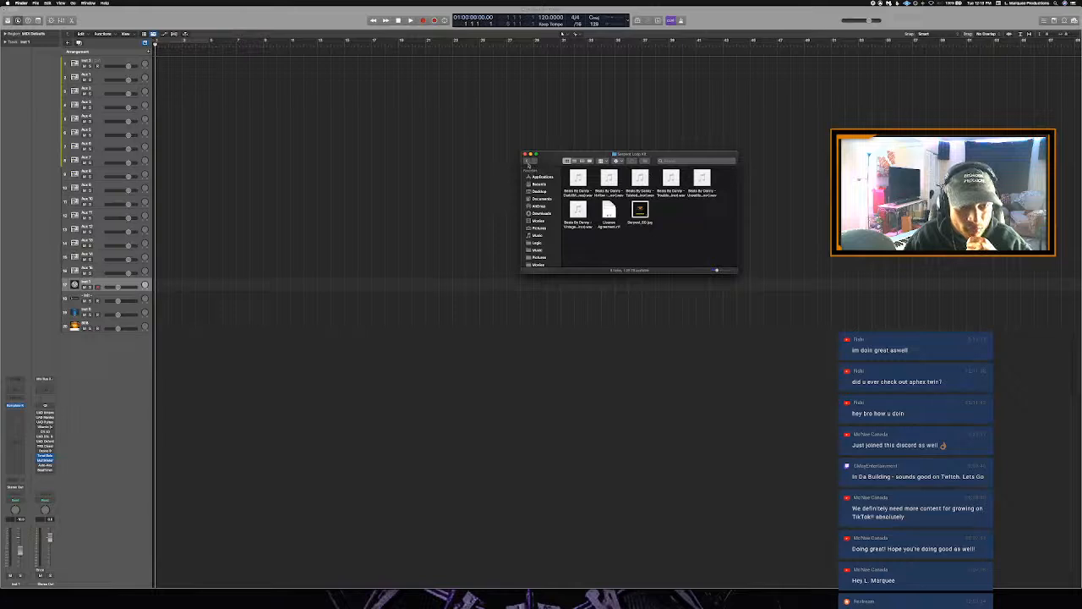
# - Open the finals folder of the Totally Reversed Loop Pack inside Sample Packs
pyautogui.click(527, 162)
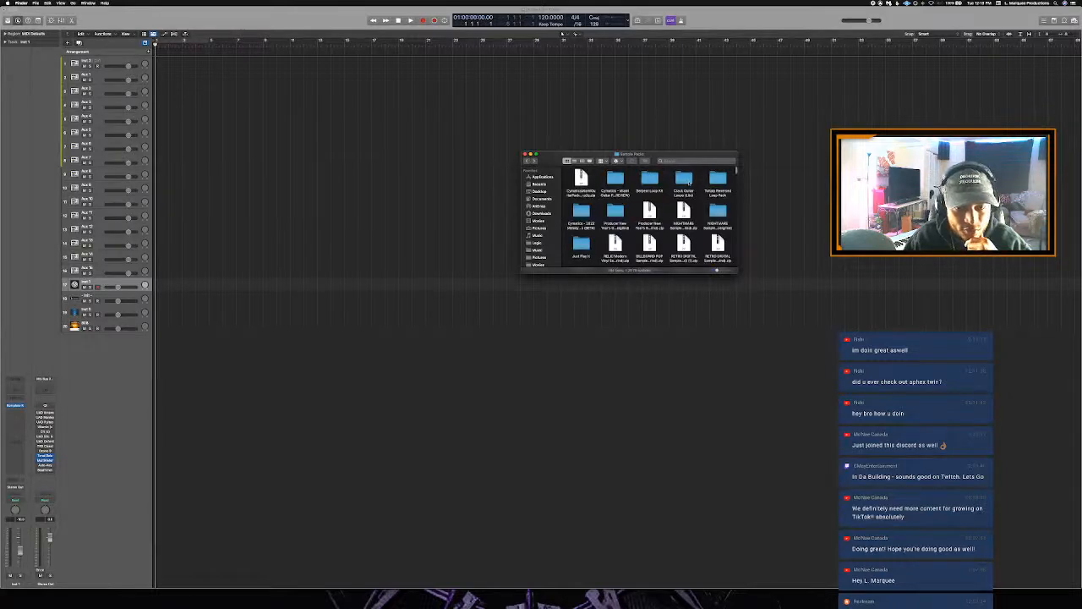
pyautogui.scroll(-2, 688, 184)
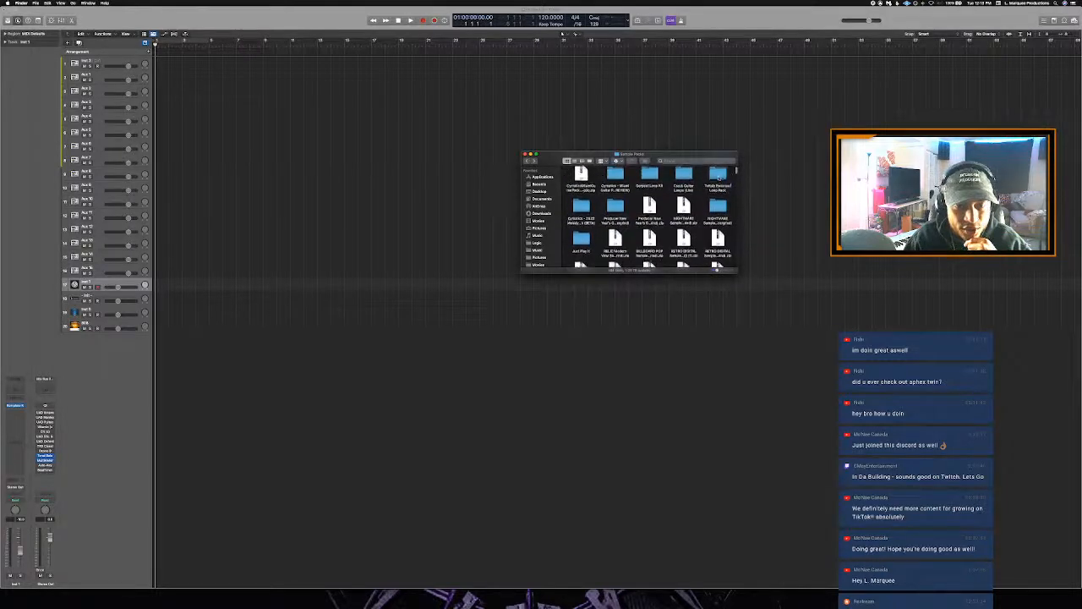
pyautogui.doubleClick(716, 179)
pyautogui.doubleClick(578, 179)
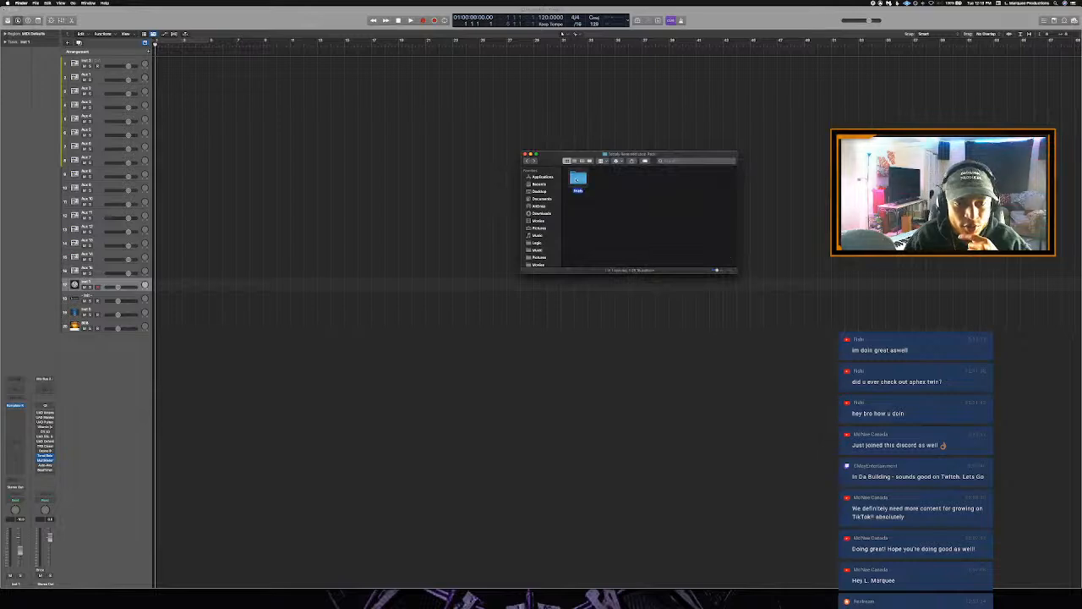
# - Audition the second and third loops in the second row of the Totally Reversed finals folder
pyautogui.click(610, 179)
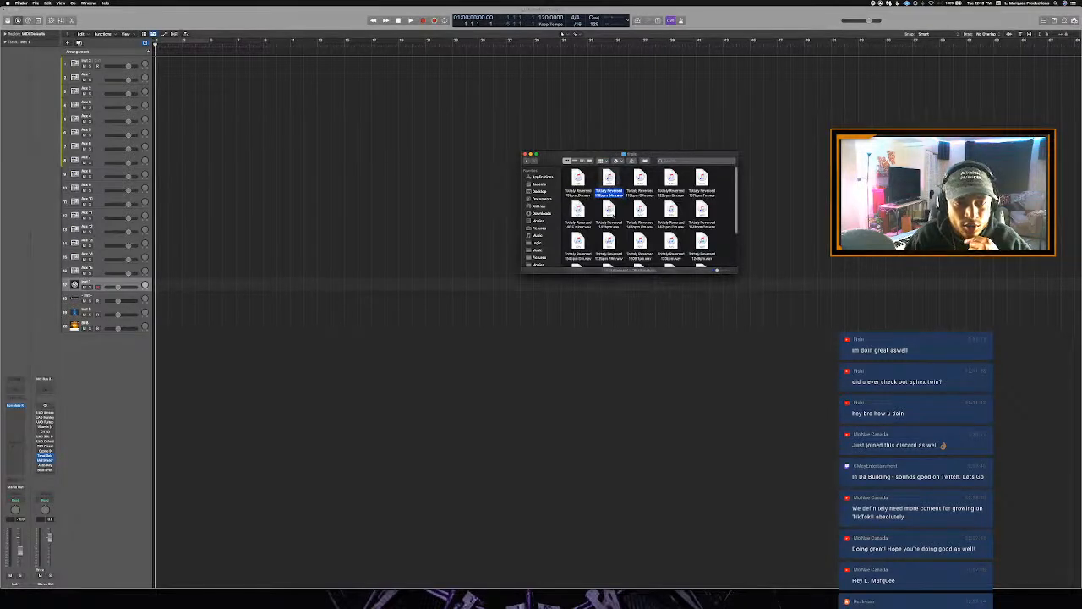
pyautogui.click(609, 212)
pyautogui.press('space')
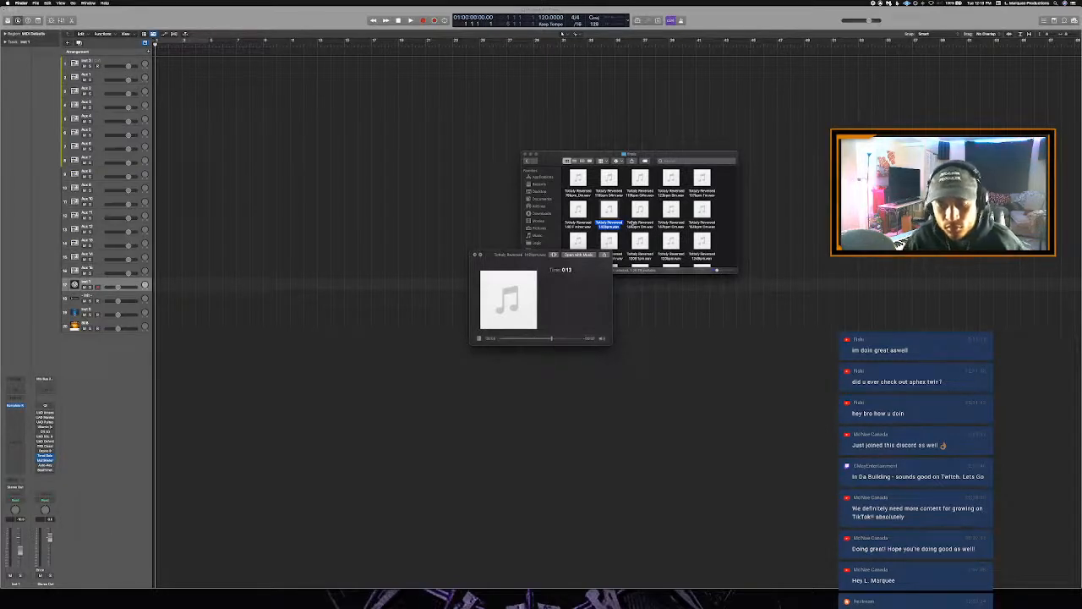
pyautogui.click(635, 217)
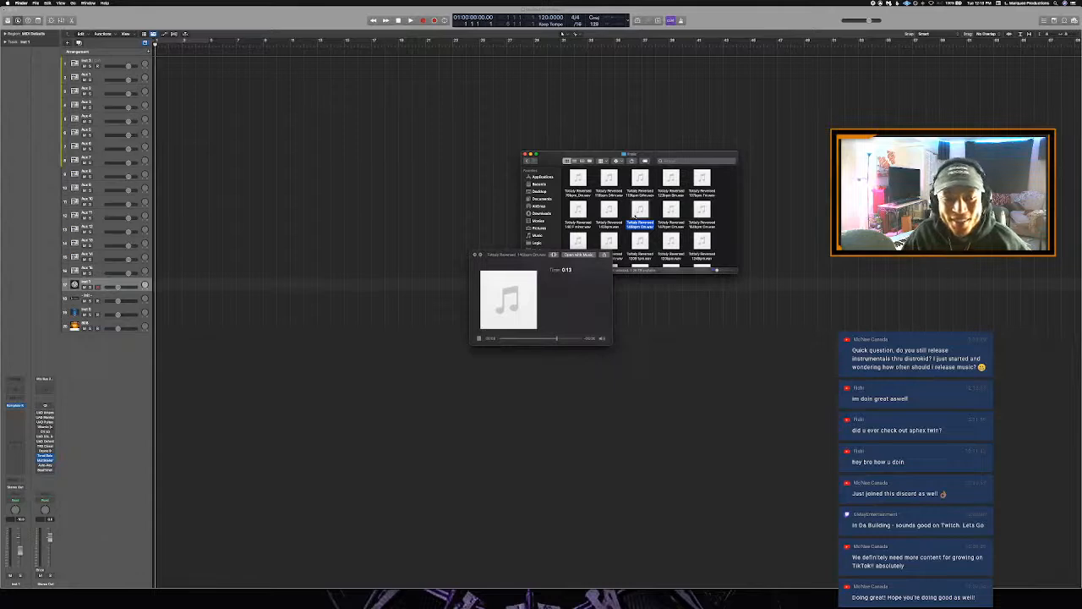
pyautogui.click(656, 214)
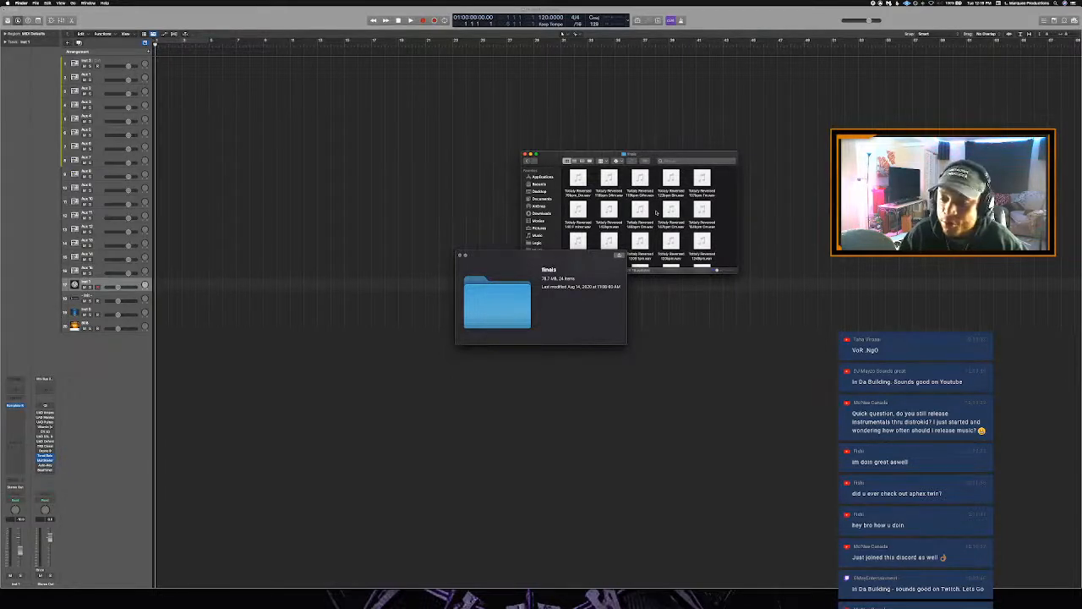
# - Audition more Totally Reversed loops, from the last file in the second row through the end of the third row
pyautogui.scroll(-3, 655, 212)
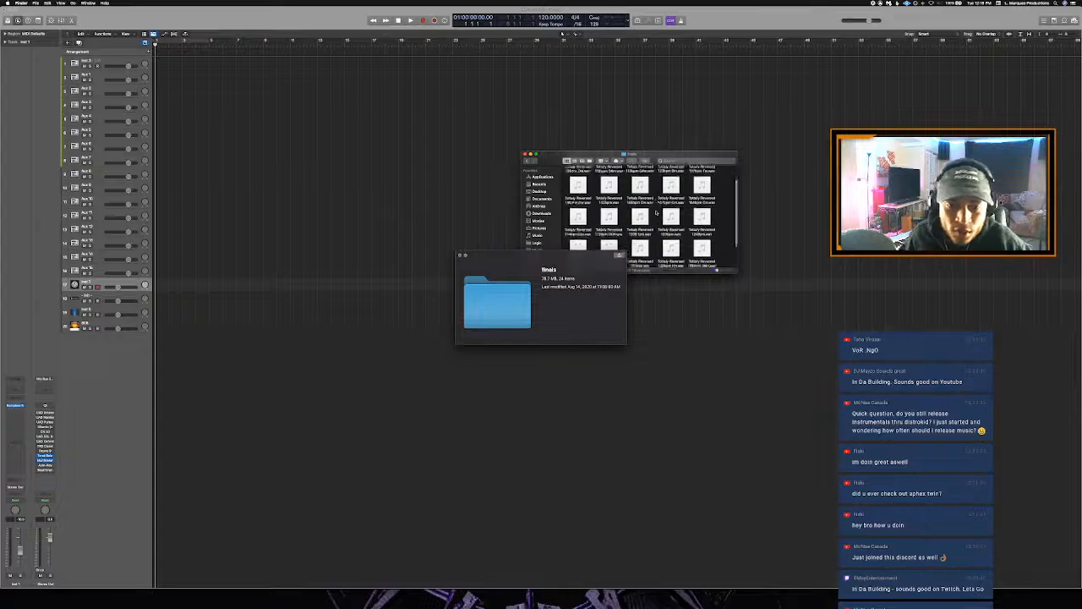
pyautogui.scroll(3, 652, 211)
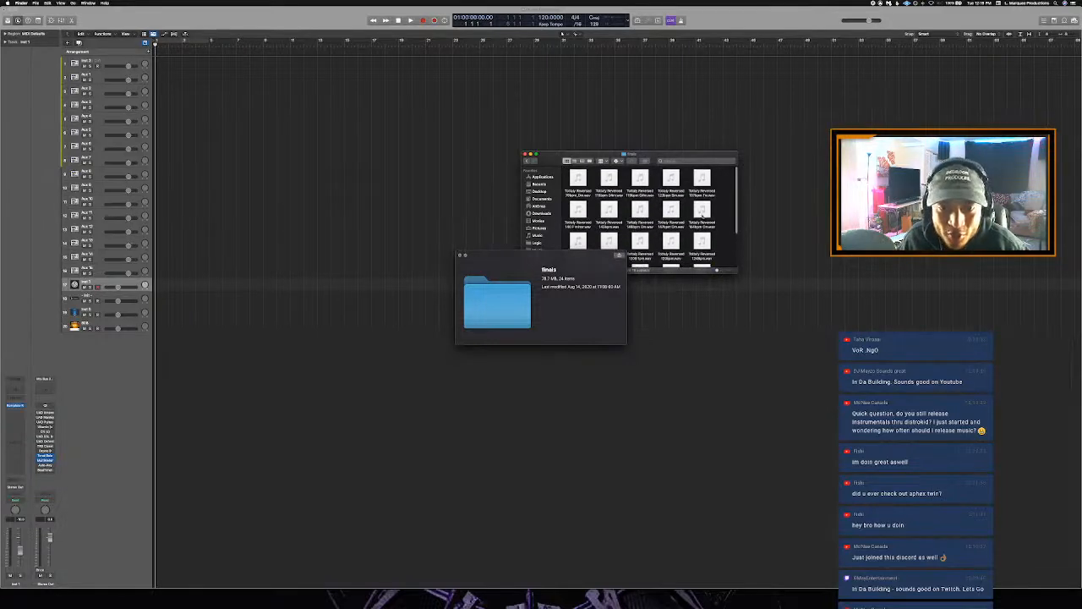
pyautogui.click(700, 213)
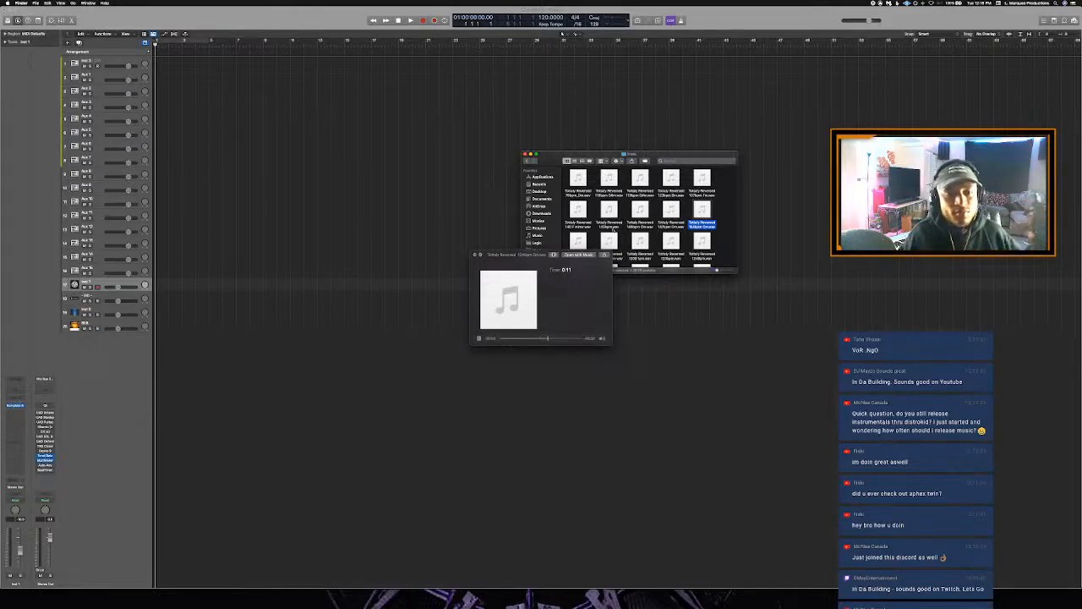
pyautogui.click(585, 239)
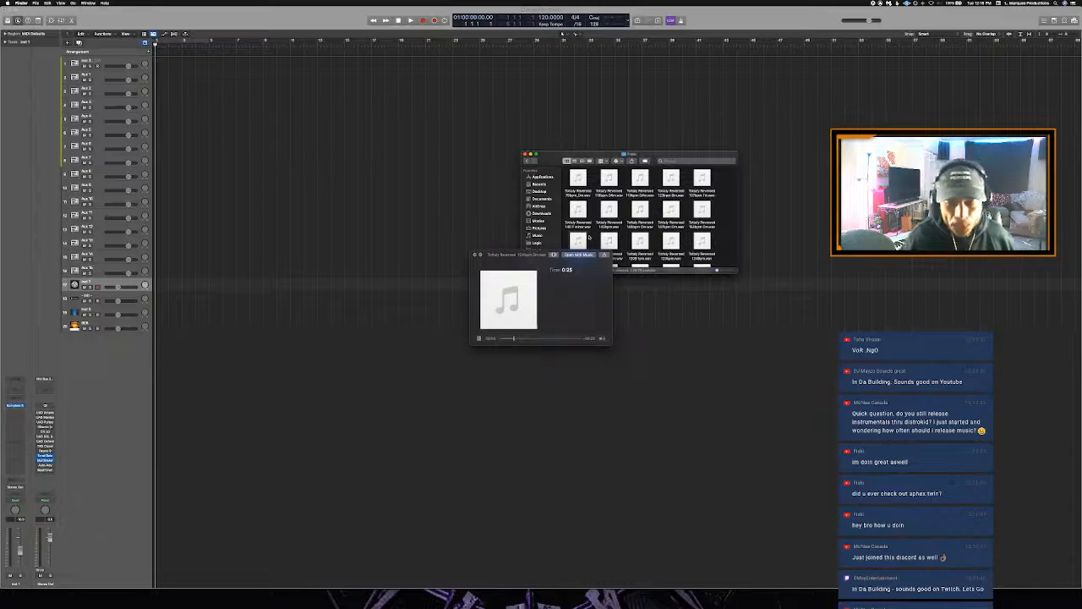
pyautogui.click(608, 241)
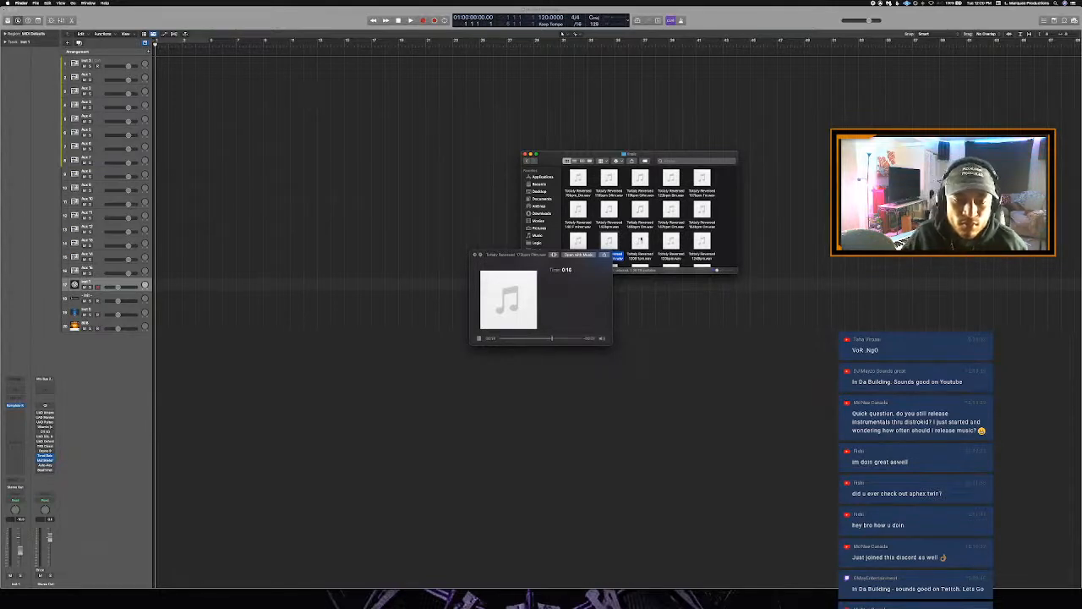
pyautogui.click(640, 240)
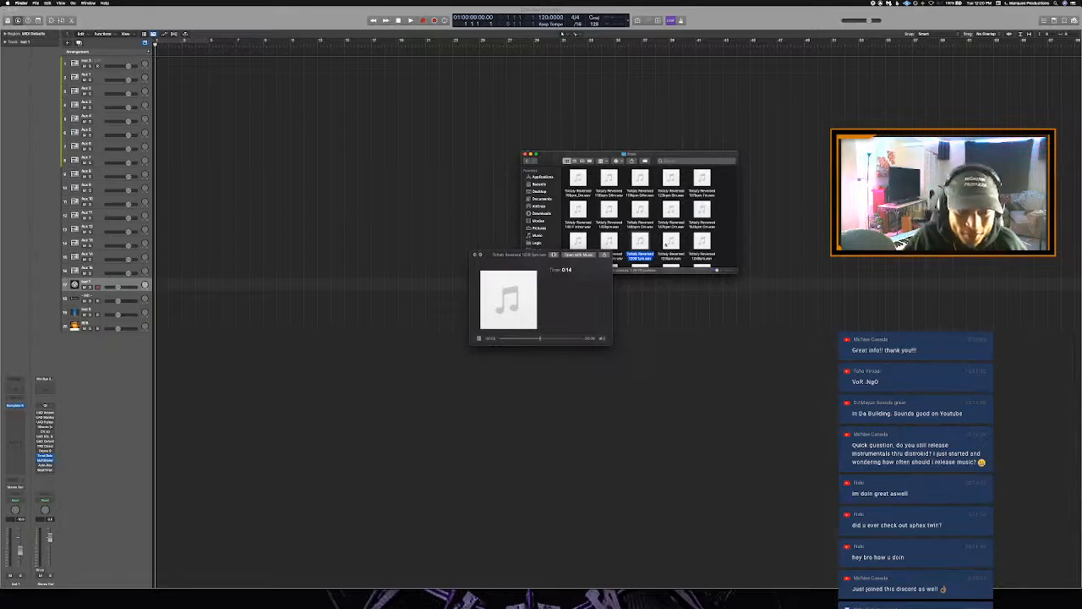
pyautogui.press('Right')
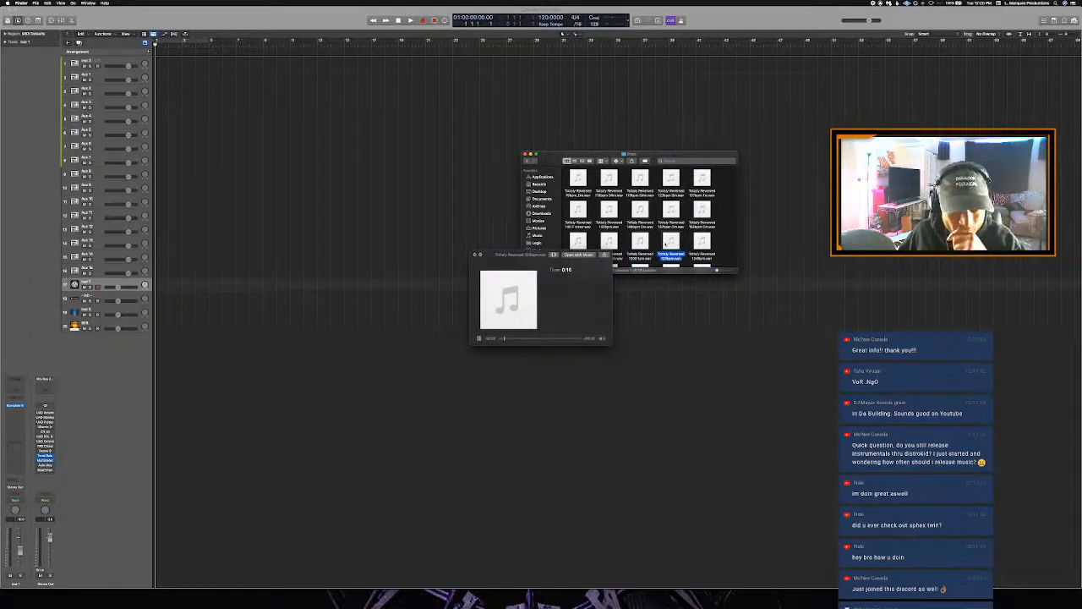
pyautogui.scroll(-2, 665, 245)
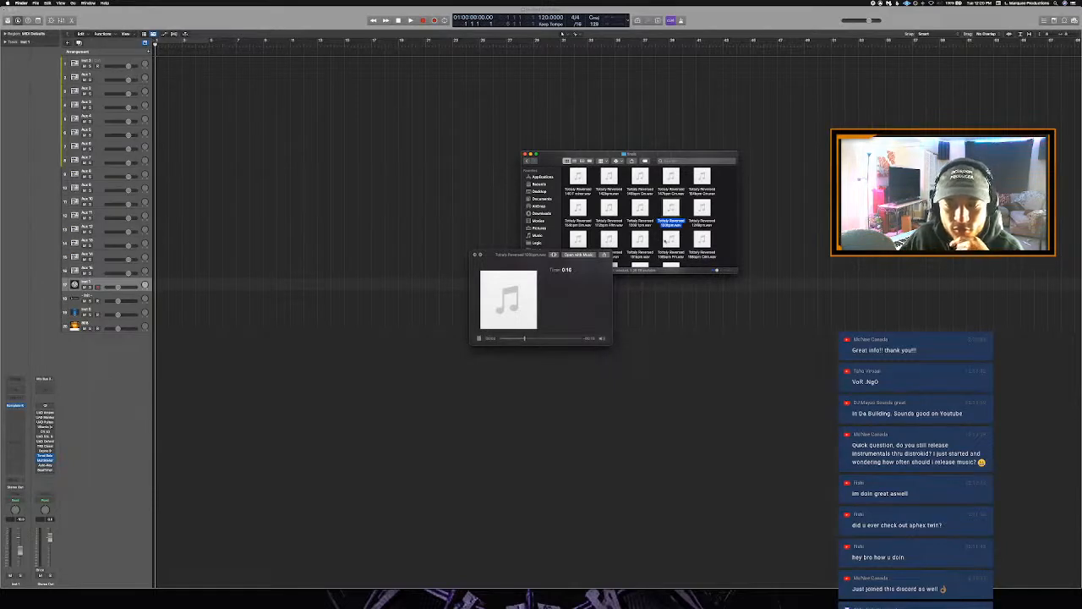
pyautogui.click(707, 215)
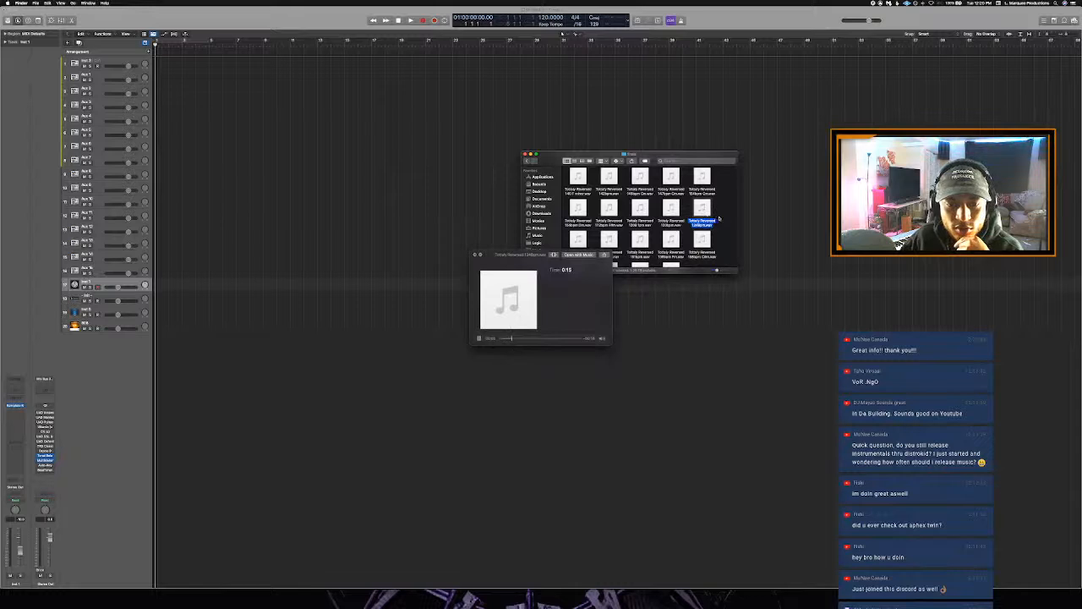
# - Go back to Sample Packs, check the contents of the Unison Free Mini MIDI Pack, and return to the pack list
pyautogui.click(527, 162)
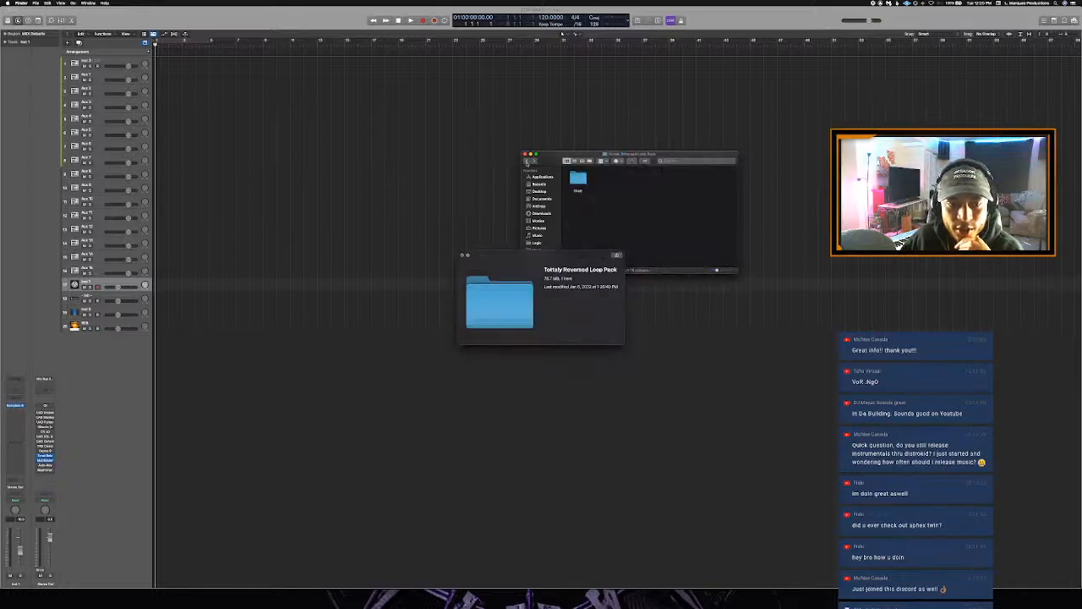
pyautogui.click(527, 162)
pyautogui.scroll(-10, 671, 207)
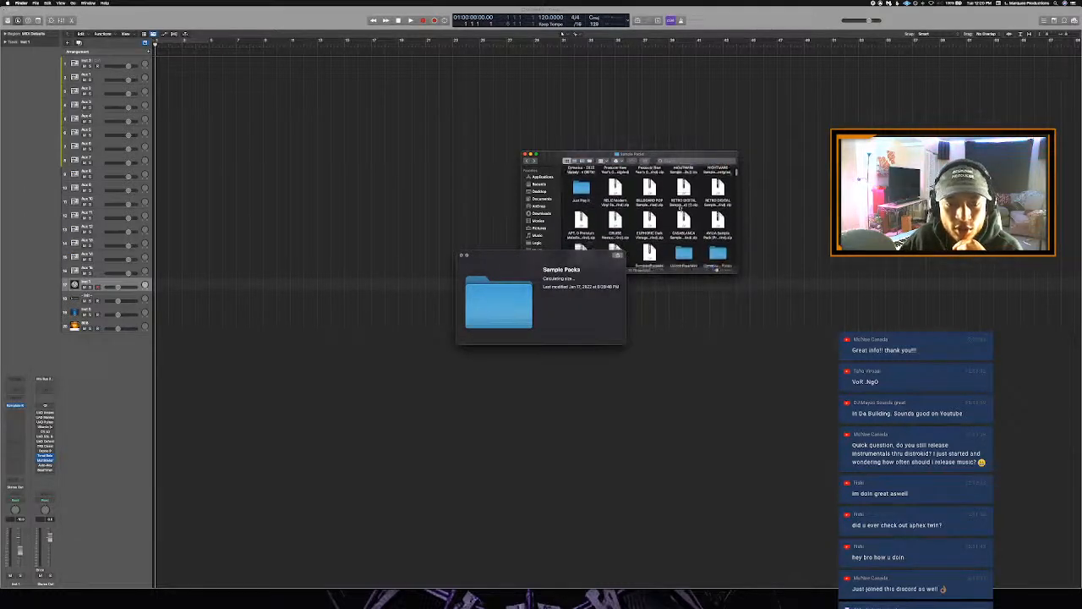
pyautogui.scroll(-3, 680, 208)
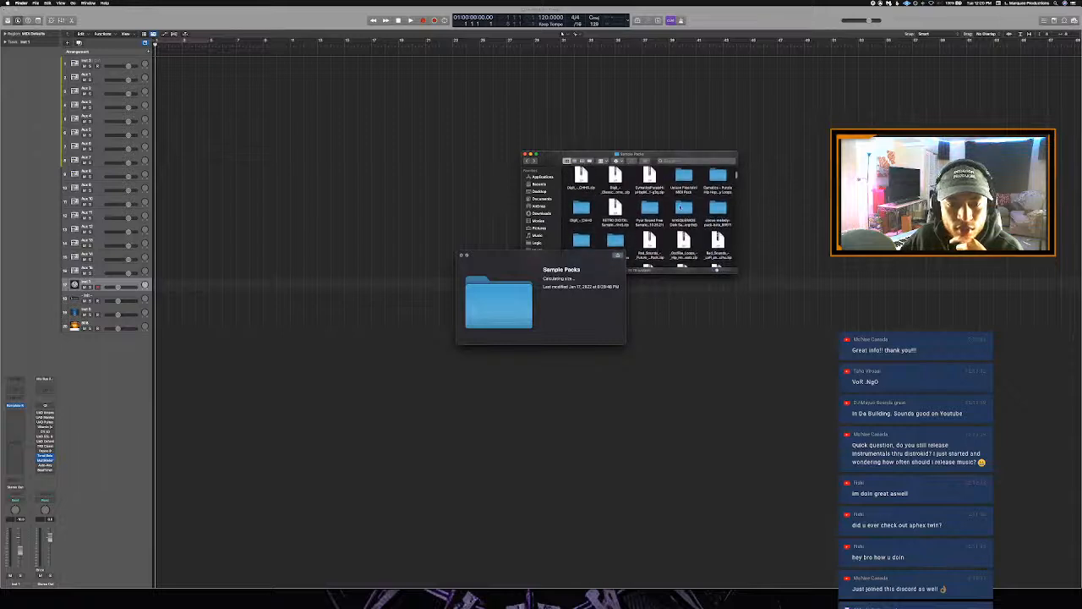
pyautogui.scroll(3, 682, 202)
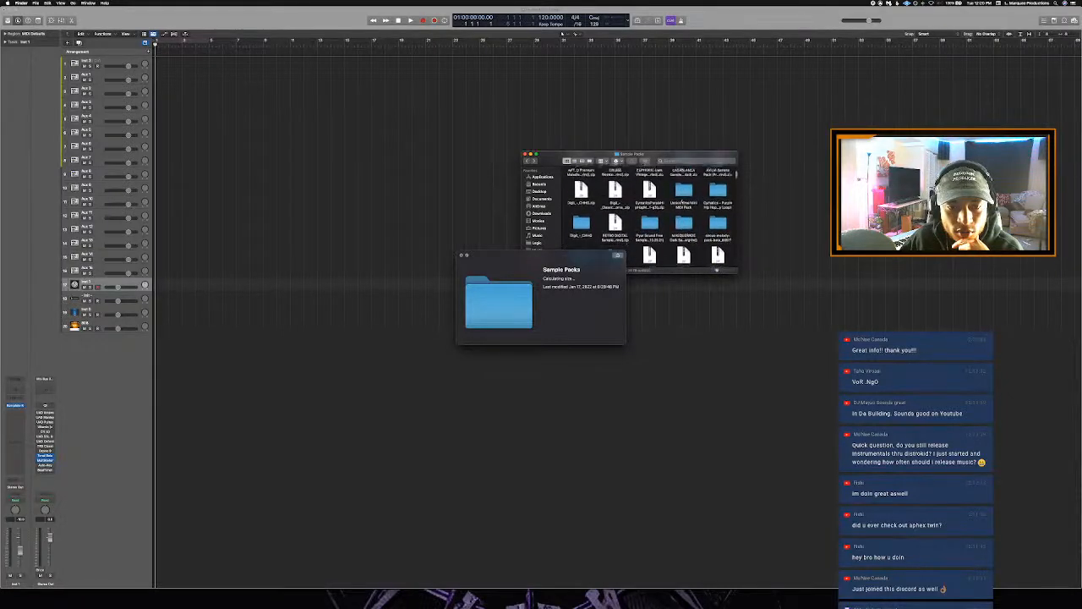
pyautogui.doubleClick(683, 199)
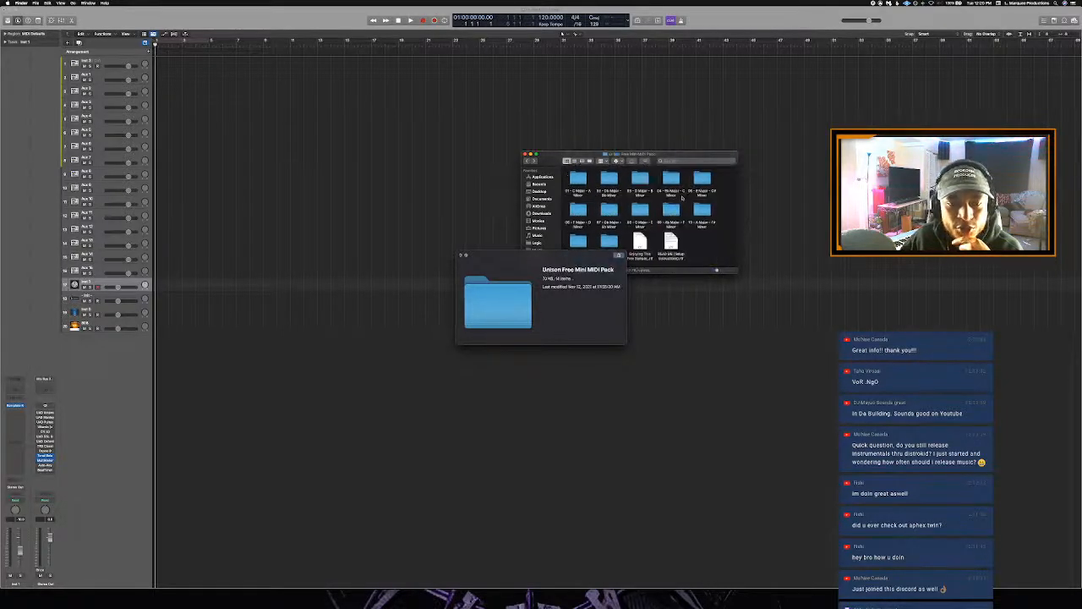
pyautogui.click(527, 161)
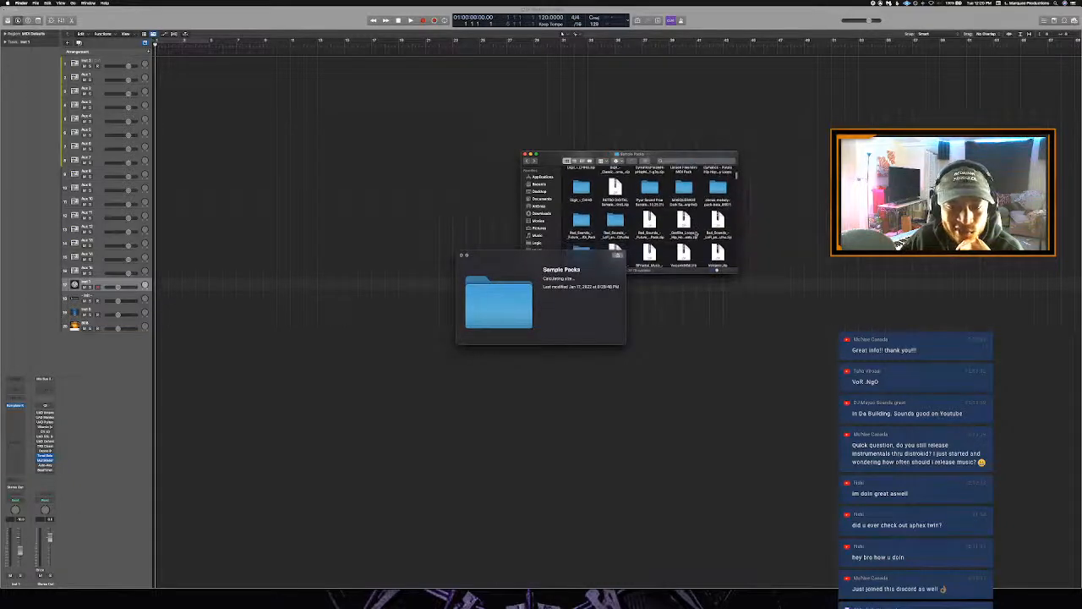
# - Find the Hip Hop Piano Beats by Godlike Loops pack in Sample Packs and open its second loop subfolder
pyautogui.scroll(-5, 696, 233)
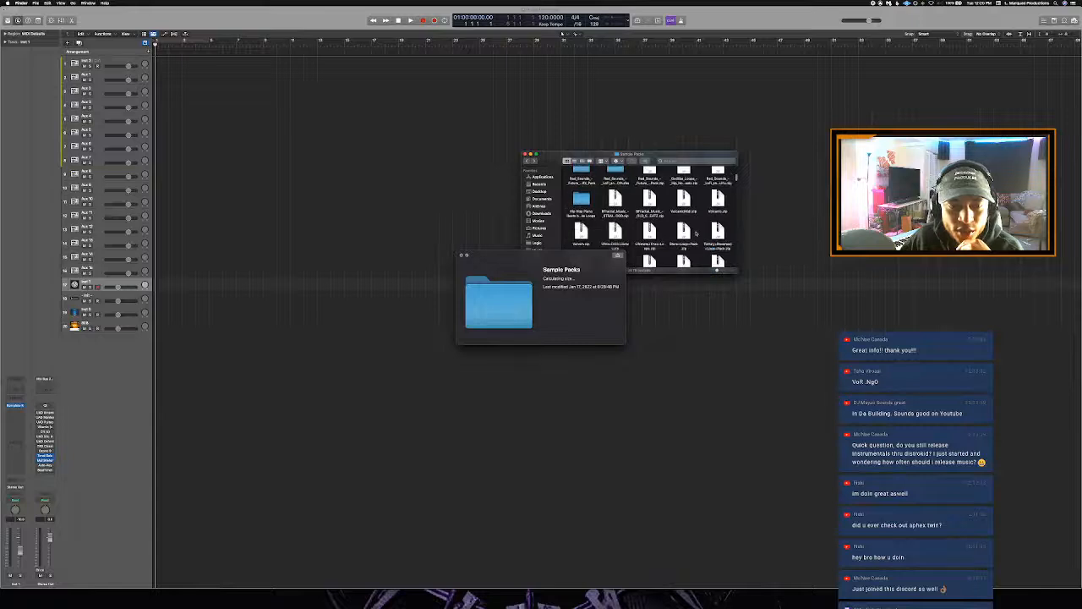
pyautogui.scroll(-3, 695, 233)
pyautogui.click(580, 172)
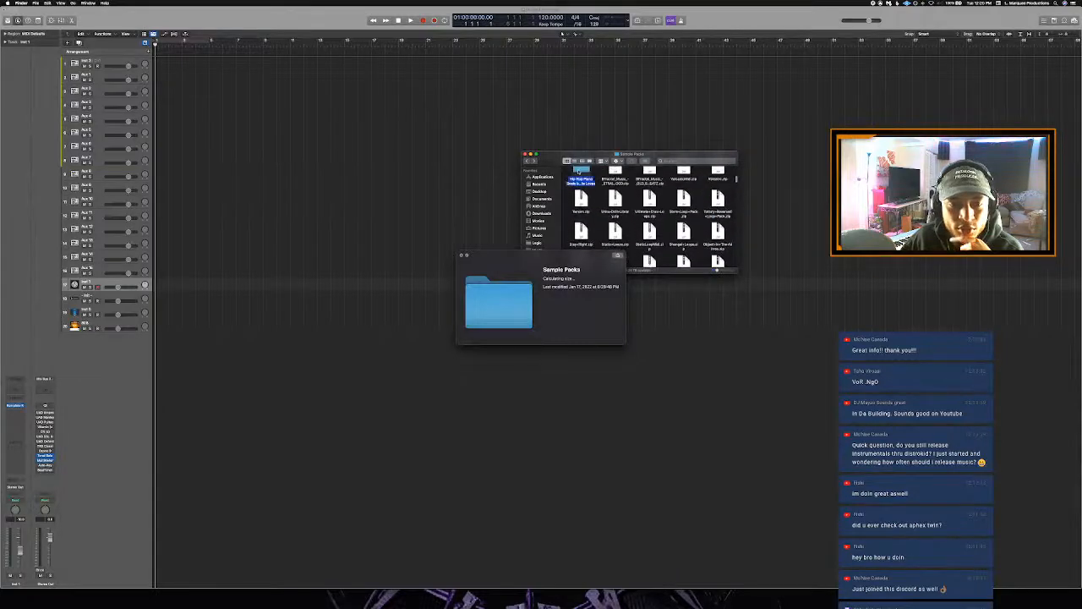
pyautogui.doubleClick(578, 172)
pyautogui.doubleClick(640, 210)
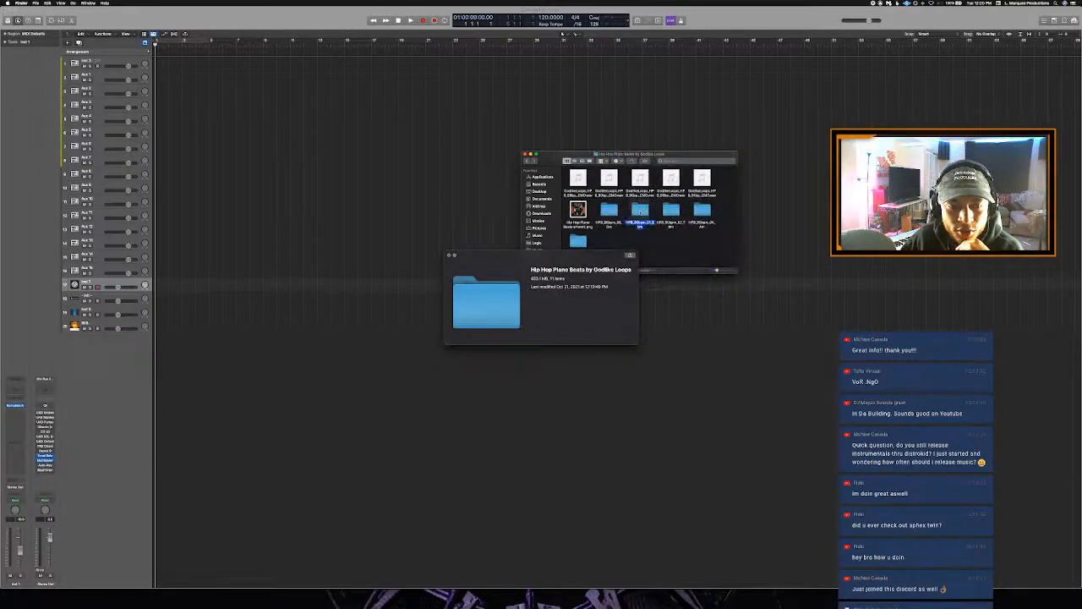
# - Audition four of the Godlike Loops WAV files in the opened subfolder
pyautogui.click(640, 210)
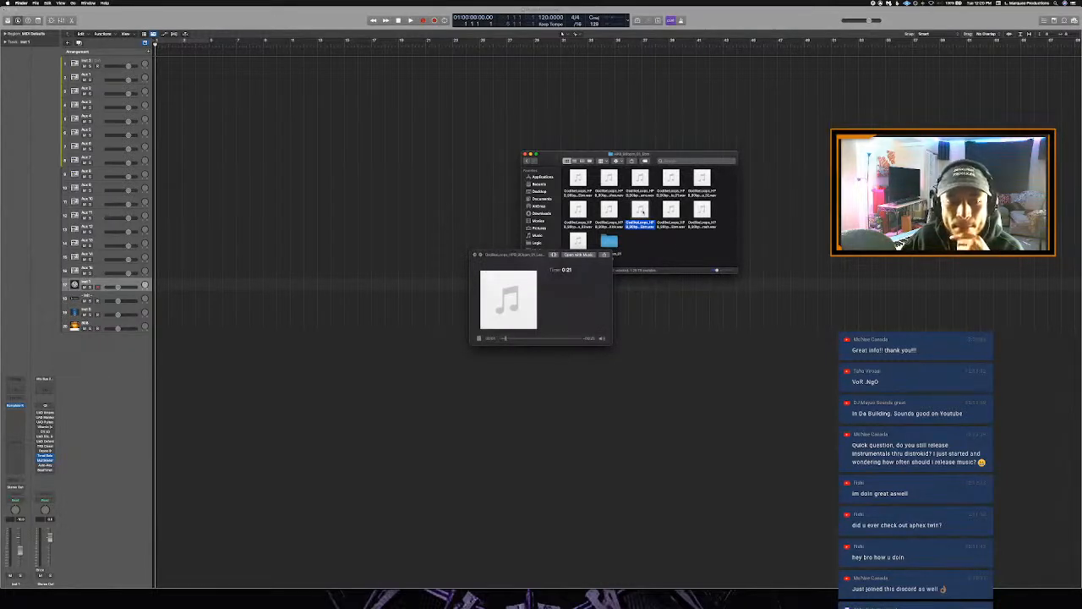
pyautogui.click(609, 210)
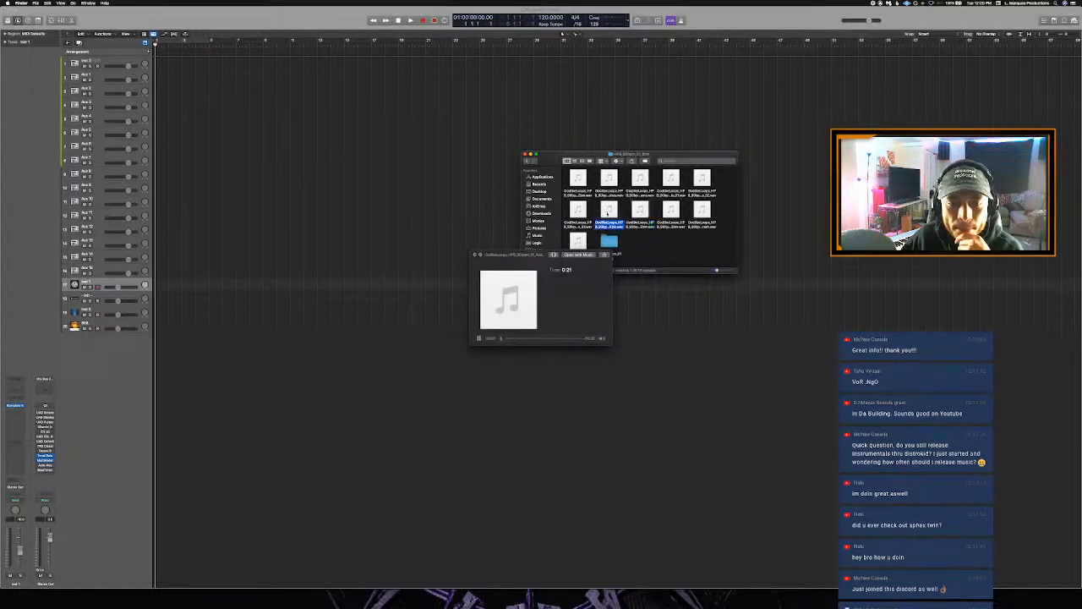
pyautogui.click(609, 181)
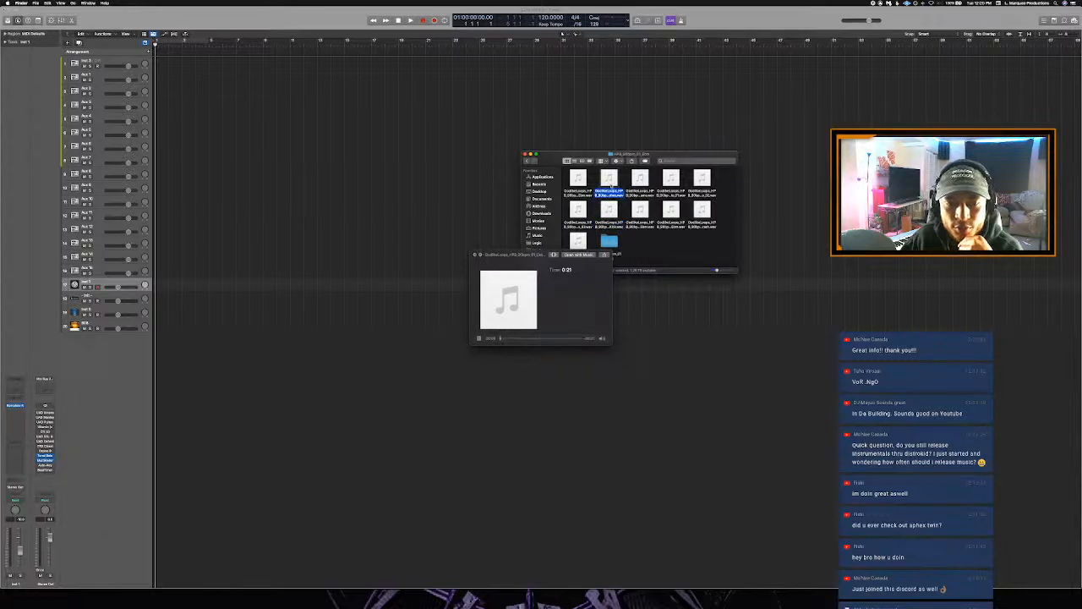
pyautogui.click(639, 181)
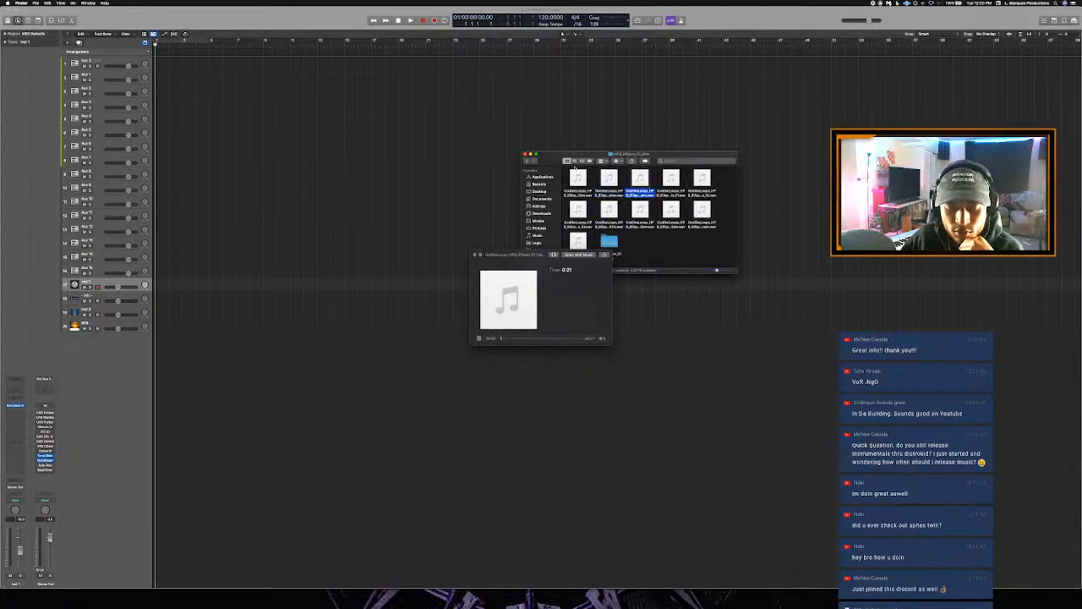
# - Open the Cymatics - KEYS Preview folder in Sample Packs and audition its second and third loops
pyautogui.click(527, 160)
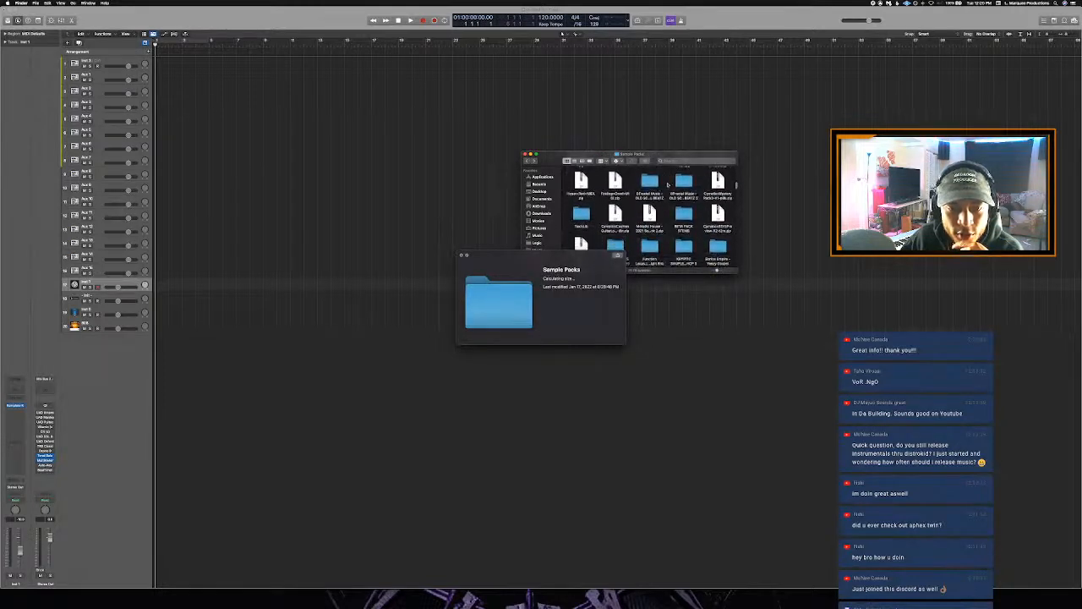
pyautogui.scroll(-4, 667, 184)
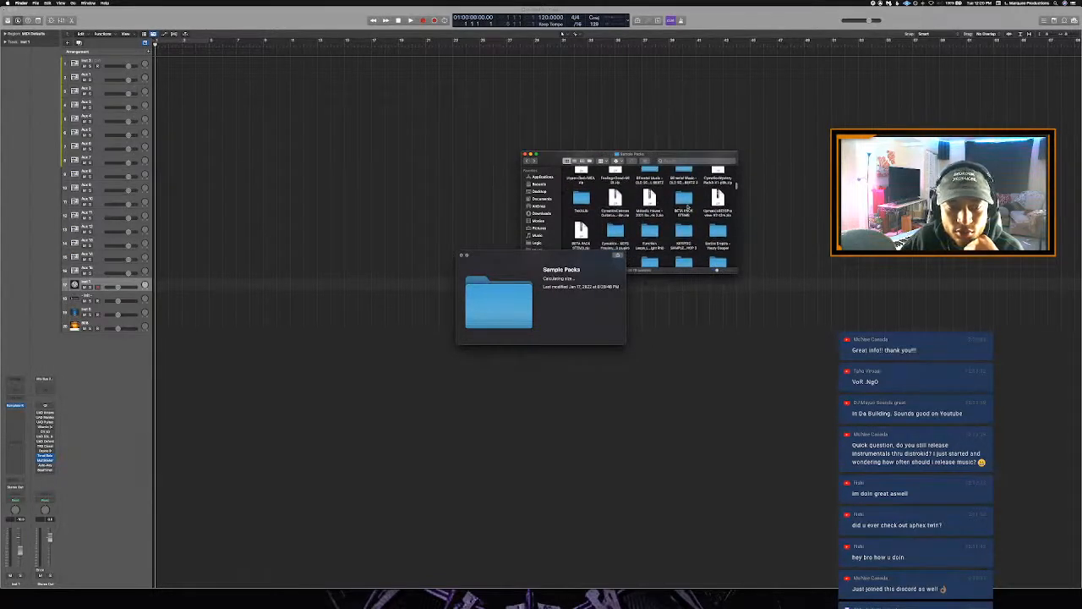
pyautogui.scroll(-4, 676, 196)
pyautogui.scroll(4, 688, 207)
pyautogui.scroll(-2, 617, 182)
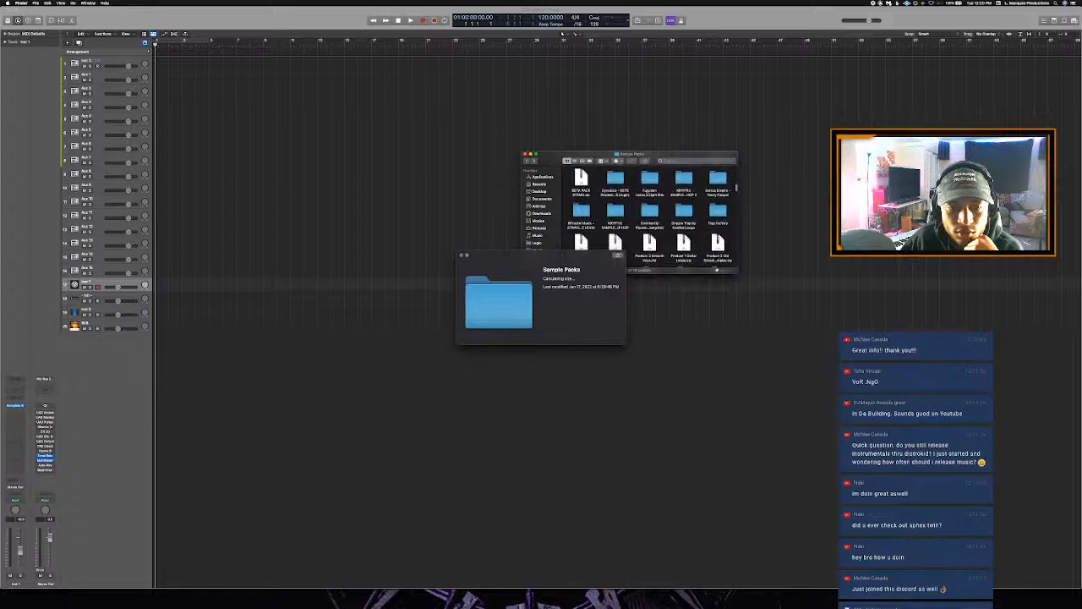
pyautogui.doubleClick(615, 178)
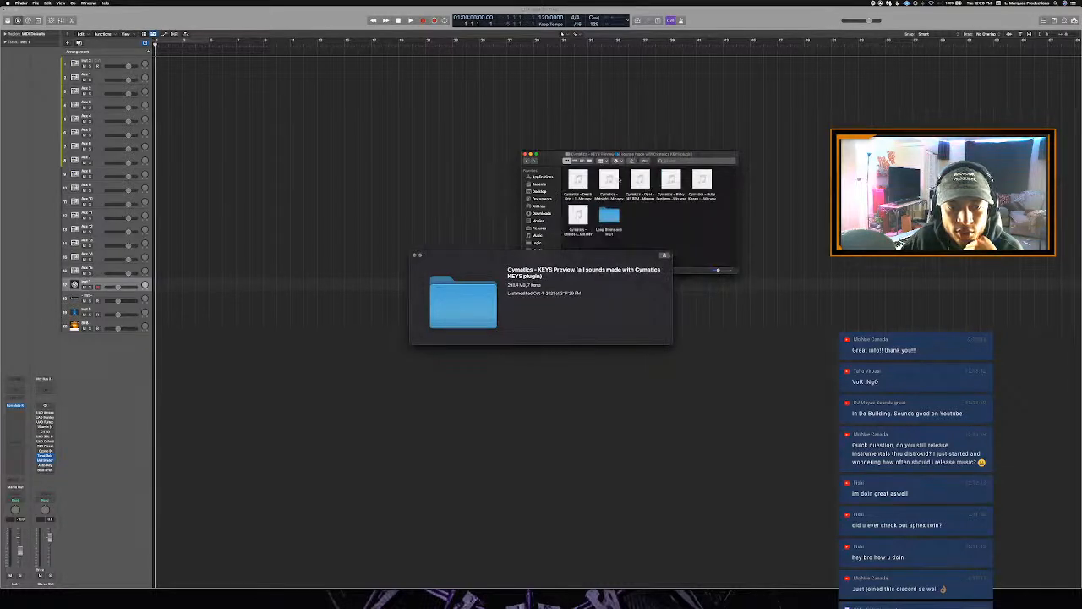
pyautogui.click(608, 181)
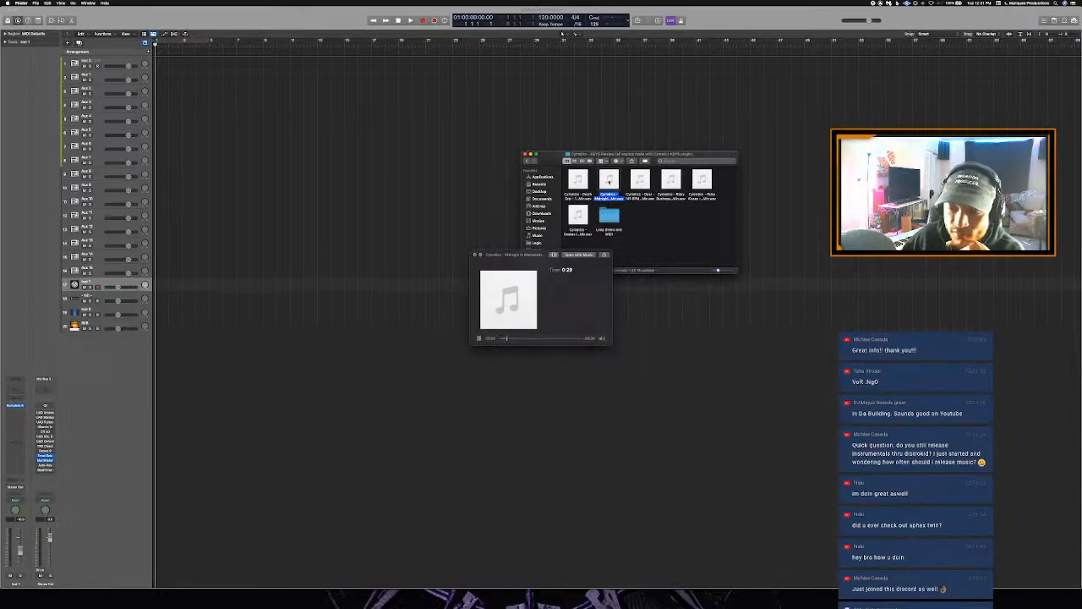
pyautogui.click(640, 180)
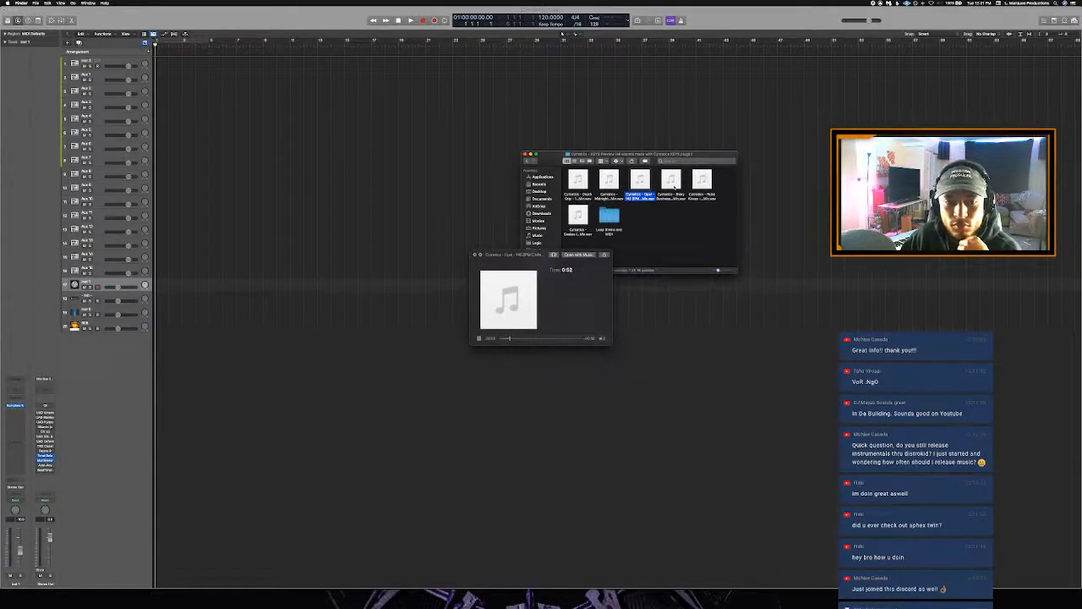
# - Audition the fourth, fifth and sixth loops in the Cymatics KEYS Preview folder
pyautogui.click(671, 180)
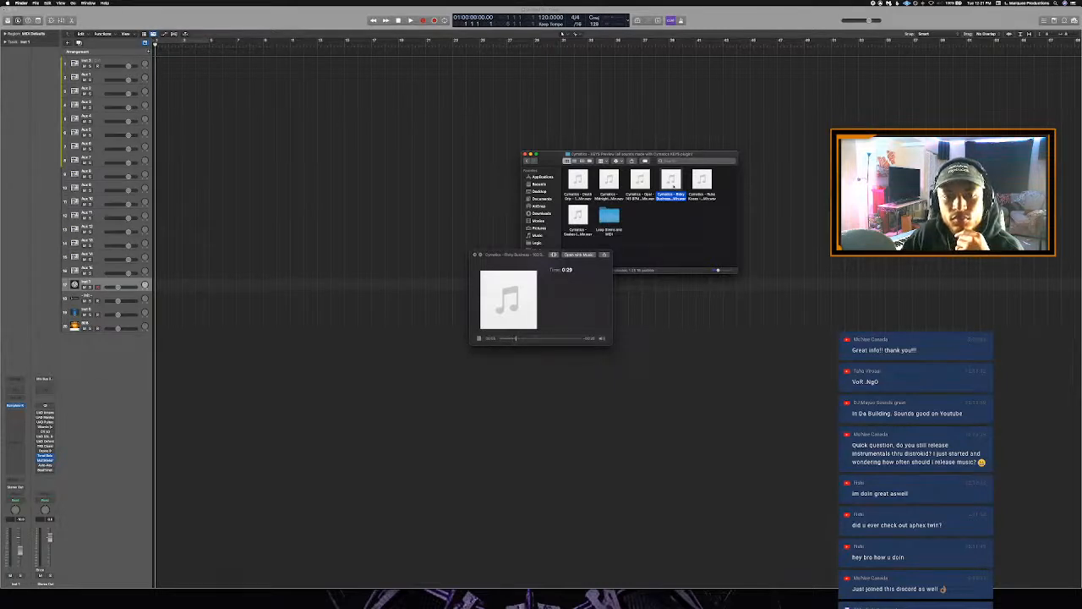
pyautogui.click(696, 184)
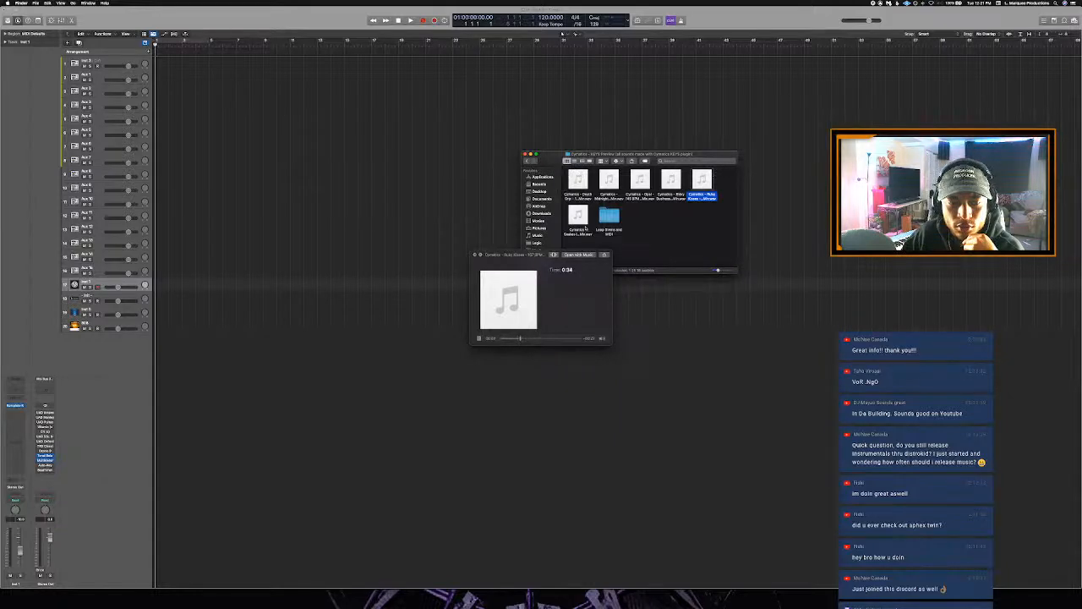
pyautogui.click(583, 228)
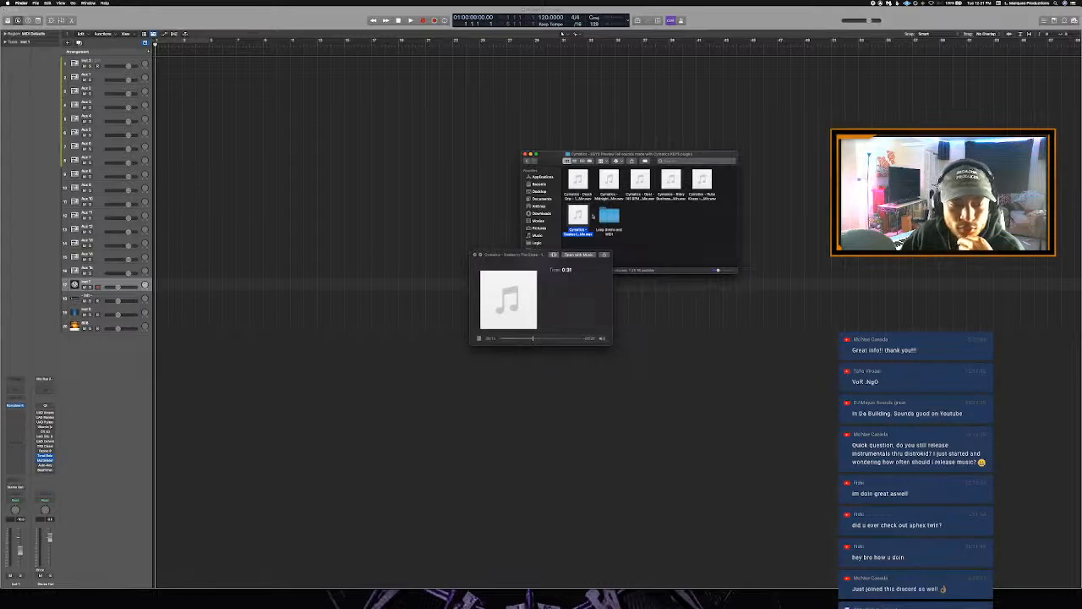
# - Import the Snakes In The Grass stems and MIDI from Loop Stems and MIDI at bar 1, and set the tempo to 122 BPM
pyautogui.doubleClick(602, 214)
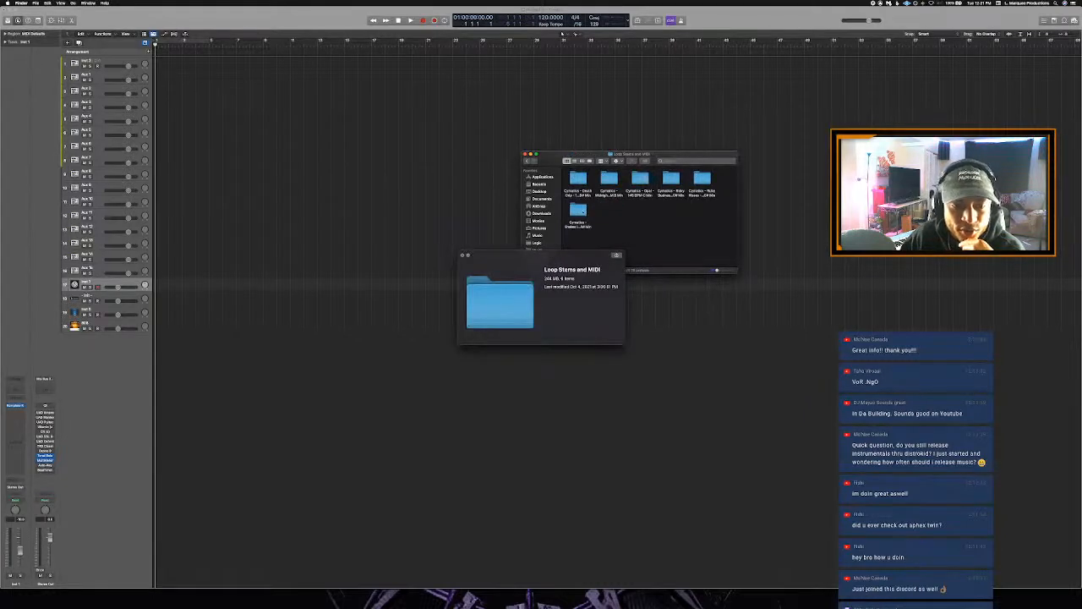
pyautogui.moveTo(578, 211); pyautogui.dragTo(155, 345)
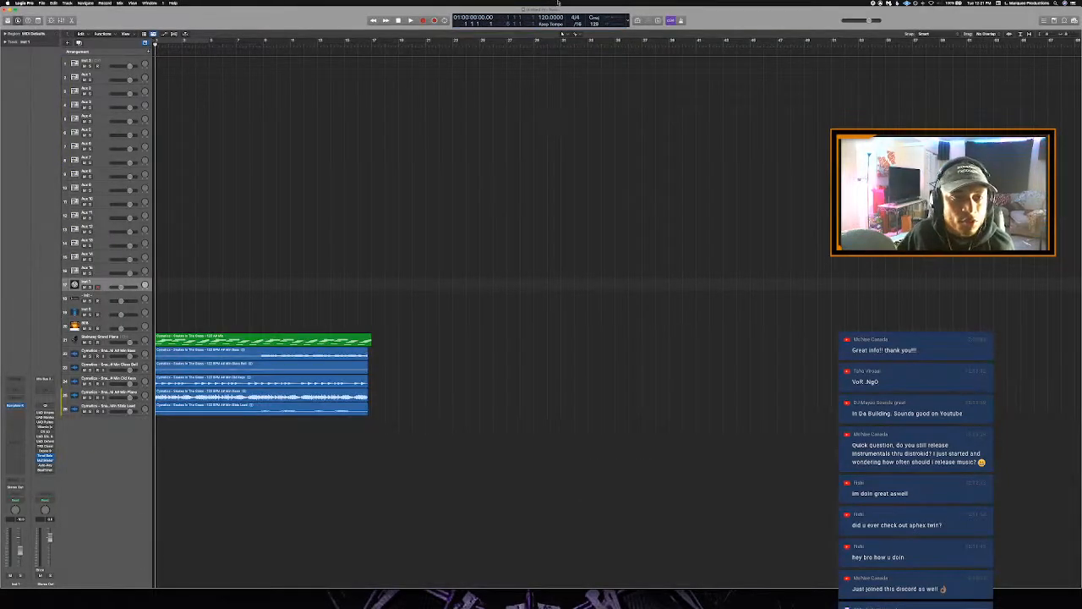
pyautogui.moveTo(545, 18); pyautogui.dragTo(545, 13)
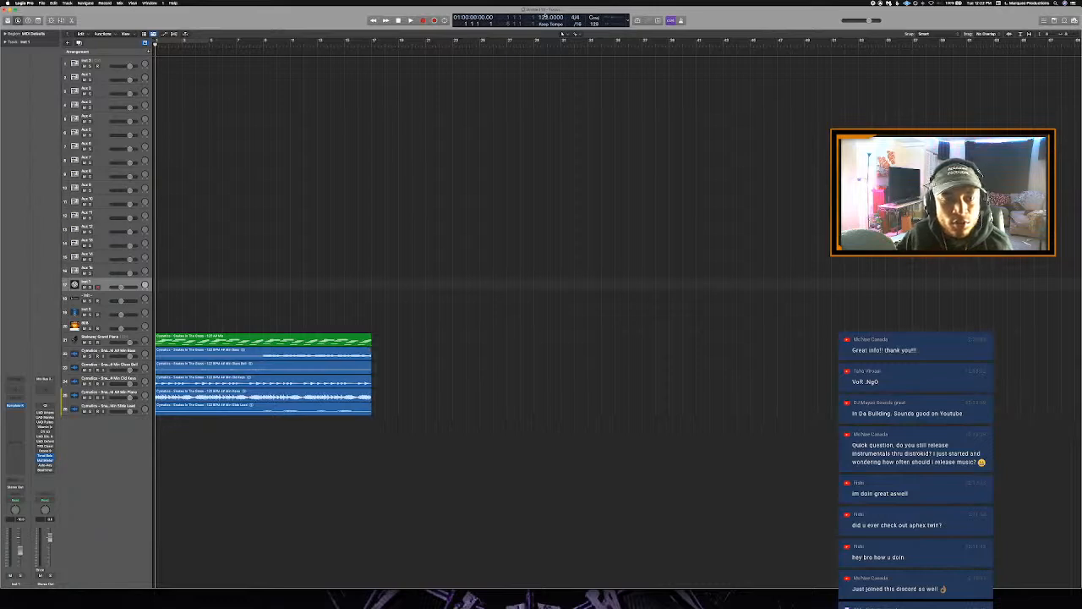
# - Play the imported loop, mute the Steinway Grand Piano MIDI track, and set a cycle range over the full length of the regions
pyautogui.press('space')
pyautogui.click(85, 343)
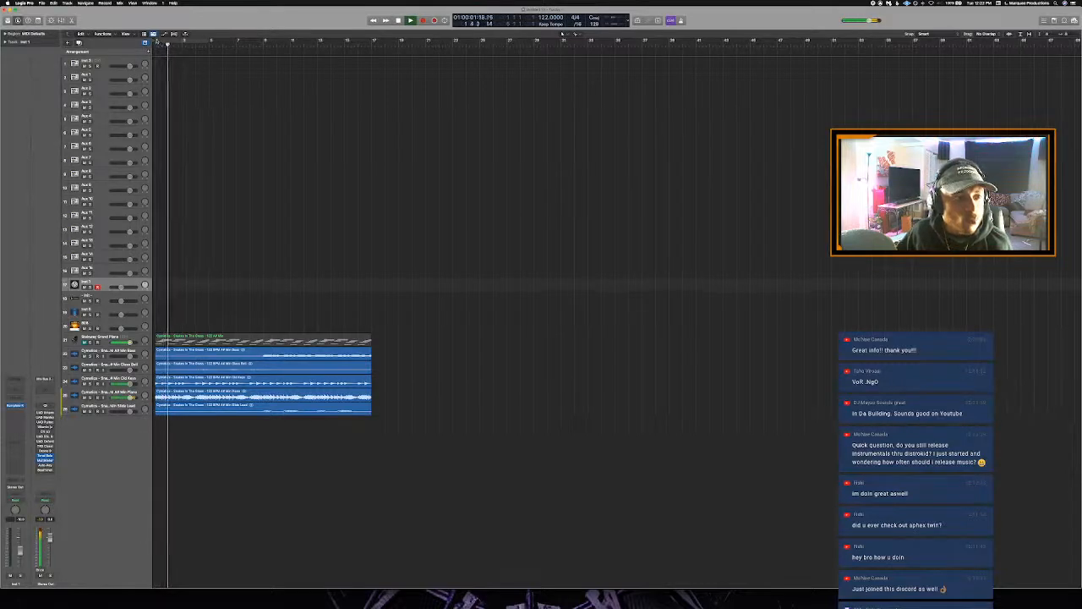
pyautogui.moveTo(158, 39); pyautogui.dragTo(376, 67)
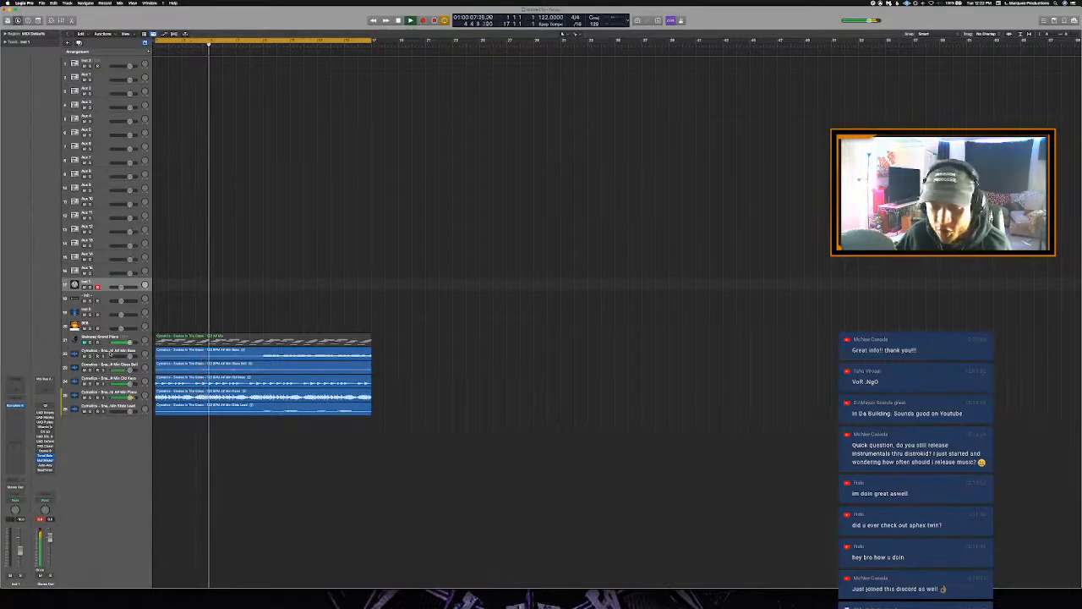
# - Lower the volume of all six imported loop tracks together, leaving only the Steinway Grand Piano track selected
pyautogui.click(104, 342)
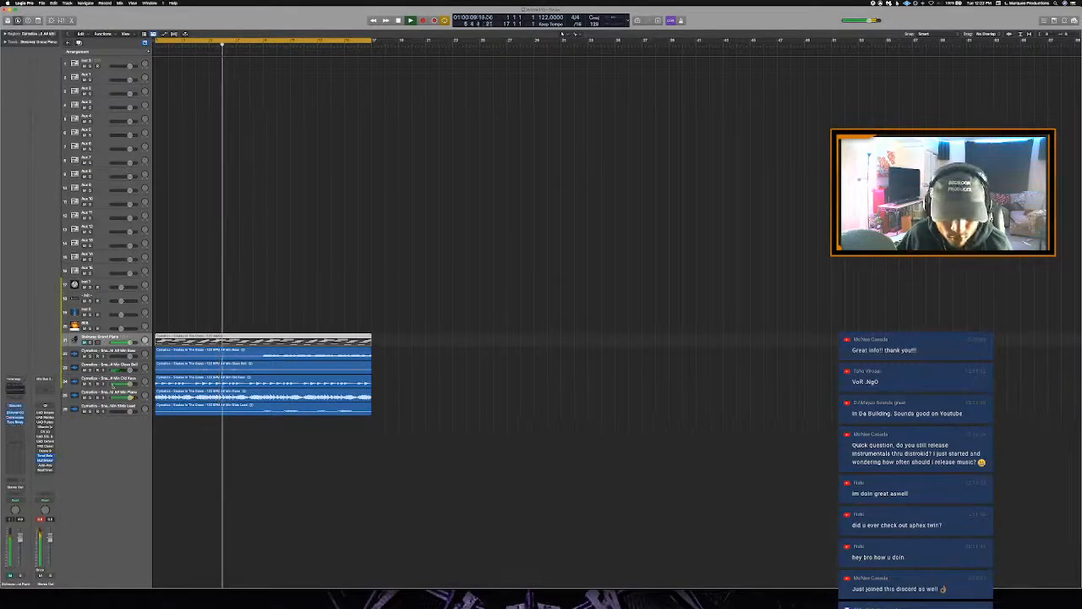
pyautogui.keyDown('shift'); pyautogui.click(104, 408); pyautogui.keyUp('shift')
pyautogui.moveTo(130, 343); pyautogui.dragTo(122, 343)
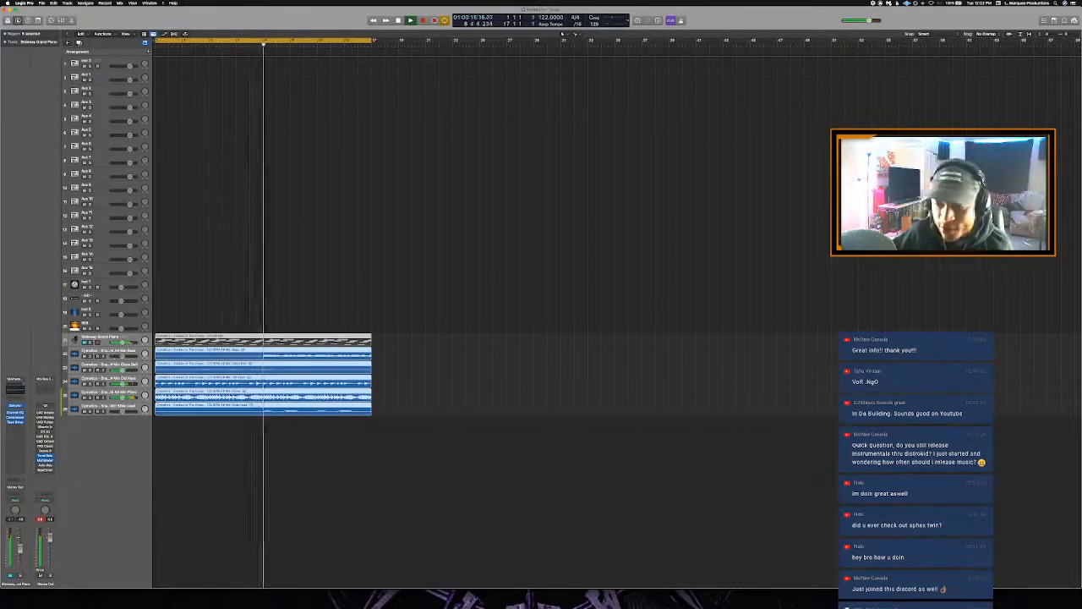
pyautogui.click(126, 337)
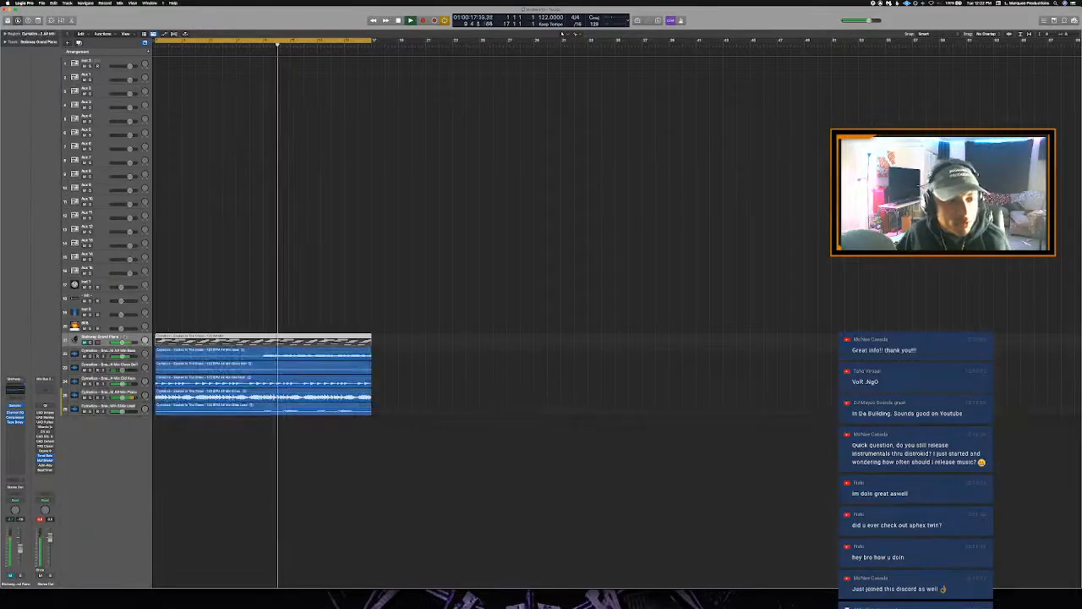
# - Turn on Flex for the imported audio stems and set their flex mode to Polyphonic
pyautogui.press('super+f')
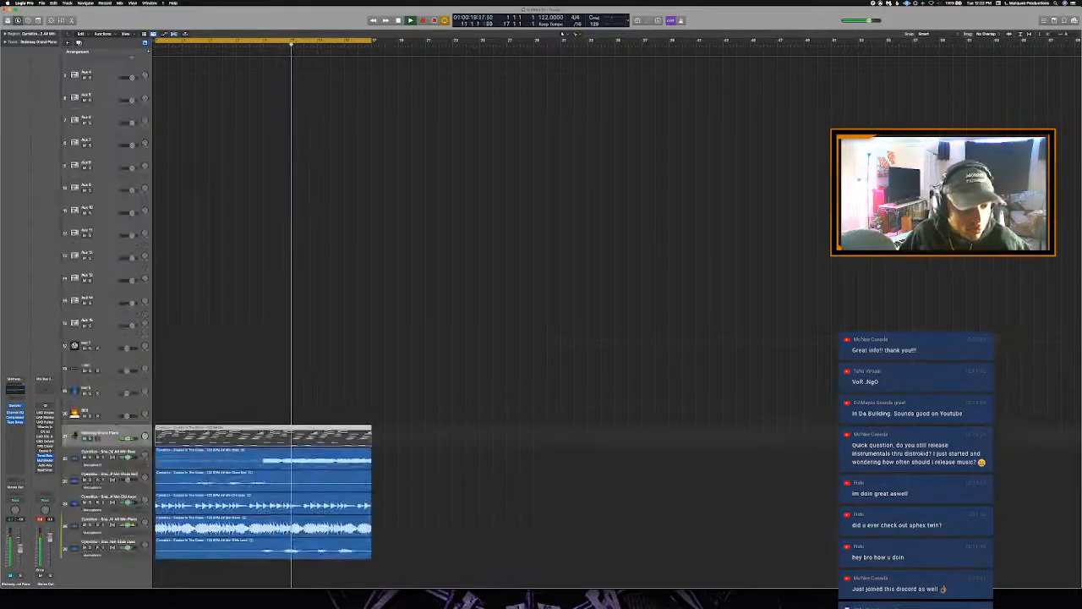
pyautogui.press('super+a')
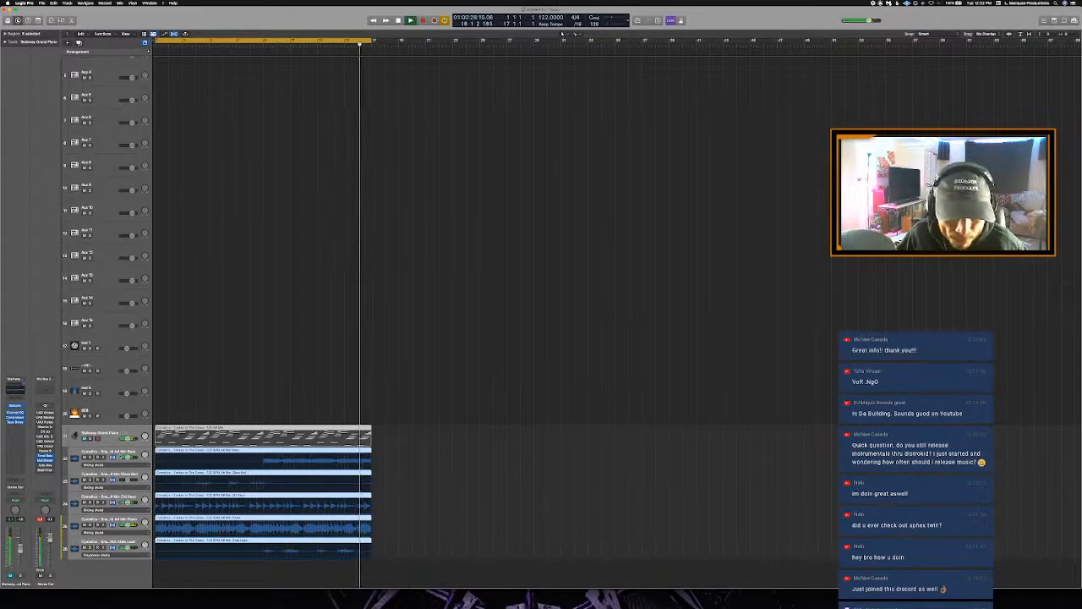
pyautogui.click(93, 464)
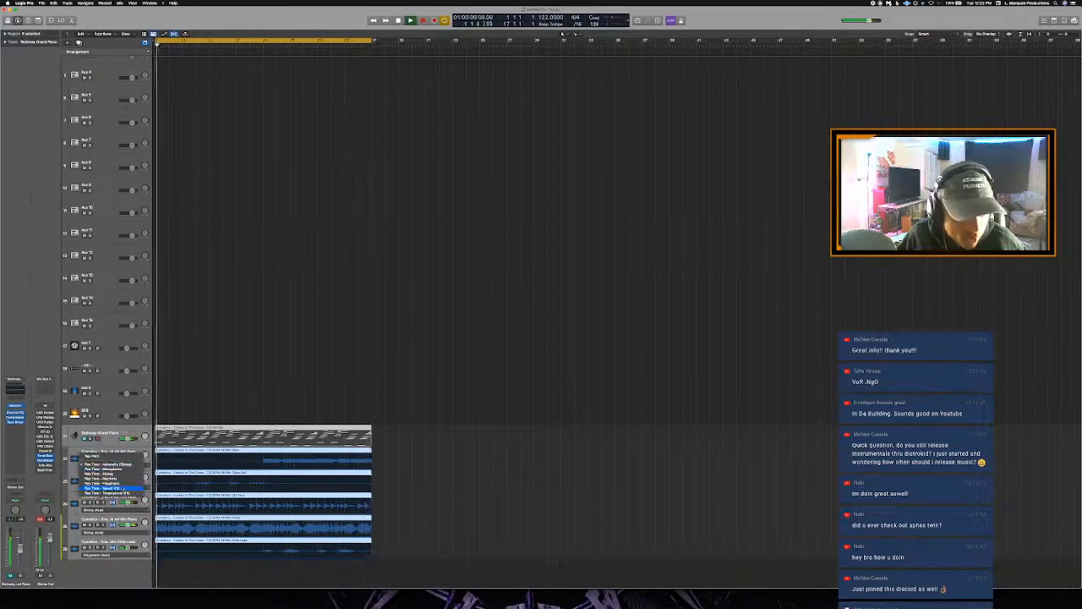
pyautogui.click(119, 485)
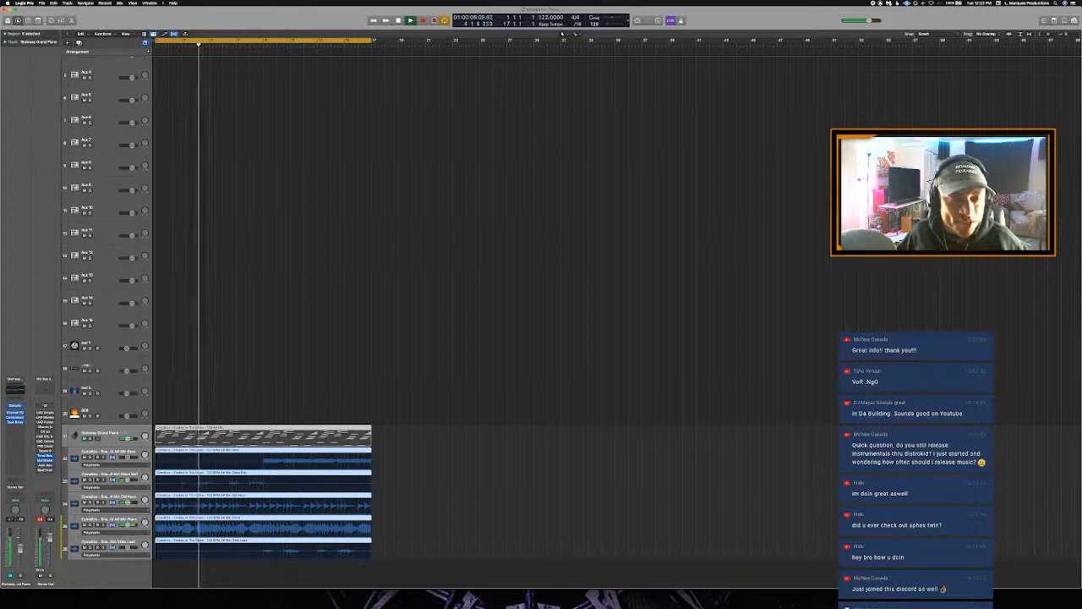
# - Raise the project tempo to about 146 BPM and replay the loop from the start
pyautogui.moveTo(548, 17); pyautogui.dragTo(549, 12)
pyautogui.press('Return')
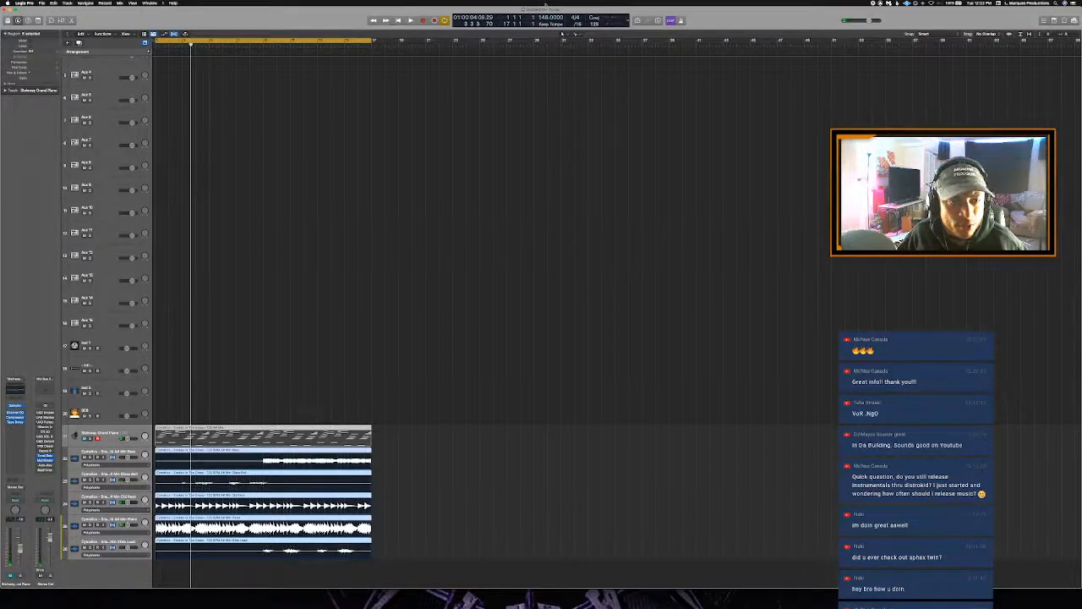
pyautogui.press('Return')
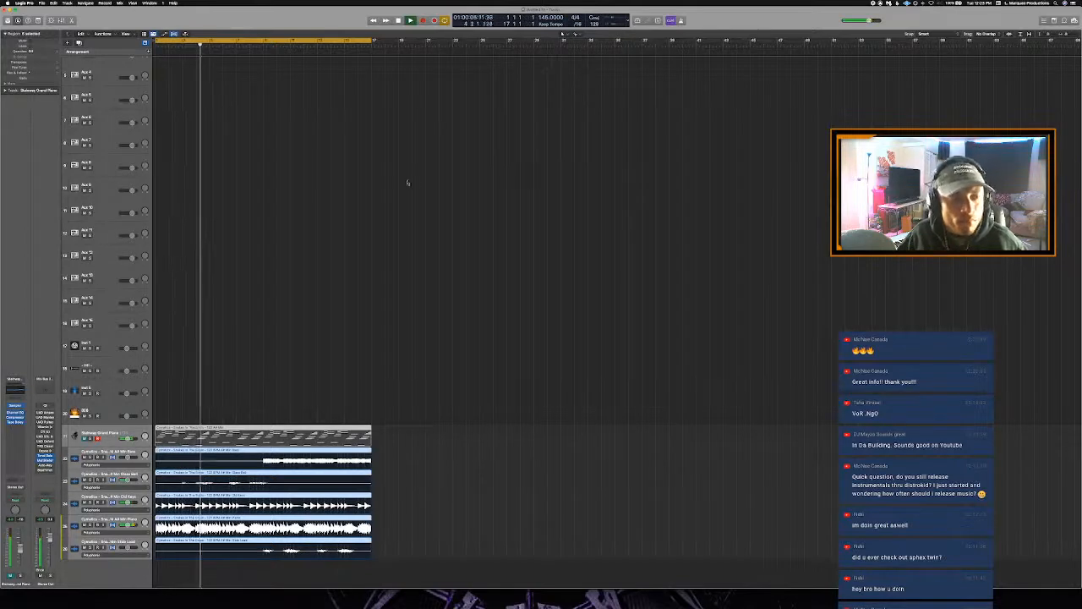
# - Select all the loop regions, transpose them together, and hide the Flex view
pyautogui.click(175, 433)
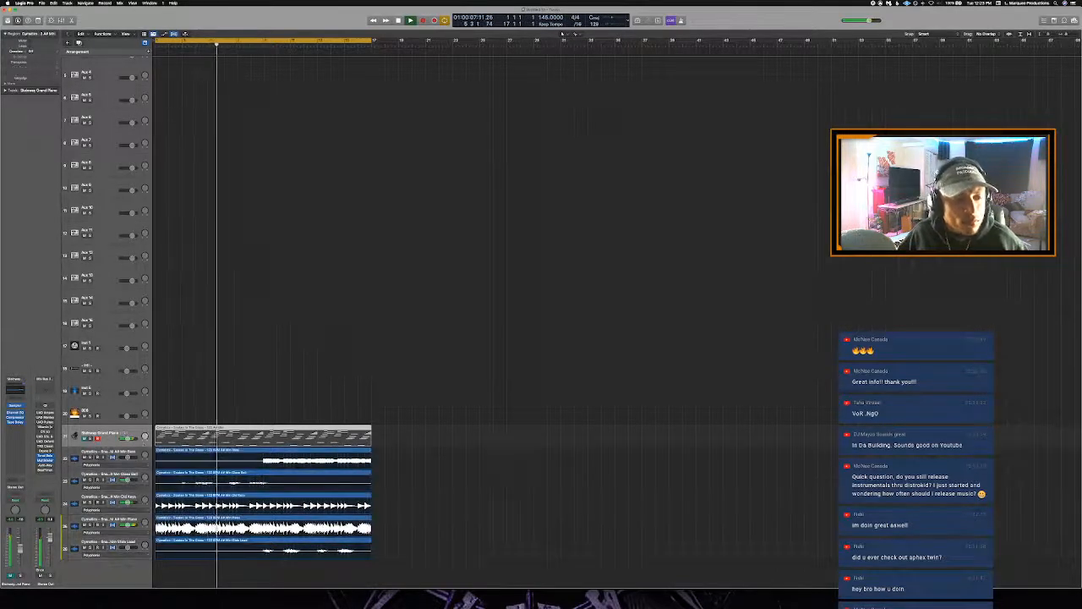
pyautogui.press('super+a')
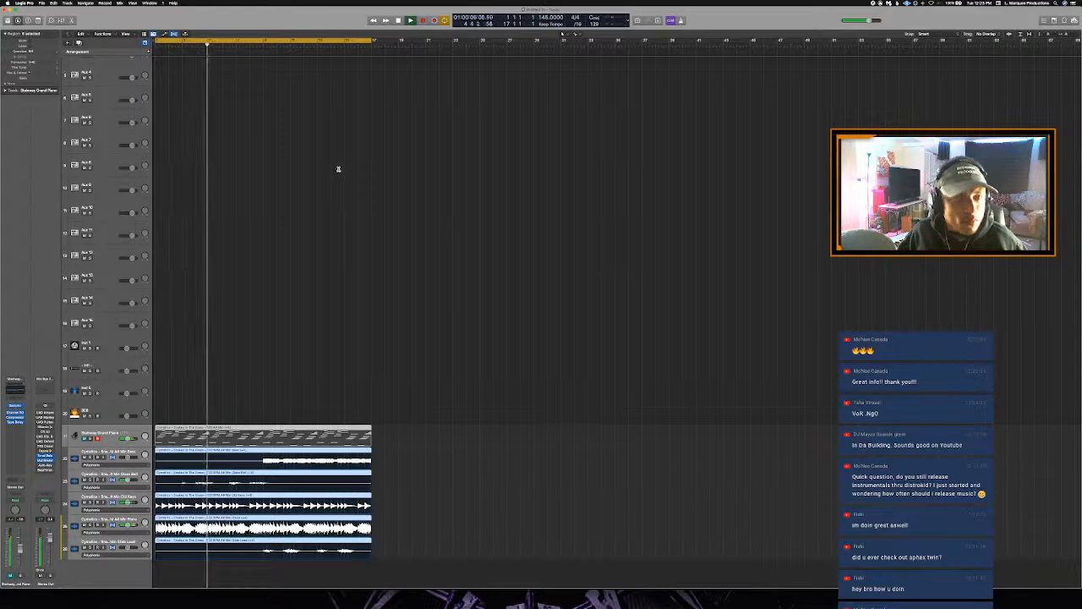
pyautogui.press('super+f')
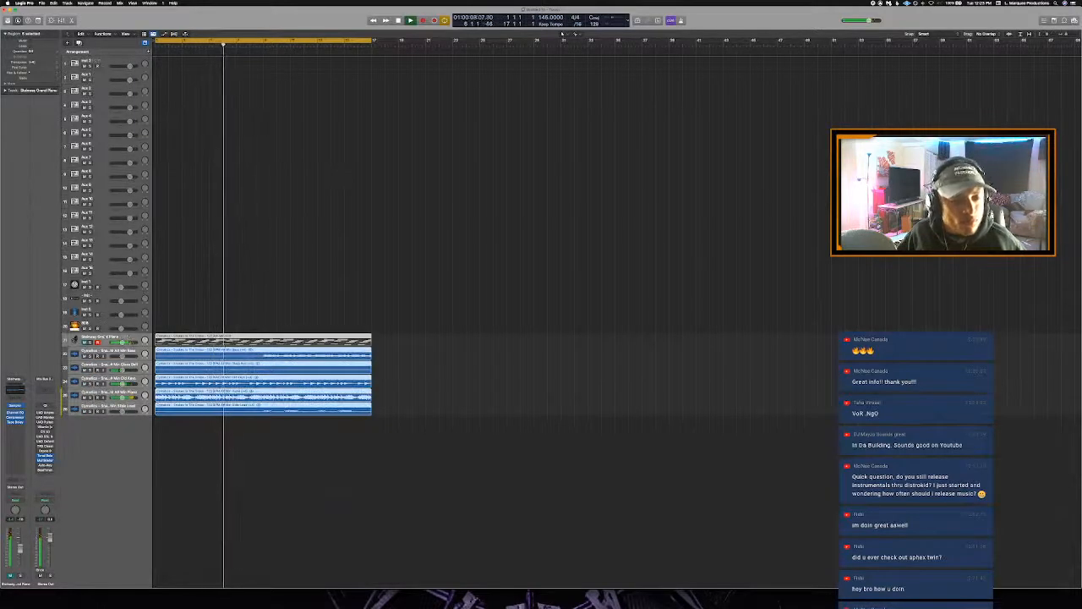
# - Move the piano MIDI region up to the Omnisphere instrument track, and solo and unmute that track
pyautogui.click(174, 339)
pyautogui.moveTo(174, 339); pyautogui.dragTo(177, 317)
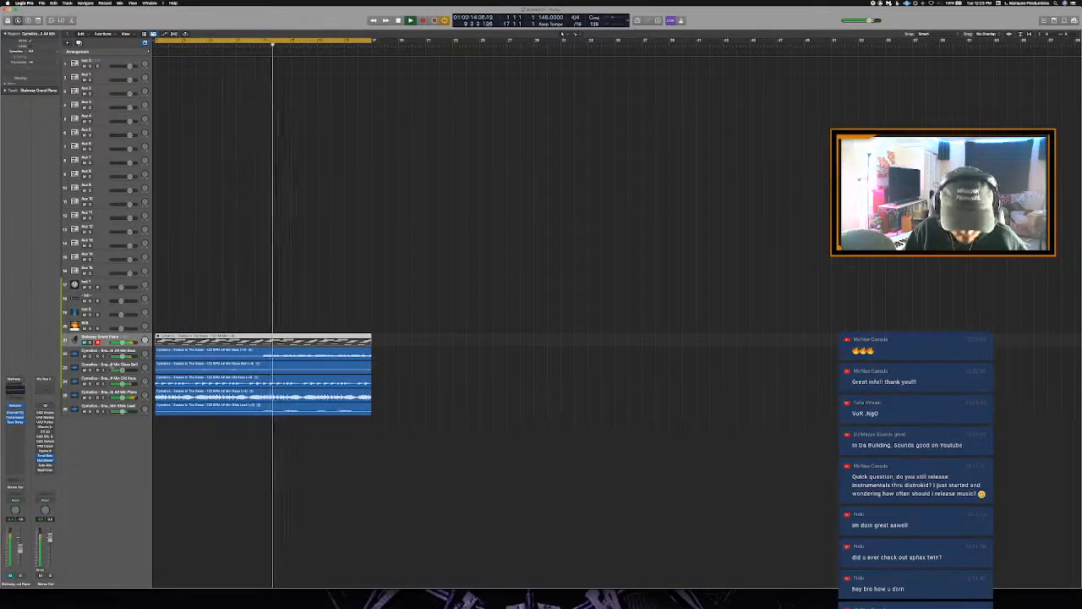
pyautogui.moveTo(165, 339); pyautogui.dragTo(166, 315)
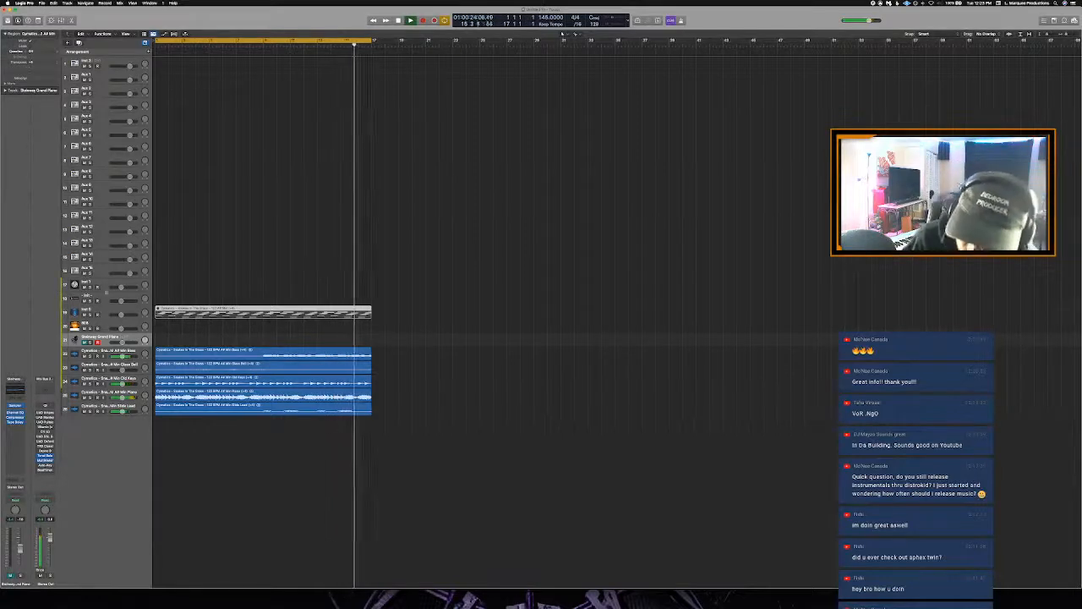
pyautogui.click(111, 313)
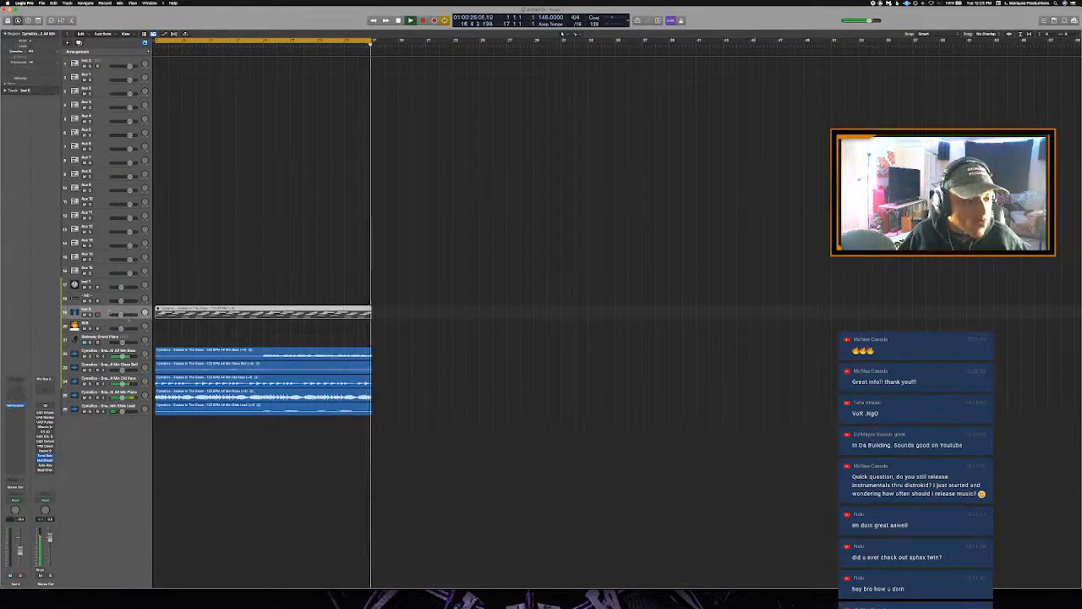
pyautogui.click(90, 315)
pyautogui.click(84, 314)
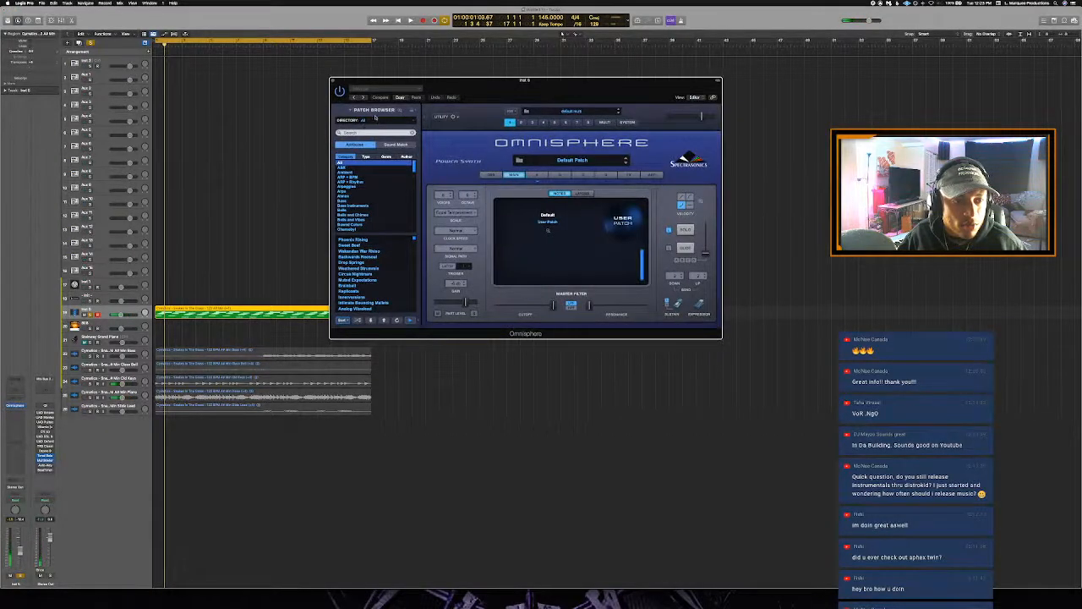
# - Expand Omnisphere's patch browser and choose the WavSupply - Nick Mira - Luna (Omnisphere Bank) user directory
pyautogui.click(373, 111)
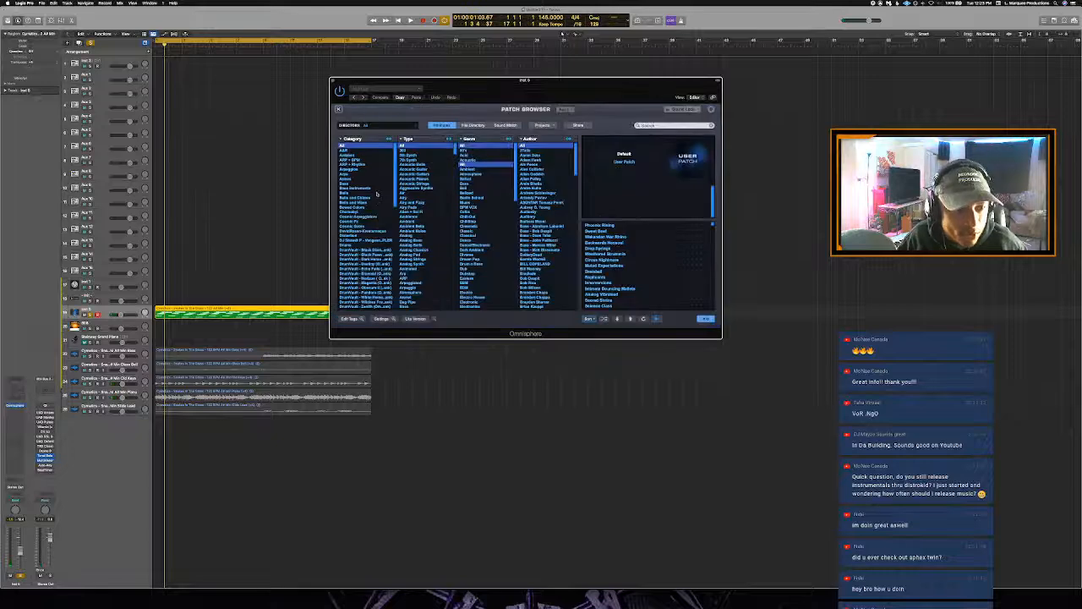
pyautogui.click(375, 127)
pyautogui.moveTo(391, 203)
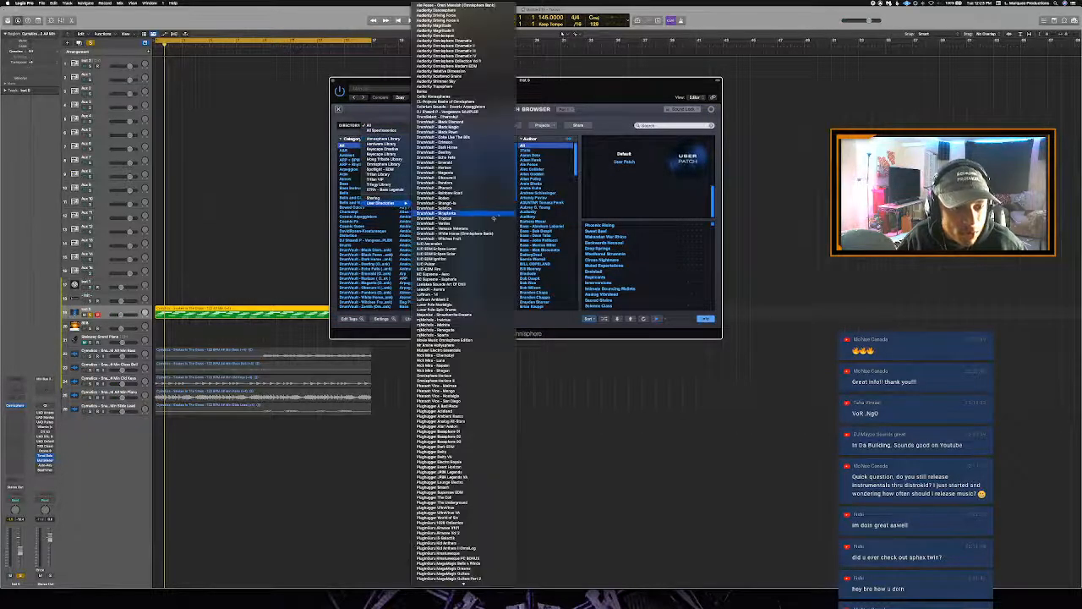
pyautogui.scroll(-5, 488, 274)
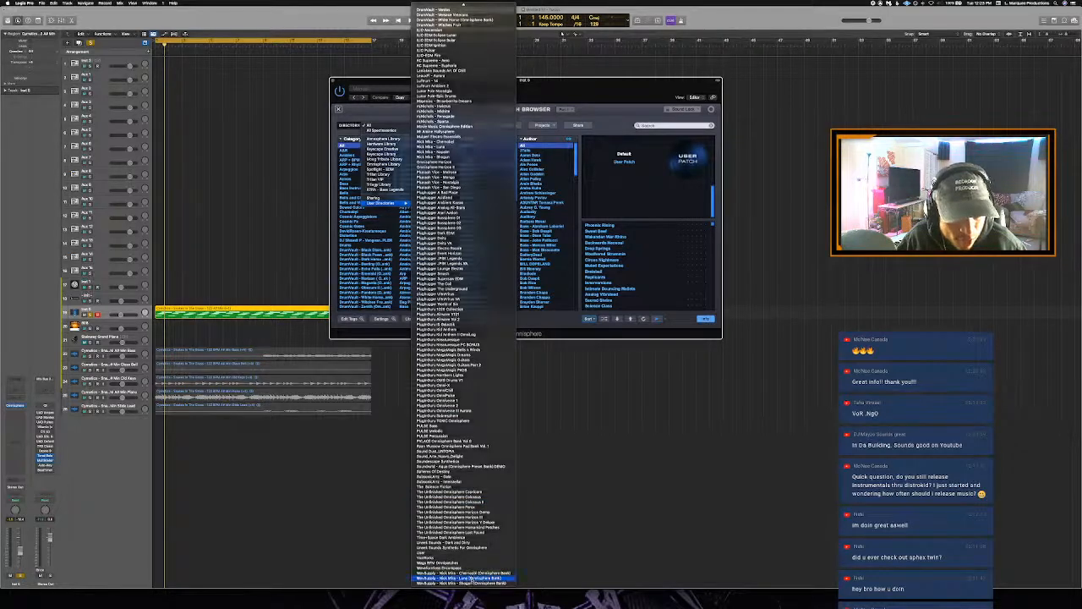
pyautogui.click(465, 578)
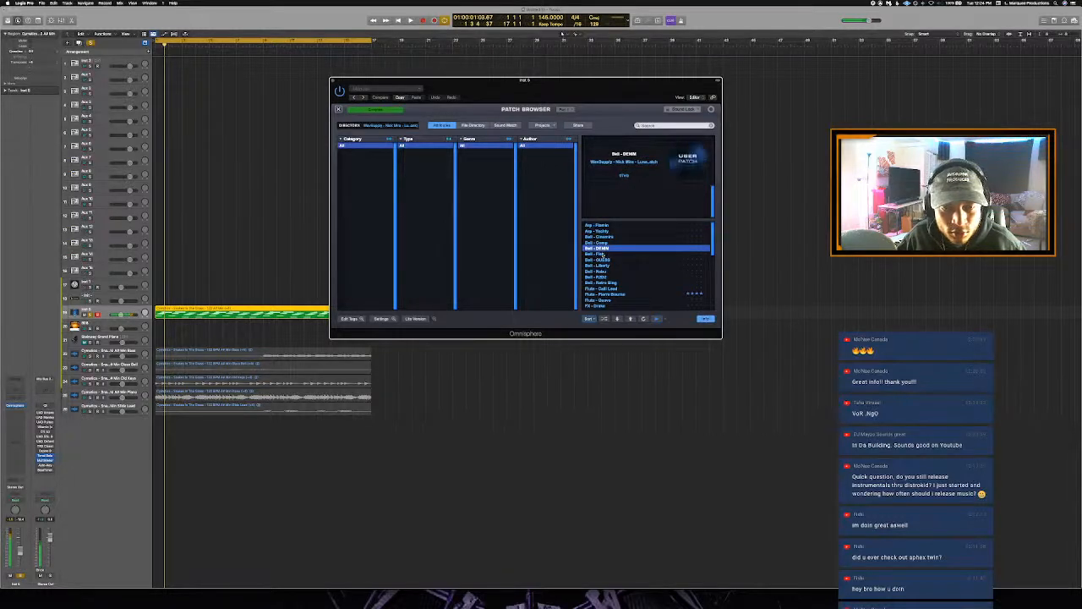
# - Audition the bell patches from Bell - Flex through the list during playback, and load Key - Away in Omnisphere
pyautogui.press('space')
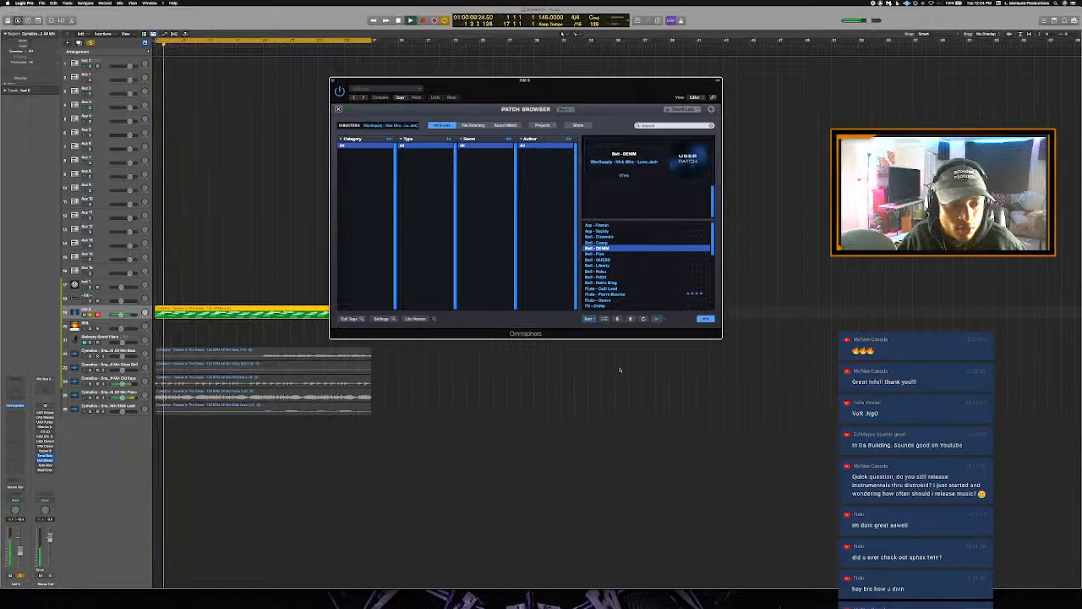
pyautogui.click(608, 255)
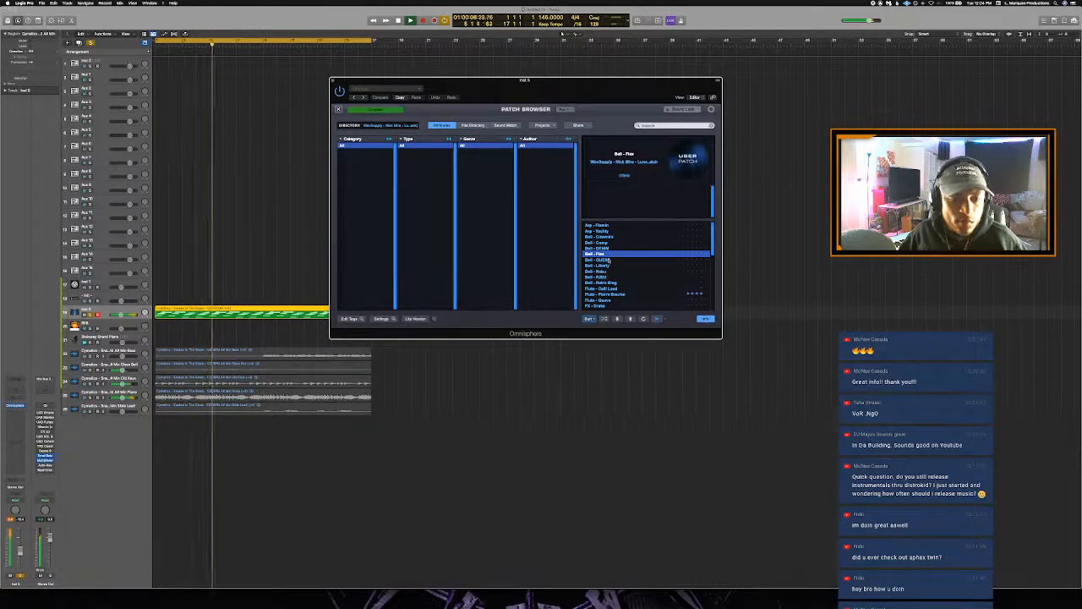
pyautogui.click(608, 260)
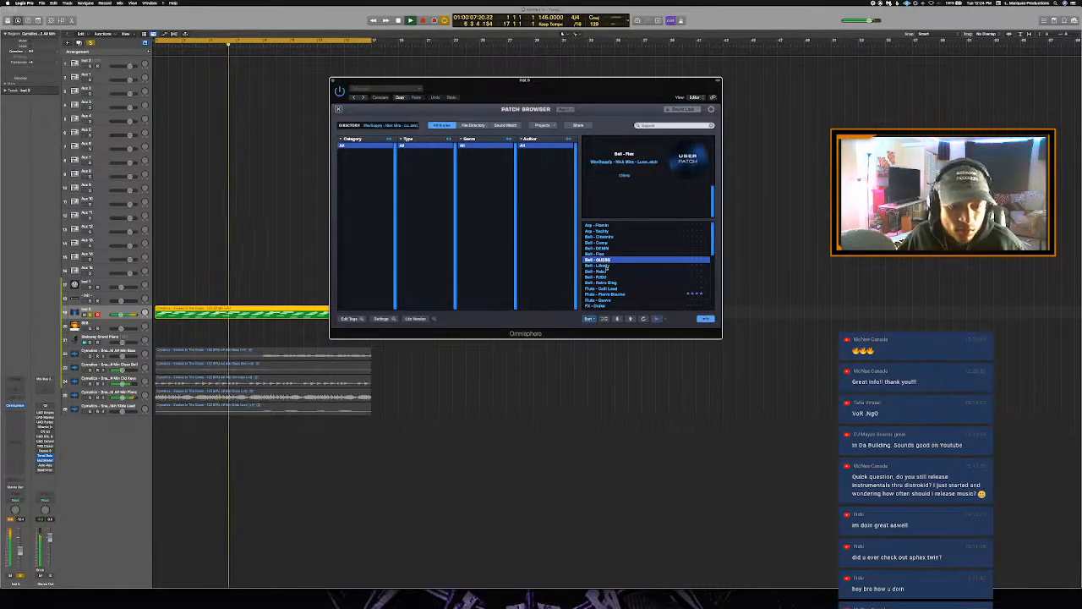
pyautogui.click(606, 266)
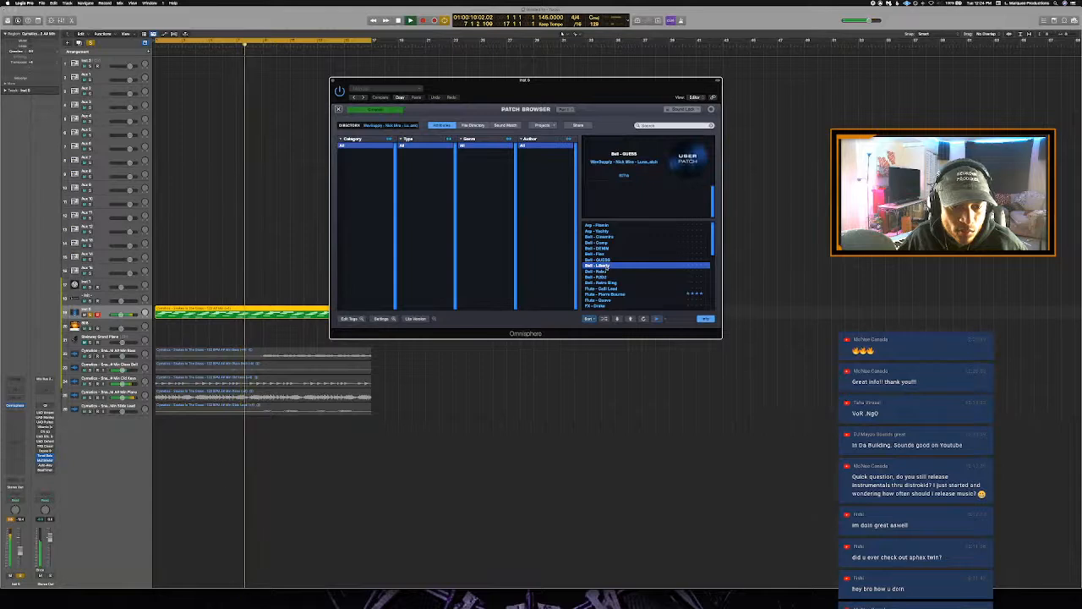
pyautogui.click(607, 272)
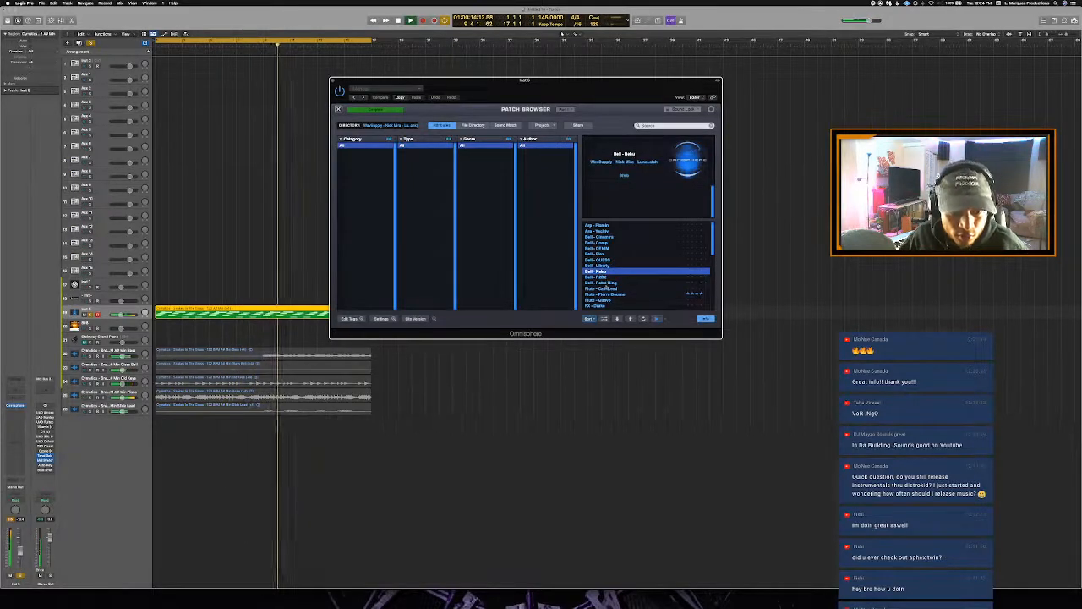
pyautogui.click(606, 278)
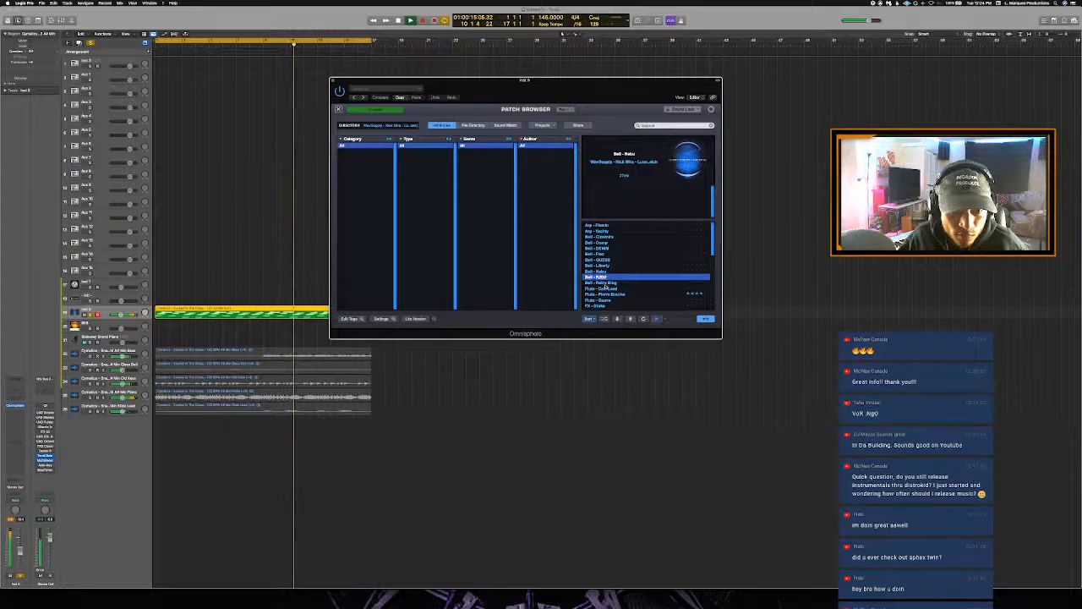
pyautogui.click(605, 284)
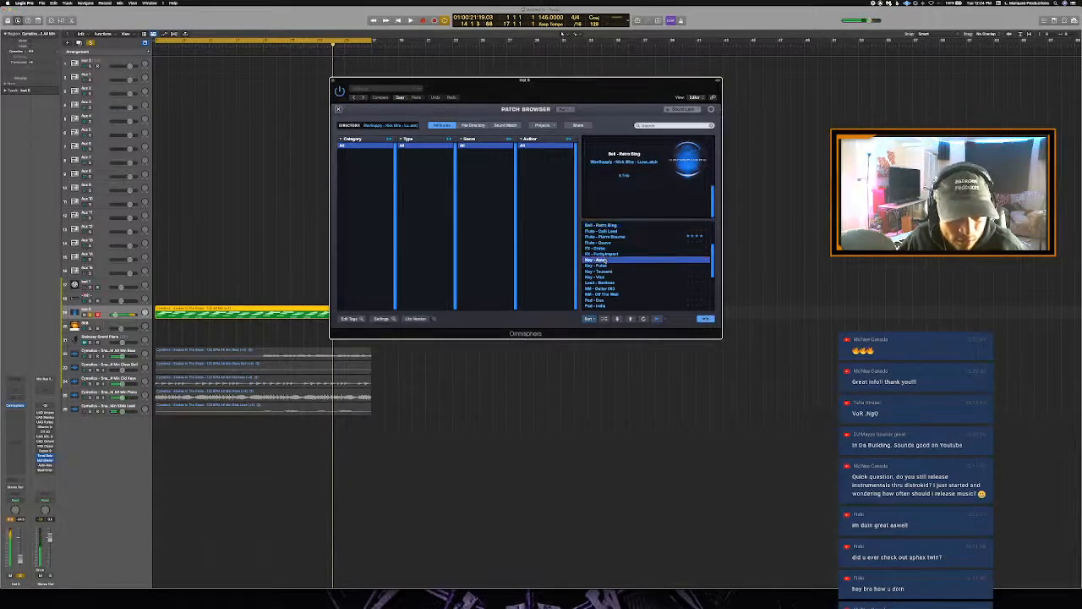
pyautogui.press('space')
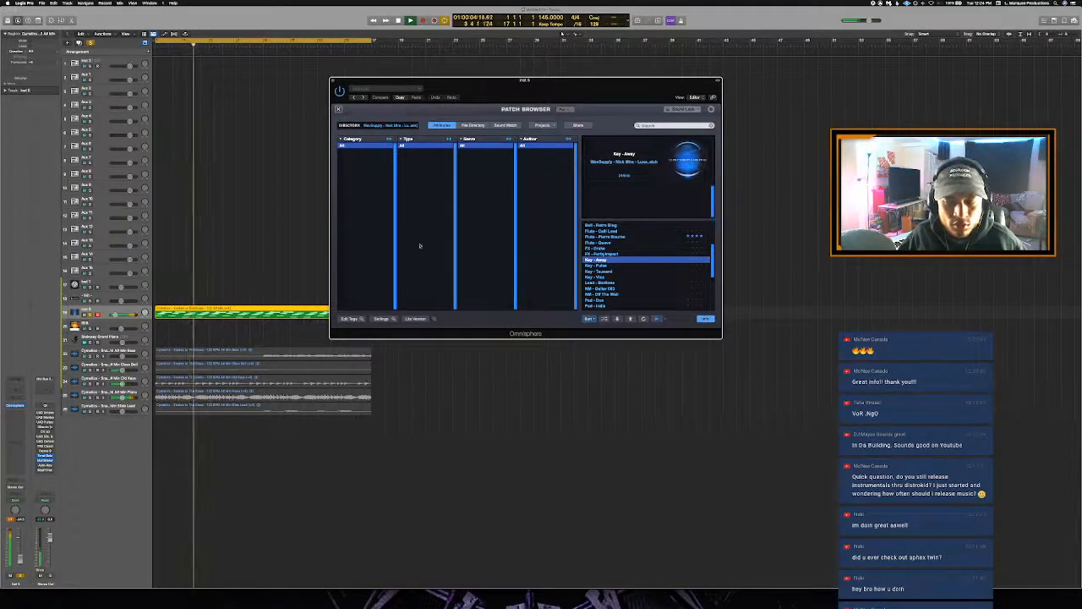
# - Unsolo the Omnisphere track, mute its piano MIDI region, and close the instrument window before replaying the loop
pyautogui.moveTo(499, 96); pyautogui.dragTo(748, 125)
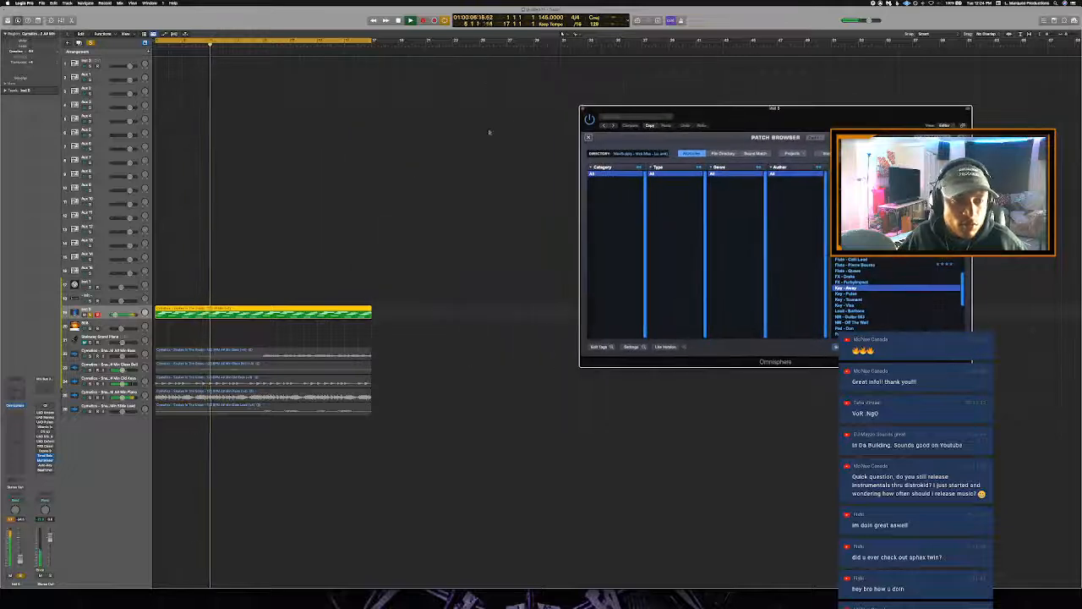
pyautogui.press('space')
pyautogui.press('s')
pyautogui.hotkey('ctrl', 'm')
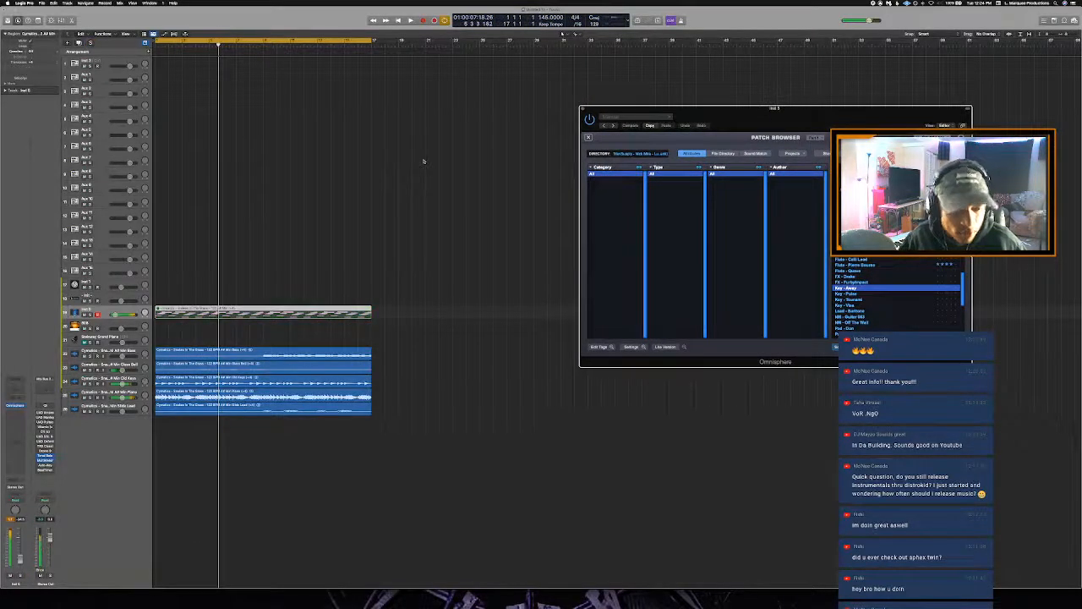
pyautogui.press('Return')
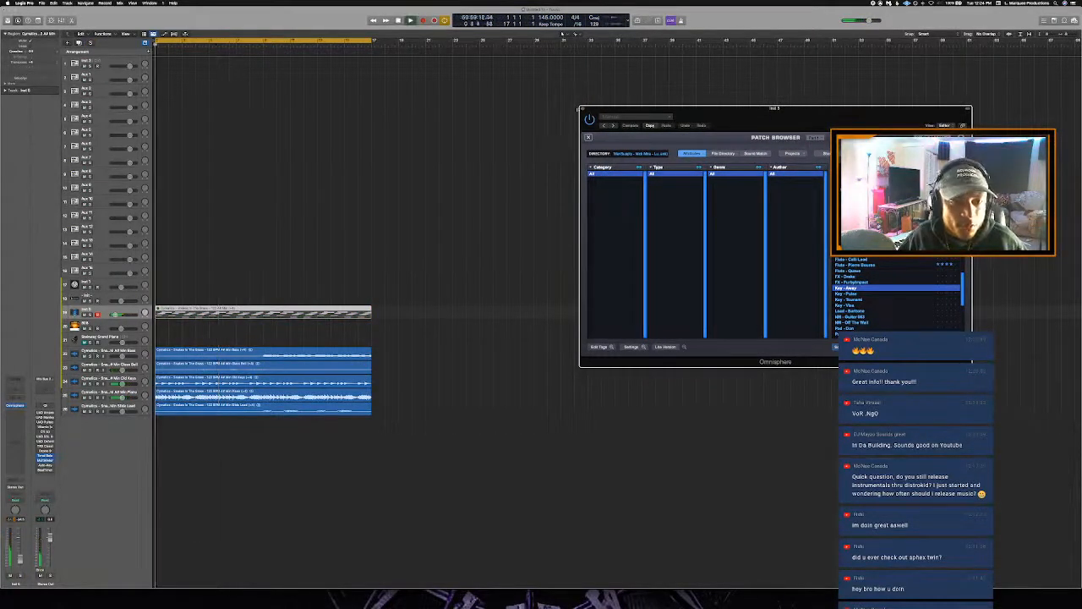
pyautogui.click(583, 109)
pyautogui.press('space')
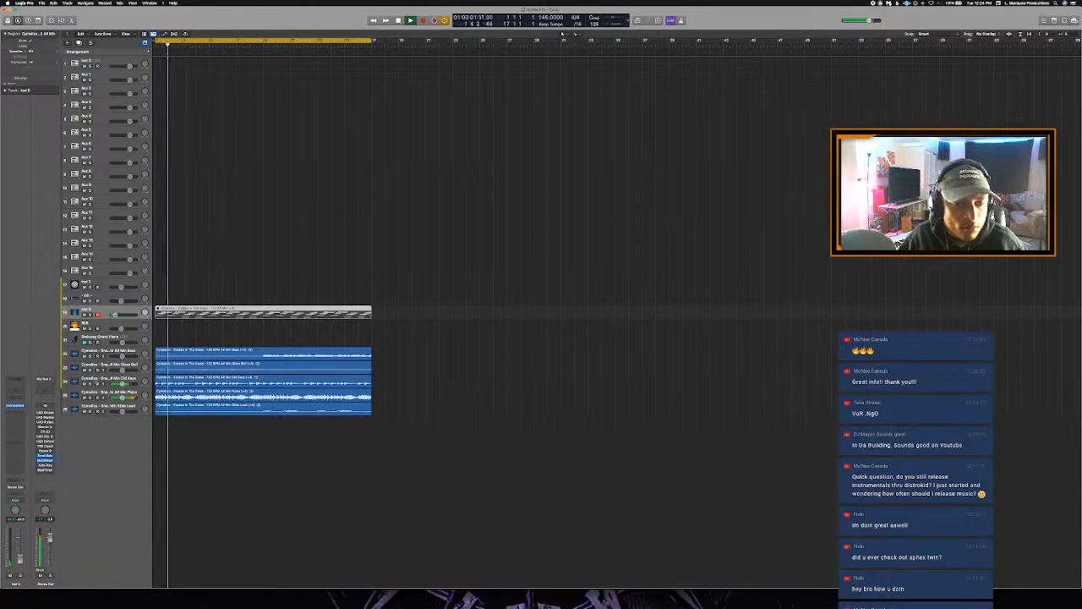
# - Mute the bass loop track and move all five Cymatics loop tracks above the instrument tracks
pyautogui.click(84, 356)
pyautogui.click(111, 366)
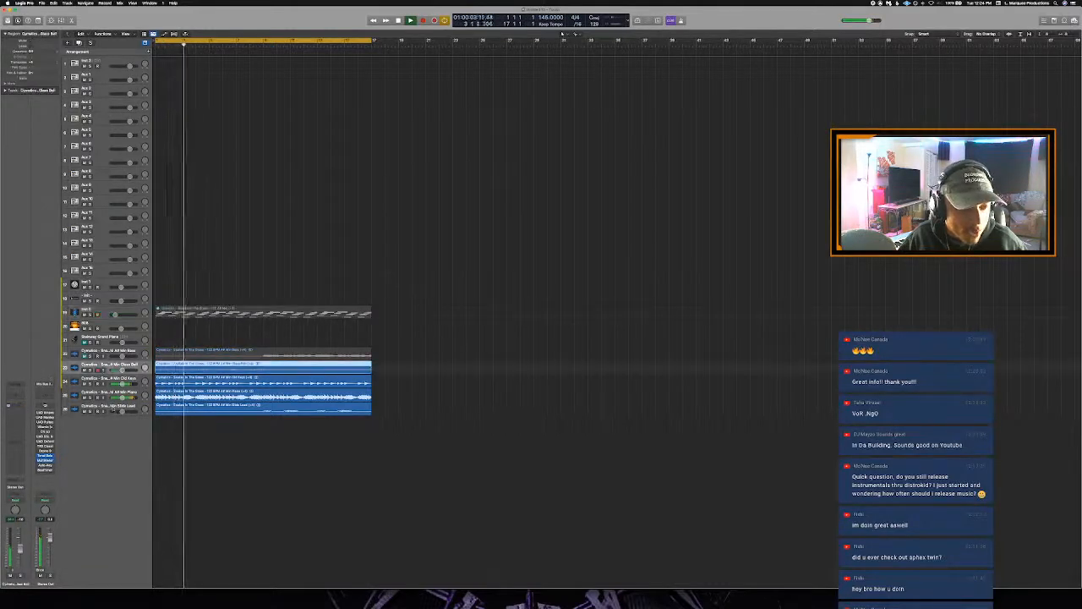
pyautogui.keyDown('shift'); pyautogui.click(112, 406); pyautogui.keyUp('shift')
pyautogui.moveTo(121, 383); pyautogui.dragTo(122, 281)
pyautogui.keyDown('shift'); pyautogui.click(117, 350); pyautogui.keyUp('shift')
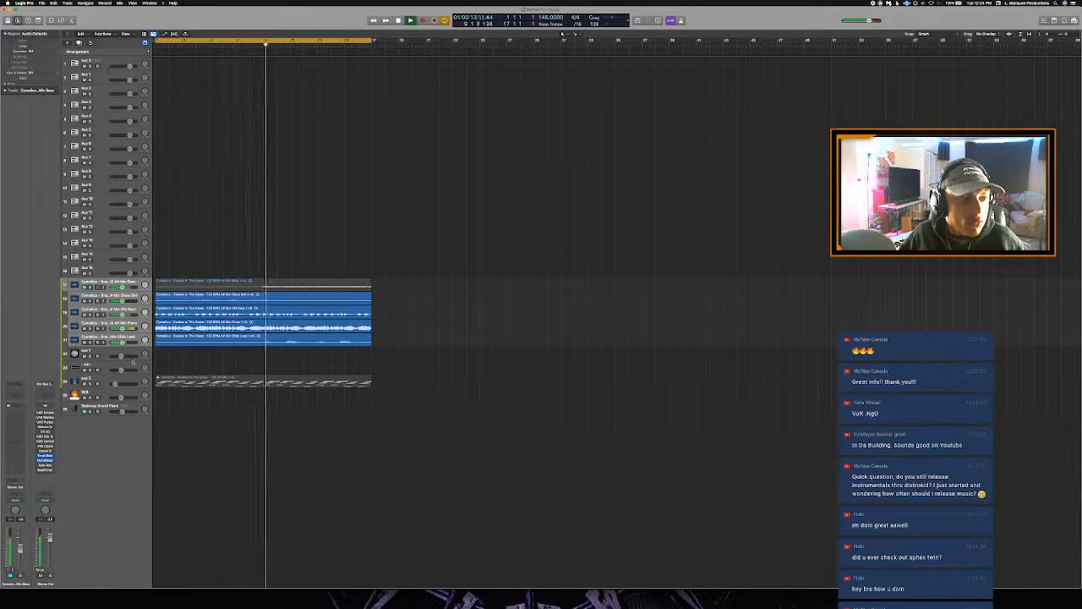
# - Route the outputs of the five selected loop tracks to Bus 5 and name the new aux channel Loop
pyautogui.press('x')
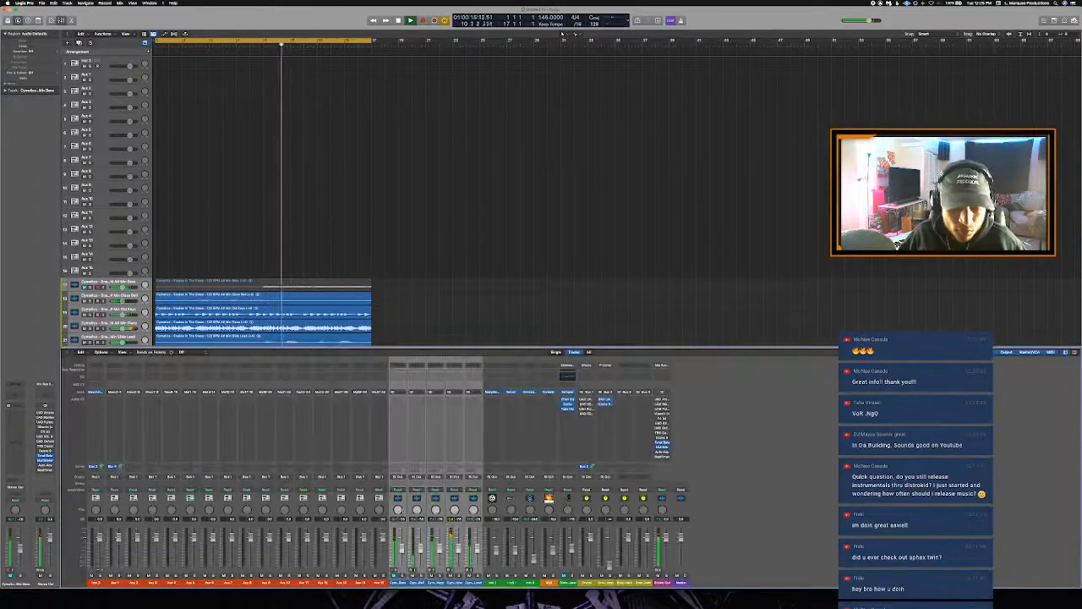
pyautogui.click(399, 477)
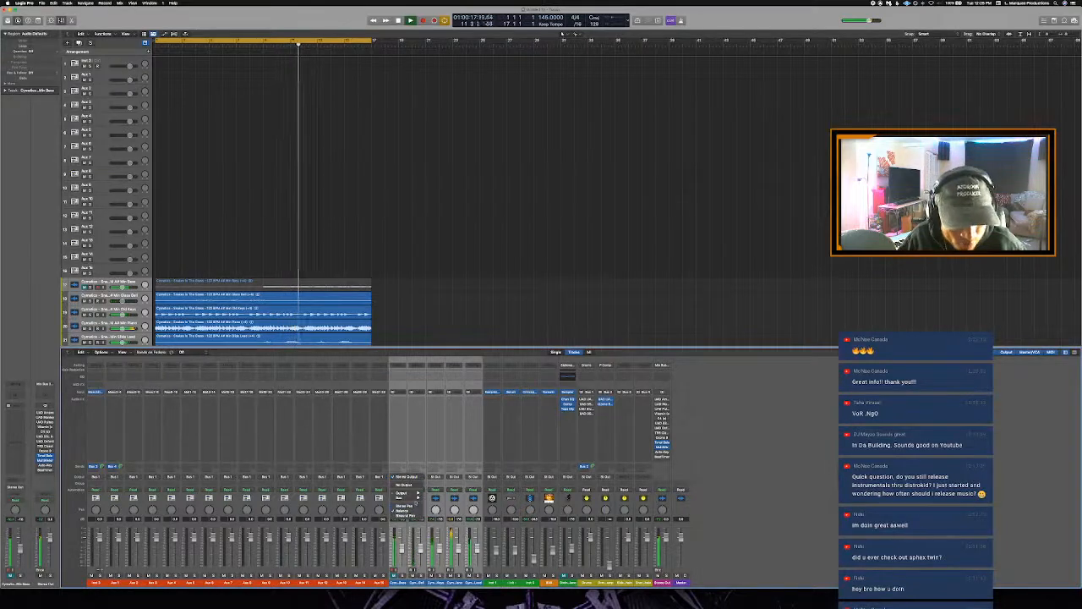
pyautogui.moveTo(417, 497)
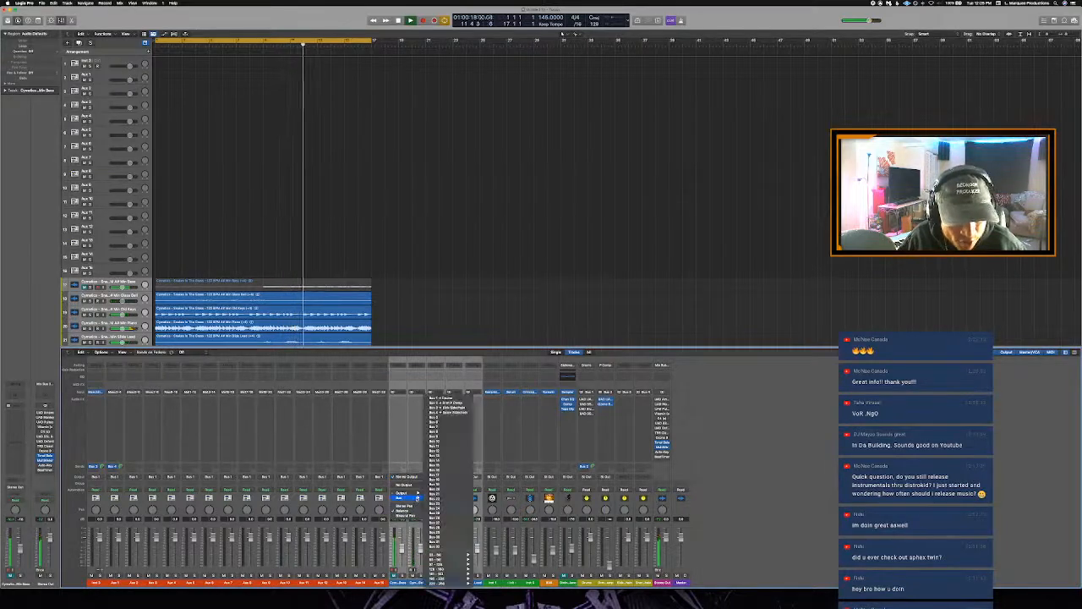
pyautogui.click(459, 416)
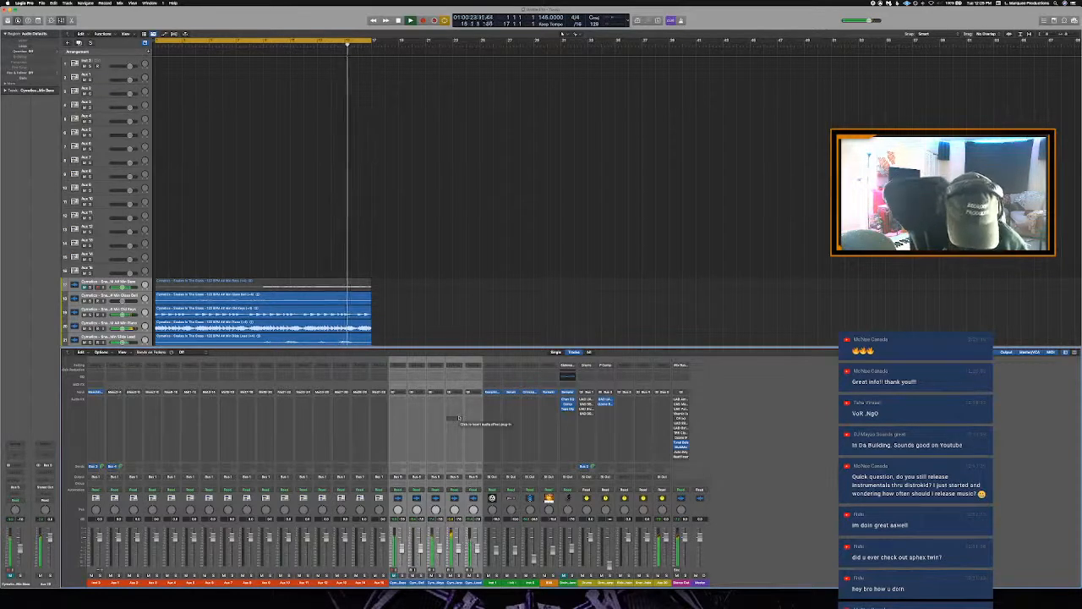
pyautogui.press('x')
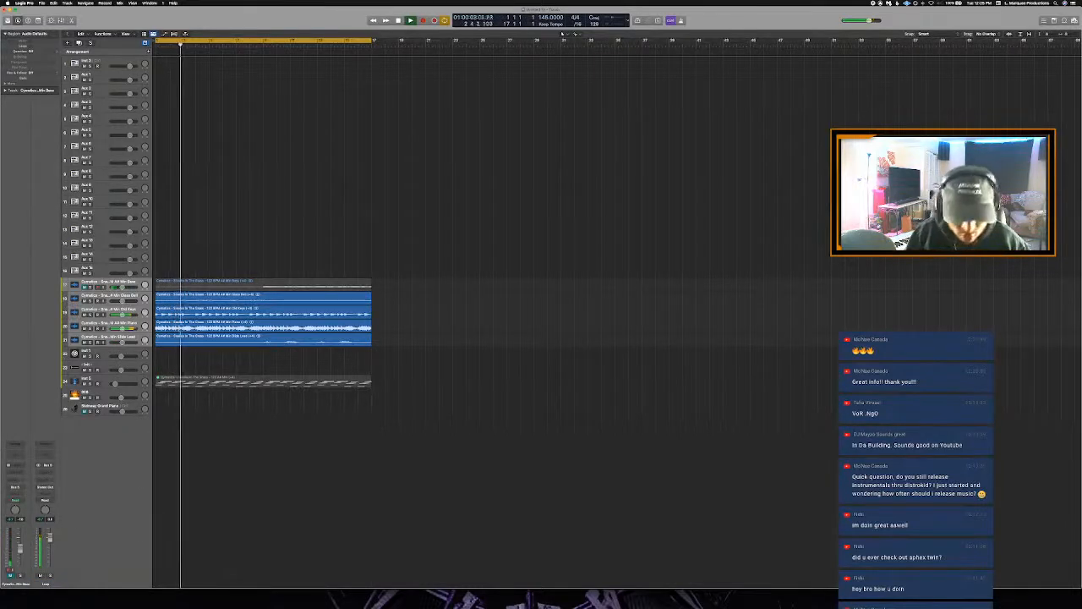
# - Insert Arturia's Tape MELLO-FI Audio Unit as an effect on the Loop aux channel
pyautogui.click(44, 472)
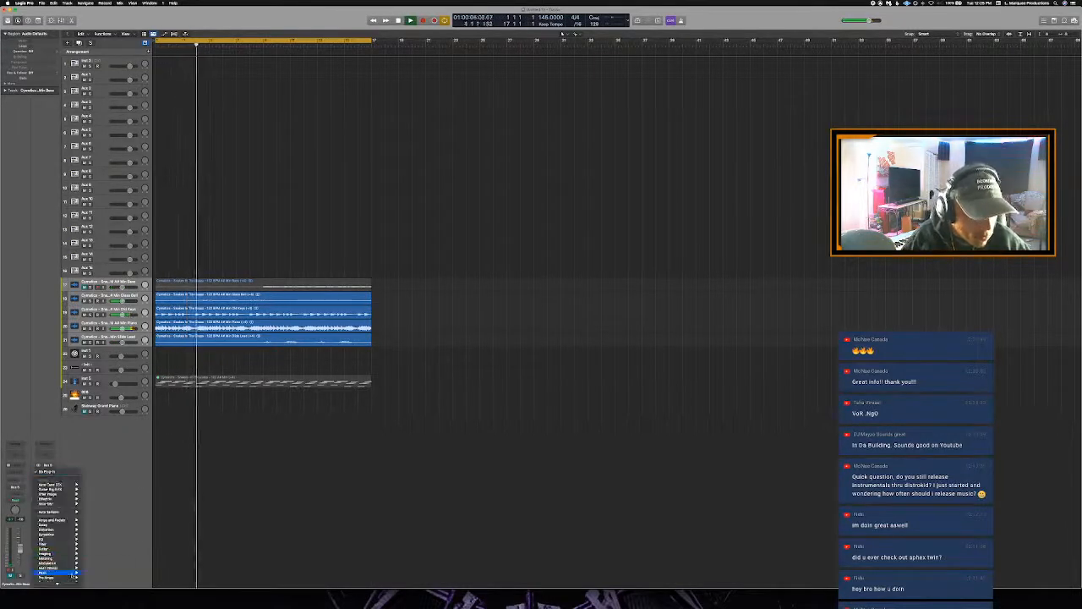
pyautogui.moveTo(59, 578)
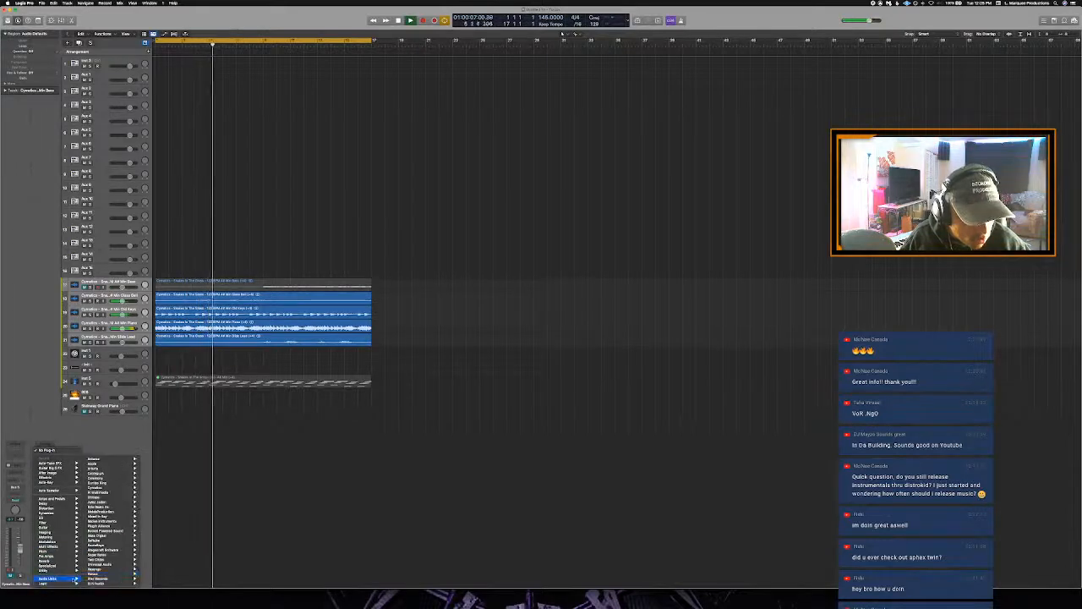
pyautogui.moveTo(121, 564)
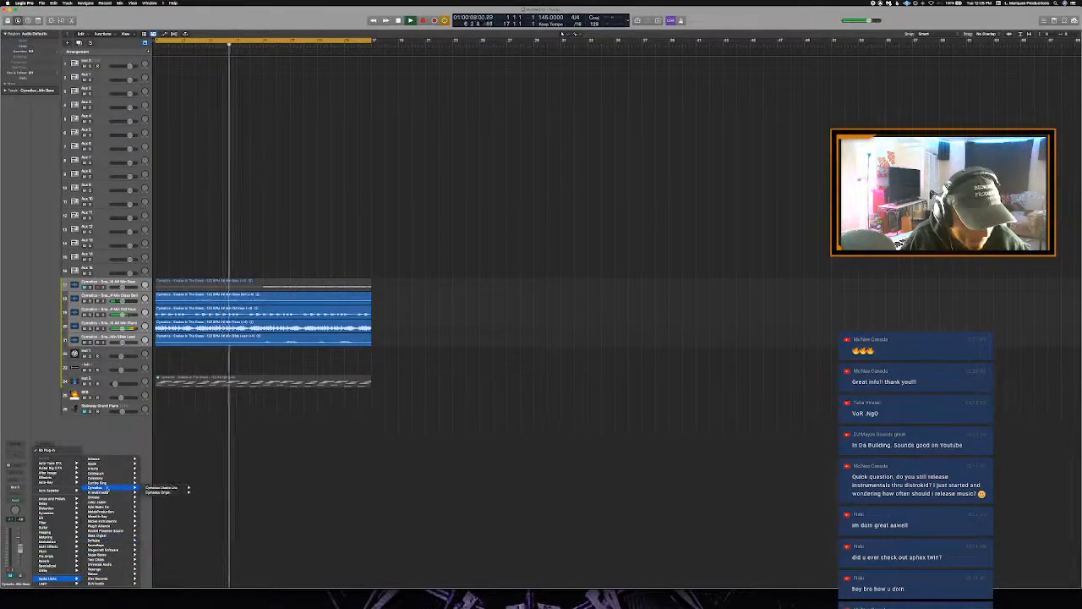
pyautogui.moveTo(113, 531)
pyautogui.moveTo(117, 583)
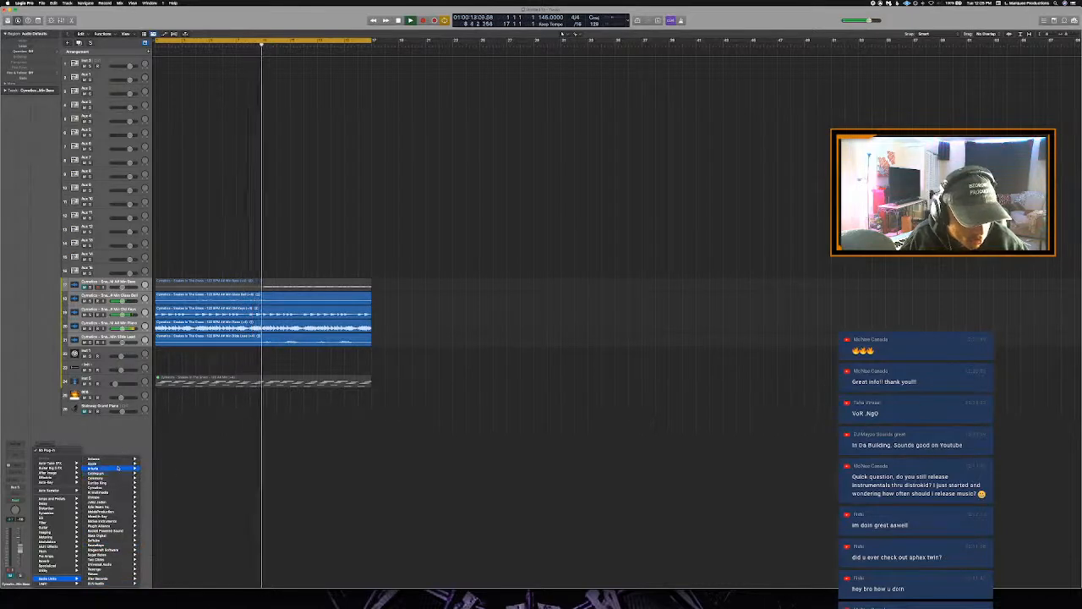
pyautogui.moveTo(114, 468)
pyautogui.click(196, 469)
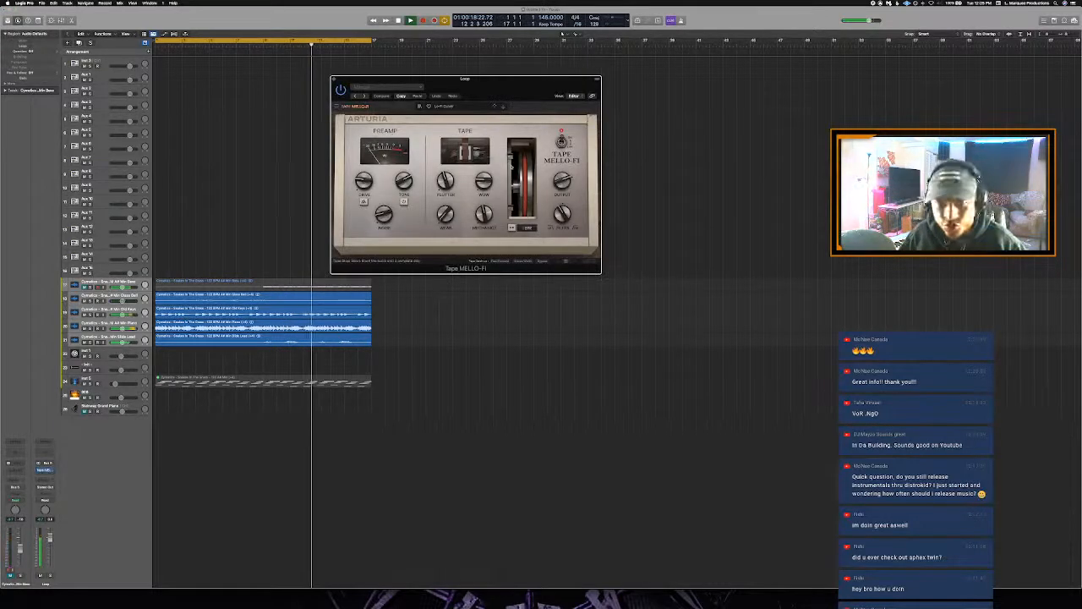
# - Load a different analog-style preset in Tape MELLO-FI
pyautogui.click(456, 106)
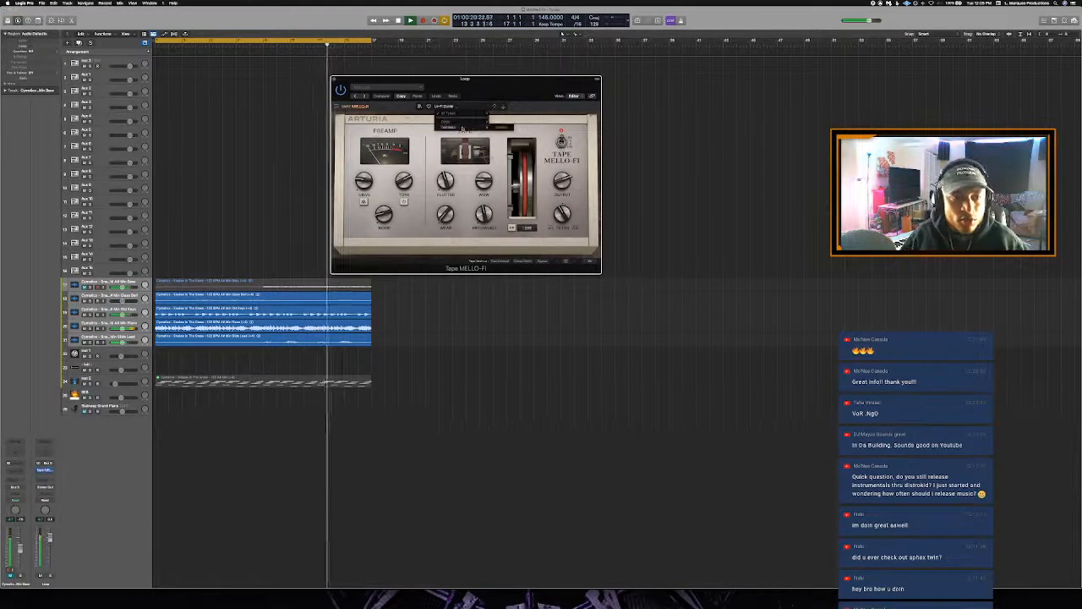
pyautogui.moveTo(462, 124)
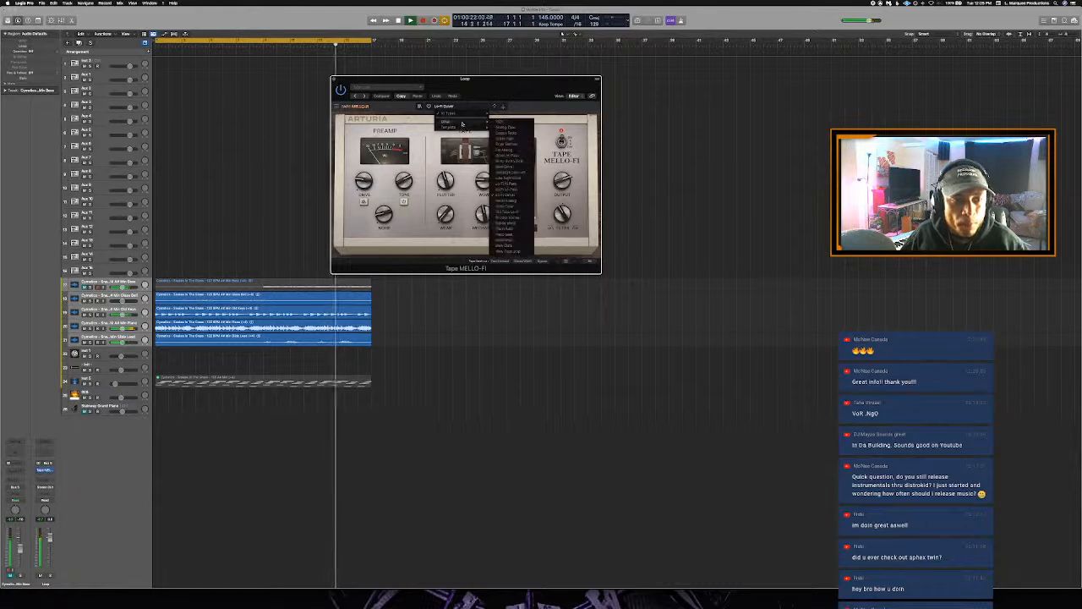
pyautogui.click(521, 150)
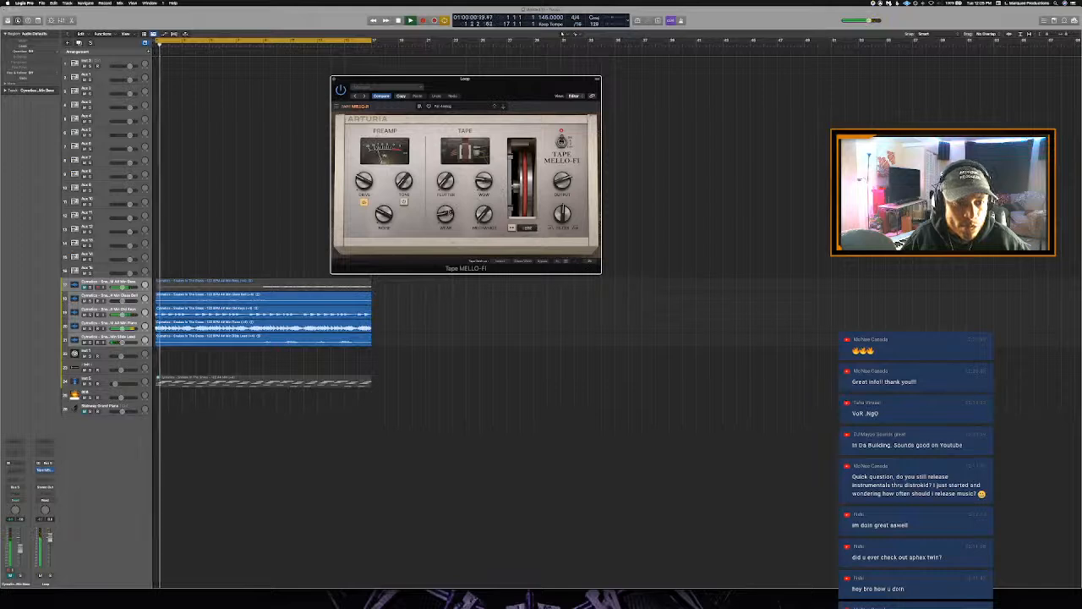
# - Fine-tune Tape MELLO-FI's preamp noise, drive and tone settings while checking them against loop playback
pyautogui.moveTo(385, 213); pyautogui.dragTo(386, 217)
pyautogui.moveTo(365, 182)
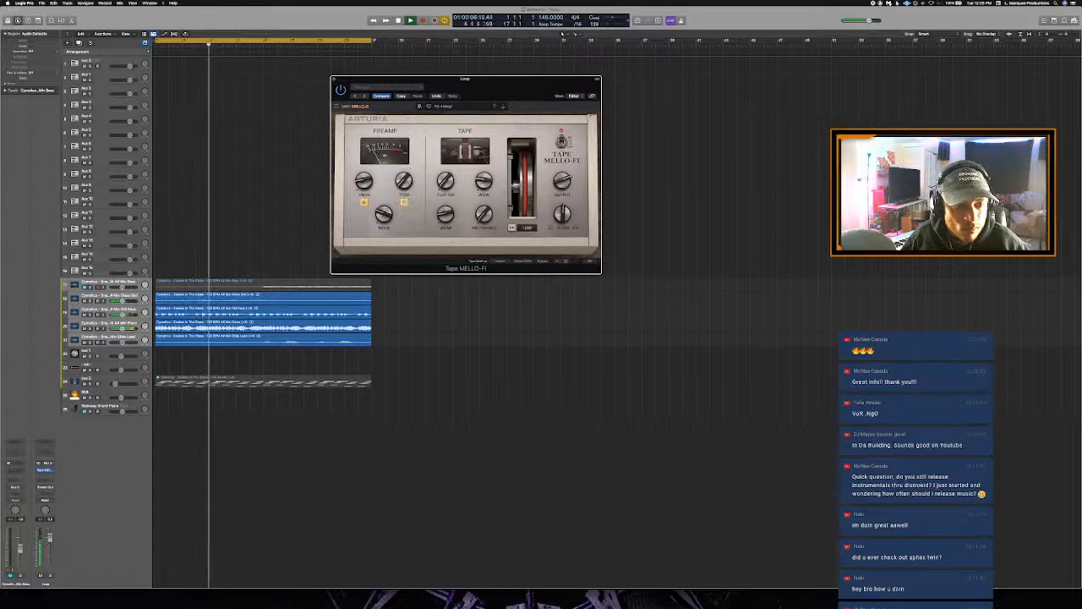
pyautogui.moveTo(404, 180)
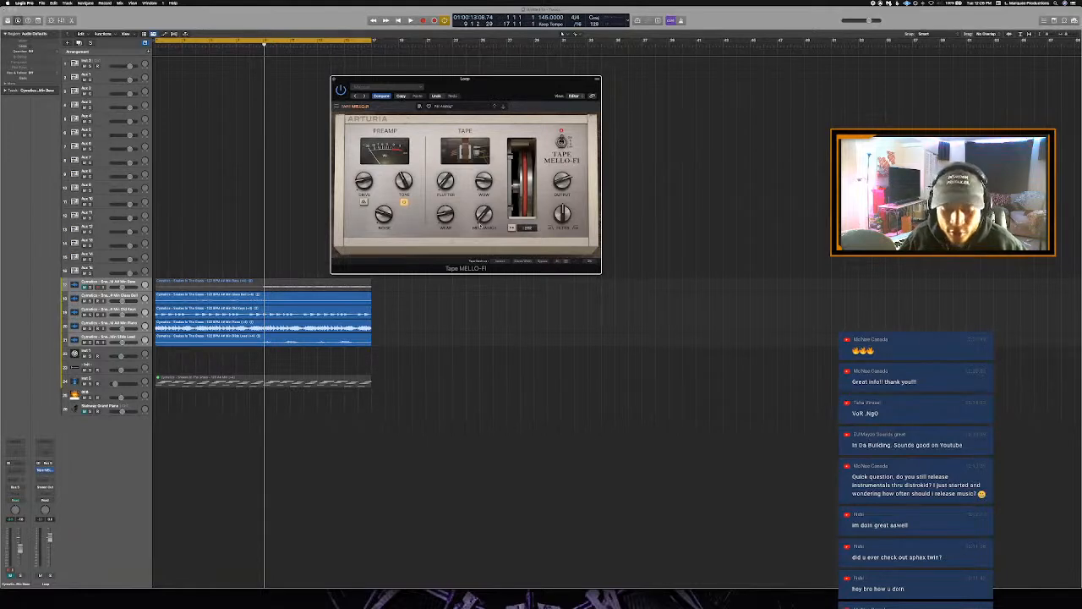
pyautogui.press('space')
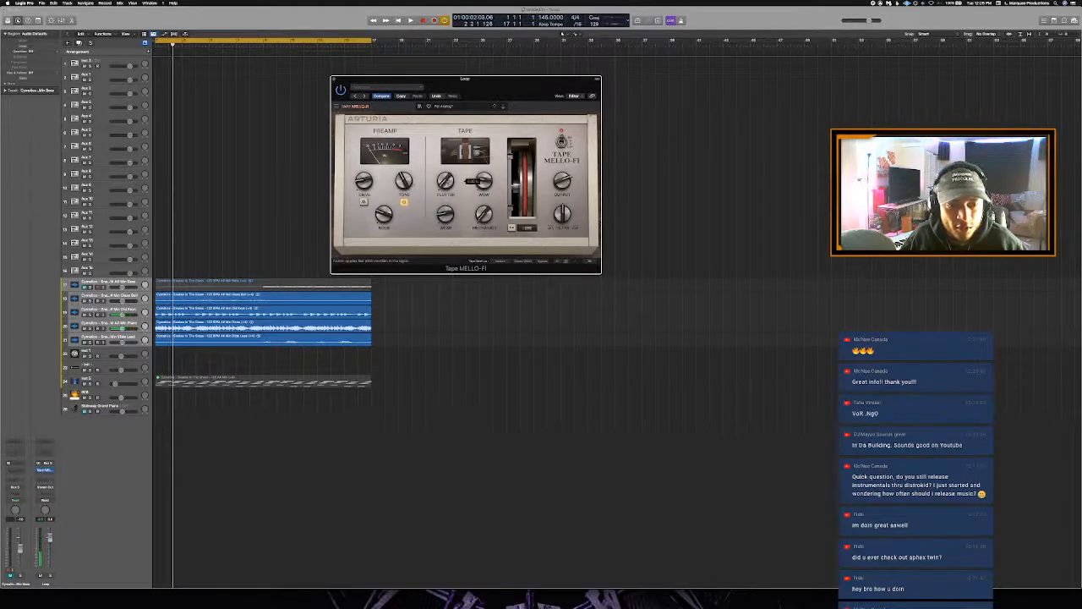
pyautogui.press('space')
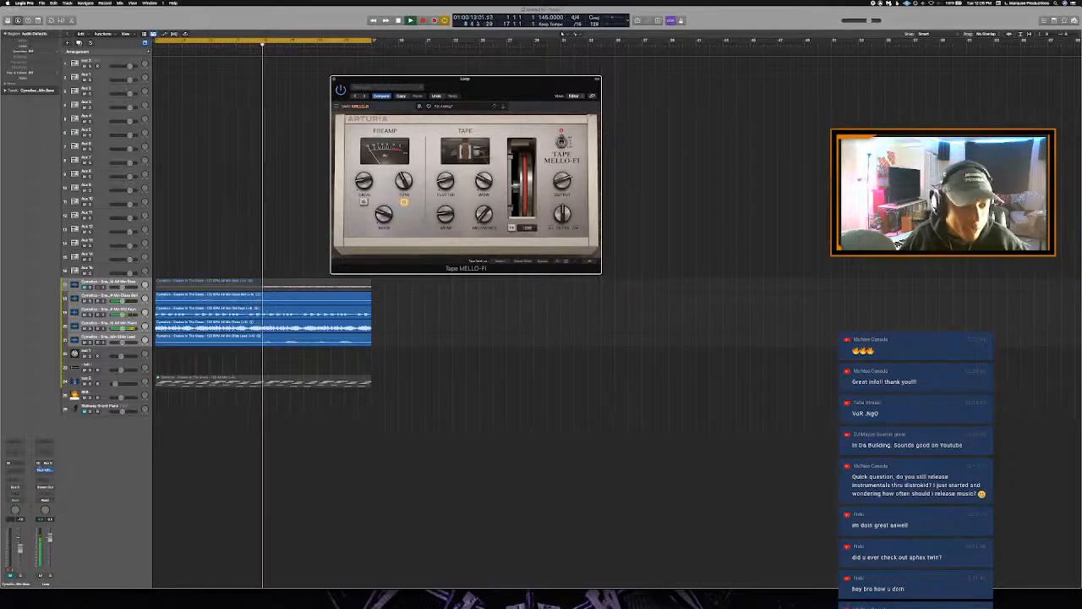
# - Insert Sugar Bytes Effectrix as the next Audio Unit effect after Tape MELLO-FI on the Loop aux channel
pyautogui.click(46, 476)
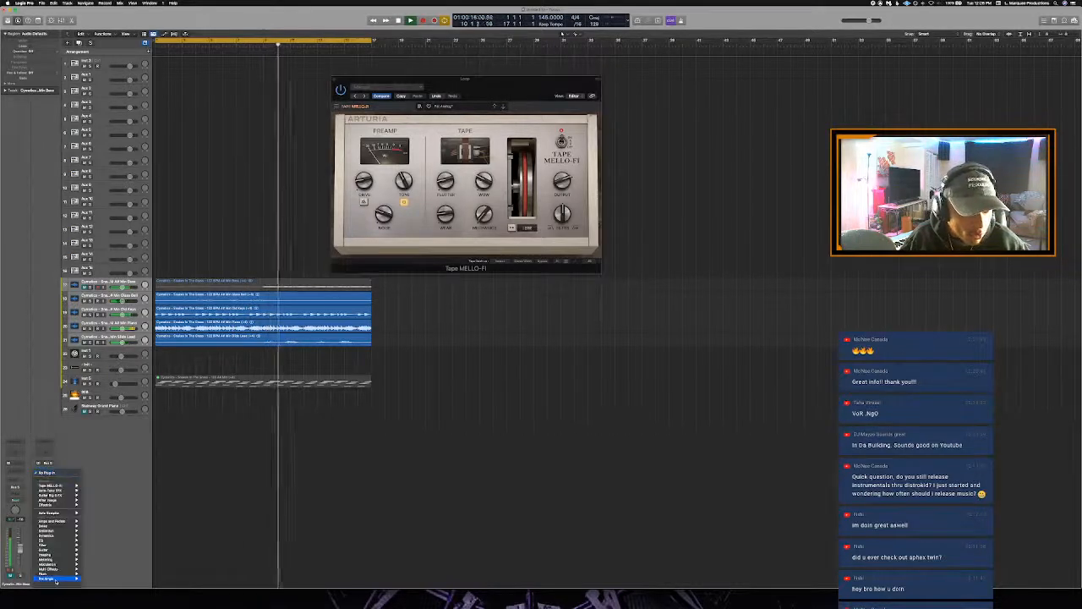
pyautogui.moveTo(61, 584)
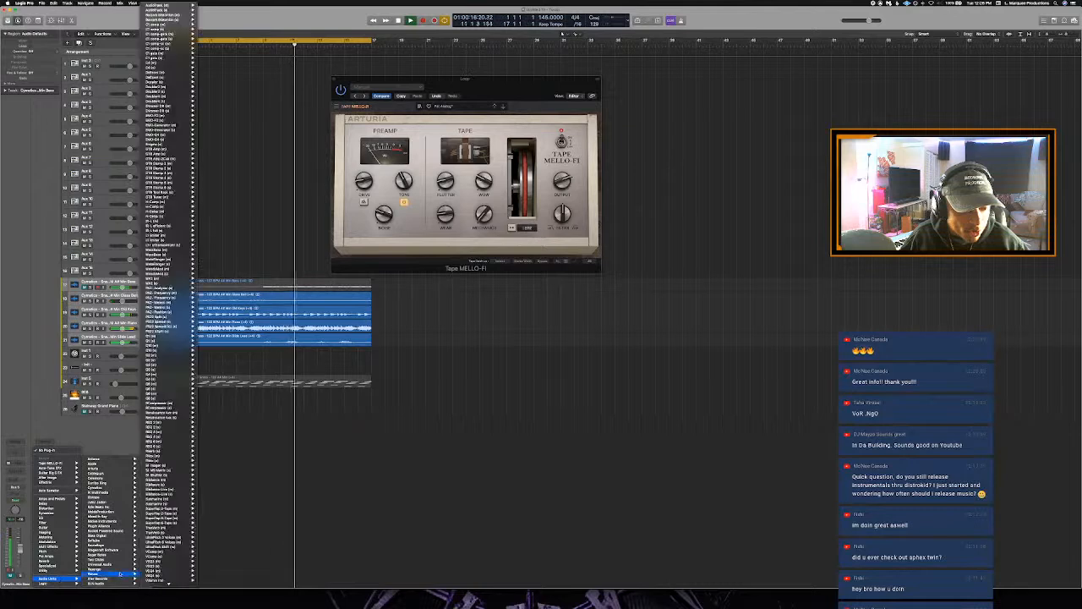
pyautogui.moveTo(121, 525)
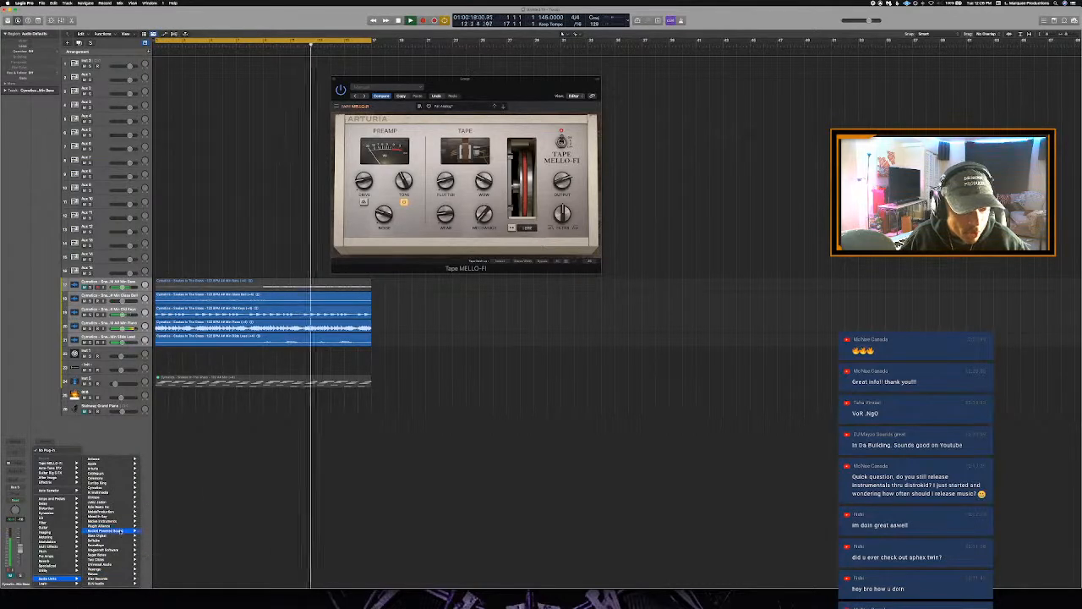
pyautogui.moveTo(124, 551)
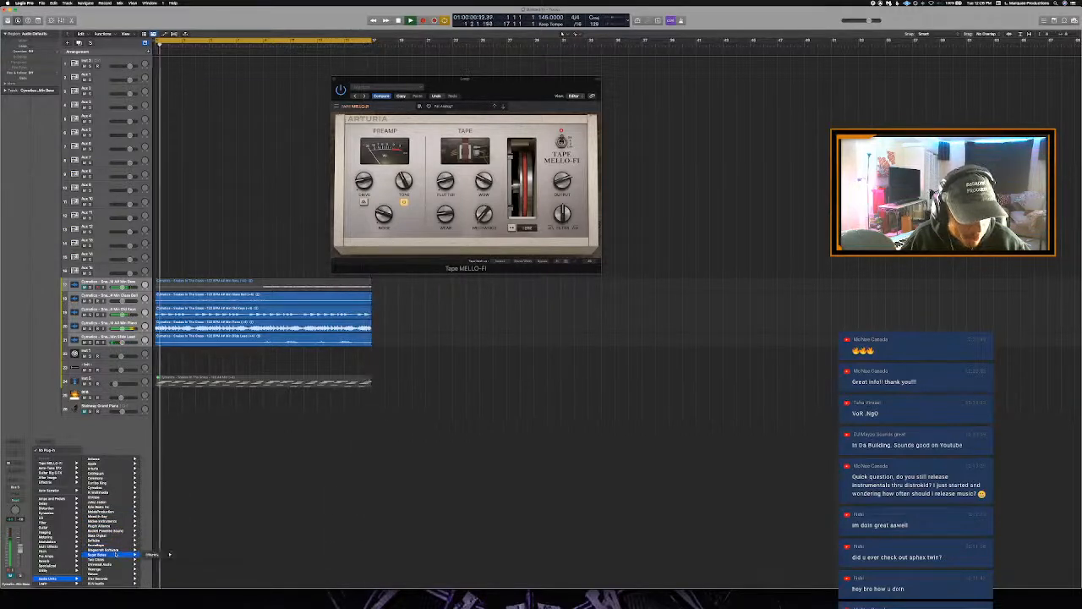
pyautogui.click(168, 555)
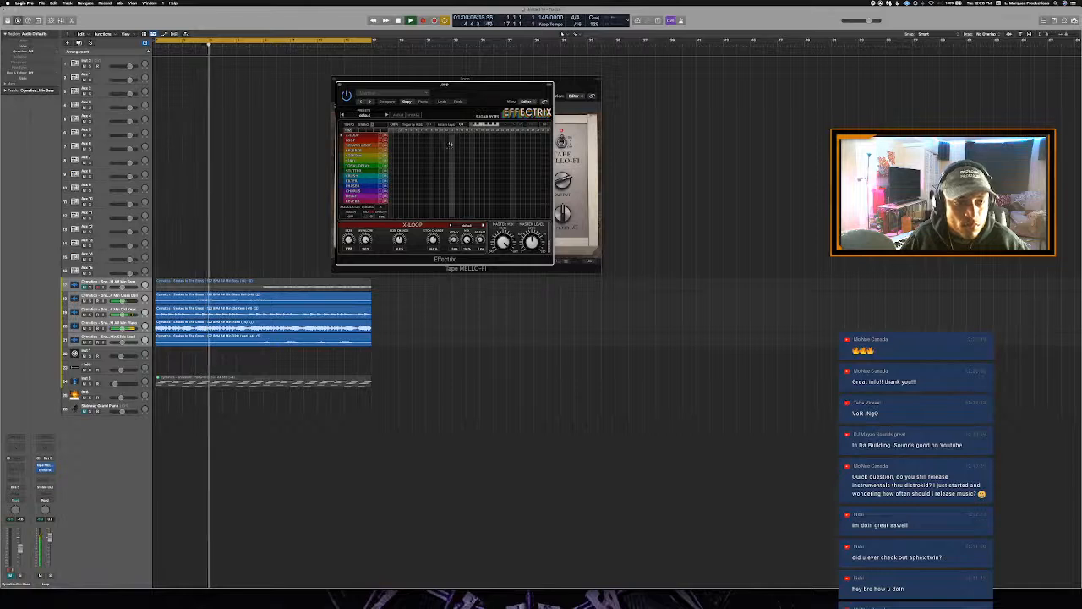
# - Try an X-Loop block and a Scratchloop block midway through the Effectrix sequence, removing each one
pyautogui.moveTo(437, 136); pyautogui.dragTo(470, 138)
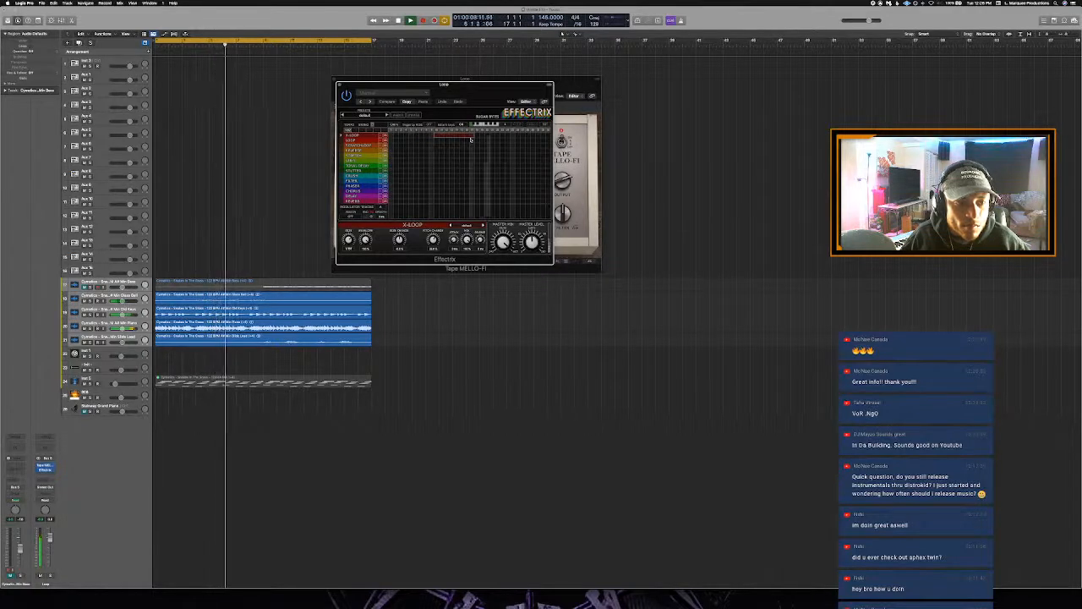
pyautogui.doubleClick(446, 137)
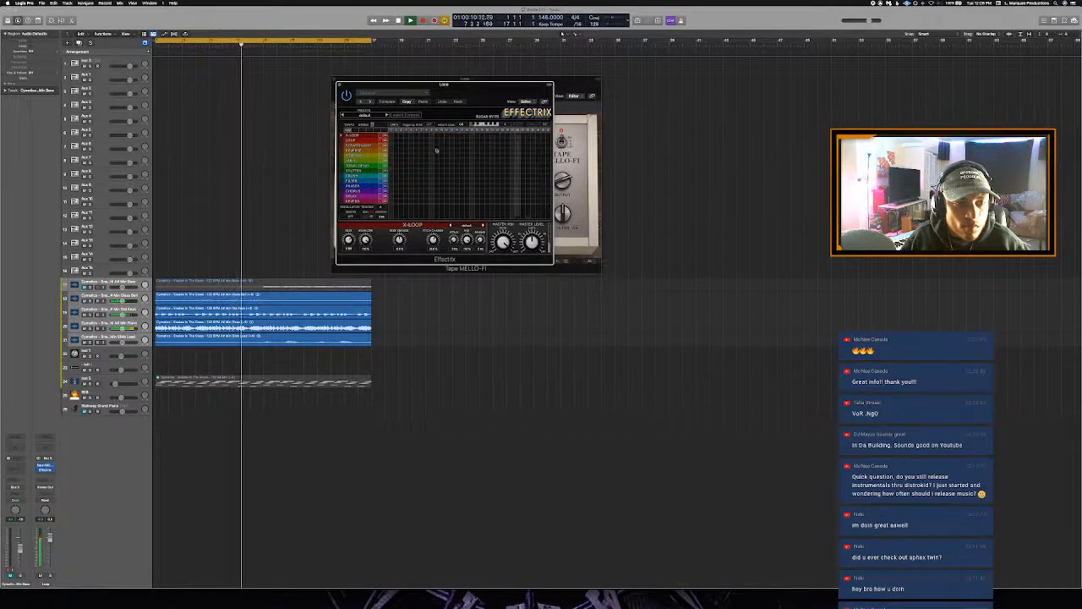
pyautogui.moveTo(435, 147); pyautogui.dragTo(463, 148)
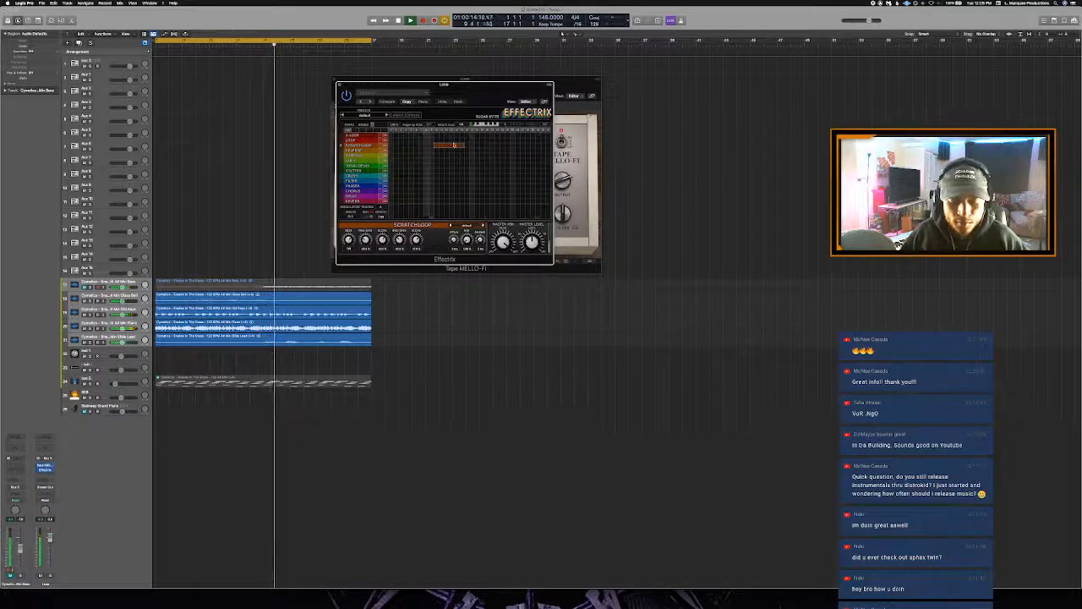
pyautogui.doubleClick(440, 146)
# - Add a Reverse block midway through the Effectrix sequence and slightly lower its effect mix
pyautogui.moveTo(436, 150); pyautogui.dragTo(469, 153)
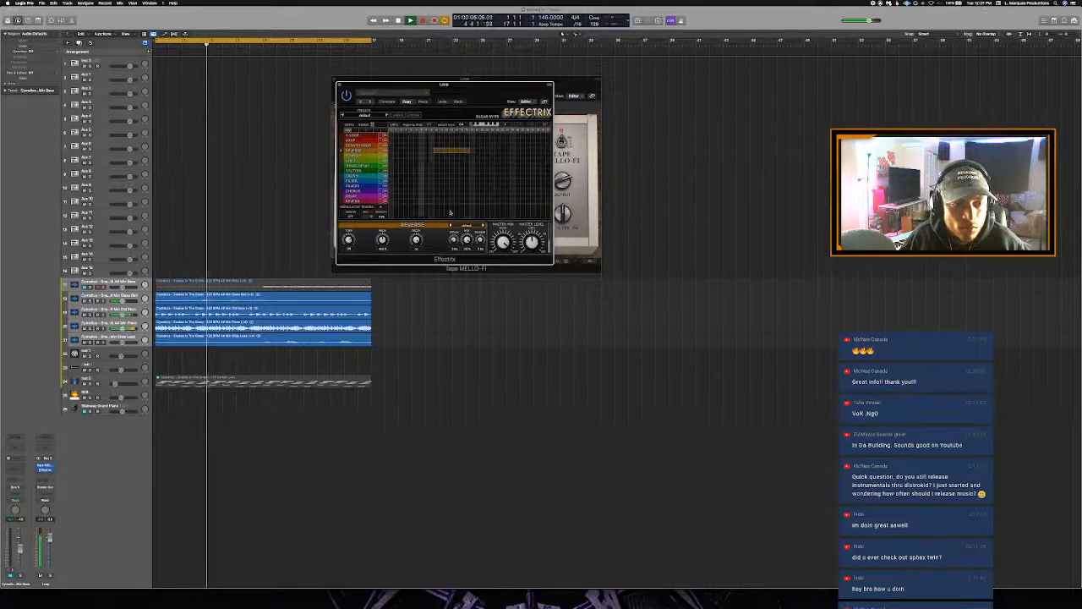
pyautogui.moveTo(467, 240); pyautogui.dragTo(467, 245)
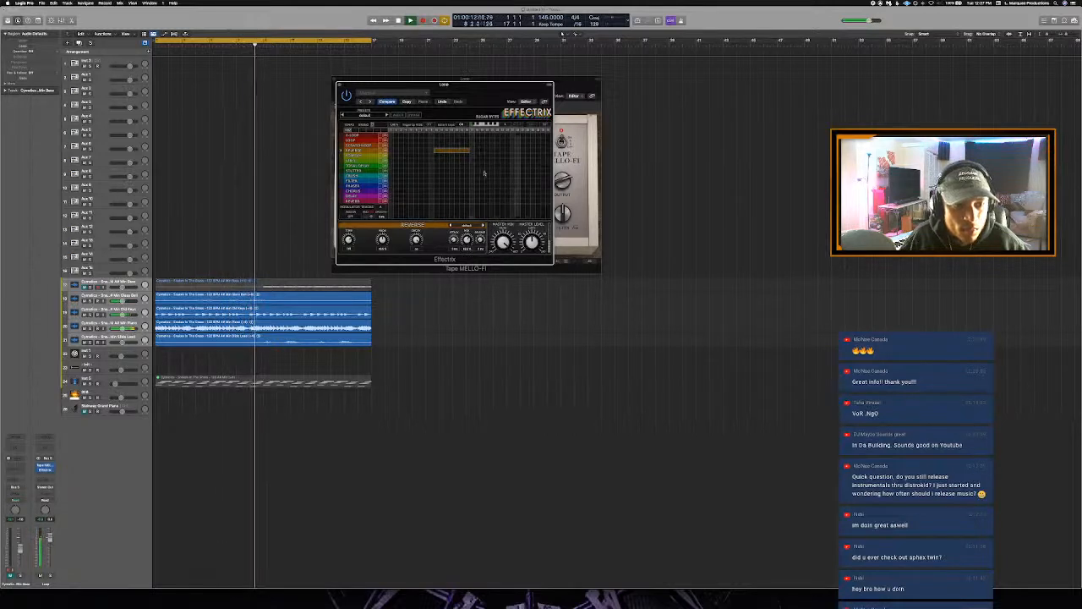
# - Try a Stutter block at the end of the Effectrix sequence, replace it with short Vinyl and Chorus blocks, and close both plug-in windows
pyautogui.moveTo(520, 172); pyautogui.dragTo(545, 172)
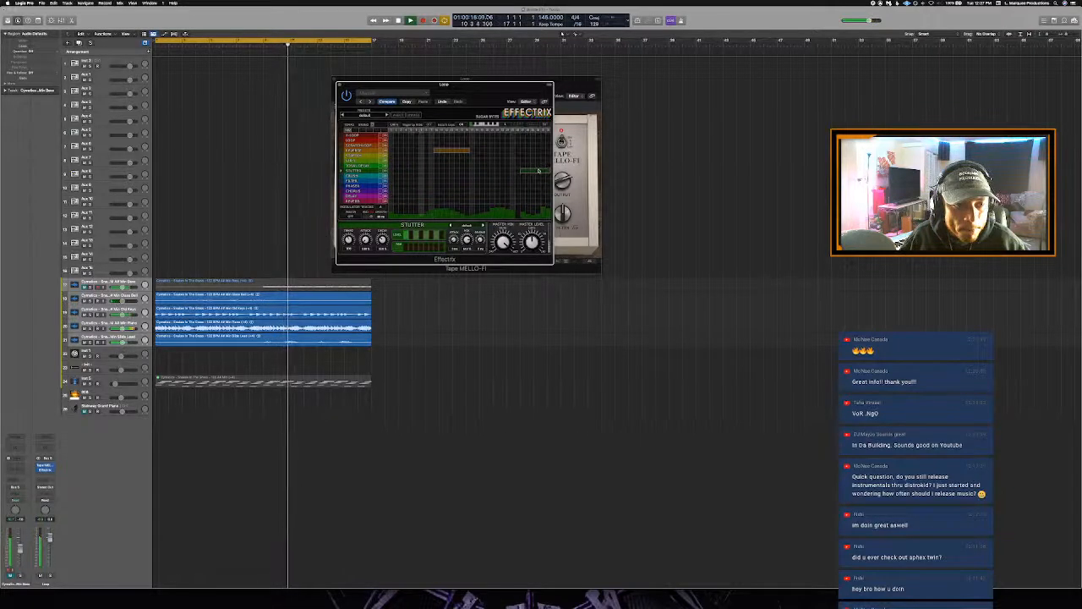
pyautogui.doubleClick(543, 172)
pyautogui.click(548, 160)
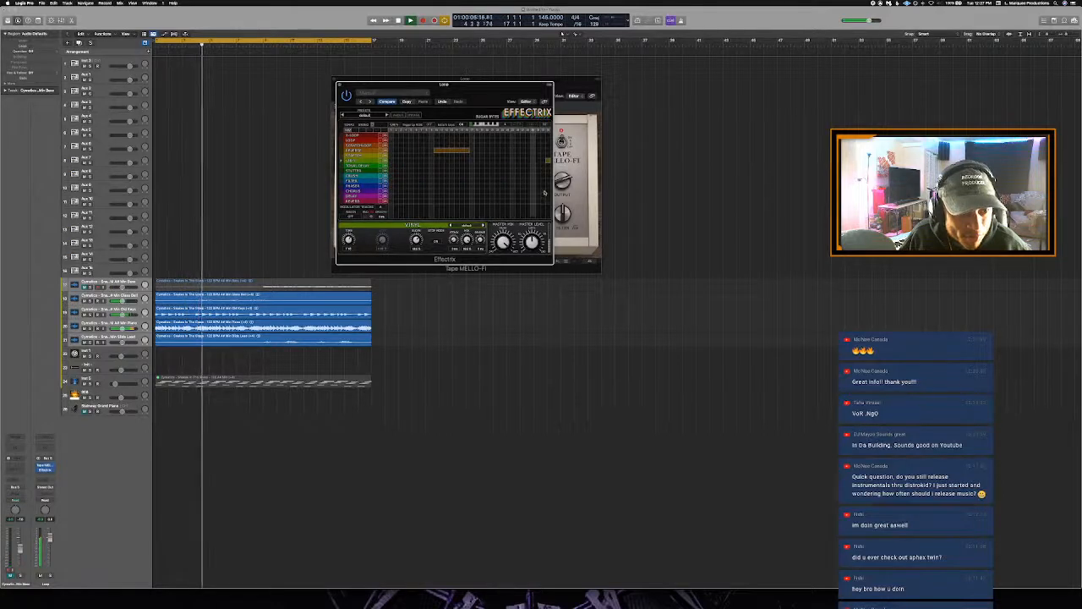
pyautogui.click(545, 193)
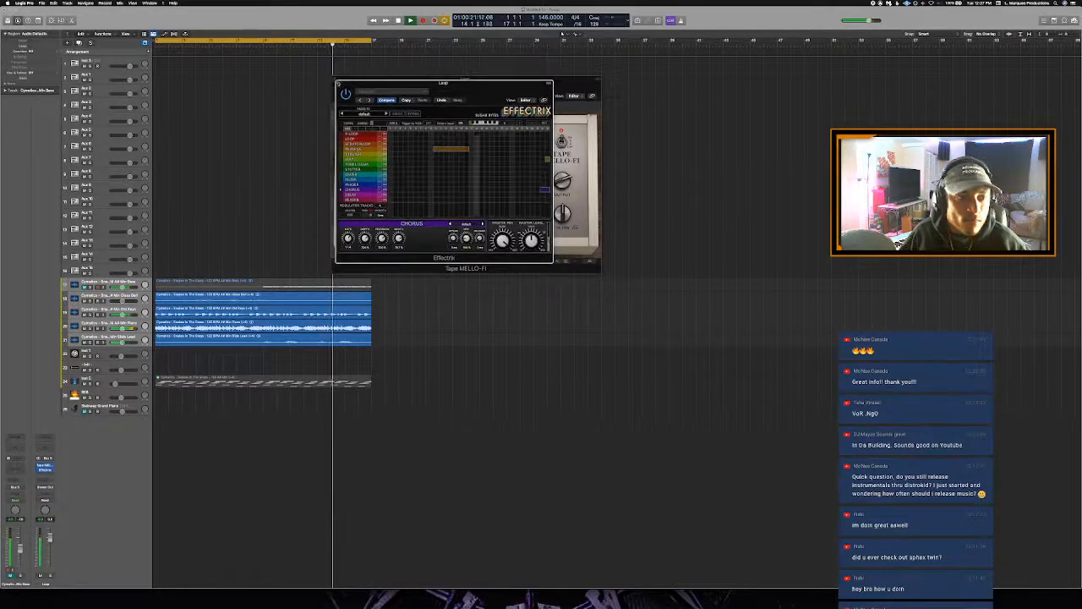
pyautogui.click(339, 84)
pyautogui.click(334, 79)
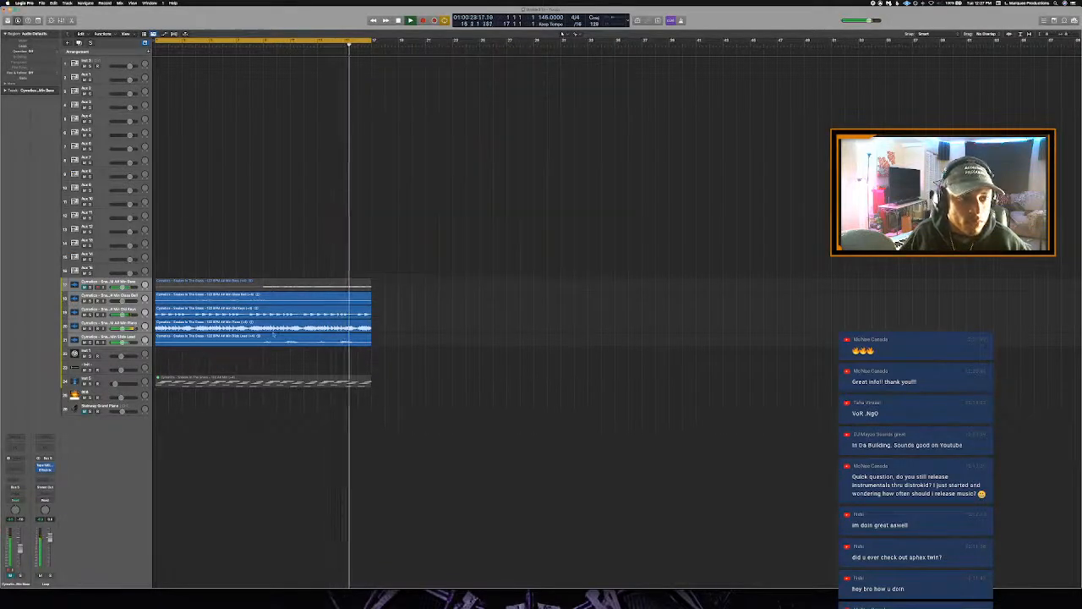
# - Repeat the four unmuted loop regions once and play the arrangement from bar 17
pyautogui.moveTo(296, 358); pyautogui.dragTo(292, 293)
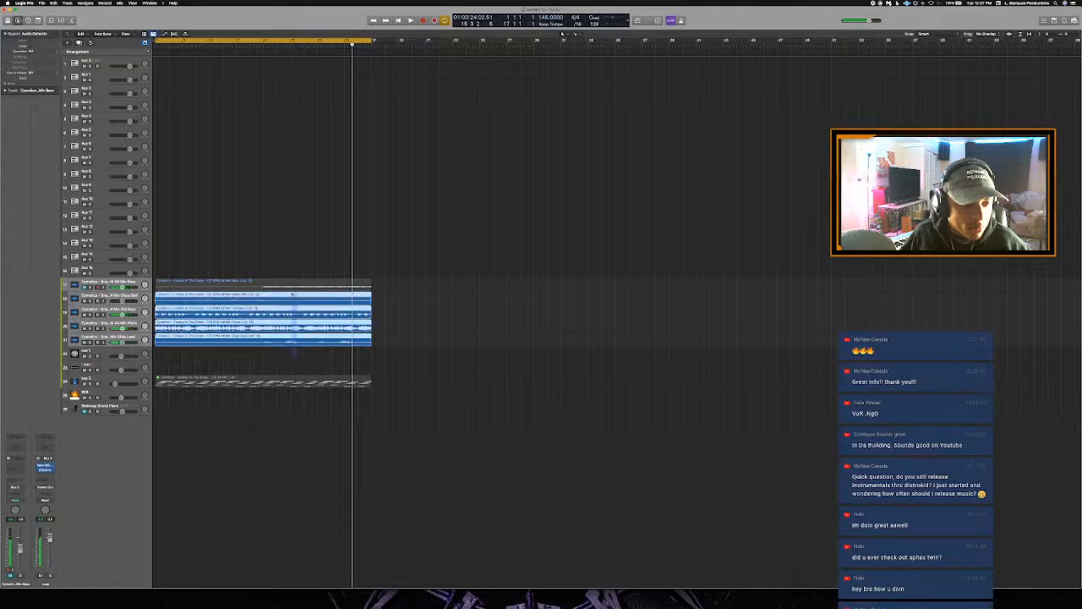
pyautogui.press('super+r')
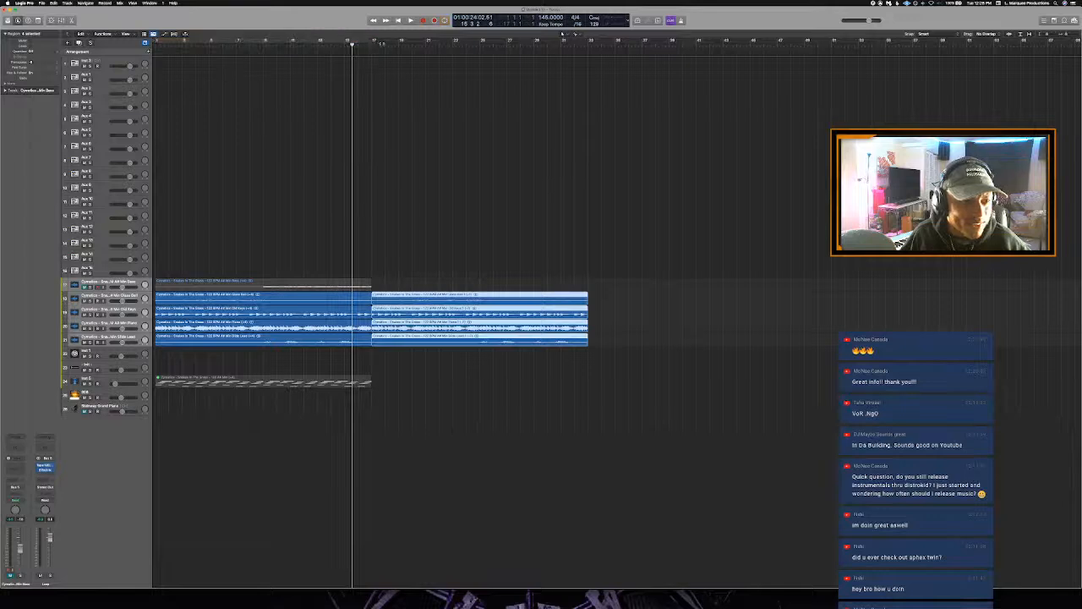
pyautogui.click(371, 42)
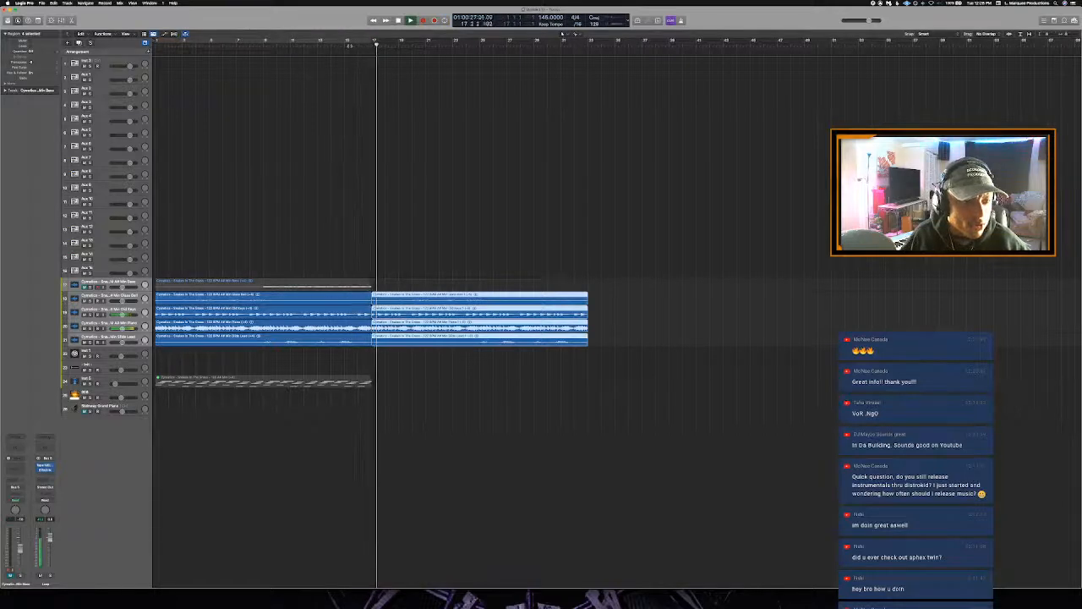
pyautogui.press('space')
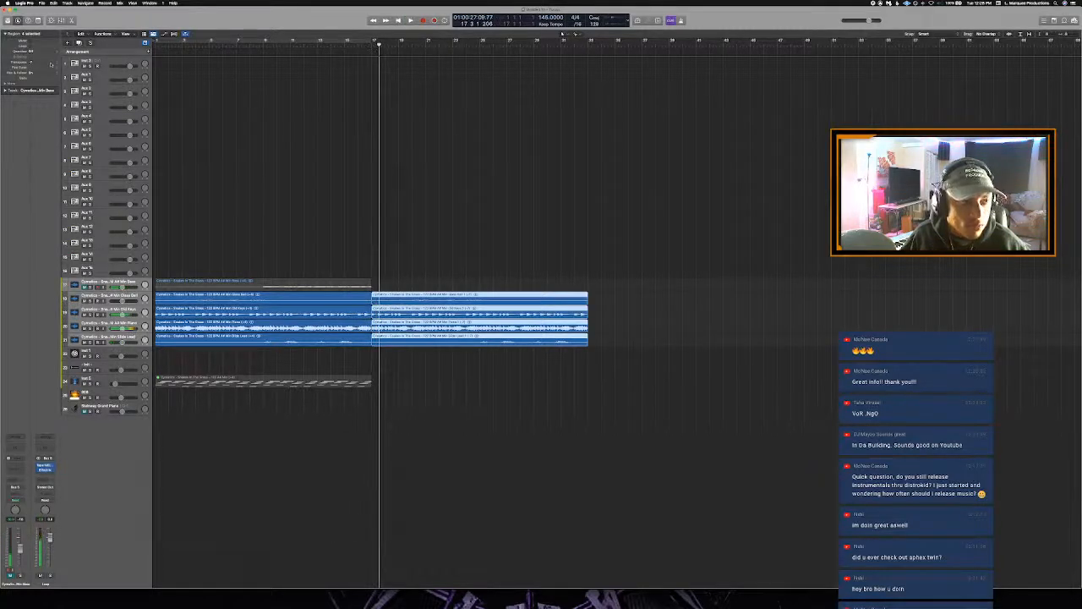
pyautogui.press('space')
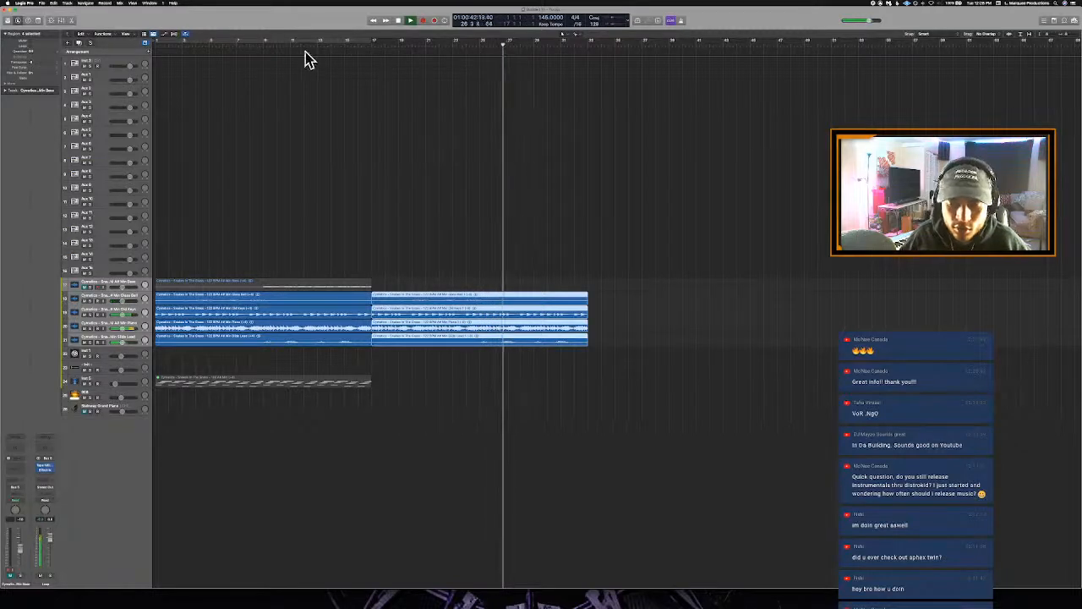
# - Set the cycle range from bar 9 to bar 25 and restart playback inside it
pyautogui.moveTo(265, 40); pyautogui.dragTo(482, 39)
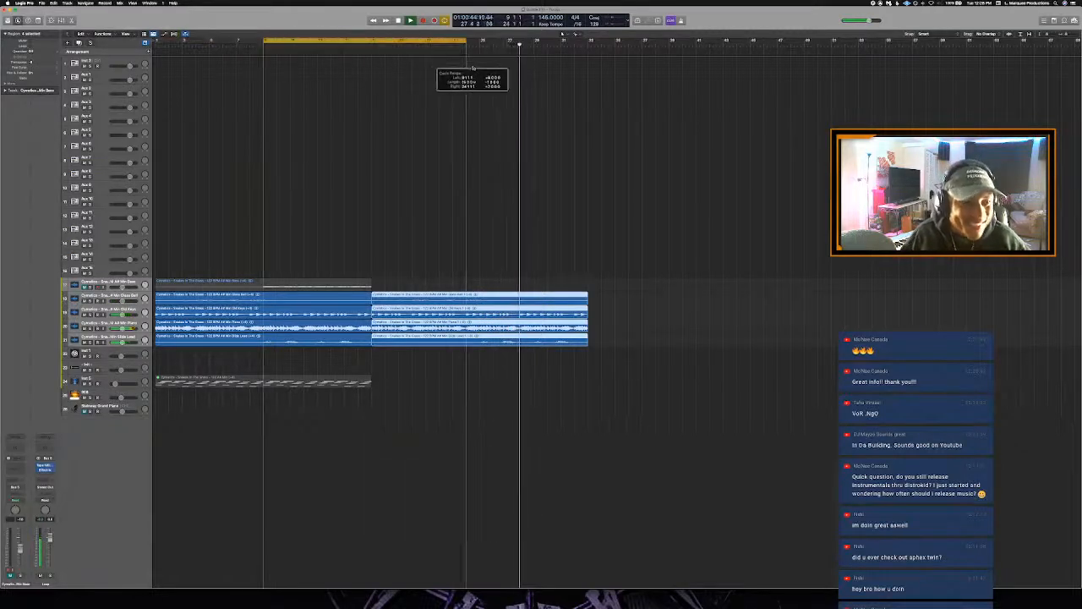
pyautogui.press('space')
pyautogui.press('space')
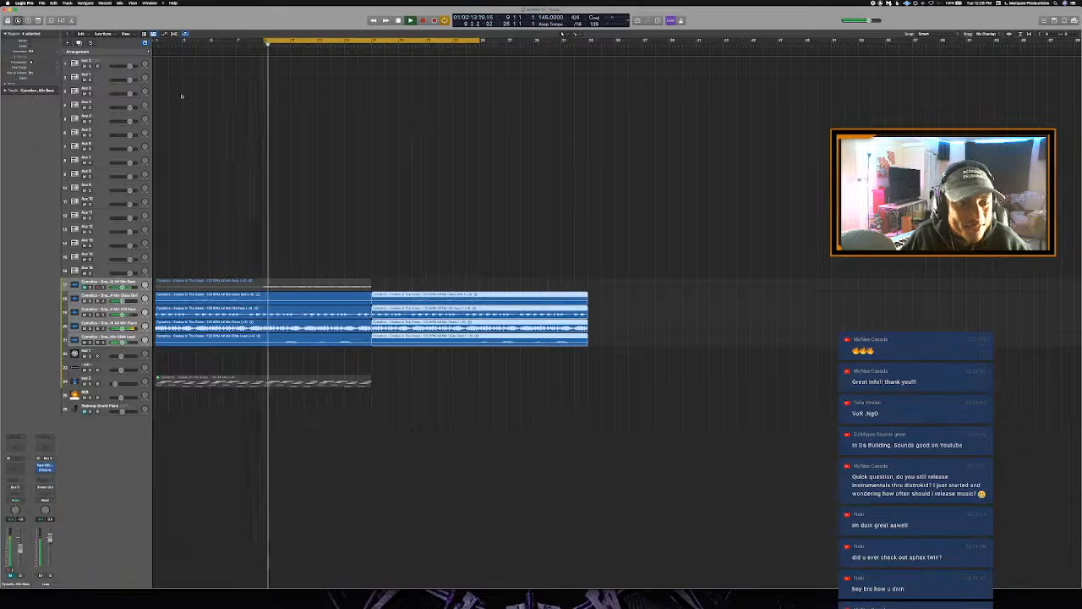
# - Open the Maschine 2 instrument on the first track
pyautogui.click(105, 61)
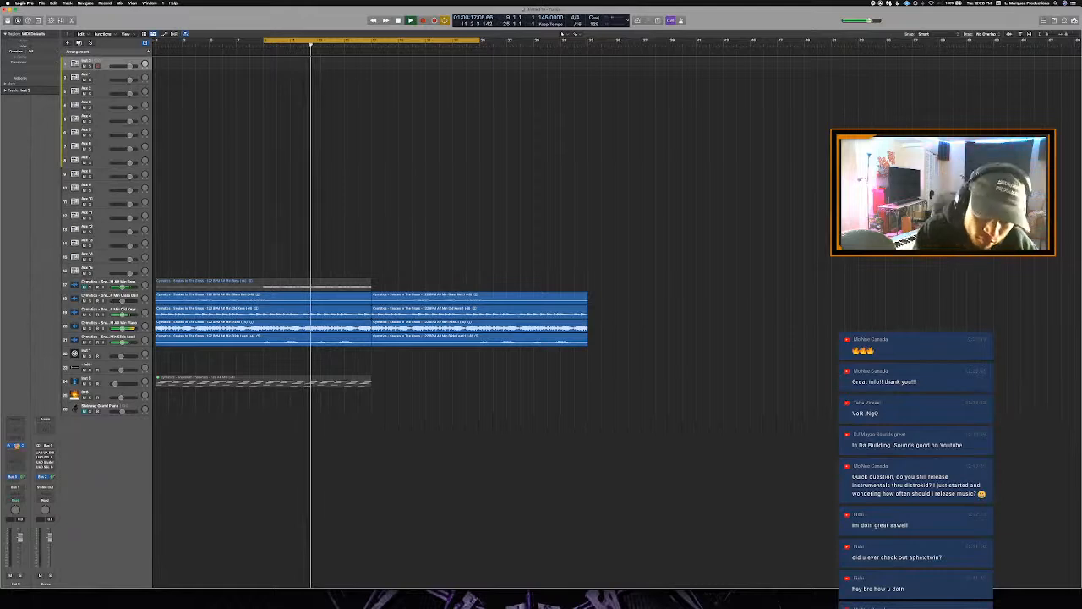
pyautogui.click(16, 446)
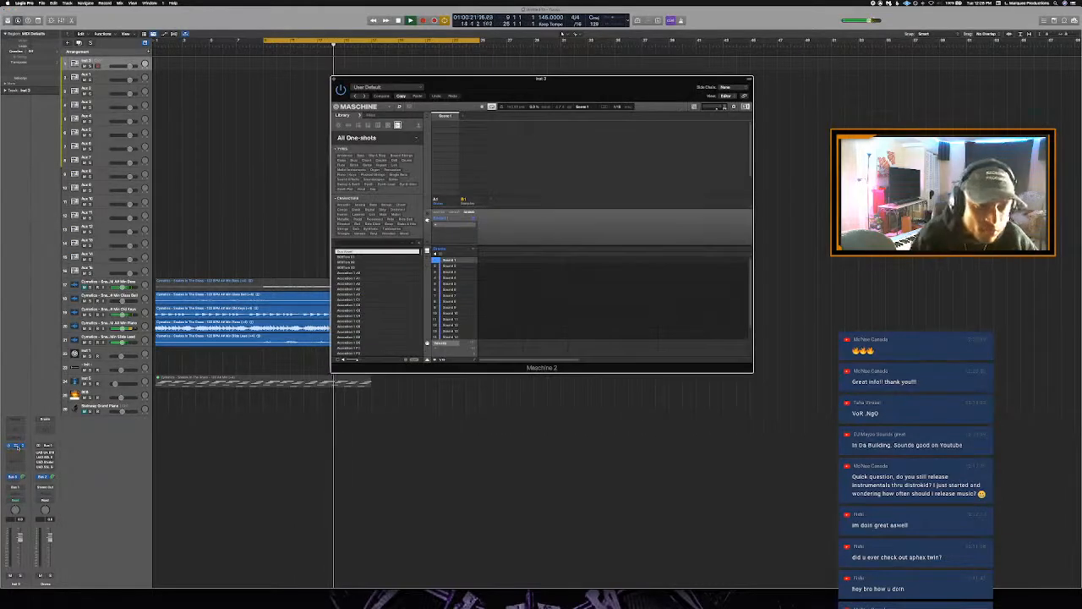
# - Switch to Finder, close the Snakes In The Grass folder preview, and open the Drum Samples folder inside Music
pyautogui.moveTo(541, 606)
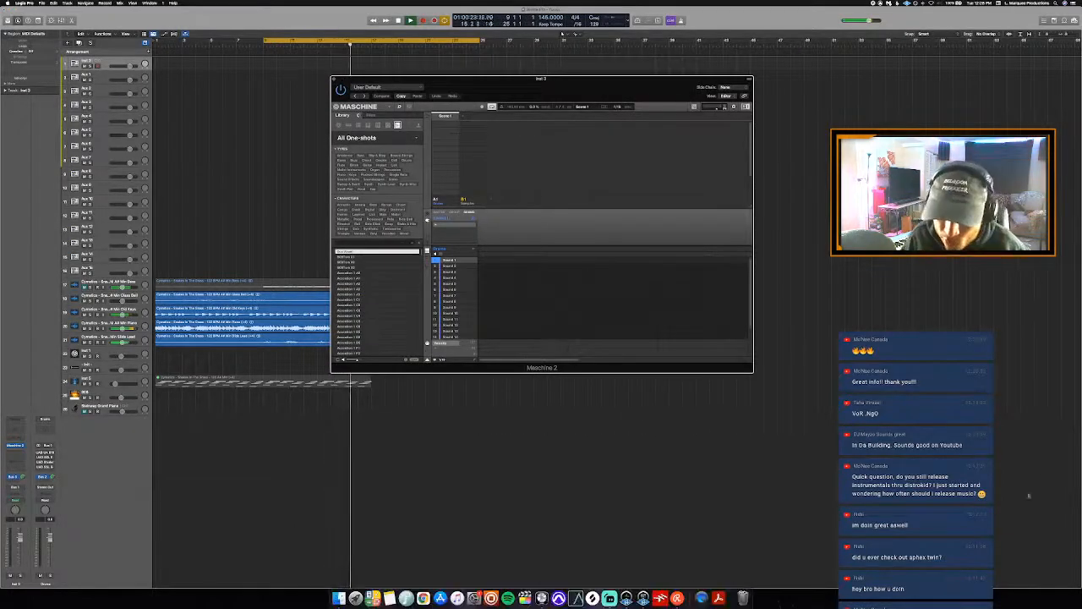
pyautogui.click(338, 598)
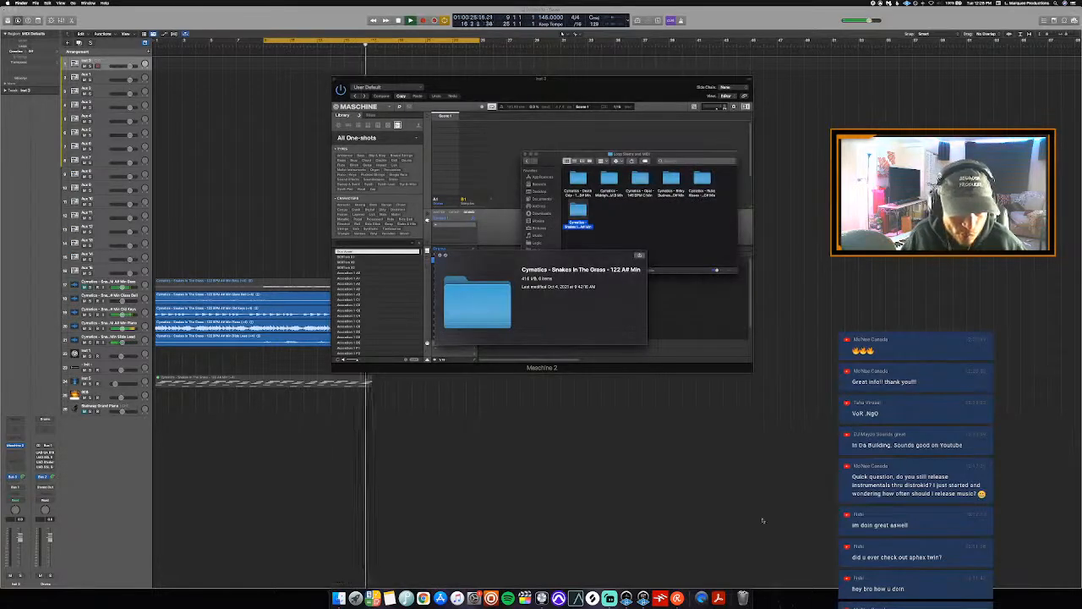
pyautogui.click(439, 254)
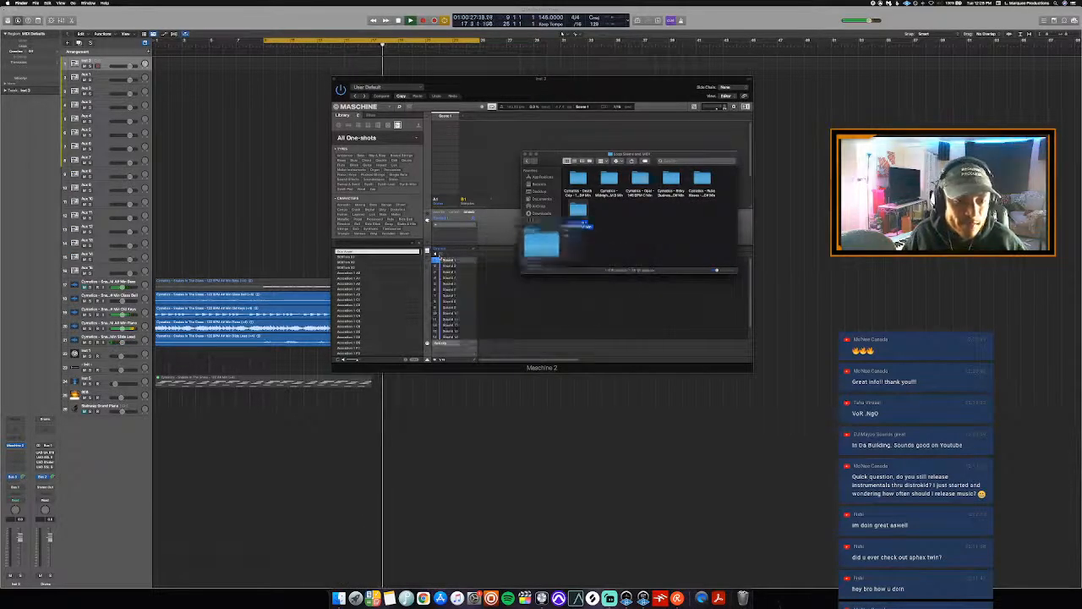
pyautogui.click(536, 250)
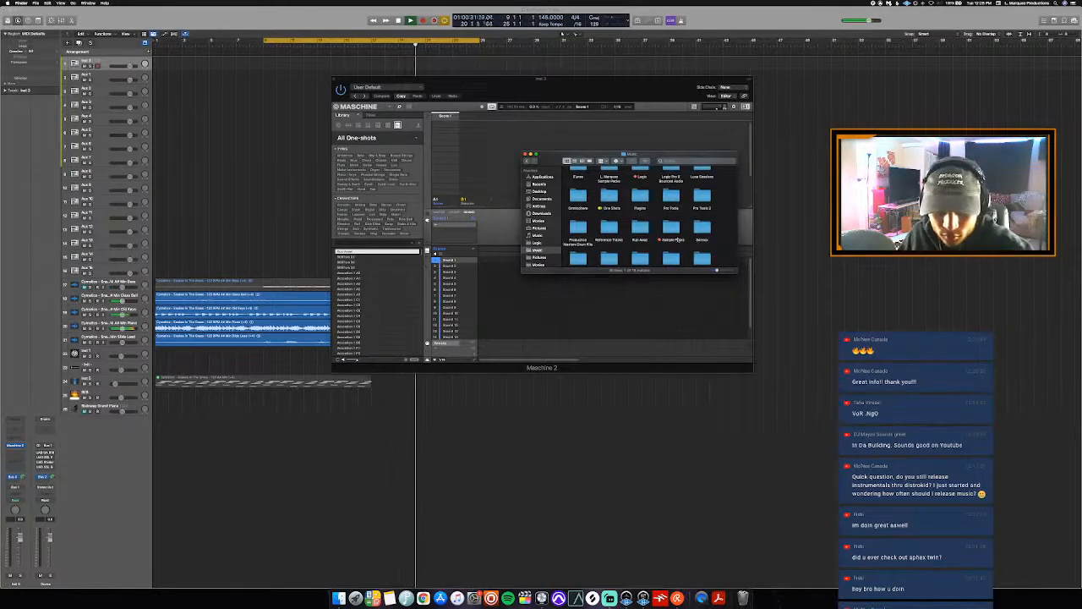
pyautogui.scroll(4, 678, 230)
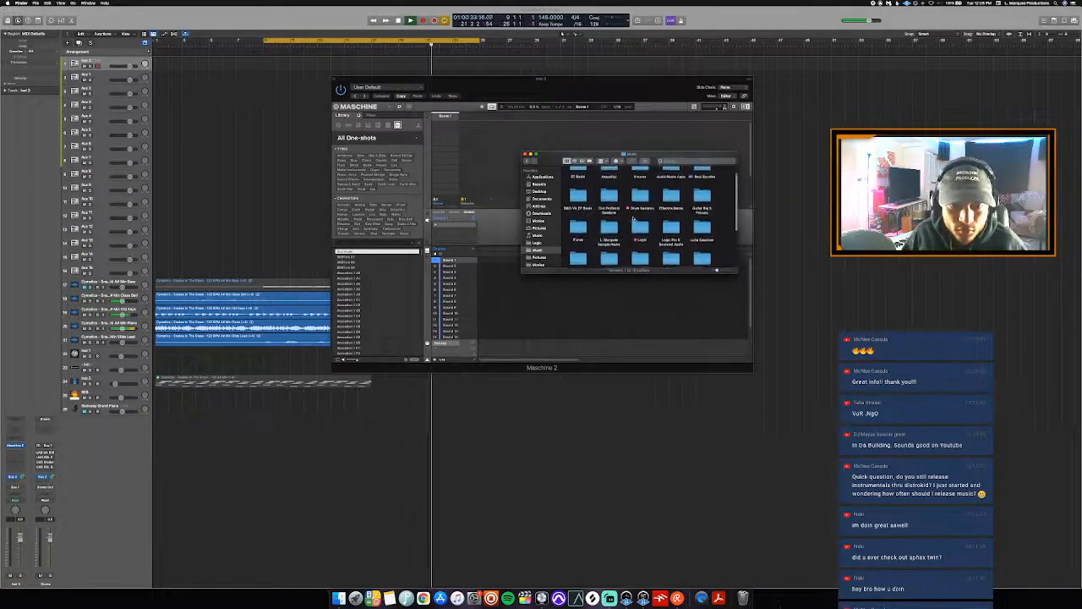
pyautogui.click(640, 211)
pyautogui.doubleClick(640, 211)
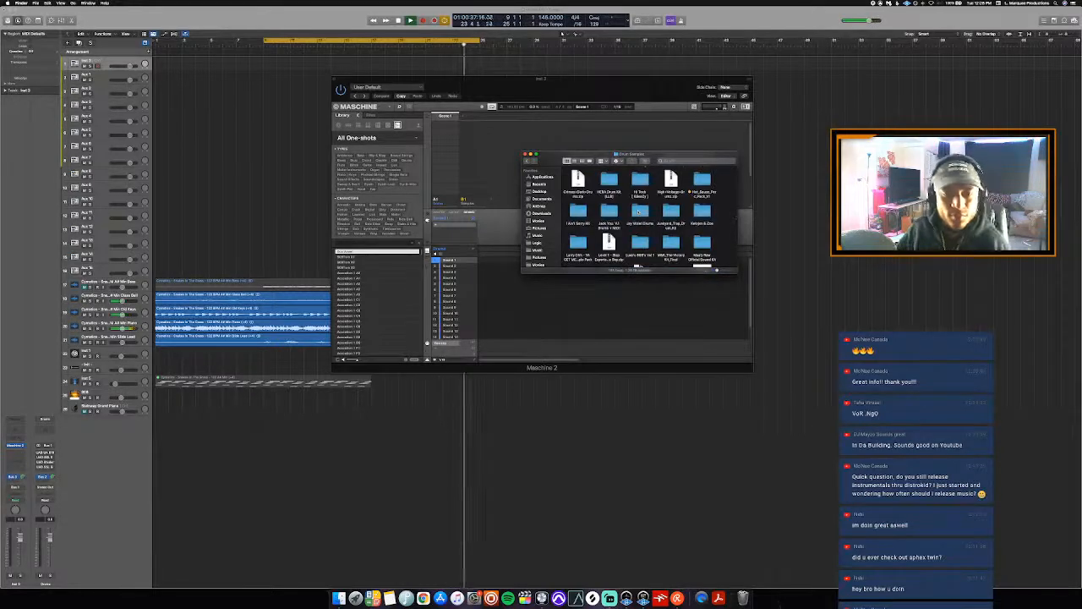
# - Find the Cymatics hip hop drum kit inside Drum Samples and open its Claps folder
pyautogui.scroll(-5, 640, 211)
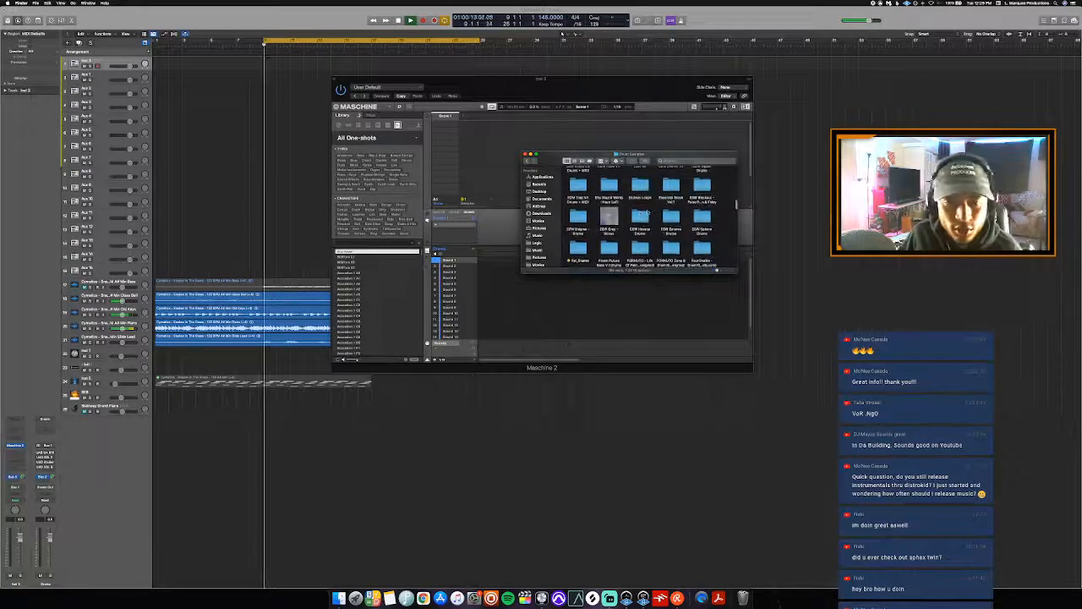
pyautogui.scroll(5, 644, 213)
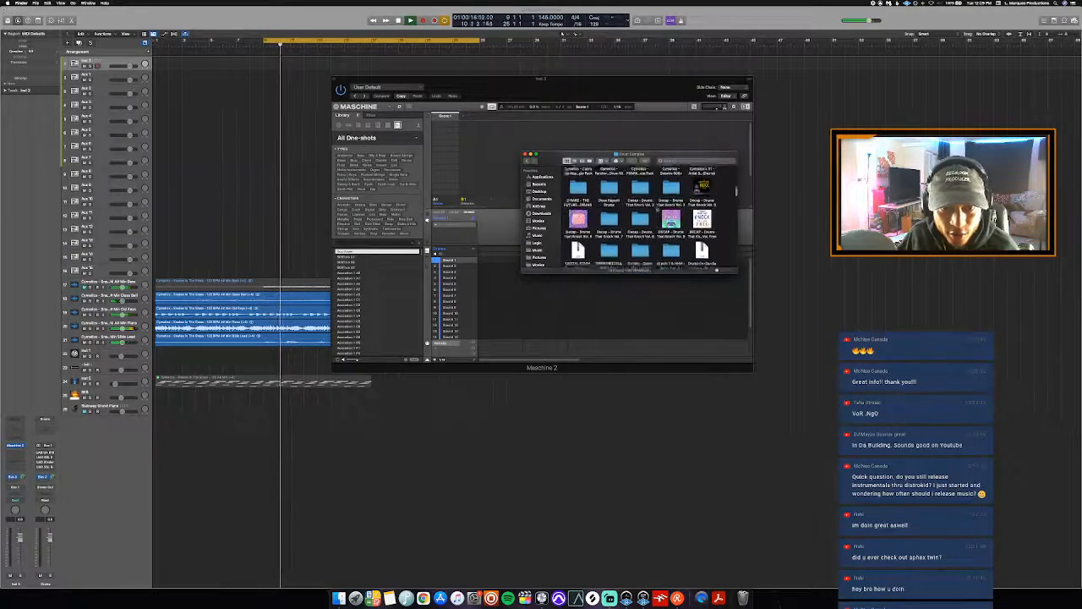
pyautogui.scroll(1, 658, 209)
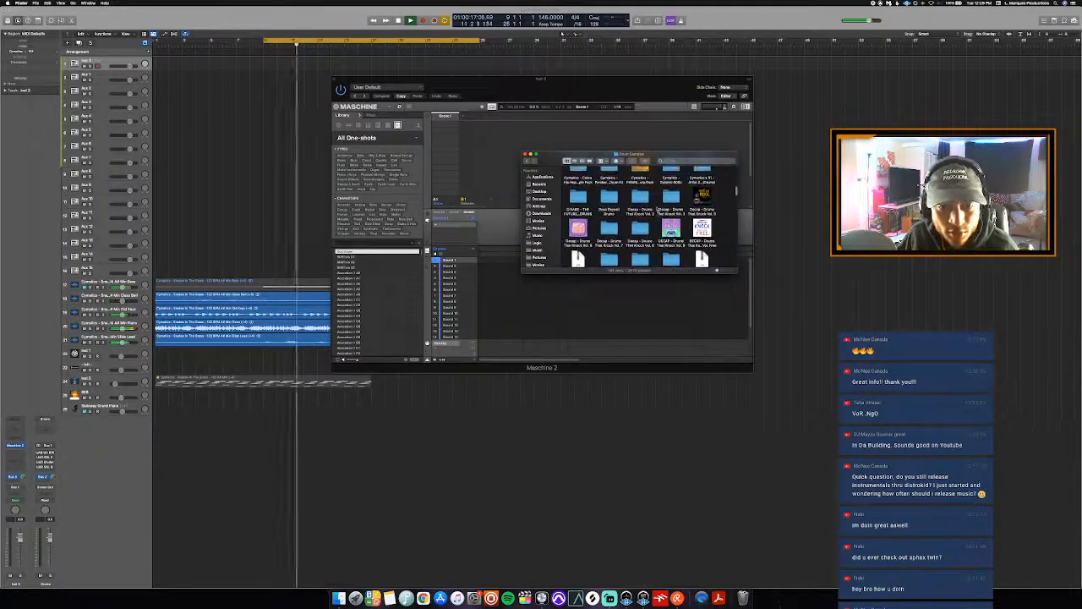
pyautogui.scroll(-5, 658, 209)
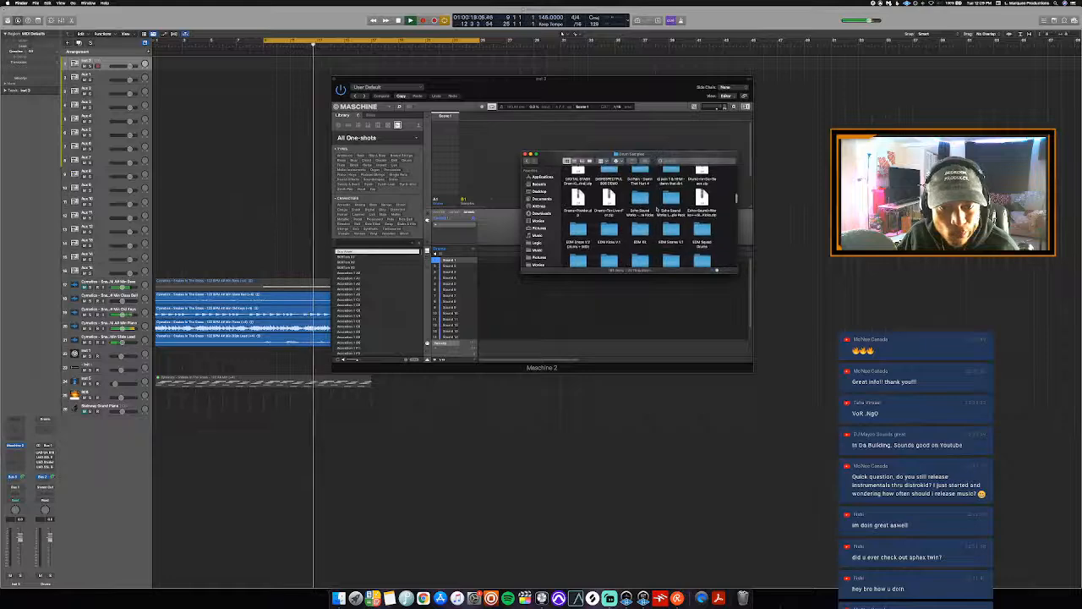
pyautogui.scroll(-2, 657, 209)
pyautogui.scroll(3, 656, 209)
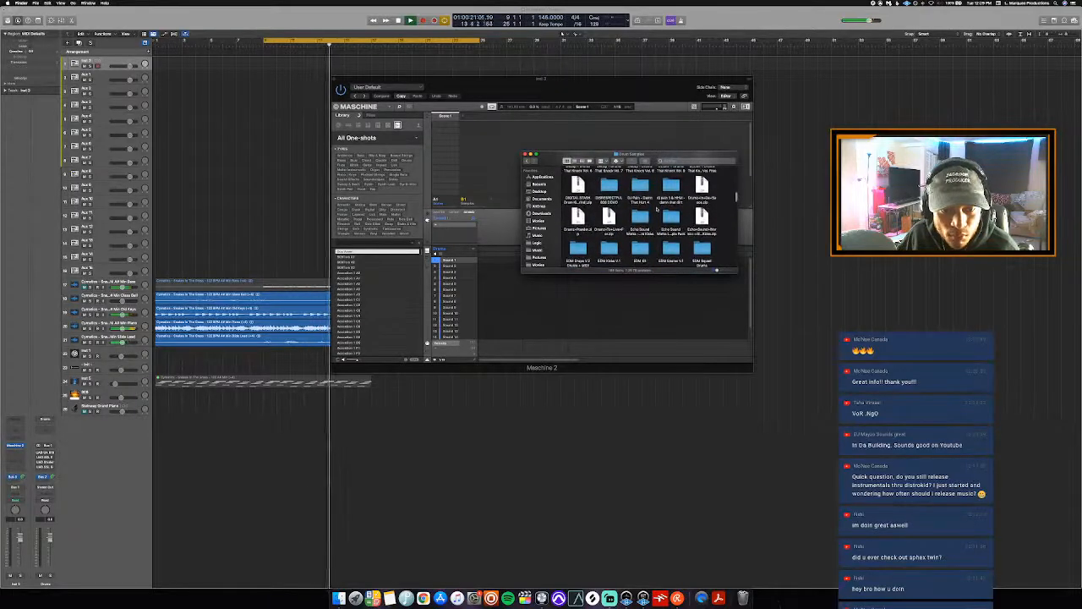
pyautogui.scroll(5, 657, 209)
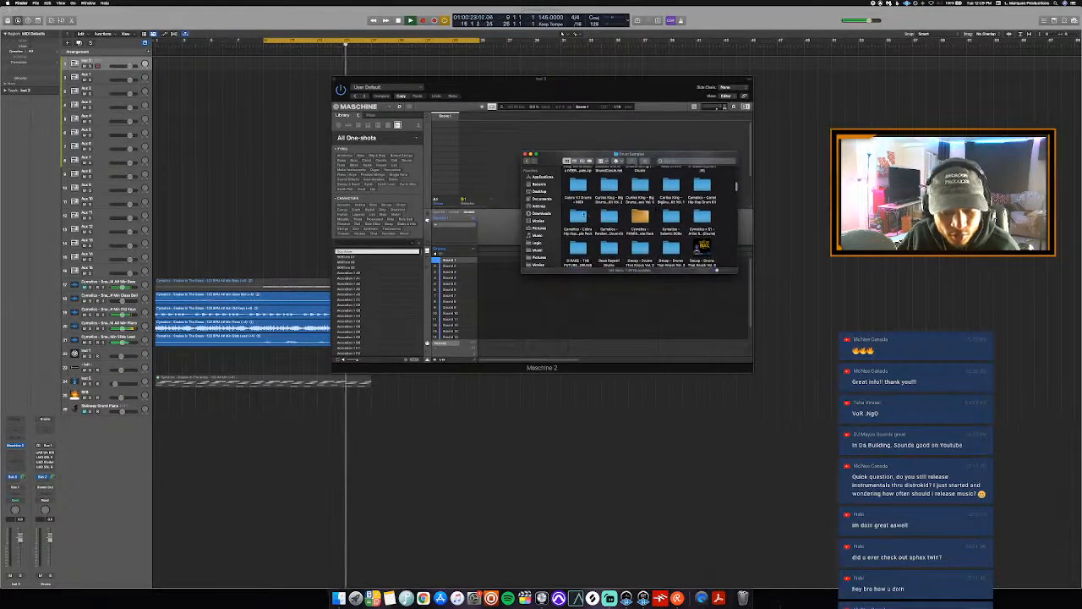
pyautogui.doubleClick(609, 216)
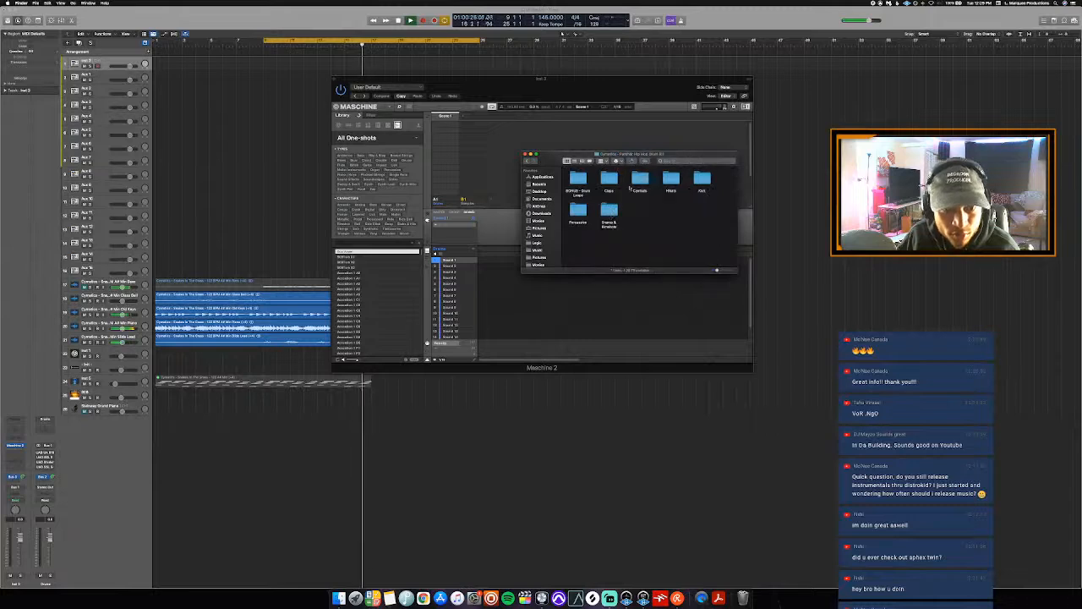
pyautogui.doubleClick(608, 178)
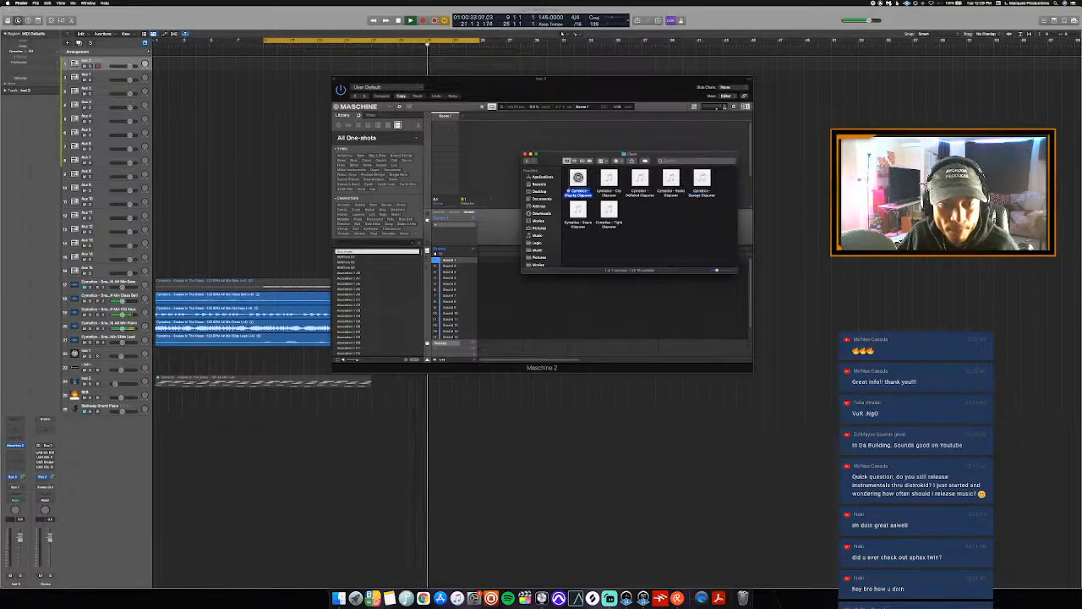
# - Load the first Cymatics clap sample onto Sound 2 in Maschine and record a clap pattern over the loop
pyautogui.moveTo(522, 220); pyautogui.dragTo(471, 269)
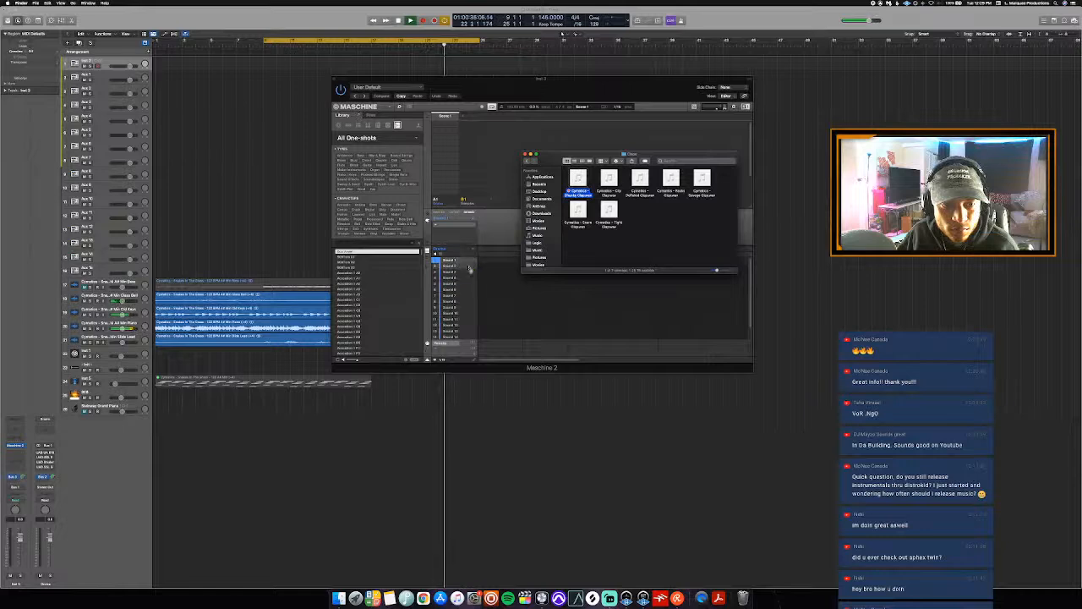
pyautogui.click(499, 230)
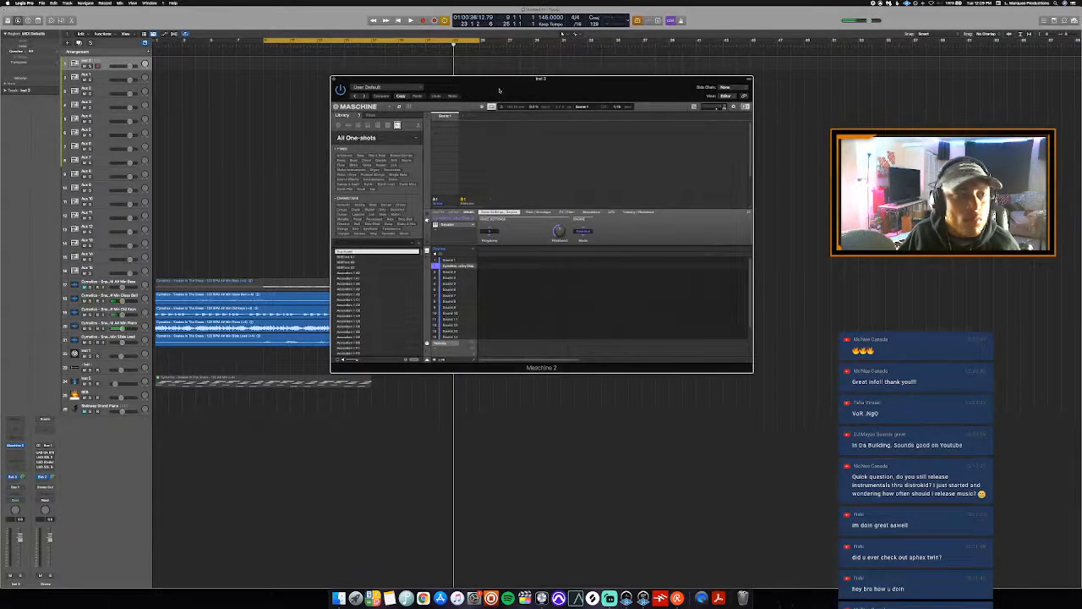
pyautogui.press('r')
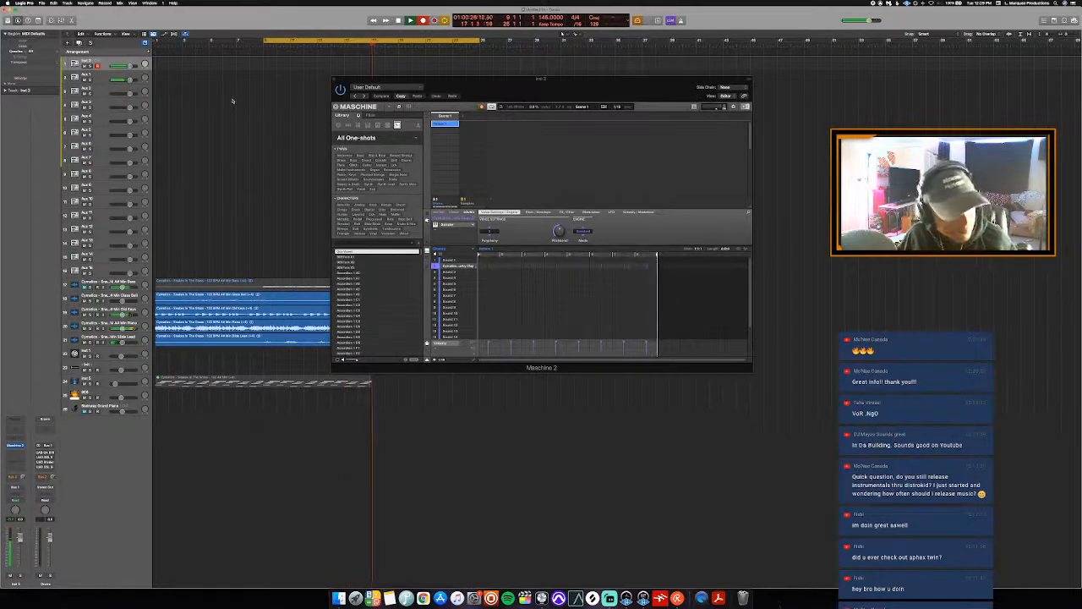
# - Switch to Finder, return to the Cymatics kit folder, and open its Snares & Rimshots folder
pyautogui.click(339, 598)
pyautogui.click(631, 238)
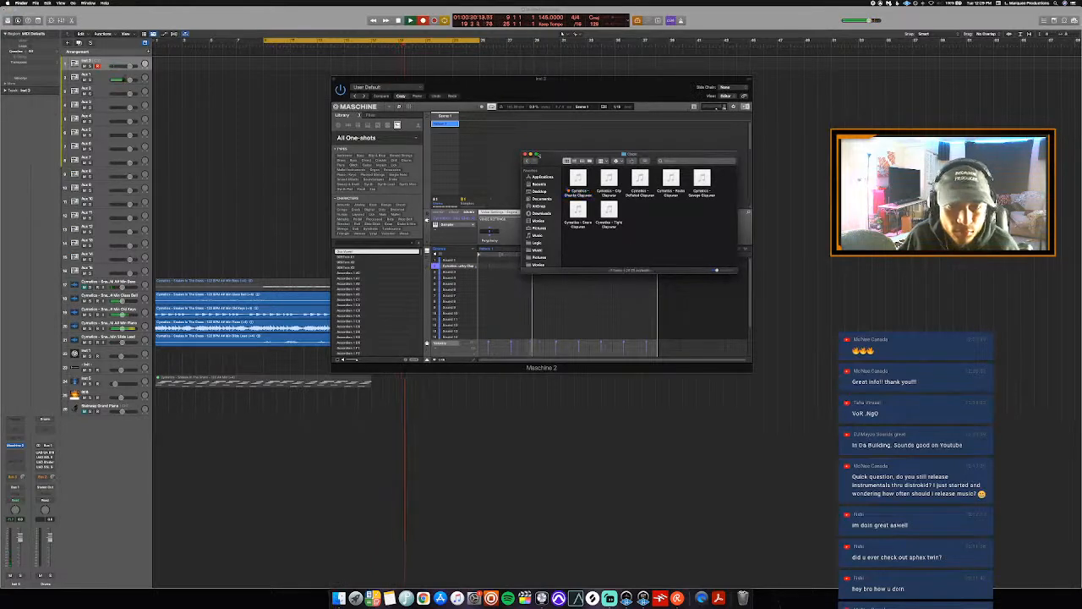
pyautogui.click(528, 162)
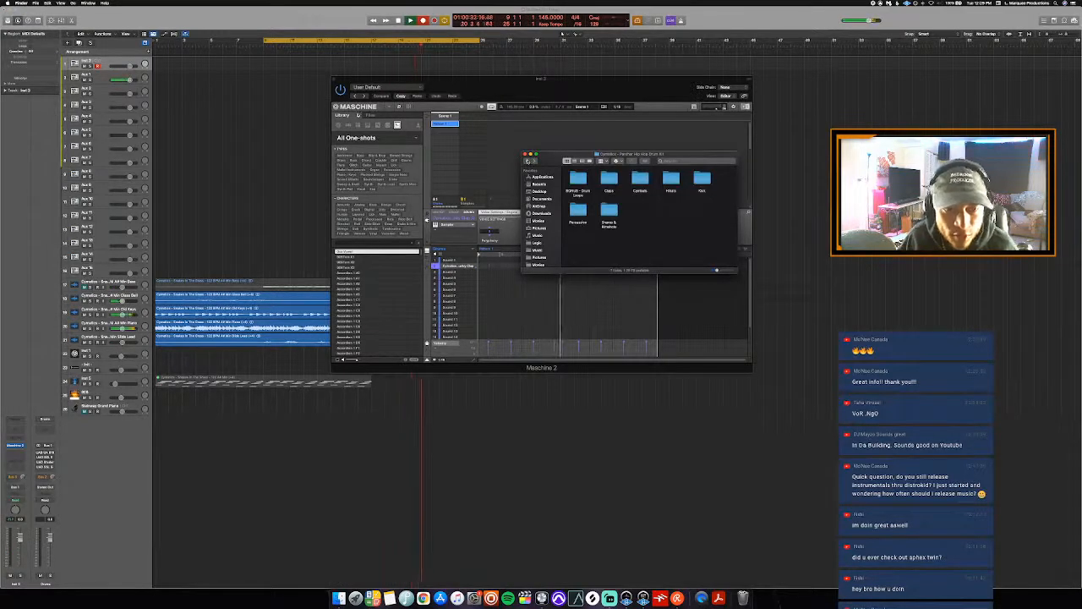
pyautogui.doubleClick(609, 212)
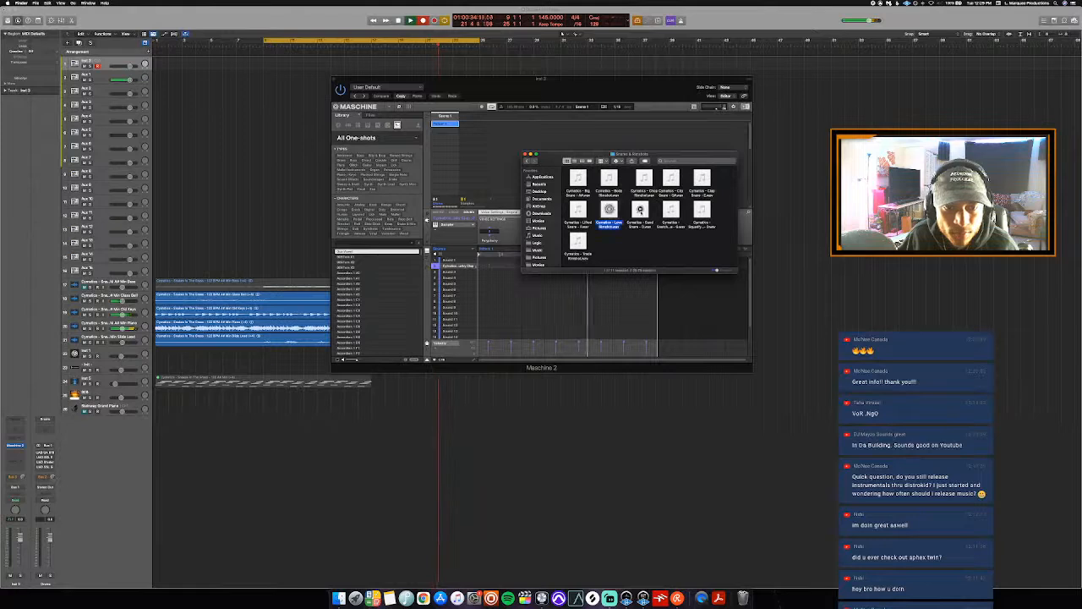
# - Audition the Cymatics snare and rimshot samples and load the rimshot in the first row's third place onto Sound 6
pyautogui.click(670, 209)
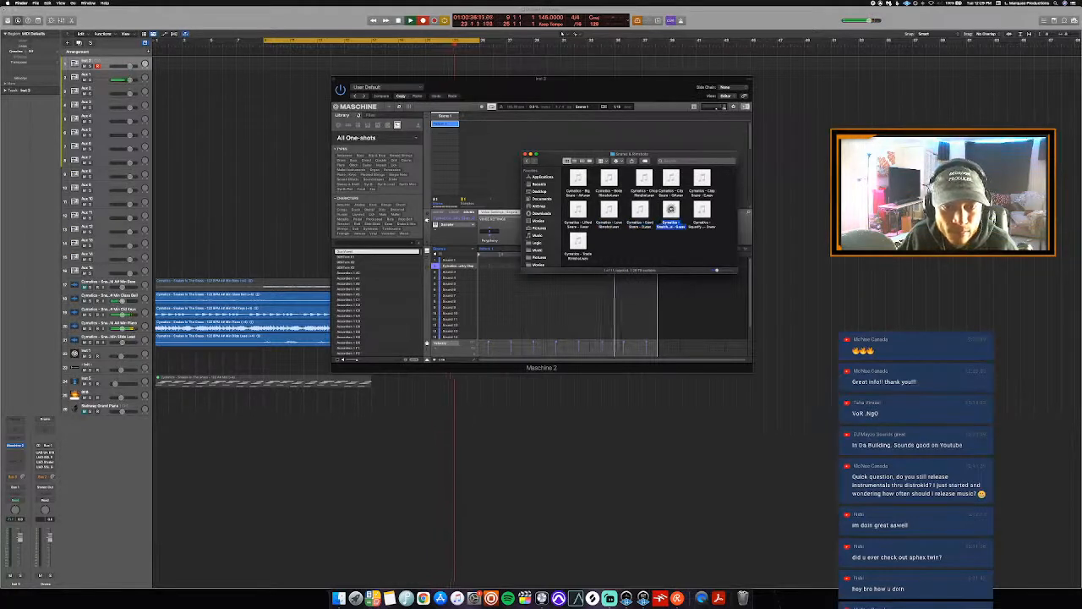
pyautogui.click(701, 209)
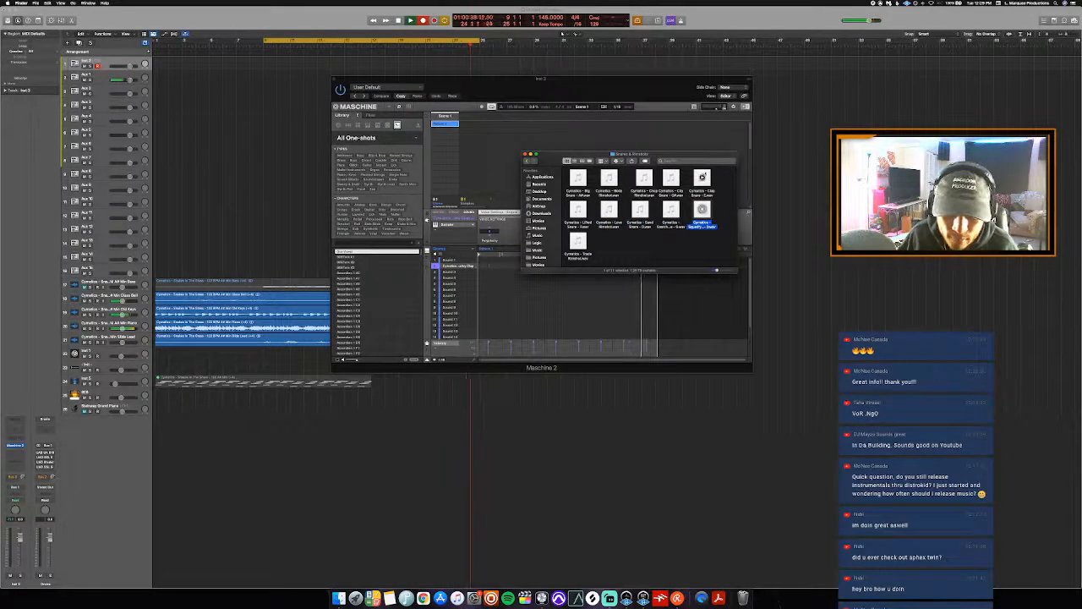
pyautogui.click(702, 178)
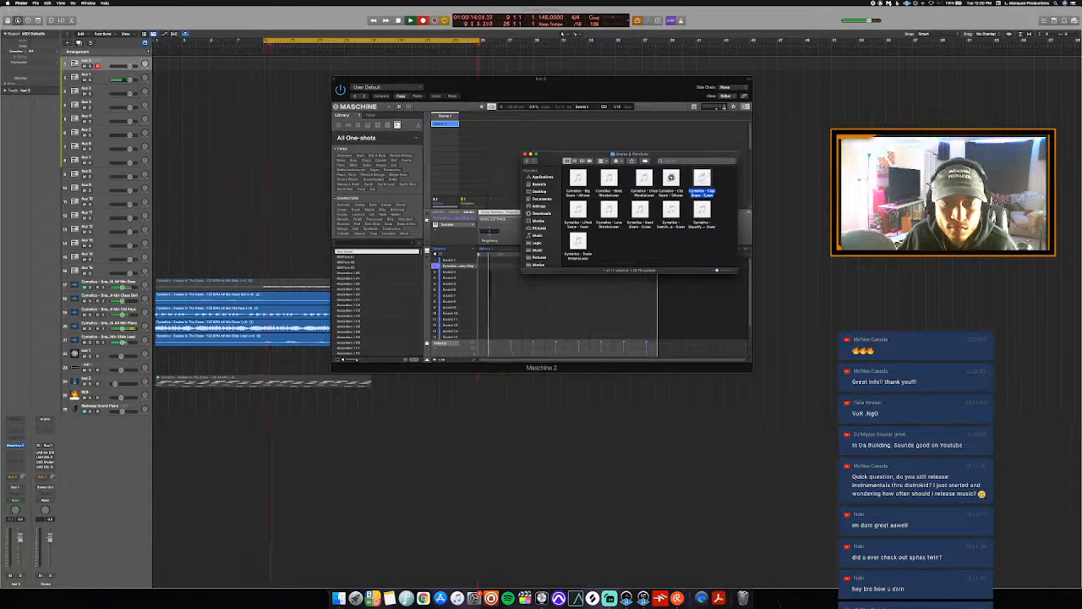
pyautogui.click(671, 178)
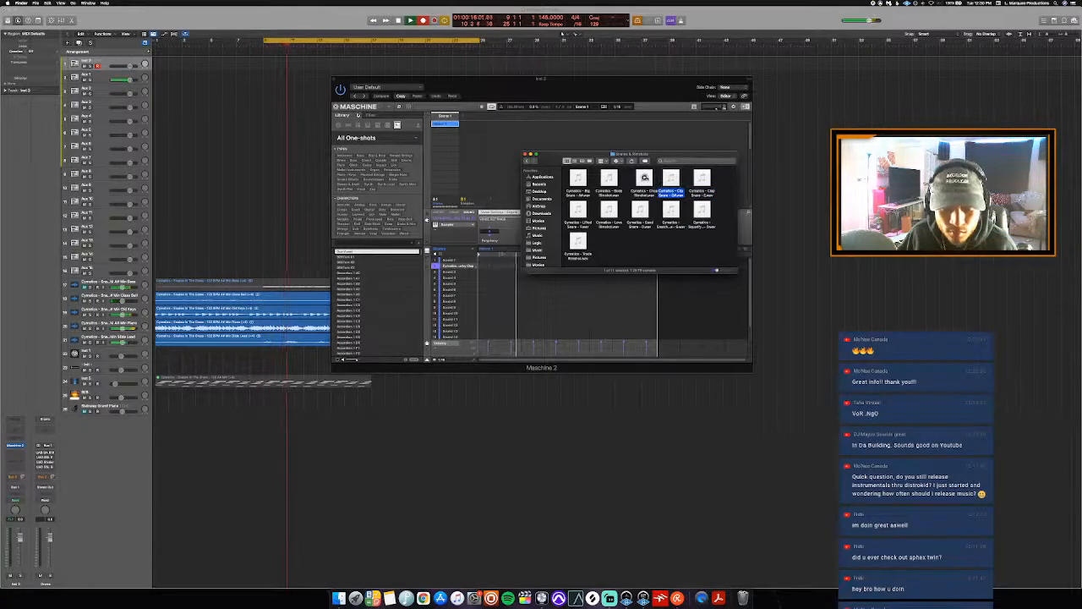
pyautogui.click(644, 177)
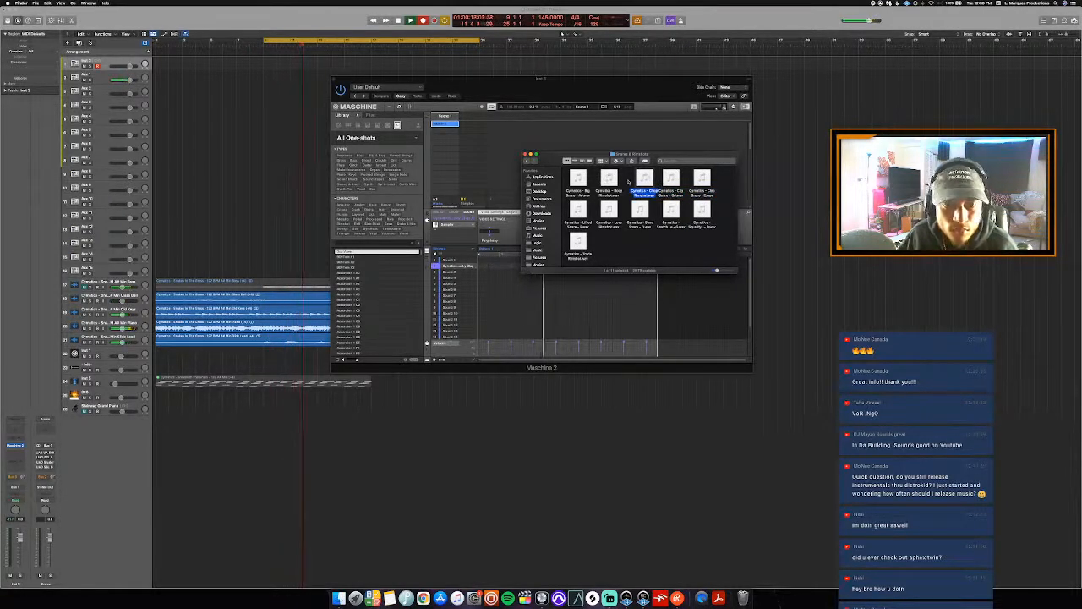
pyautogui.moveTo(642, 180); pyautogui.dragTo(463, 290)
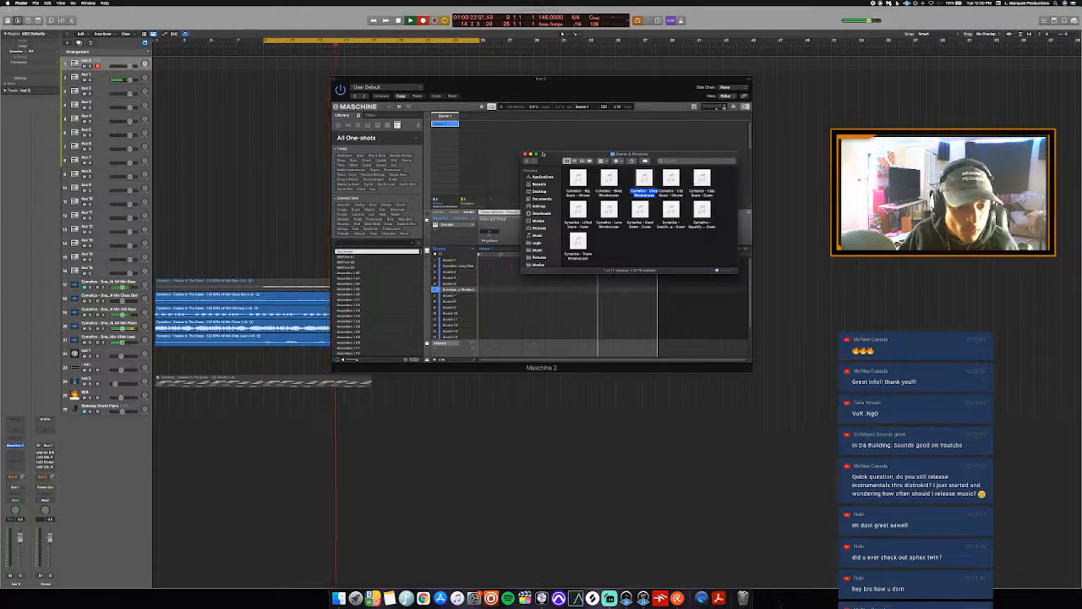
# - Go back to the Drum Samples folder and open a Blap-Kit volume near its beginning
pyautogui.click(528, 161)
pyautogui.click(528, 161)
pyautogui.scroll(10, 615, 214)
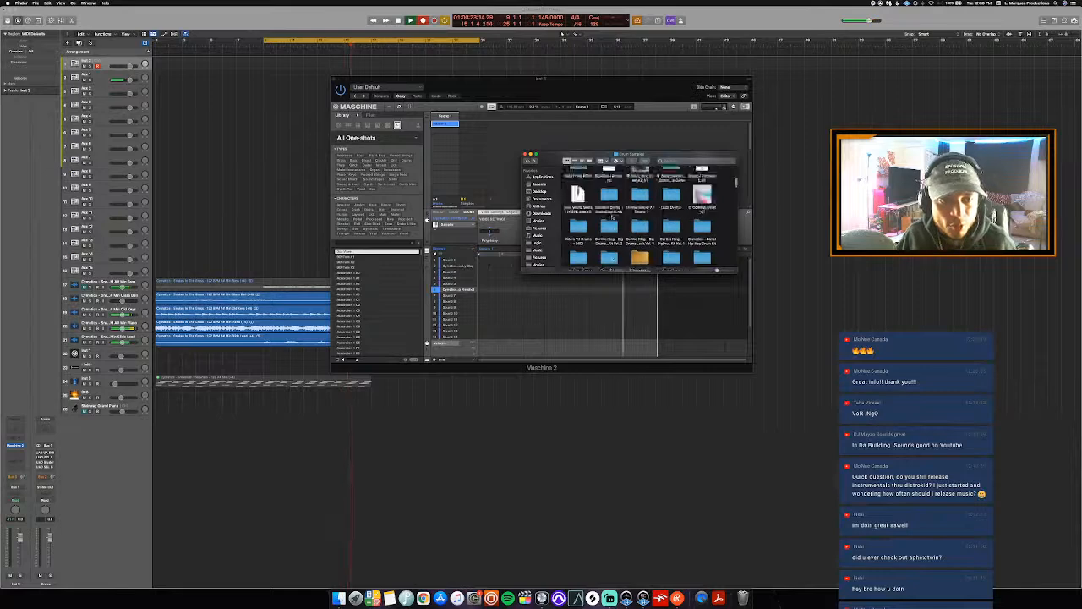
pyautogui.scroll(-3, 638, 216)
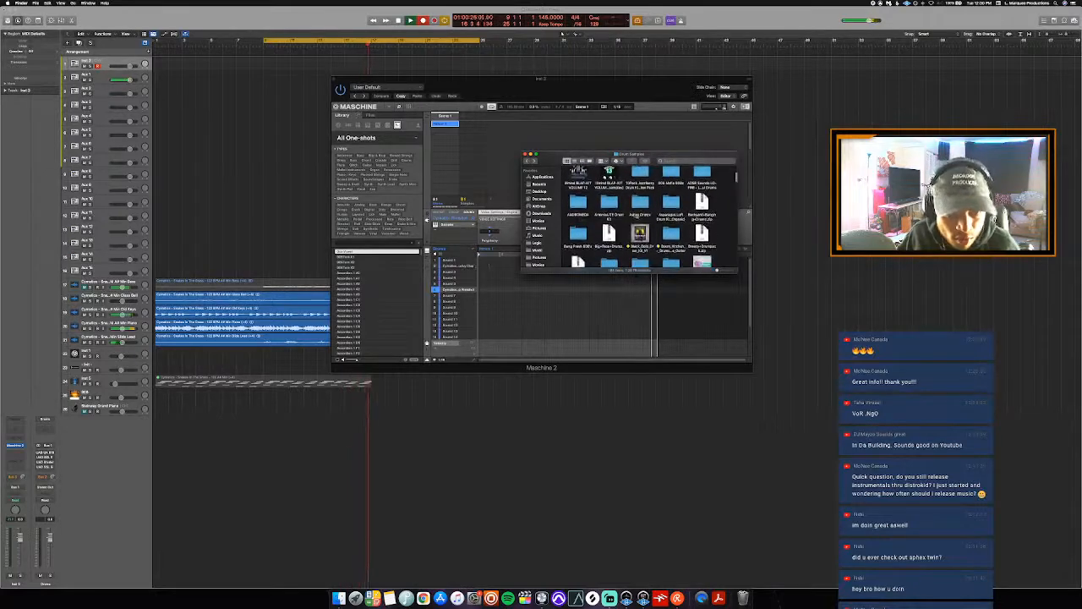
pyautogui.scroll(-5, 639, 215)
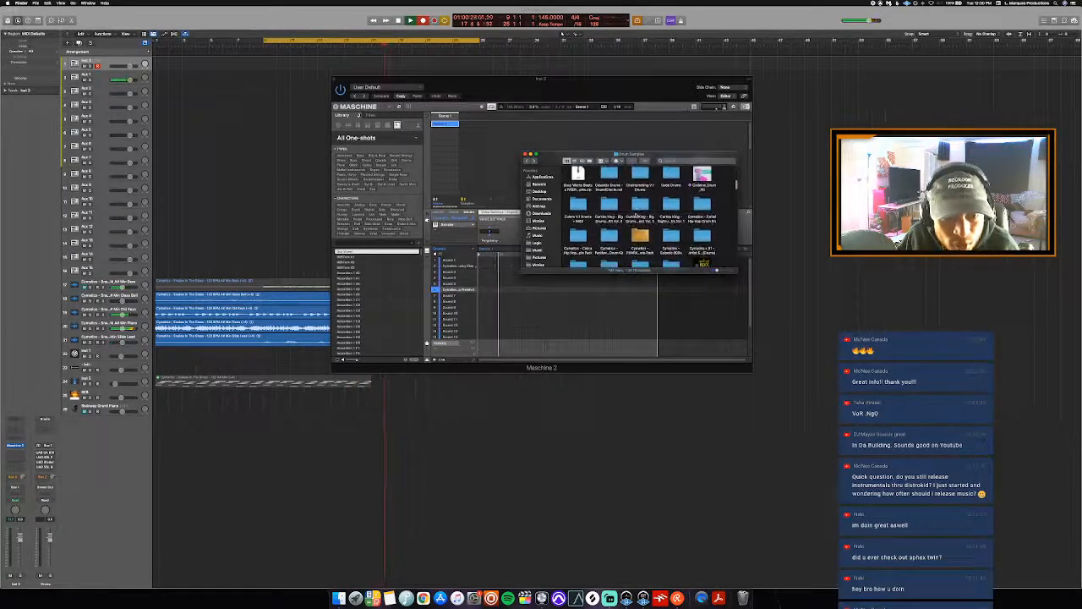
pyautogui.scroll(-10, 639, 215)
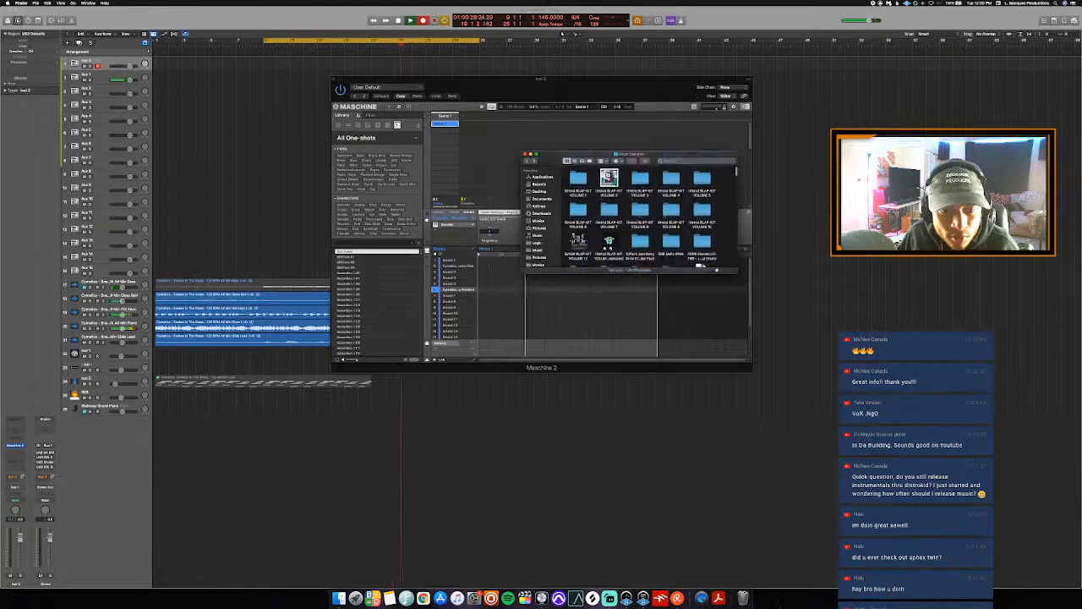
pyautogui.doubleClick(610, 207)
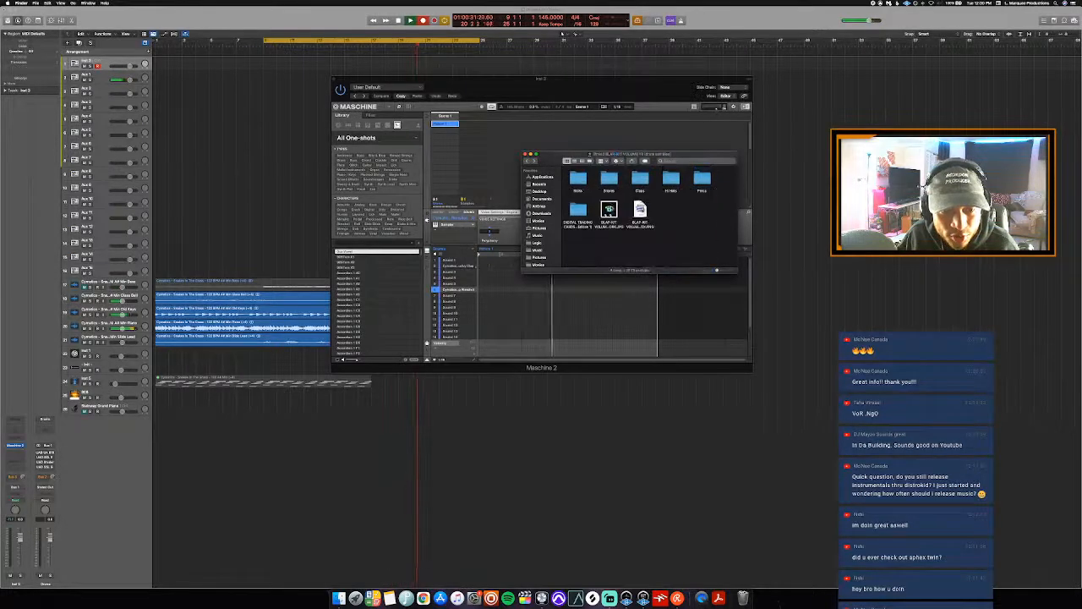
# - Audition samples in the Blap-Kit hi-hats folder, load one onto Sound 3, and record a hi-hat pattern over the loop
pyautogui.doubleClick(671, 178)
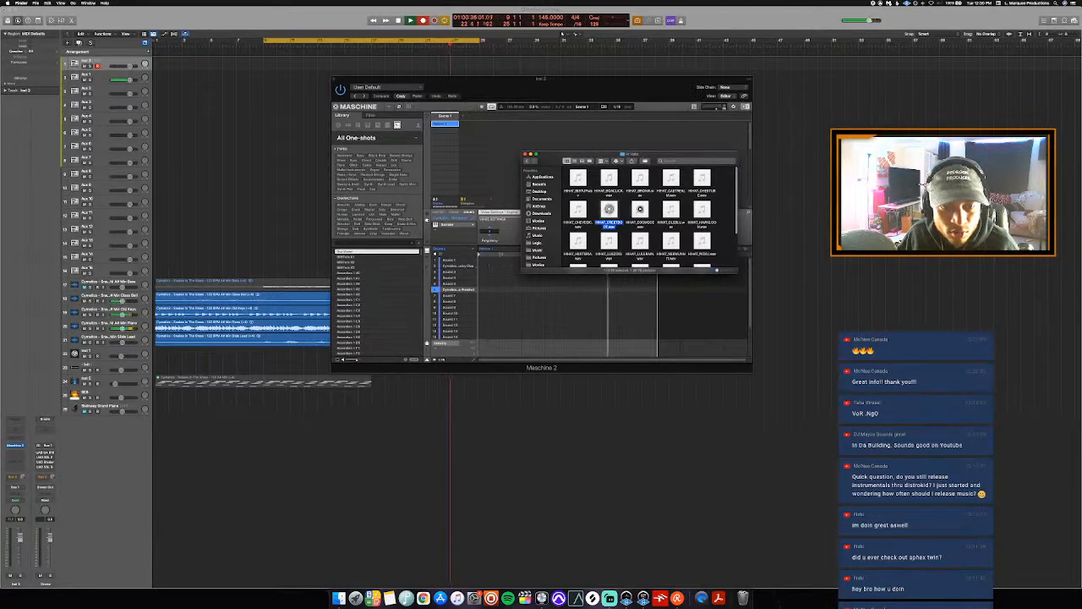
pyautogui.click(640, 211)
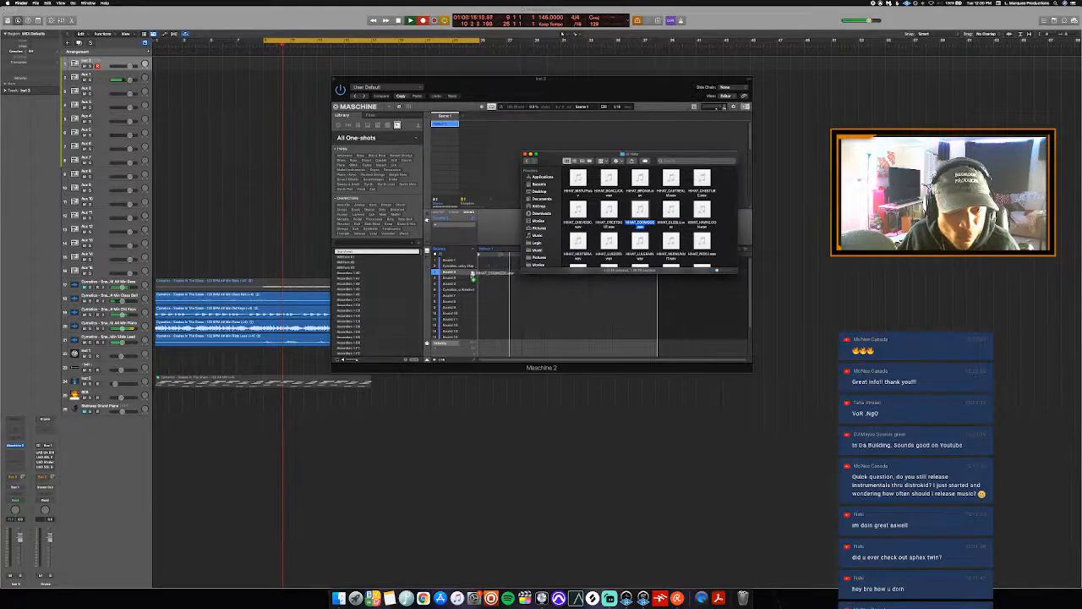
pyautogui.moveTo(471, 275); pyautogui.dragTo(470, 273)
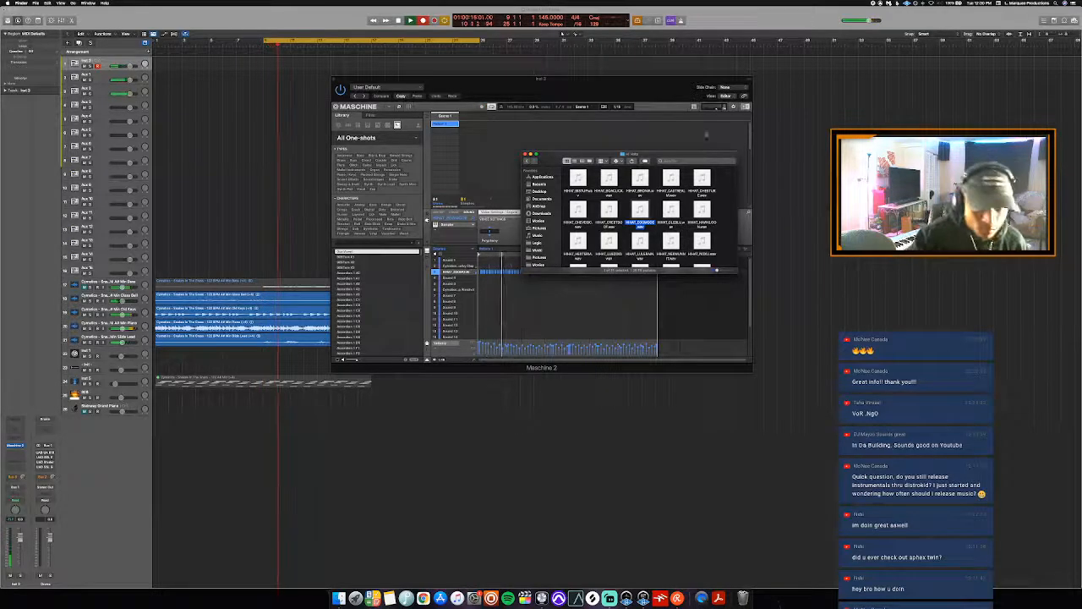
# - Move the Maschine window clear of the Finder window, end the recording, and play back the hi-hat pattern
pyautogui.moveTo(528, 89); pyautogui.dragTo(462, 94)
pyautogui.press('space')
pyautogui.press('space')
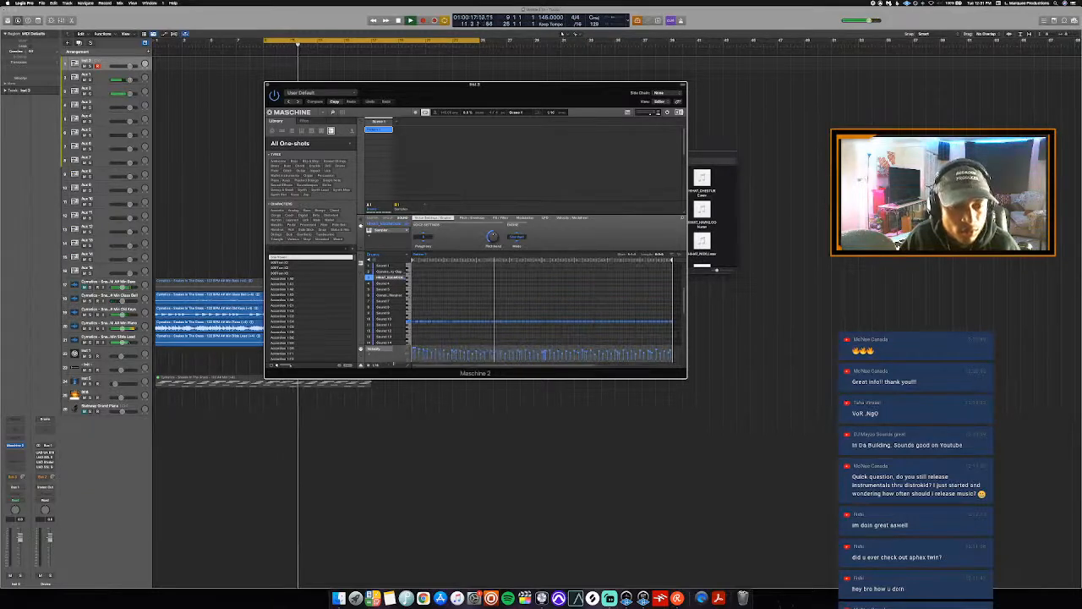
pyautogui.press('space')
pyautogui.moveTo(413, 365); pyautogui.dragTo(460, 370)
pyautogui.press('space')
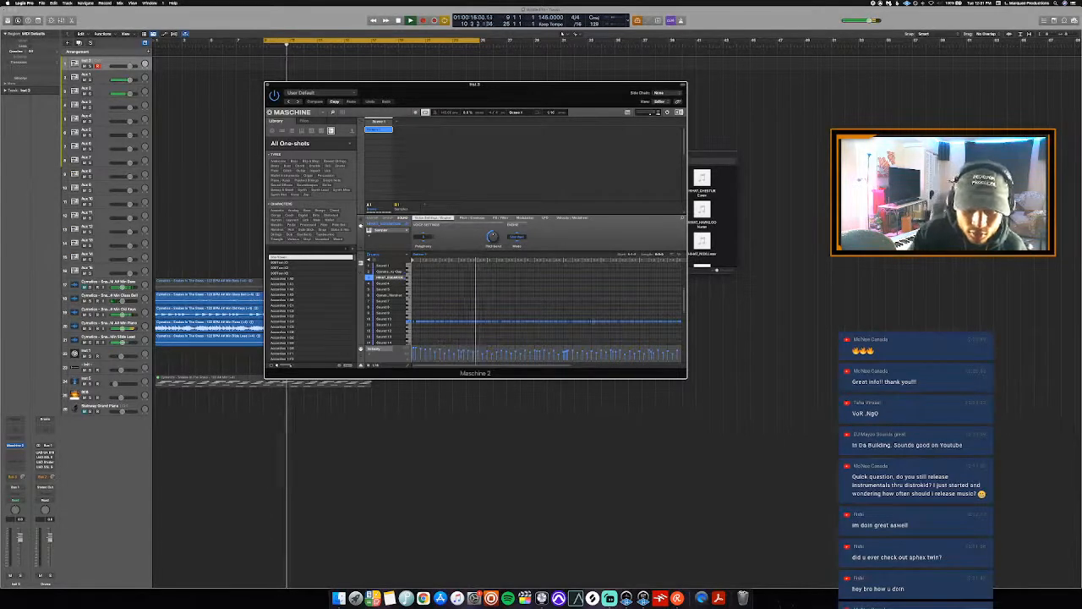
# - Move short groups of hi-hat notes in the first half of the pattern to higher and lower pitches, checking them against the loop
pyautogui.press('space')
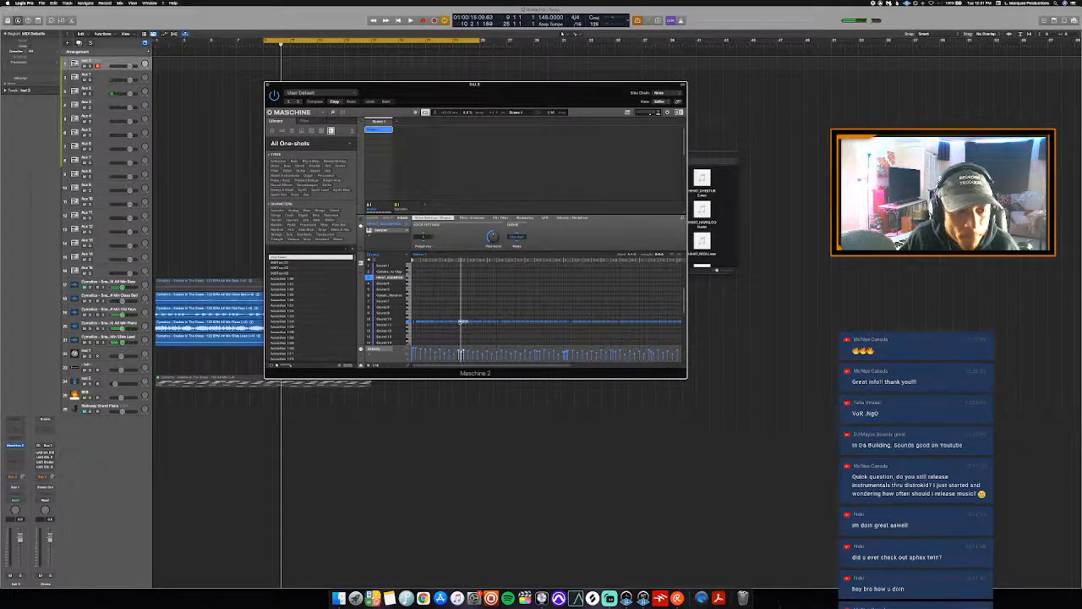
pyautogui.press('space')
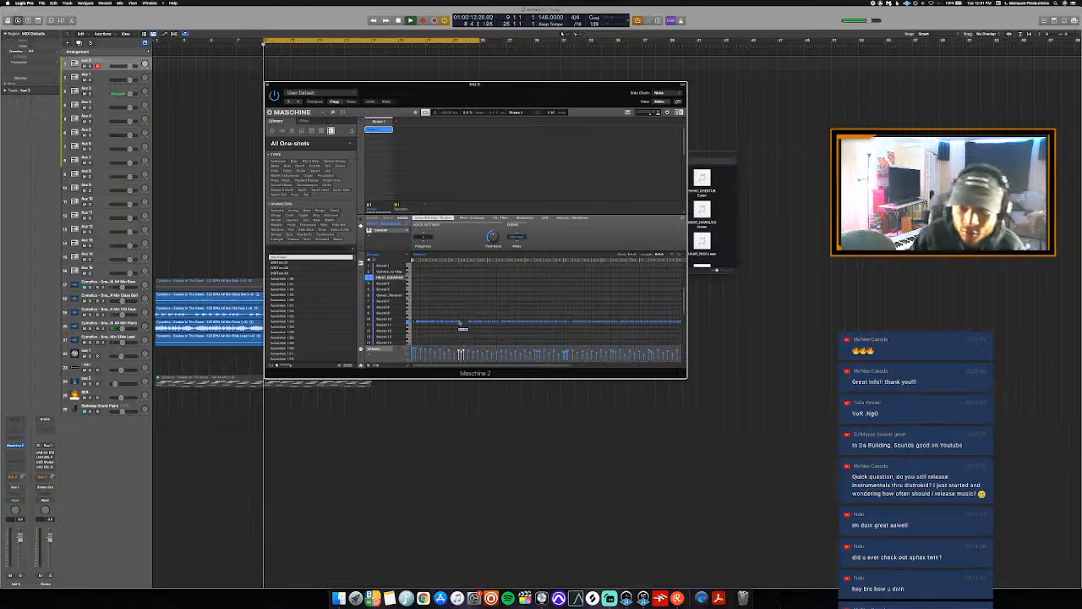
pyautogui.press('space')
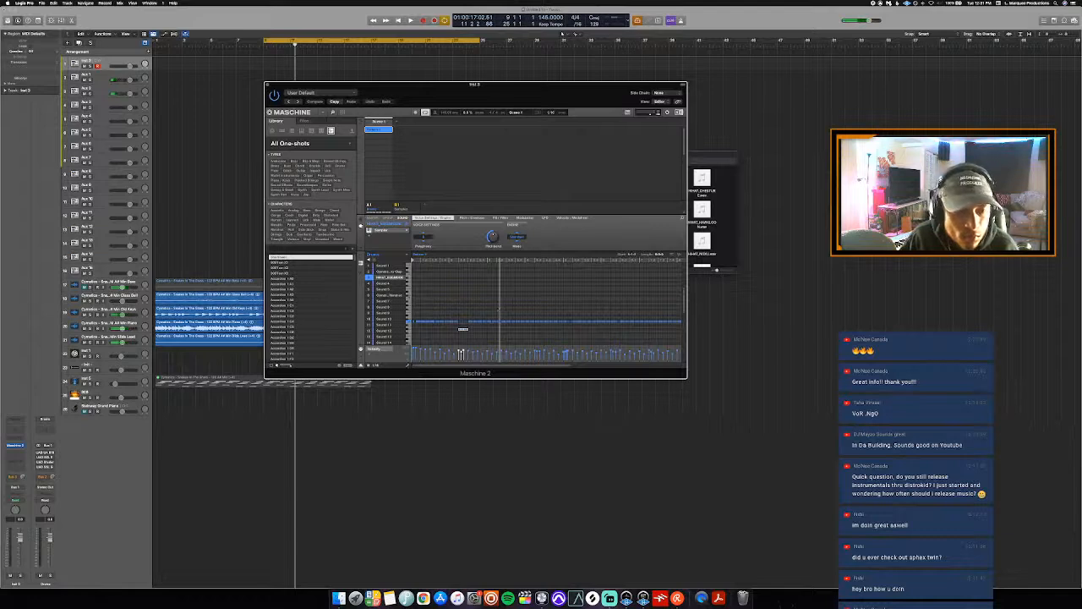
pyautogui.press('space')
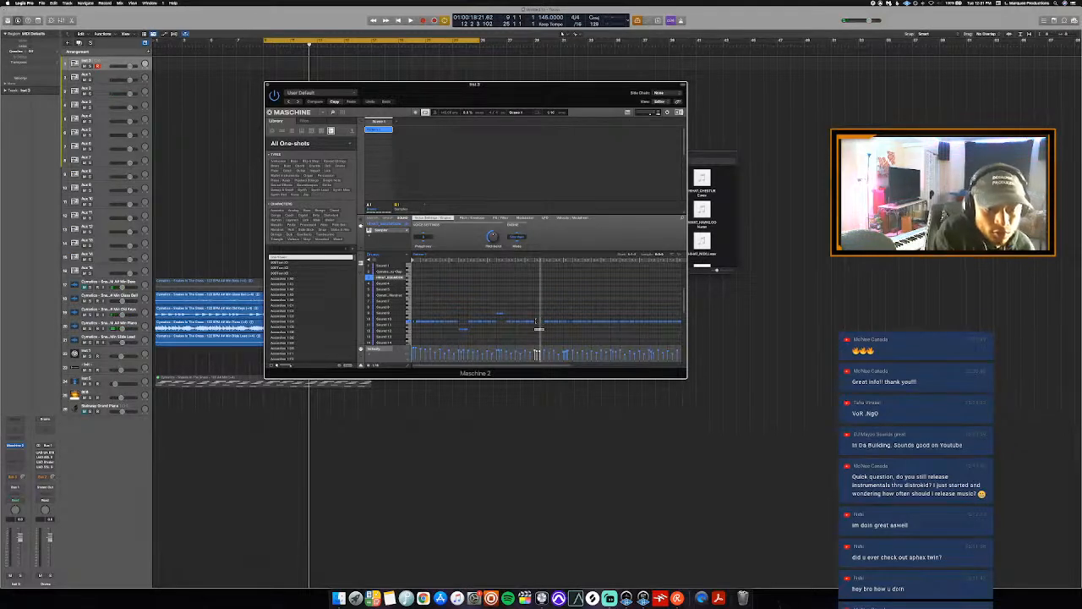
pyautogui.press('space')
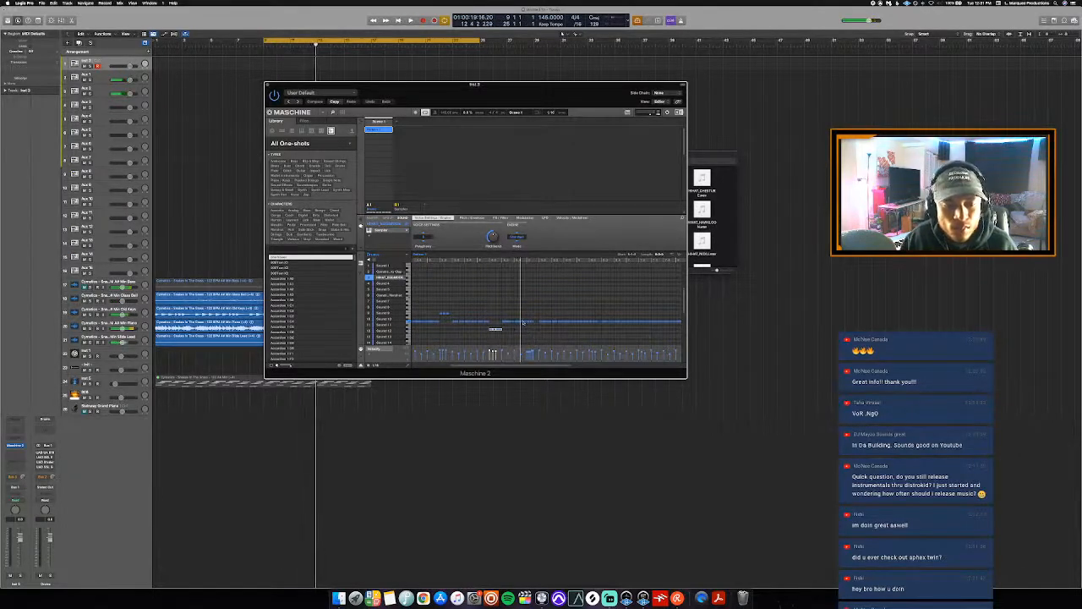
pyautogui.moveTo(522, 322); pyautogui.dragTo(524, 328)
pyautogui.press('space')
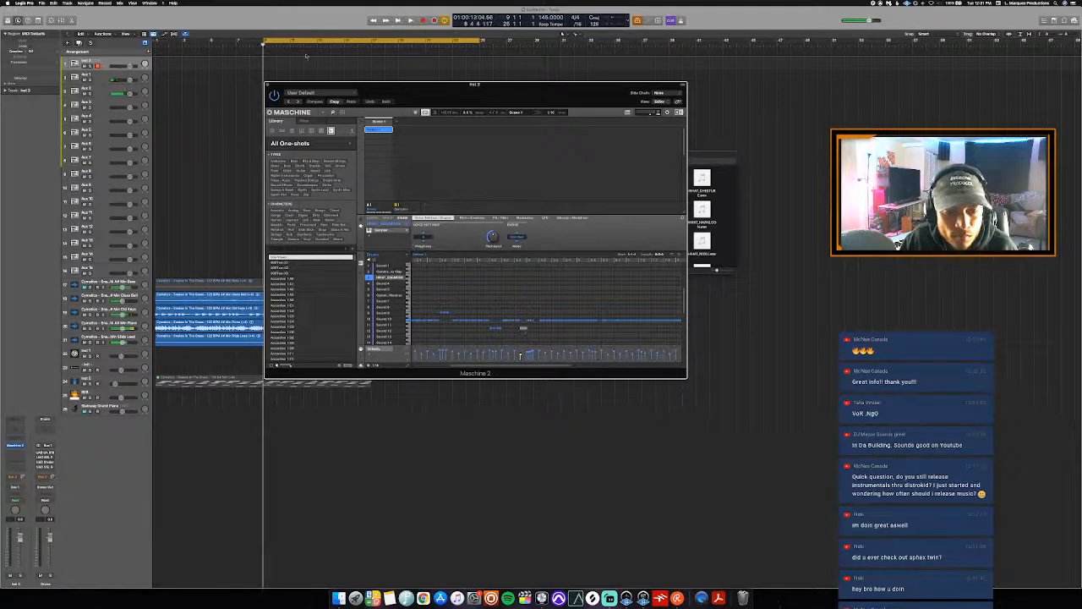
# - Set the cycle range to bars 11–17, play it, and lower another short group of hi-hat notes
pyautogui.click(297, 41)
pyautogui.moveTo(292, 41); pyautogui.dragTo(371, 40)
pyautogui.press('space')
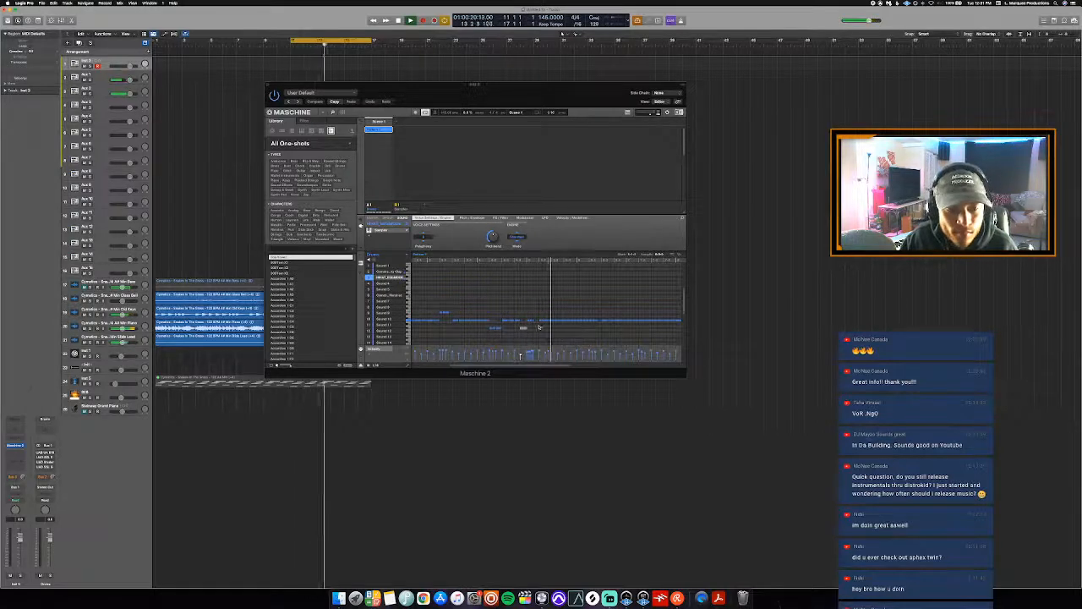
pyautogui.click(593, 322)
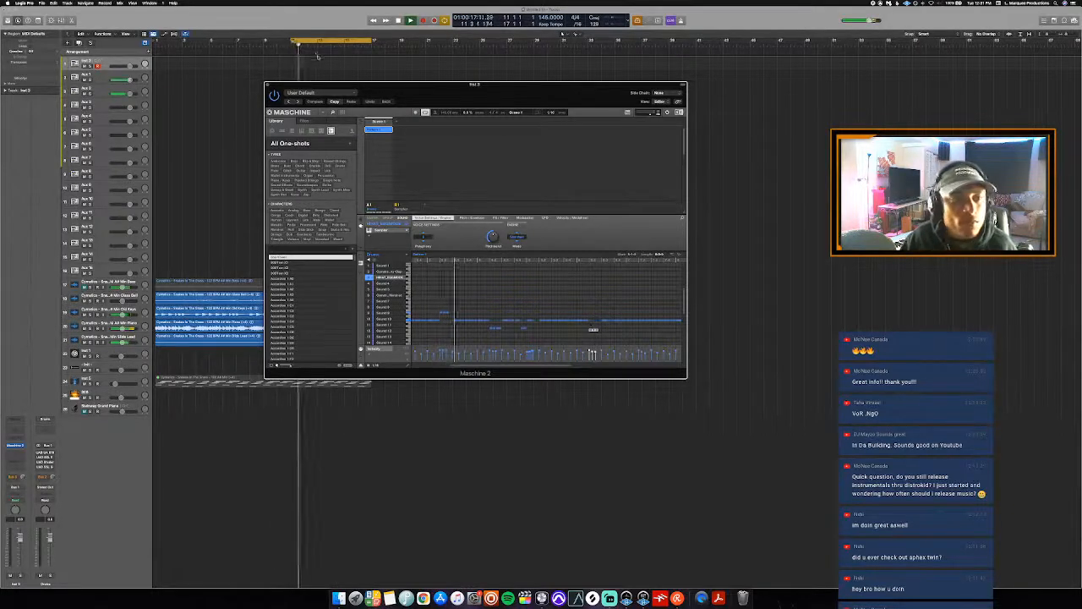
# - Play the pattern from bar 13, raise one group of hi-hat notes and lower another closer to the pattern's end
pyautogui.press('c')
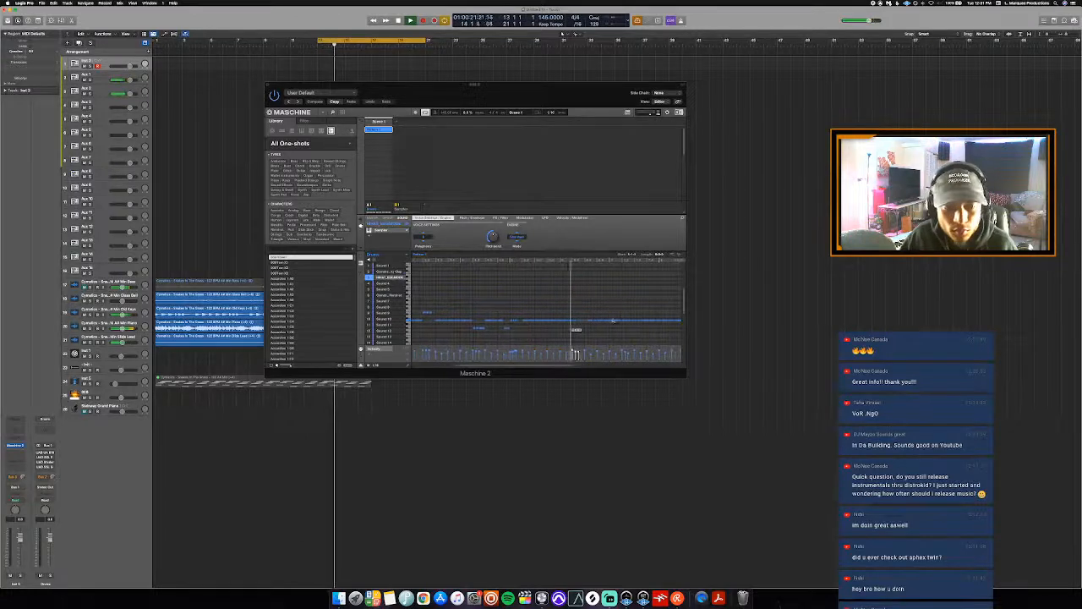
pyautogui.press('space')
pyautogui.click(586, 323)
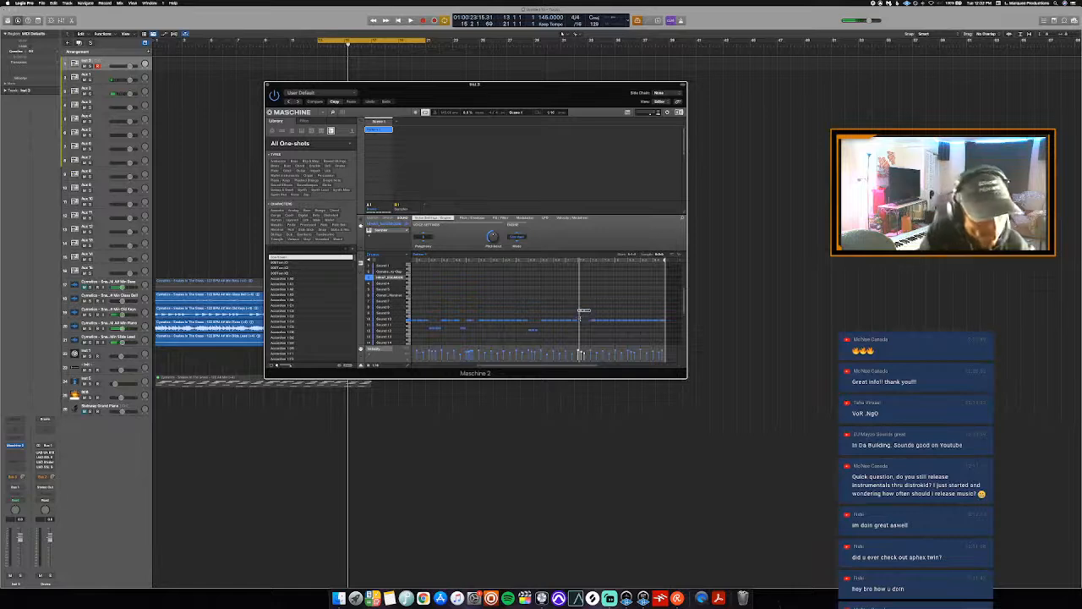
pyautogui.press('space')
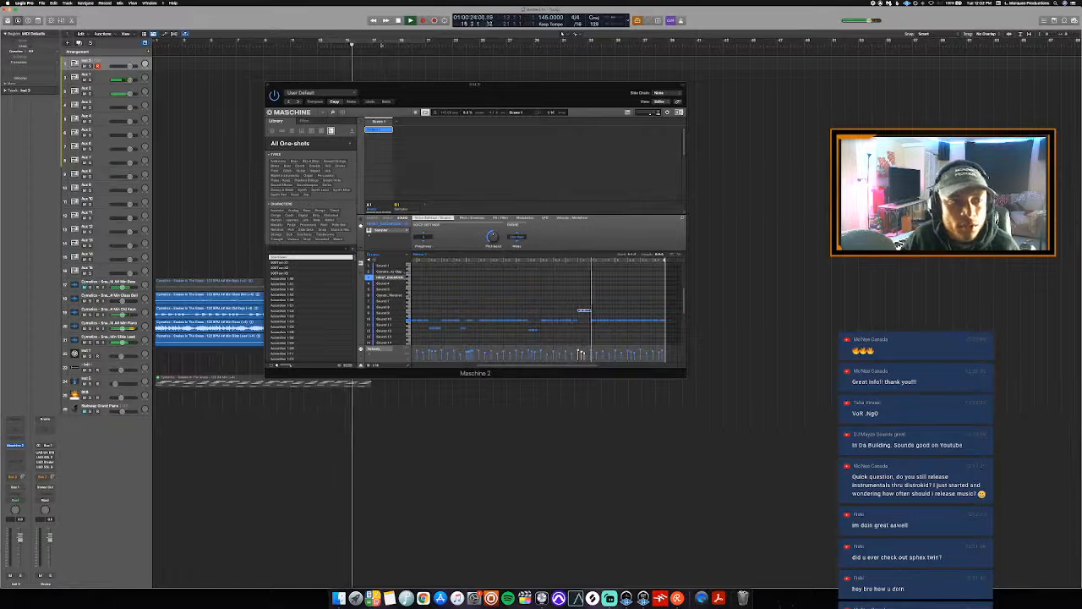
pyautogui.click(633, 325)
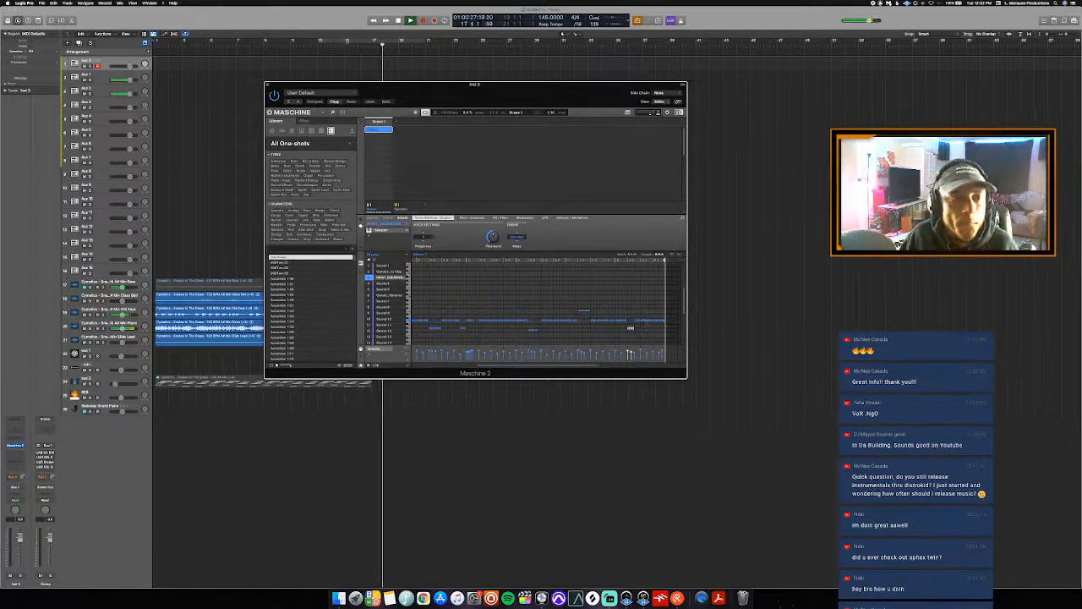
# - Cycle bars 15–17, change the step grid, and add a rapid hi-hat roll near the end of the pattern
pyautogui.moveTo(346, 41); pyautogui.dragTo(371, 40)
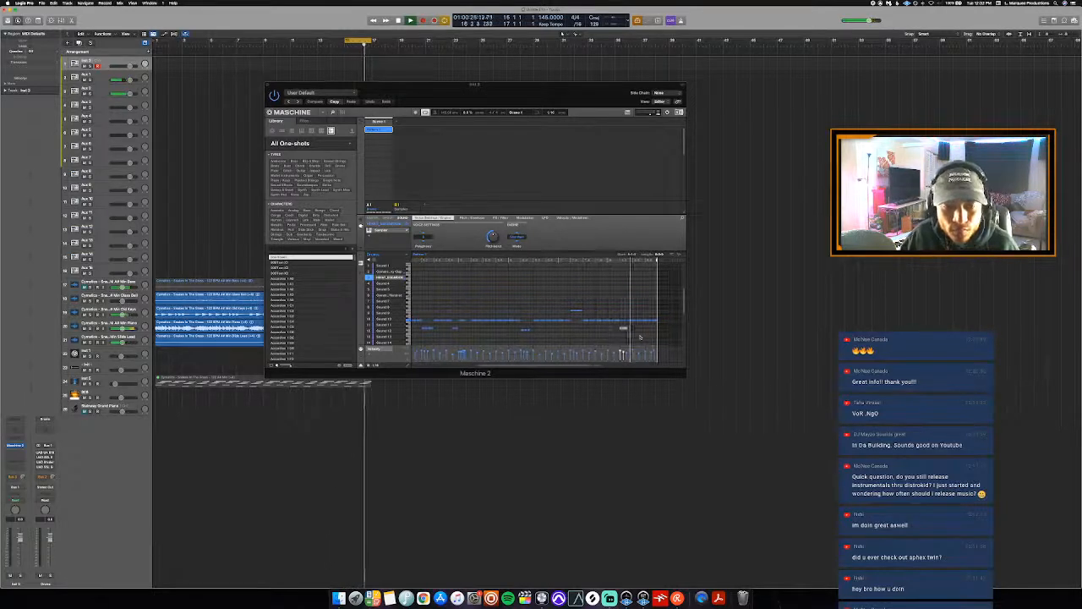
pyautogui.click(378, 364)
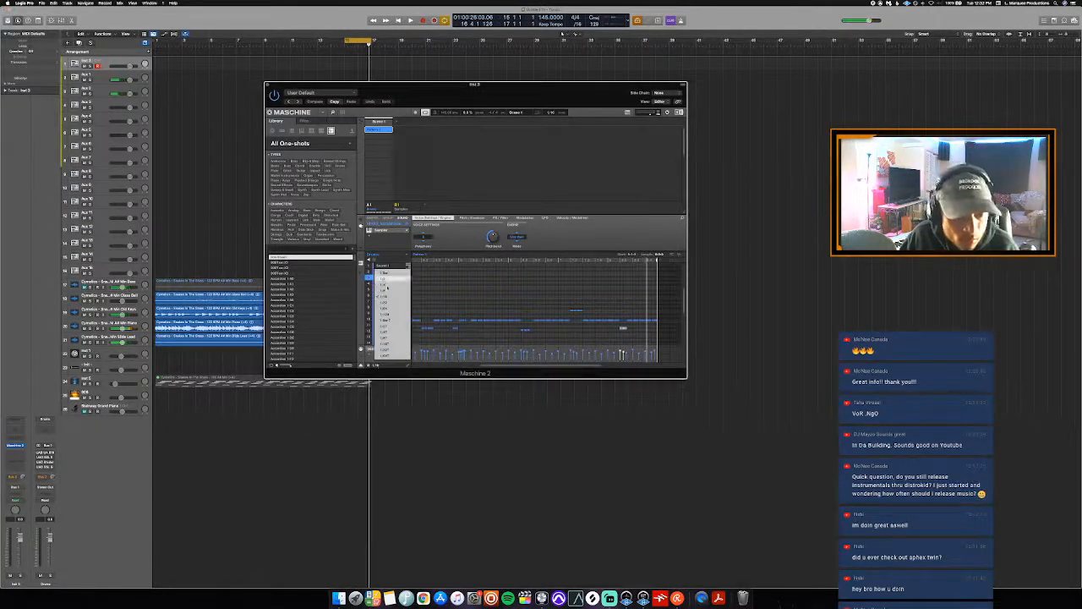
pyautogui.click(389, 309)
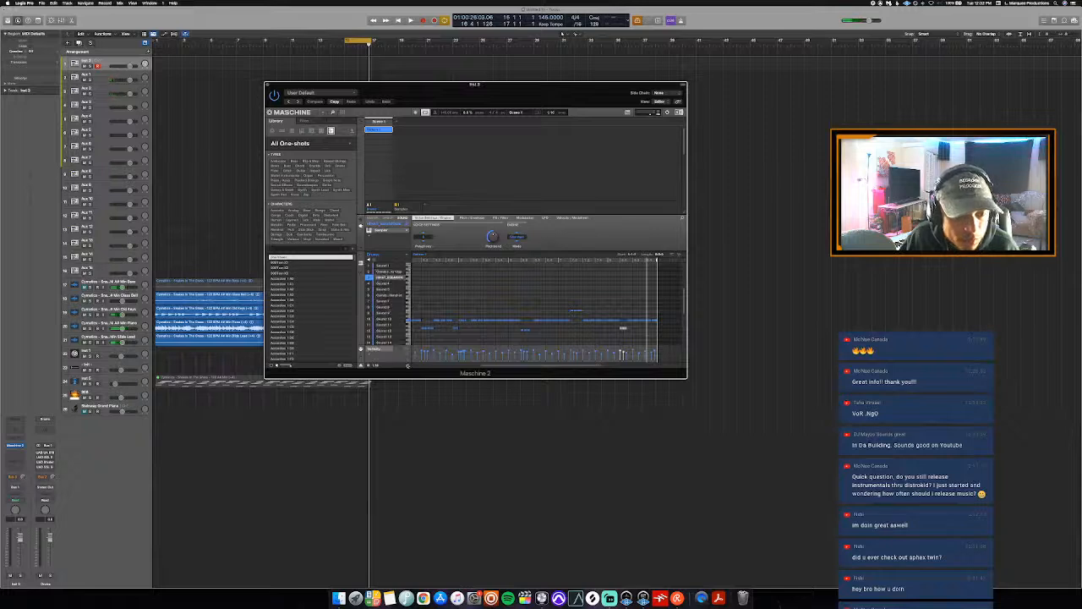
pyautogui.press('space')
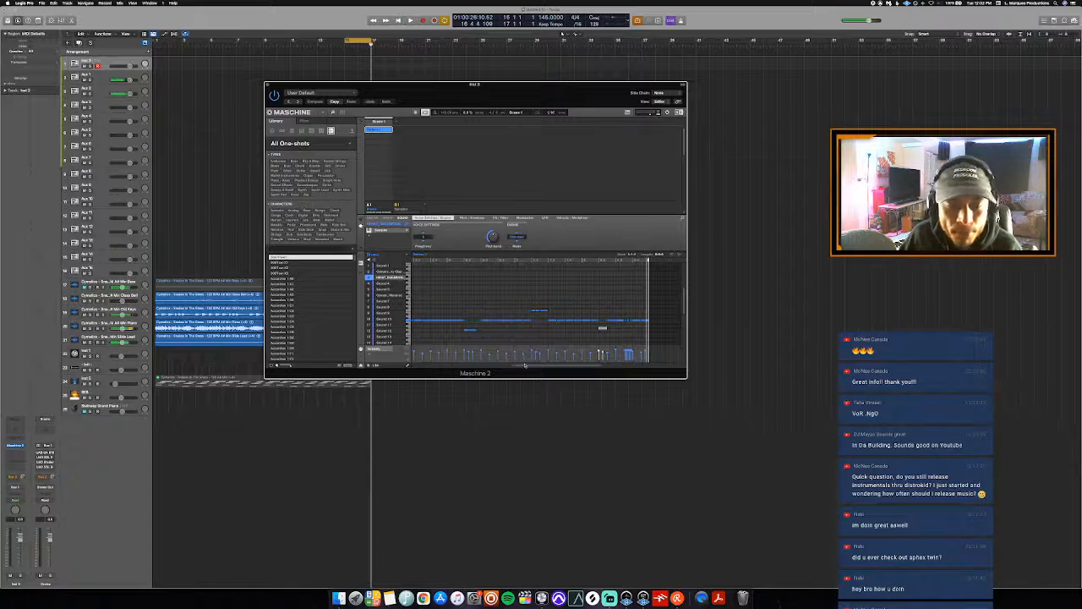
pyautogui.moveTo(514, 366); pyautogui.dragTo(565, 369)
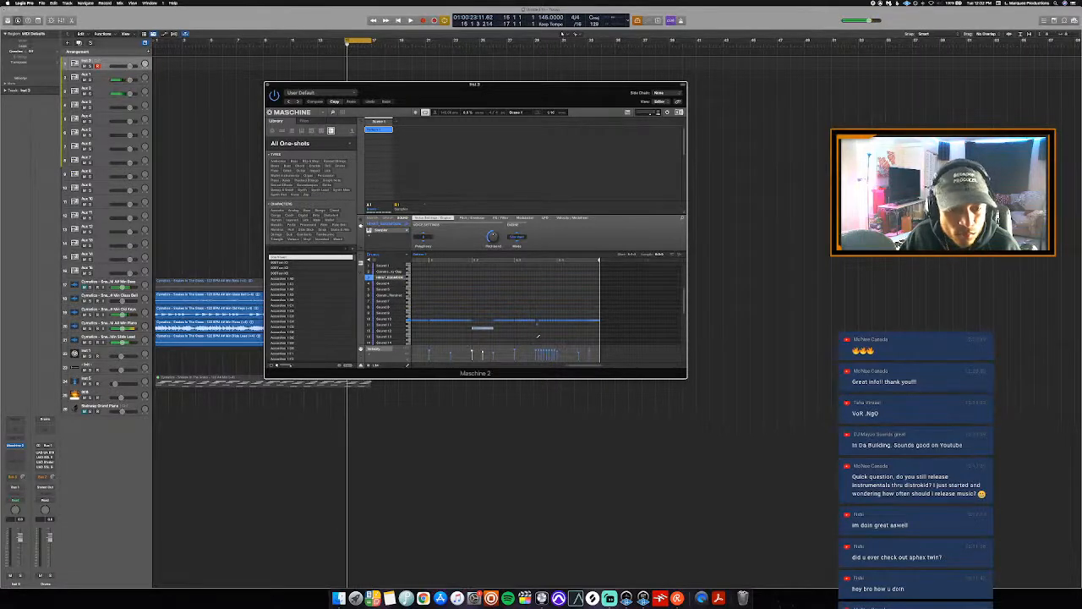
# - Show all the group's sounds, change the step grid again, add a Sound 2 note near the pattern's end, and return to the hi-hat pitch view
pyautogui.click(362, 256)
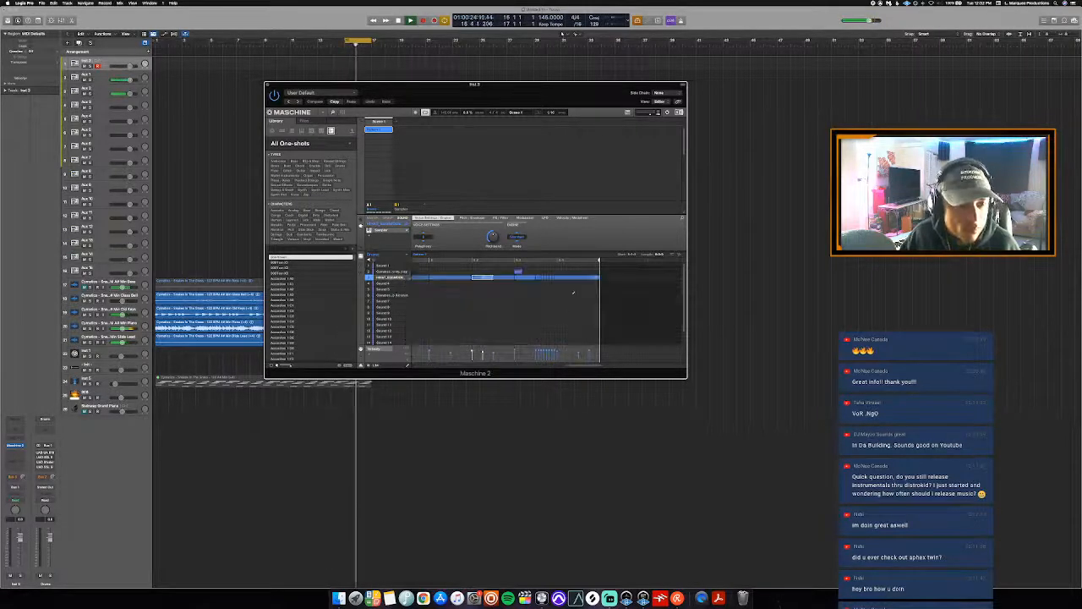
pyautogui.click(377, 366)
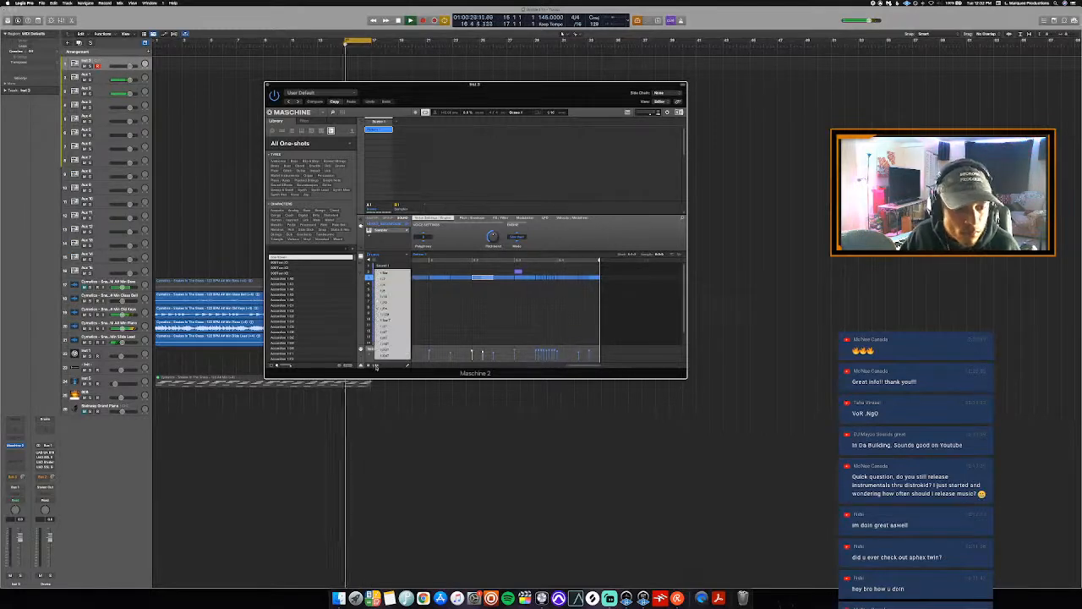
pyautogui.click(385, 297)
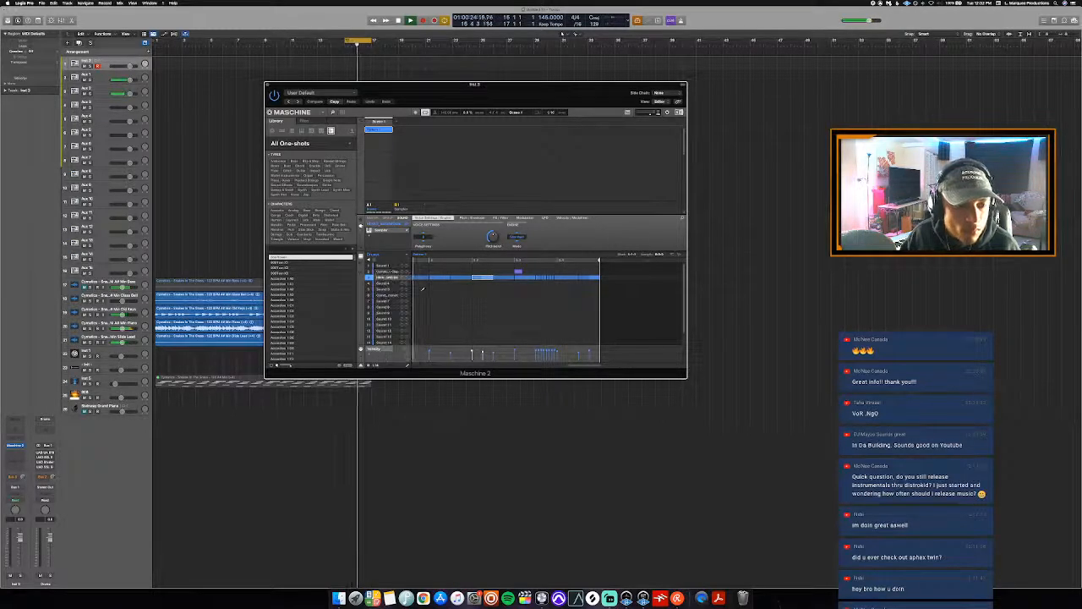
pyautogui.click(564, 271)
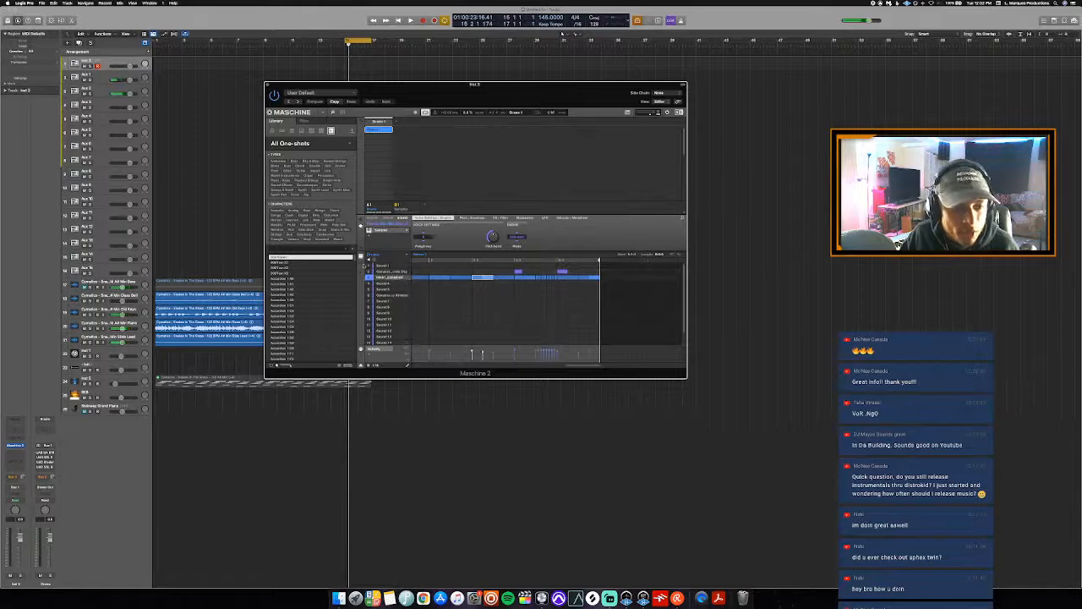
pyautogui.click(362, 263)
pyautogui.press('space')
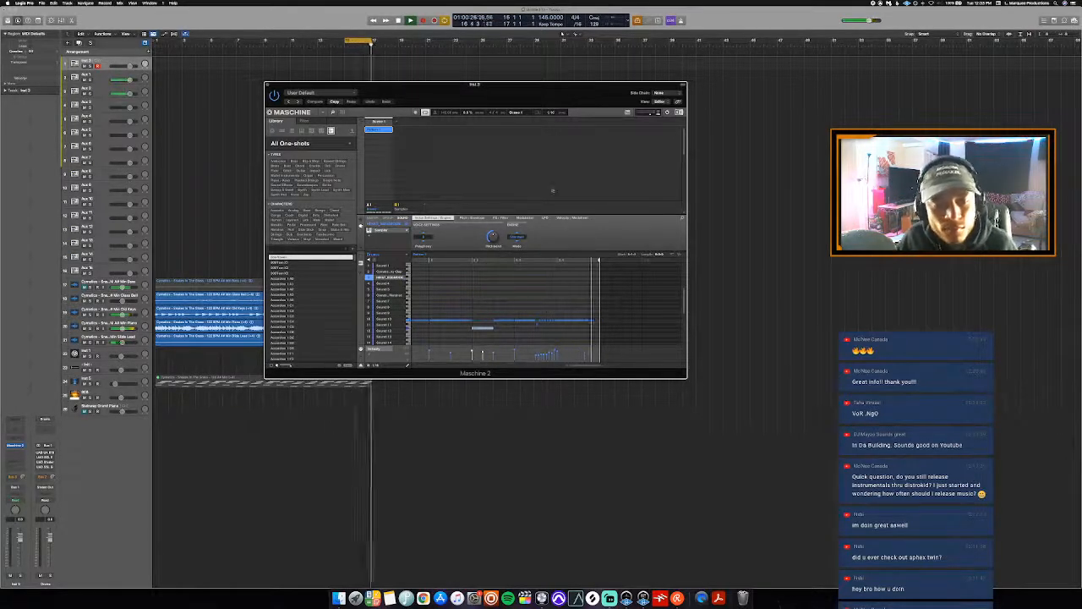
# - Set the cycle range to bars 17–27 and play back the pattern, moving the Maschine window to reveal the tracks
pyautogui.moveTo(415, 91); pyautogui.dragTo(418, 183)
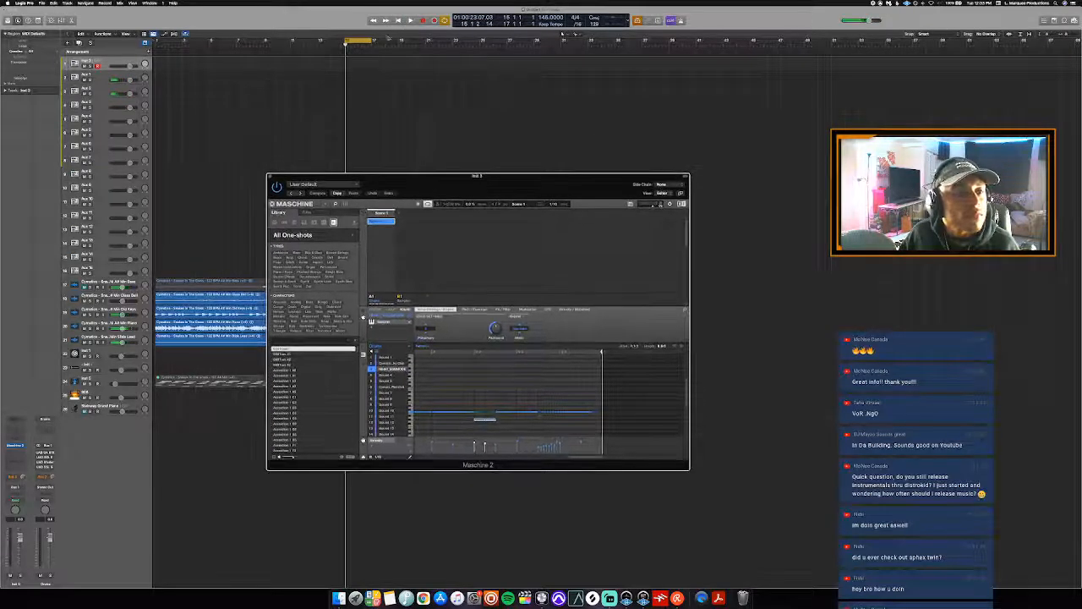
pyautogui.moveTo(378, 39); pyautogui.dragTo(511, 40)
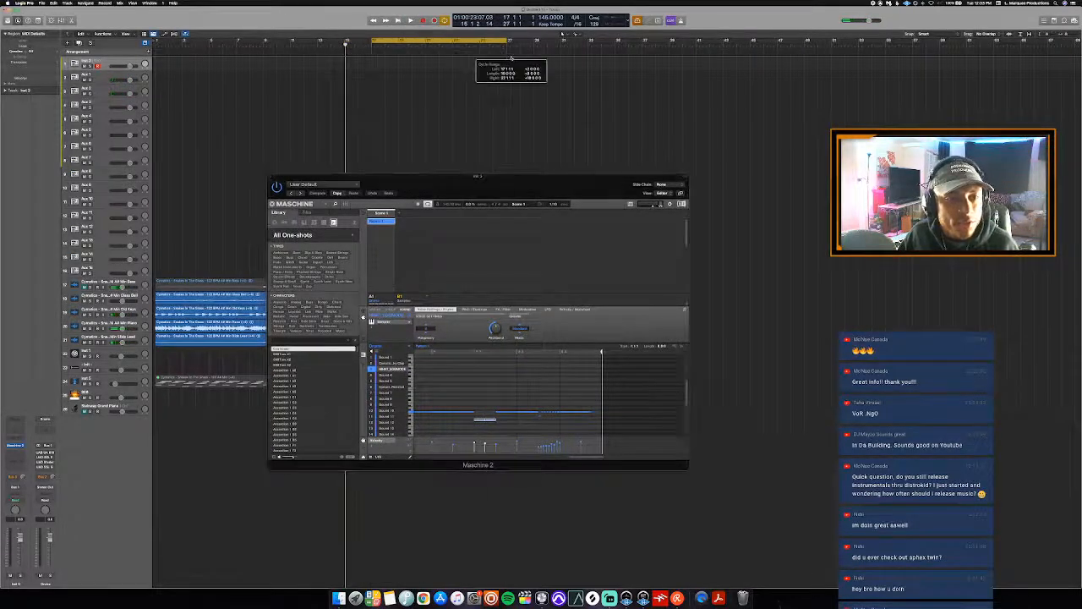
pyautogui.press('space')
pyautogui.moveTo(514, 198); pyautogui.dragTo(442, 350)
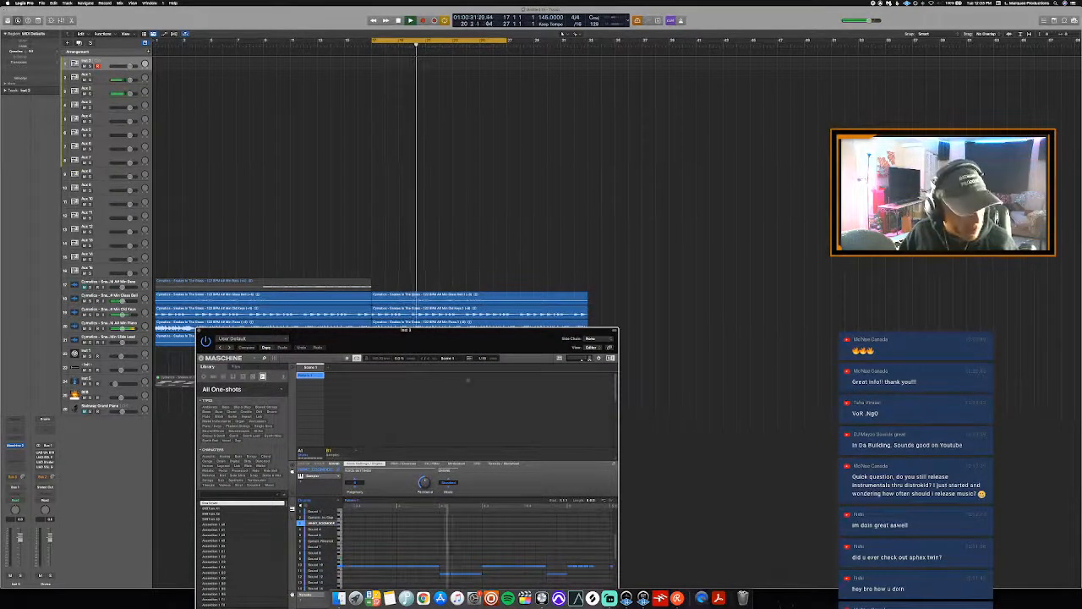
pyautogui.moveTo(439, 343); pyautogui.dragTo(525, 83)
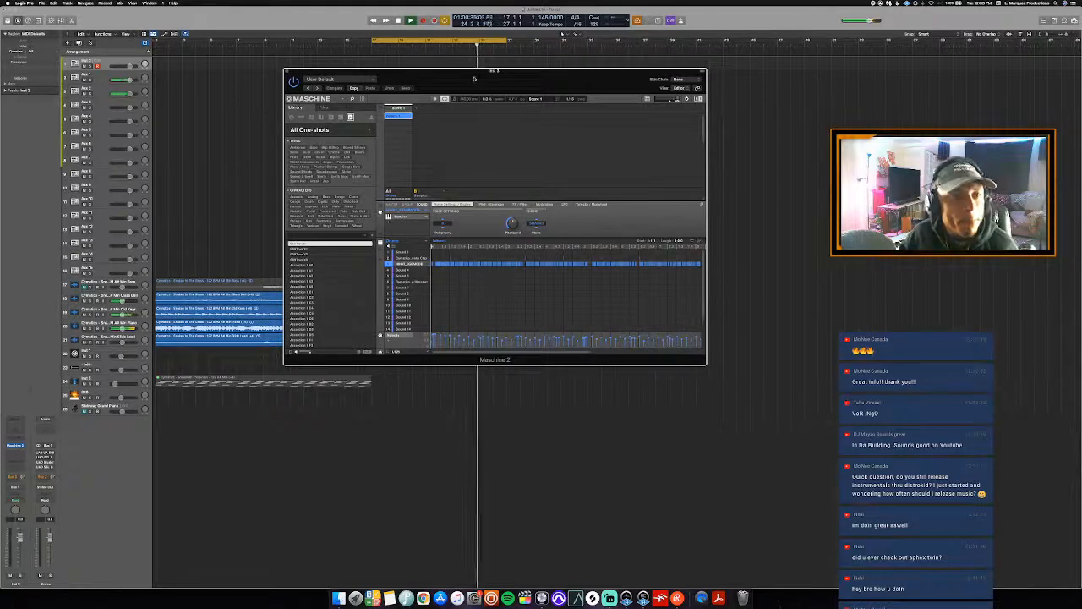
# - Set the cycle range to bars 9–25, play the loop, and record rimshot hits on Sound 6
pyautogui.moveTo(406, 76); pyautogui.dragTo(376, 233)
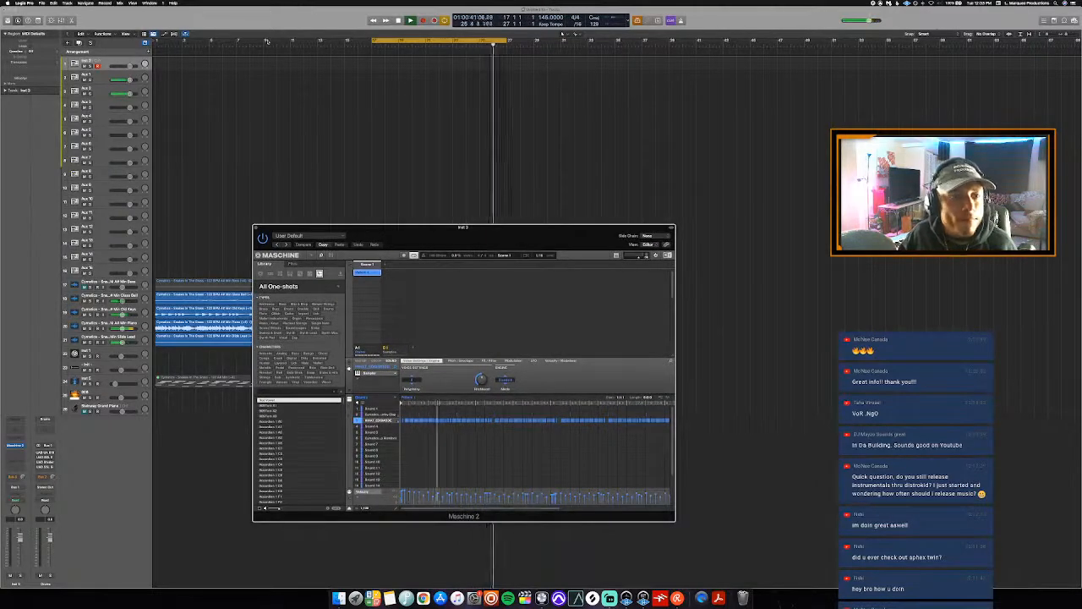
pyautogui.moveTo(269, 41); pyautogui.dragTo(480, 42)
pyautogui.press('space')
pyautogui.press('space')
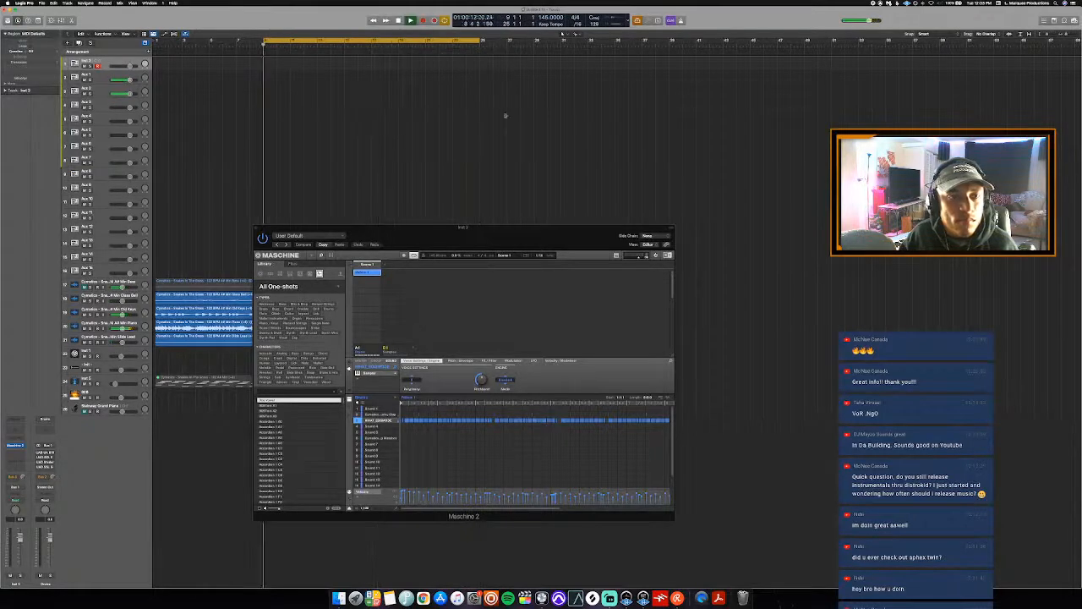
pyautogui.moveTo(510, 237); pyautogui.dragTo(557, 104)
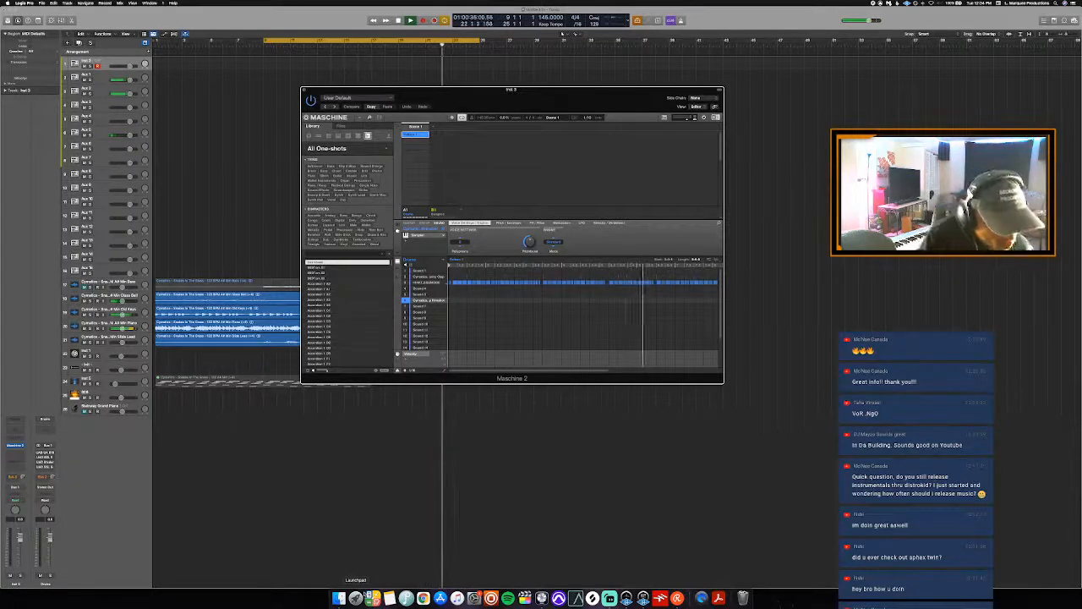
pyautogui.press('space')
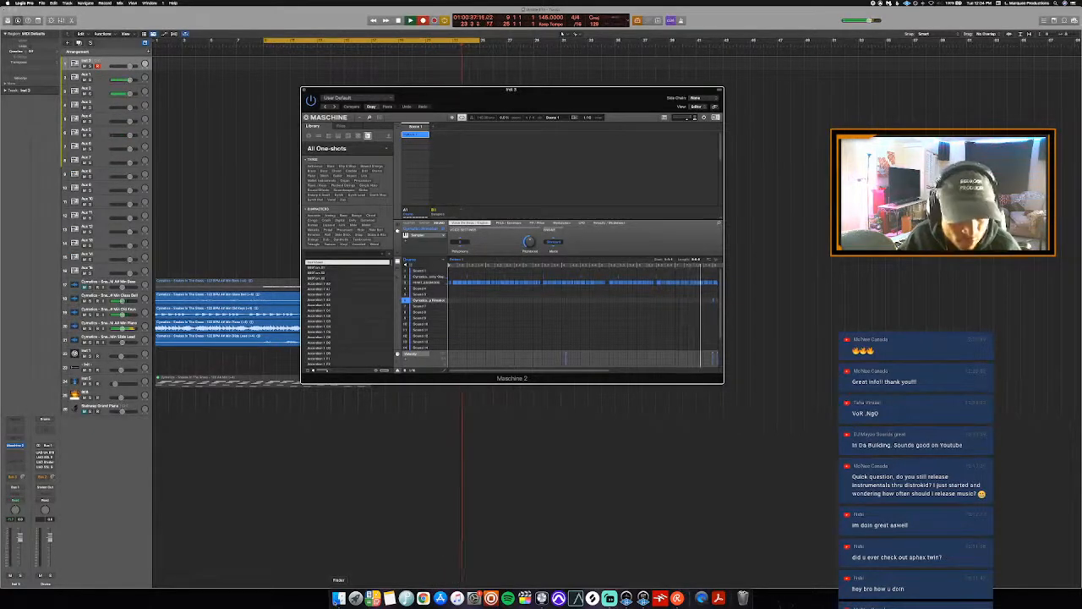
# - Switch to Finder, preview the selected hi-hat sample, look through the hi-hats folder, and go back to the Blap-Kit volume folder
pyautogui.click(338, 598)
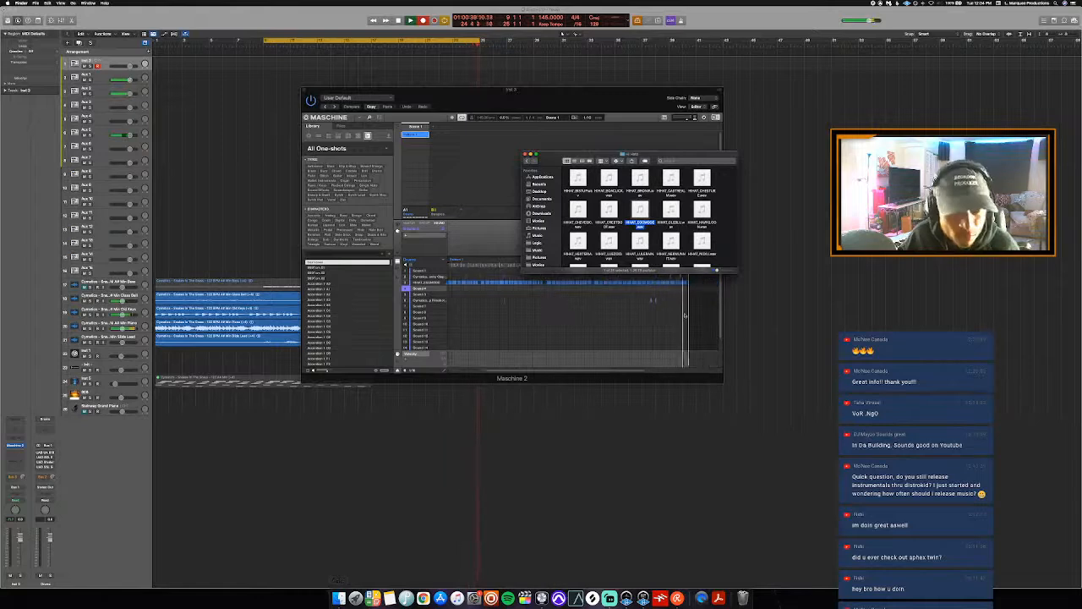
pyautogui.press('space')
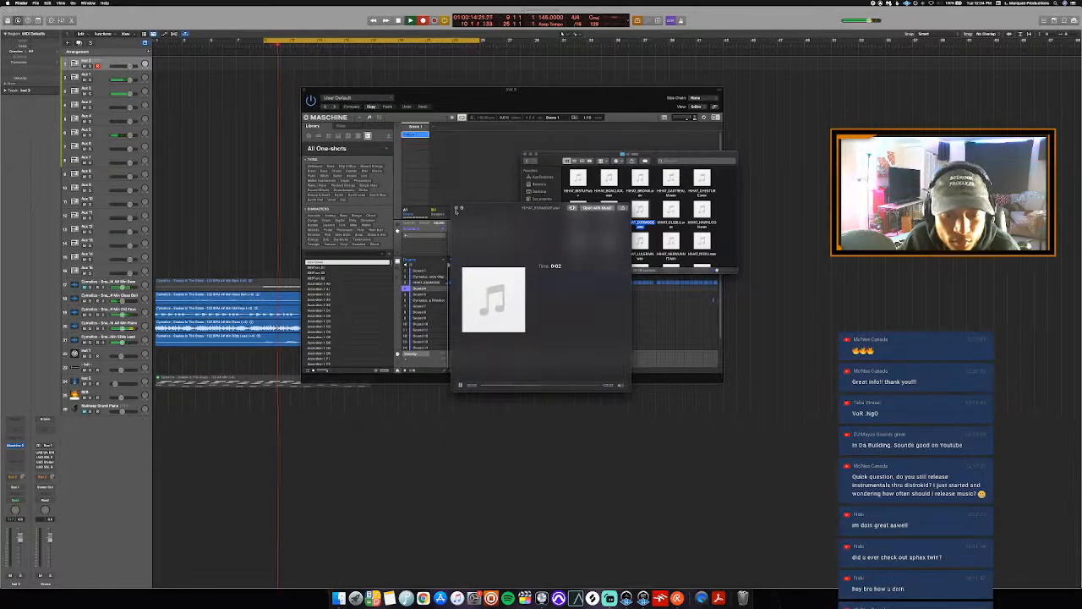
pyautogui.click(457, 209)
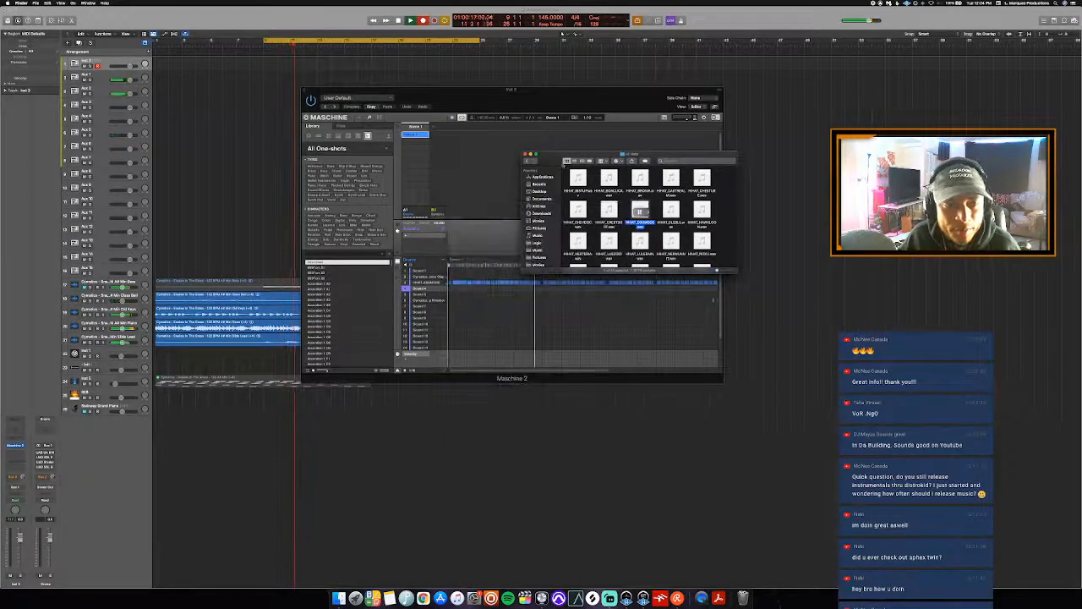
pyautogui.scroll(-5, 642, 203)
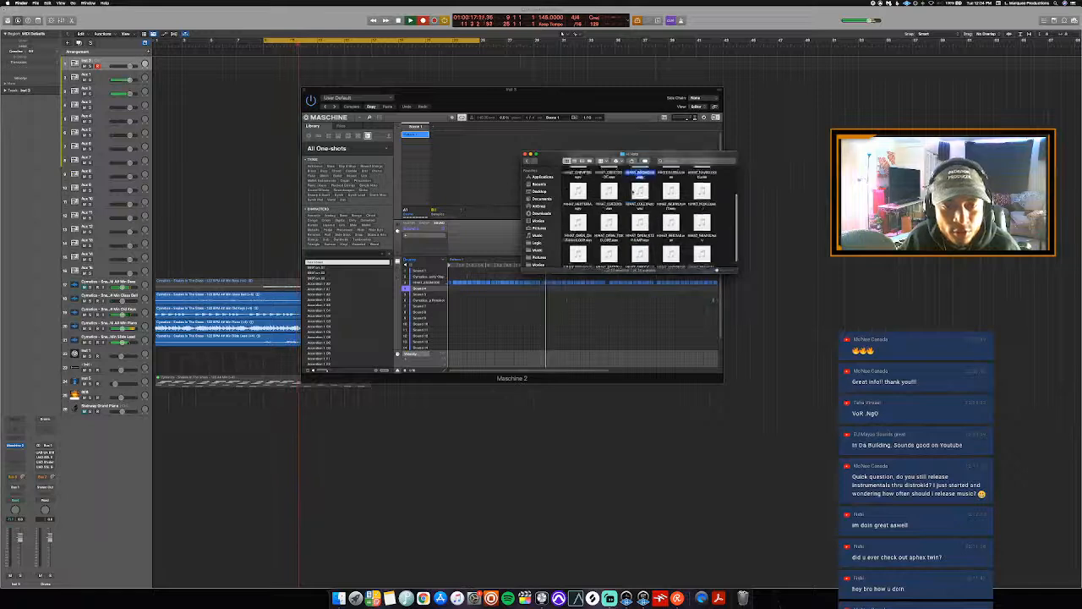
pyautogui.click(527, 161)
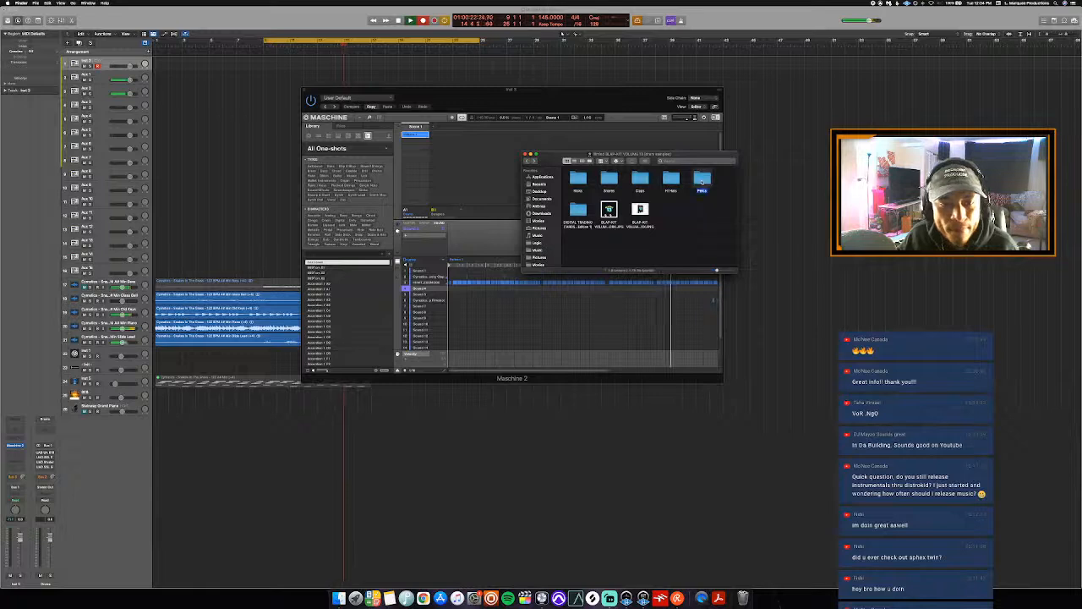
# - Open the percussion folder, preview several samples, load the chosen bongo sample onto Sound 13, and show its pitch and envelope parameters
pyautogui.doubleClick(703, 180)
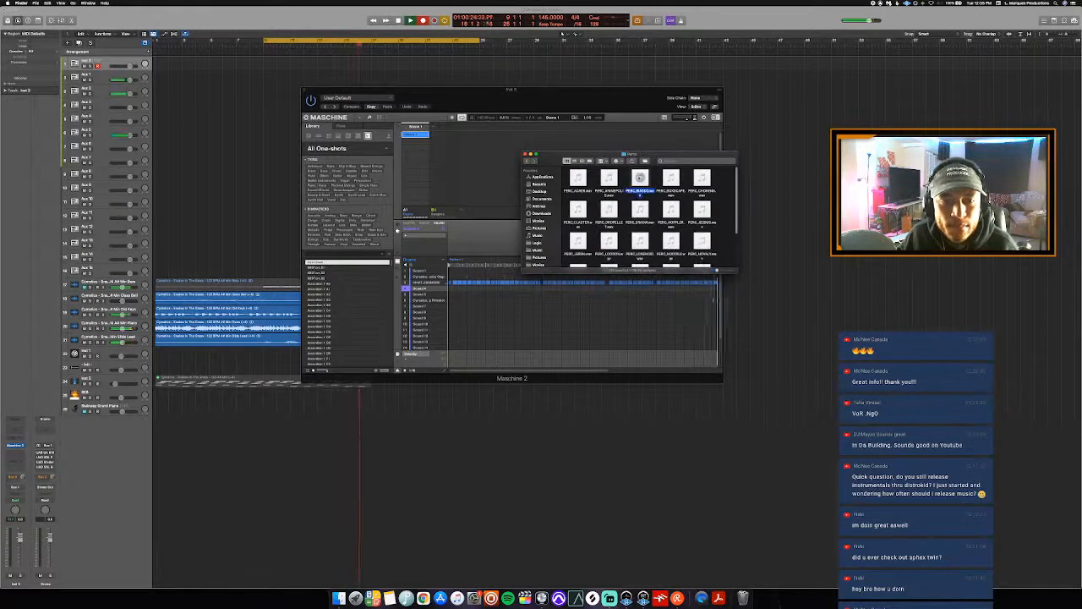
pyautogui.click(671, 178)
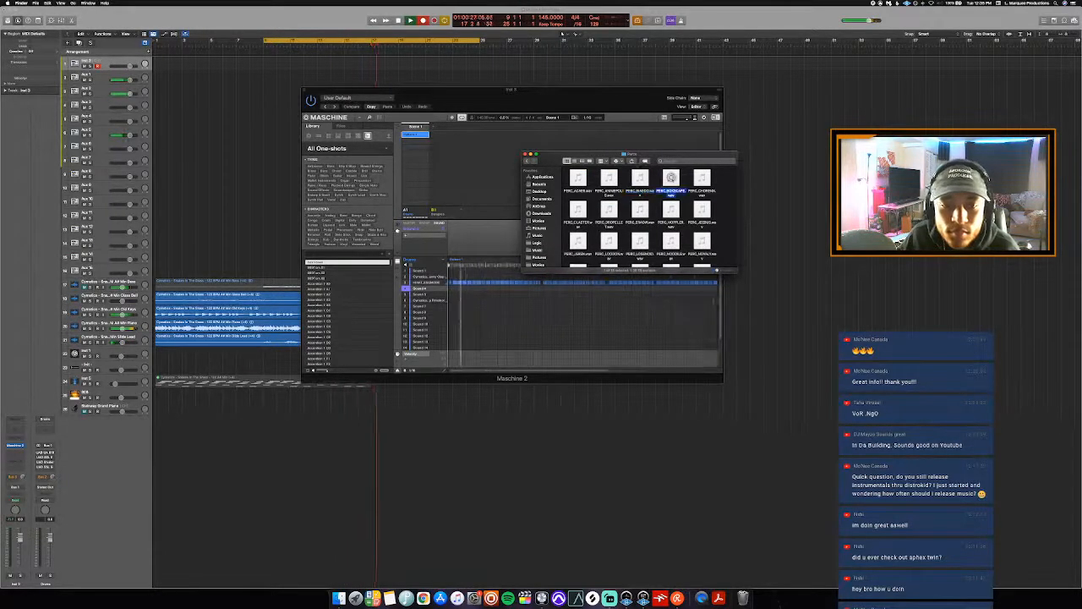
pyautogui.click(702, 179)
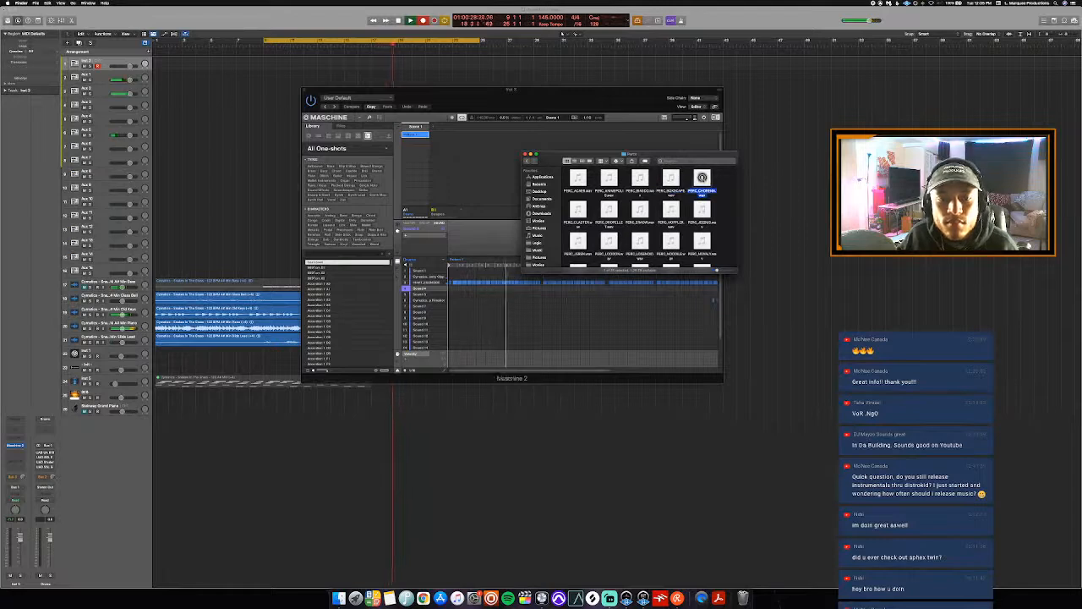
pyautogui.click(672, 179)
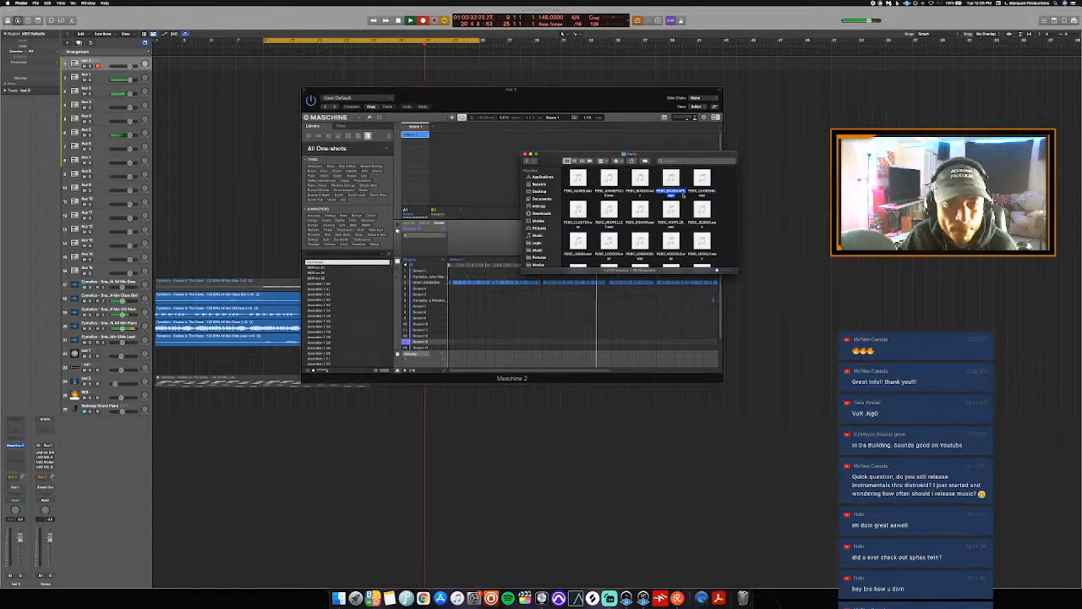
pyautogui.moveTo(671, 178); pyautogui.dragTo(427, 342)
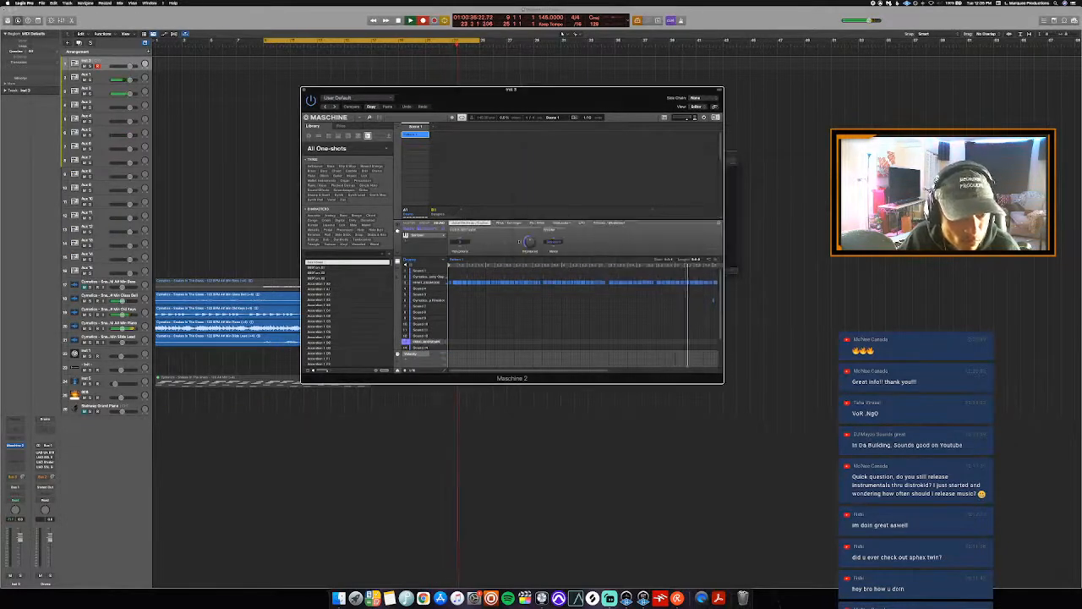
pyautogui.click(506, 223)
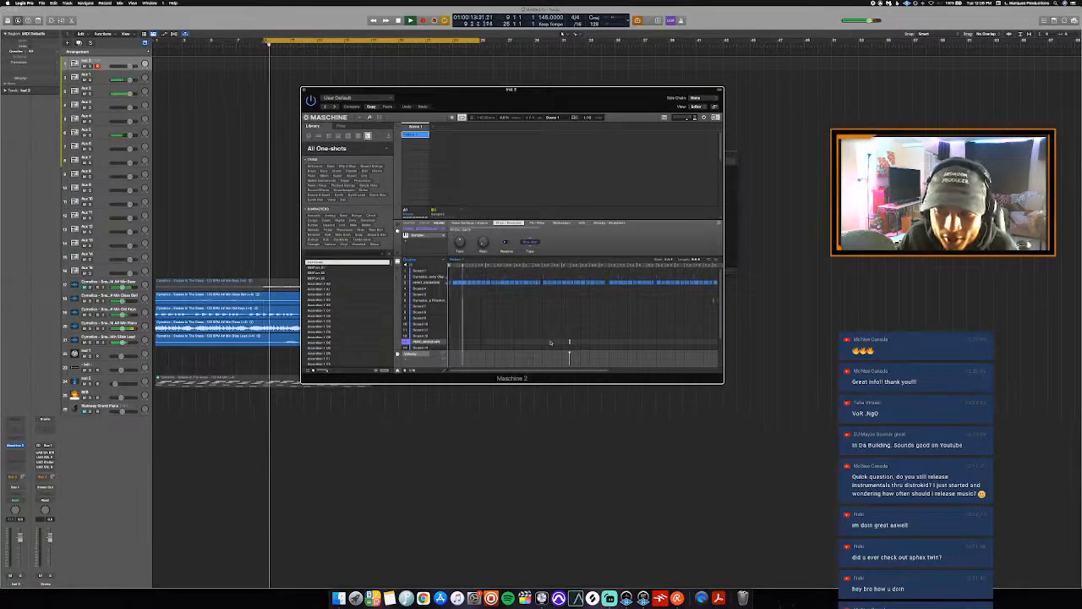
# - Switch to Finder, preview another percussion sample, and return to the Maschine pattern
pyautogui.click(339, 598)
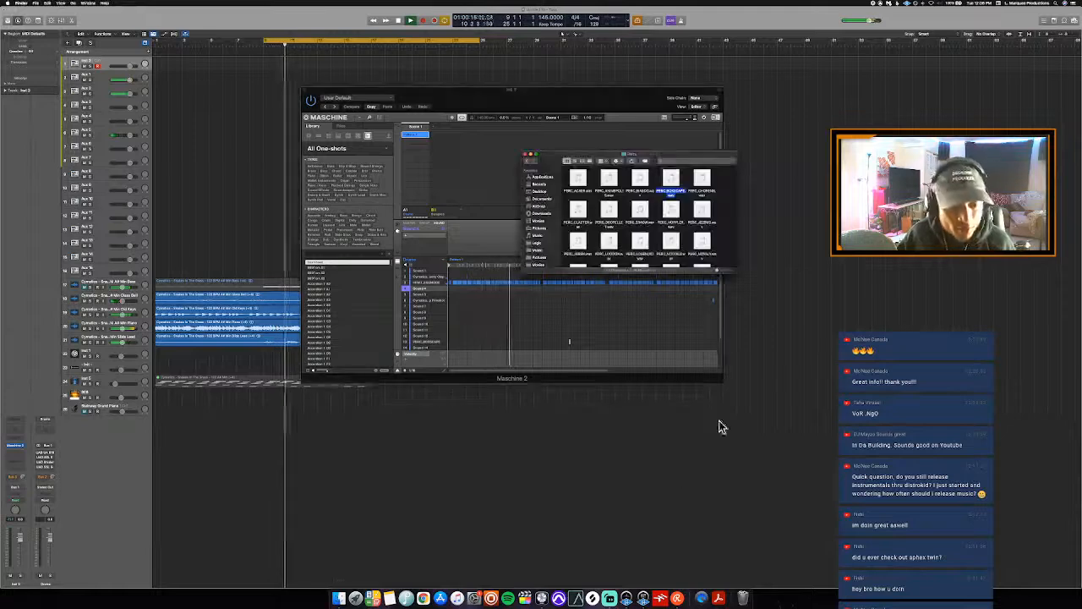
pyautogui.click(702, 210)
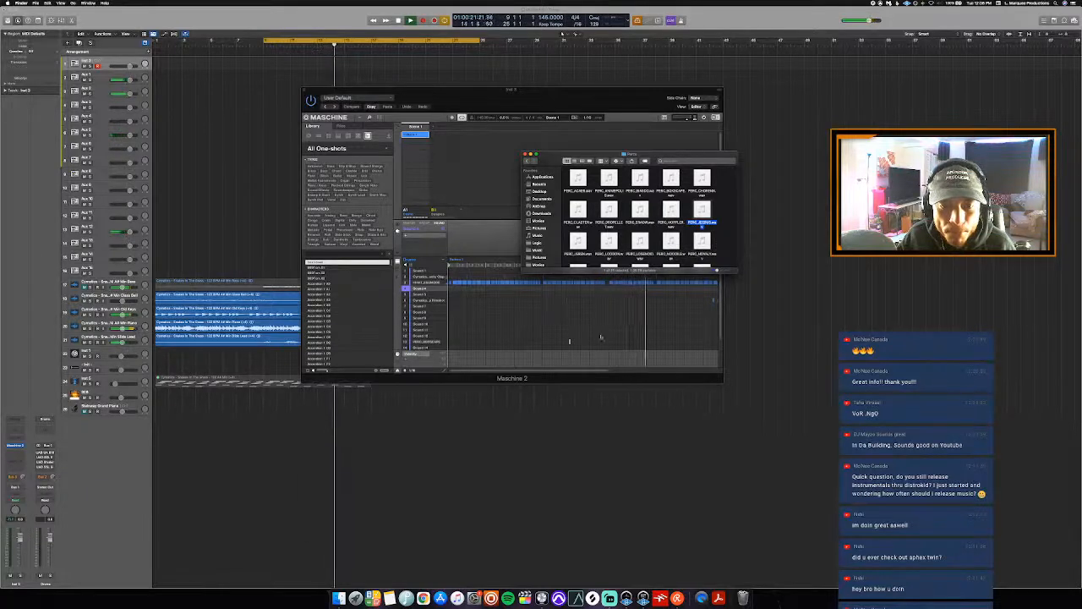
pyautogui.click(580, 342)
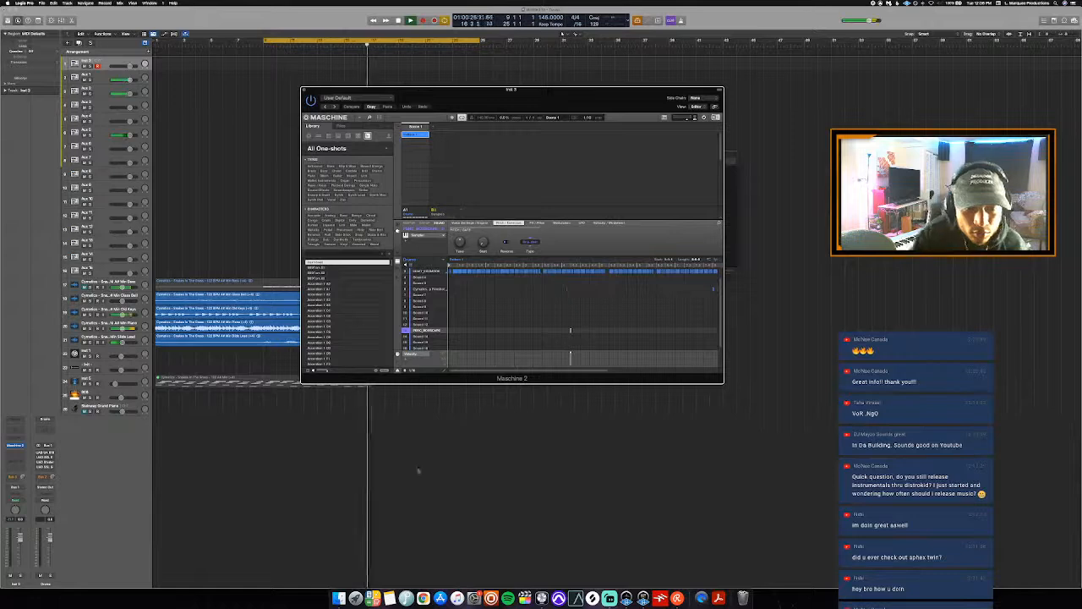
# - Switch to Finder, go back to the Drum Samples folder, and look through the available drum kits
pyautogui.click(338, 598)
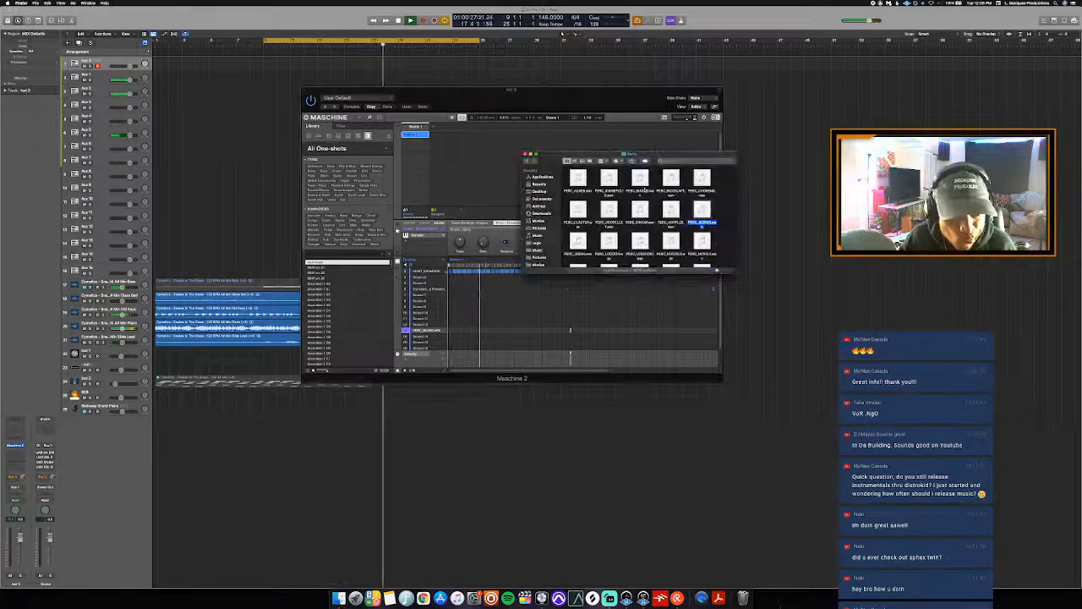
pyautogui.click(527, 160)
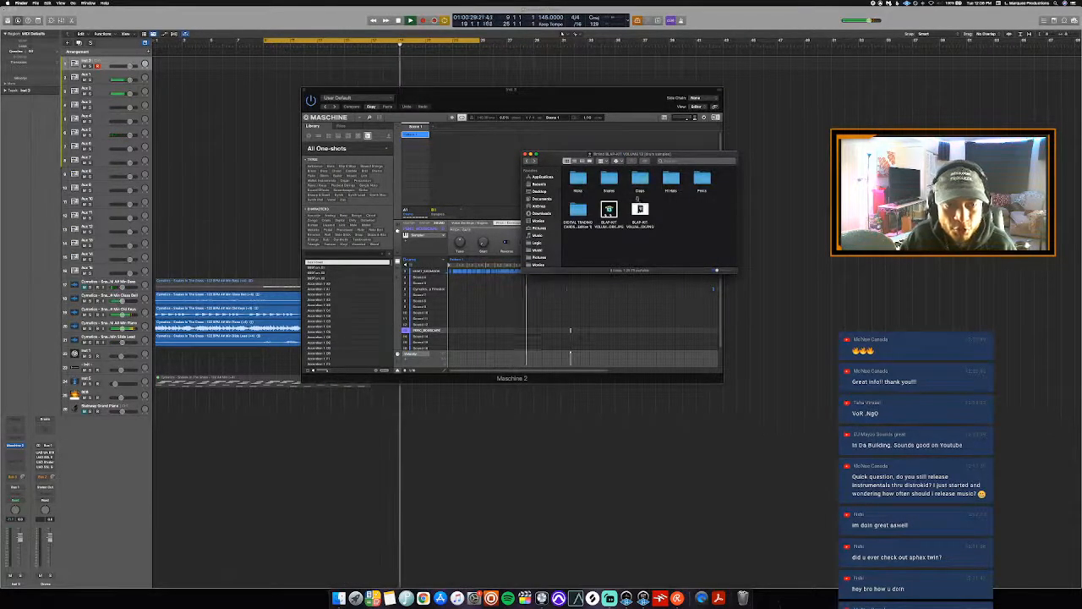
pyautogui.click(527, 160)
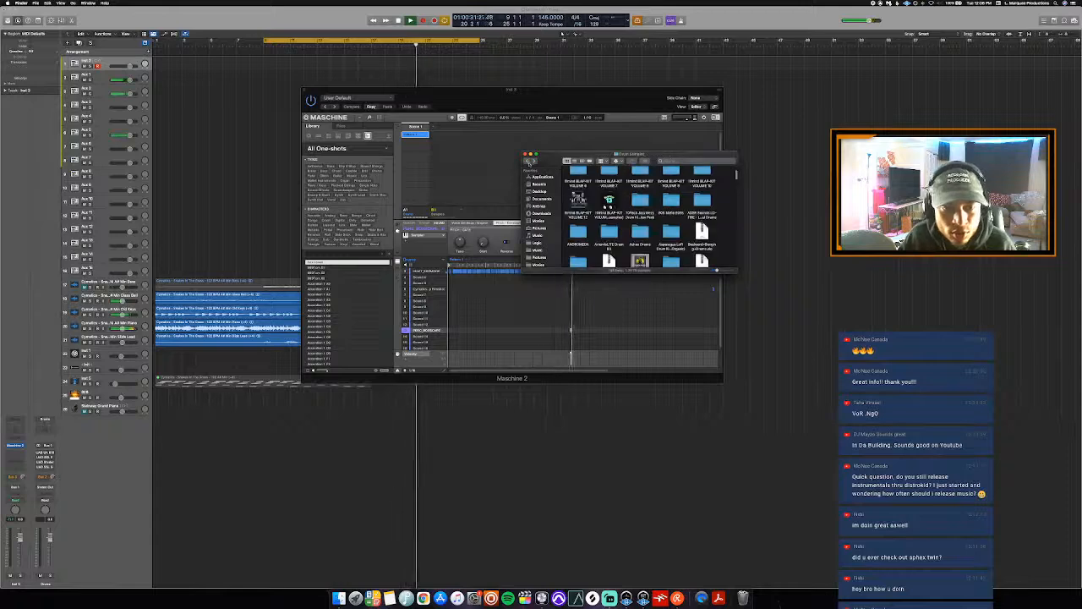
pyautogui.scroll(-3, 640, 215)
pyautogui.scroll(-2, 635, 227)
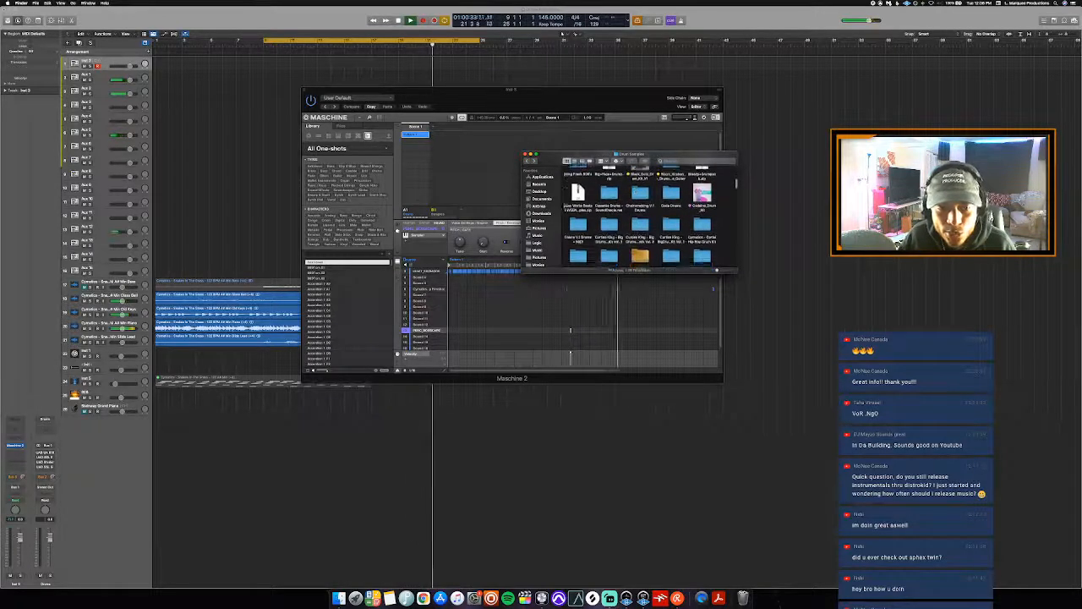
pyautogui.scroll(-2, 634, 227)
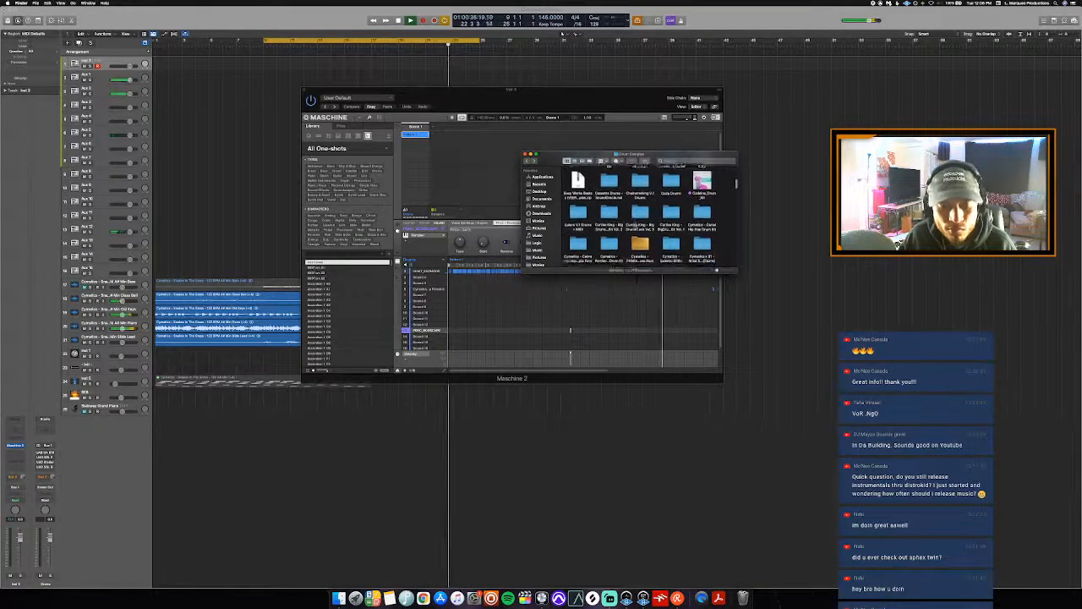
pyautogui.scroll(-3, 635, 226)
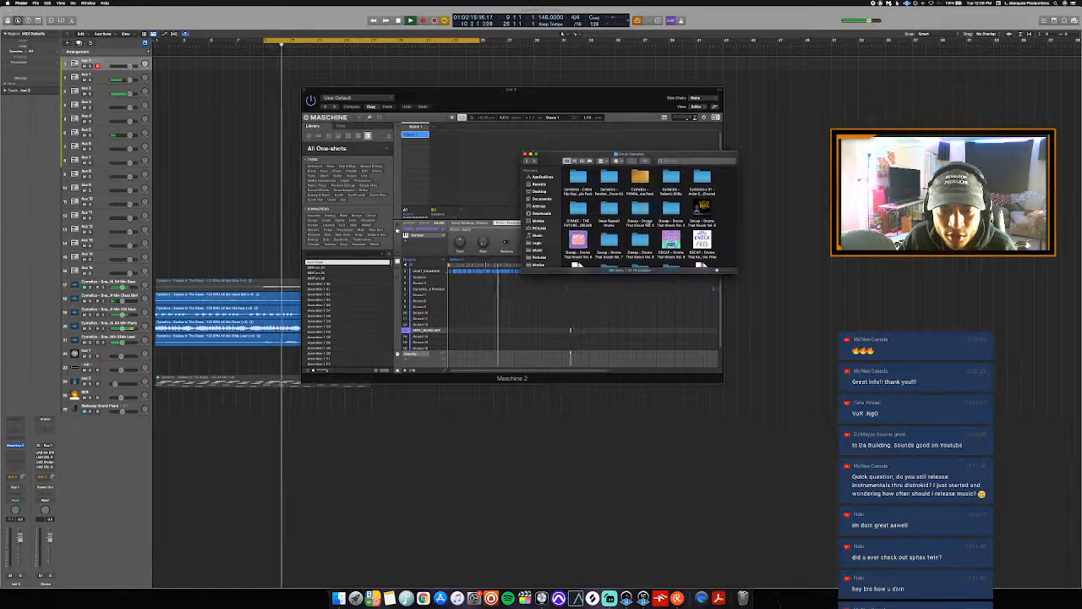
pyautogui.scroll(2, 644, 223)
pyautogui.scroll(2, 649, 222)
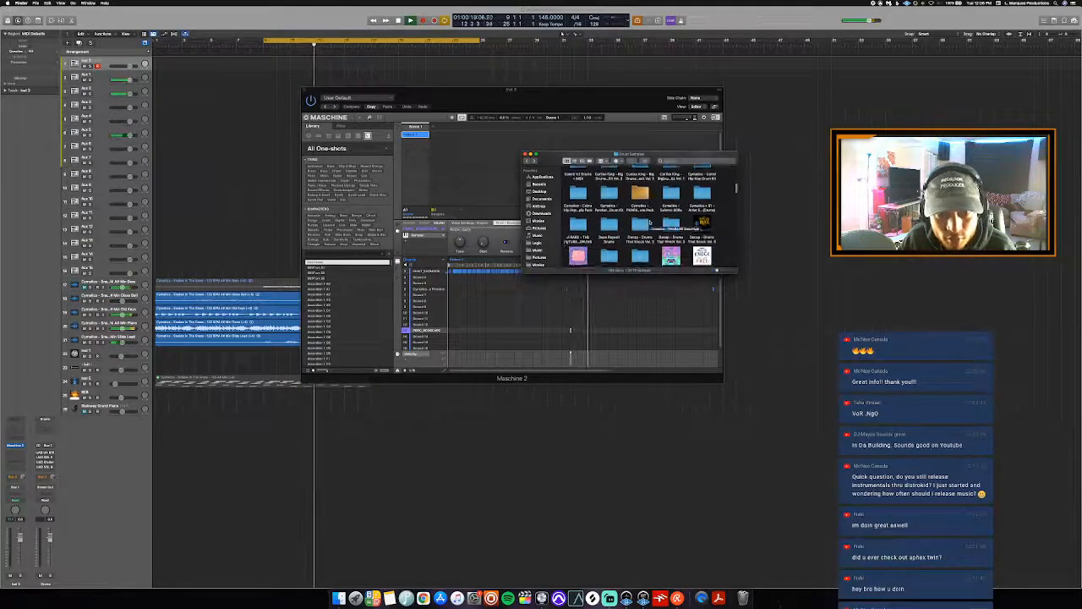
pyautogui.scroll(-2, 649, 222)
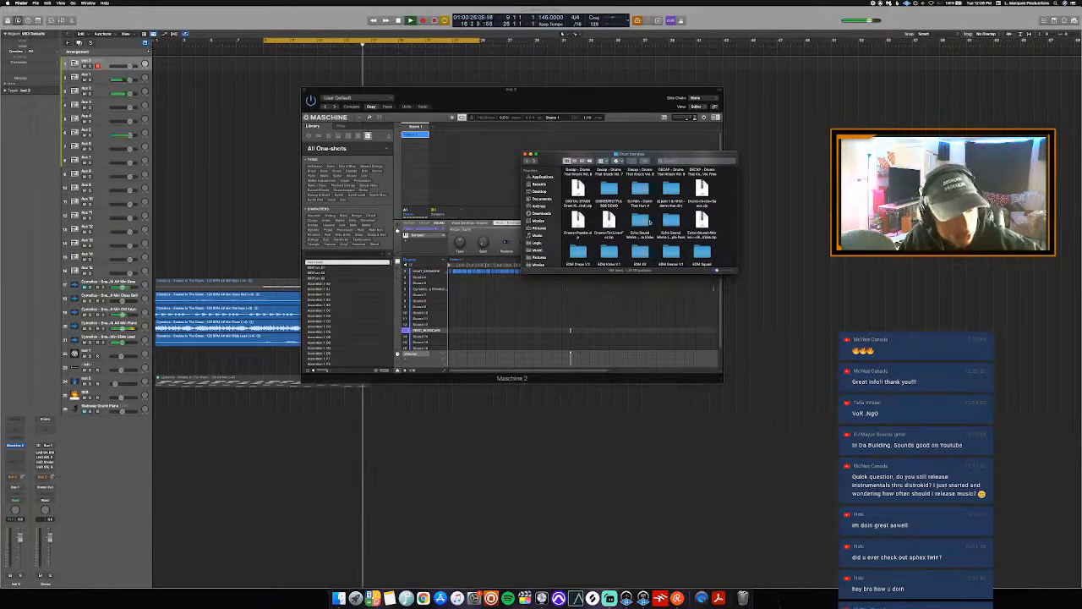
pyautogui.scroll(-1, 639, 222)
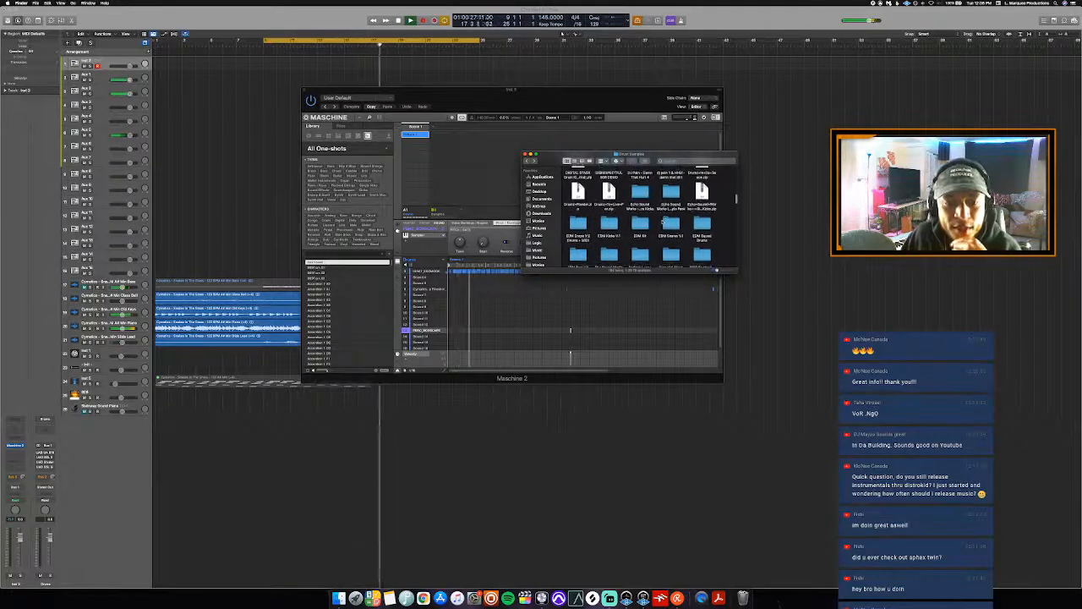
pyautogui.scroll(-1, 663, 221)
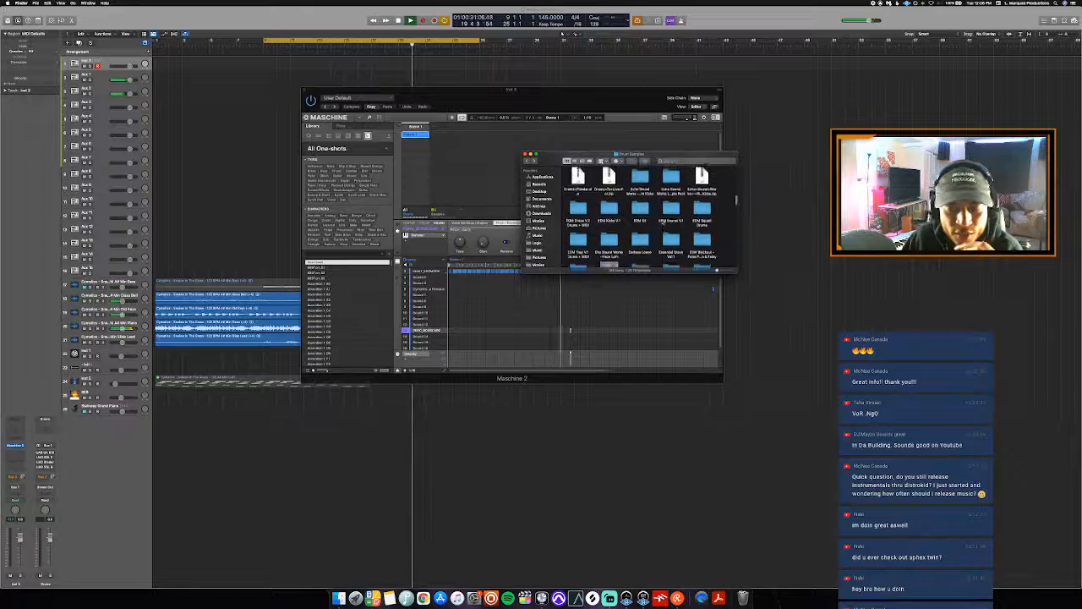
pyautogui.scroll(-3, 639, 215)
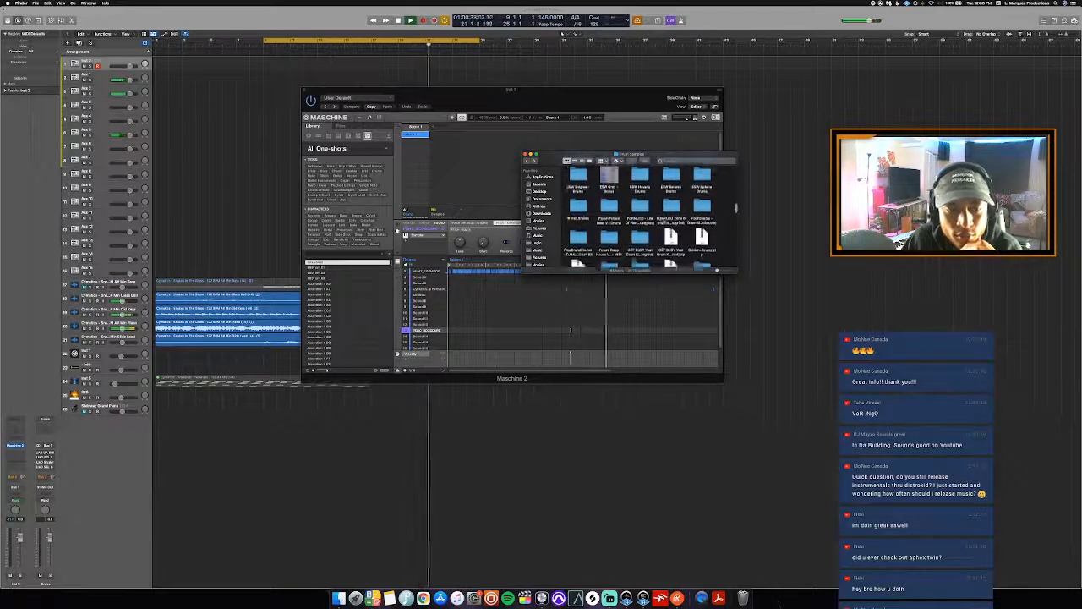
pyautogui.scroll(-2, 640, 215)
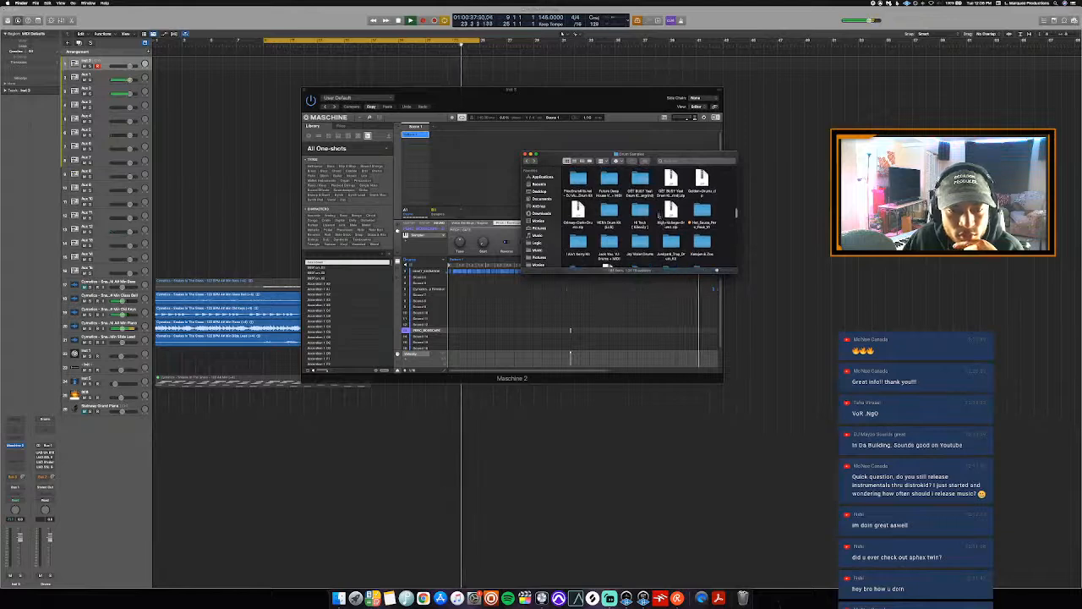
pyautogui.scroll(5, 655, 211)
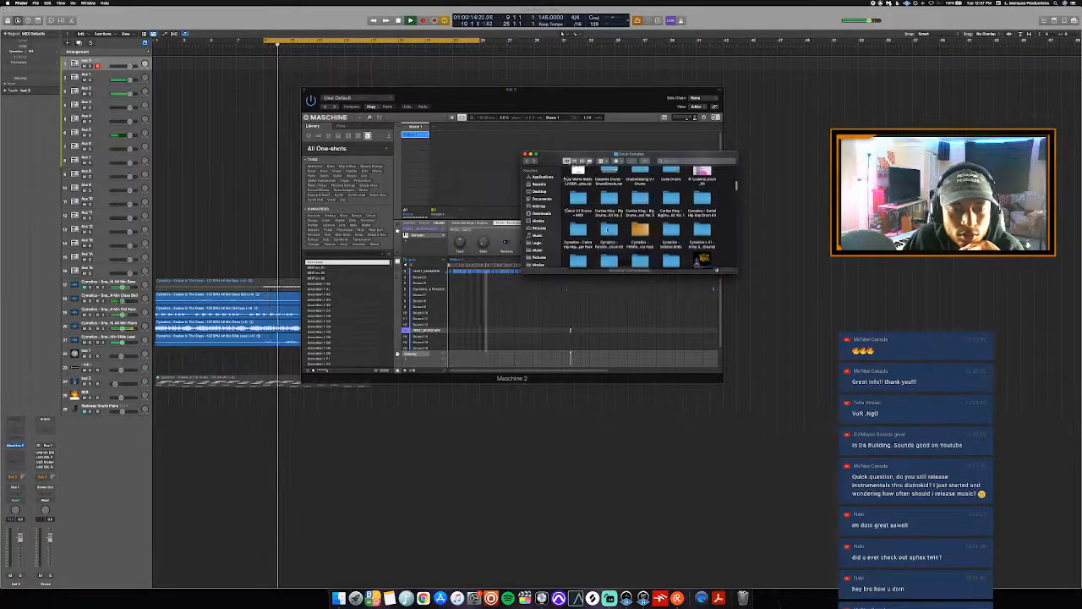
pyautogui.scroll(-10, 649, 229)
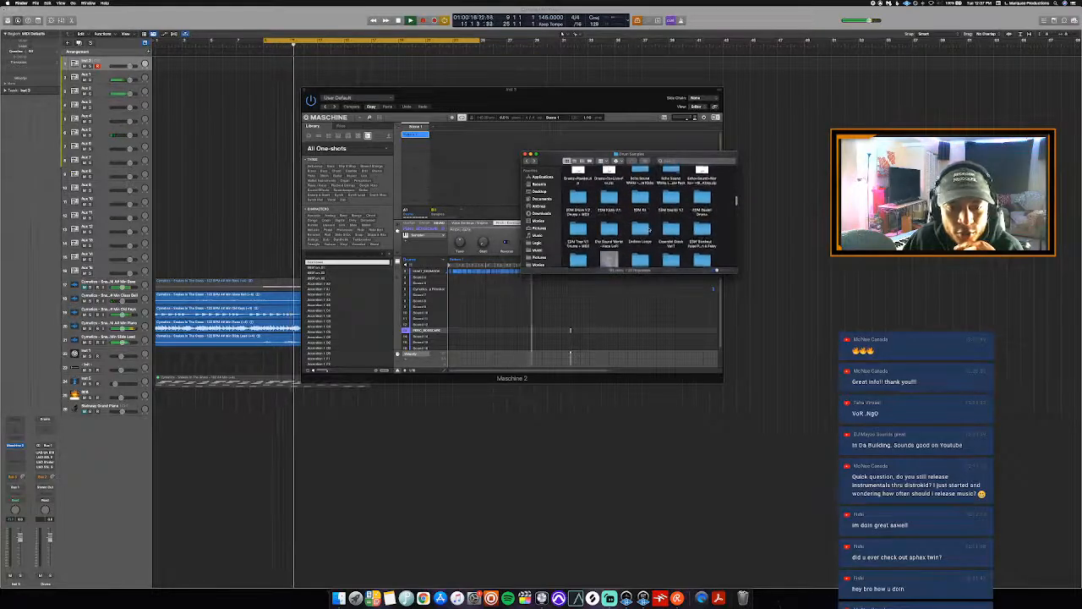
pyautogui.scroll(-10, 649, 230)
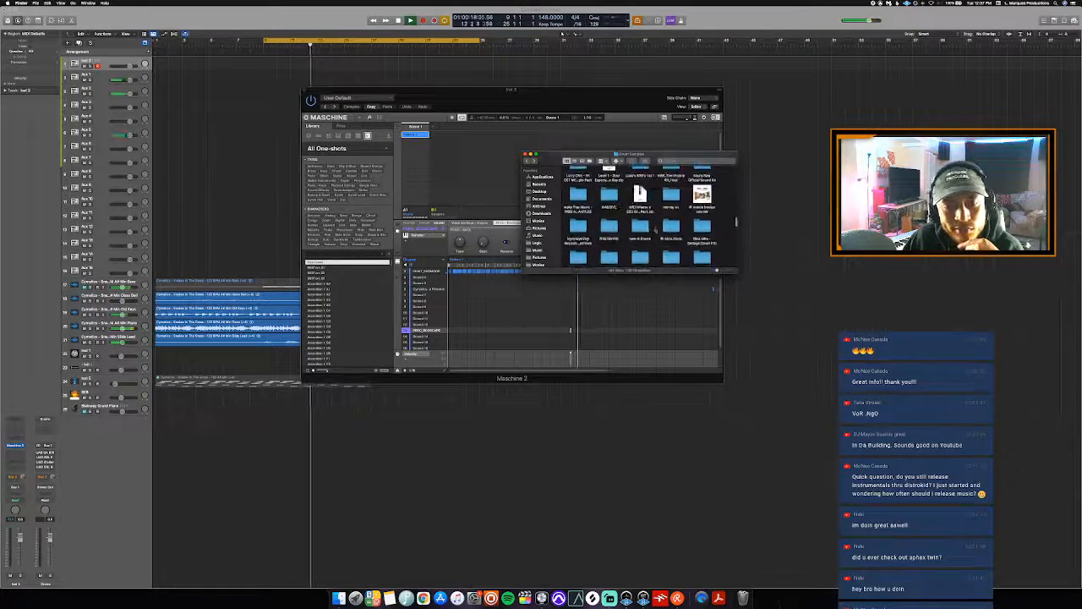
# - Open a drum kit's sound folder, check the samples in its feel good subfolder, and go back to the subfolder list
pyautogui.doubleClick(701, 194)
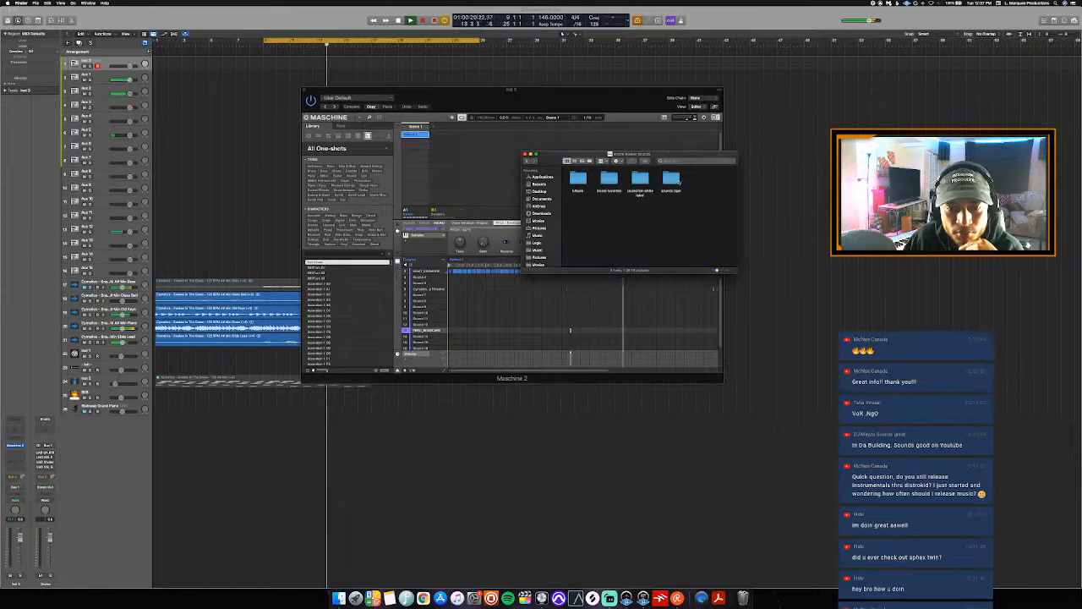
pyautogui.doubleClick(672, 179)
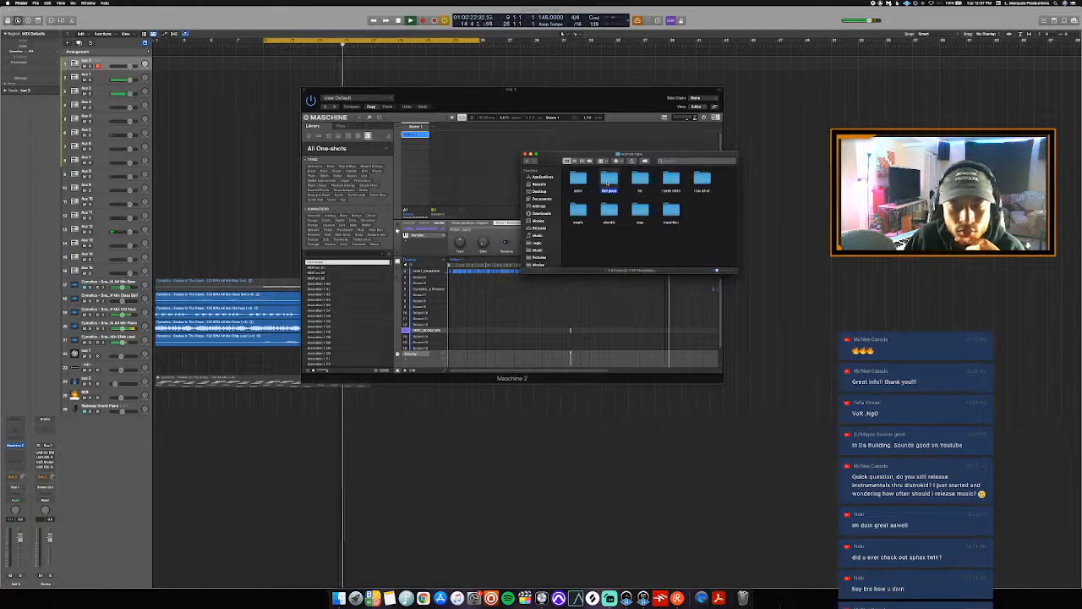
pyautogui.doubleClick(608, 179)
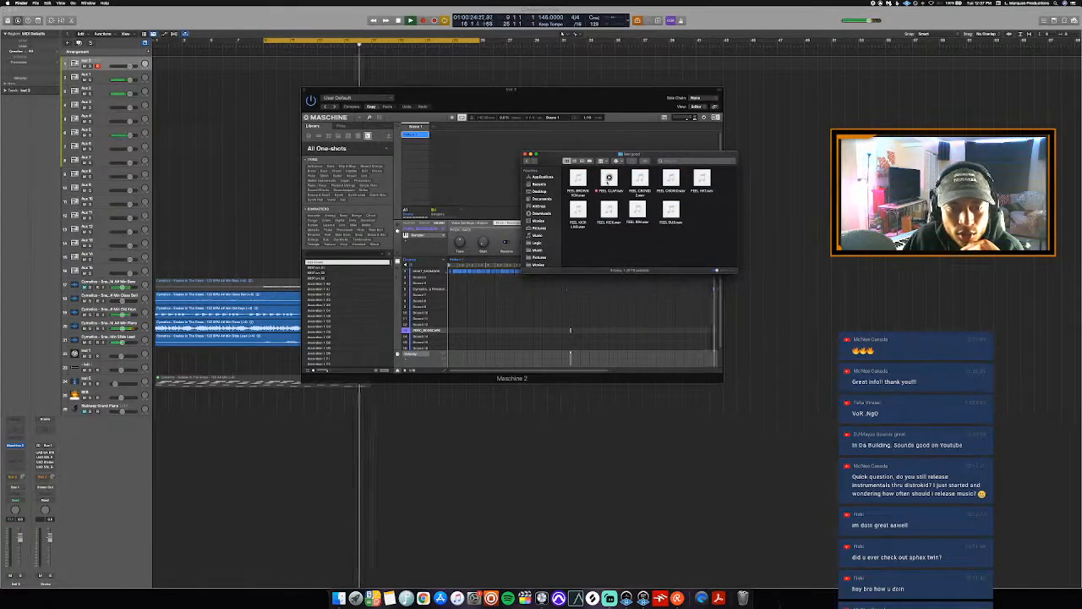
pyautogui.click(527, 161)
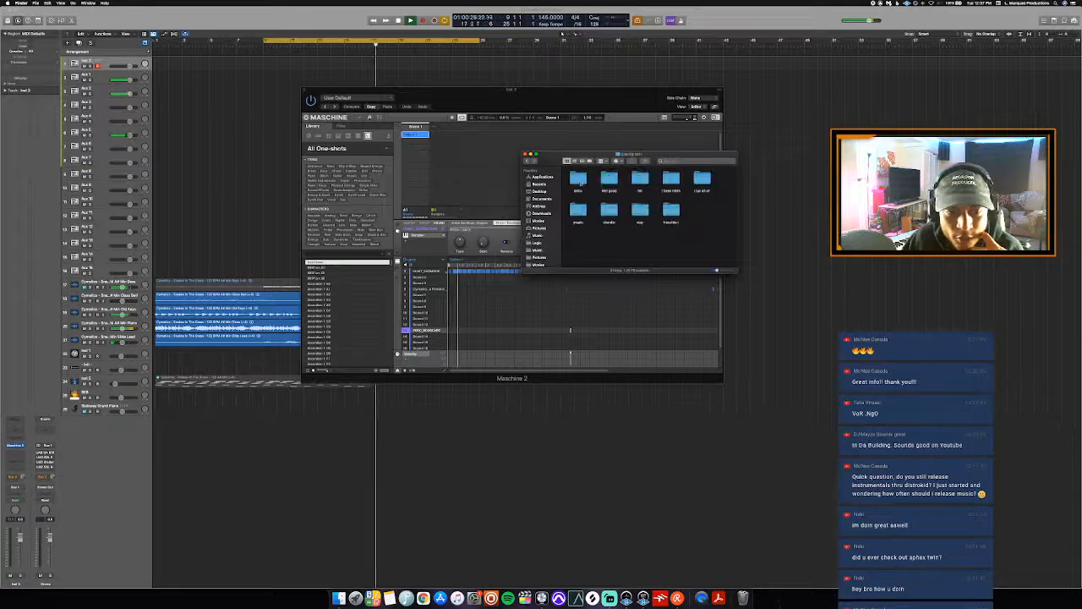
# - Open the astro subfolder and preview the ASTRO OPEN HAT and ASTRO OP1 PERC samples
pyautogui.doubleClick(577, 179)
pyautogui.scroll(-3, 592, 186)
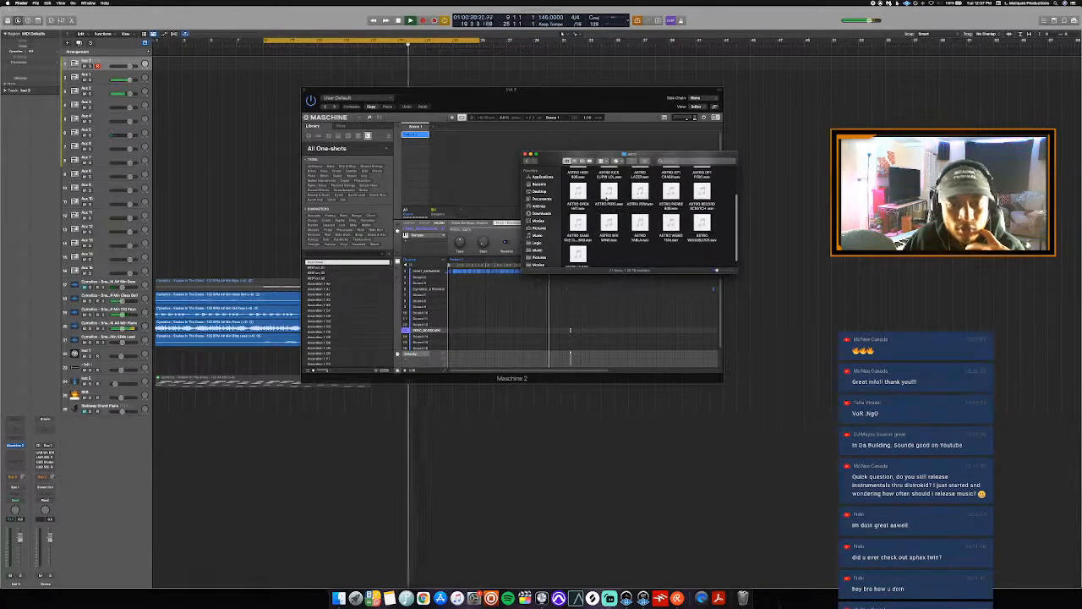
pyautogui.scroll(2, 592, 203)
pyautogui.click(578, 215)
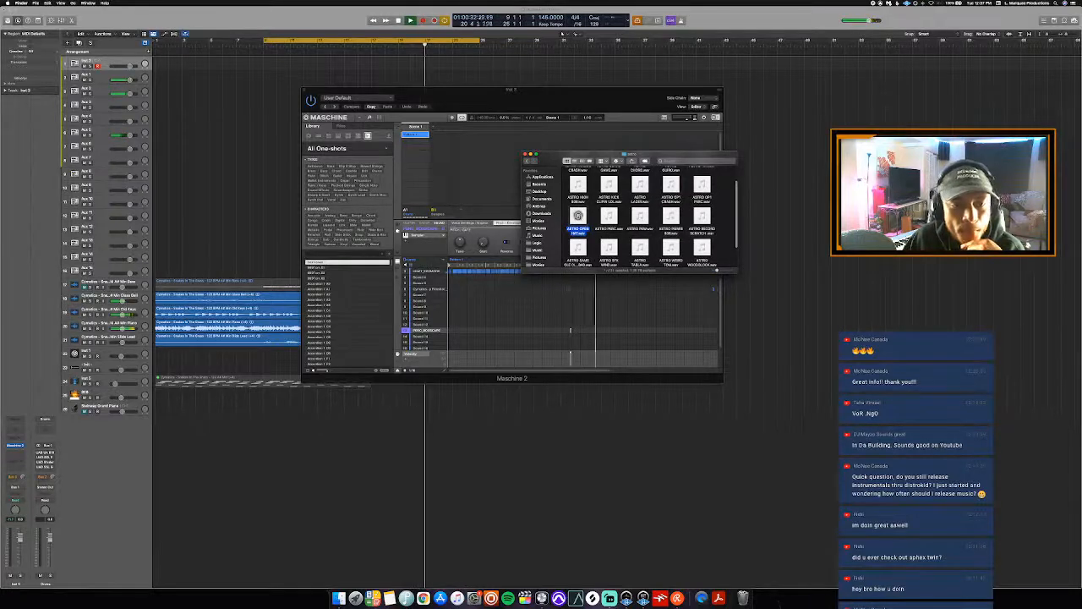
pyautogui.click(702, 186)
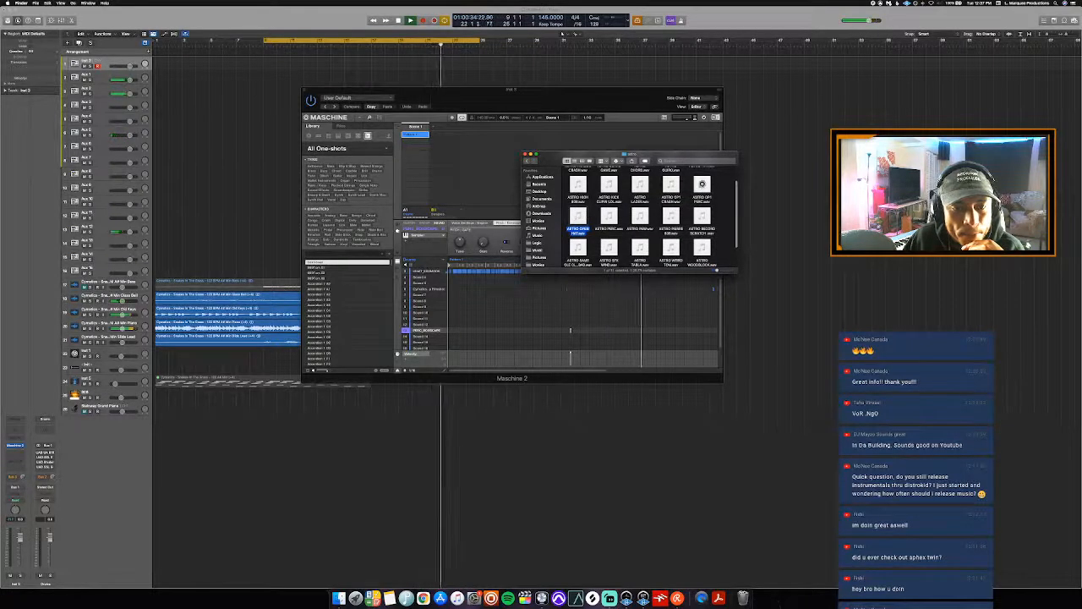
# - Switch to the subfolder with the LUV samples, preview its hats, and load LUV OPEN HAT onto Sound 4
pyautogui.click(527, 161)
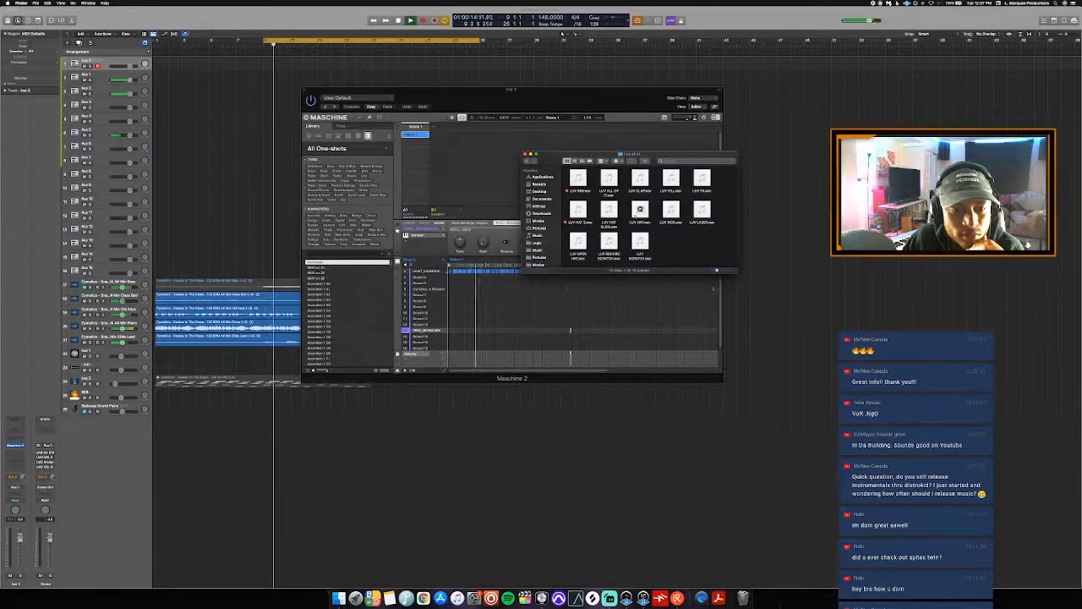
pyautogui.click(578, 209)
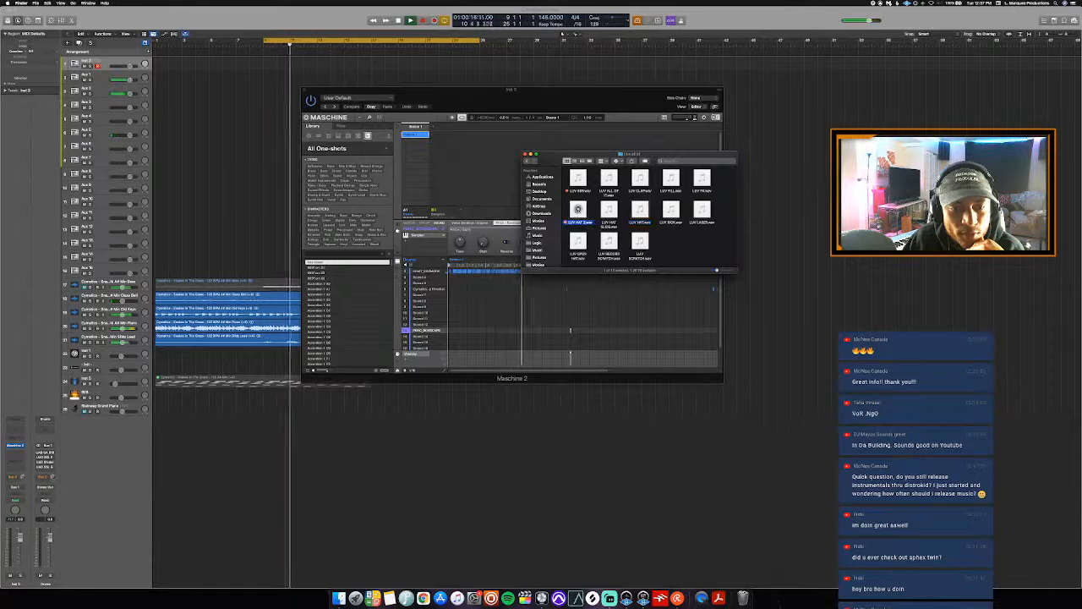
pyautogui.click(578, 241)
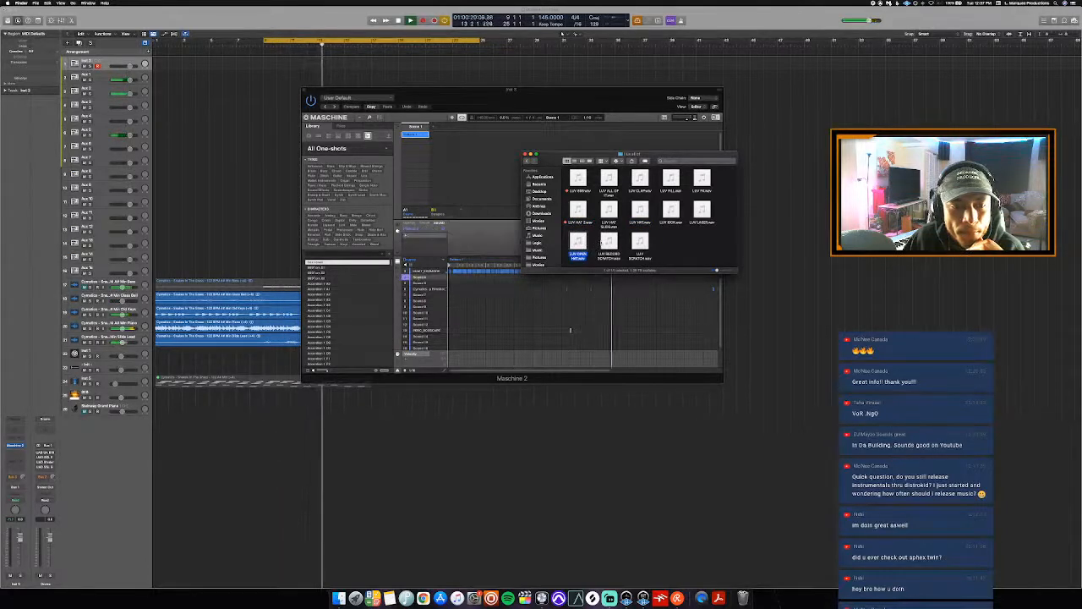
pyautogui.moveTo(594, 241); pyautogui.dragTo(432, 283)
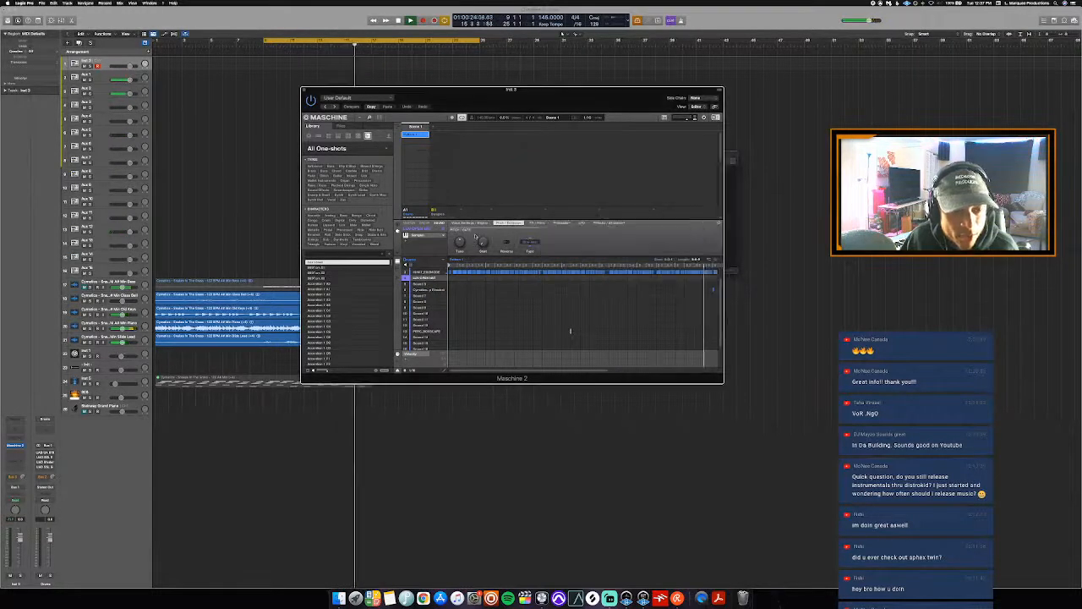
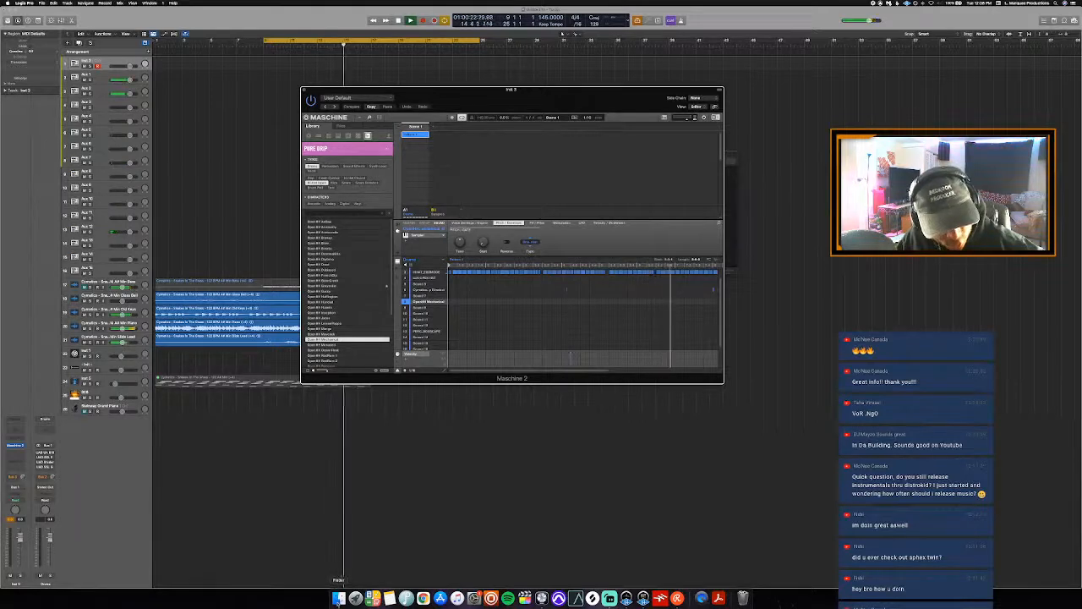
# - Go back out of the LUV samples folder in Finder and return to Logic Pro
pyautogui.click(338, 598)
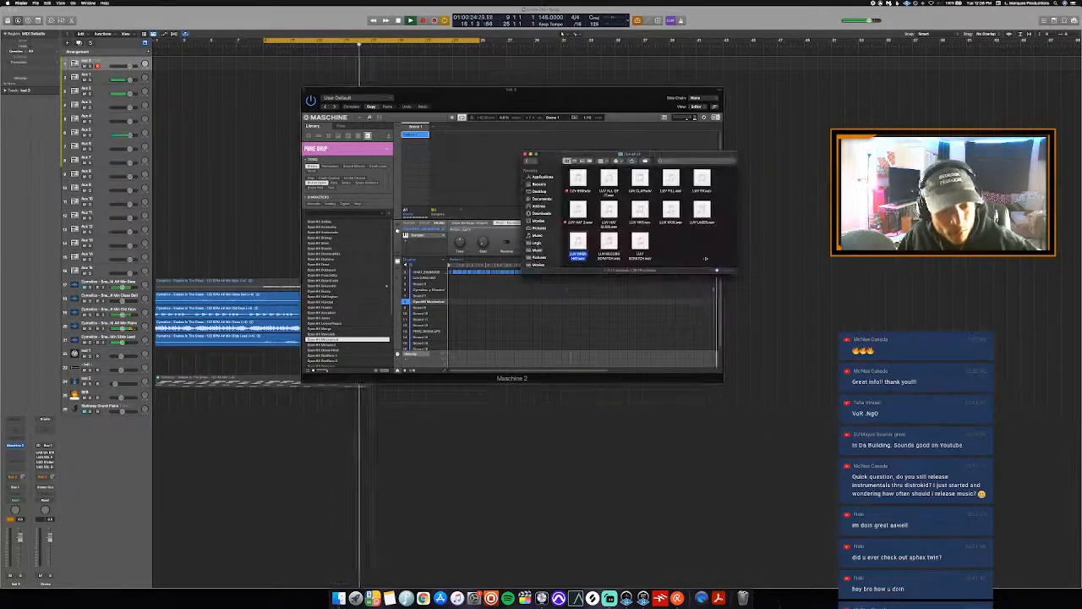
pyautogui.click(527, 160)
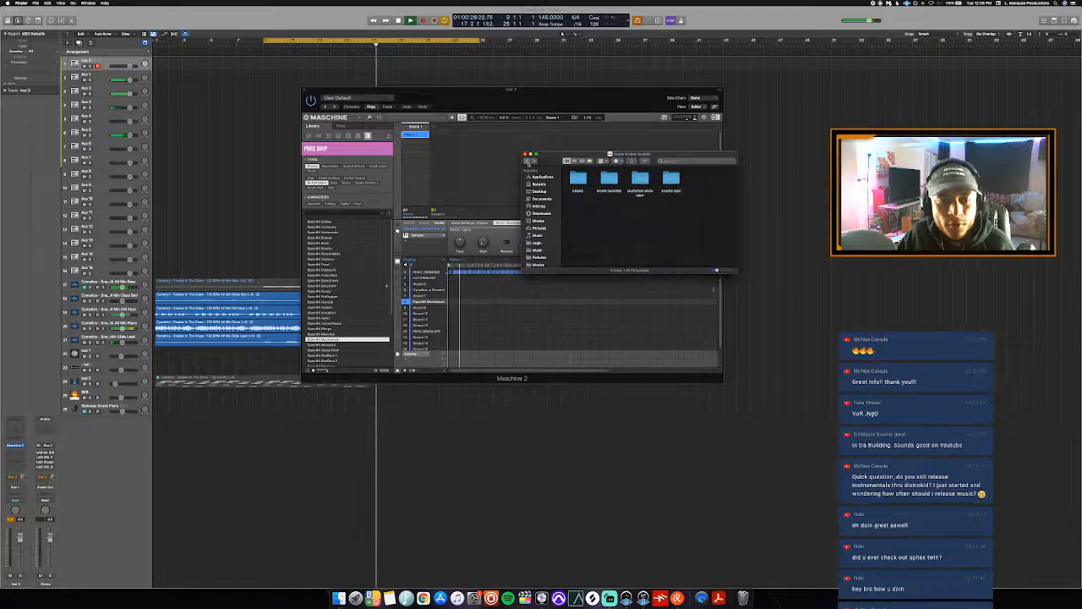
pyautogui.click(422, 80)
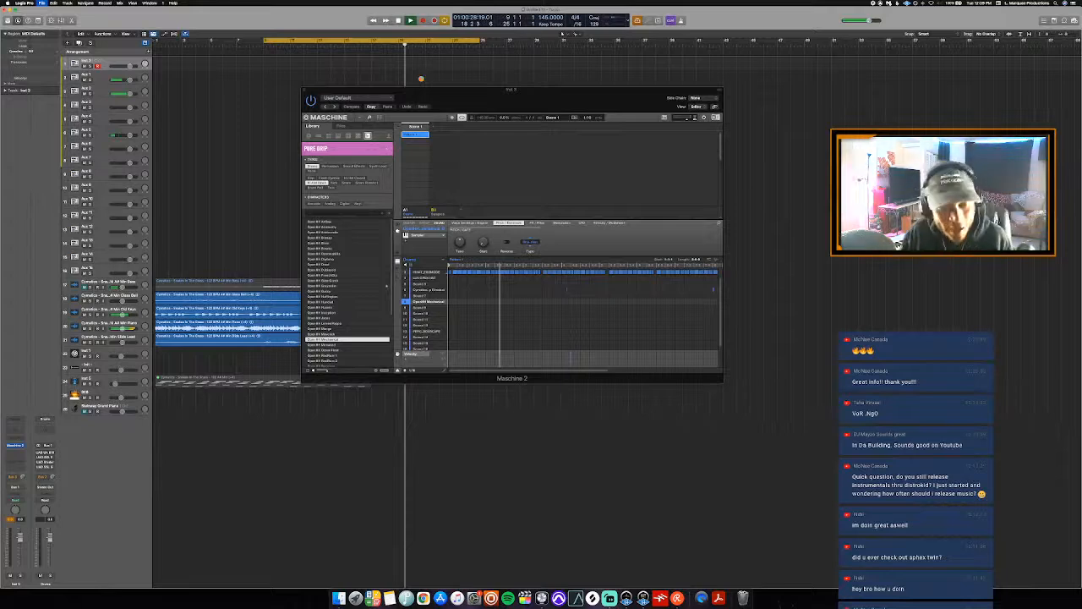
# - Save the project in the Logic folder under the name Fear No Evil
pyautogui.press('super+shift+s')
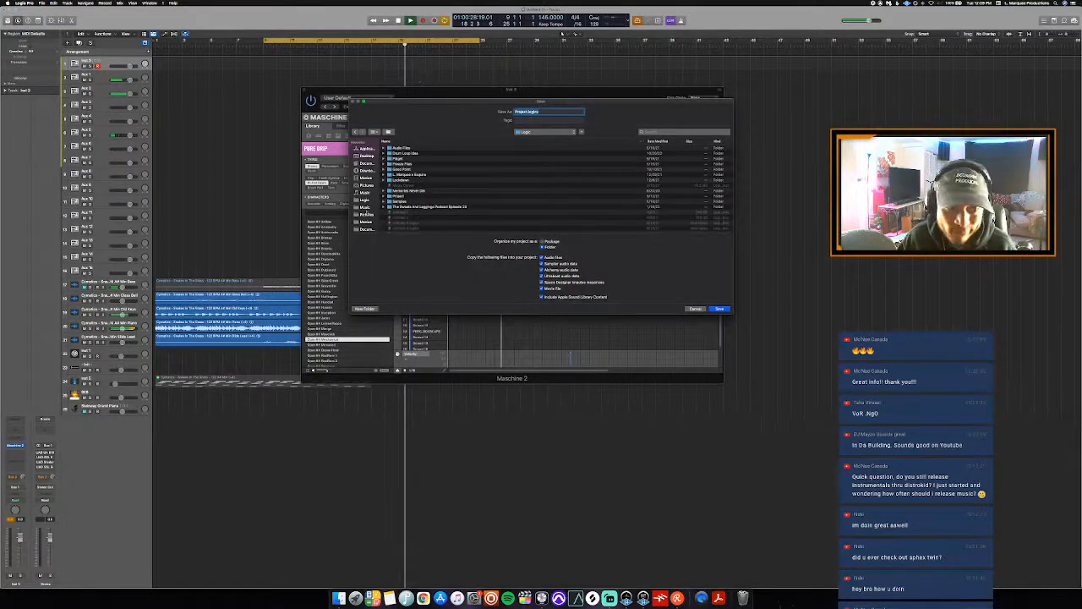
pyautogui.click(369, 201)
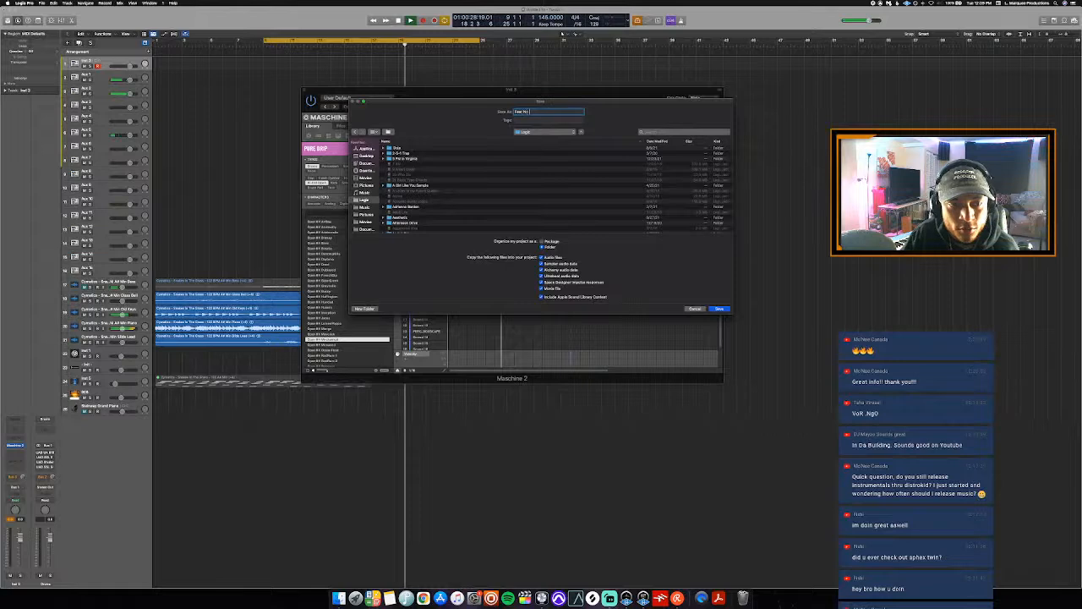
pyautogui.press('Return')
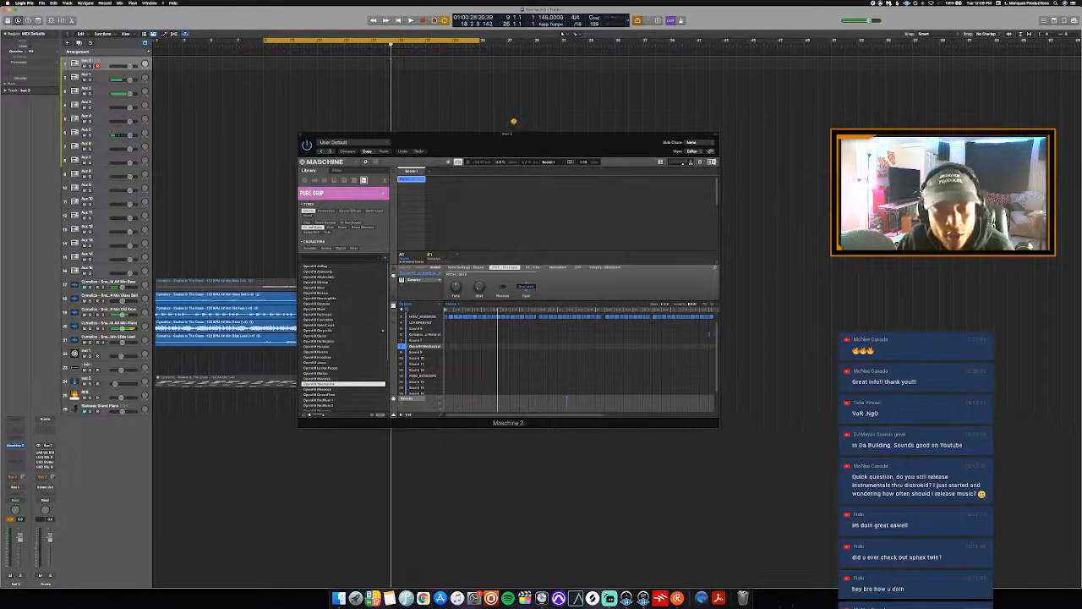
# - Reposition the Maschine 2 window over the tracks area and start playback
pyautogui.moveTo(519, 146); pyautogui.dragTo(506, 155)
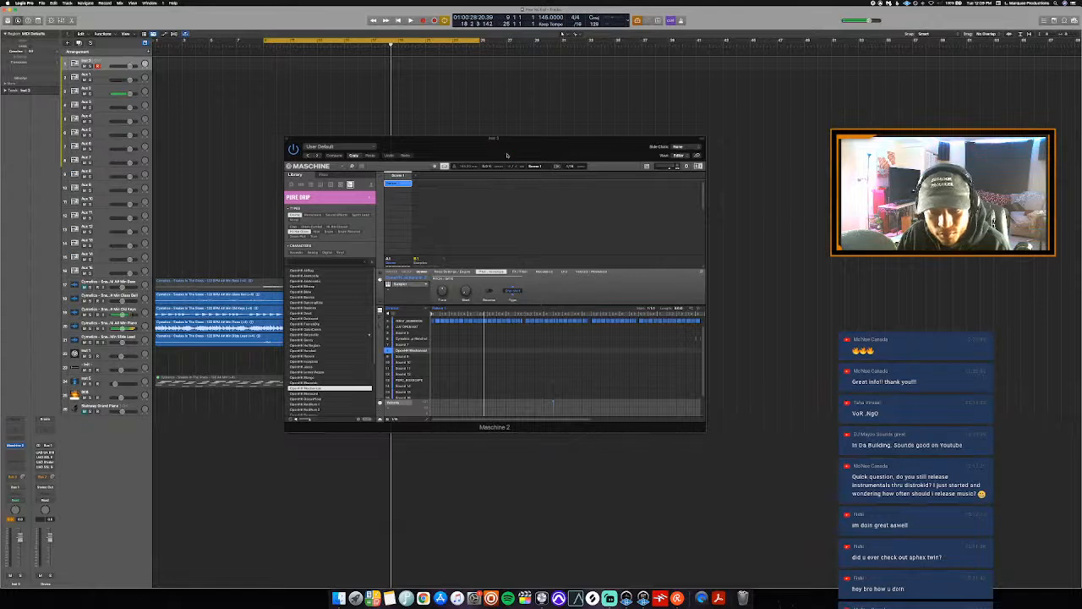
pyautogui.click(507, 155)
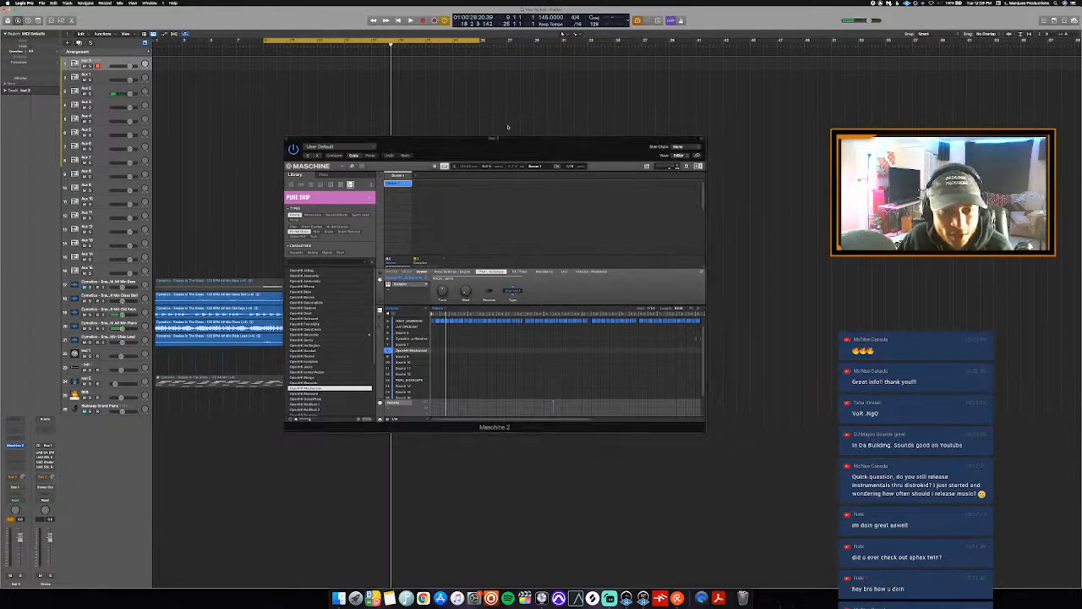
pyautogui.press('space')
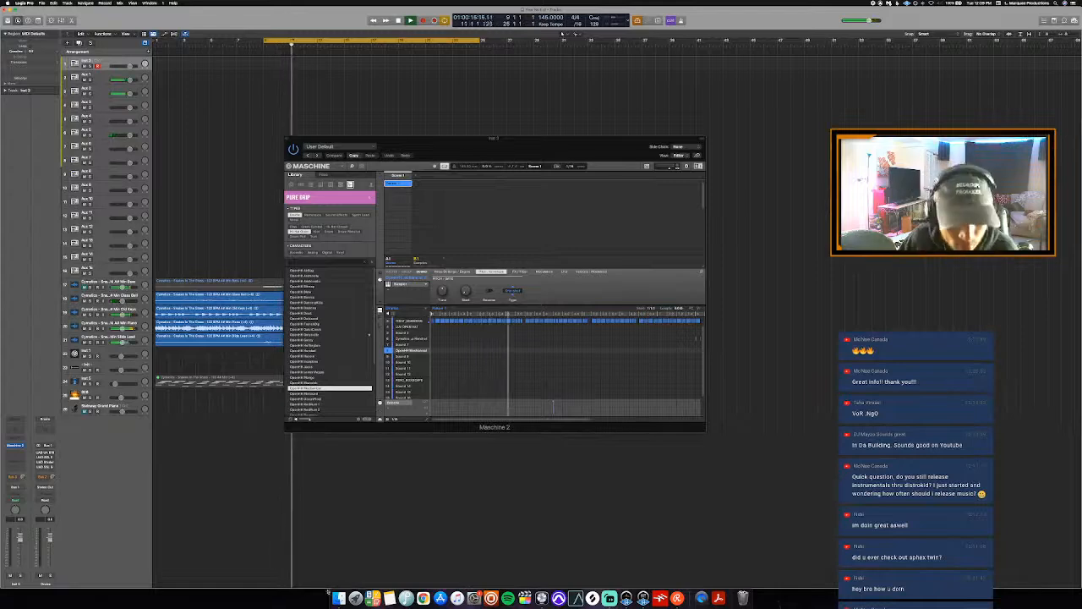
# - Switch to Finder, find the Life Of Pierre drum kit in the Drum Samples folder, and open its 808s subfolder
pyautogui.click(338, 597)
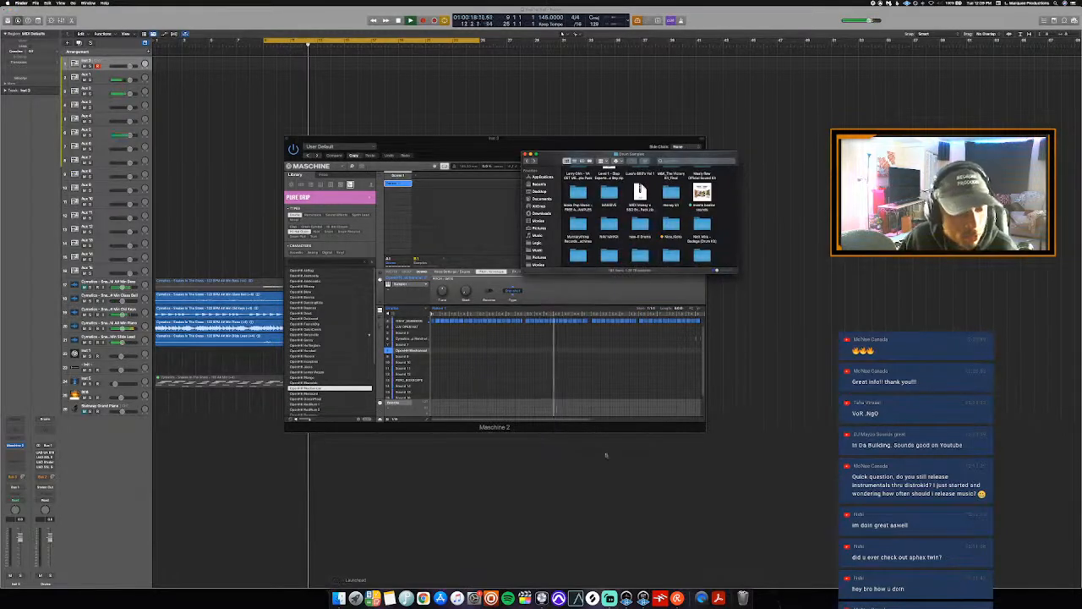
pyautogui.scroll(3, 648, 222)
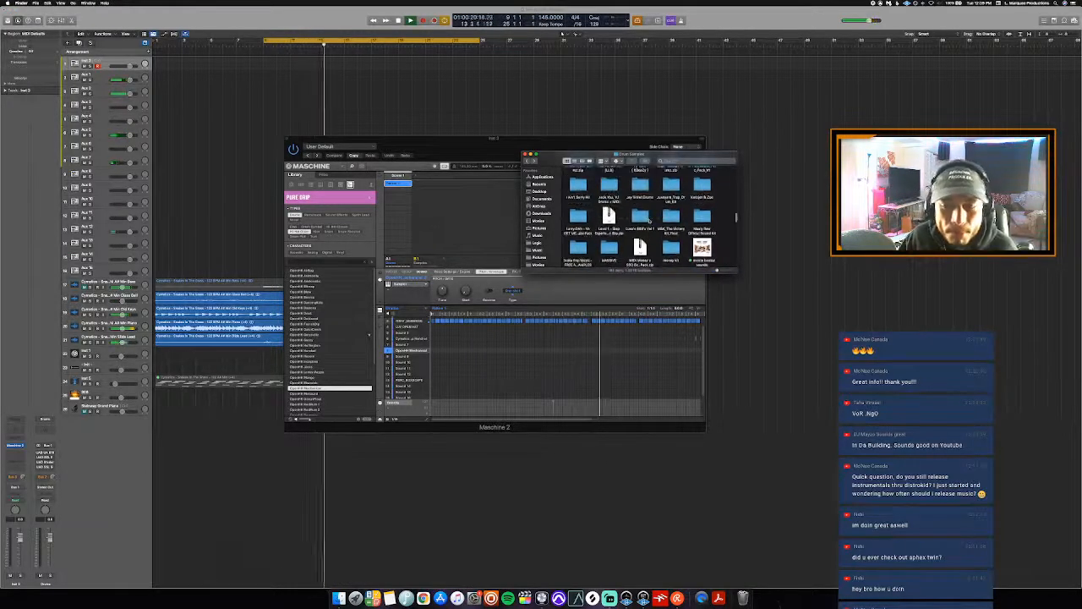
pyautogui.scroll(5, 648, 221)
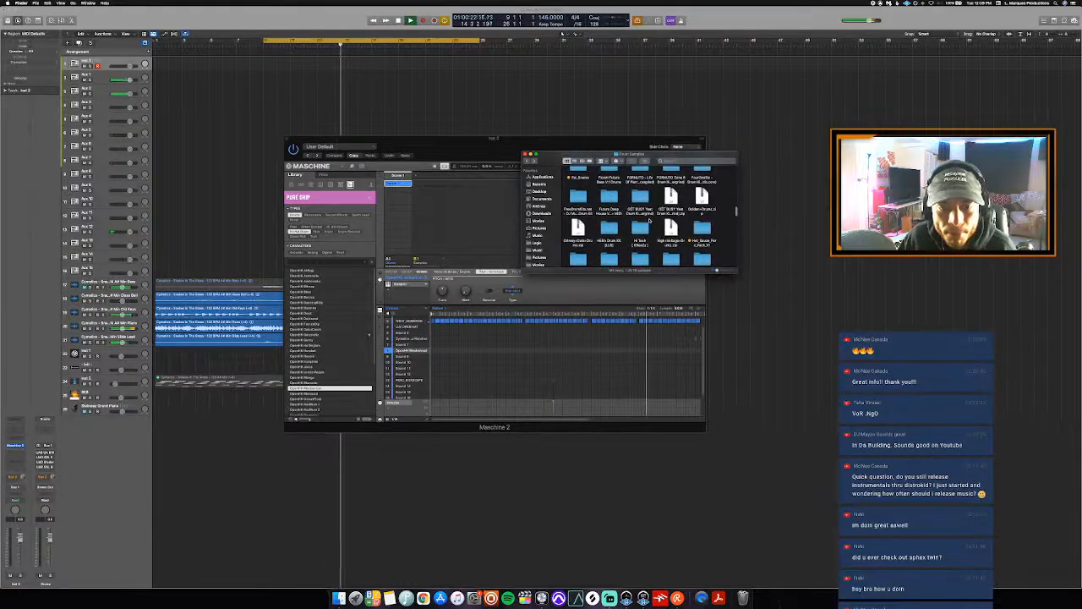
pyautogui.scroll(3, 649, 221)
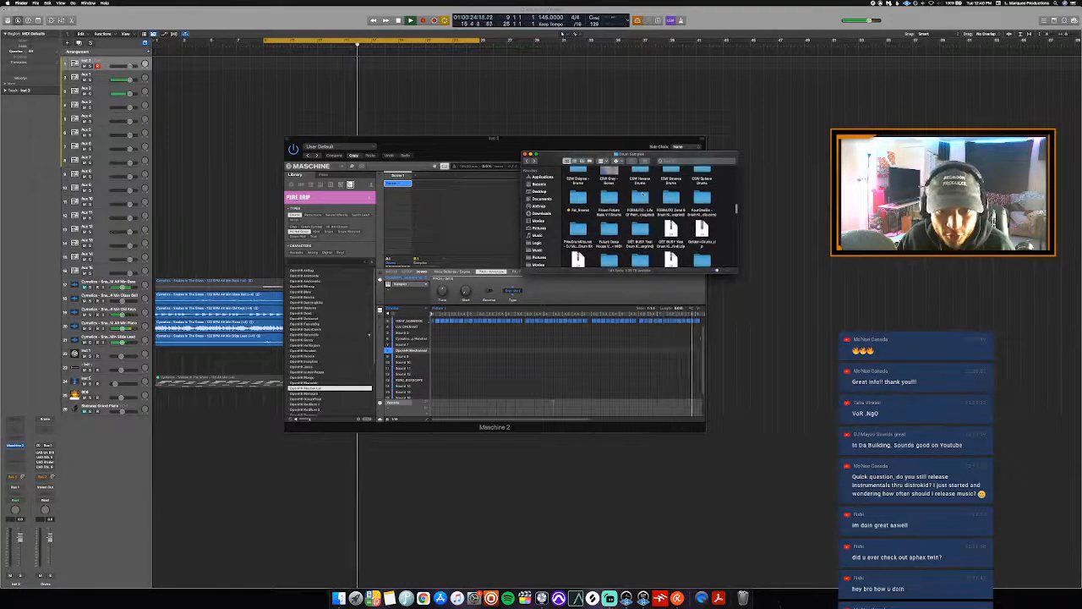
pyautogui.doubleClick(640, 197)
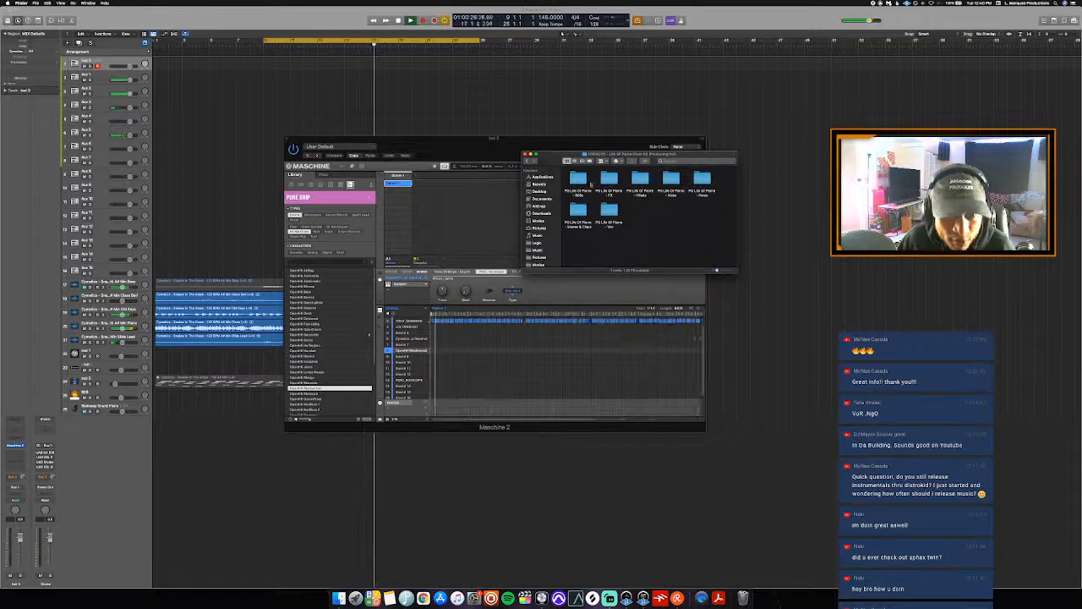
pyautogui.doubleClick(578, 180)
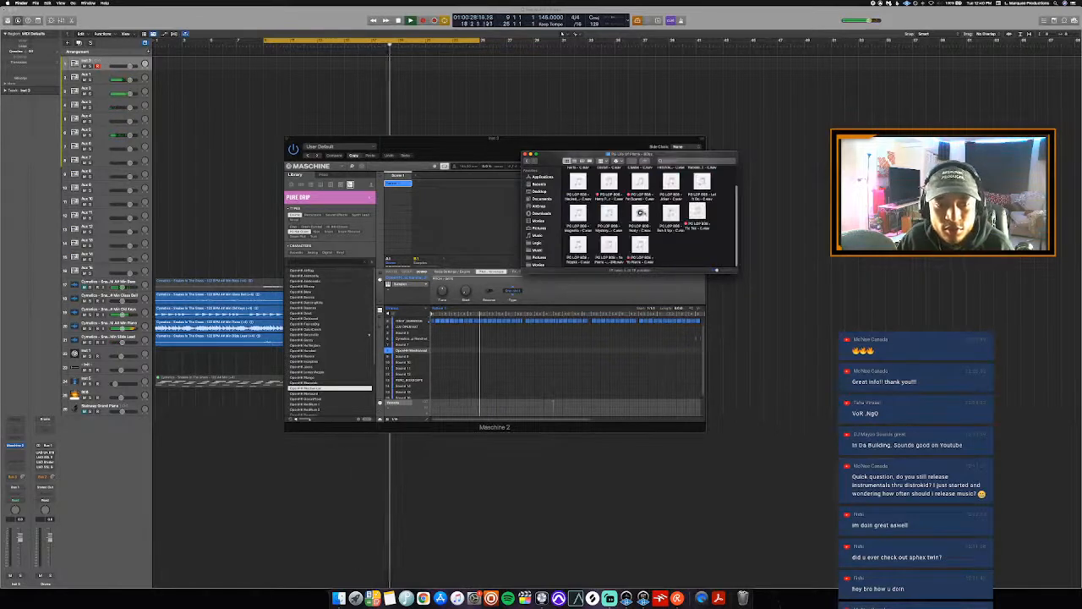
# - Preview several of the kit's 808 samples against the playing beat
pyautogui.click(697, 211)
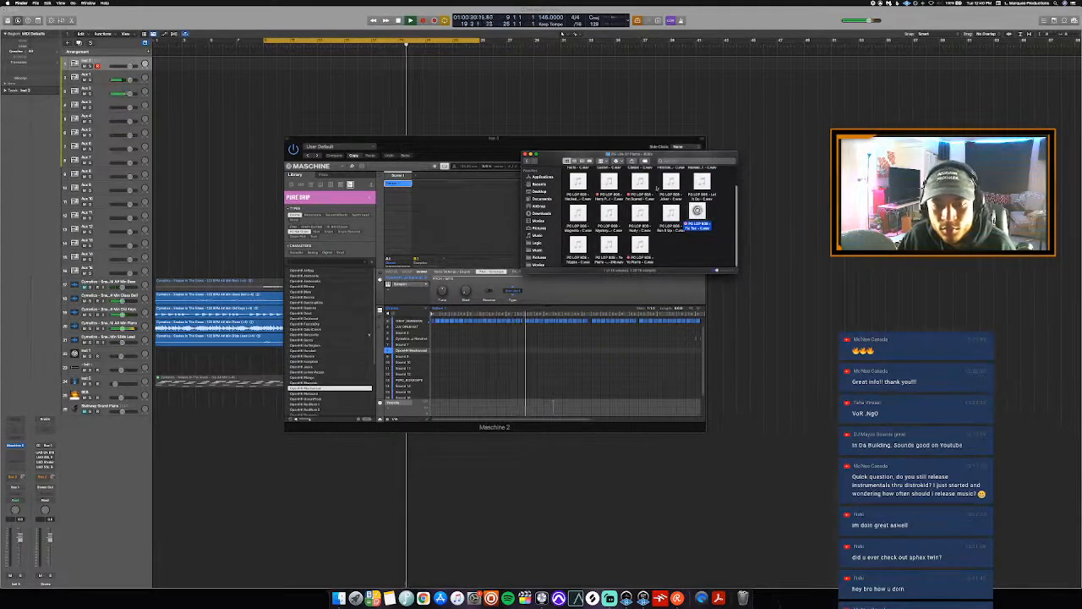
pyautogui.click(642, 182)
pyautogui.scroll(2, 651, 187)
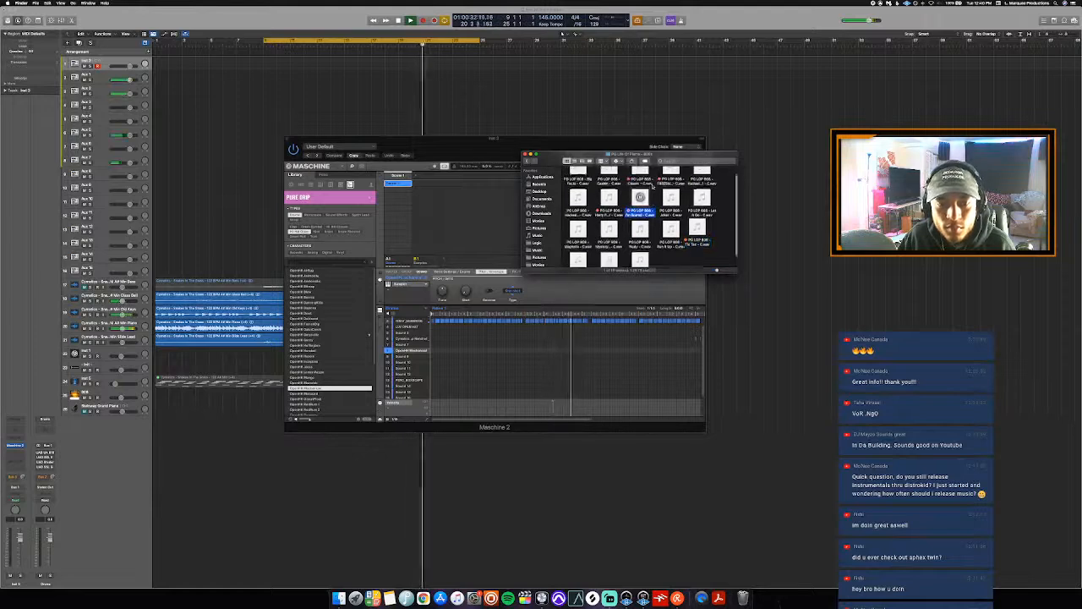
pyautogui.click(670, 176)
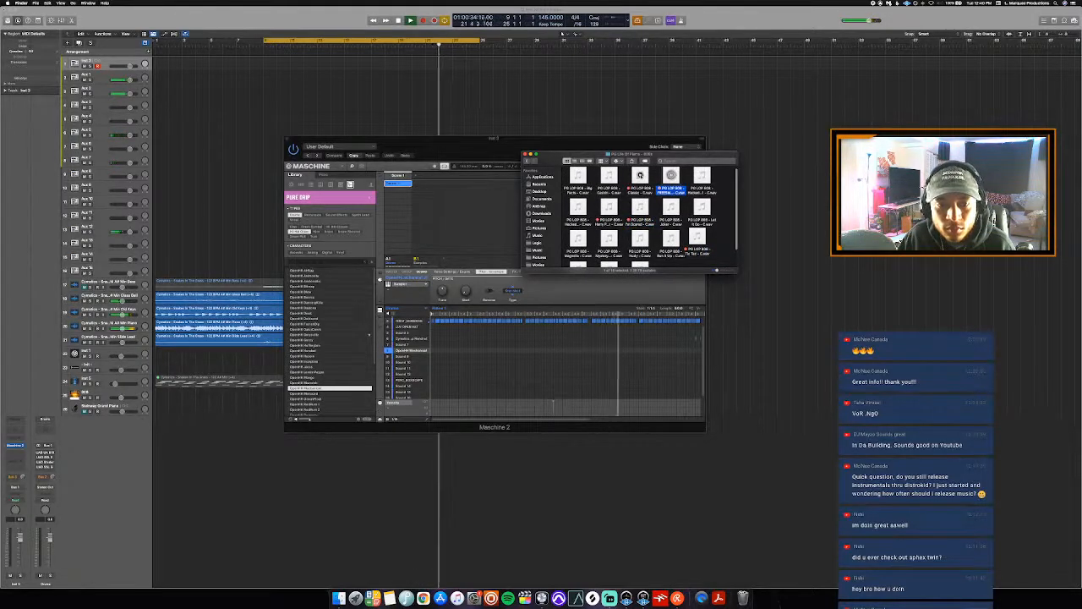
pyautogui.click(609, 207)
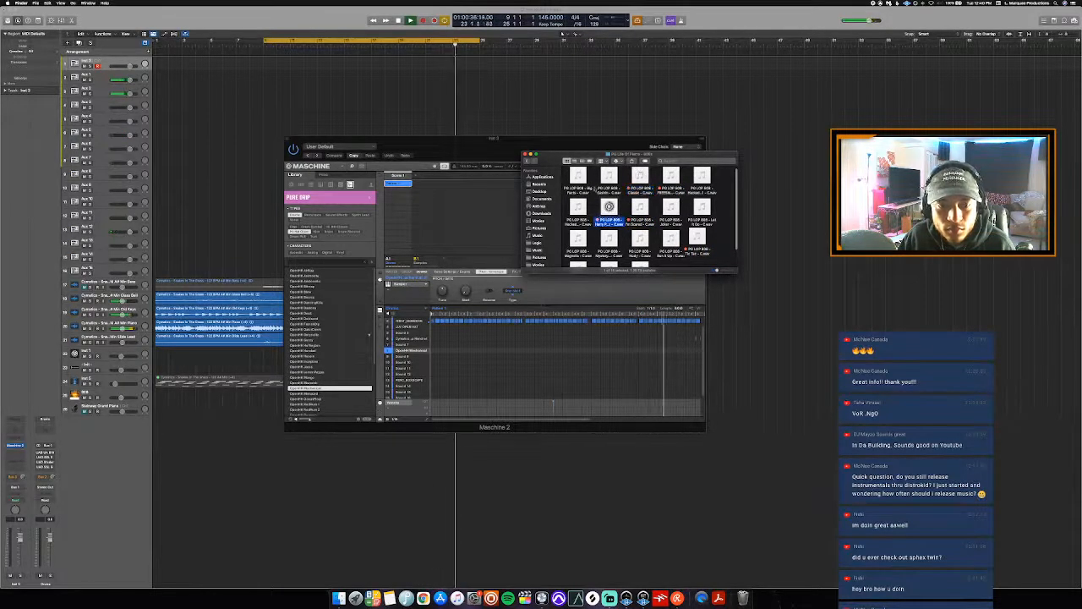
pyautogui.click(577, 176)
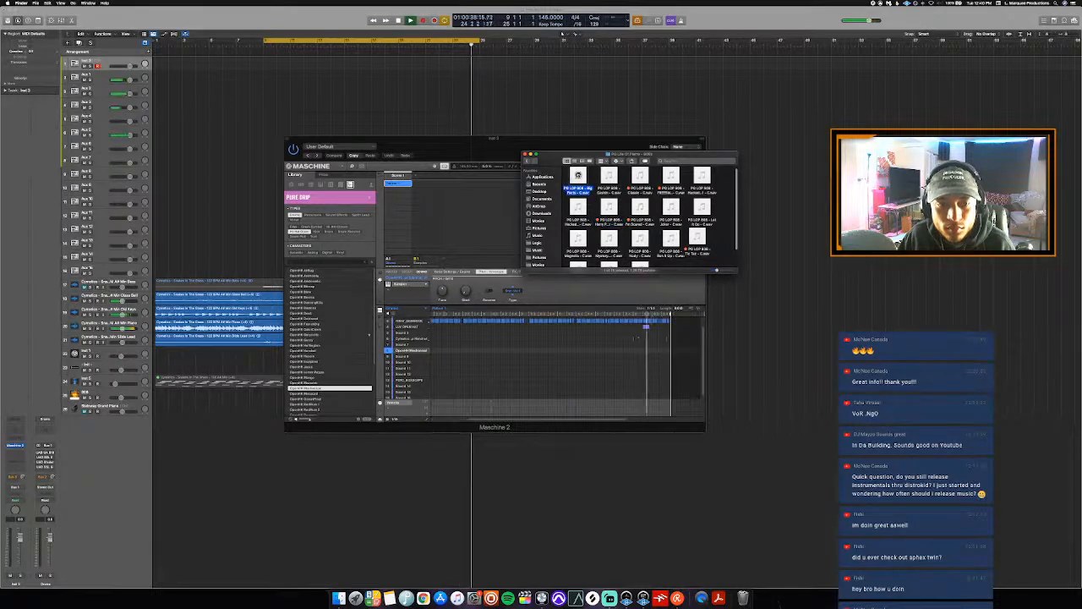
pyautogui.scroll(-2, 710, 249)
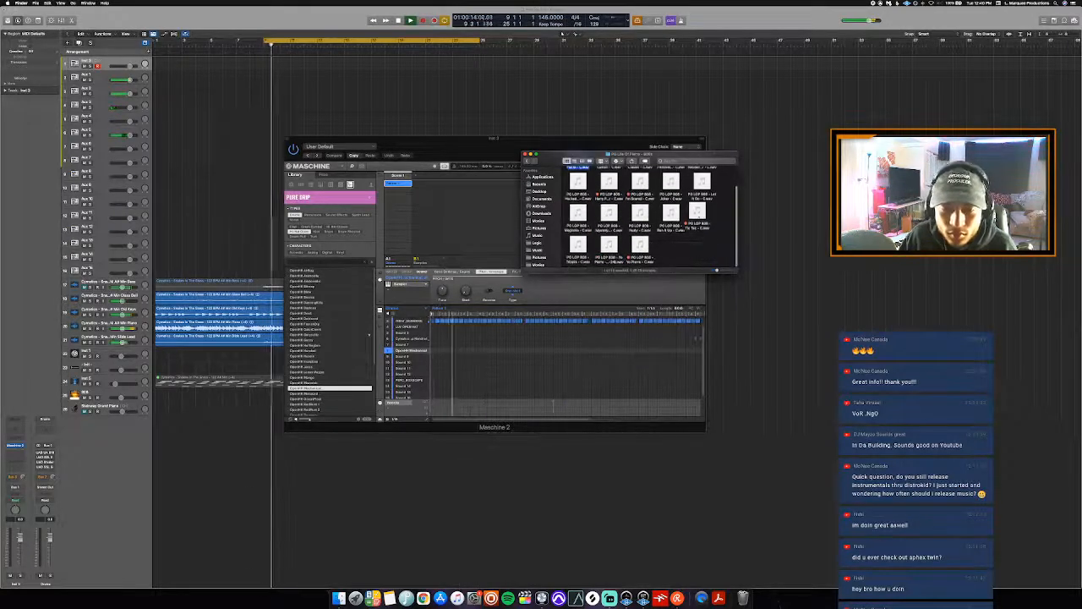
# - Load the PG LOP 808 Tic Tac sample into Quick Sampler on a new track below the existing tracks
pyautogui.click(697, 211)
pyautogui.moveTo(697, 212); pyautogui.dragTo(96, 435)
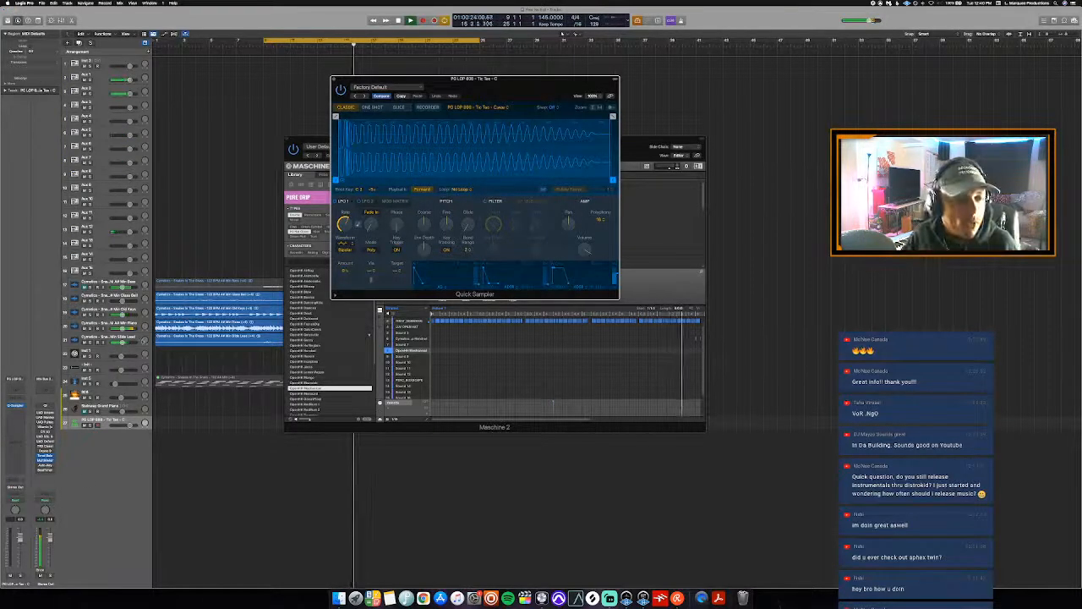
pyautogui.click(240, 300)
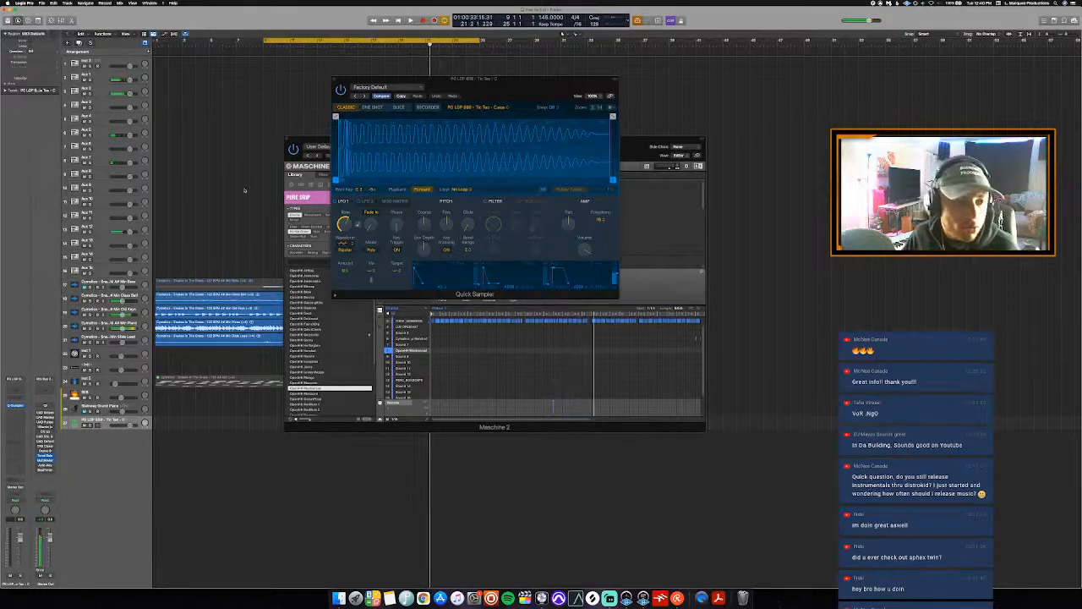
# - Return the playhead to the project start and set the project key to C minor
pyautogui.press('Return')
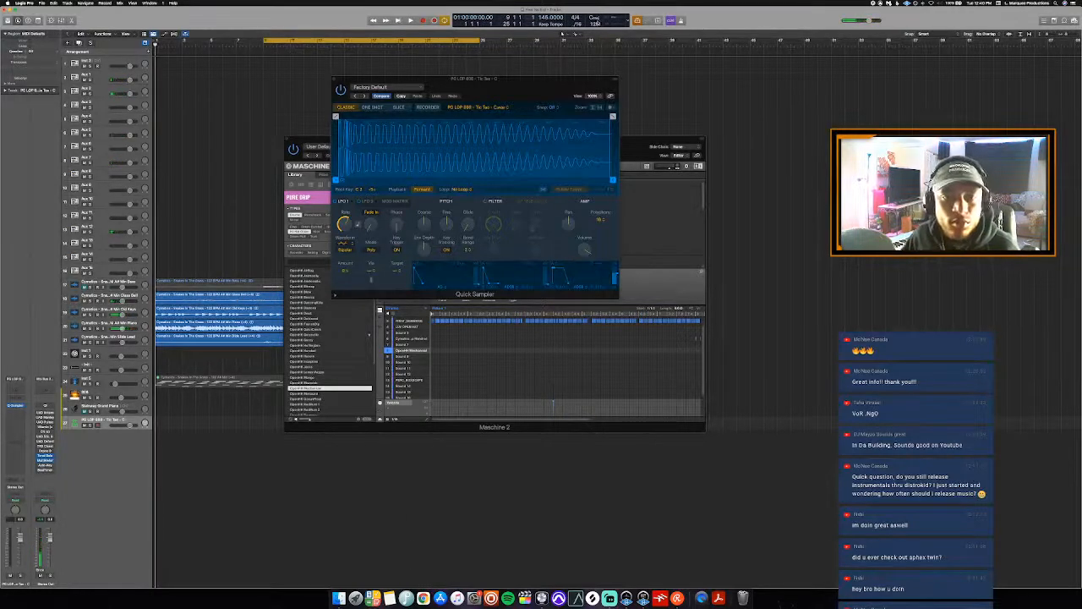
pyautogui.click(595, 18)
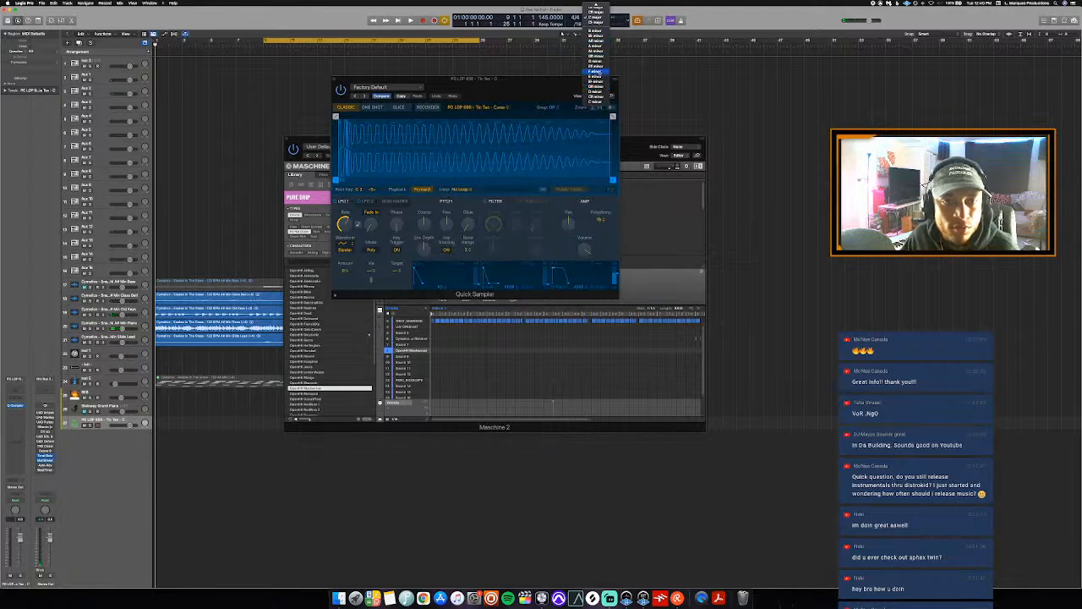
pyautogui.click(598, 103)
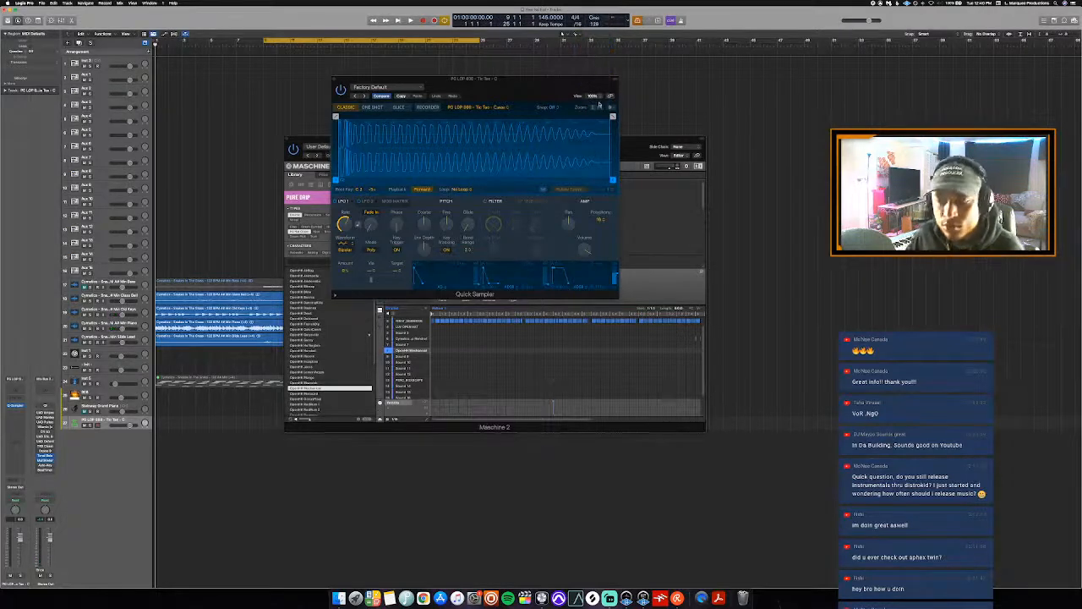
# - Start playback and set the Tic Tac 808's polyphony to Mono in Quick Sampler
pyautogui.press('space')
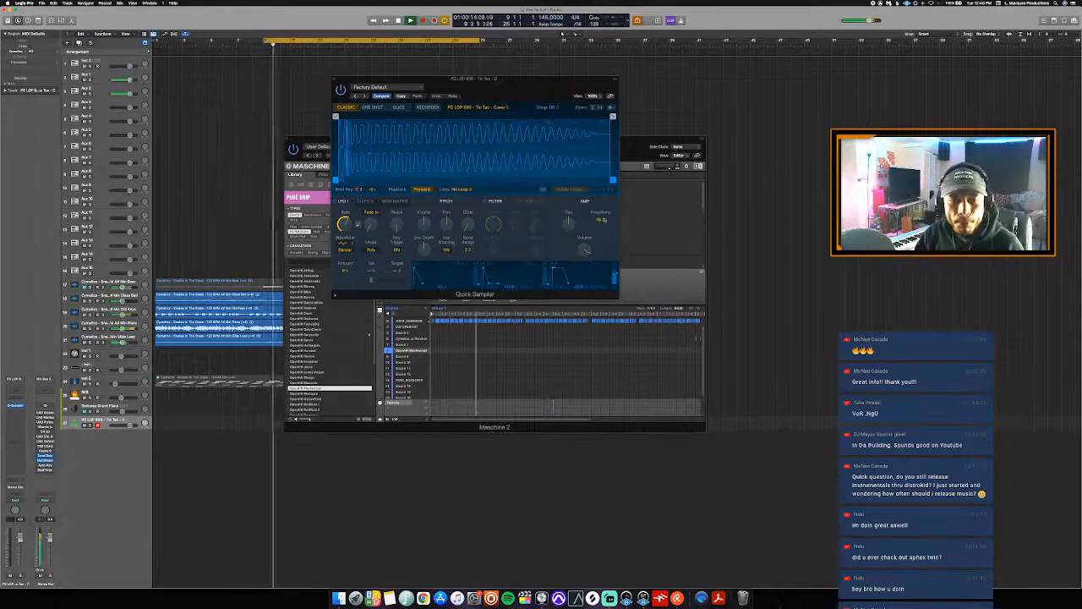
pyautogui.click(606, 174)
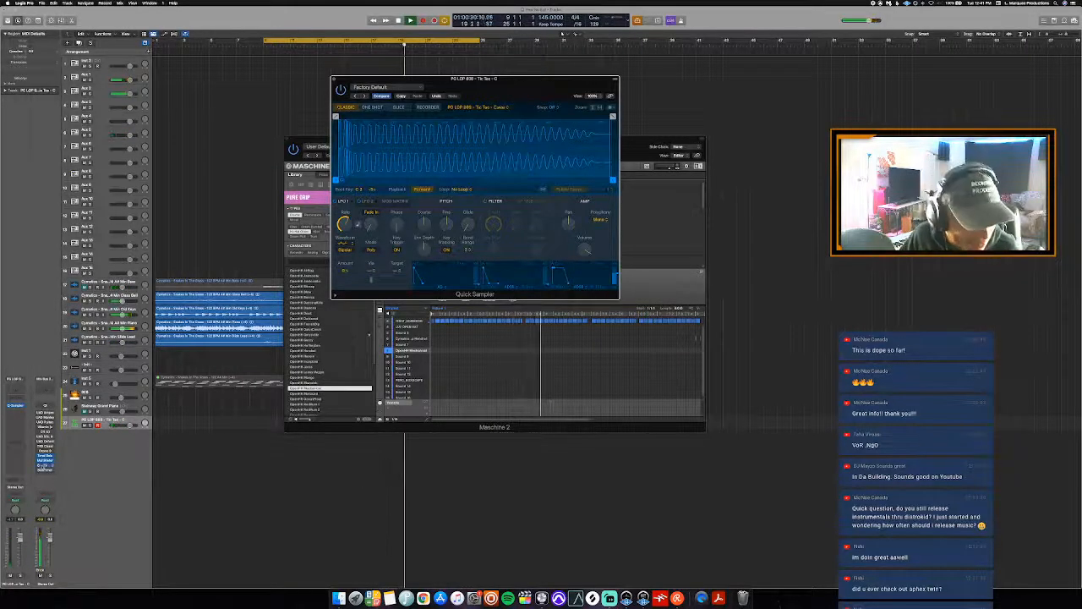
# - Open Auto-Key on the Stereo Out channel, place it beside Quick Sampler, and let it detect the playing loop's key
pyautogui.click(43, 466)
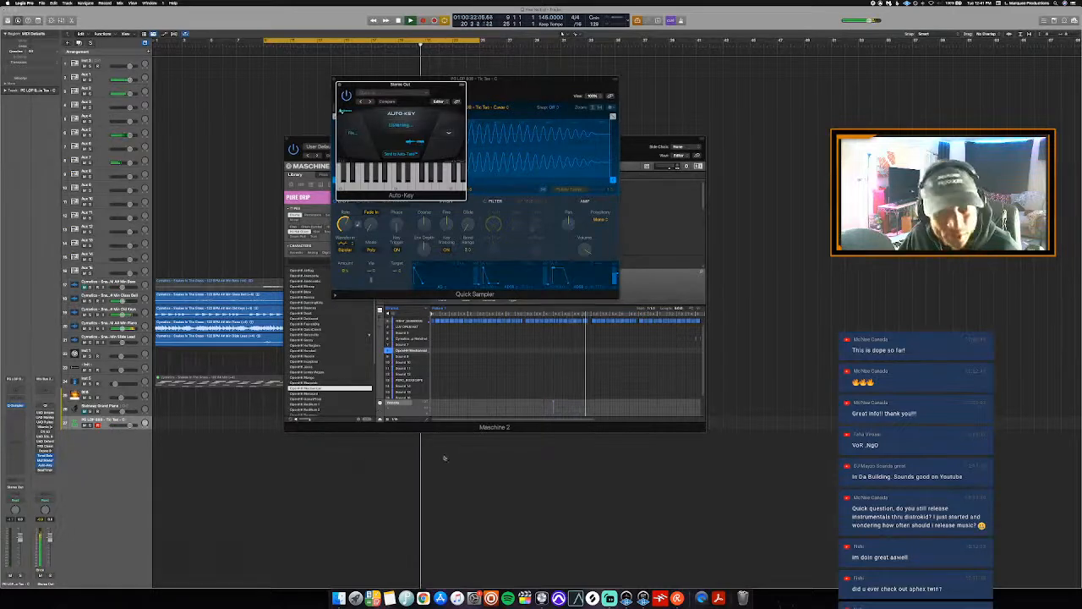
pyautogui.moveTo(441, 82); pyautogui.dragTo(804, 85)
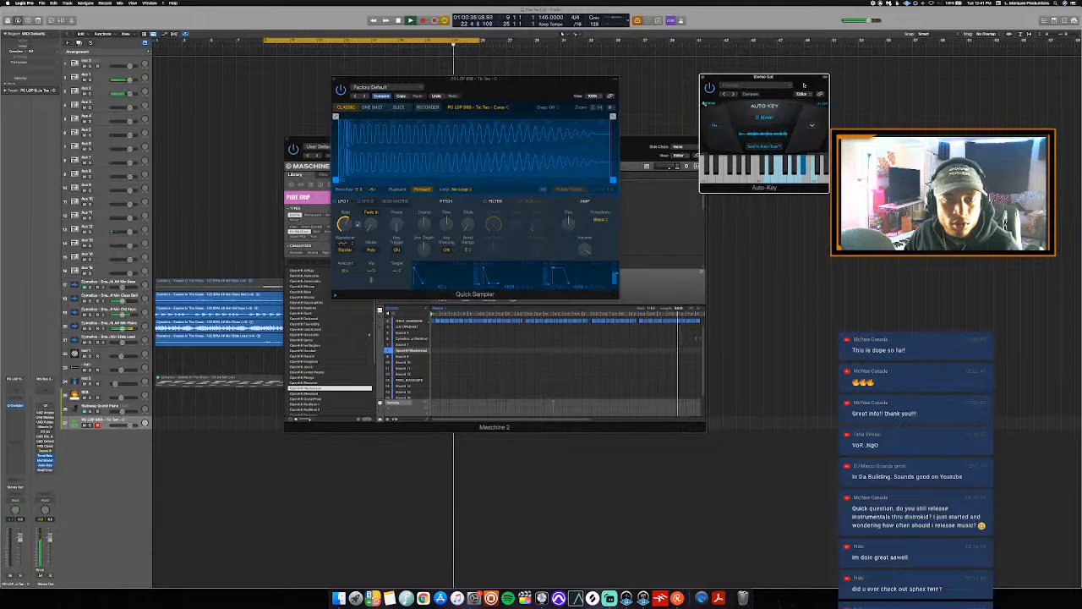
pyautogui.press('space')
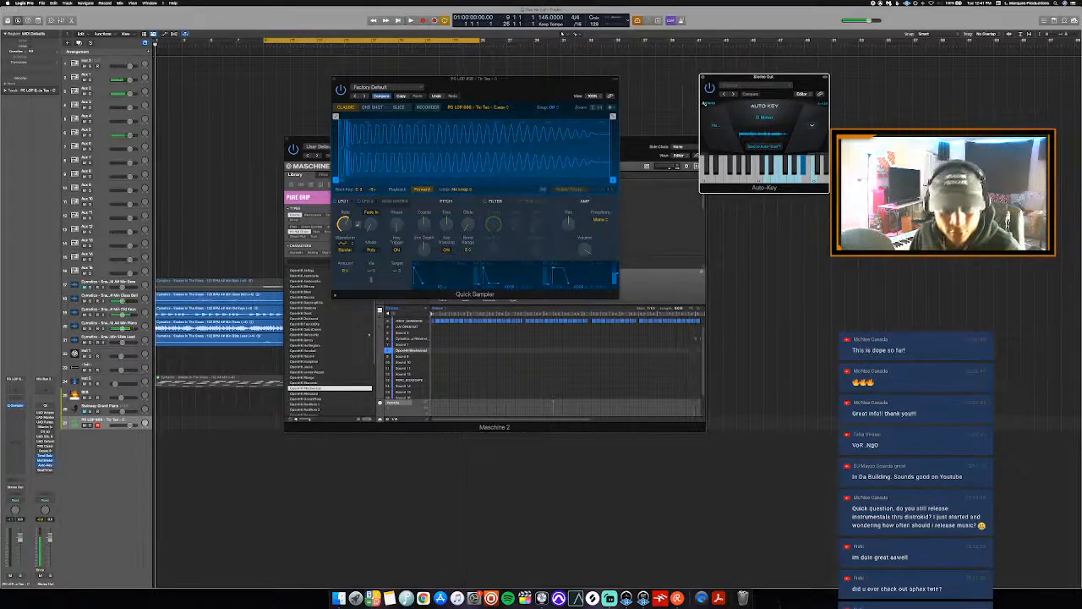
# - Set the project key to D minor, closing Auto-Key and restarting playback
pyautogui.click(594, 19)
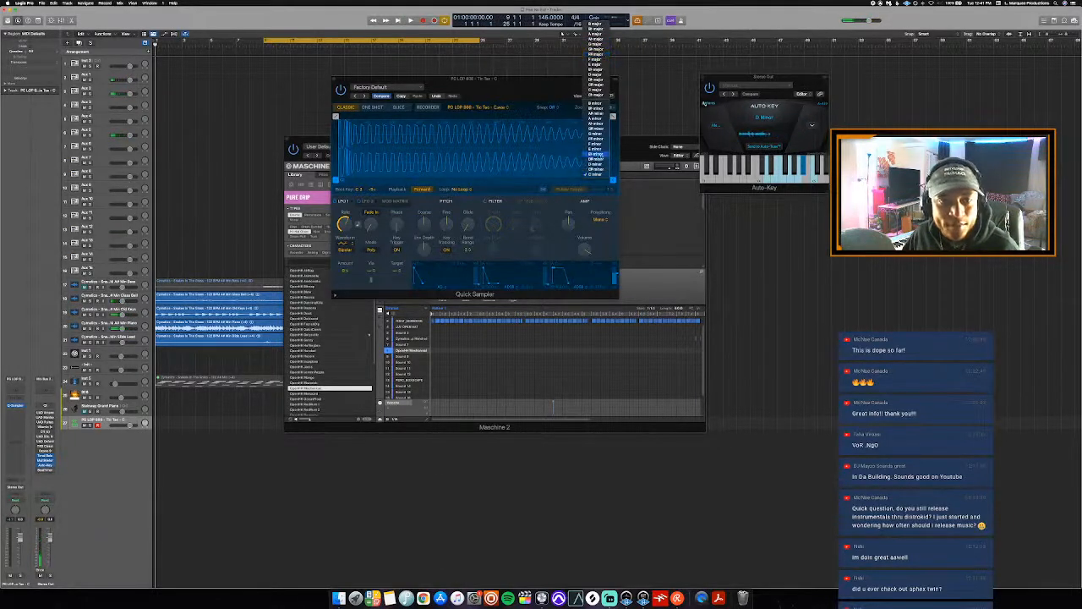
pyautogui.click(597, 169)
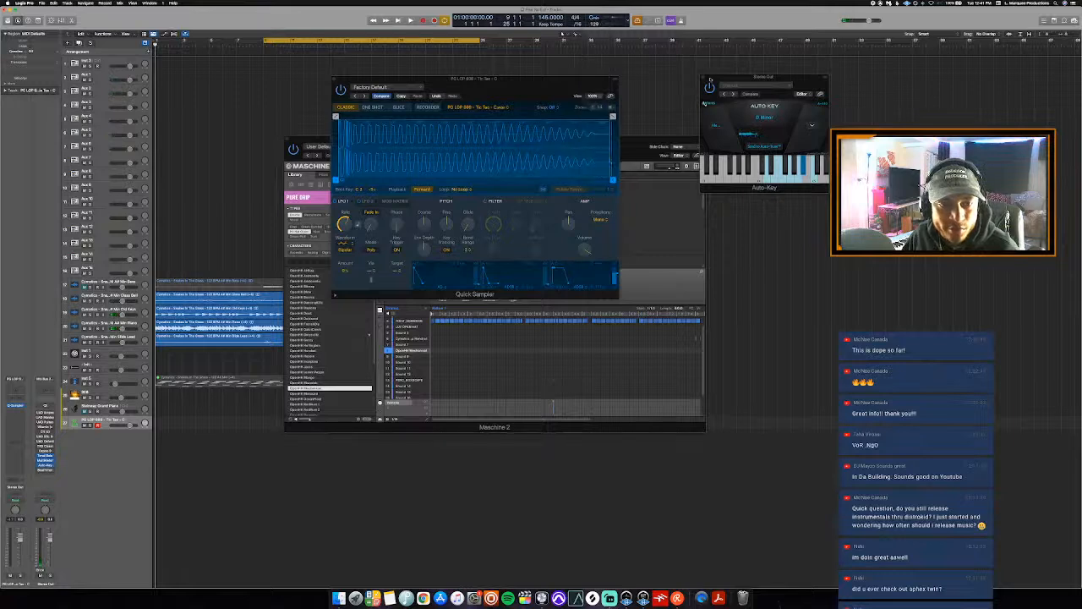
pyautogui.click(704, 76)
pyautogui.press('space')
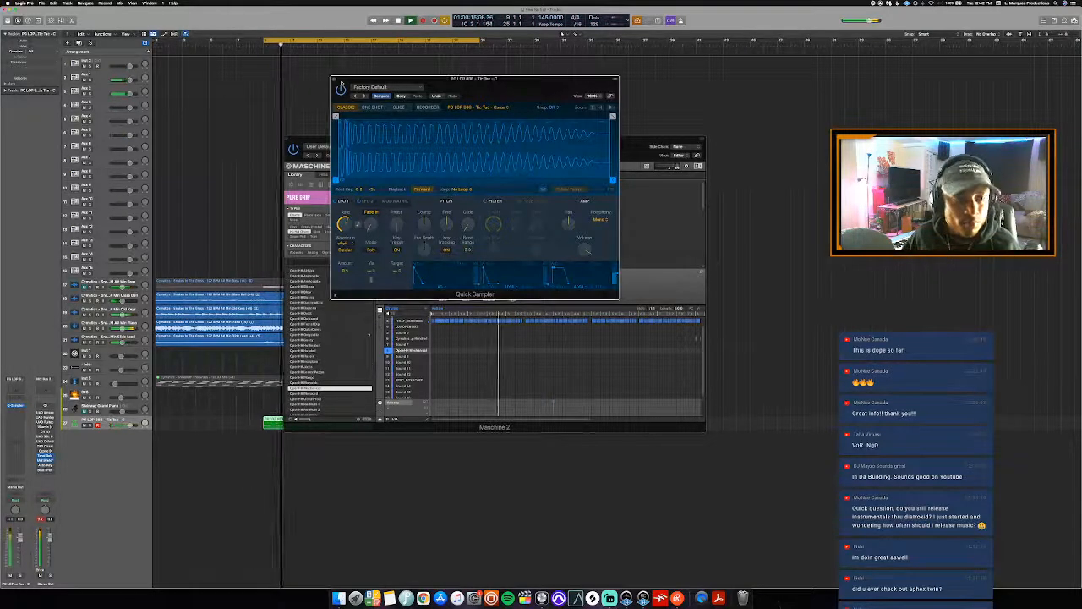
# - Close Quick Sampler, move the Maschine 2 window aside, and open the Tic Tac 808 region in the Piano Roll
pyautogui.click(335, 79)
pyautogui.moveTo(495, 140); pyautogui.dragTo(657, 76)
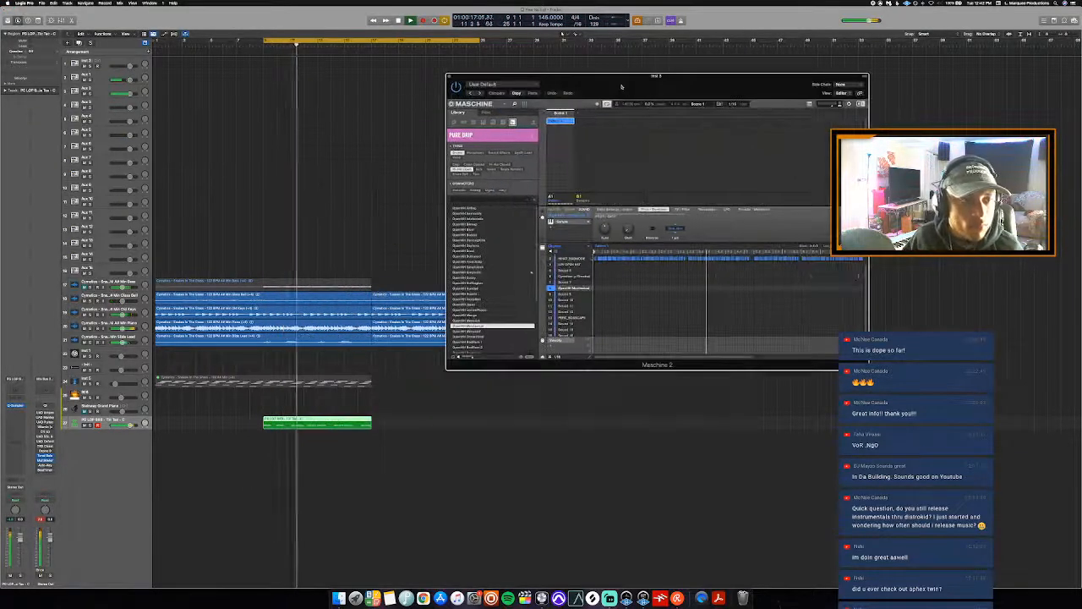
pyautogui.click(275, 440)
pyautogui.click(272, 426)
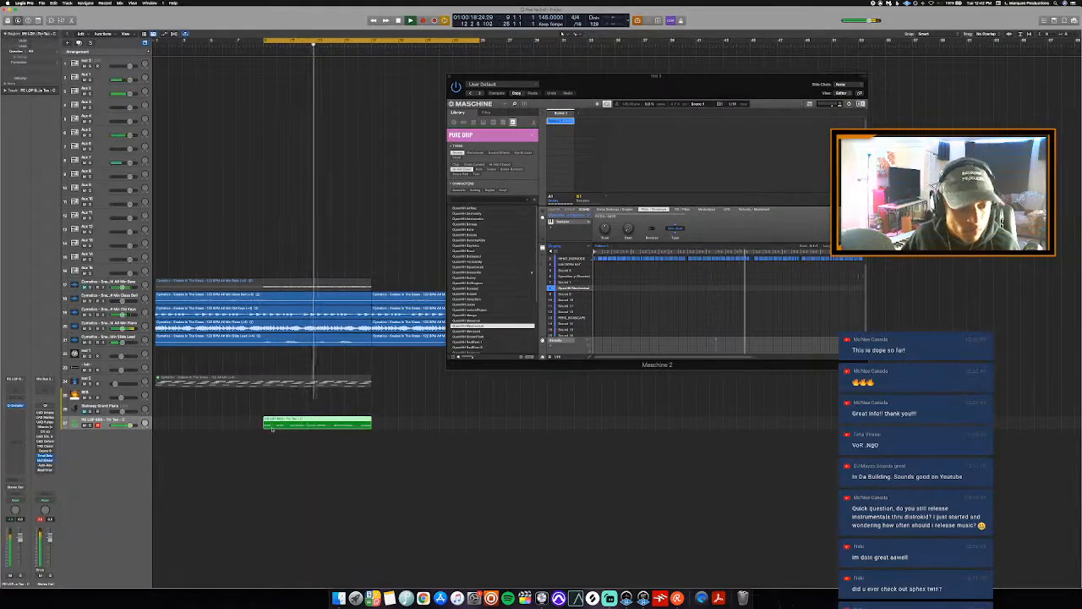
pyautogui.press('p')
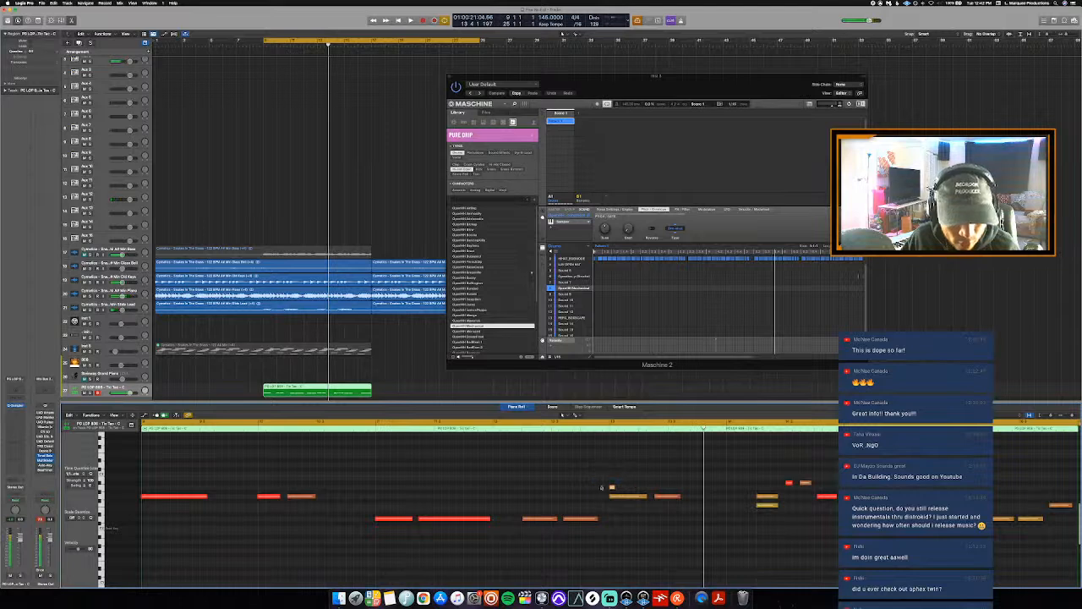
# - Raise all notes of the 808 pattern to the full velocity of 127 and play the result
pyautogui.press('space')
pyautogui.press('super+a')
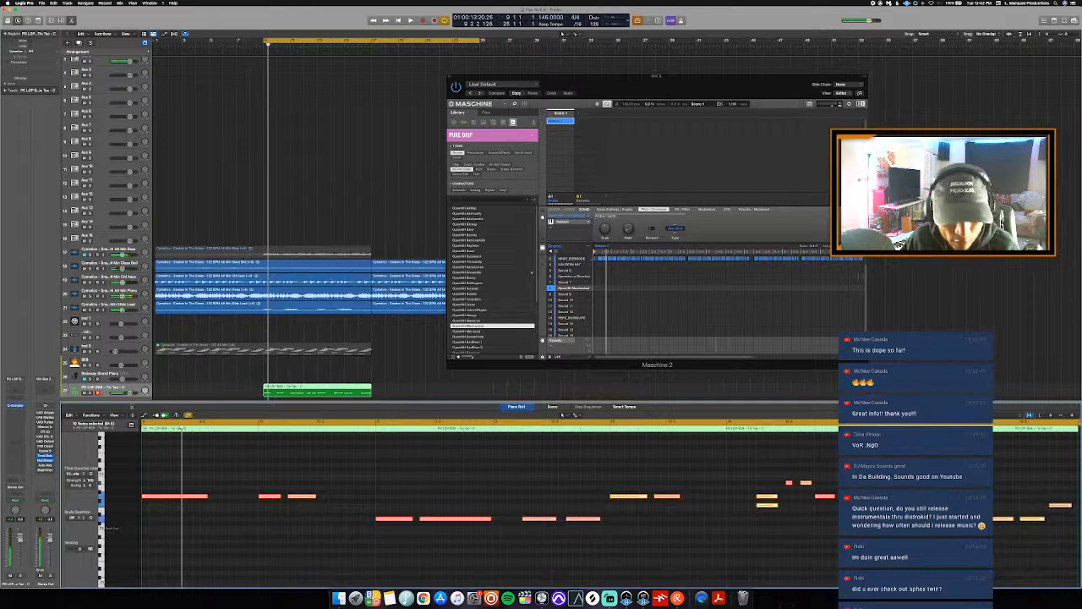
pyautogui.click(144, 415)
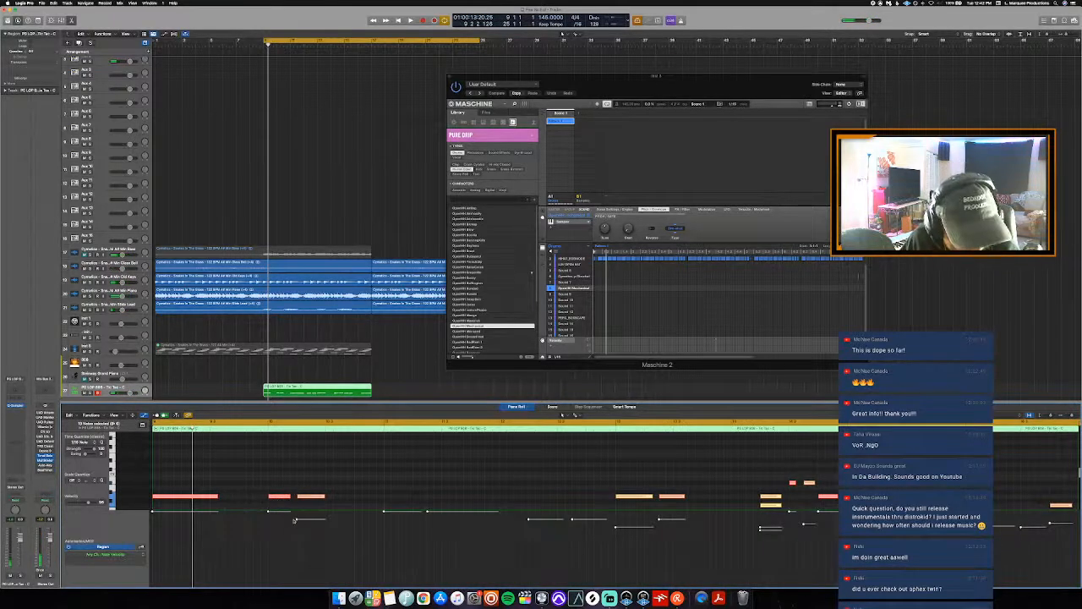
pyautogui.moveTo(297, 486); pyautogui.dragTo(298, 487)
pyautogui.press('space')
pyautogui.click(470, 474)
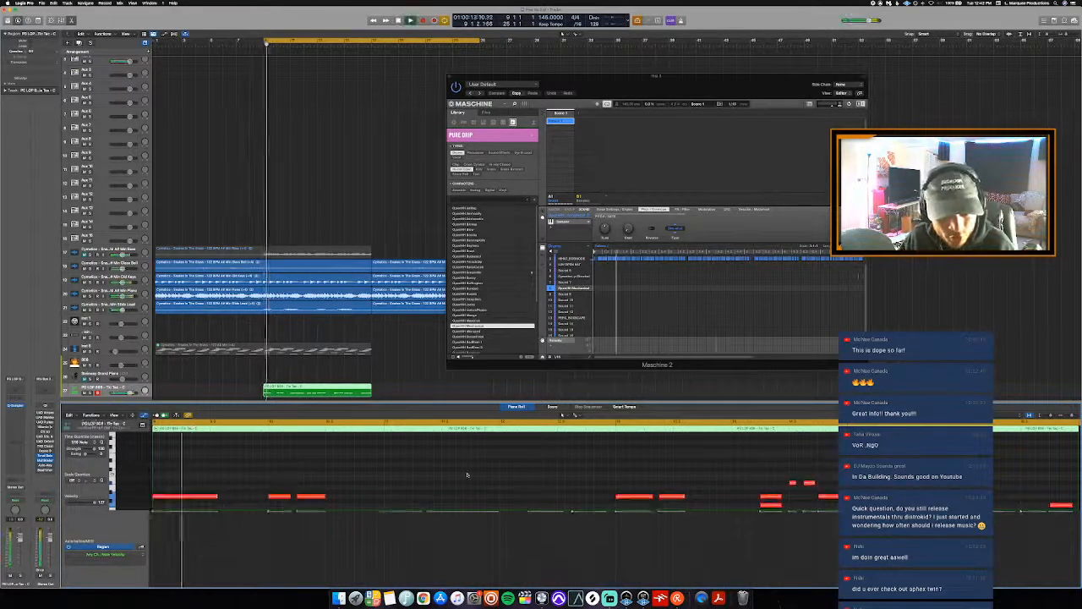
# - Transpose the last note of bar 14, right after the two short high notes, upward and play it back
pyautogui.hscroll(1, 468, 473)
pyautogui.scroll(-3, 469, 473)
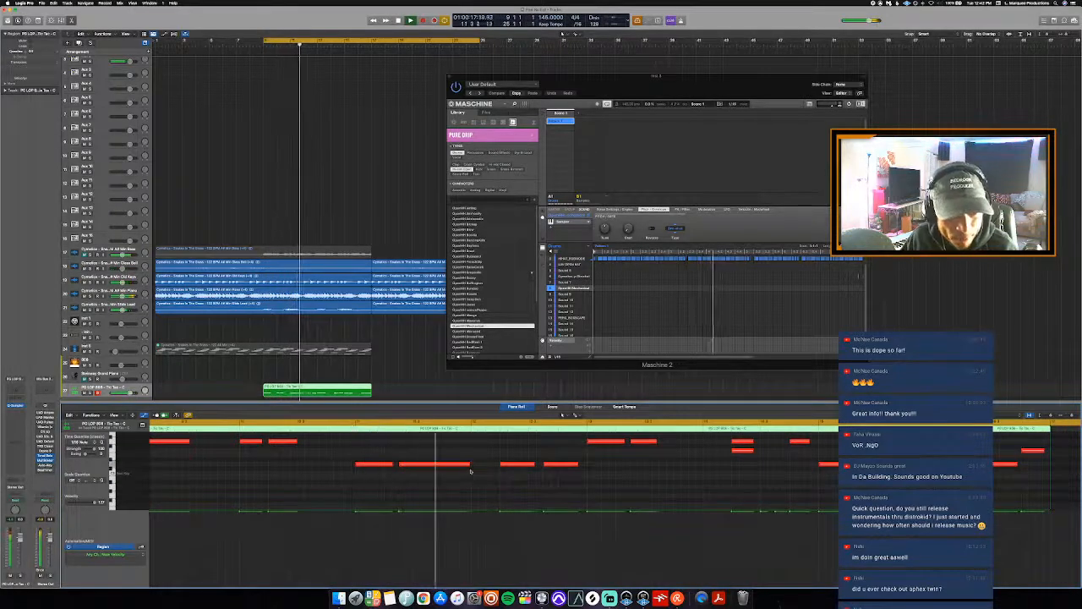
pyautogui.hscroll(2, 507, 471)
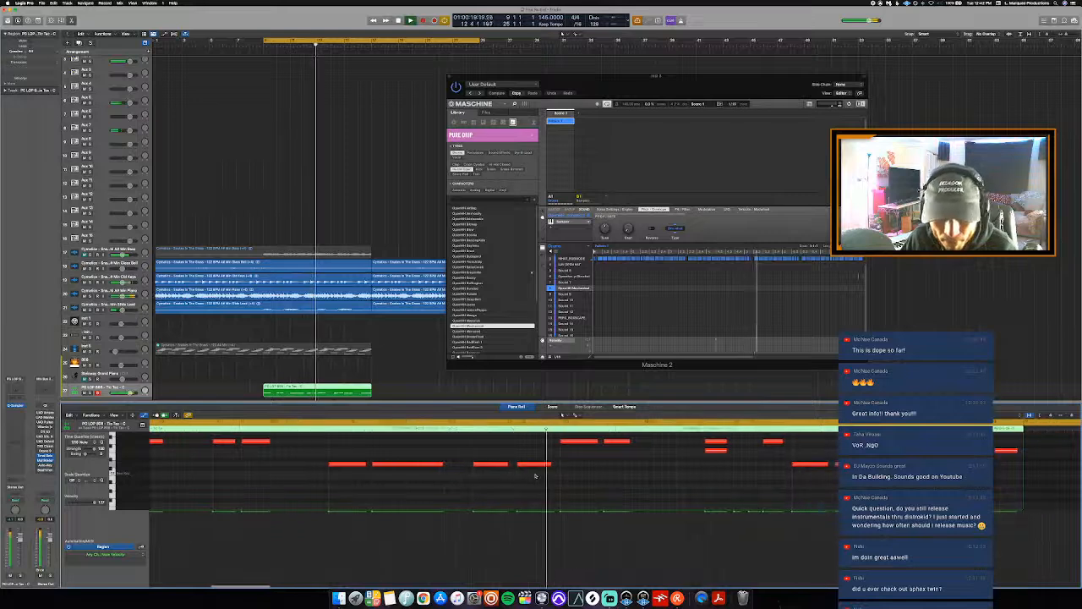
pyautogui.scroll(1, 549, 473)
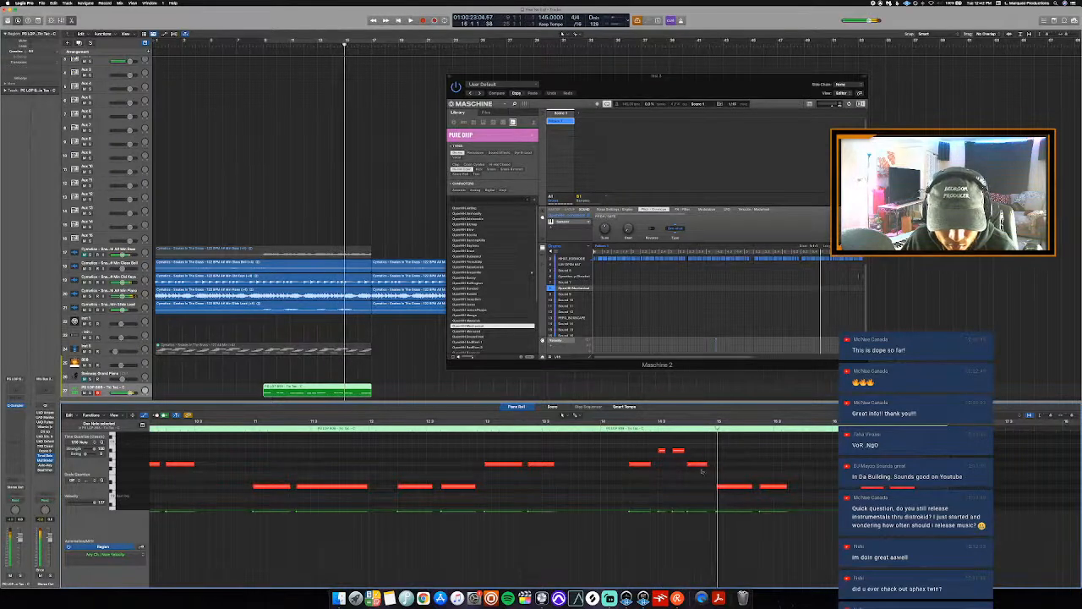
pyautogui.hotkey('alt', 'Up')
pyautogui.hscroll(-5, 697, 463)
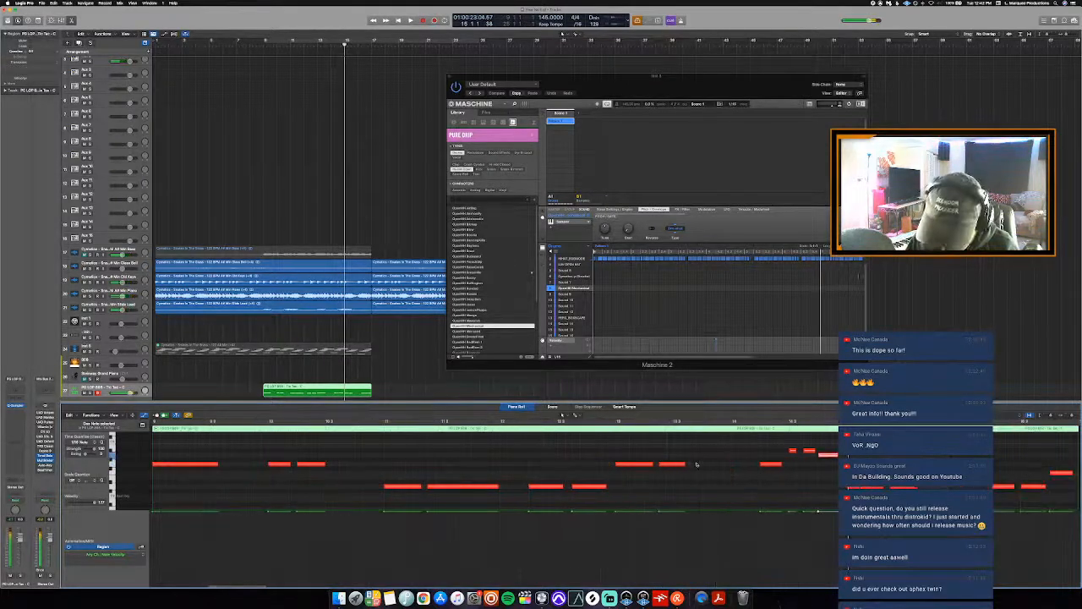
pyautogui.press('space')
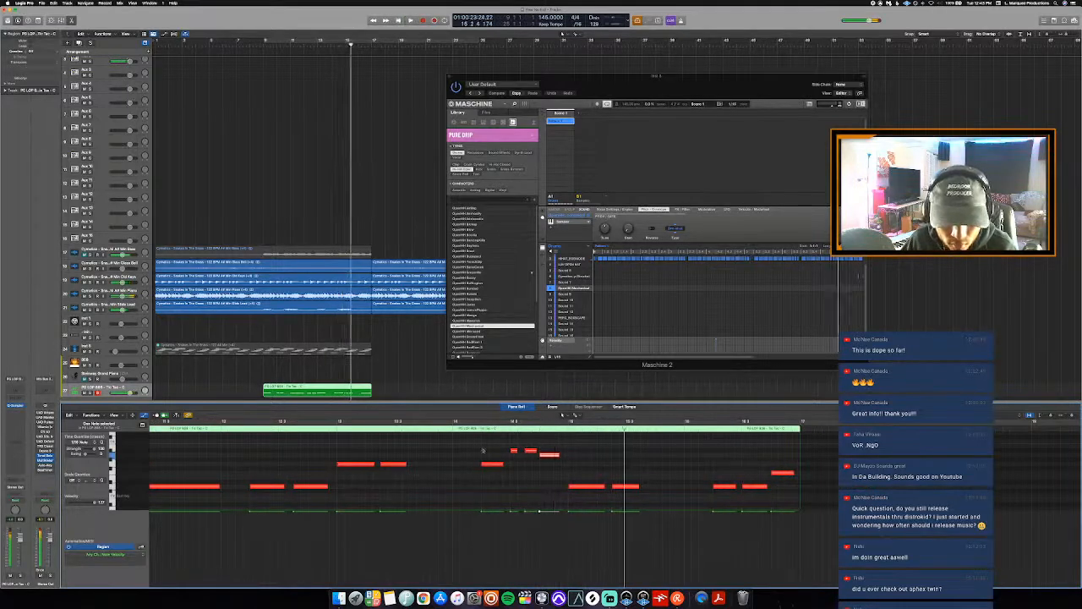
# - Extend the ends of the last four notes in bar 14 to the following notes with force legato and play them
pyautogui.moveTo(498, 446); pyautogui.dragTo(564, 459)
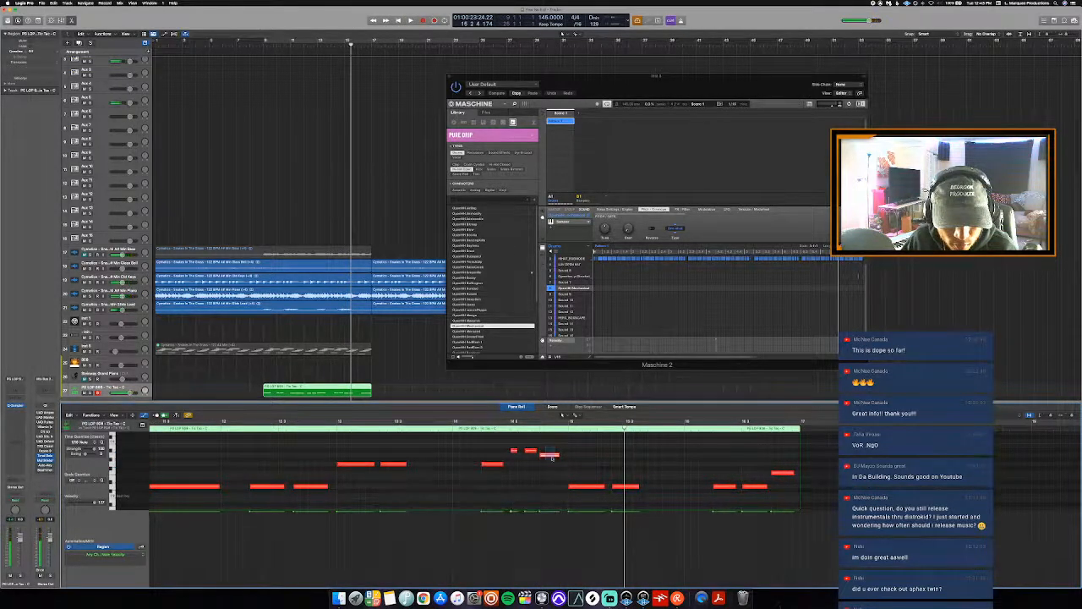
pyautogui.rightClick(551, 456)
pyautogui.click(621, 520)
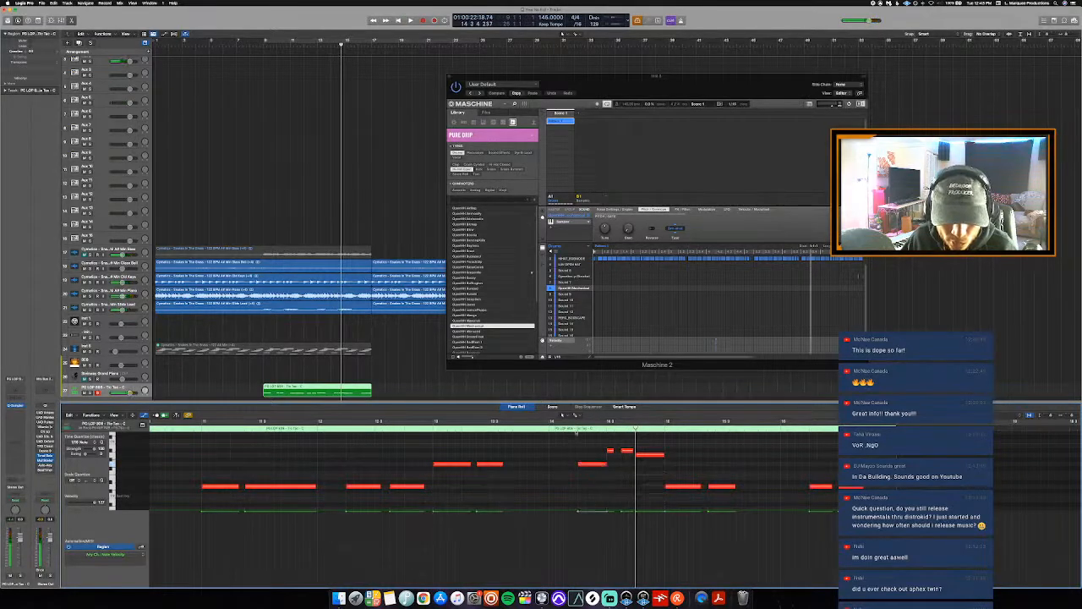
pyautogui.press('space')
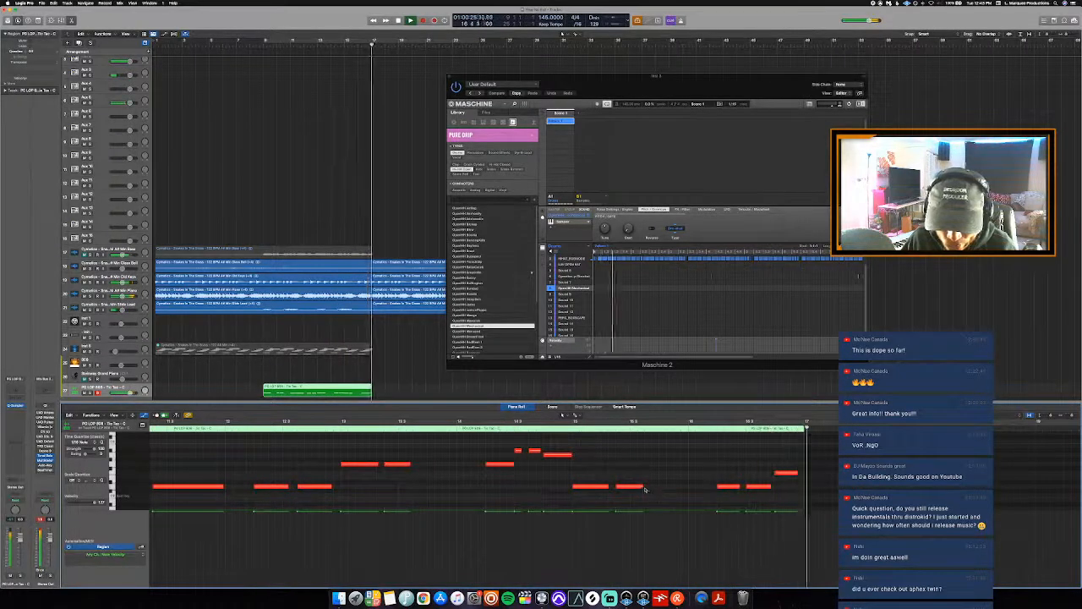
# - Lengthen the two low 808 notes in bar 15, closing the gap between them, and play the passage
pyautogui.moveTo(642, 488); pyautogui.dragTo(675, 500)
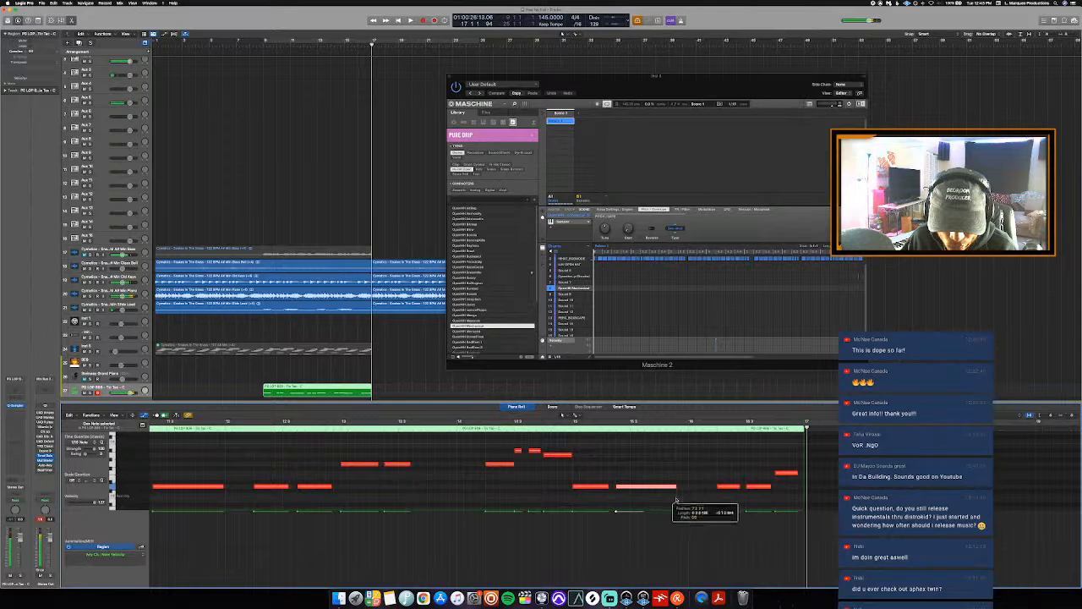
pyautogui.click(573, 428)
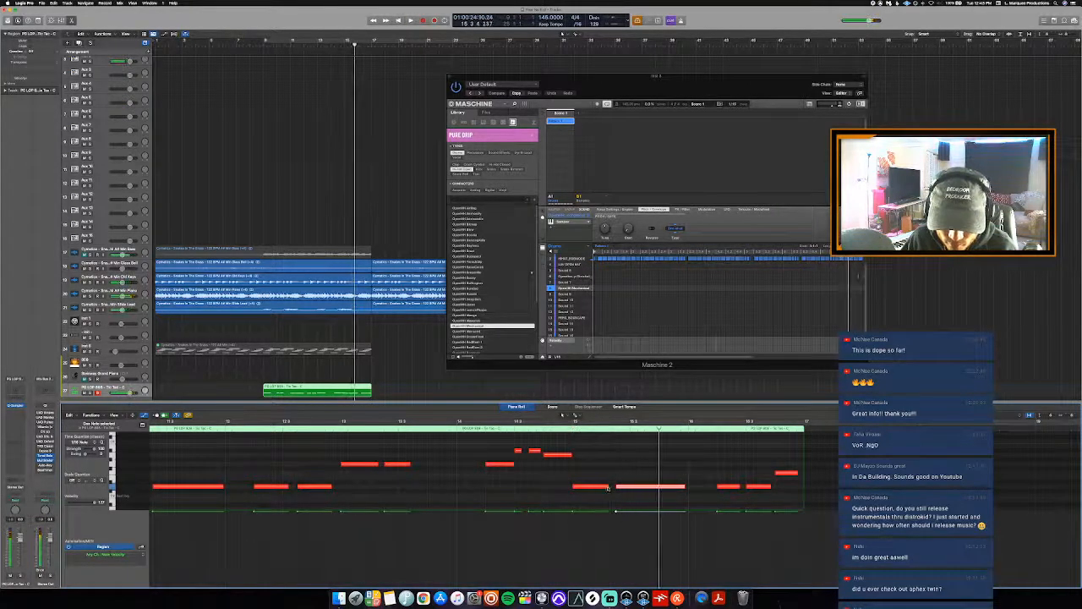
pyautogui.moveTo(607, 489); pyautogui.dragTo(611, 495)
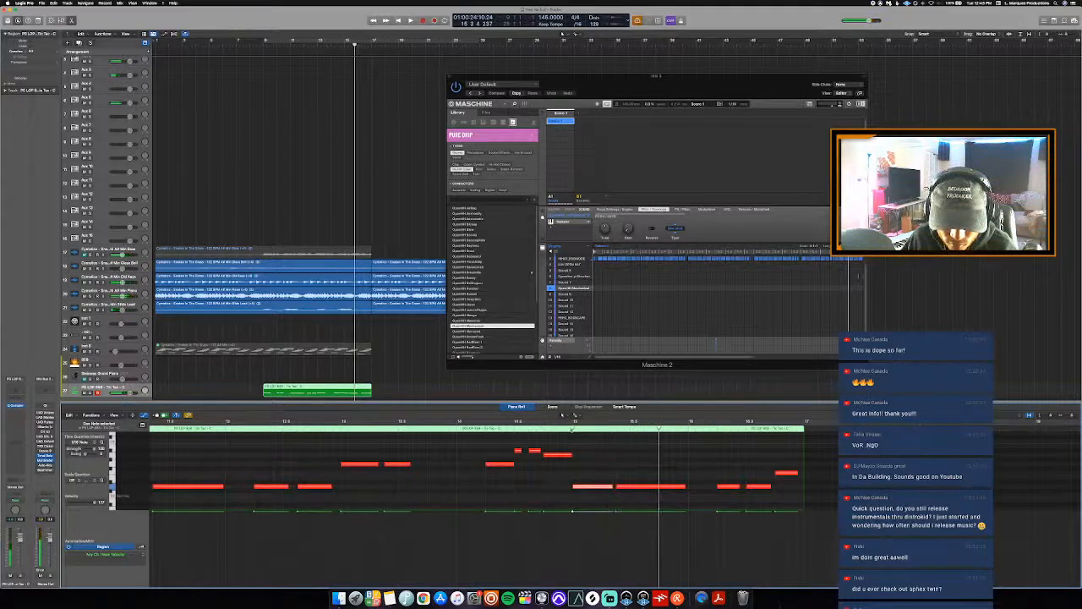
pyautogui.press('space')
# - Play the phrase ending and extend the two very short notes in bar 16 to the following notes with force legato
pyautogui.scroll(-5, 602, 466)
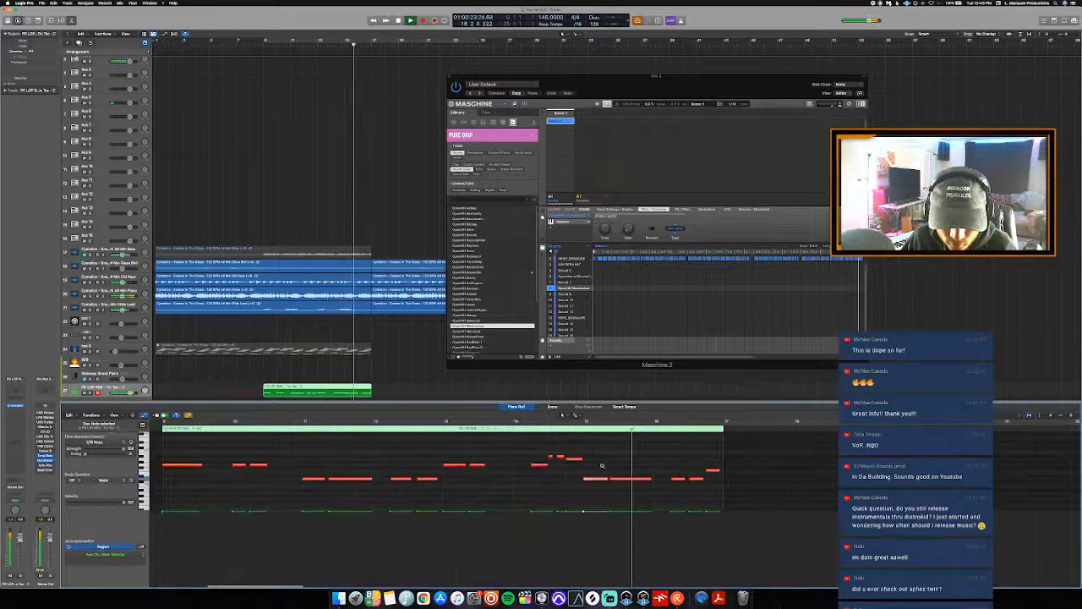
pyautogui.scroll(-2, 601, 466)
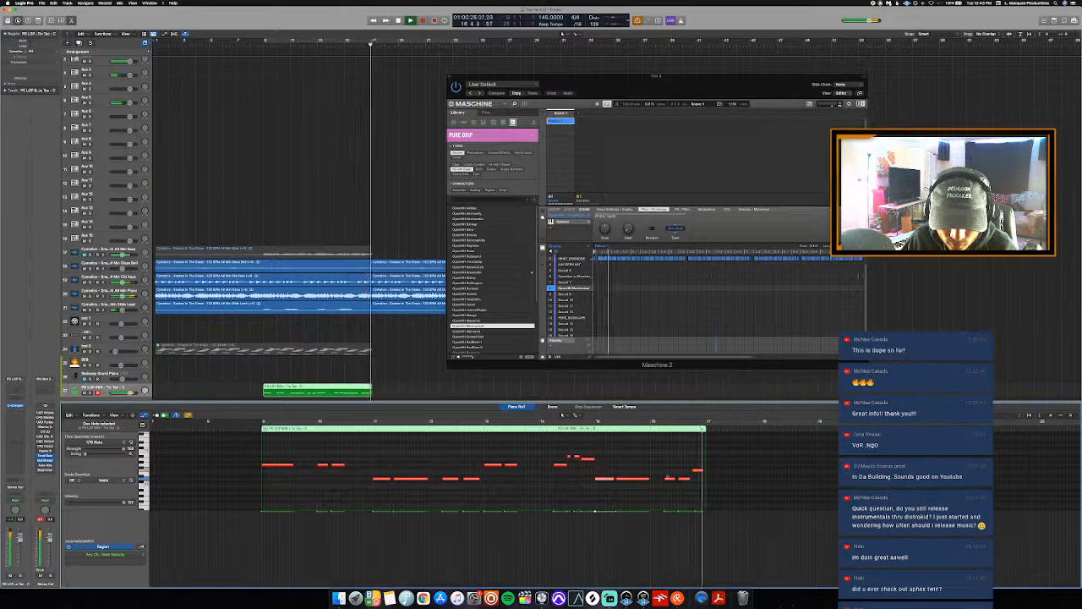
pyautogui.press('space')
pyautogui.press('space')
pyautogui.scroll(5, 723, 466)
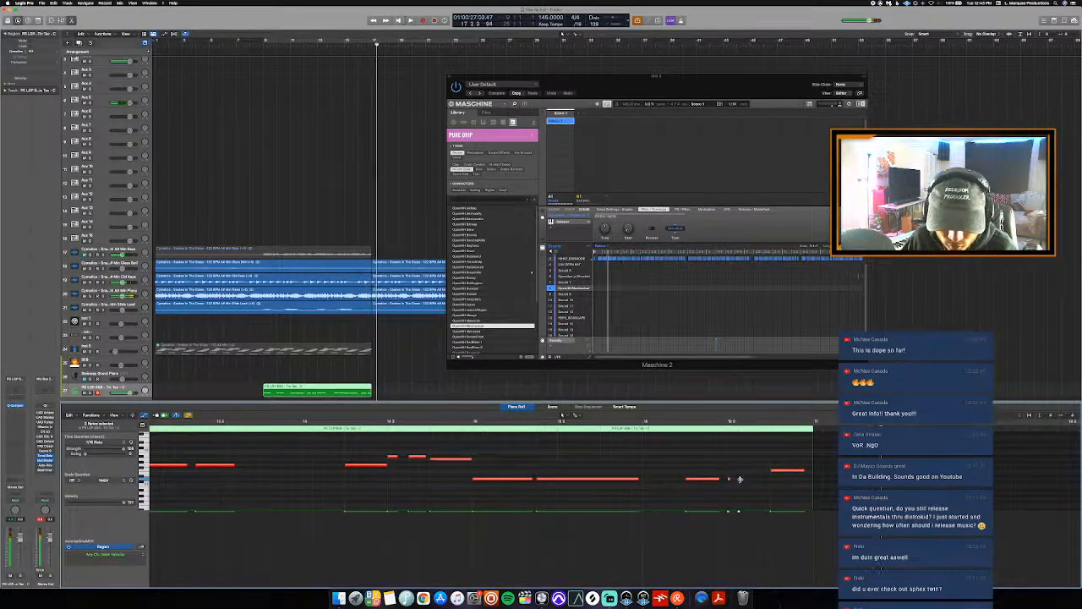
pyautogui.rightClick(739, 478)
pyautogui.click(786, 520)
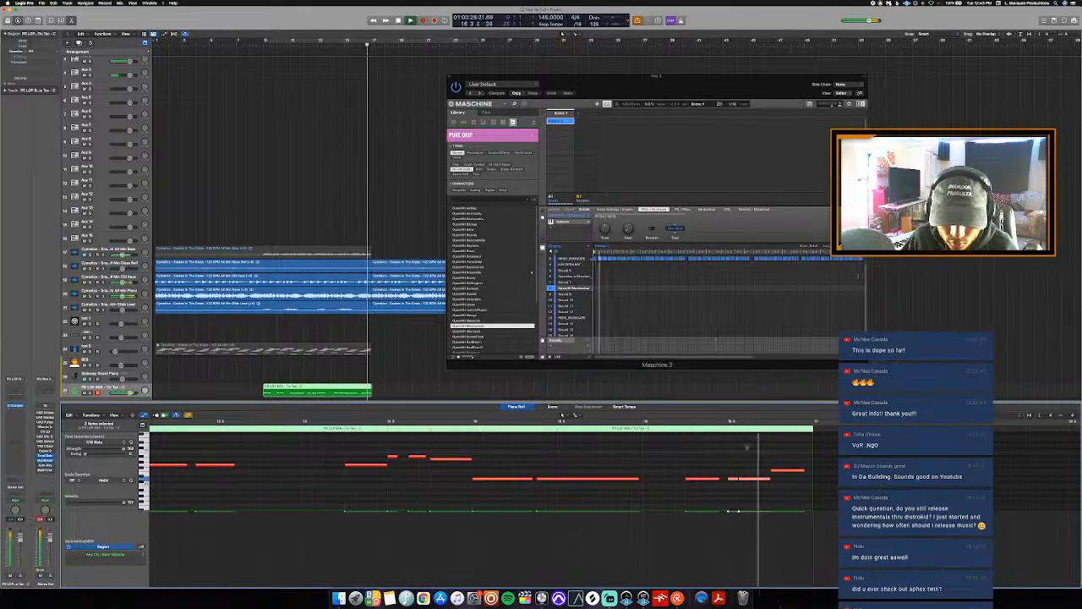
# - Shift the second of the two short bar 16 notes slightly later and replay the end of the phrase
pyautogui.press('space')
pyautogui.moveTo(748, 480); pyautogui.dragTo(758, 482)
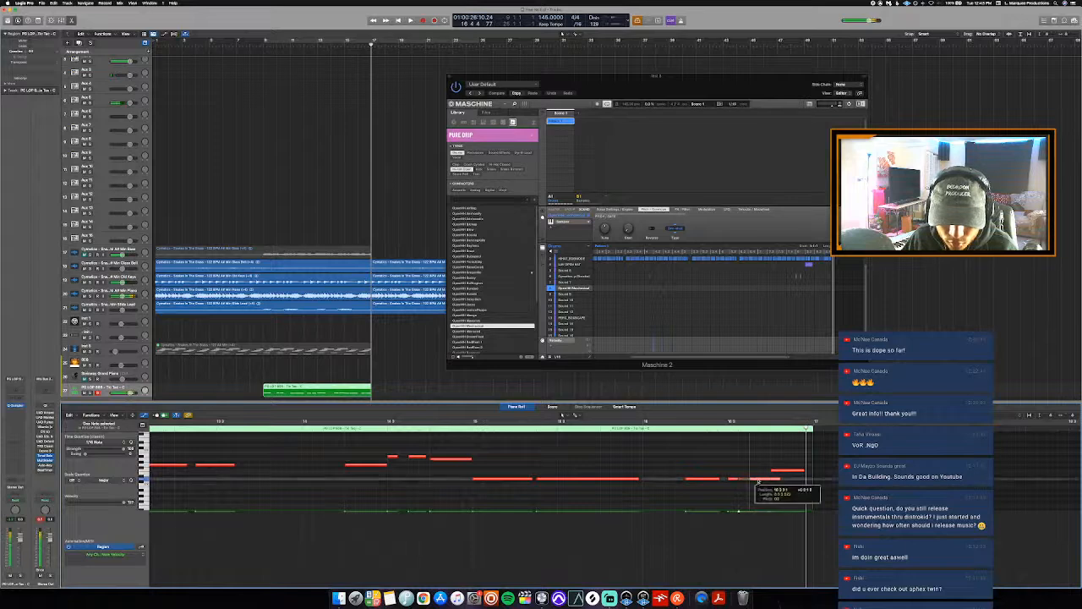
pyautogui.click(685, 426)
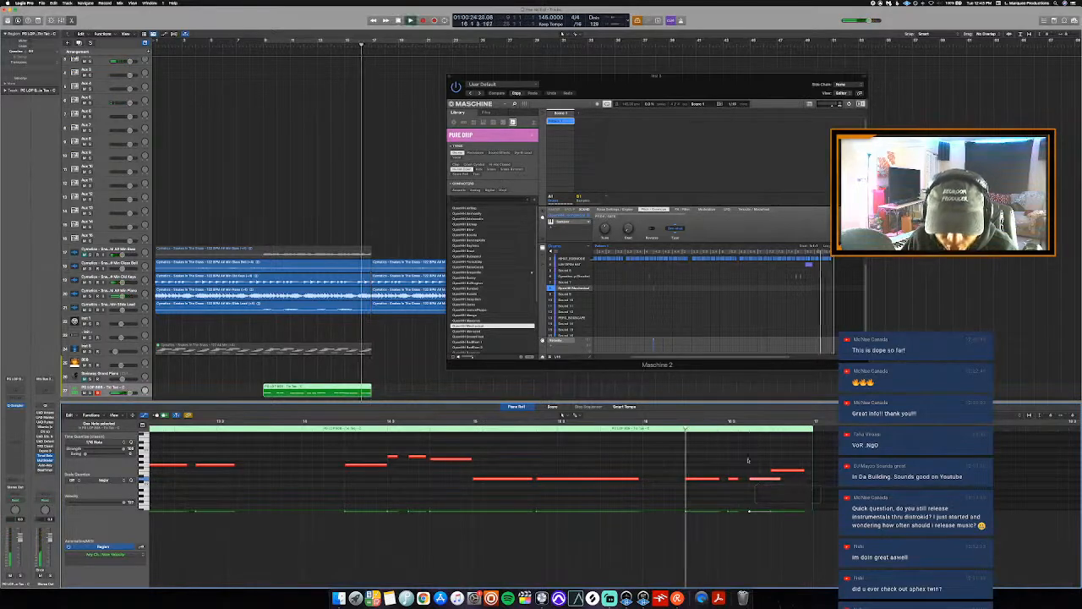
pyautogui.press('space')
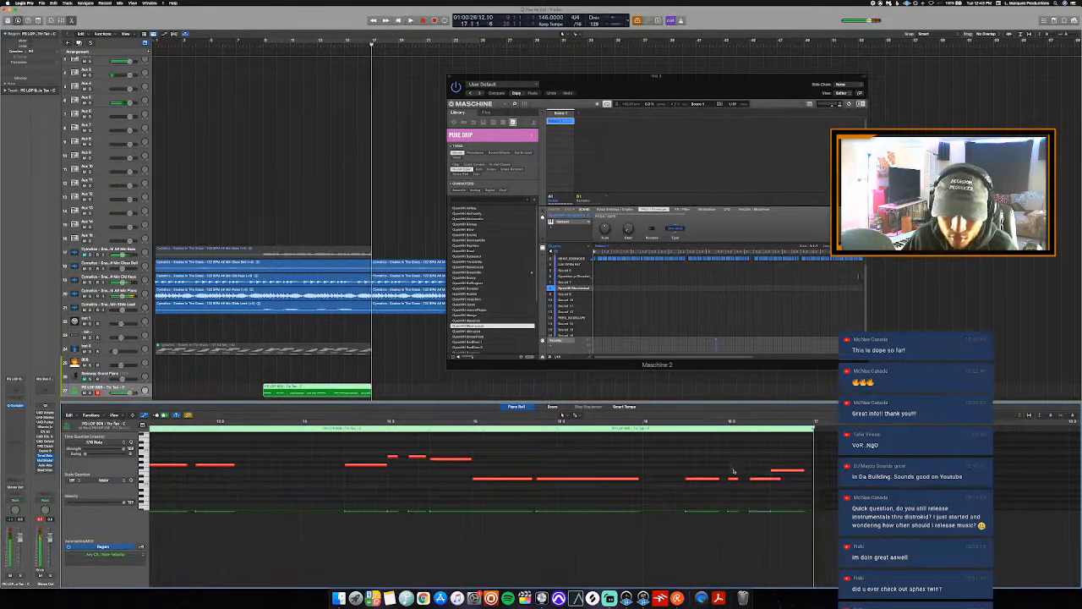
# - Join the last three notes of bar 16 with force legato and turn on cycle playback
pyautogui.rightClick(781, 474)
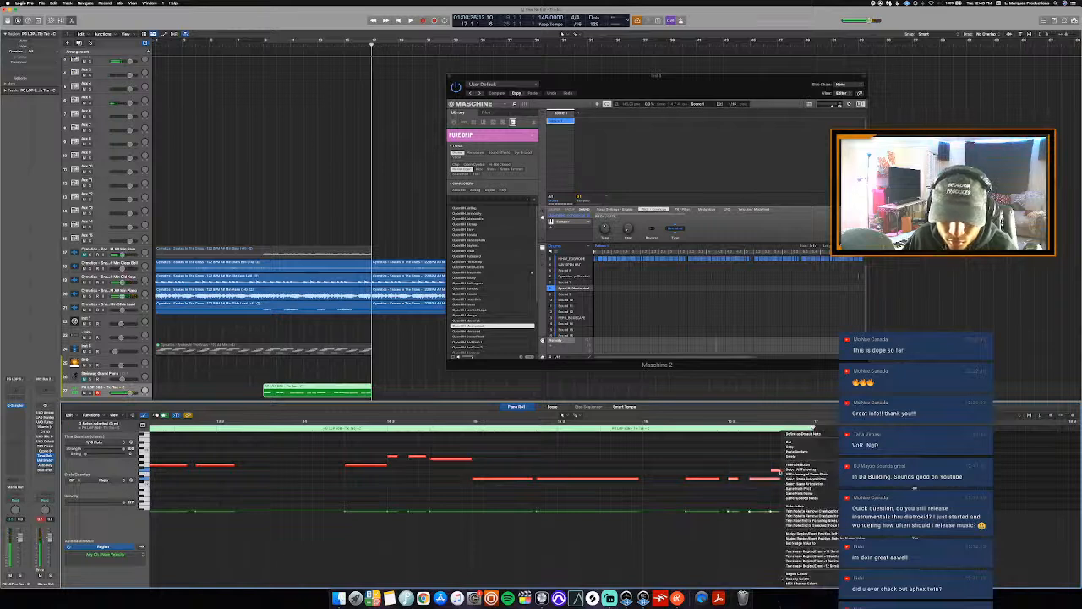
pyautogui.click(810, 520)
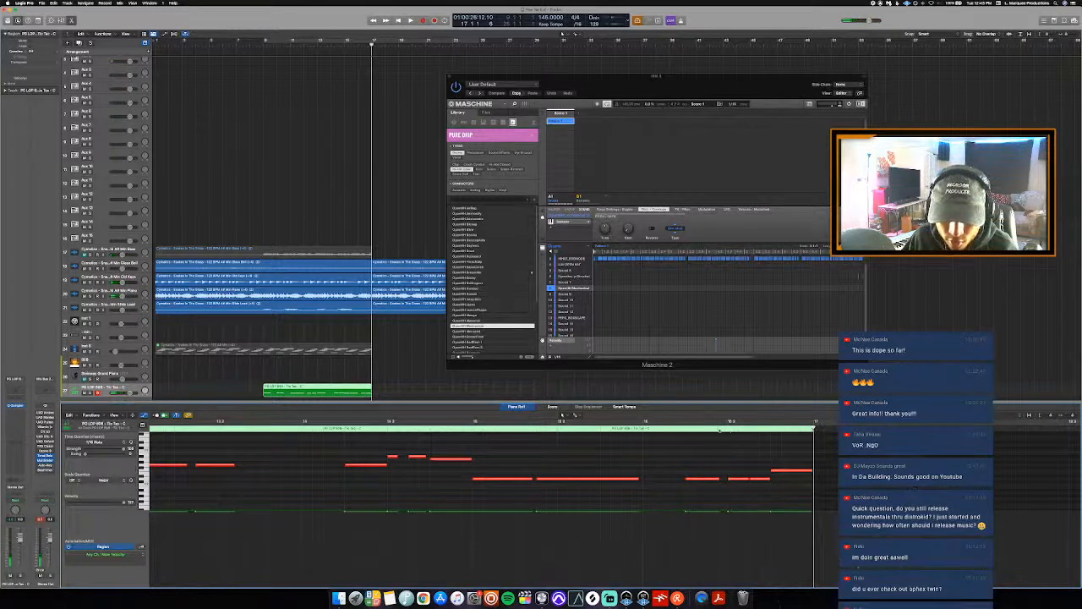
pyautogui.press('c')
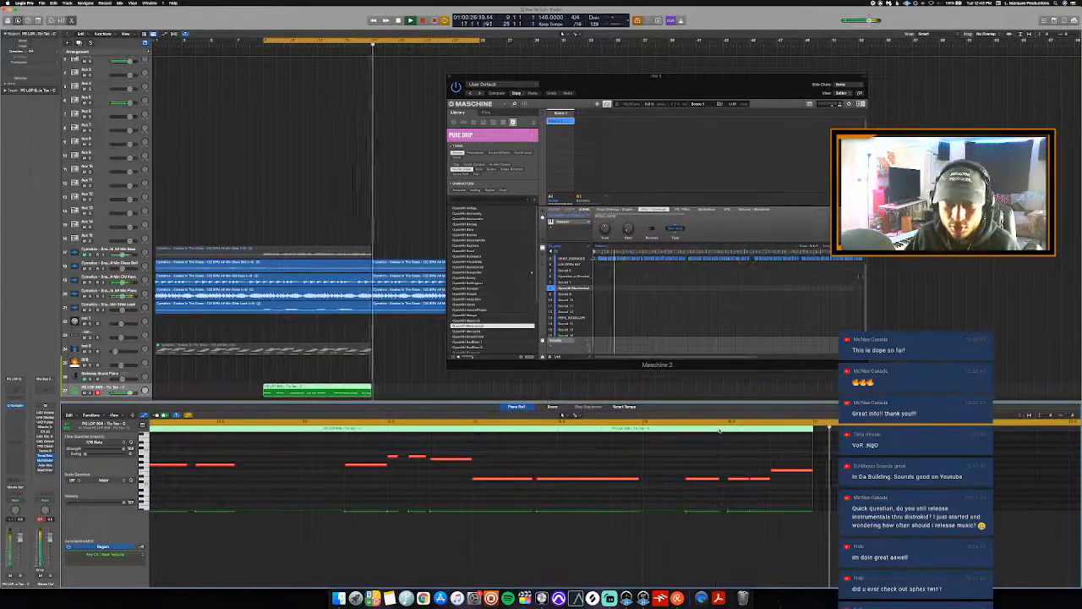
# - Loop the 808 region across the arrangement and close the Piano Roll
pyautogui.press('l')
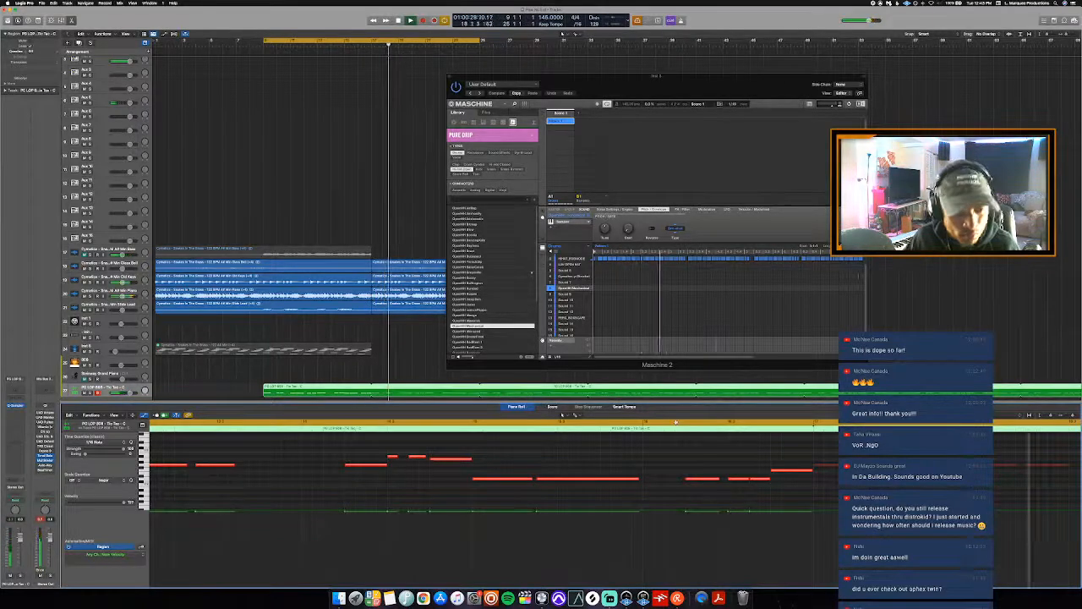
pyautogui.press('e')
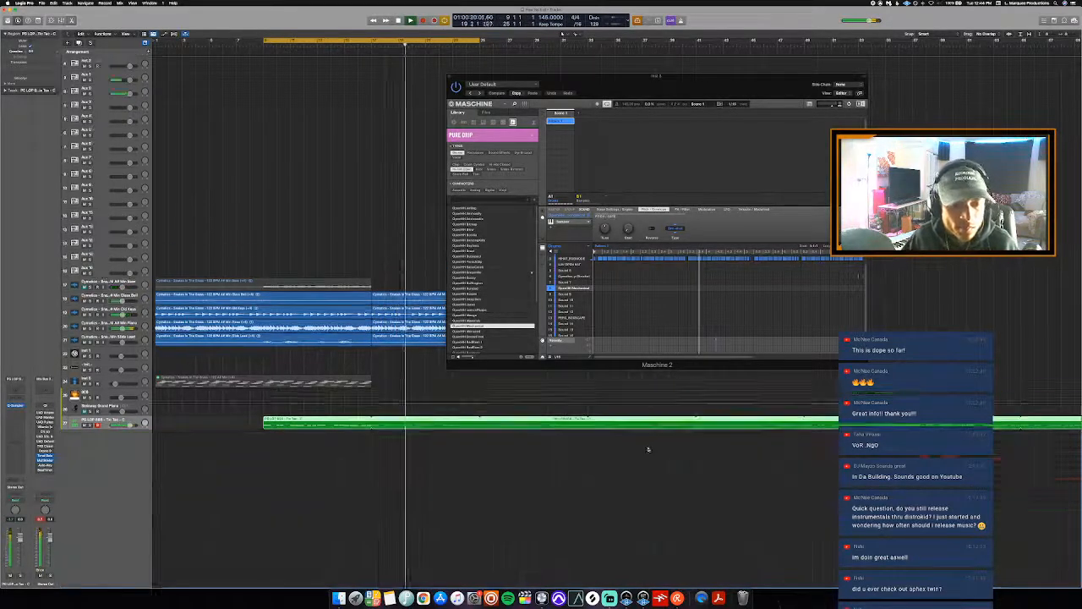
pyautogui.press('super+Left')
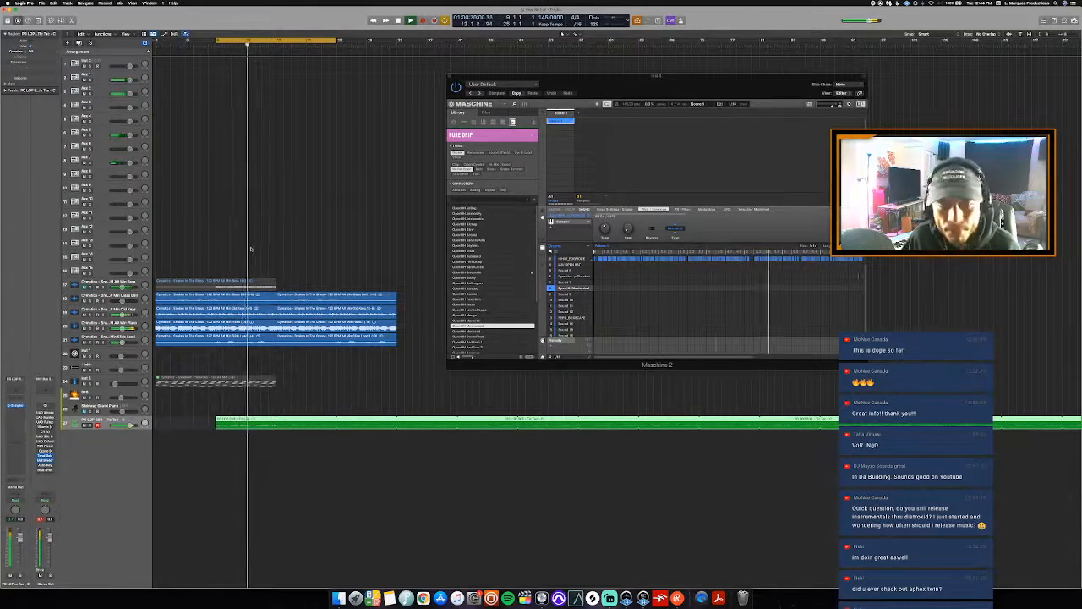
# - Move the Tic Tac 808 track to the top of the track list and restart playback
pyautogui.moveTo(123, 419); pyautogui.dragTo(123, 56)
pyautogui.click(240, 81)
pyautogui.press('space')
pyautogui.press('space')
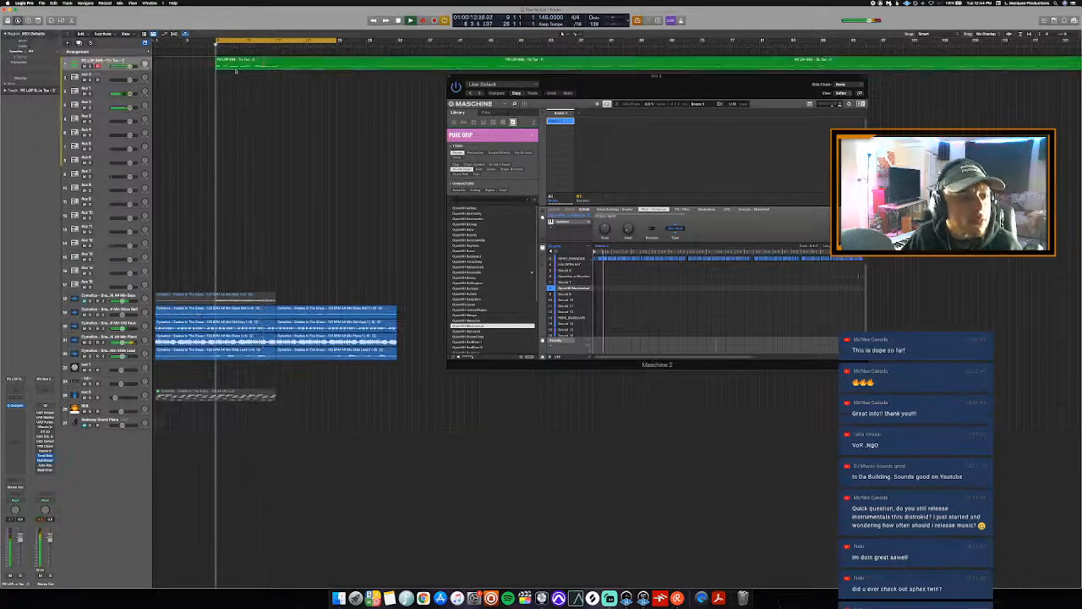
# - Adjust the length of the longer 808 note in bar 13 in the Piano Roll, close the editor and resume cycle playback
pyautogui.press('c')
pyautogui.doubleClick(236, 68)
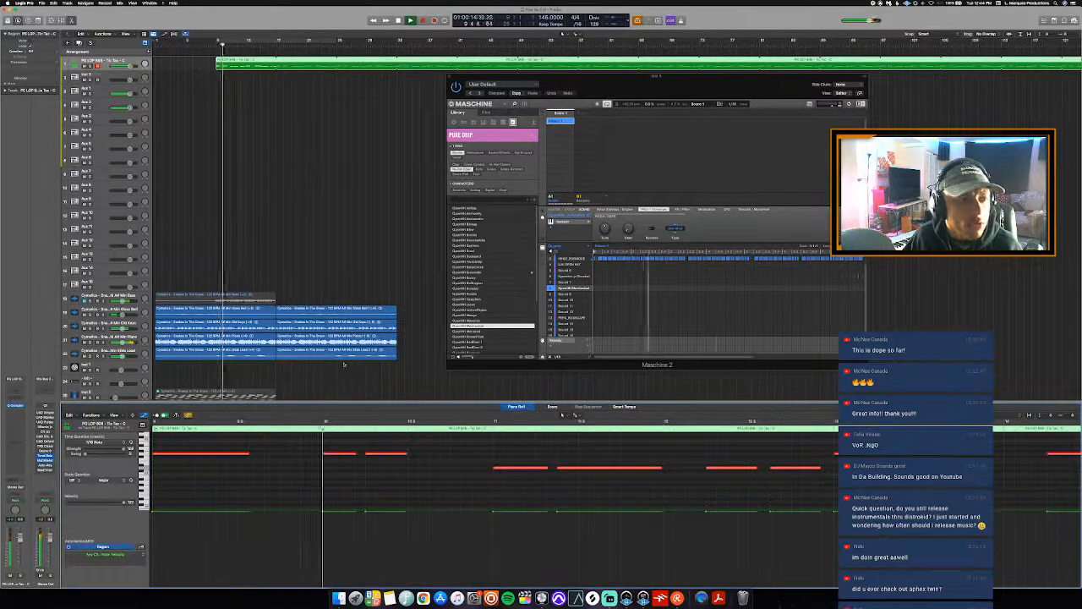
pyautogui.hscroll(-4, 358, 474)
pyautogui.scroll(3, 357, 475)
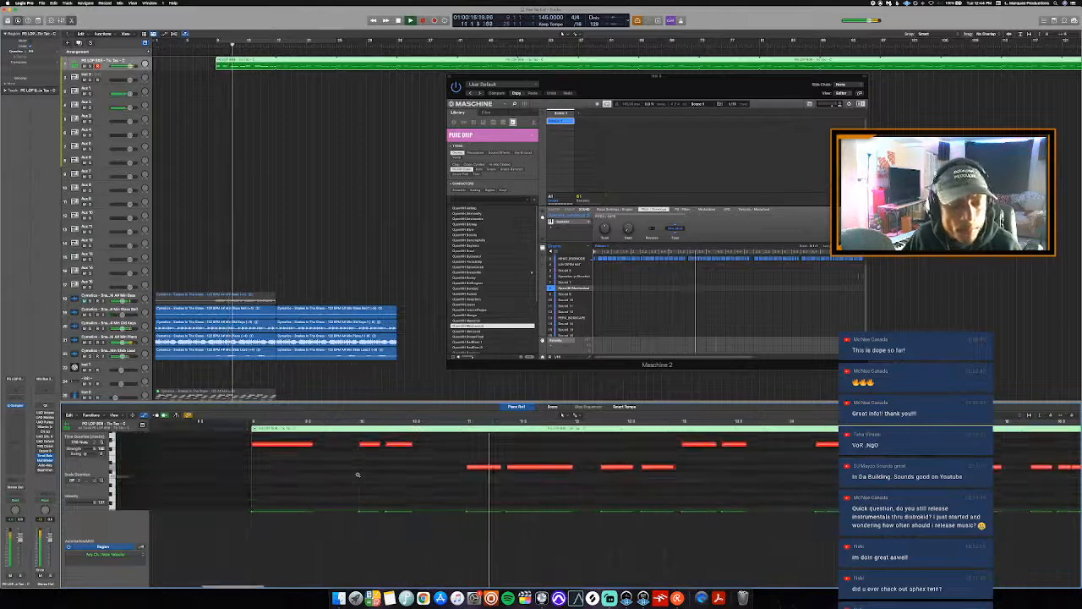
pyautogui.hscroll(-1, 358, 475)
pyautogui.scroll(3, 357, 475)
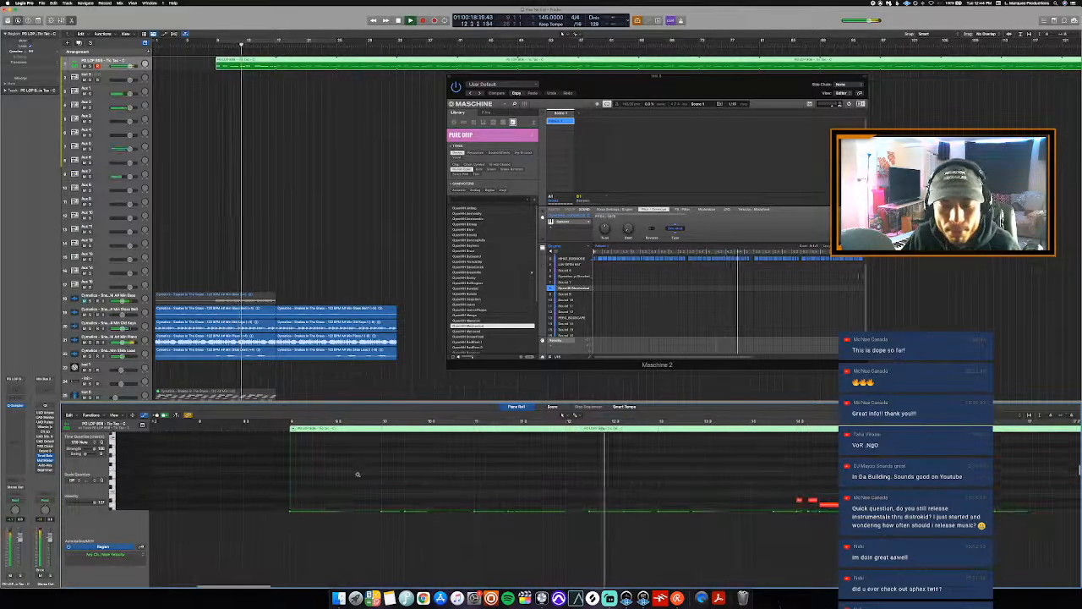
pyautogui.hscroll(-1, 357, 474)
pyautogui.scroll(-4, 357, 474)
pyautogui.hscroll(1, 357, 474)
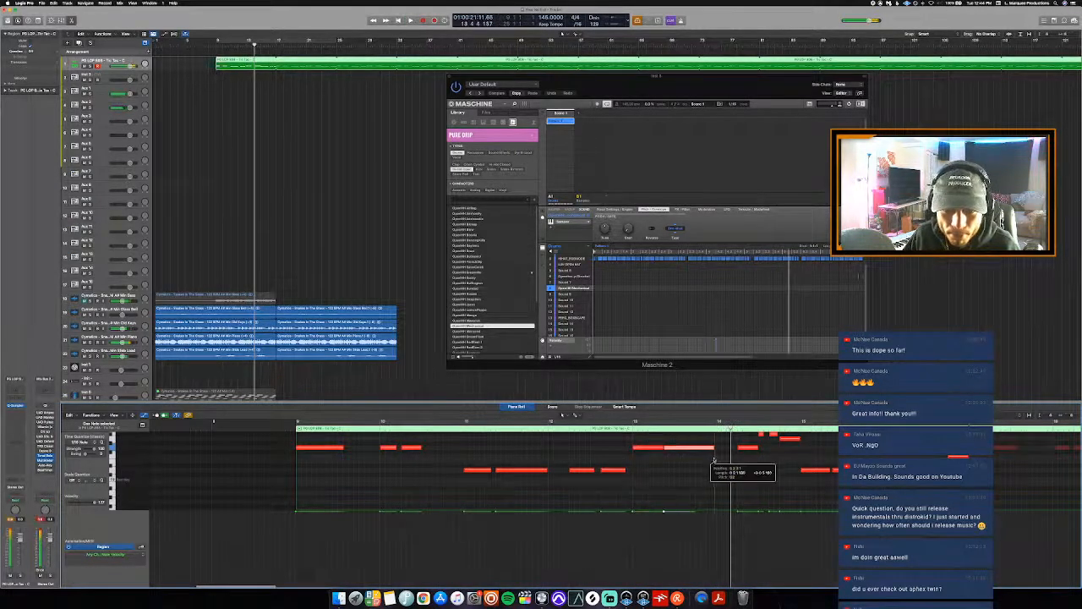
pyautogui.click(628, 428)
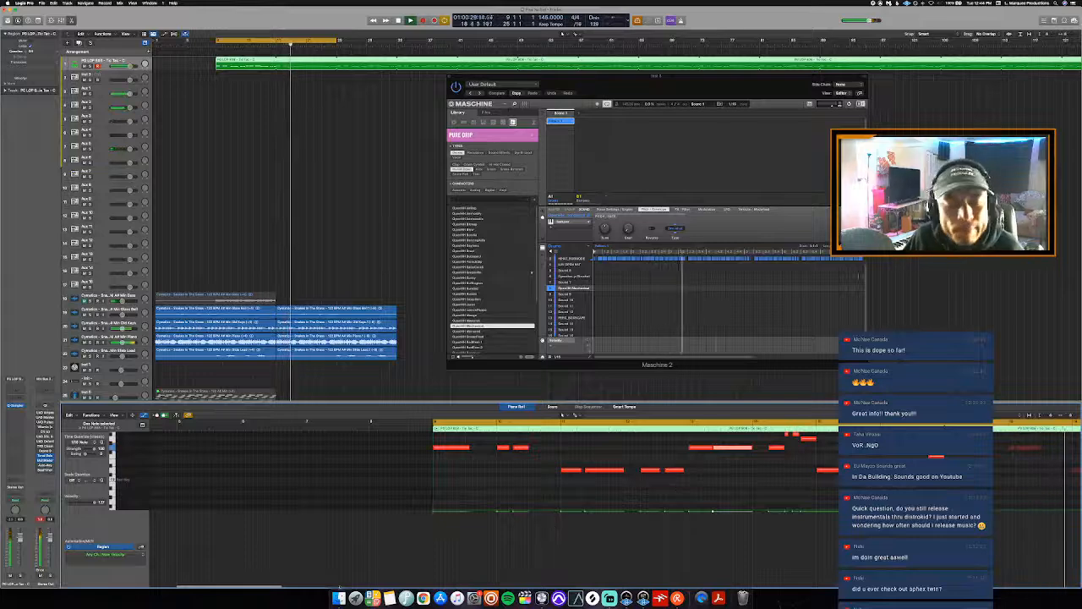
pyautogui.click(404, 379)
pyautogui.press('e')
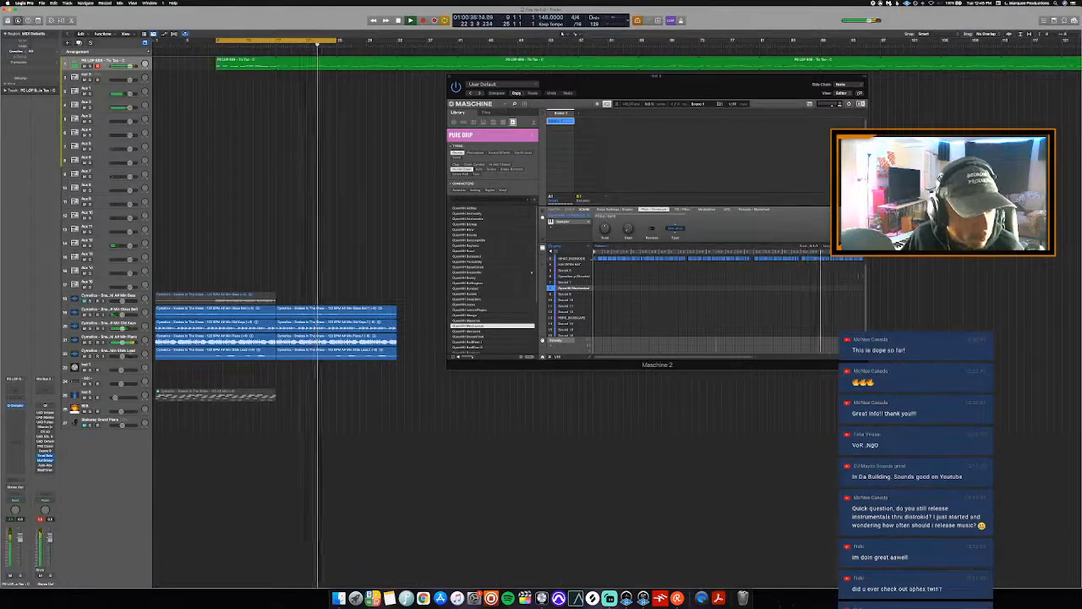
# - Duplicate the Omnisphere instrument track and move the cycle range to bars 17 through 24
pyautogui.click(110, 395)
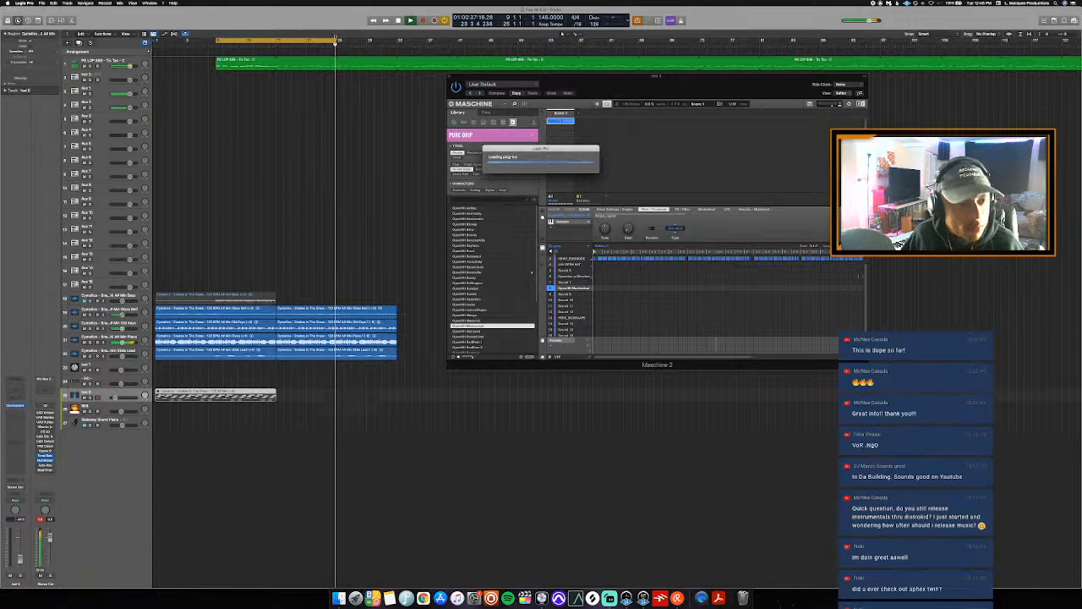
pyautogui.click(279, 41)
pyautogui.moveTo(277, 41); pyautogui.dragTo(338, 56)
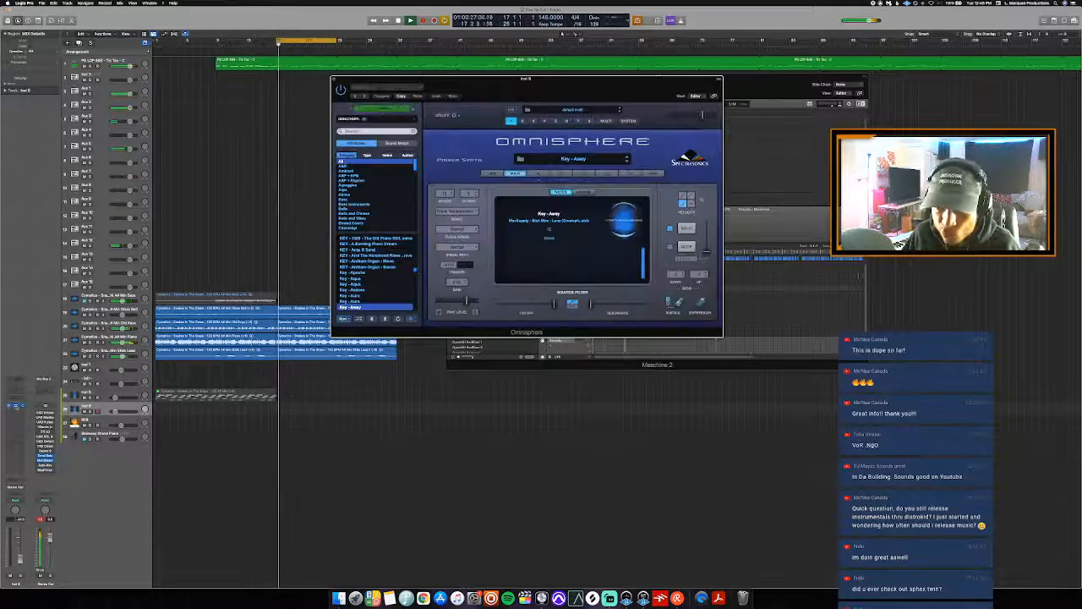
# - Load the KEY - B3 Jazzy Dream patch in the new Omnisphere instance and audition it over the beat
pyautogui.scroll(-3, 367, 280)
pyautogui.click(361, 278)
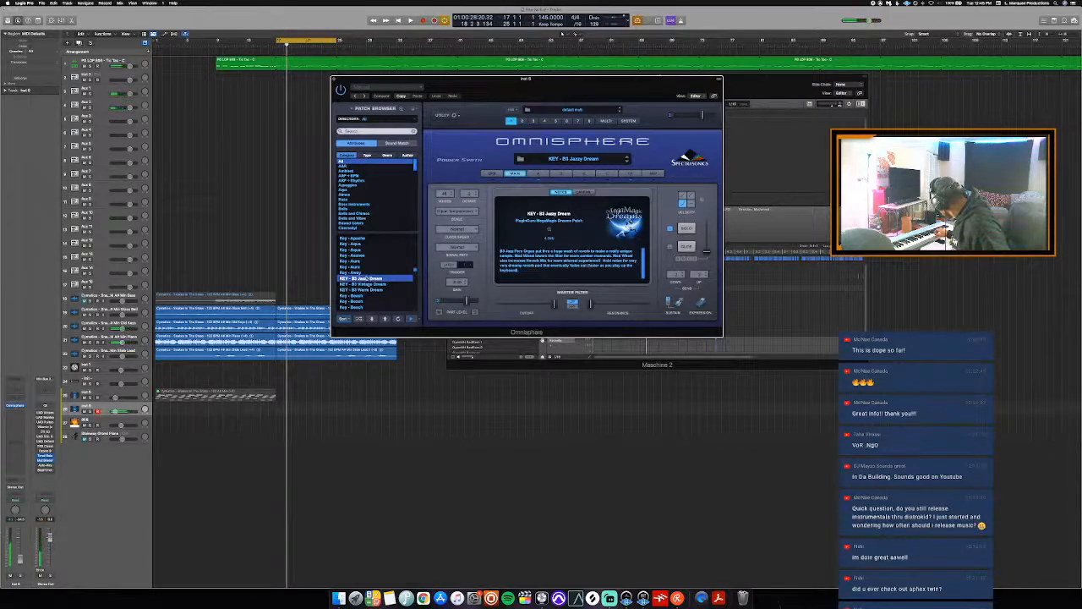
pyautogui.press('space')
pyautogui.scroll(1, 366, 278)
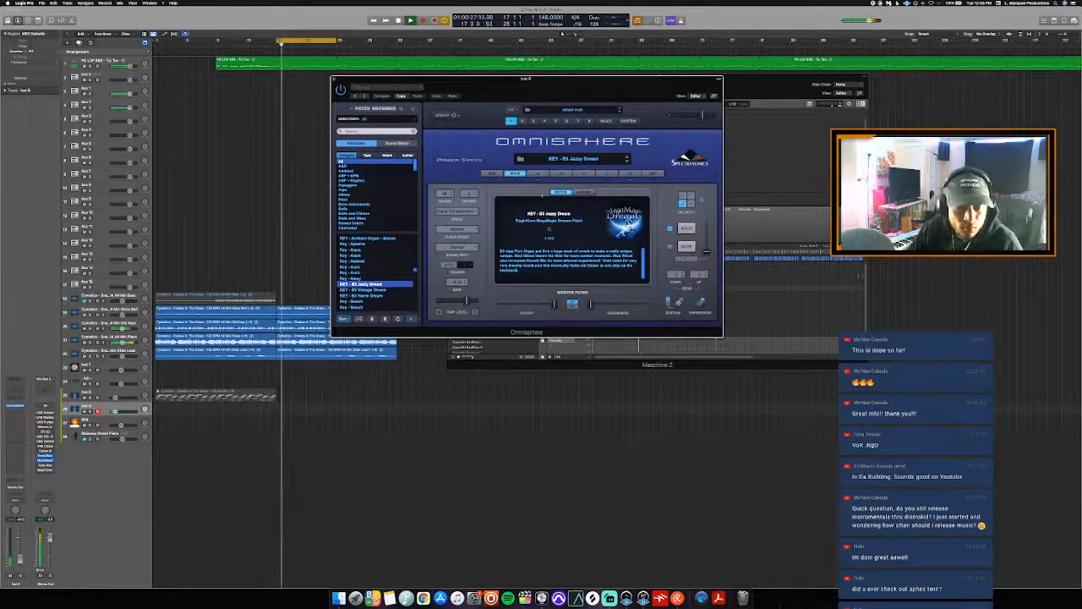
# - Try raising the sample start of the patch's first layer and audition the sound with the beat
pyautogui.click(539, 172)
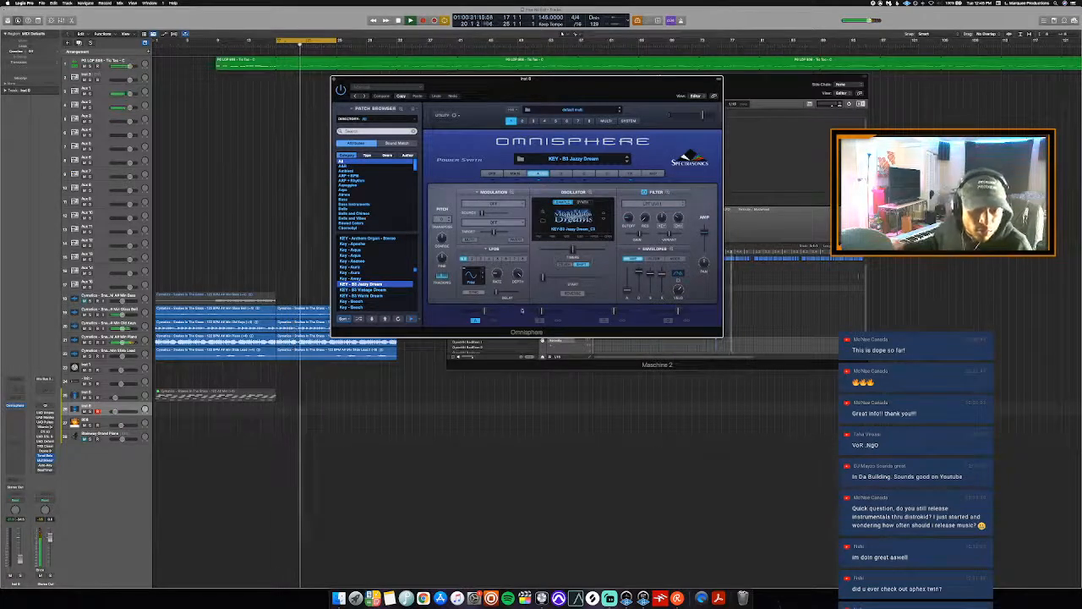
pyautogui.moveTo(543, 279); pyautogui.dragTo(571, 281)
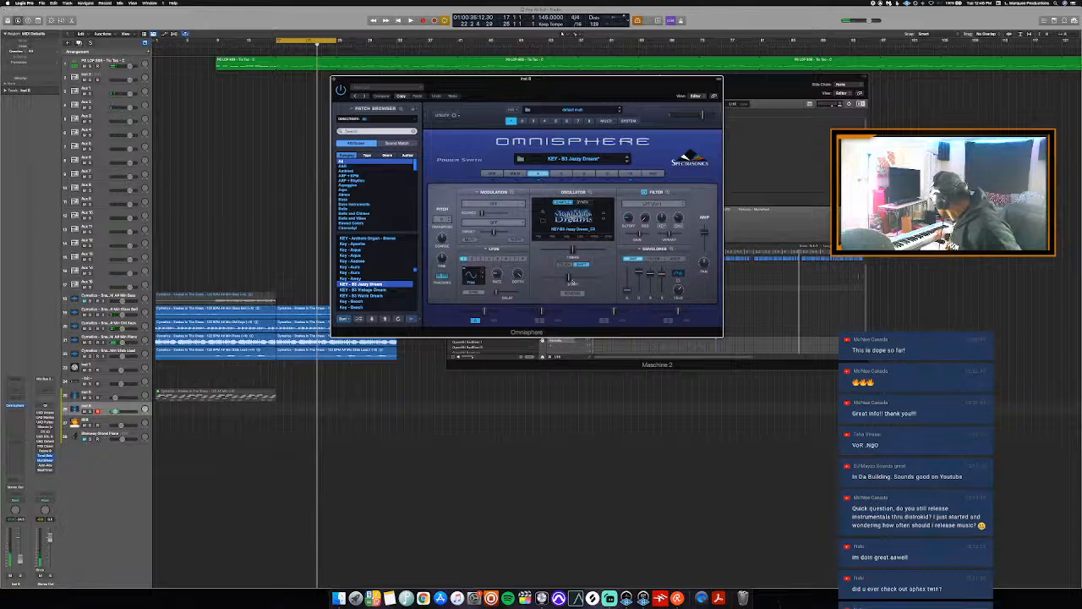
pyautogui.press('space')
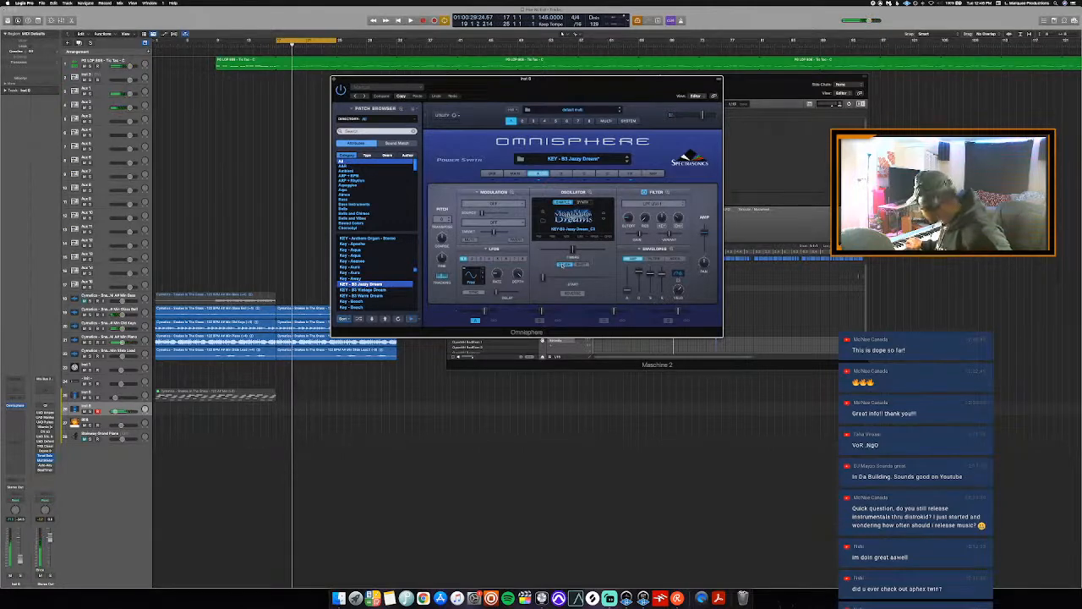
pyautogui.press('space')
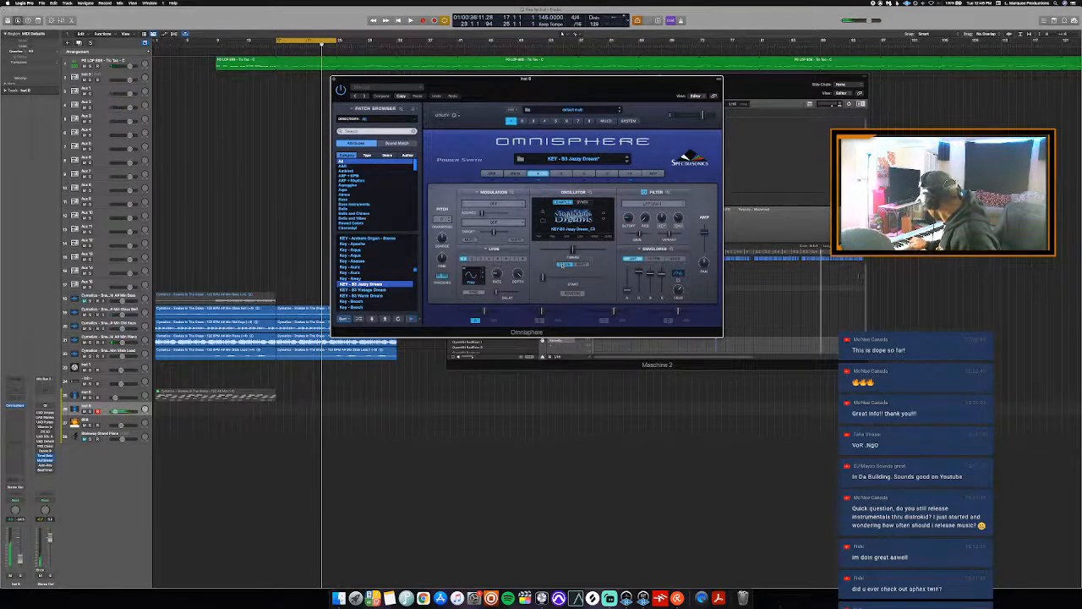
pyautogui.press('r')
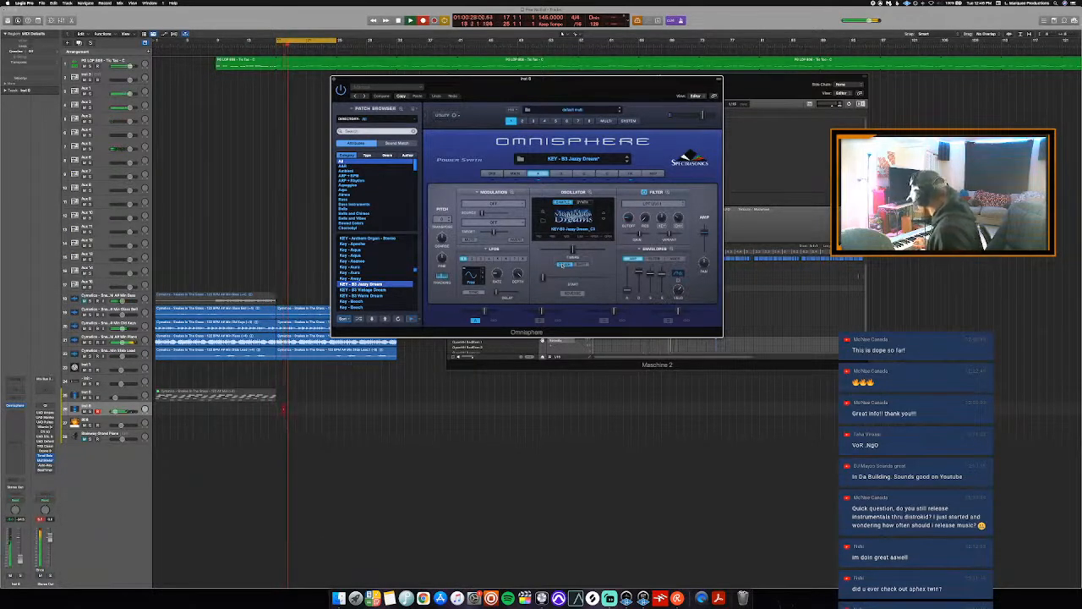
pyautogui.press('super+z')
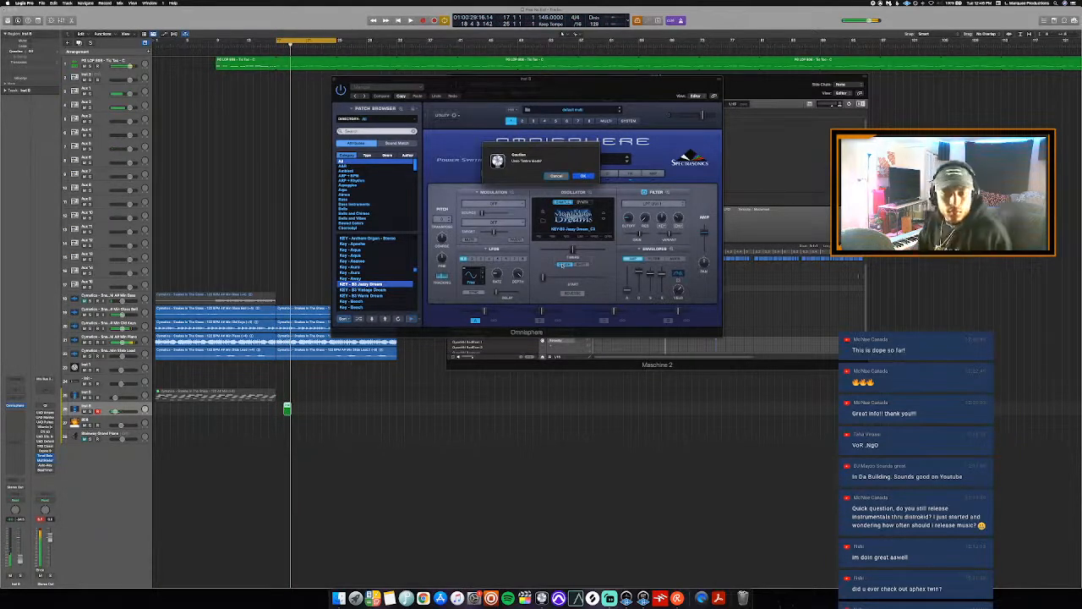
pyautogui.press('Return')
pyautogui.moveTo(323, 398); pyautogui.dragTo(275, 413)
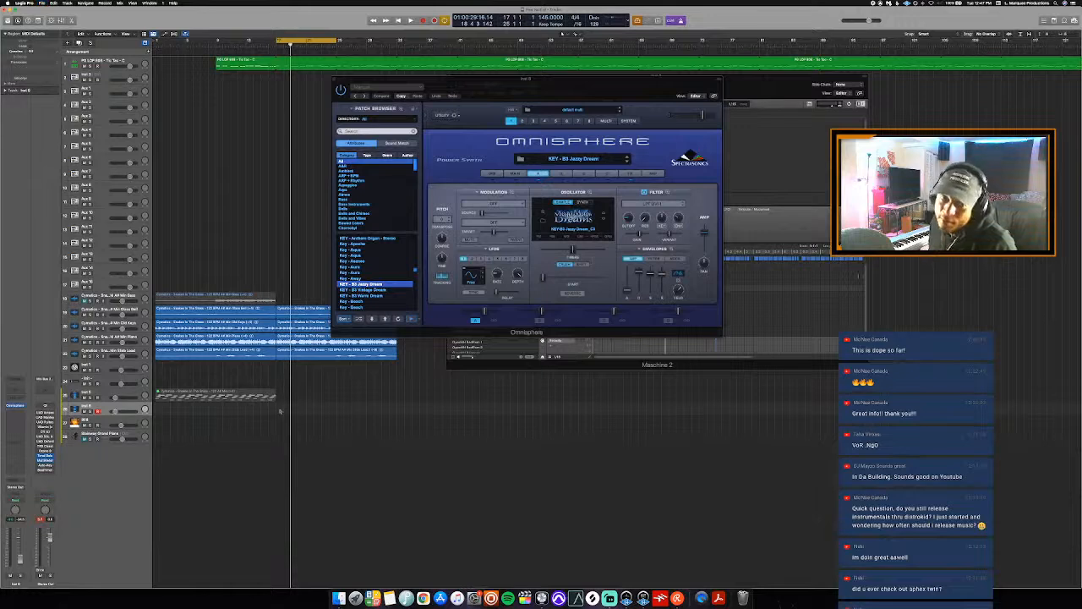
# - Record a B3 Jazzy Dream part within the cycle range and extend the start of its region back to bar 17
pyautogui.press('r')
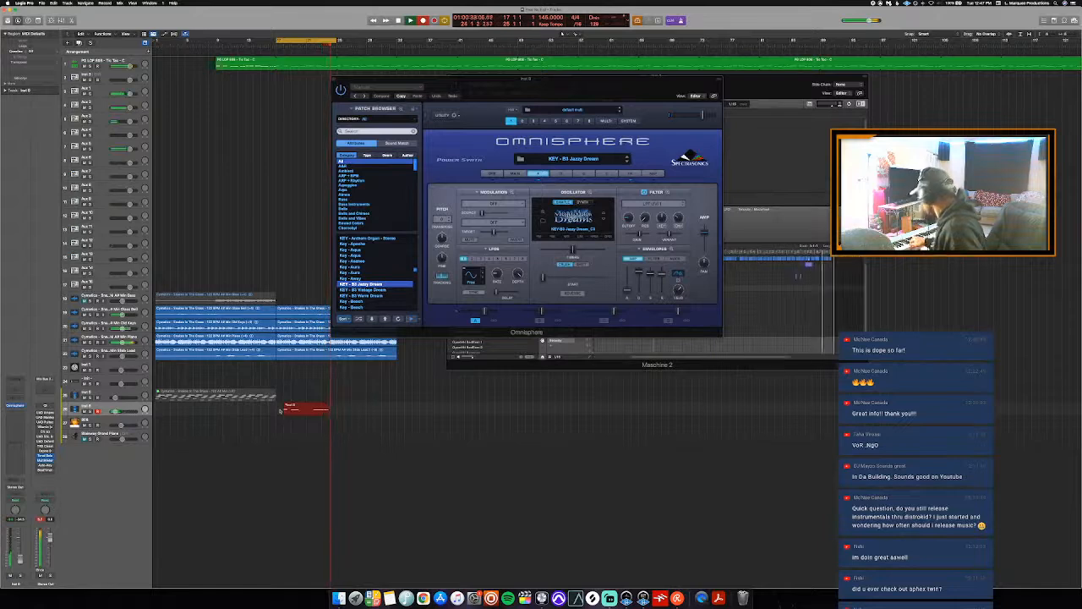
pyautogui.press('space')
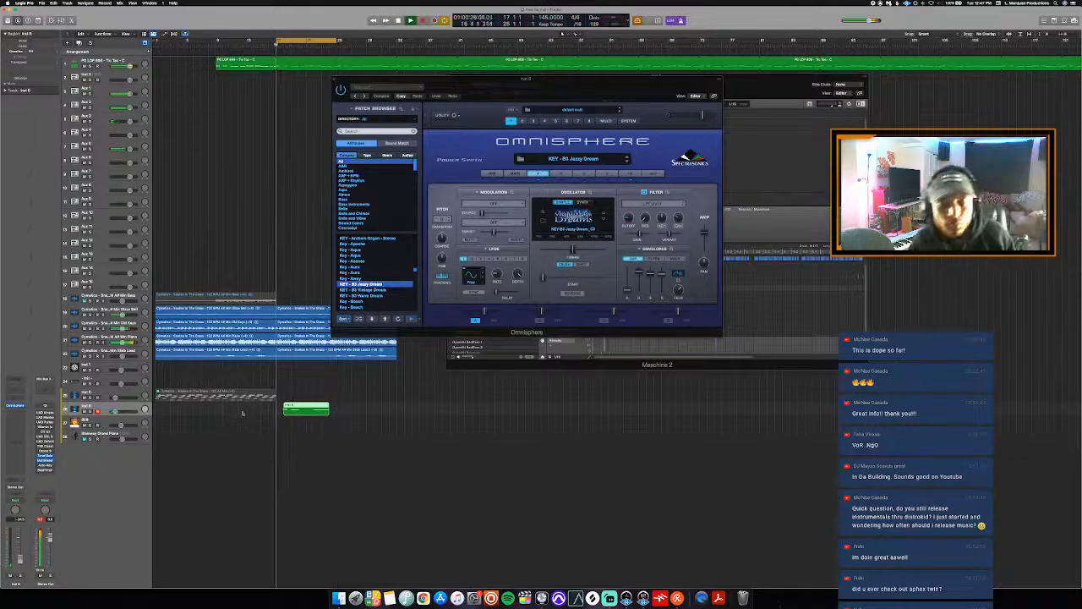
pyautogui.click(113, 316)
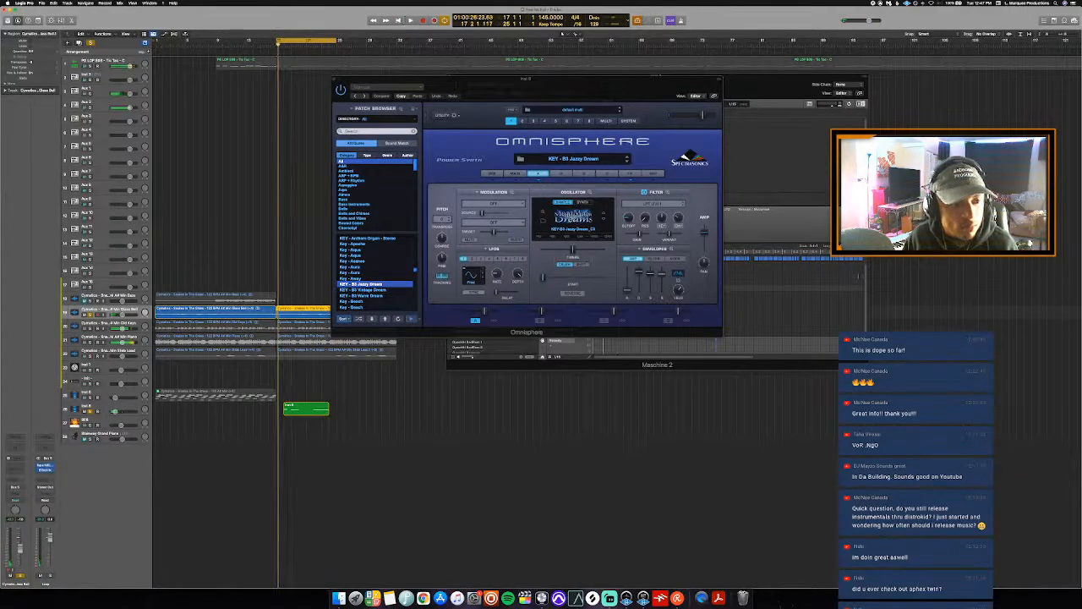
pyautogui.press('super+a')
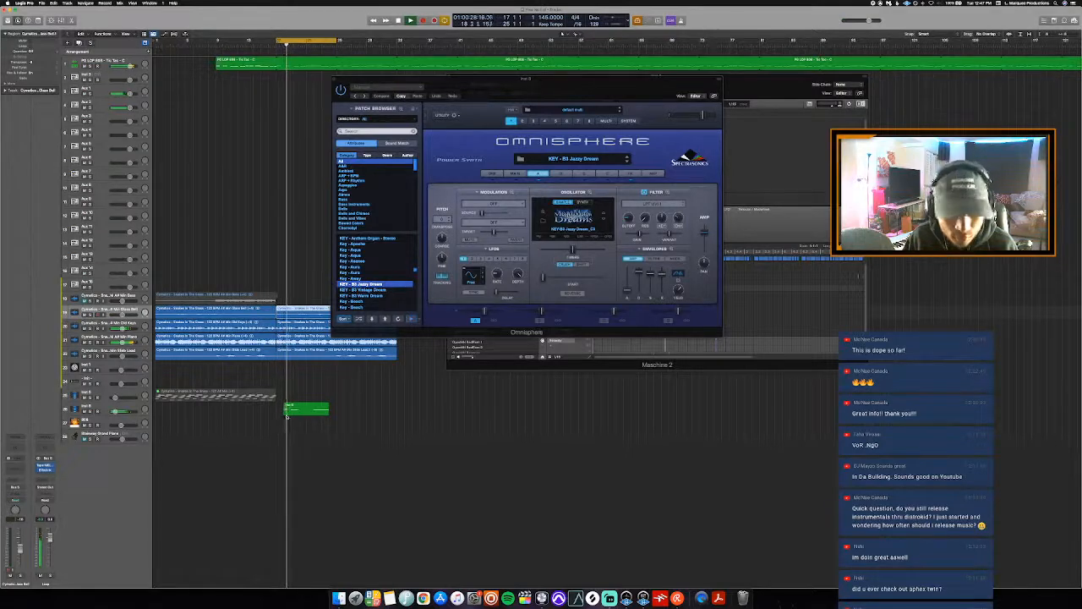
pyautogui.moveTo(287, 415); pyautogui.dragTo(277, 416)
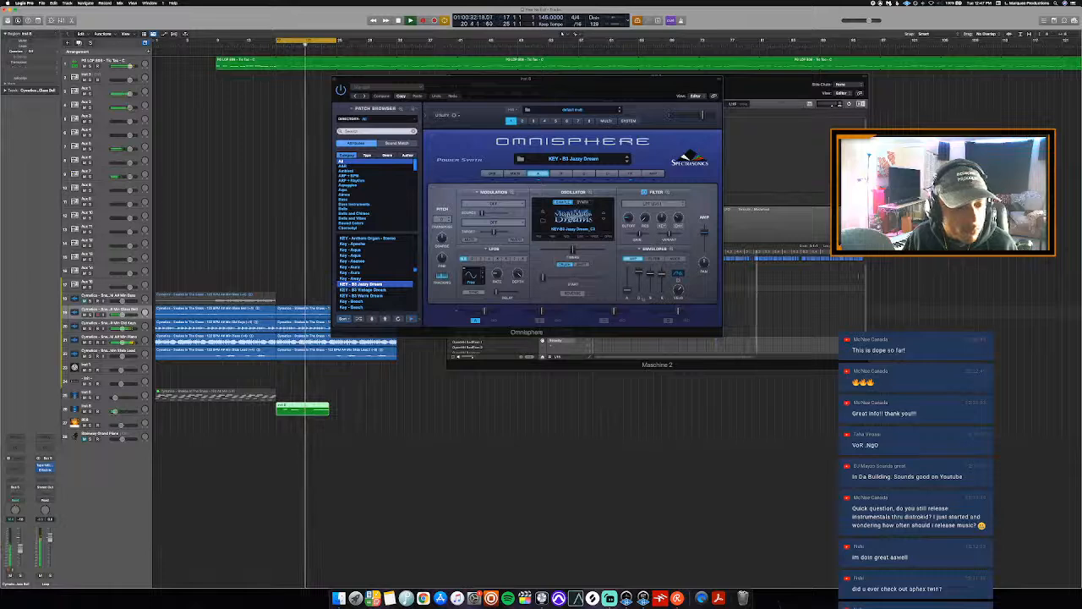
# - Adjust the envelope attack of the B3 Jazzy Dream sound and duplicate its track for another Omnisphere part
pyautogui.click(628, 292)
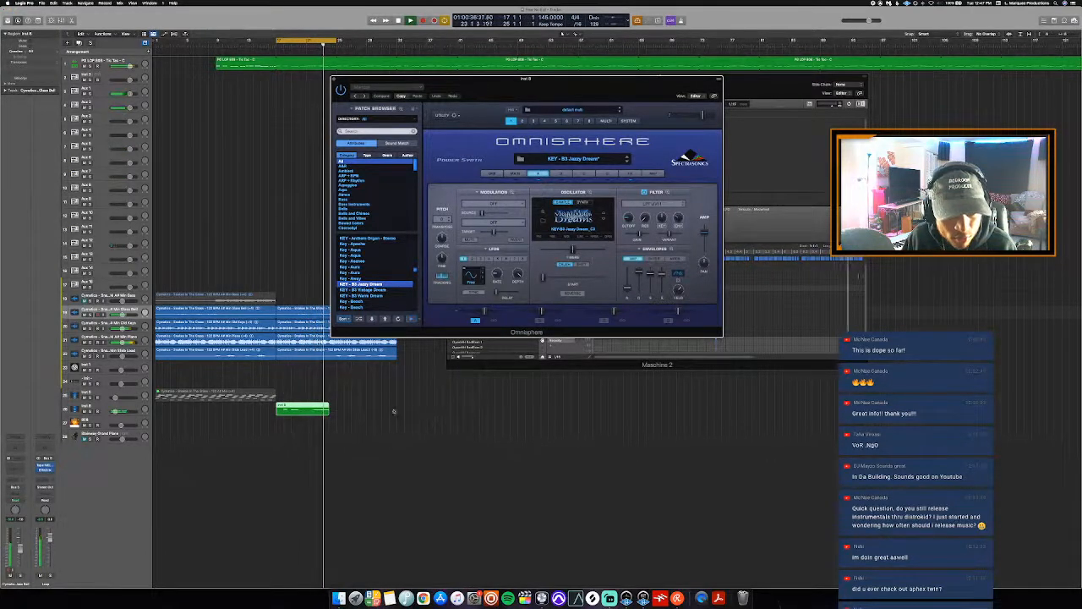
pyautogui.click(127, 410)
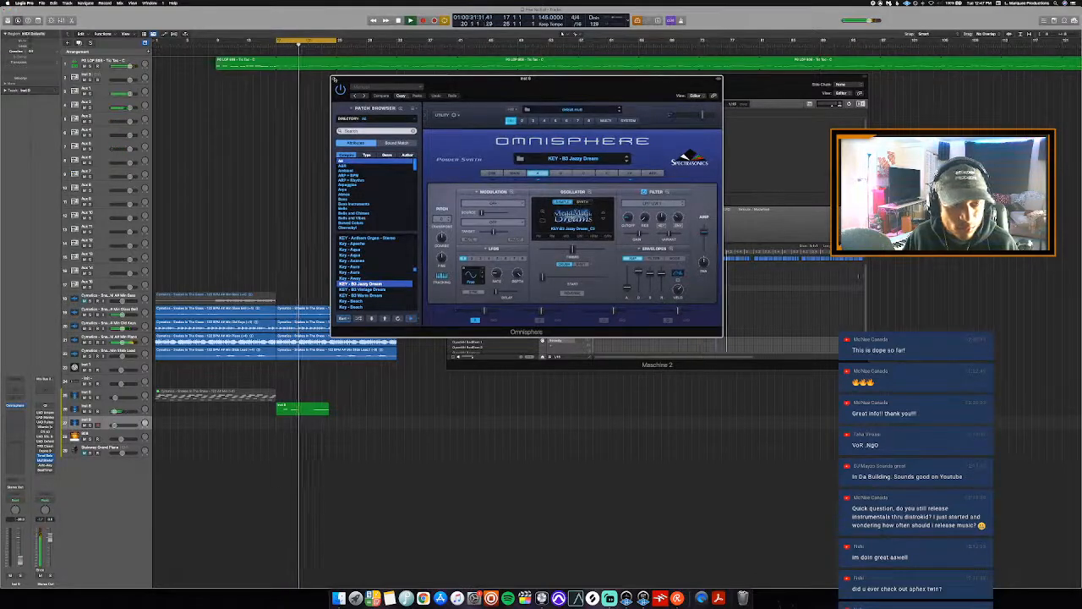
pyautogui.click(334, 80)
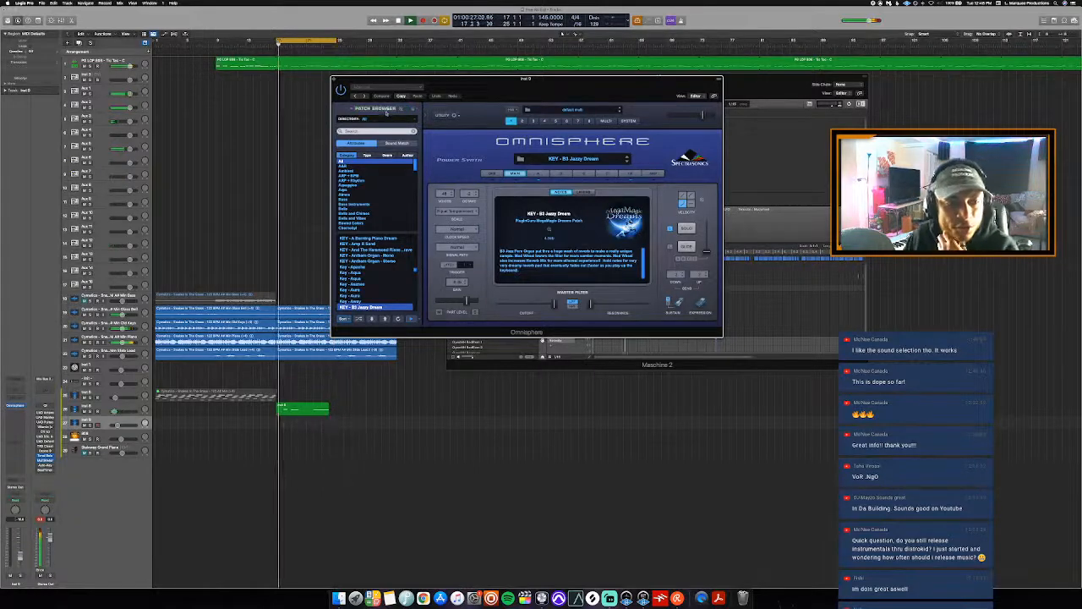
# - Browse the key patches and sound categories in the second Omnisphere instance's full patch browser and close the plug-in
pyautogui.click(384, 110)
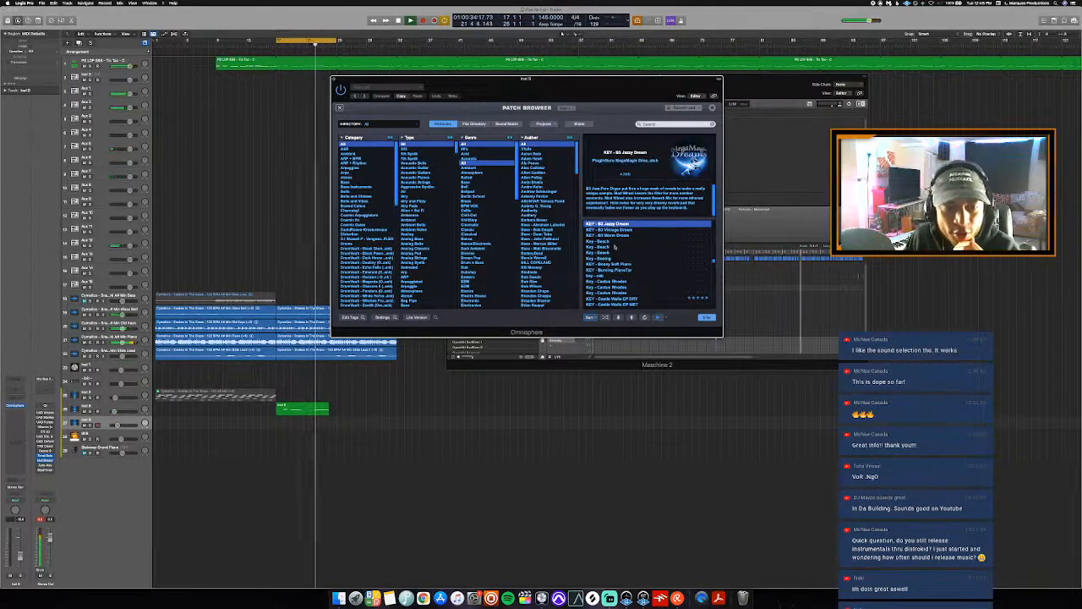
pyautogui.scroll(-2, 614, 247)
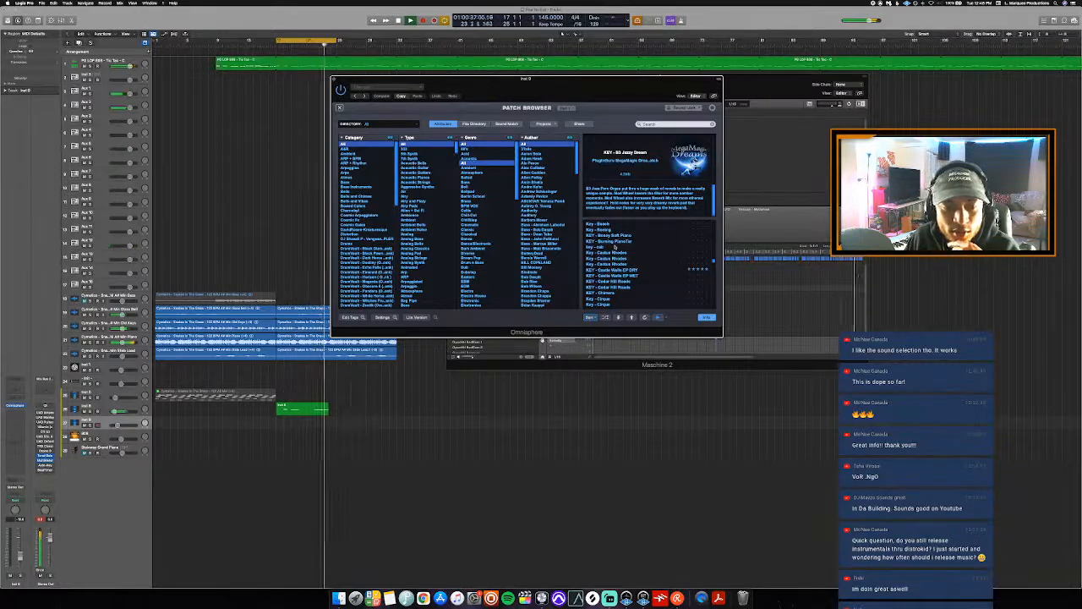
pyautogui.scroll(-5, 615, 247)
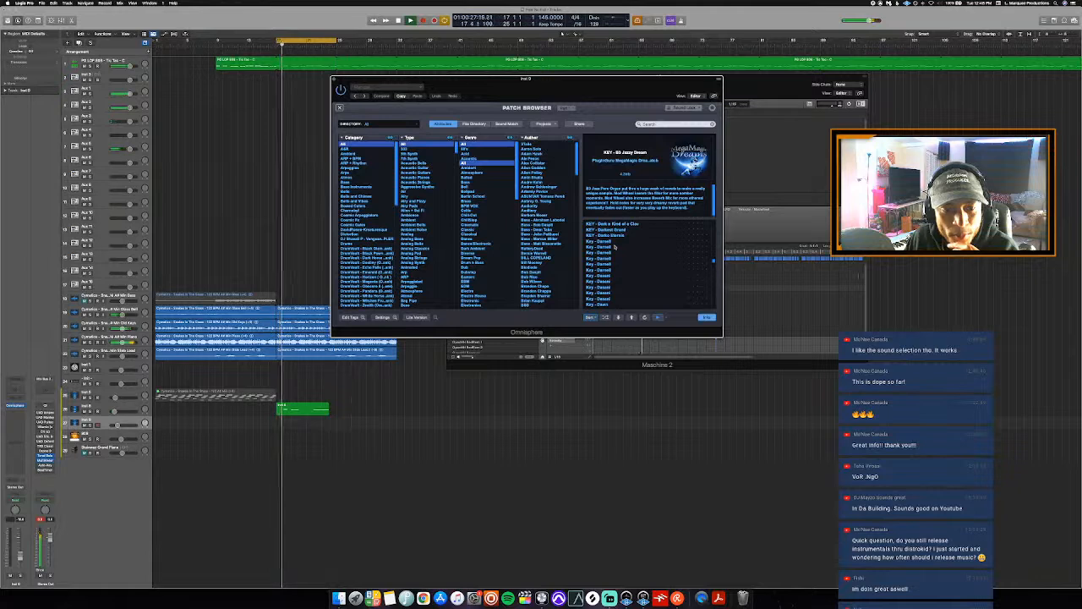
pyautogui.scroll(-3, 614, 246)
pyautogui.scroll(-2, 614, 245)
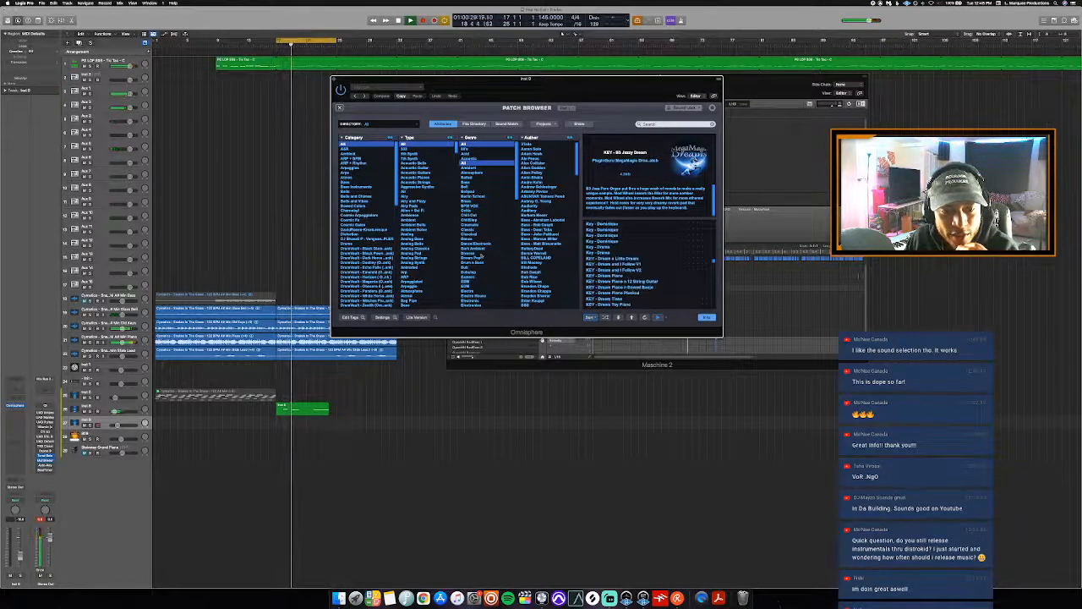
pyautogui.scroll(-10, 387, 209)
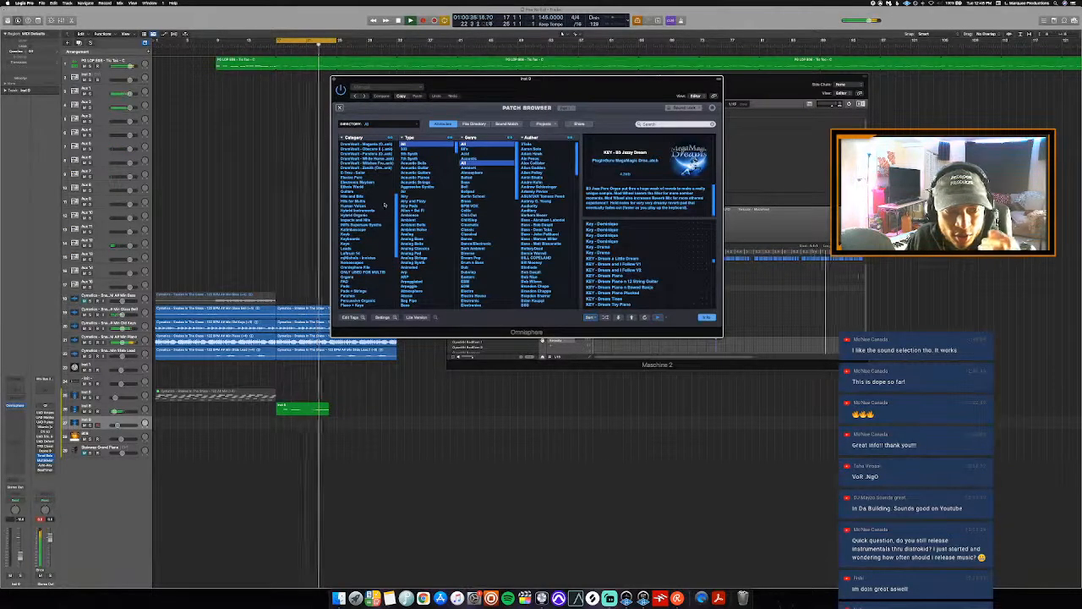
pyautogui.click(334, 79)
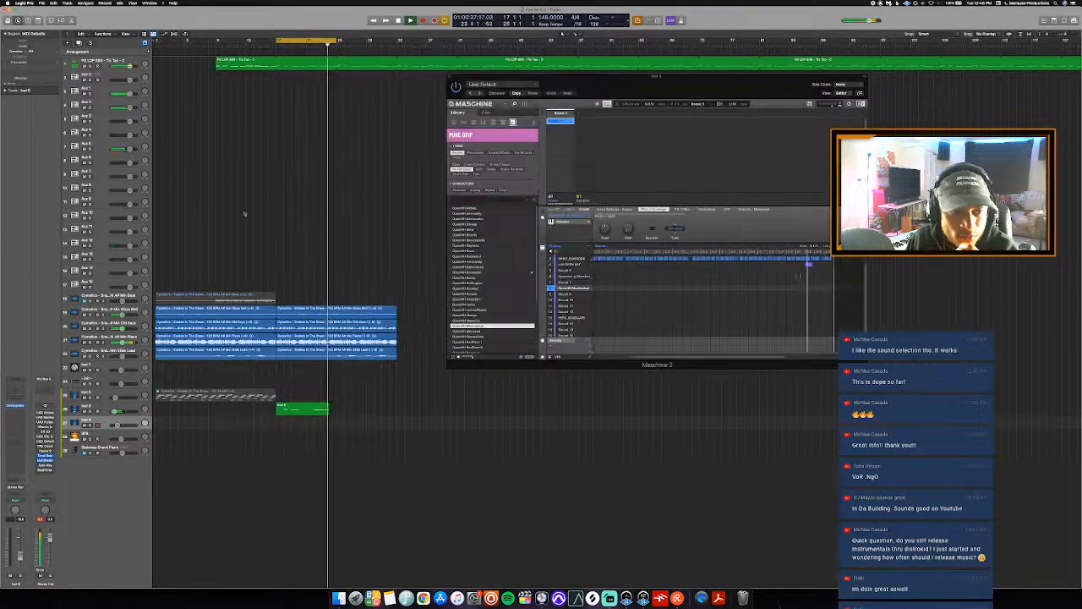
# - Open Komplete Kontrol on the Inst 1 track and choose the Hybrid Keys instrument from its library
pyautogui.click(128, 364)
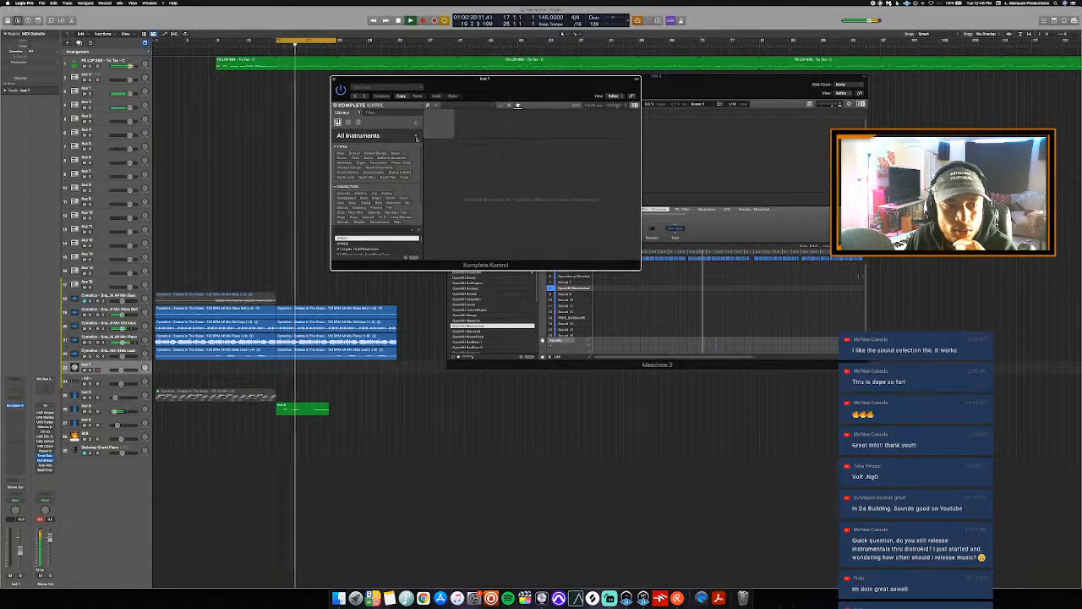
pyautogui.scroll(-10, 404, 188)
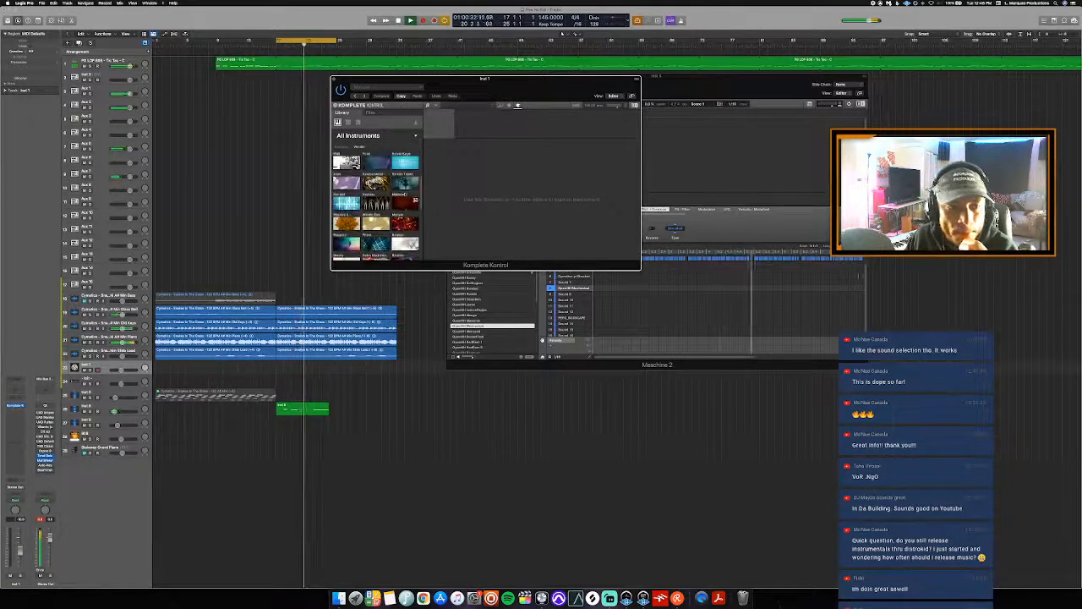
pyautogui.click(404, 164)
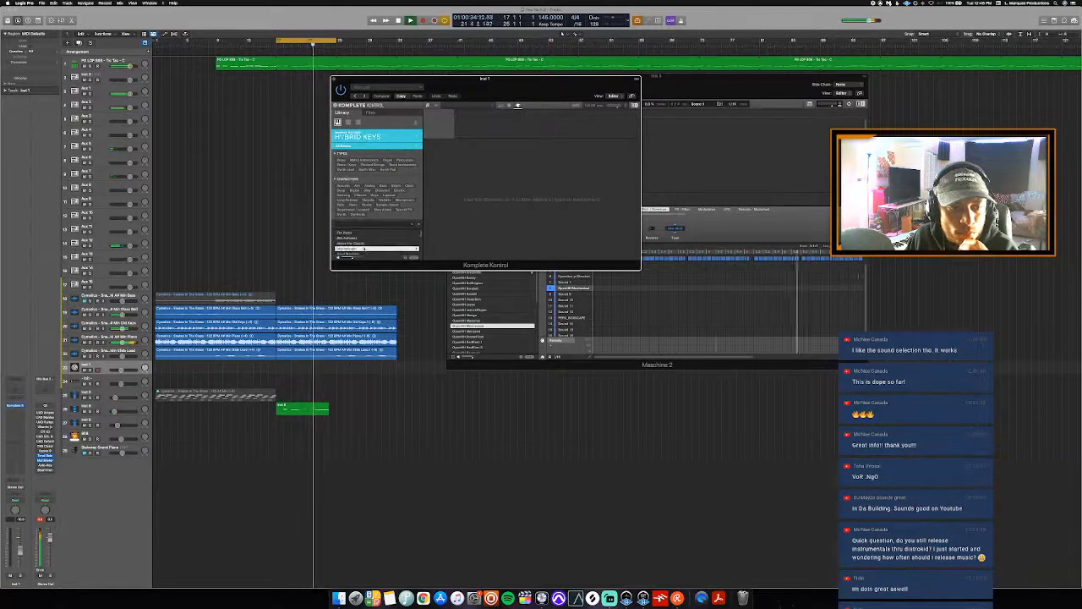
# - Audition the Hybrid Keys presets against the beat and load a chord preset
pyautogui.scroll(-2, 365, 249)
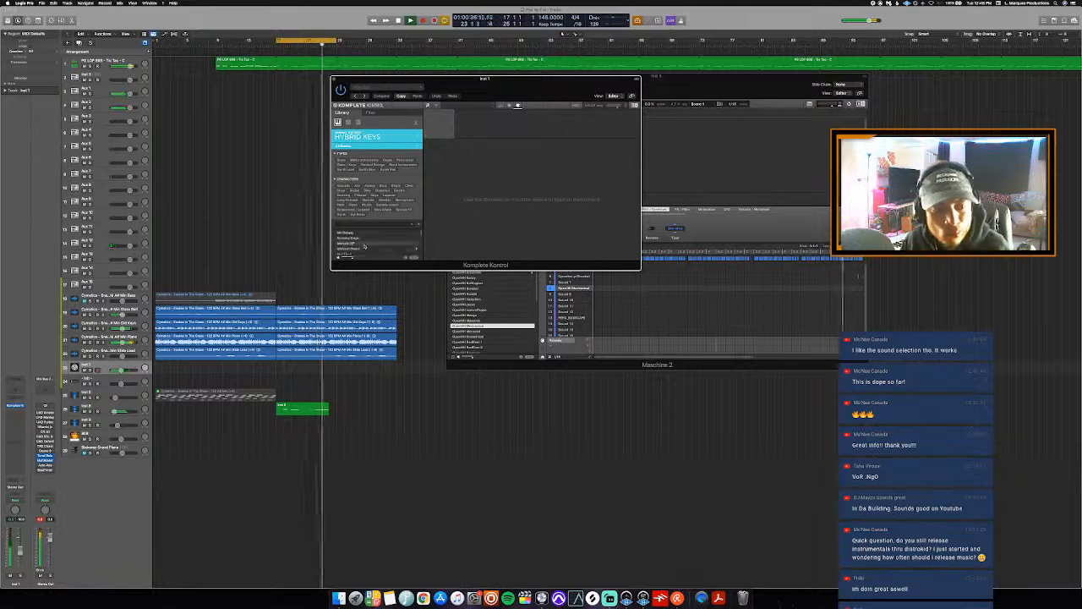
pyautogui.scroll(-2, 365, 246)
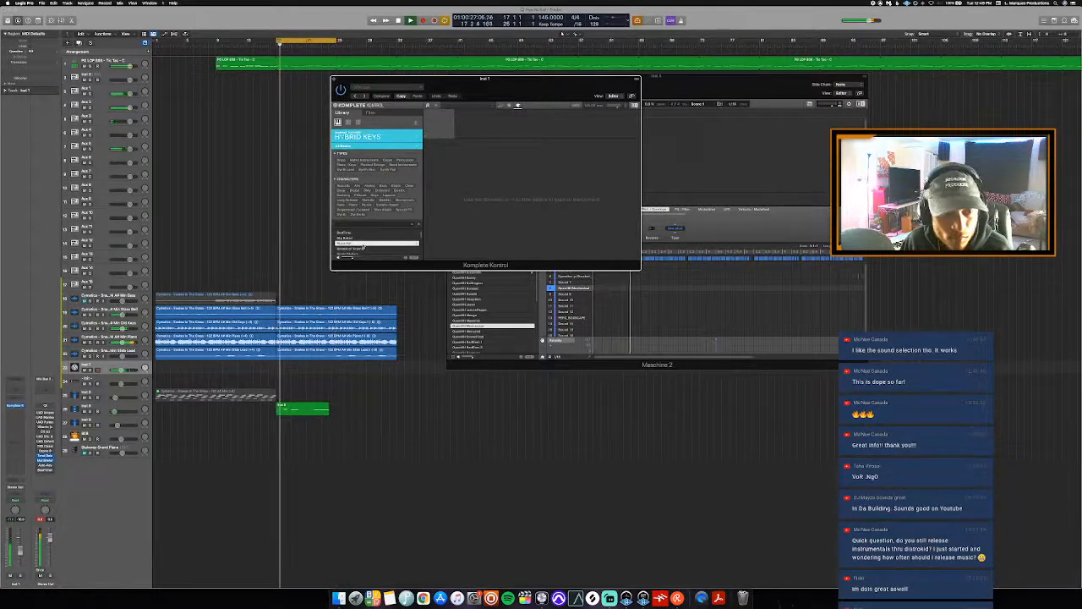
pyautogui.scroll(-2, 365, 246)
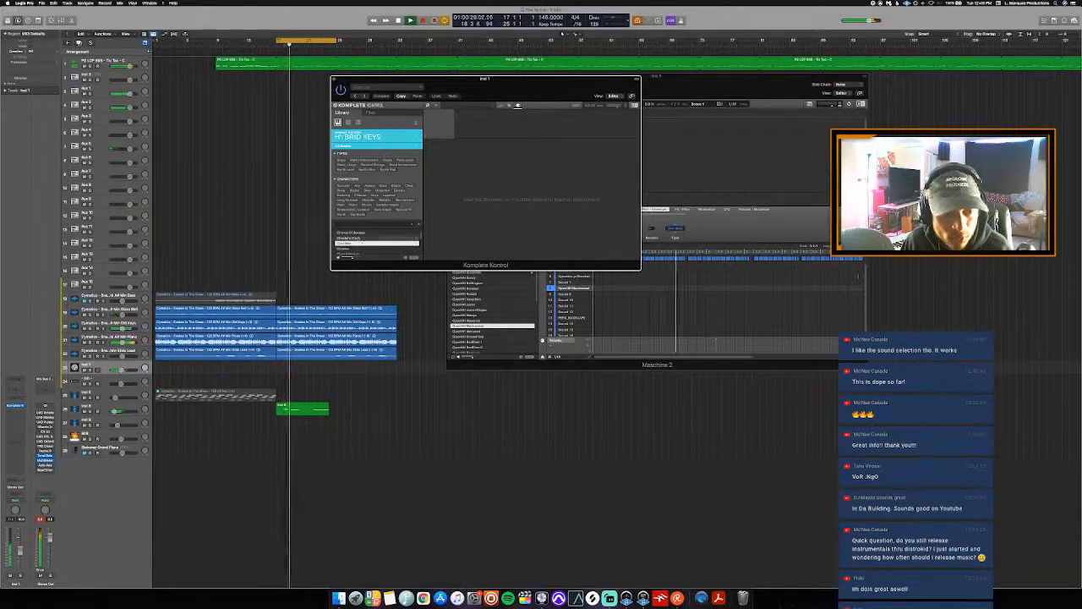
pyautogui.click(359, 238)
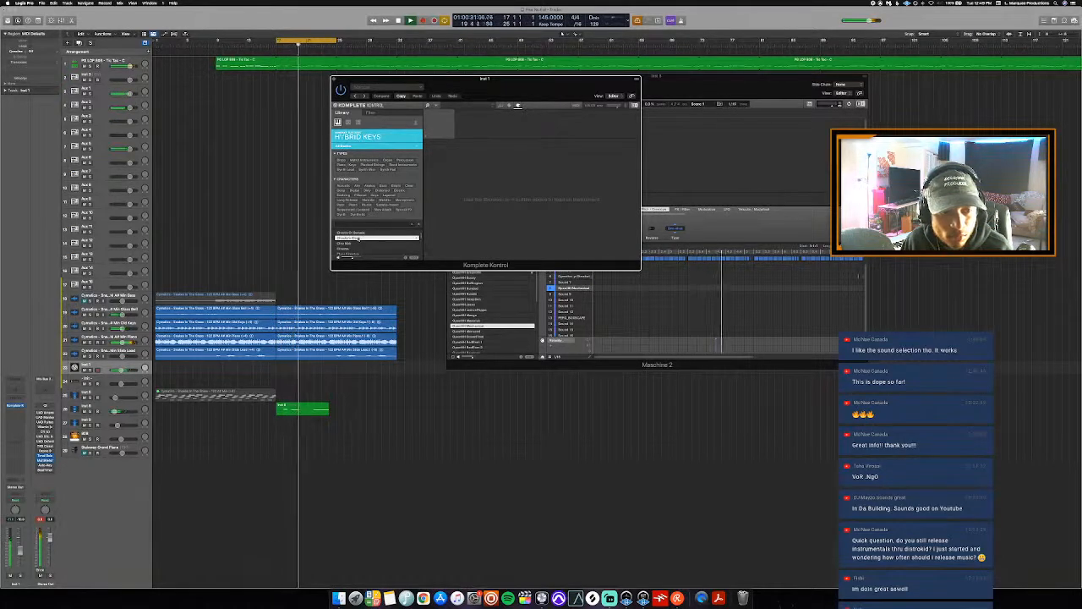
pyautogui.scroll(-2, 359, 239)
pyautogui.click(358, 238)
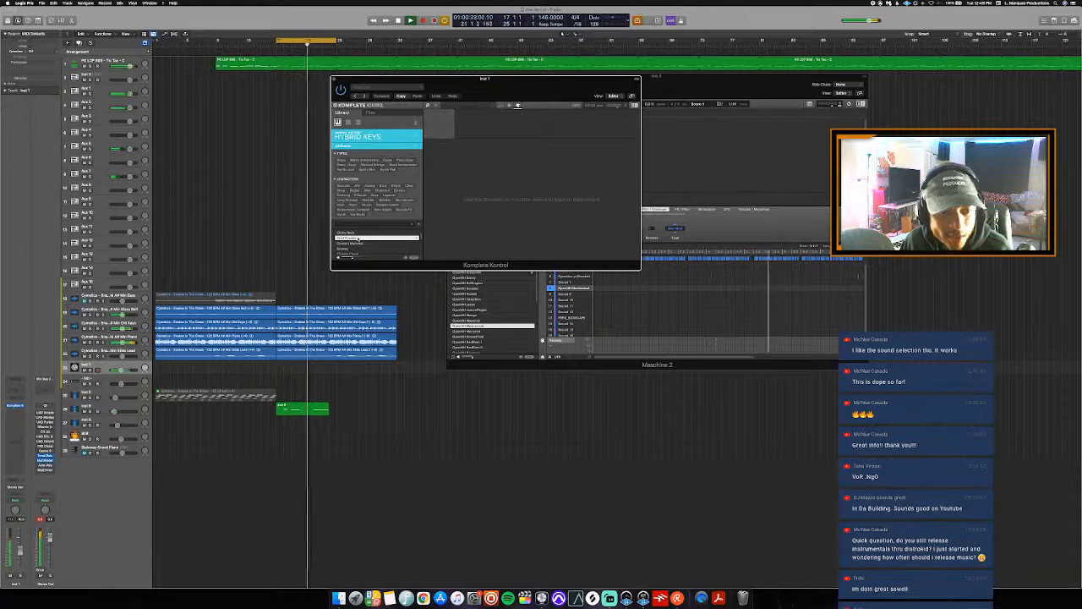
pyautogui.click(364, 243)
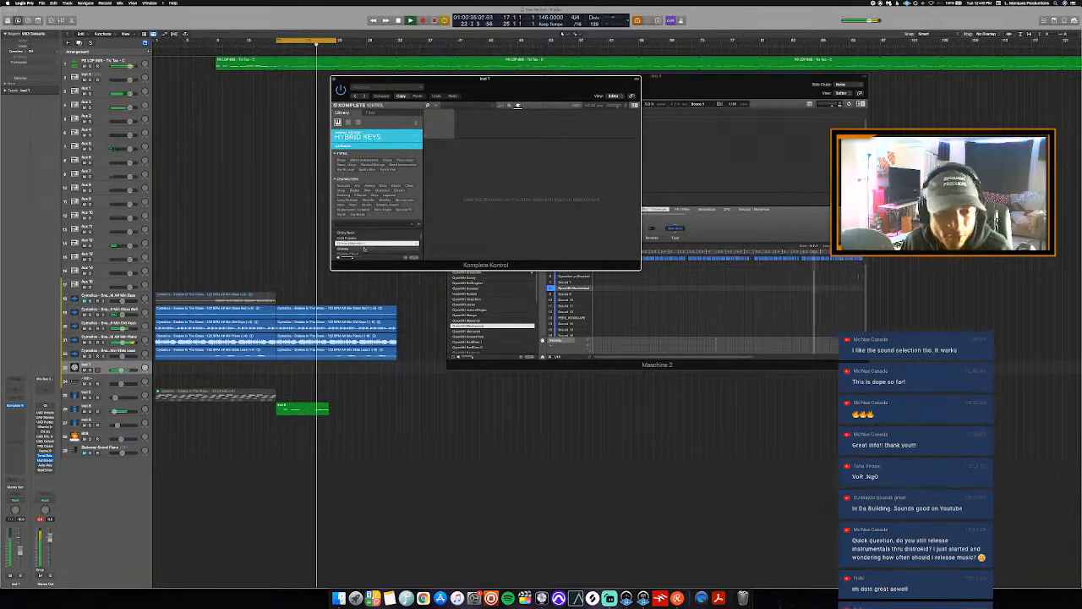
pyautogui.scroll(-1, 365, 244)
pyautogui.click(365, 248)
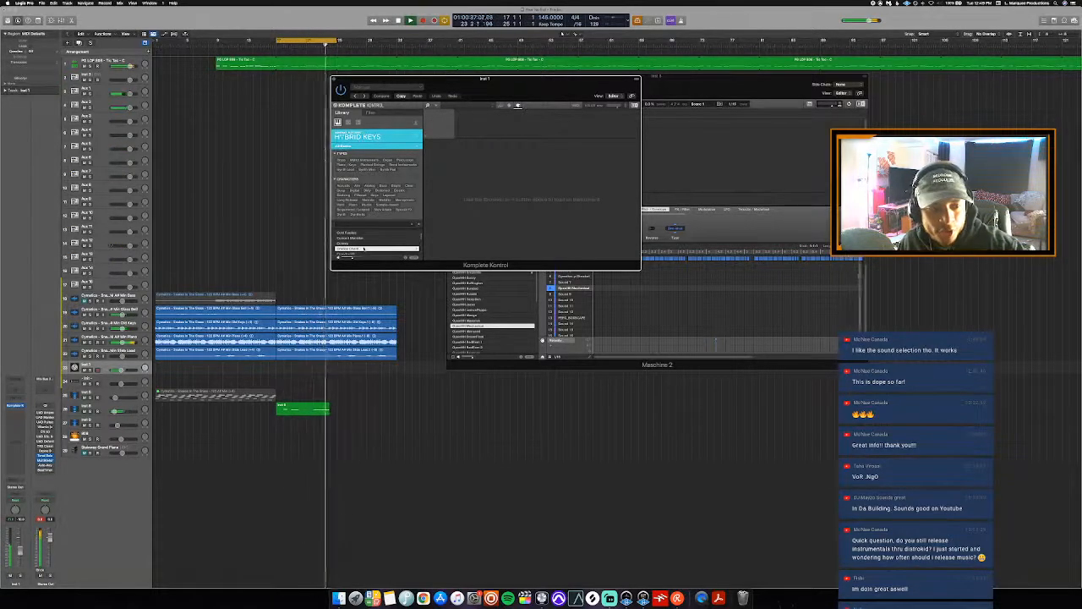
pyautogui.scroll(-1, 359, 249)
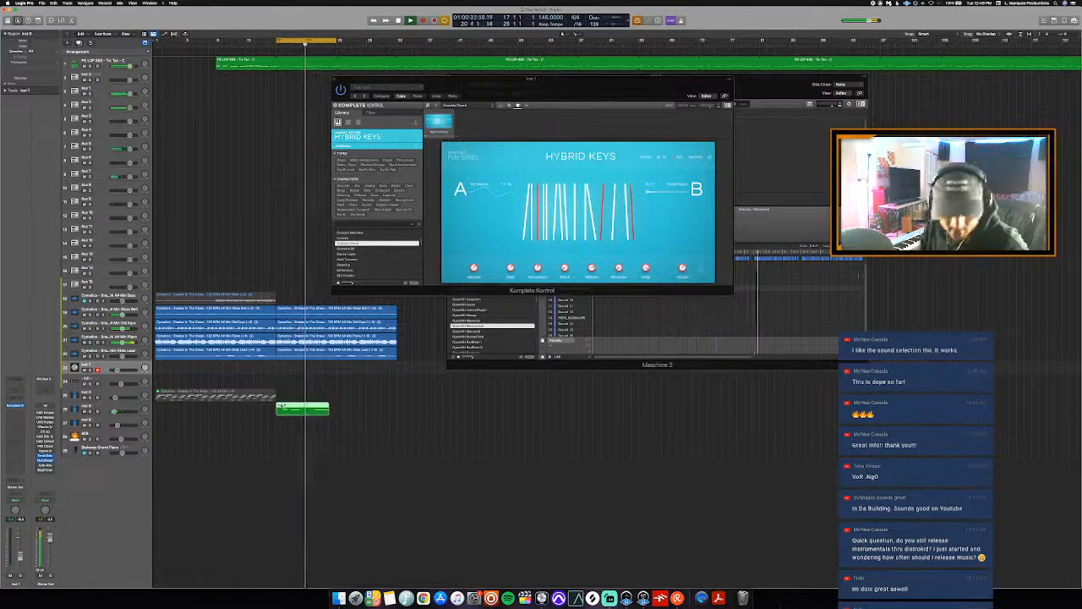
# - Set the cycle range to bars 9–17 and record a Hybrid Keys part on the Inst 1 track
pyautogui.moveTo(211, 41); pyautogui.dragTo(276, 41)
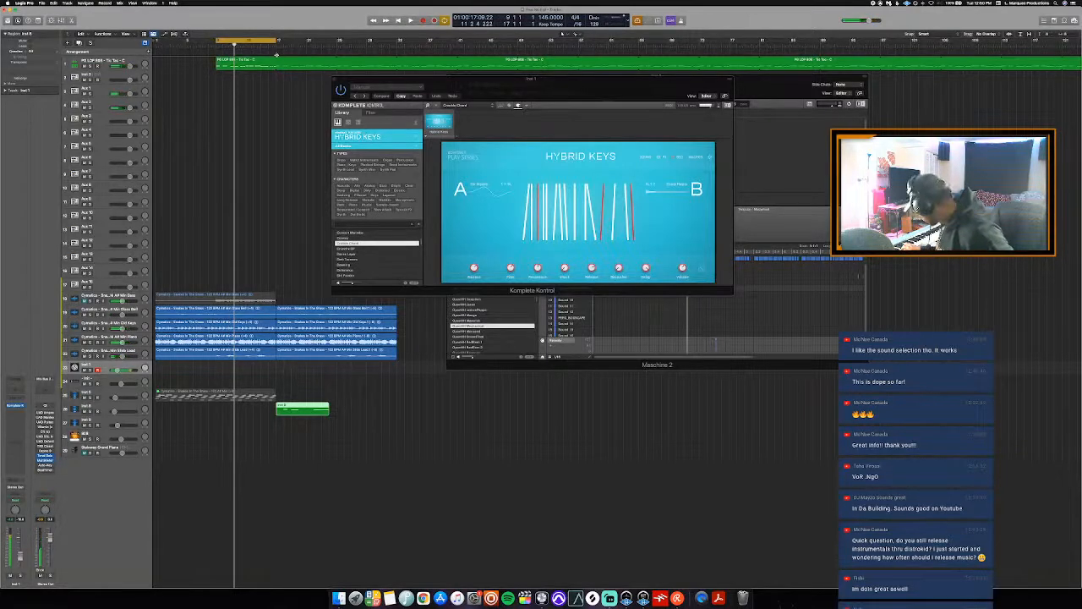
pyautogui.press('r')
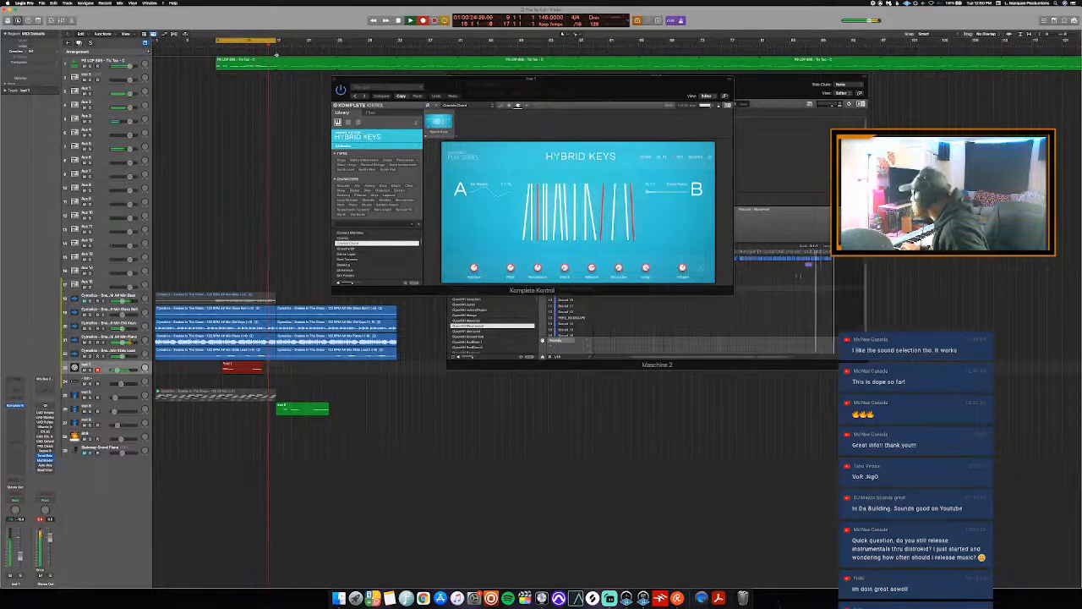
pyautogui.press('space')
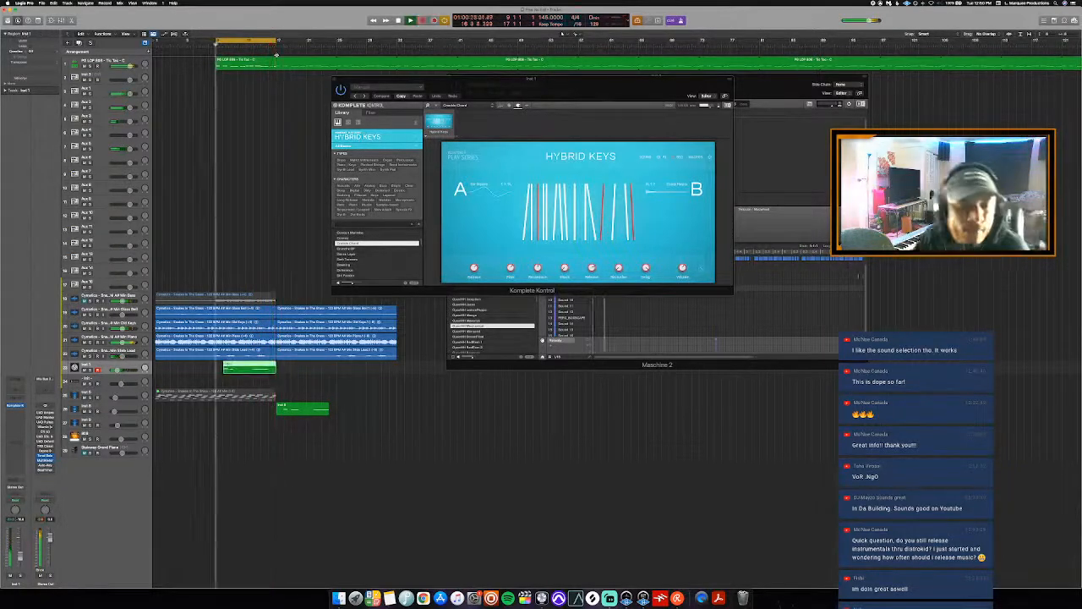
# - Solo the new Hybrid Keys region, examine its notes in the Piano Roll, and return to the full mix
pyautogui.press('s')
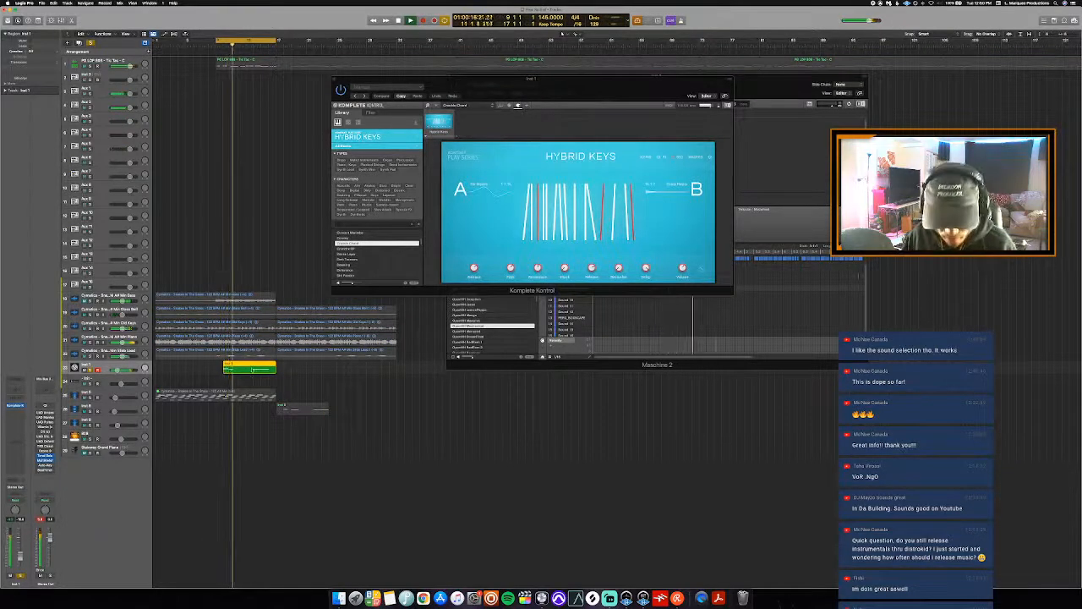
pyautogui.doubleClick(252, 370)
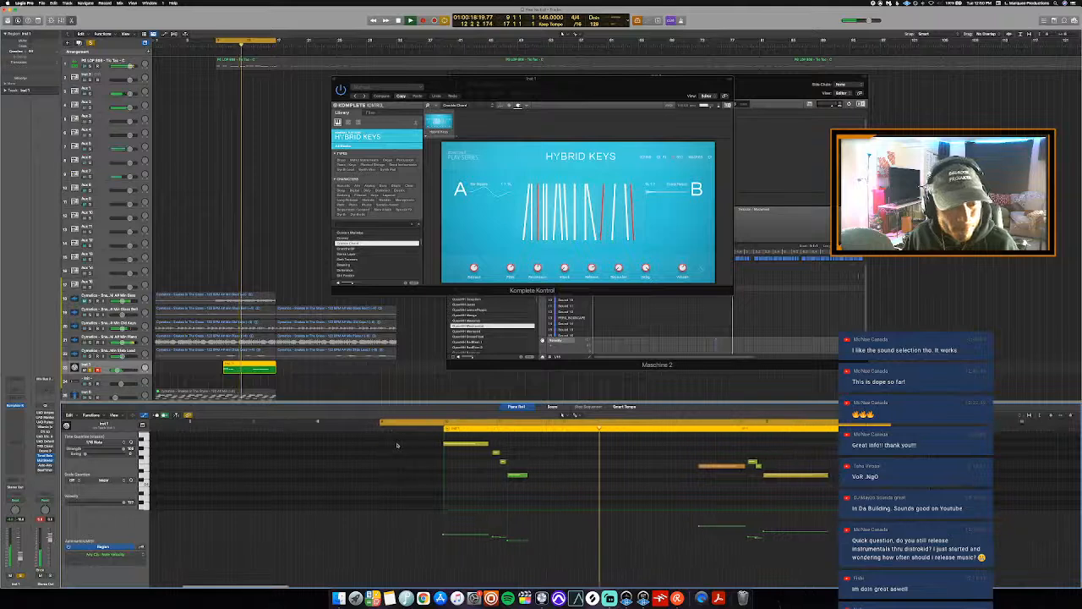
pyautogui.scroll(3, 627, 463)
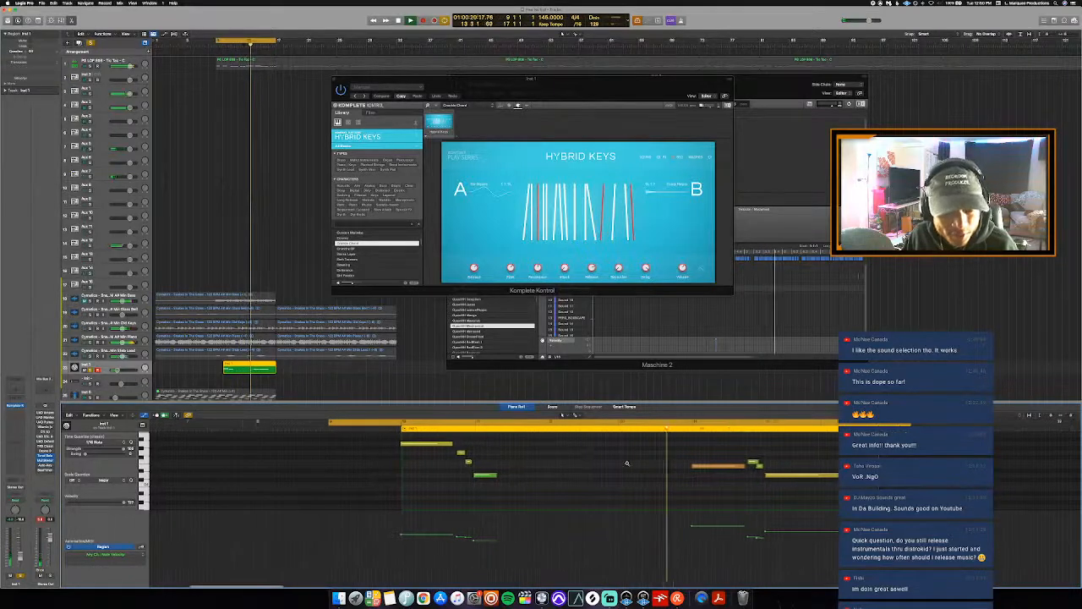
pyautogui.scroll(1, 628, 463)
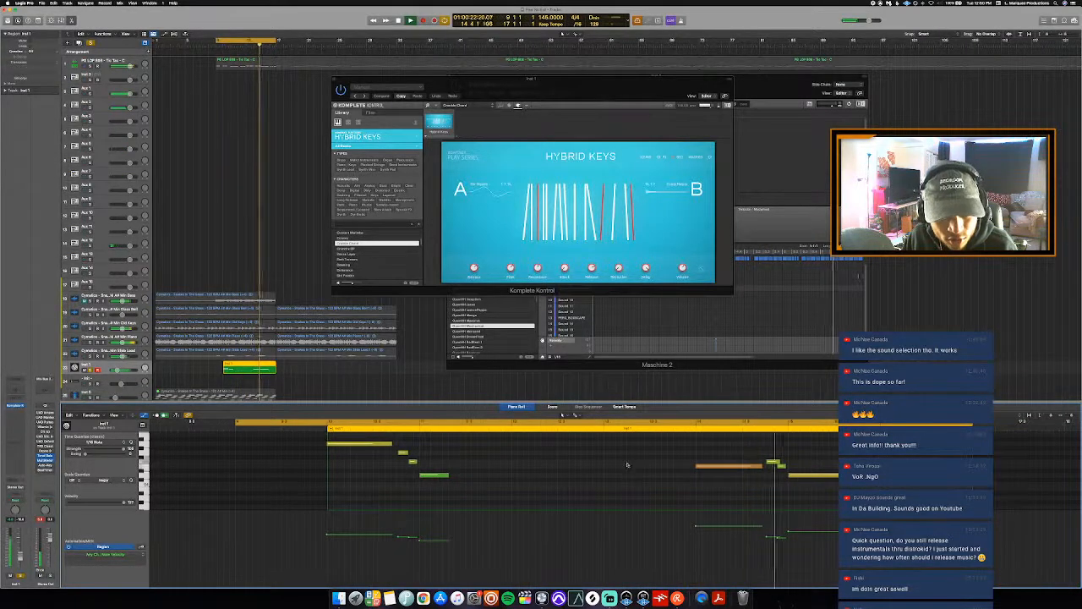
pyautogui.press('p')
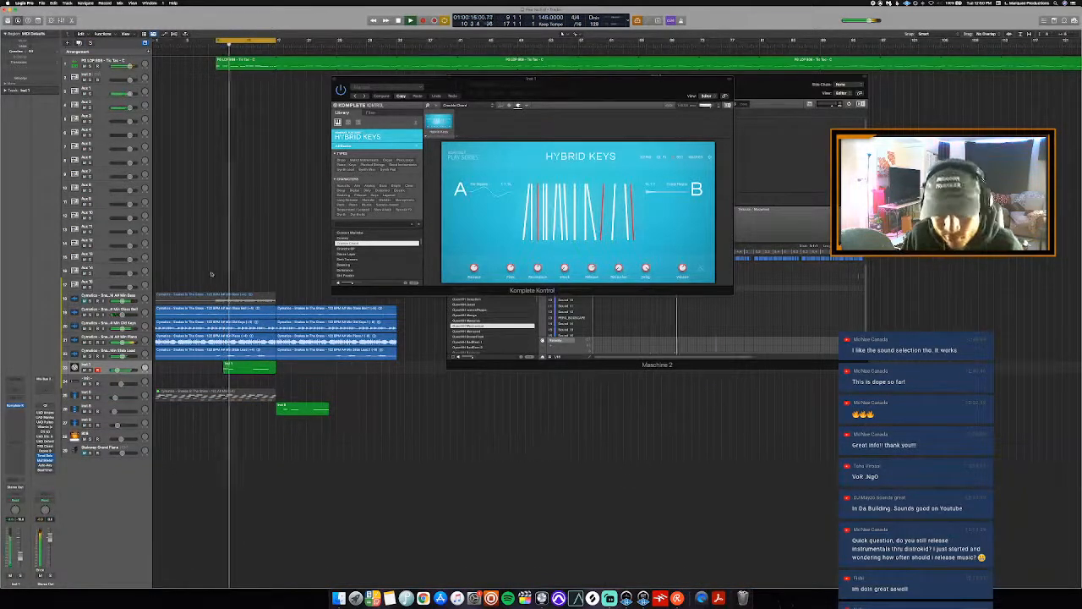
pyautogui.press('space')
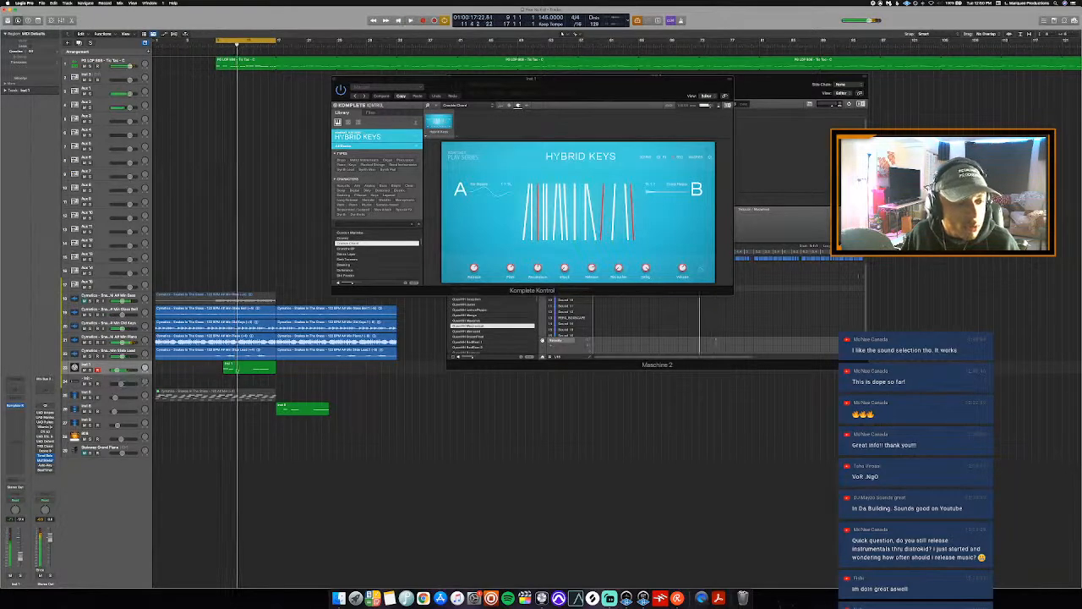
pyautogui.doubleClick(238, 369)
pyautogui.press('p')
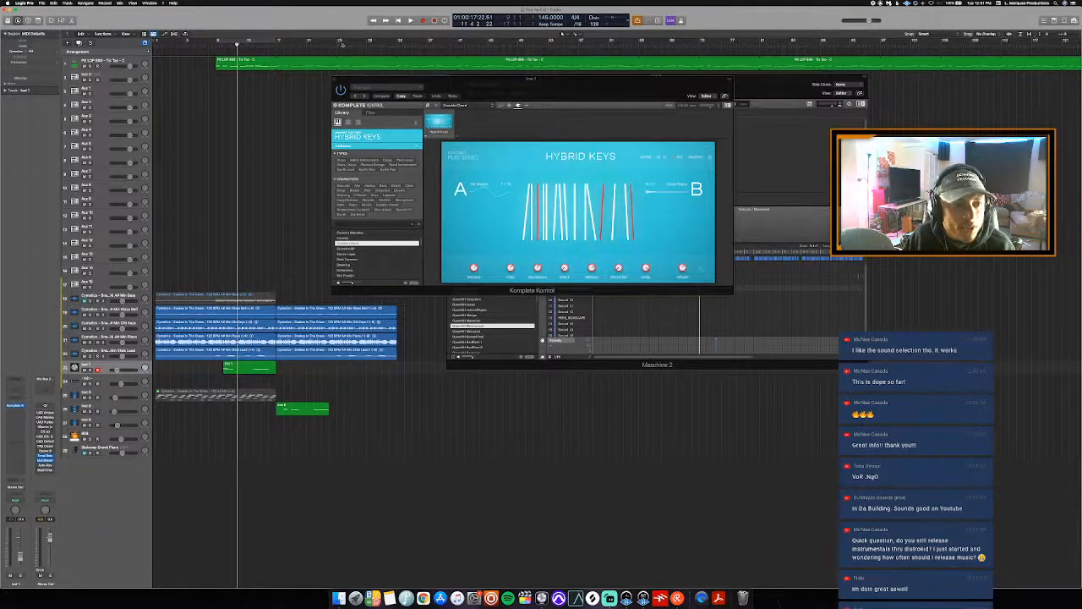
# - Set the cycle range to bars 25–33, start playback, and close the Komplete Kontrol and Maschine windows
pyautogui.moveTo(338, 41); pyautogui.dragTo(399, 40)
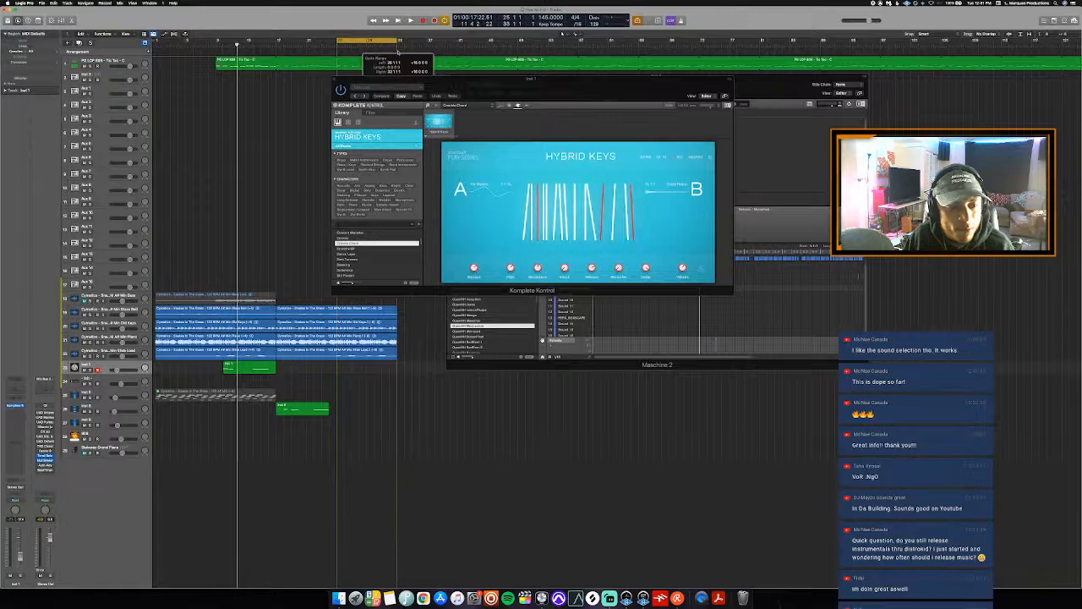
pyautogui.click(337, 79)
pyautogui.press('space')
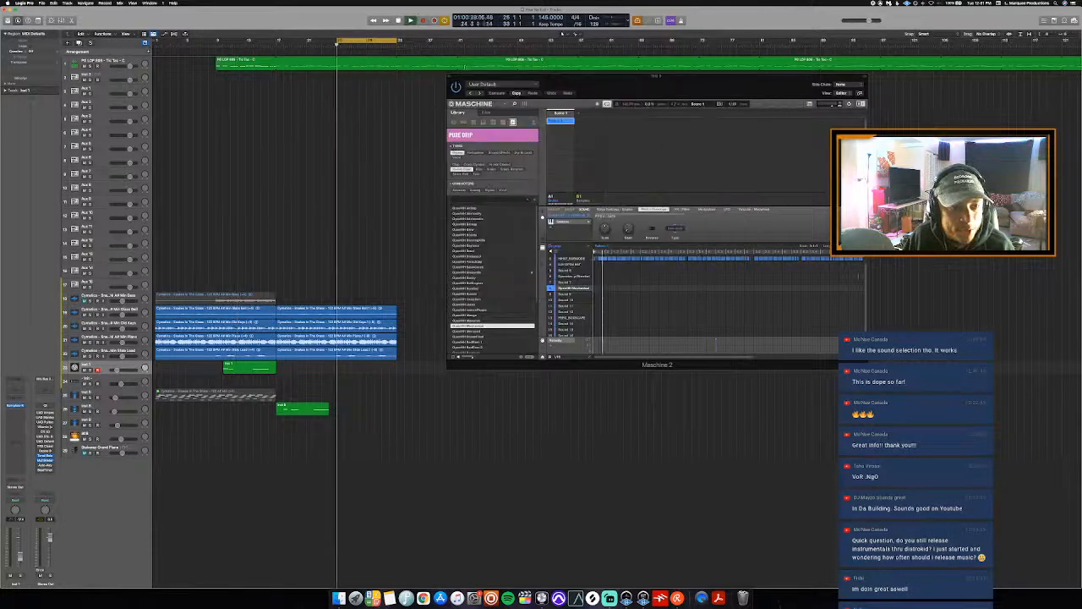
pyautogui.click(450, 76)
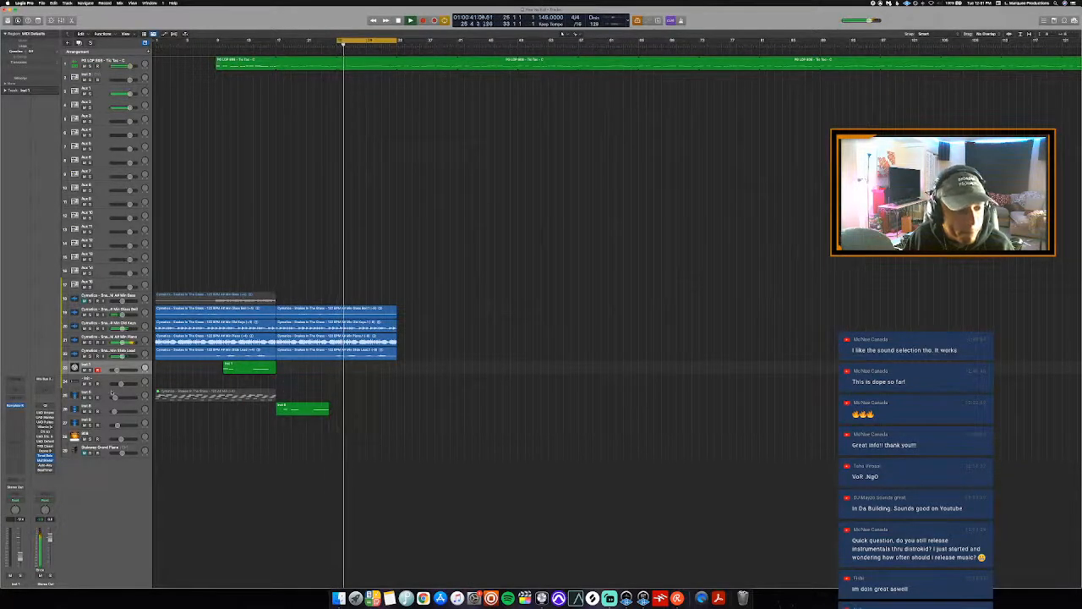
# - Duplicate the Inst 1 track for another Komplete Kontrol part and browse the instruments in its library
pyautogui.click(115, 389)
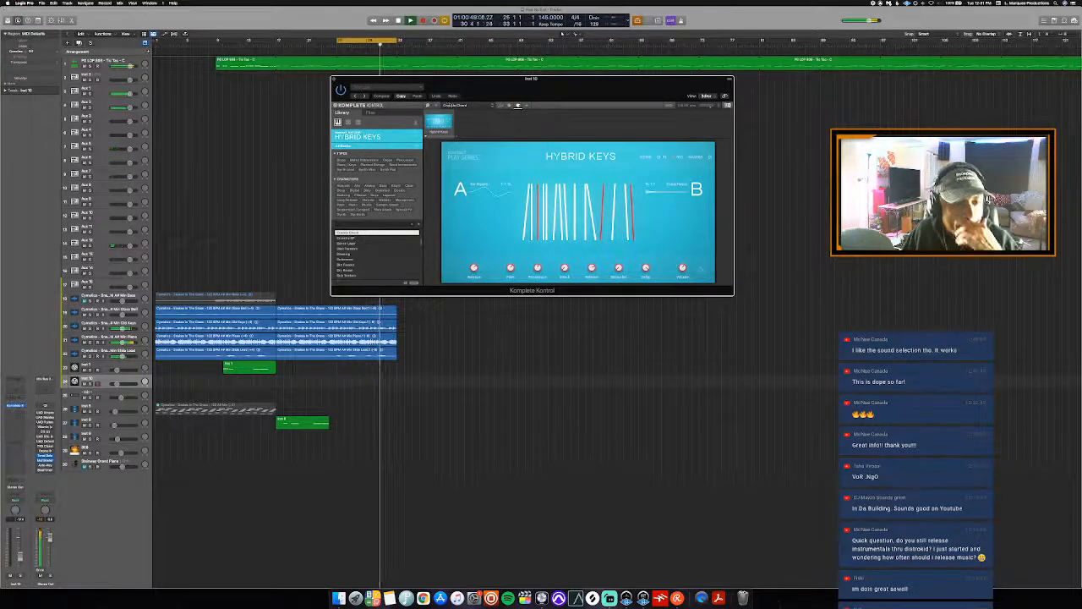
pyautogui.click(397, 139)
pyautogui.scroll(-5, 382, 223)
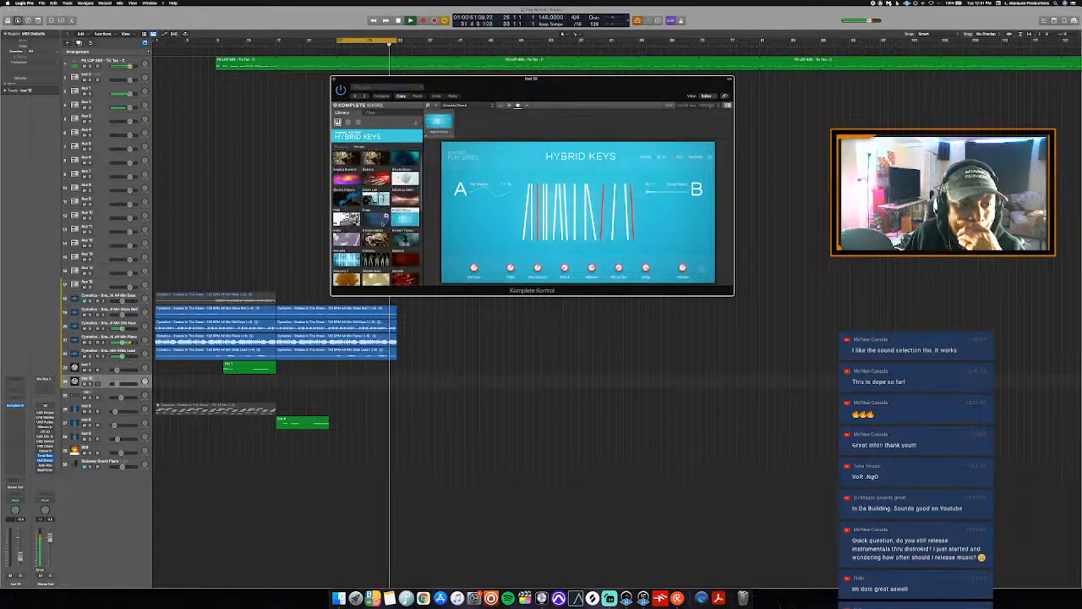
pyautogui.scroll(-5, 382, 223)
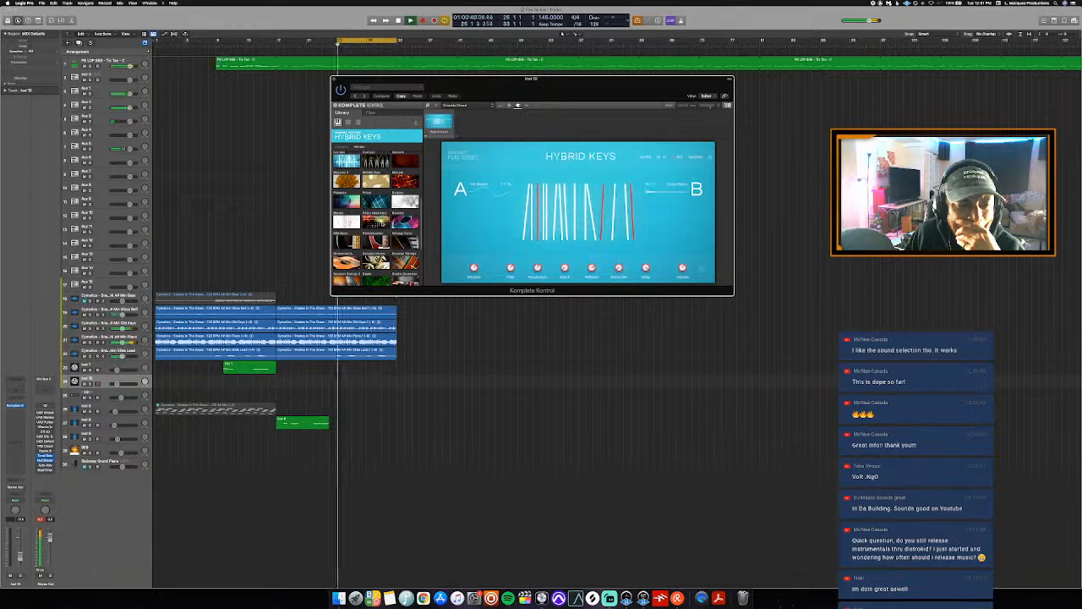
pyautogui.scroll(-3, 376, 216)
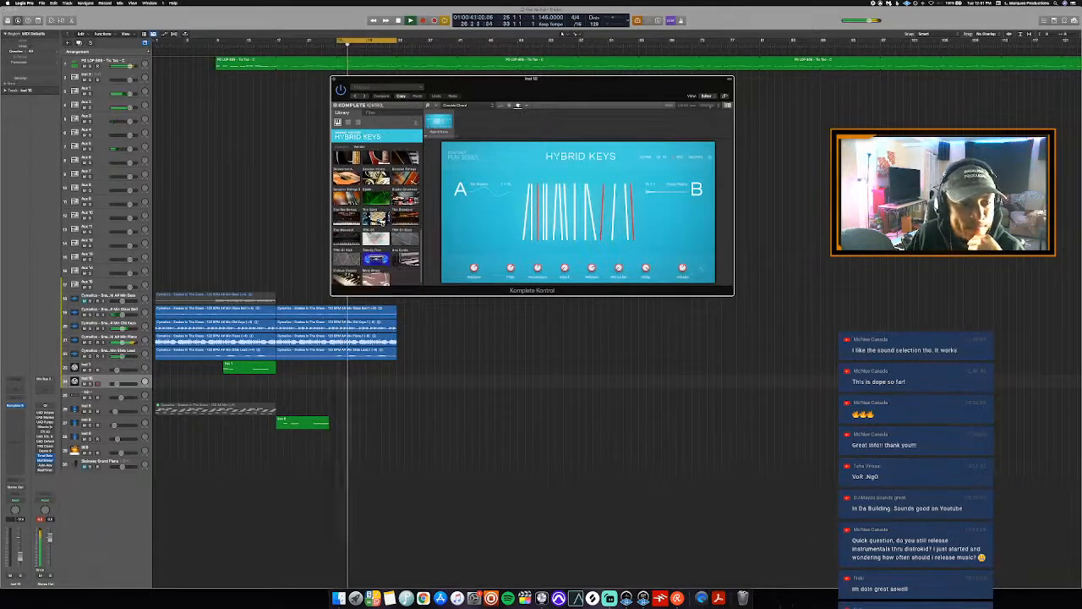
pyautogui.scroll(-5, 418, 145)
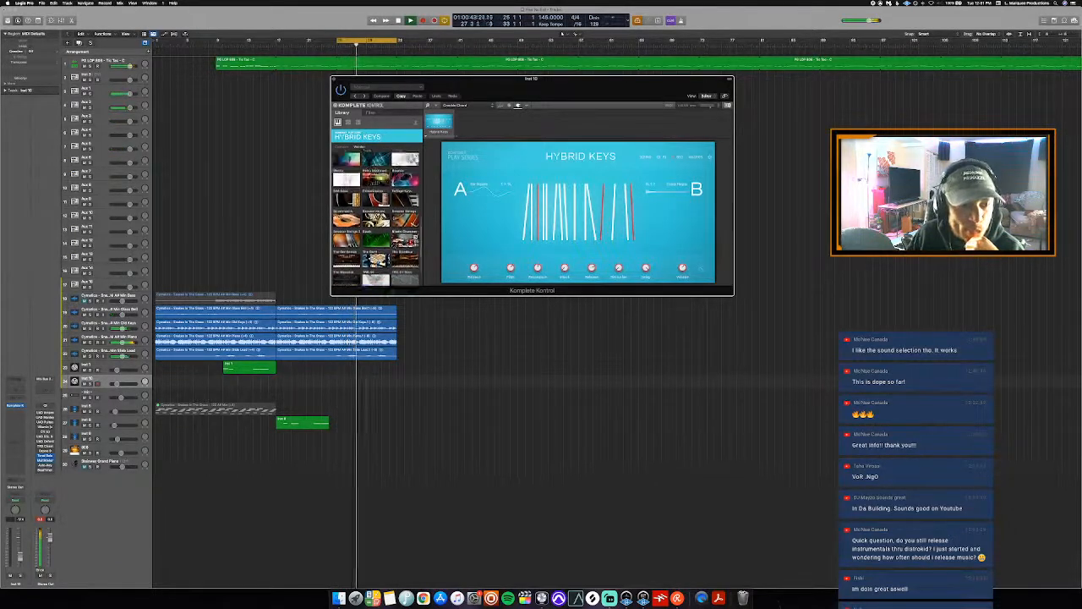
# - Clear the Hybrid Keys selection, filter all instruments by the flute type, and load a Steampipe 2 preset
pyautogui.click(417, 146)
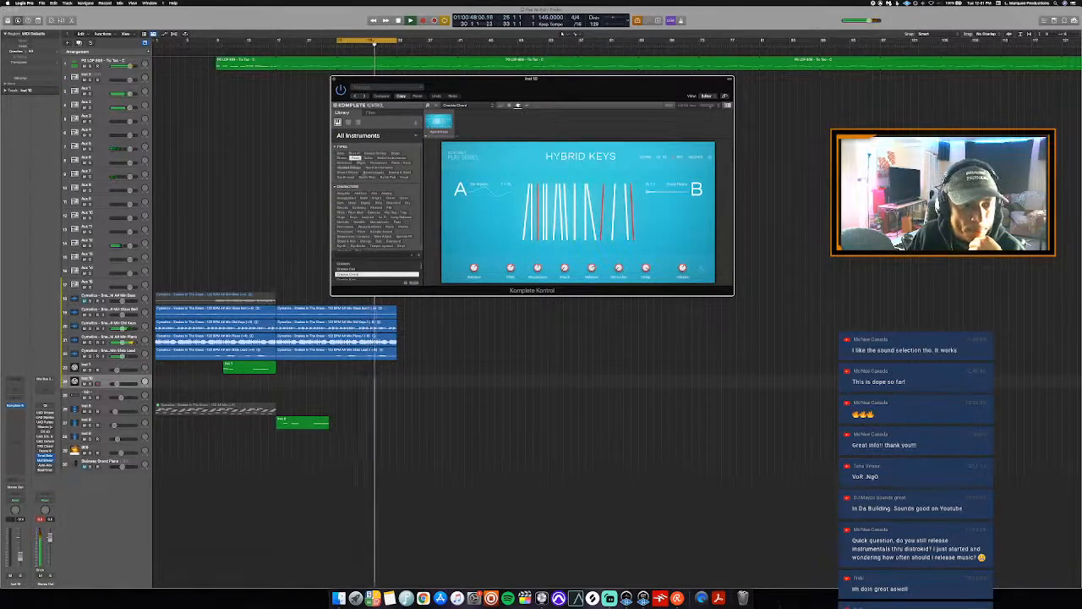
pyautogui.click(410, 164)
pyautogui.scroll(-1, 392, 268)
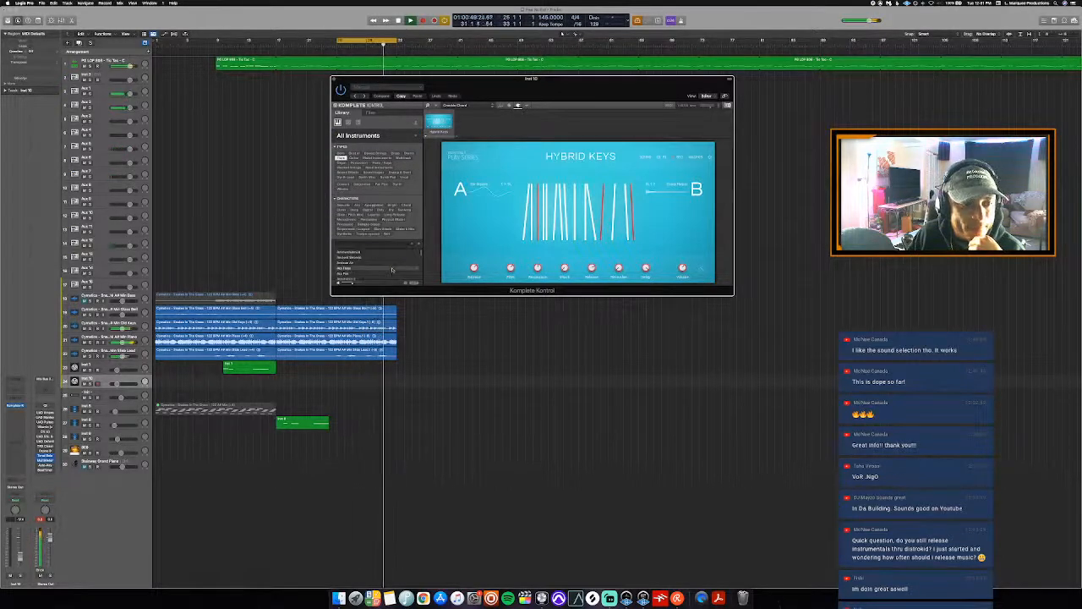
pyautogui.click(392, 269)
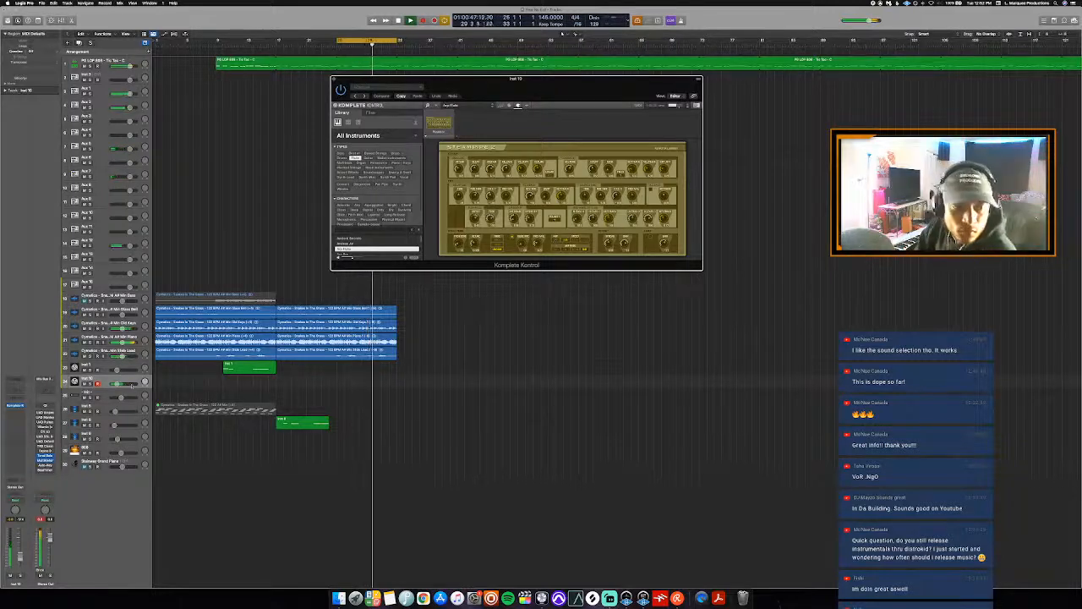
# - Lower the volume of the Inst 10 flute track slightly
pyautogui.moveTo(129, 385); pyautogui.dragTo(127, 386)
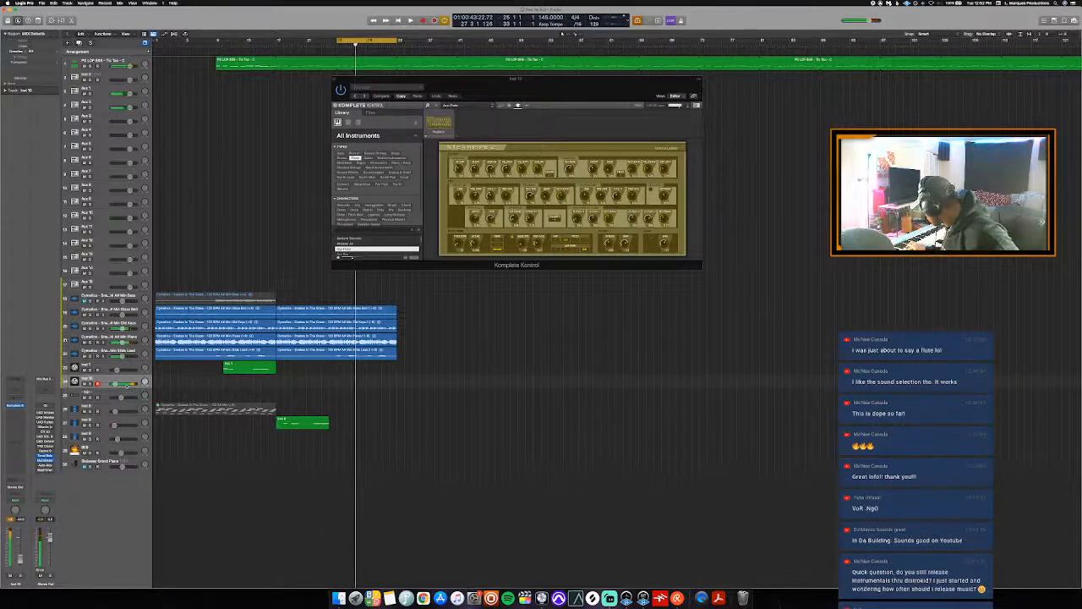
pyautogui.press('r')
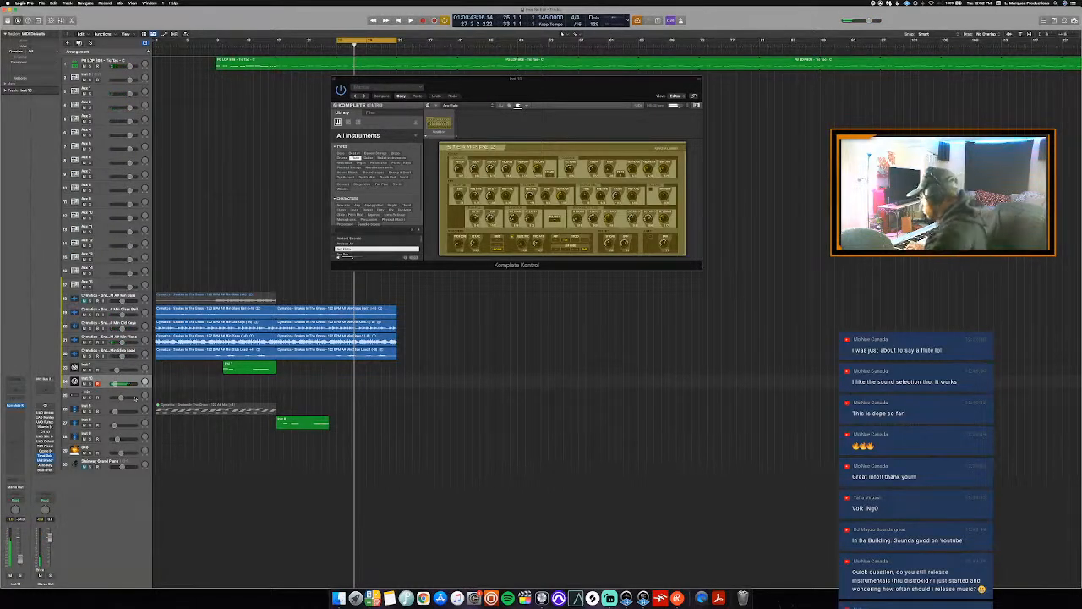
pyautogui.press('space')
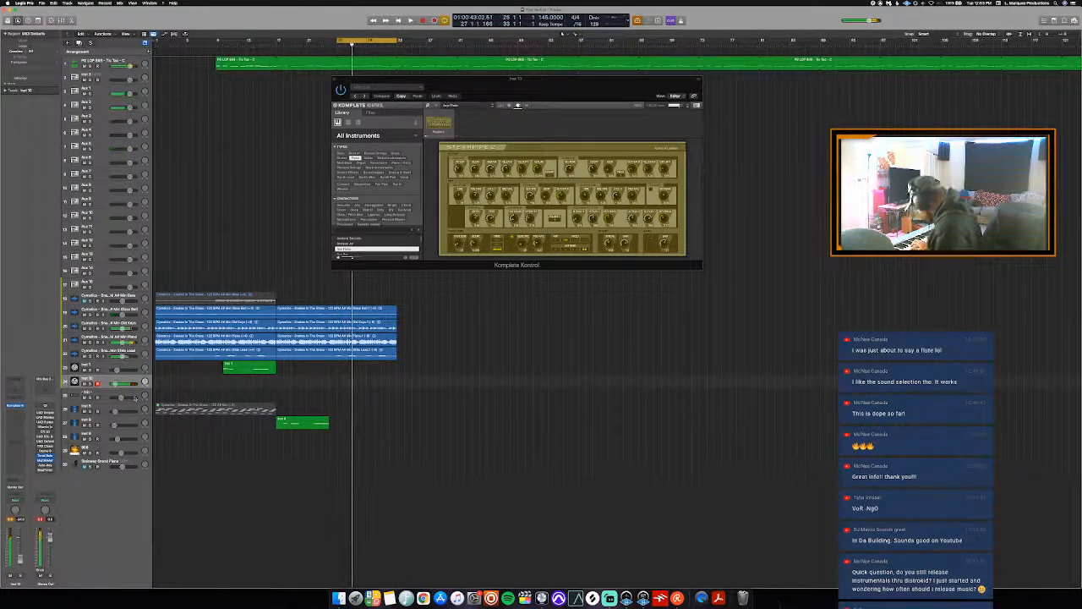
pyautogui.press('r')
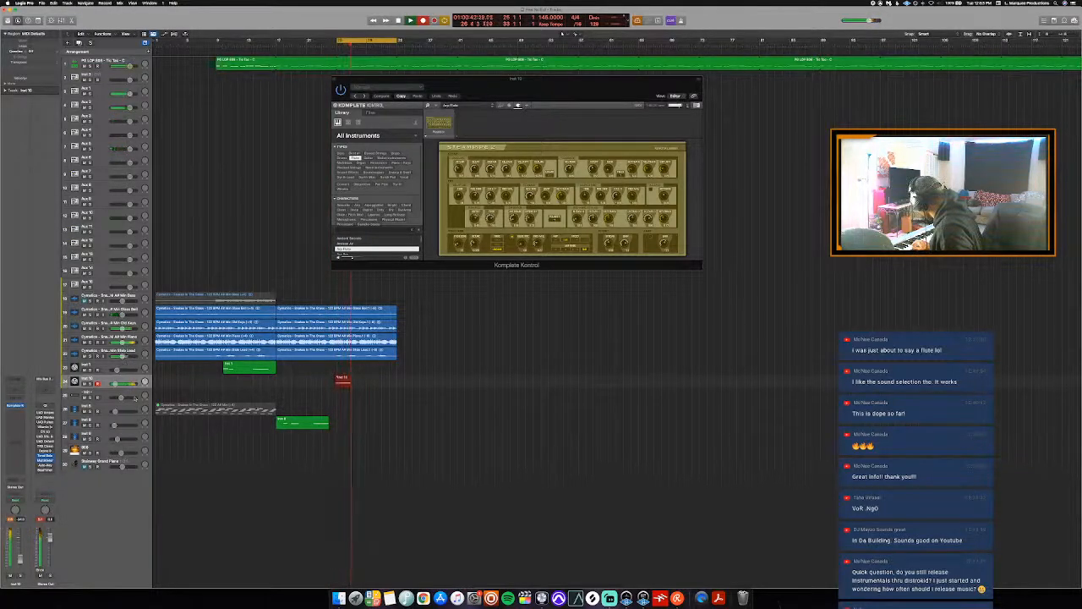
pyautogui.press('space')
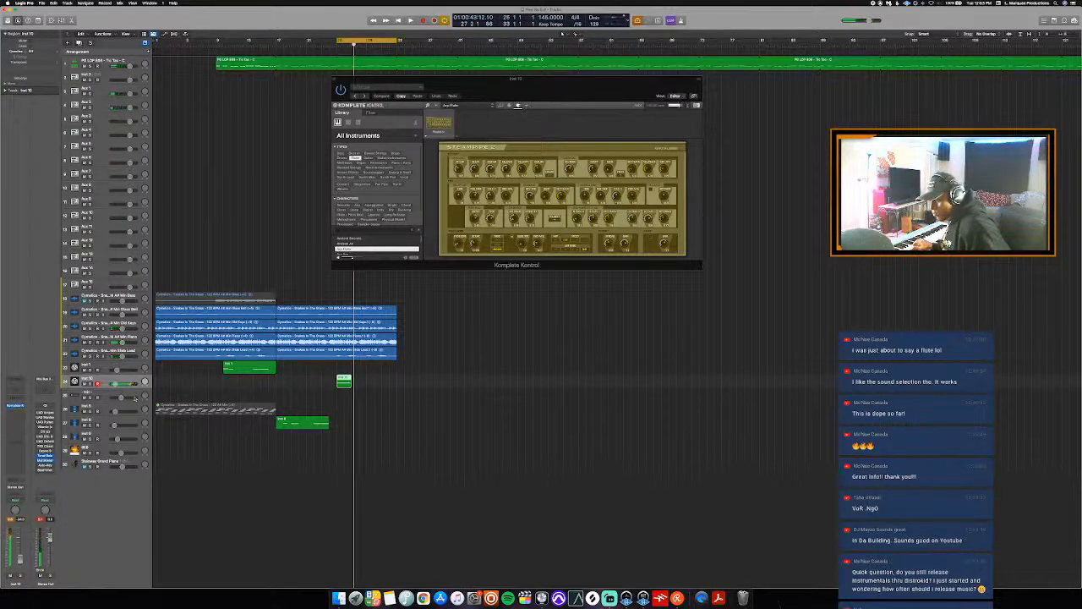
pyautogui.press('BackSpace')
# - Record a flute melody on Inst 10 over bars 25–33 and open the new region in the Piano Roll
pyautogui.press('r')
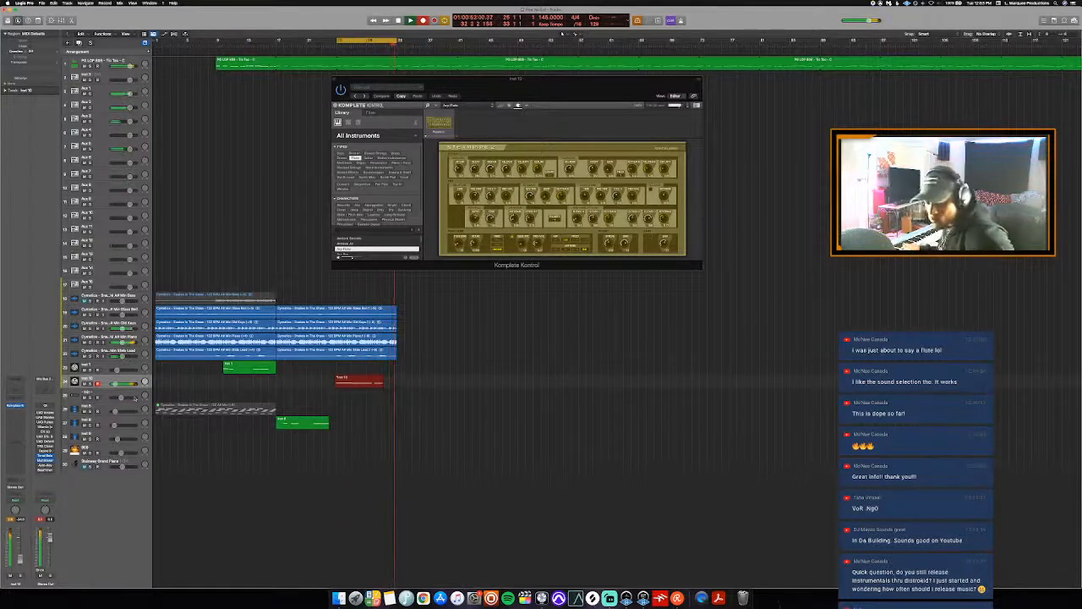
pyautogui.press('space')
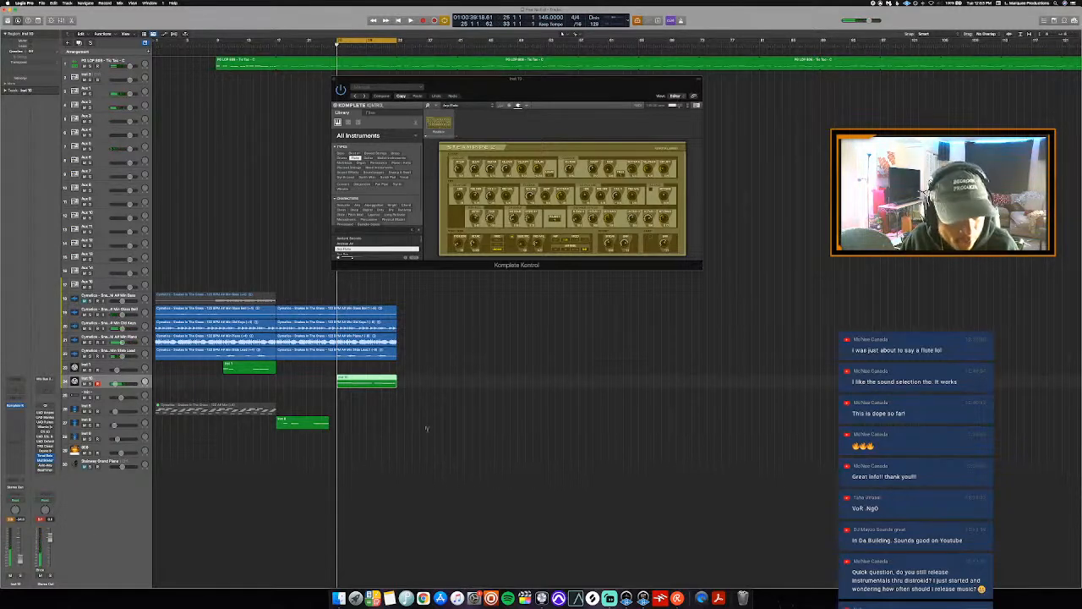
pyautogui.doubleClick(376, 382)
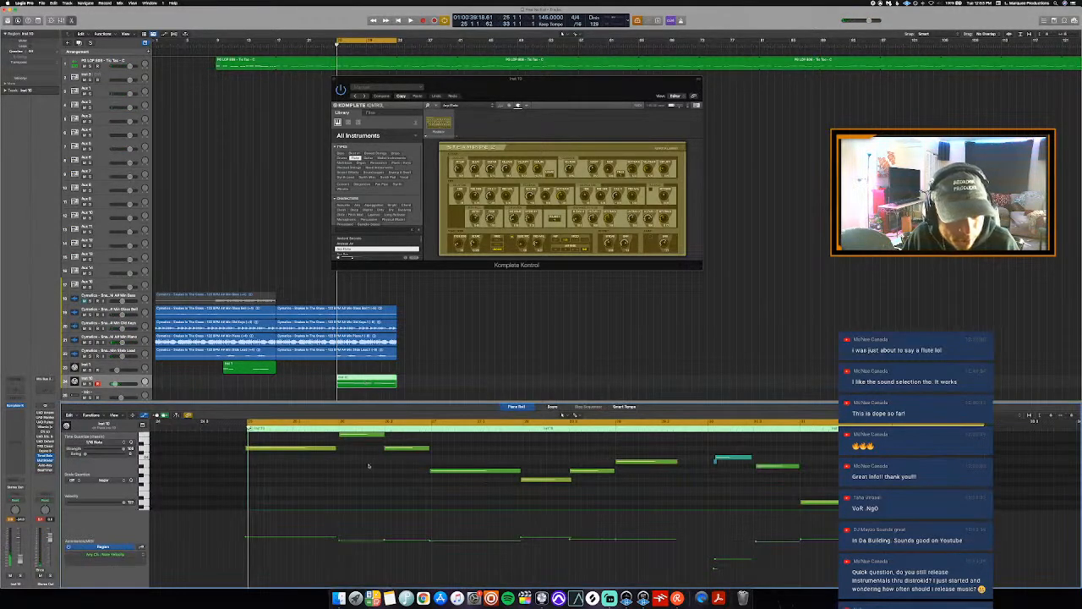
pyautogui.click(277, 448)
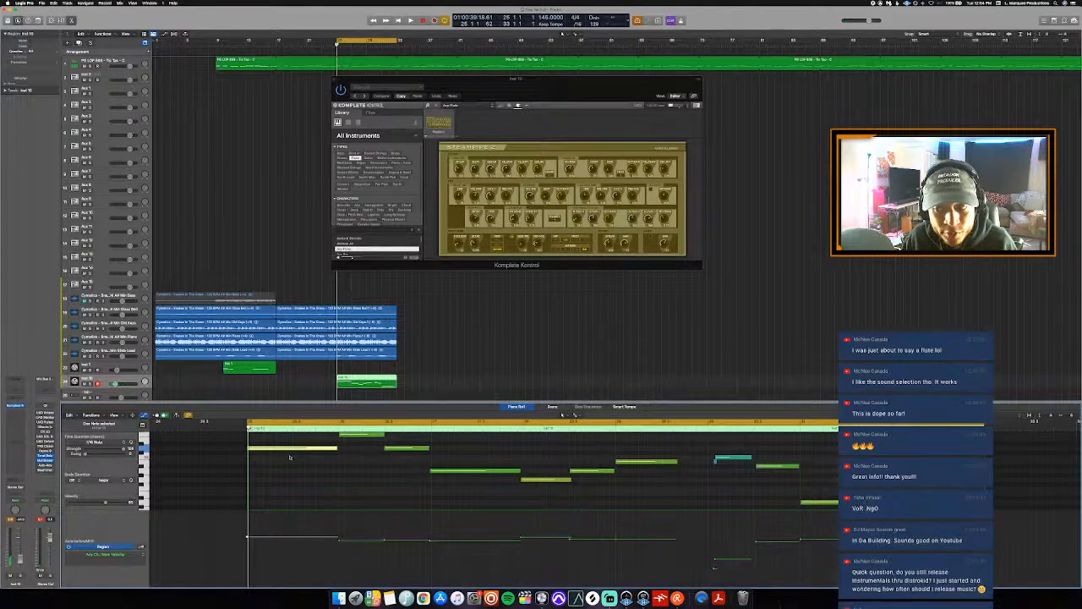
pyautogui.scroll(-2, 289, 458)
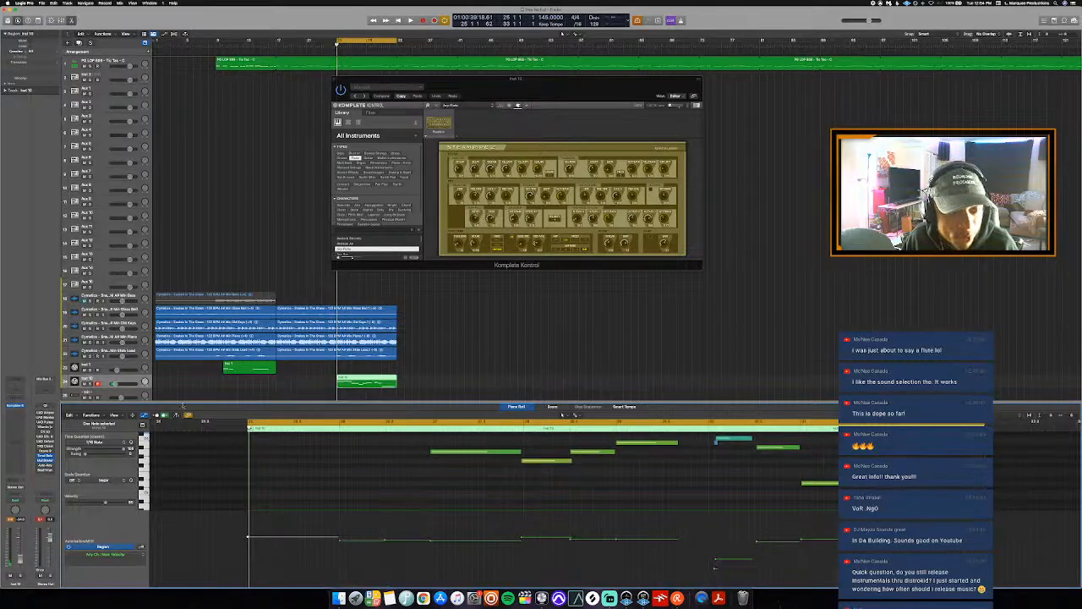
# - Solo Inst 10 together with the Lead, Old Keys and Piano loop tracks, and start playback
pyautogui.click(90, 384)
pyautogui.click(90, 356)
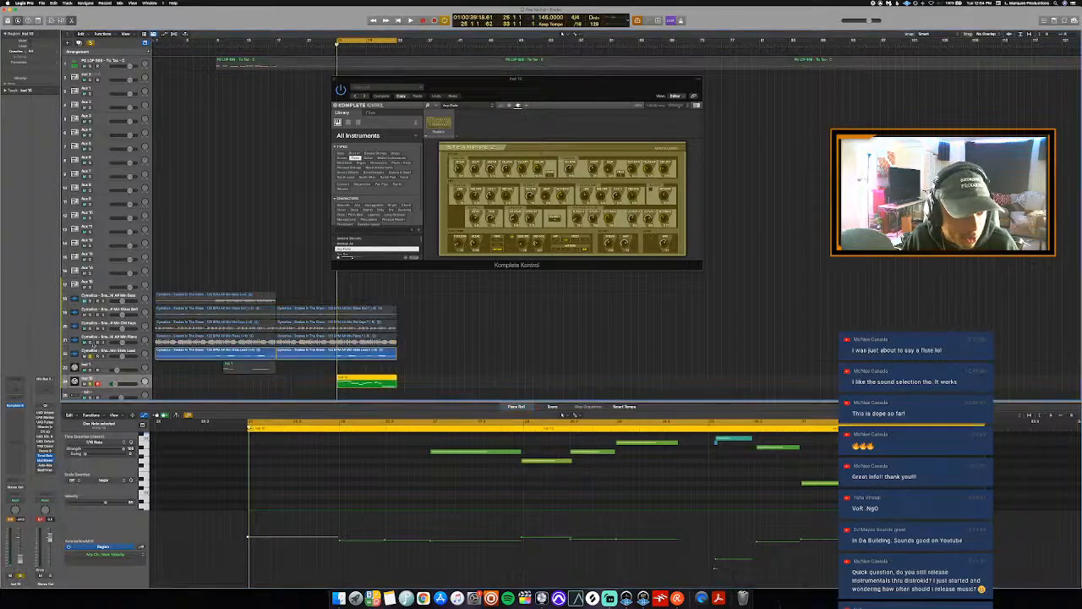
pyautogui.click(91, 338)
pyautogui.click(90, 328)
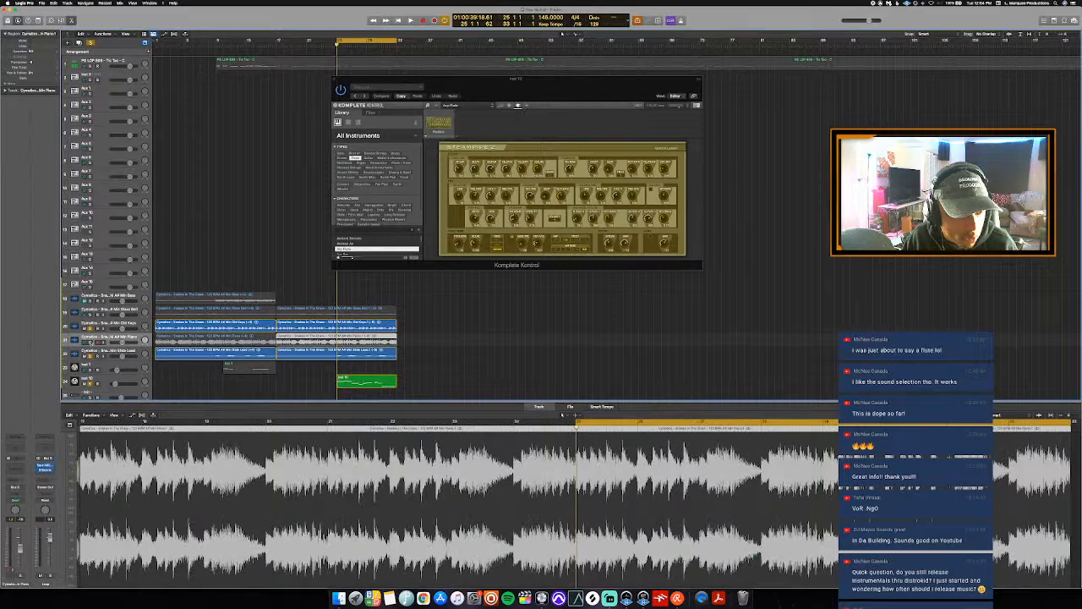
pyautogui.press('space')
pyautogui.click(90, 342)
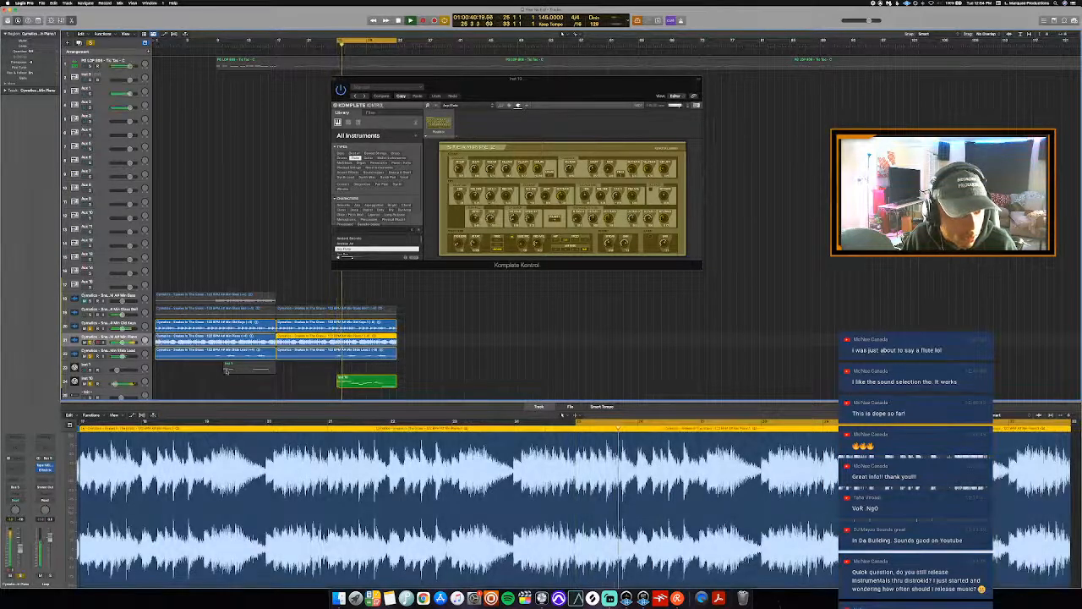
pyautogui.press('space')
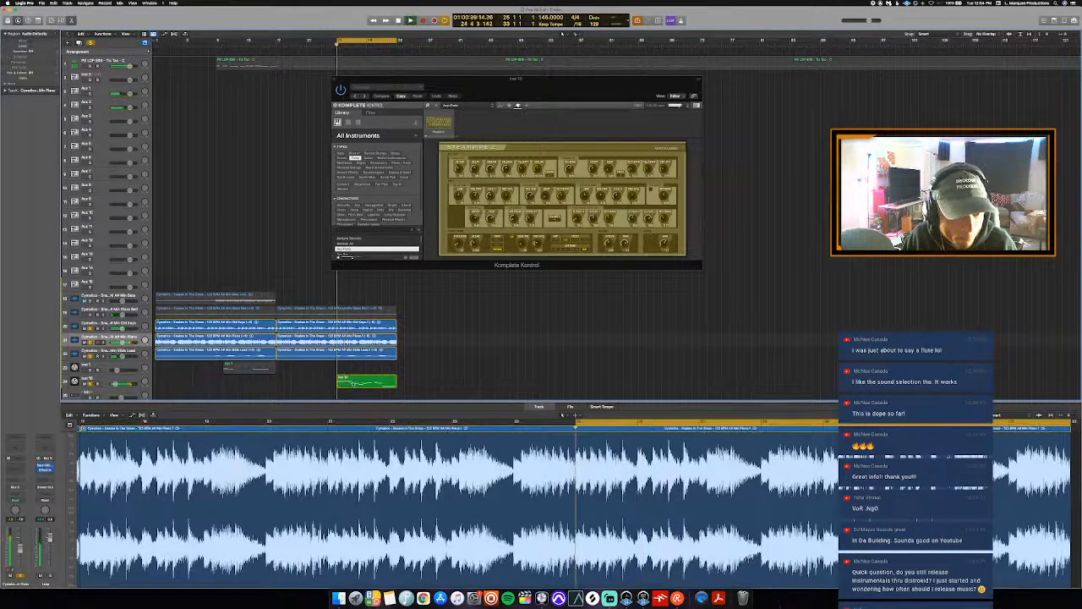
# - Reopen the Inst 10 flute region in the Piano Roll and listen to its notes against the soloed loops
pyautogui.click(366, 380)
pyautogui.press('space')
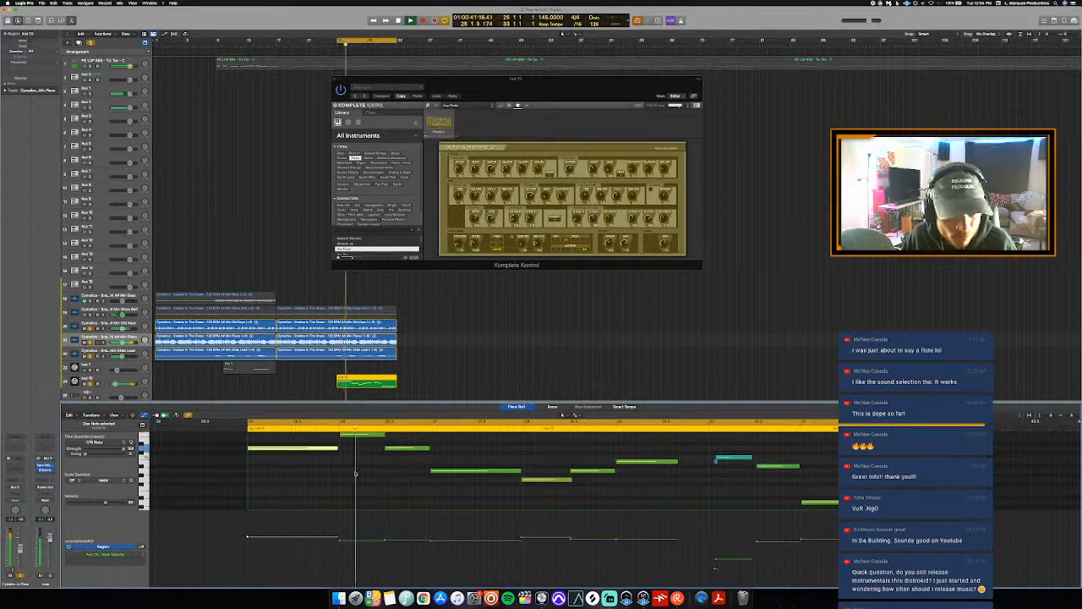
pyautogui.click(354, 474)
pyautogui.scroll(1, 356, 467)
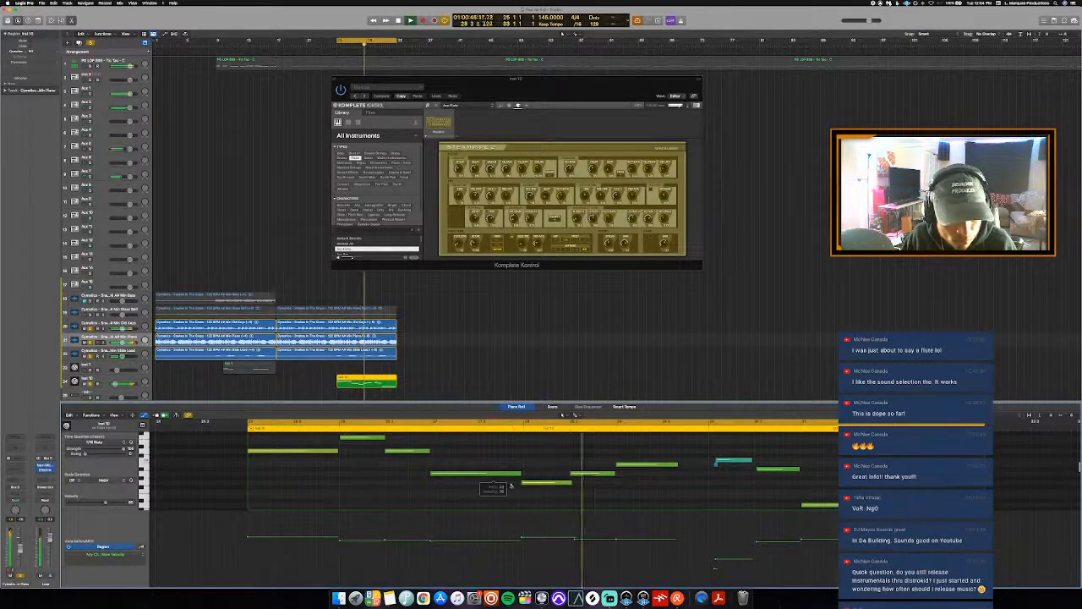
pyautogui.press('space')
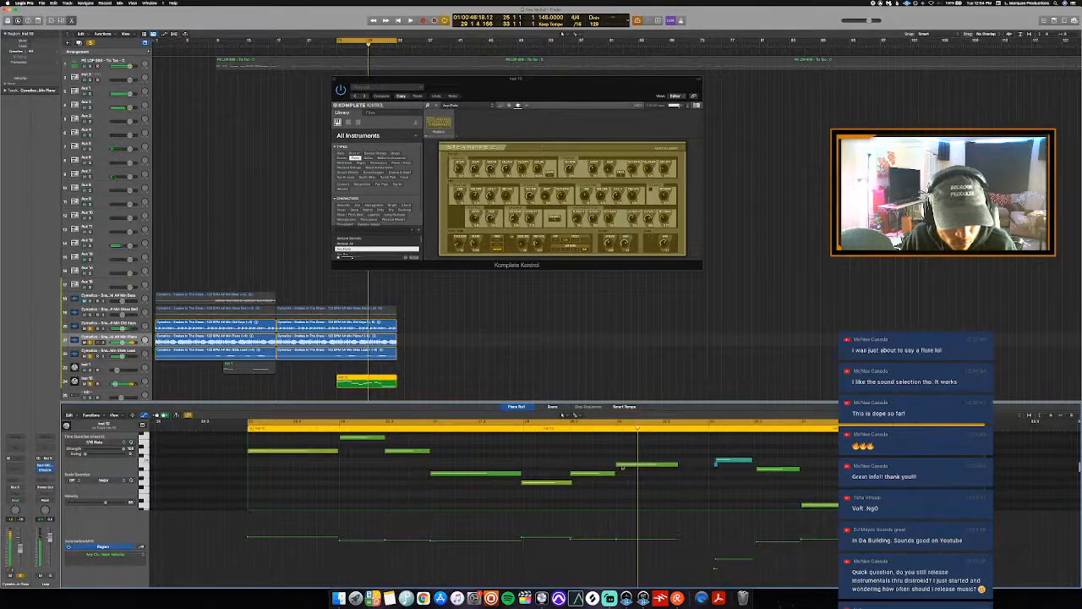
# - Lower the flute note at bar 29 by a semitone and trim the start of the bar 28 note slightly
pyautogui.click(622, 465)
pyautogui.click(622, 465)
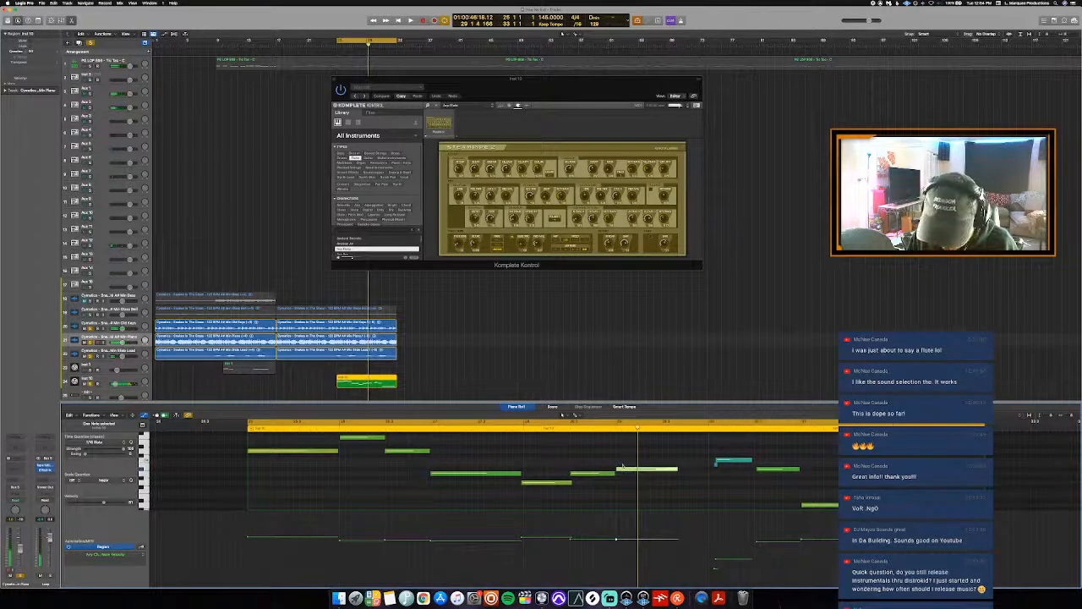
pyautogui.click(525, 431)
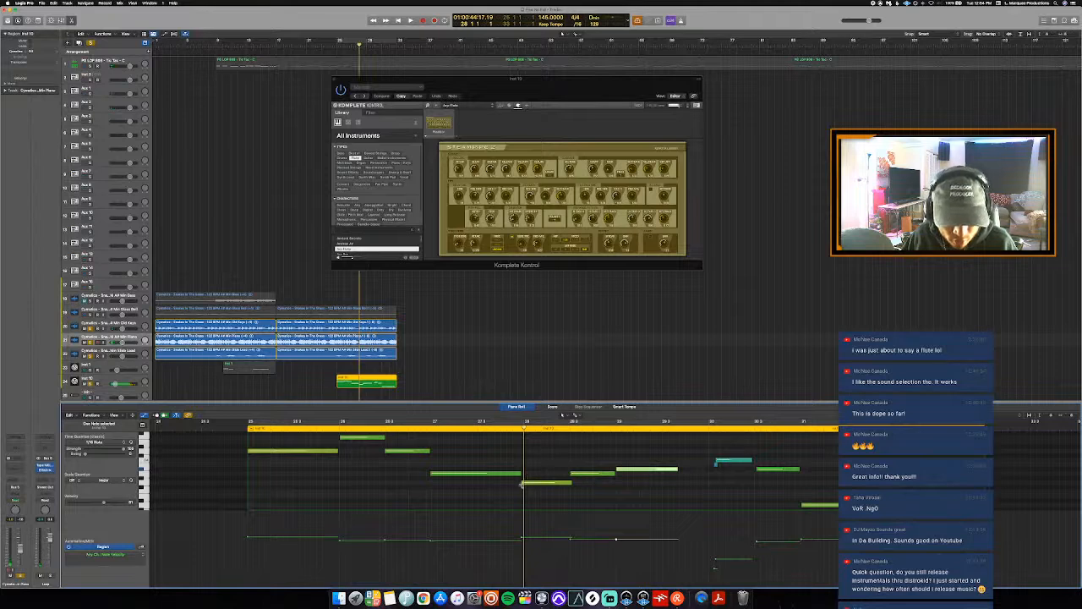
pyautogui.moveTo(521, 484); pyautogui.dragTo(524, 486)
pyautogui.press('space')
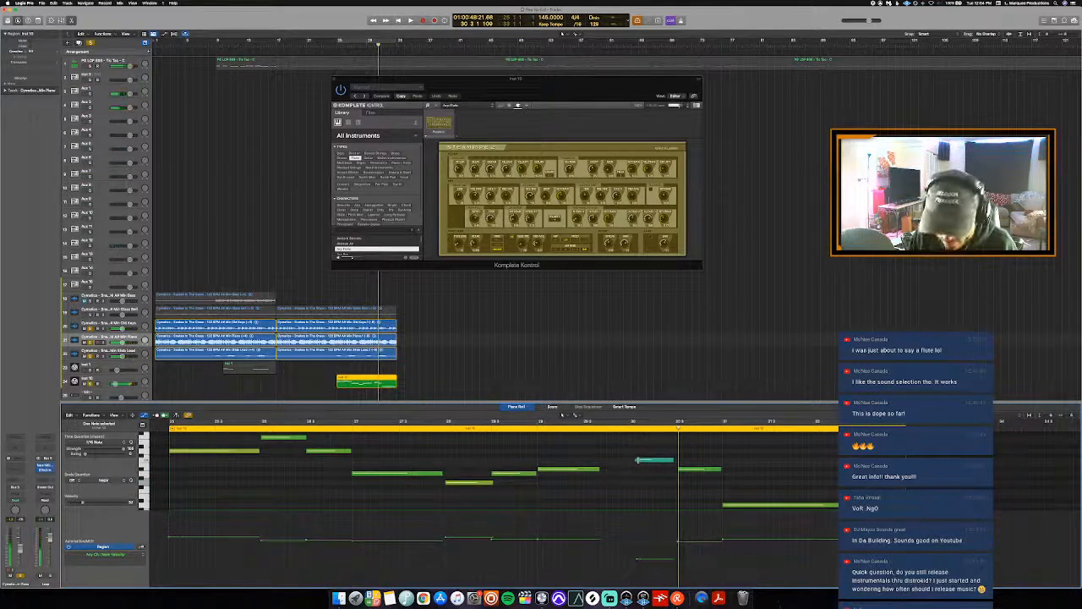
# - Extend the start of the short, quiet flute note back to bar 30 and lower the note following it by a semitone
pyautogui.moveTo(636, 460); pyautogui.dragTo(629, 466)
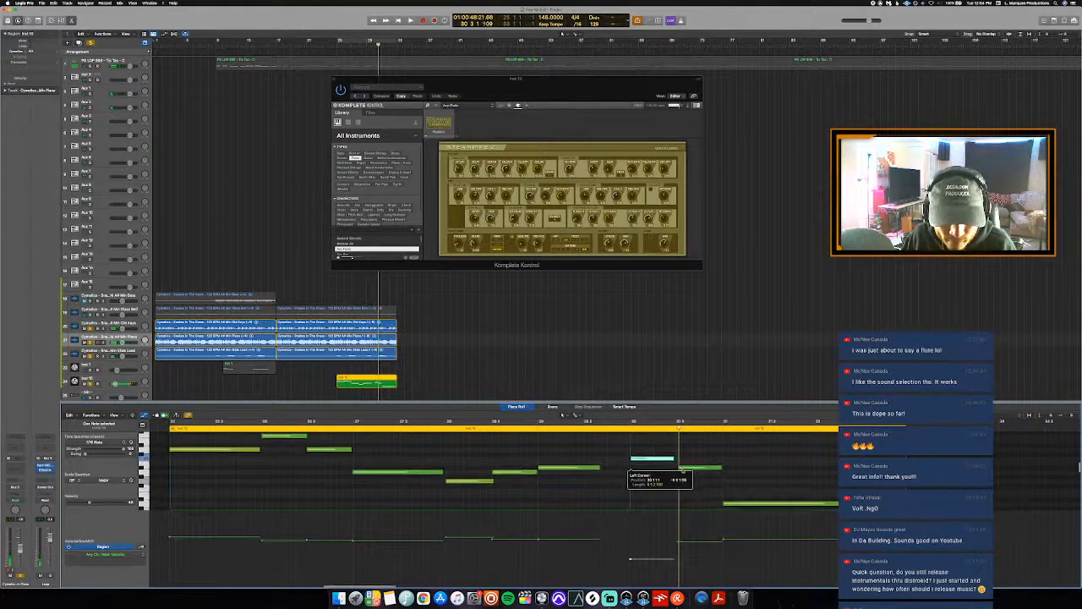
pyautogui.press('space')
pyautogui.press('space')
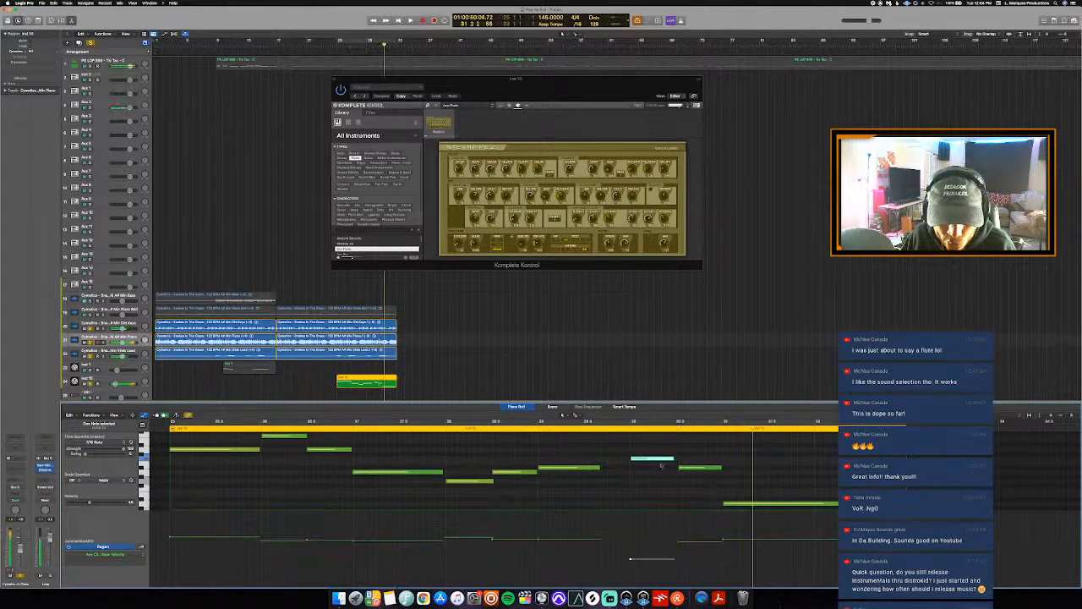
pyautogui.click(585, 468)
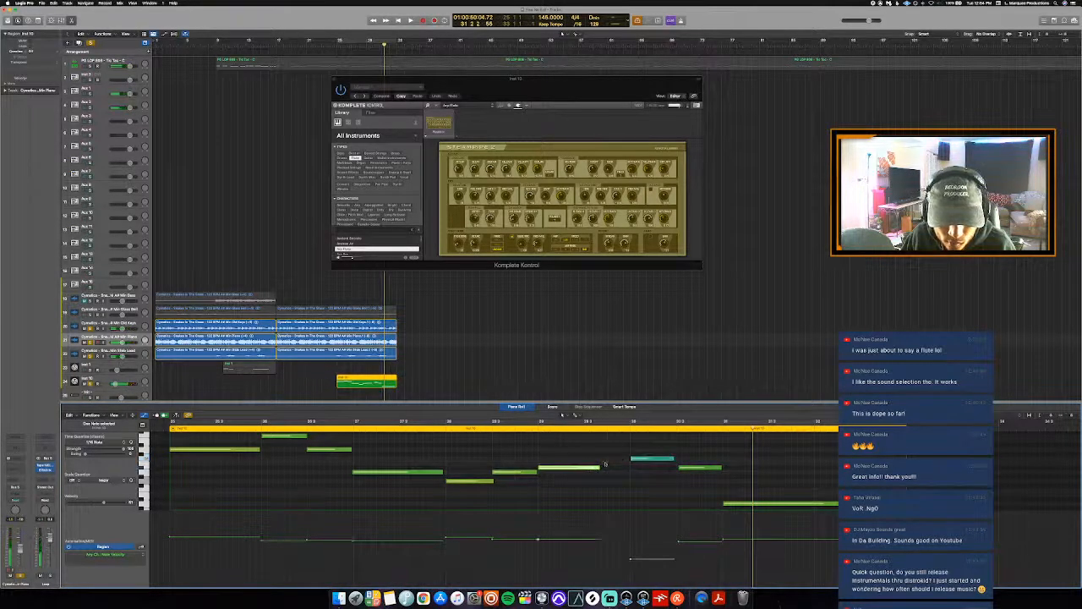
pyautogui.click(648, 460)
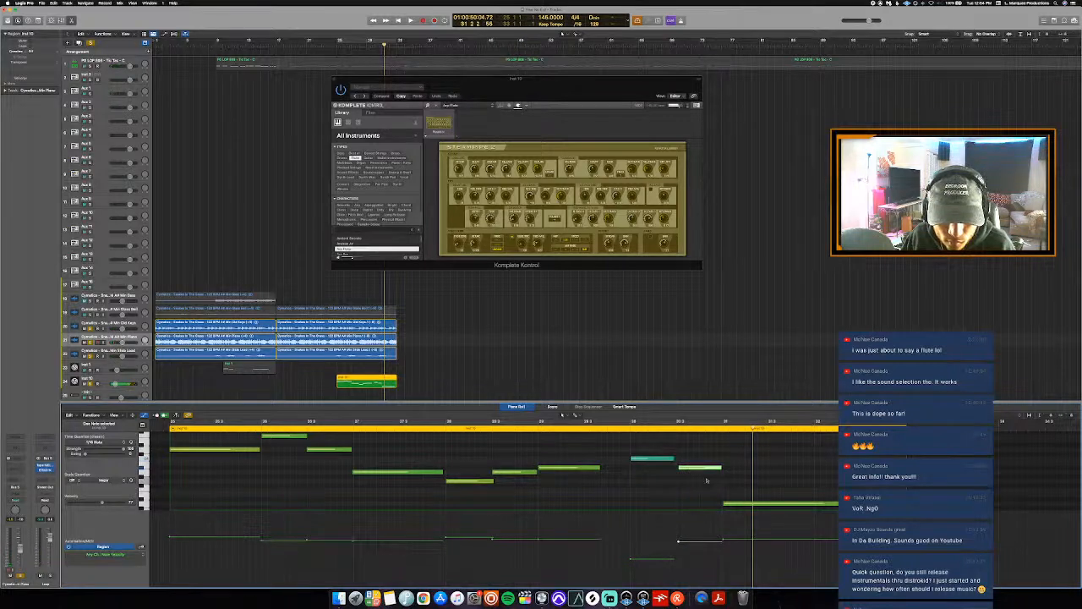
pyautogui.moveTo(707, 479); pyautogui.dragTo(706, 479)
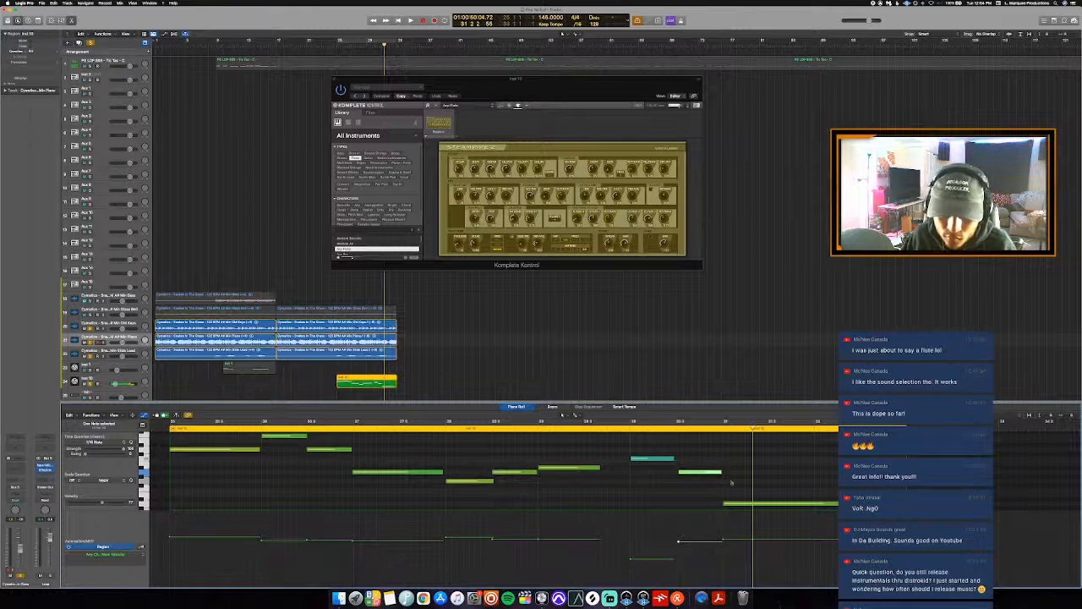
# - Raise the long final flute note at bar 31 by one octave and play back the edited melody
pyautogui.click(755, 505)
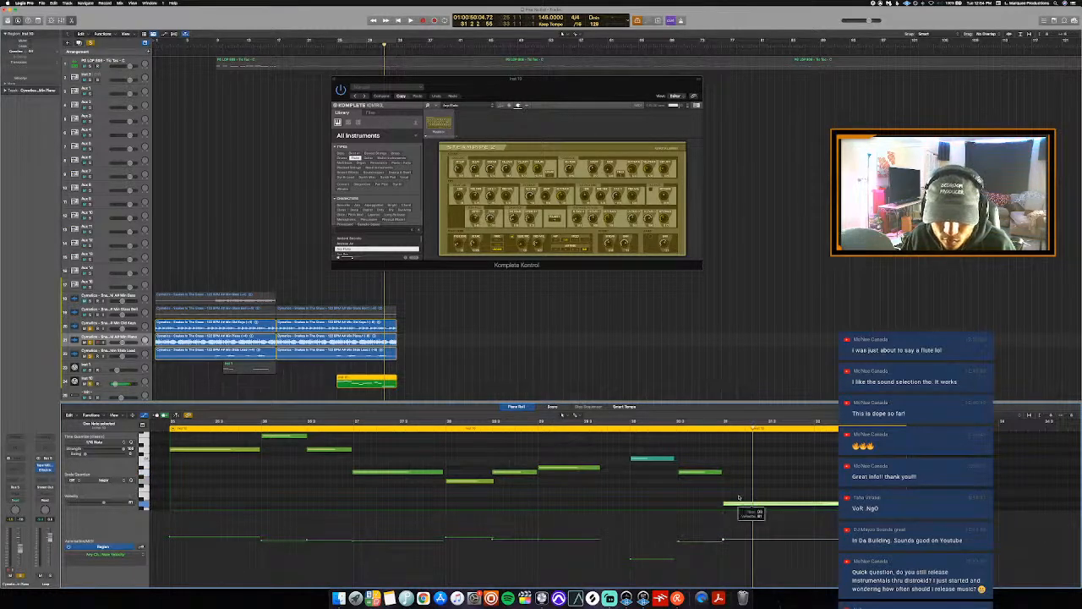
pyautogui.hotkey('alt', 'shift', 'Up')
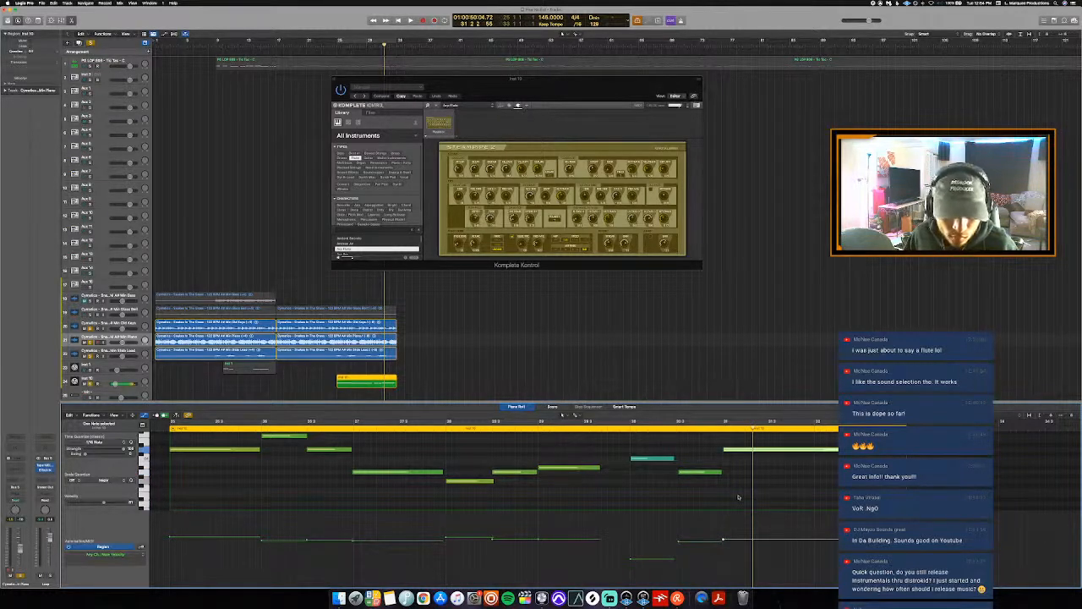
pyautogui.click(537, 430)
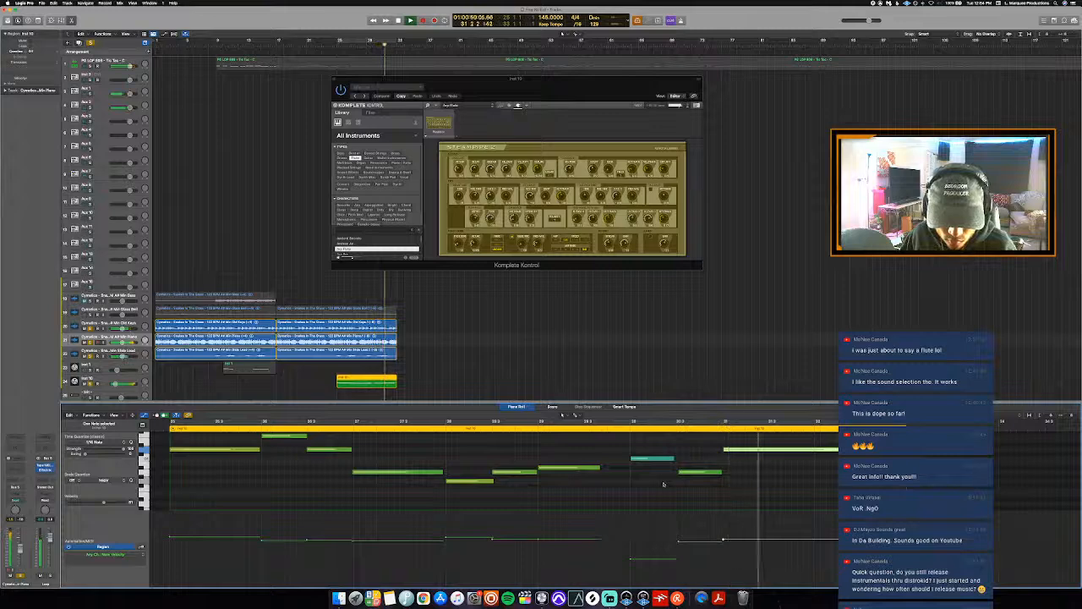
pyautogui.press('space')
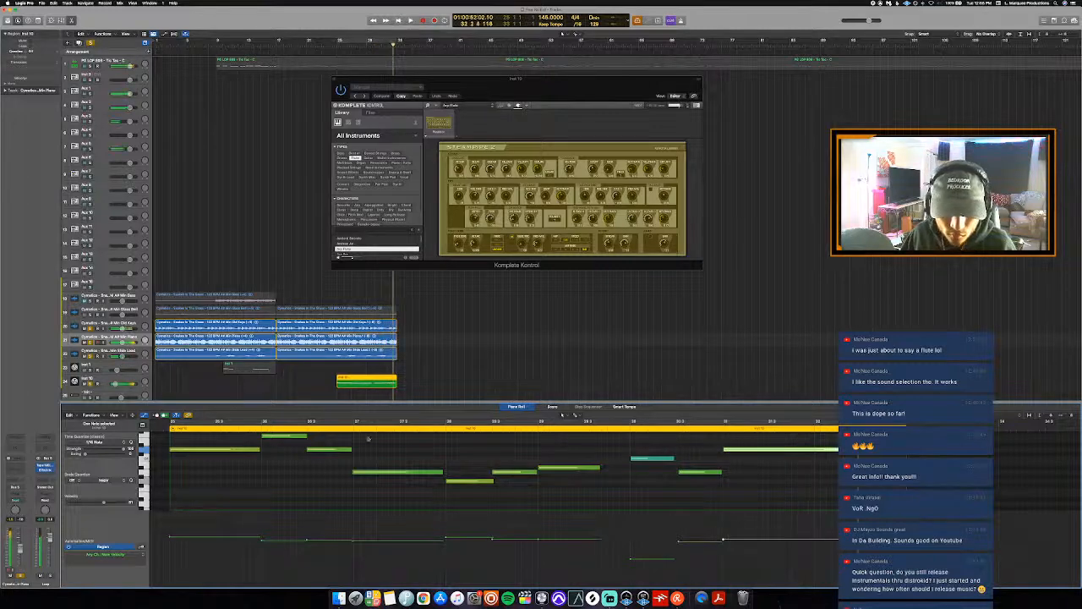
# - Show the Mixer, restart playback with the bars 25–33 cycle enabled, and close the Komplete Kontrol window
pyautogui.press('x')
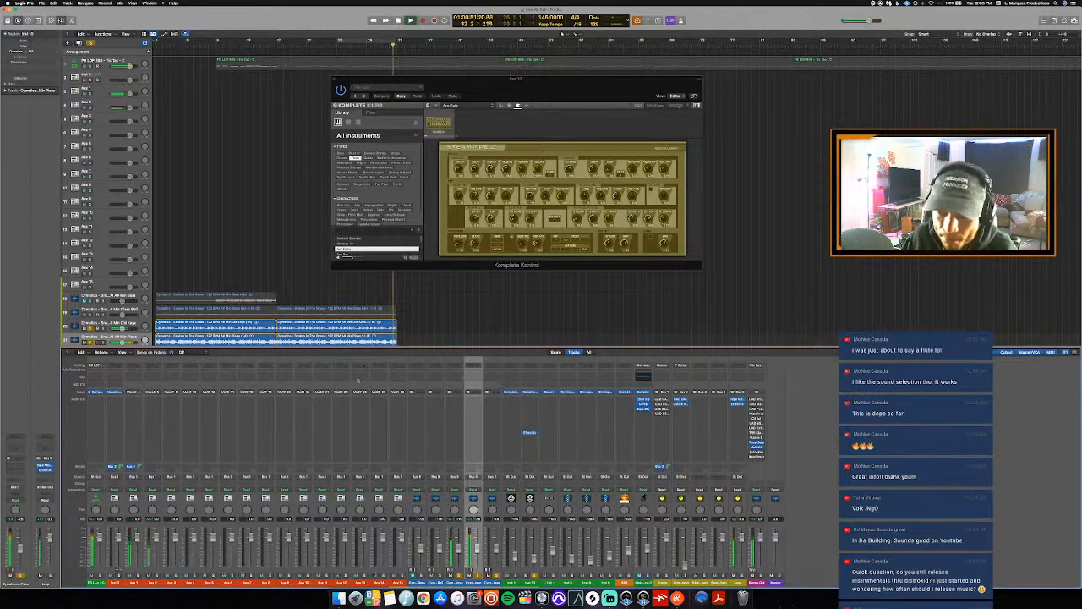
pyautogui.scroll(-6, 292, 309)
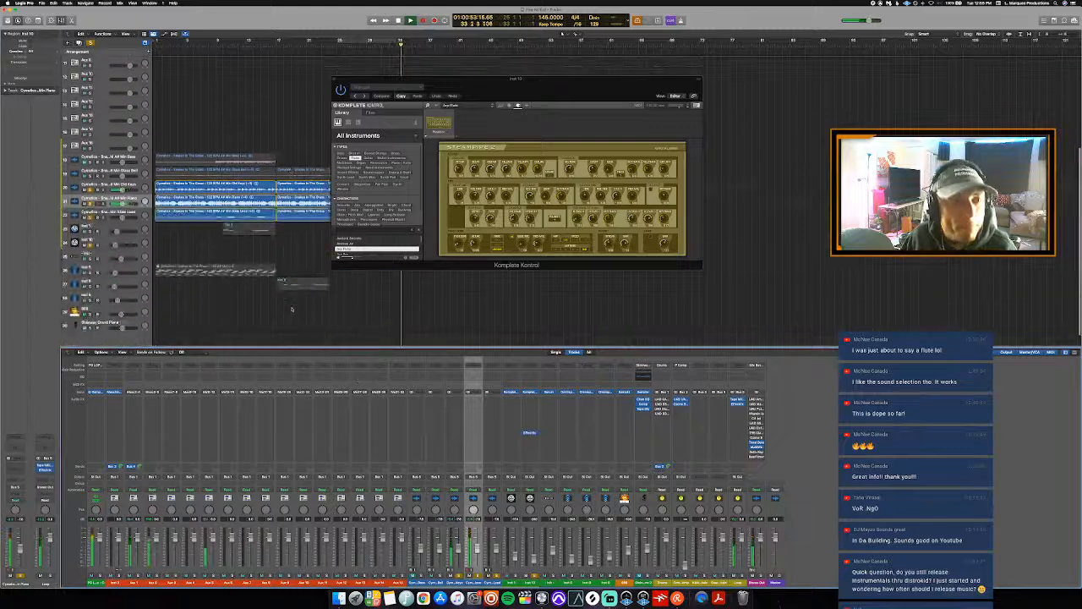
pyautogui.press('c')
pyautogui.press('space')
pyautogui.press('space')
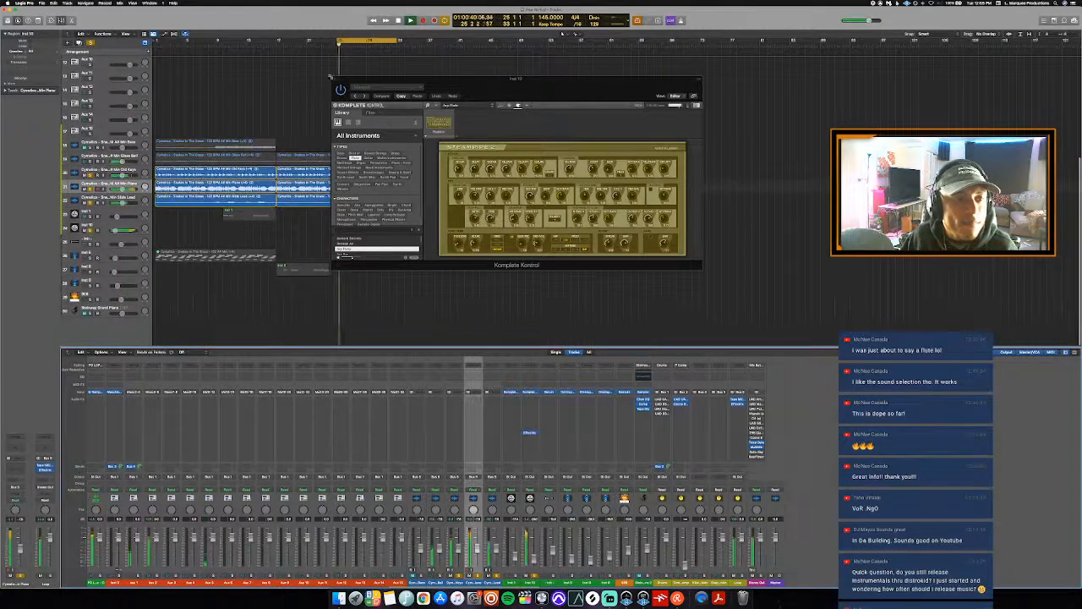
pyautogui.click(334, 79)
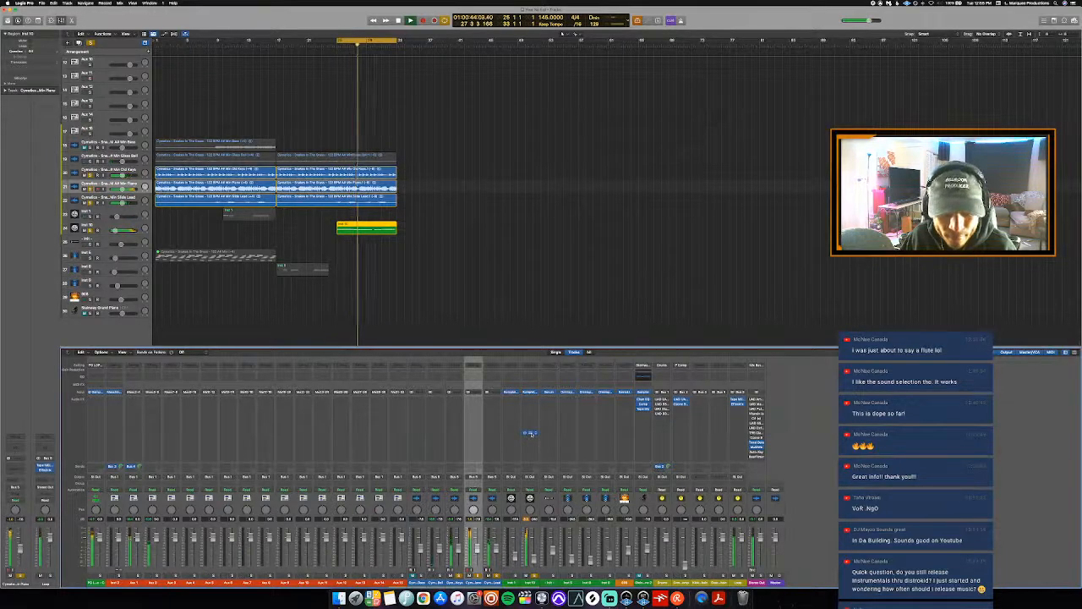
# - Open the Effectrix plug-in on the Inst 10 channel and clear all track solos to hear the full mix
pyautogui.click(529, 433)
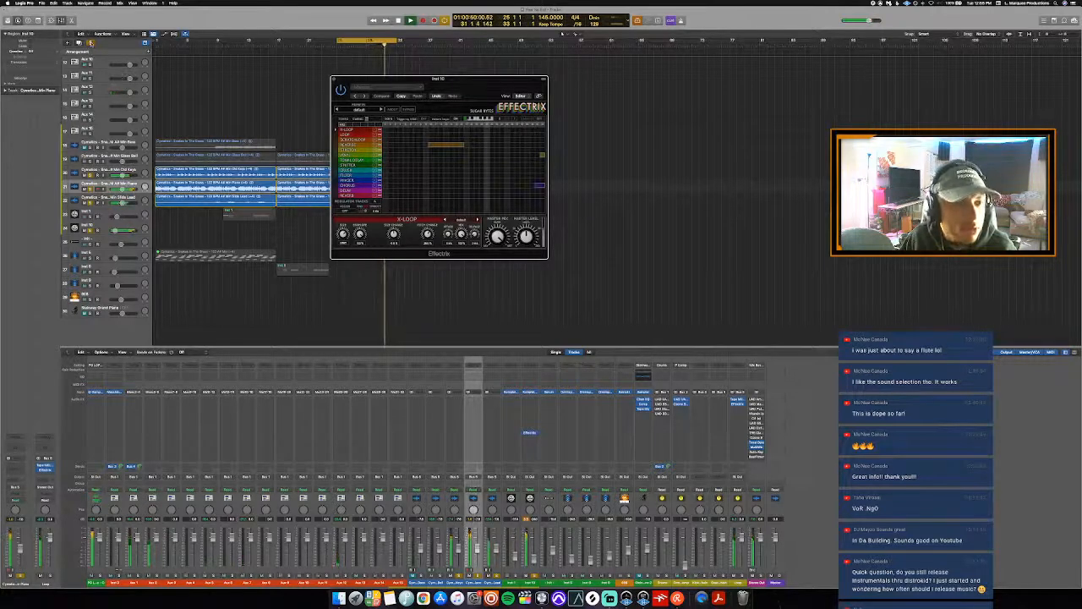
pyautogui.keyDown('alt'); pyautogui.click(91, 190); pyautogui.keyUp('alt')
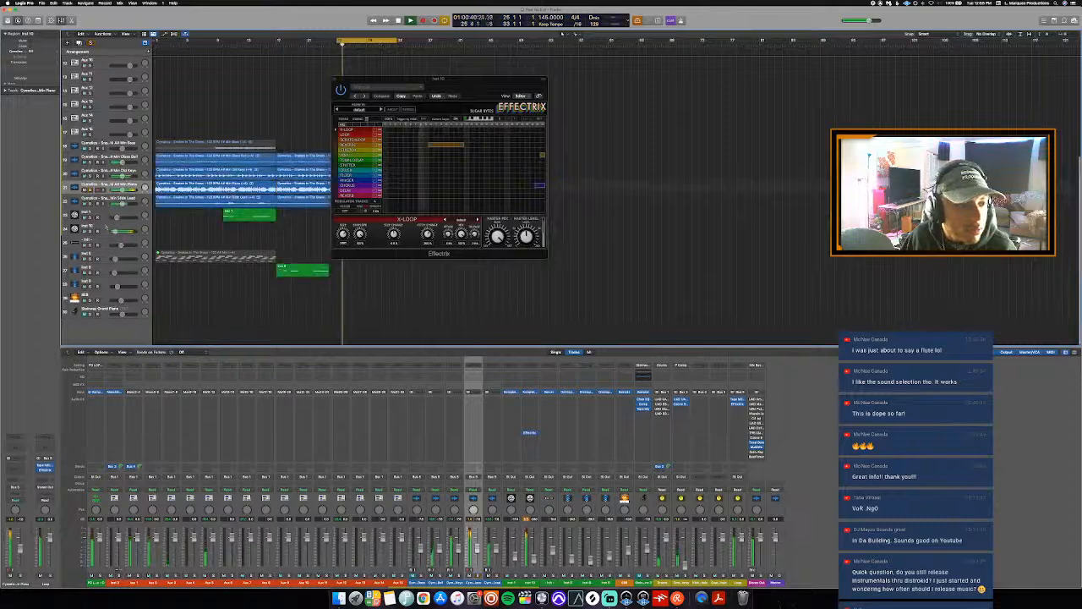
# - Solo the Inst 10 track, draw a Phaser block across the first eight steps in Effectrix, audition it, and clear the solo
pyautogui.click(105, 227)
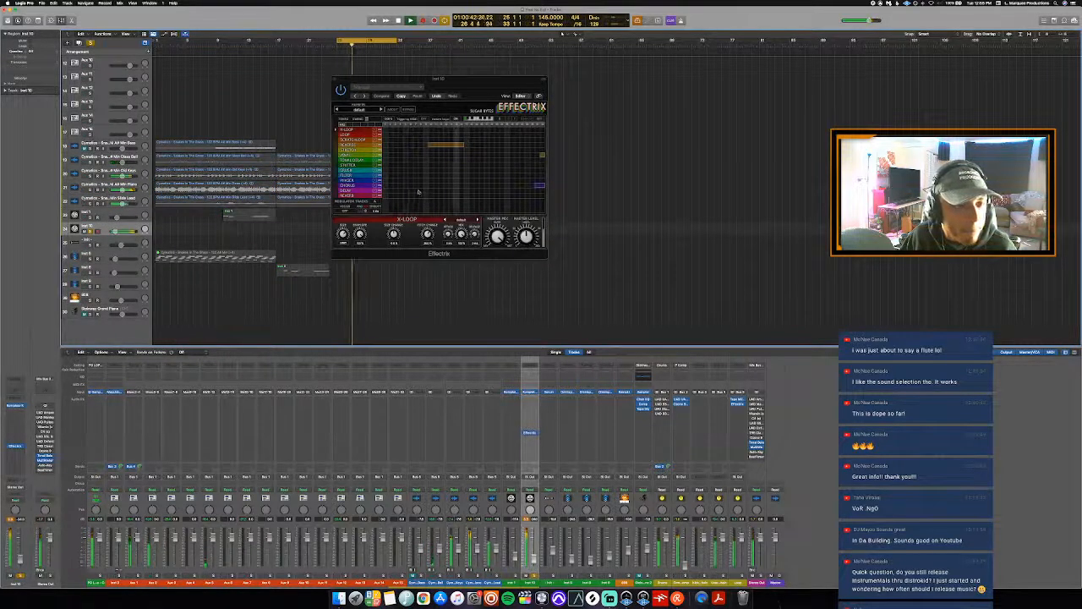
pyautogui.moveTo(386, 180); pyautogui.dragTo(408, 181)
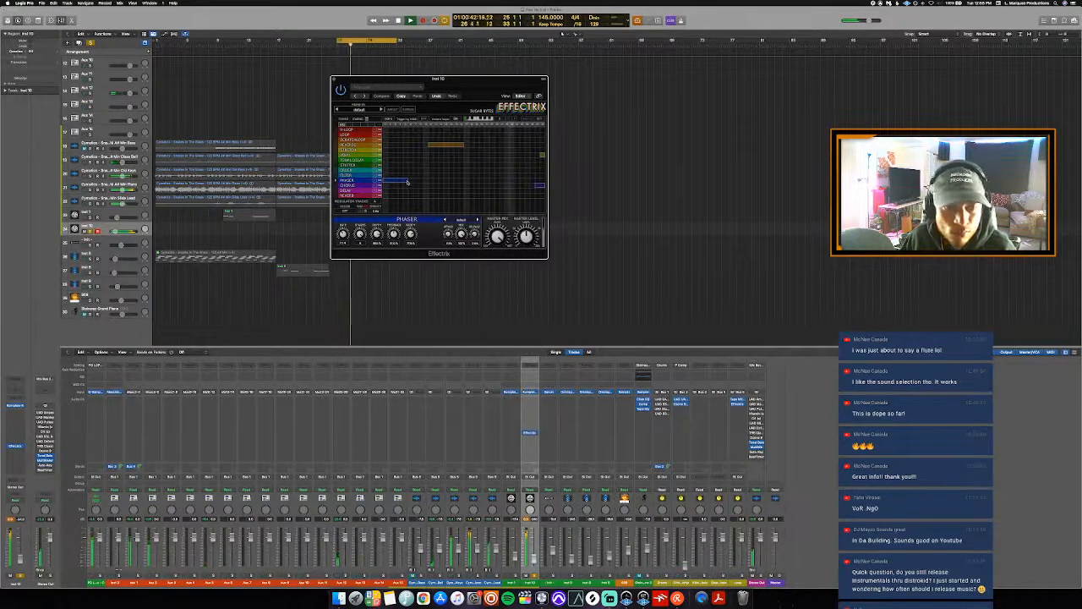
pyautogui.moveTo(408, 182); pyautogui.dragTo(420, 186)
pyautogui.press('space')
pyautogui.press('space')
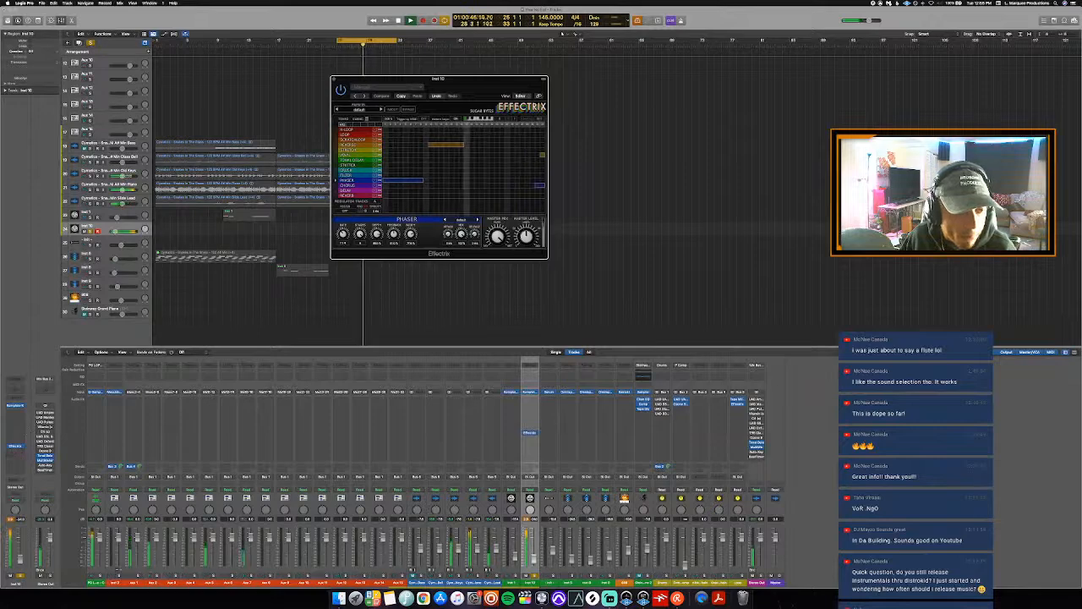
pyautogui.press('space')
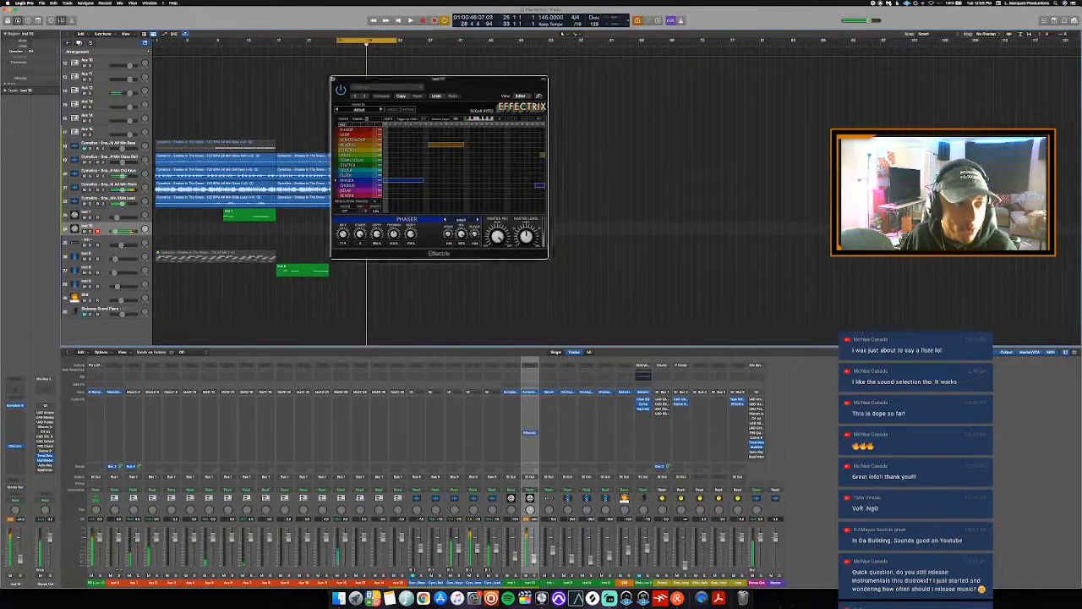
# - Close the Effectrix window and show the Piano Roll in place of the Mixer
pyautogui.click(338, 80)
pyautogui.scroll(6, 337, 80)
pyautogui.press('p')
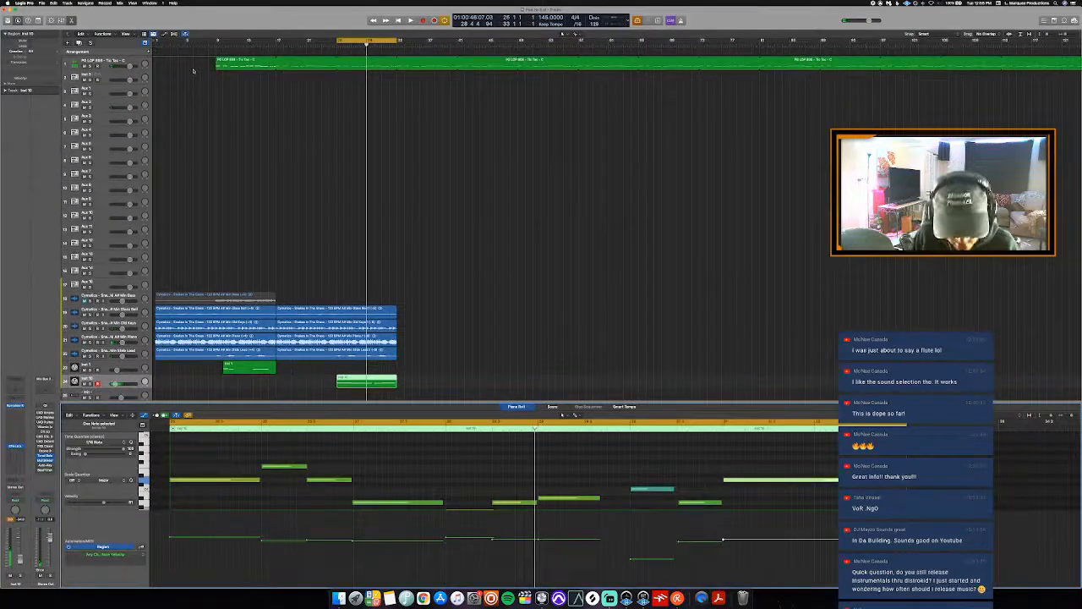
# - Open Maschine 2 from its instrument track and place the drum pattern's MIDI regions on the drum tracks starting at bar 9
pyautogui.click(110, 74)
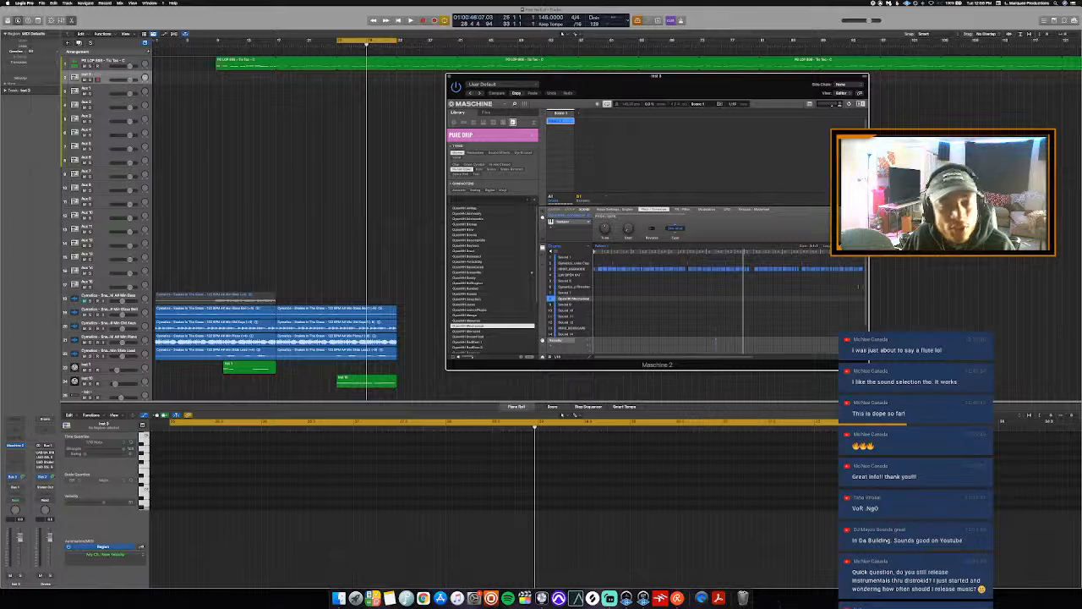
pyautogui.moveTo(346, 219); pyautogui.dragTo(218, 81)
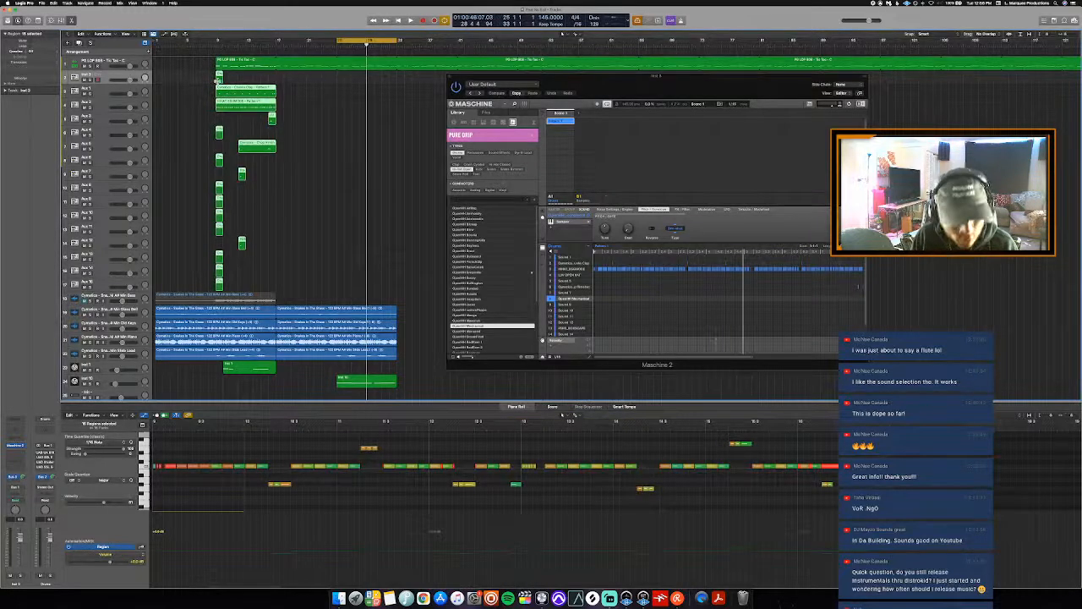
# - Colour the selected drum regions red-orange and the long 808 region on the first track orange
pyautogui.hotkey('alt', 'c')
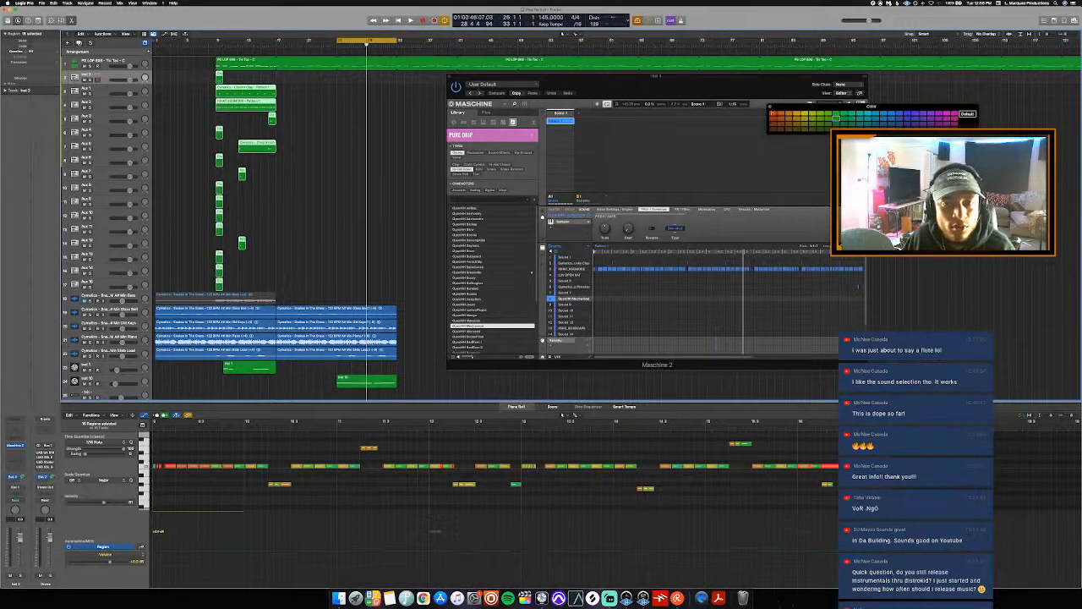
pyautogui.click(771, 113)
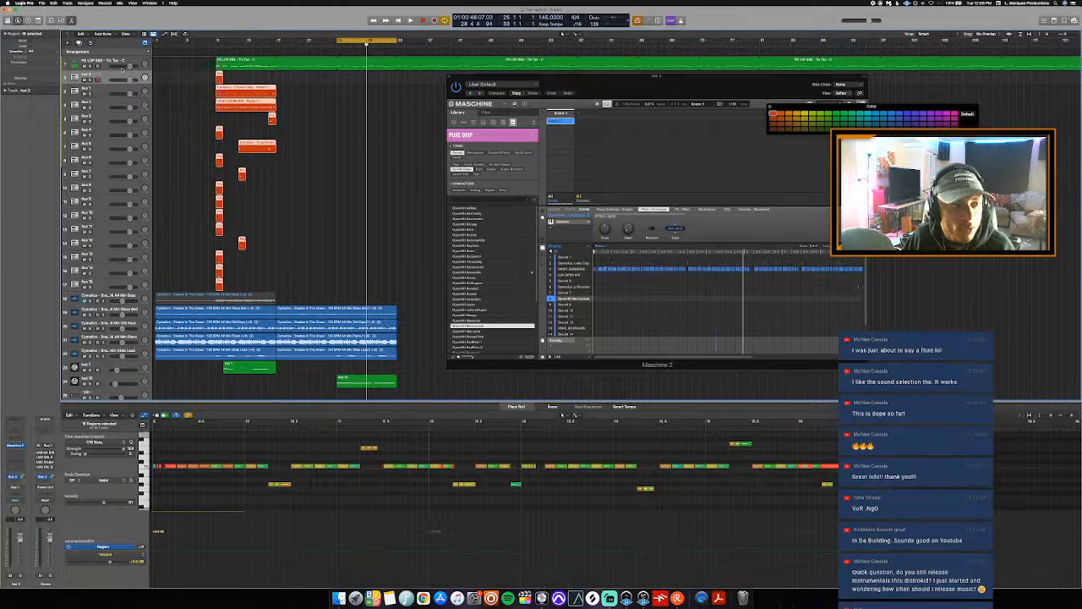
pyautogui.click(175, 64)
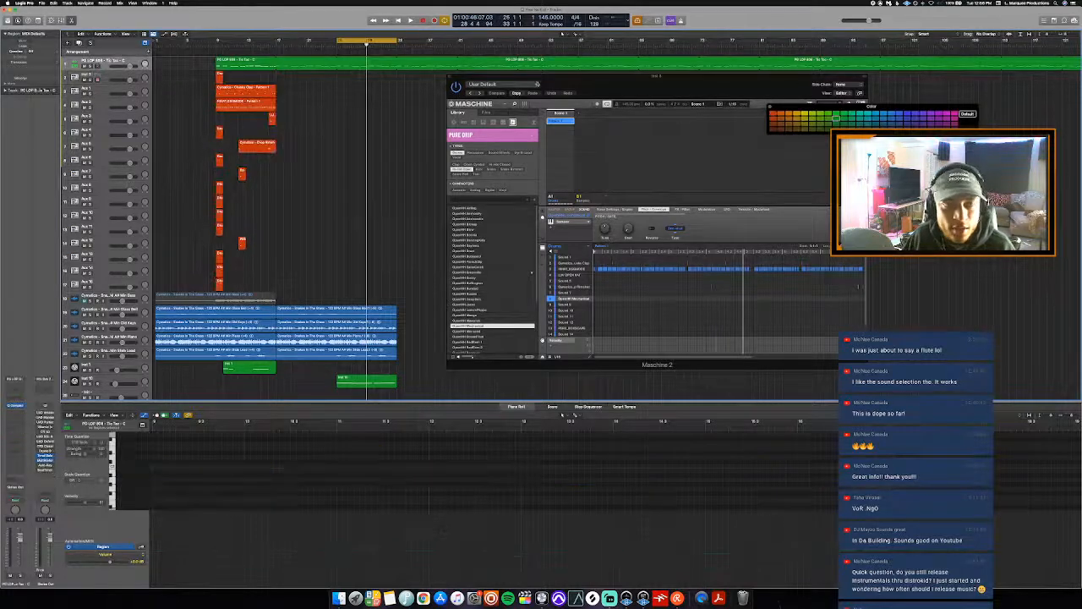
pyautogui.click(109, 65)
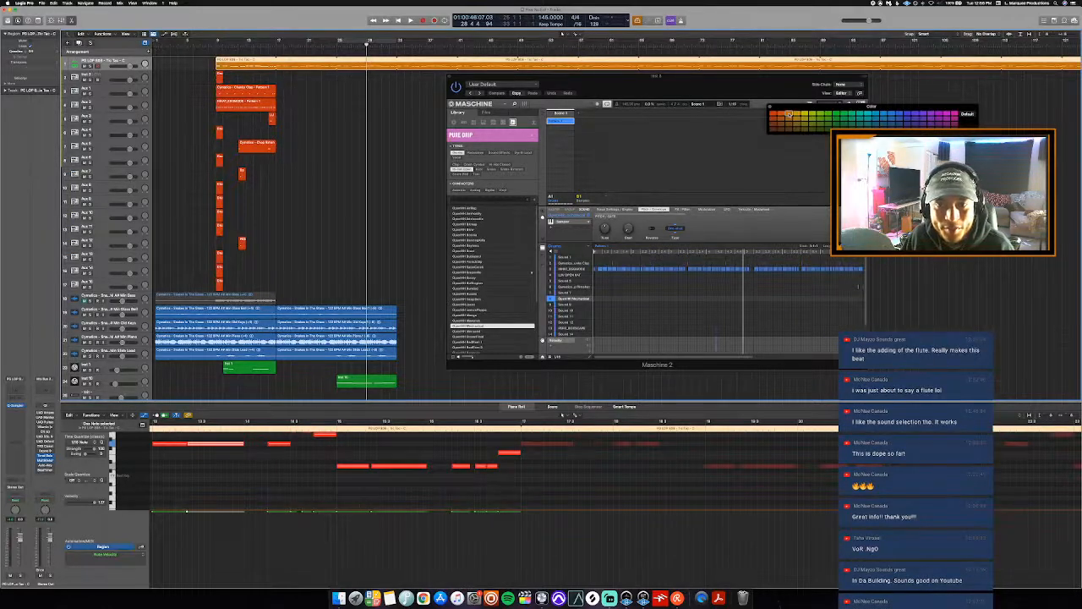
pyautogui.press('x')
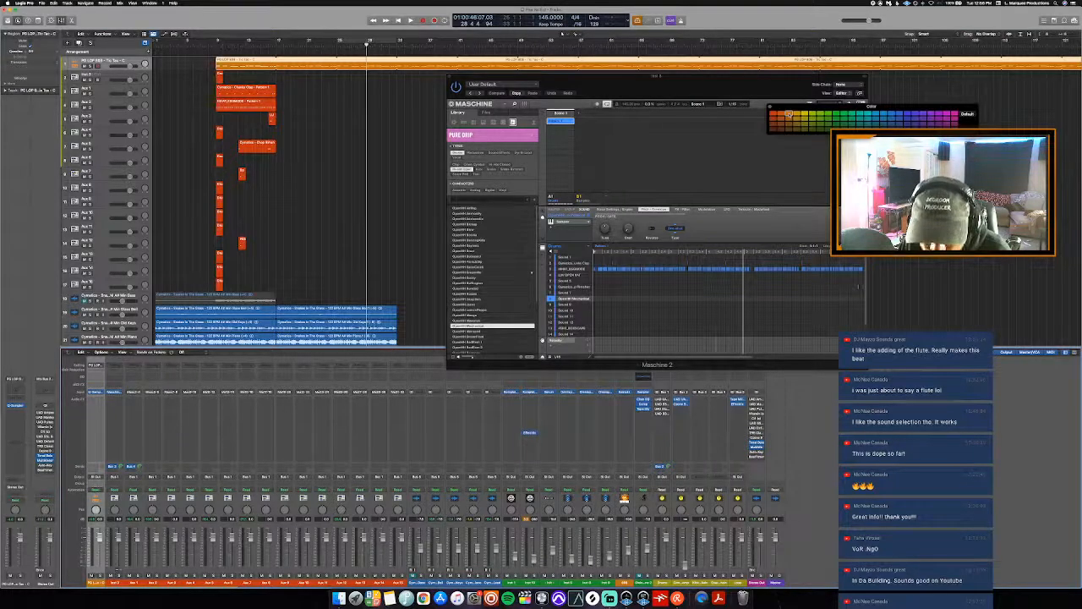
pyautogui.press('x')
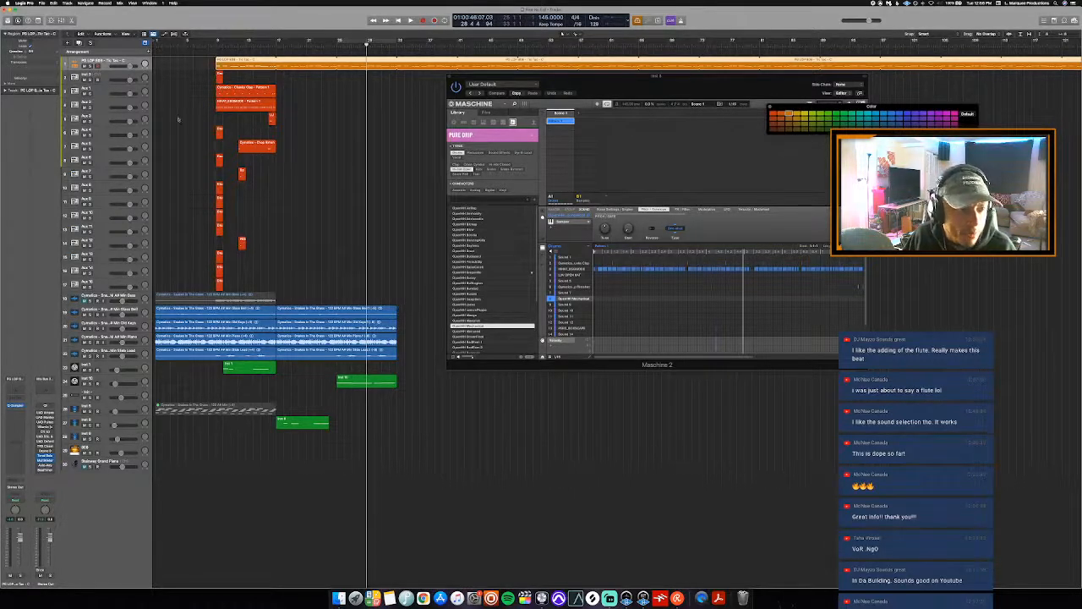
# - Delete the short, unused drum regions at bar 9 on the Aux tracks
pyautogui.click(219, 77)
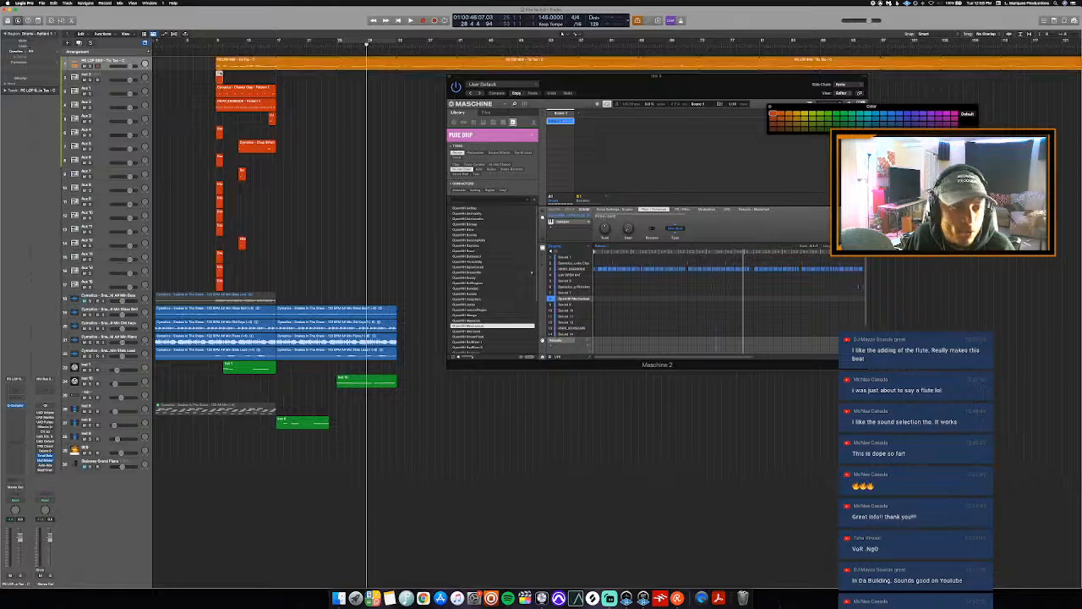
pyautogui.keyDown('shift'); pyautogui.click(219, 132); pyautogui.keyUp('shift')
pyautogui.moveTo(206, 179); pyautogui.dragTo(222, 282)
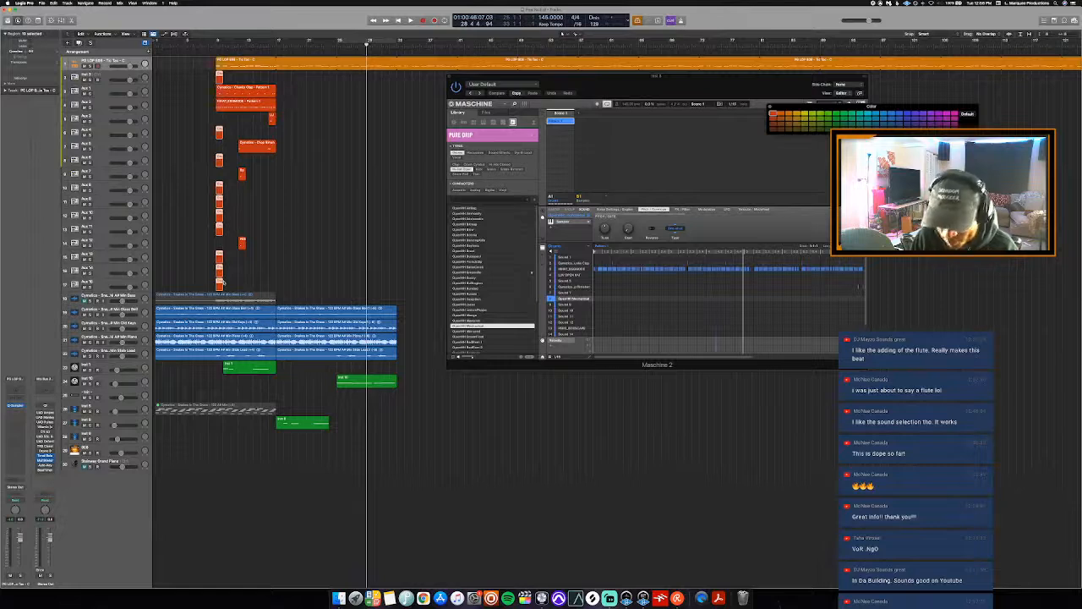
pyautogui.press('Delete')
# - Extend the remaining short drum regions, including the open hats and percussion, so each spans bars 9 to 17
pyautogui.click(272, 119)
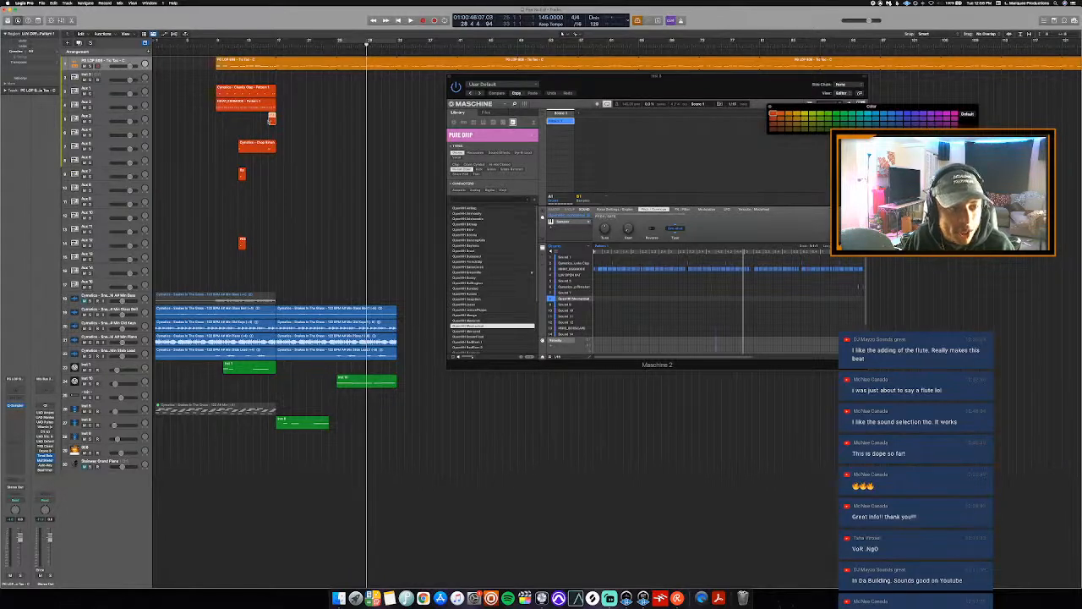
pyautogui.moveTo(271, 119); pyautogui.dragTo(272, 183)
pyautogui.click(247, 151)
pyautogui.click(242, 175)
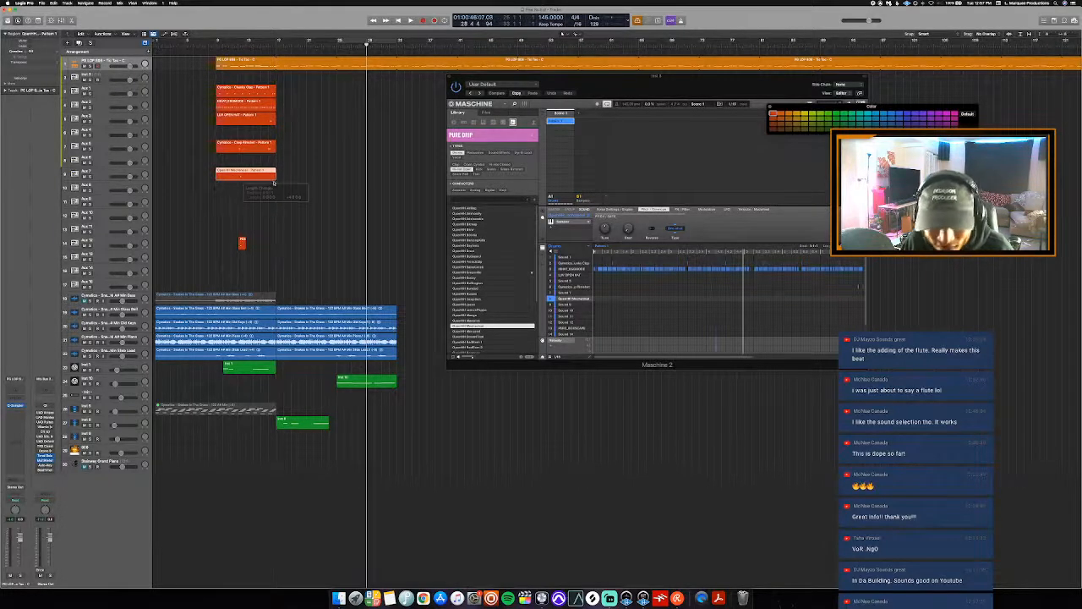
pyautogui.click(242, 244)
pyautogui.click(242, 243)
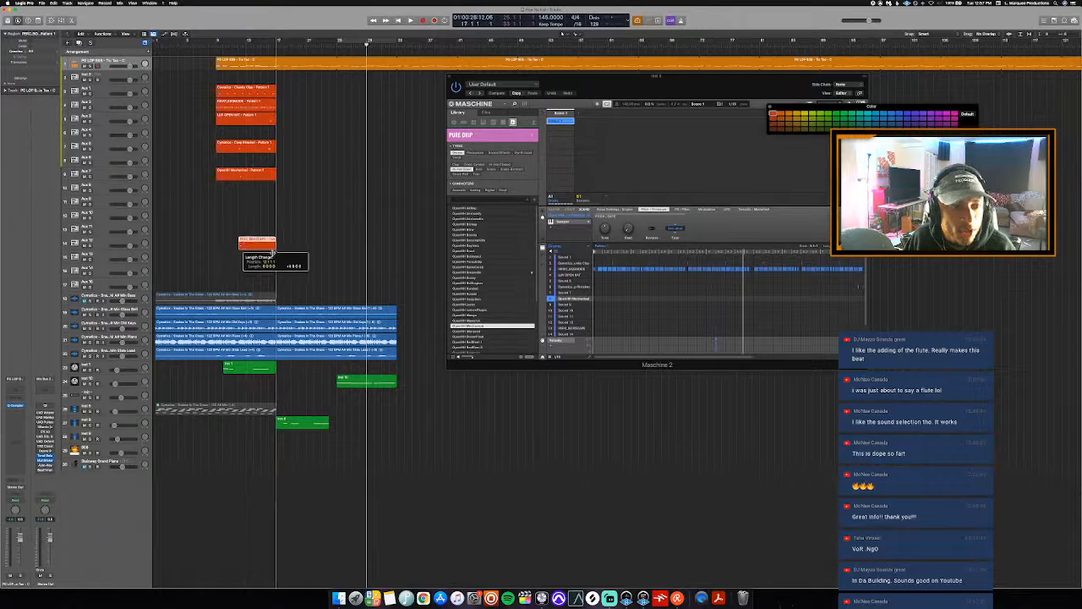
pyautogui.moveTo(238, 245); pyautogui.dragTo(217, 249)
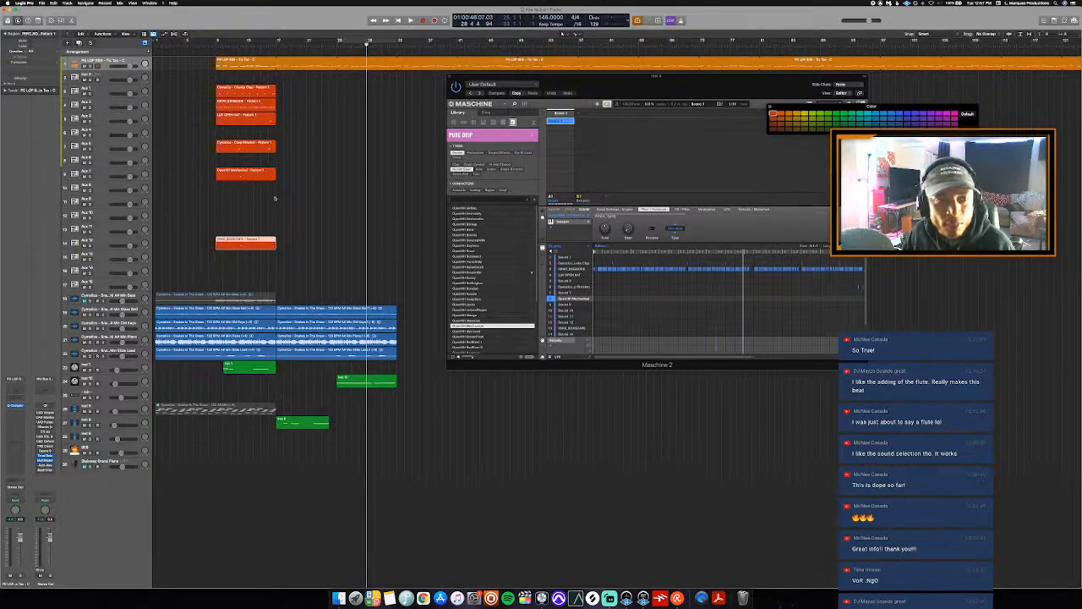
# - Turn off looping for the 808 region on the first track
pyautogui.click(258, 66)
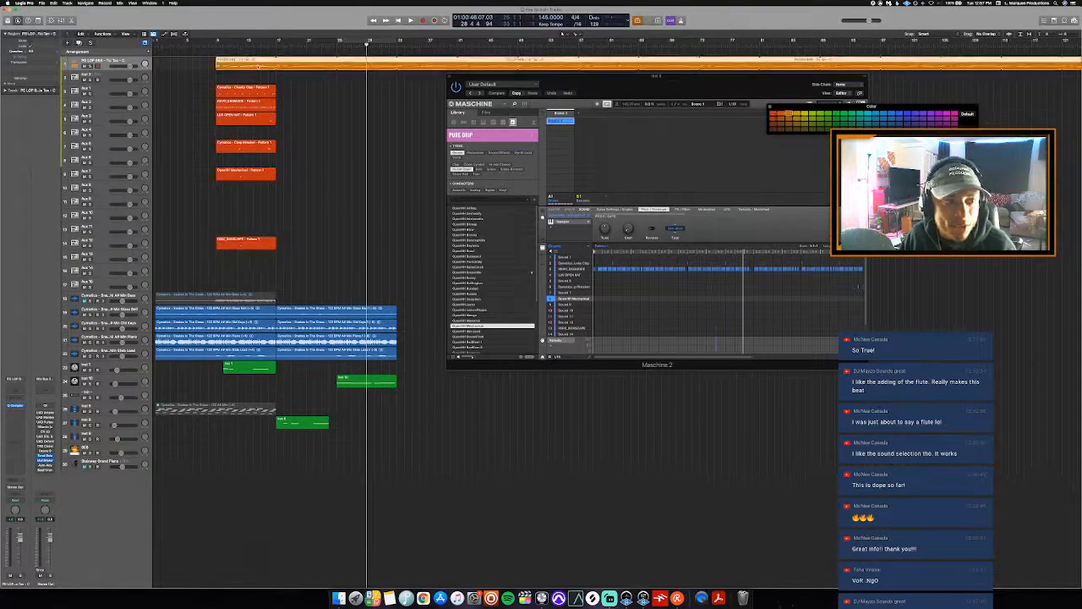
pyautogui.press('l')
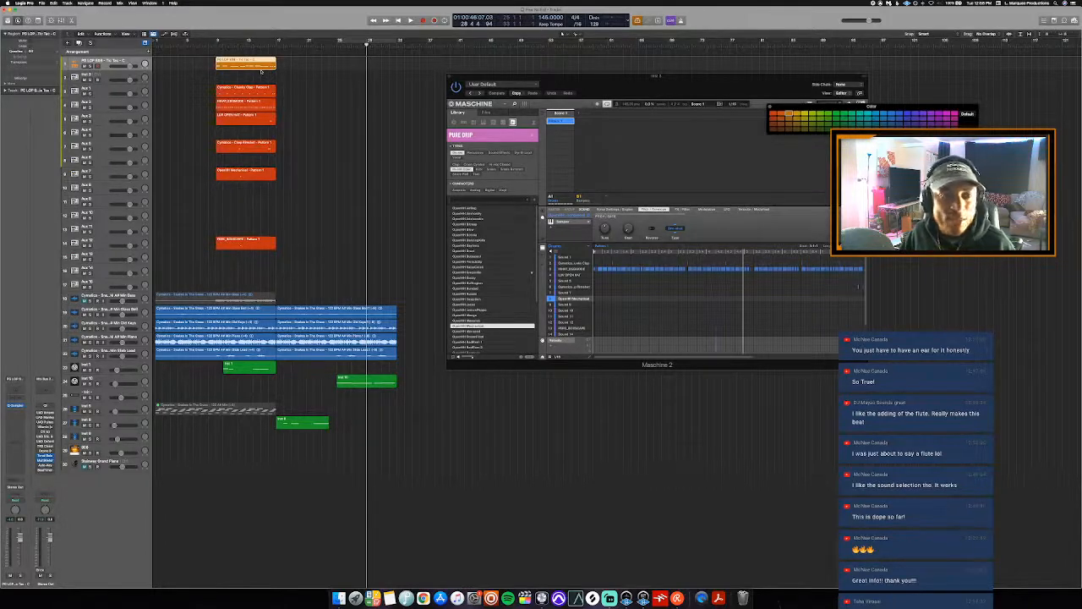
pyautogui.click(302, 82)
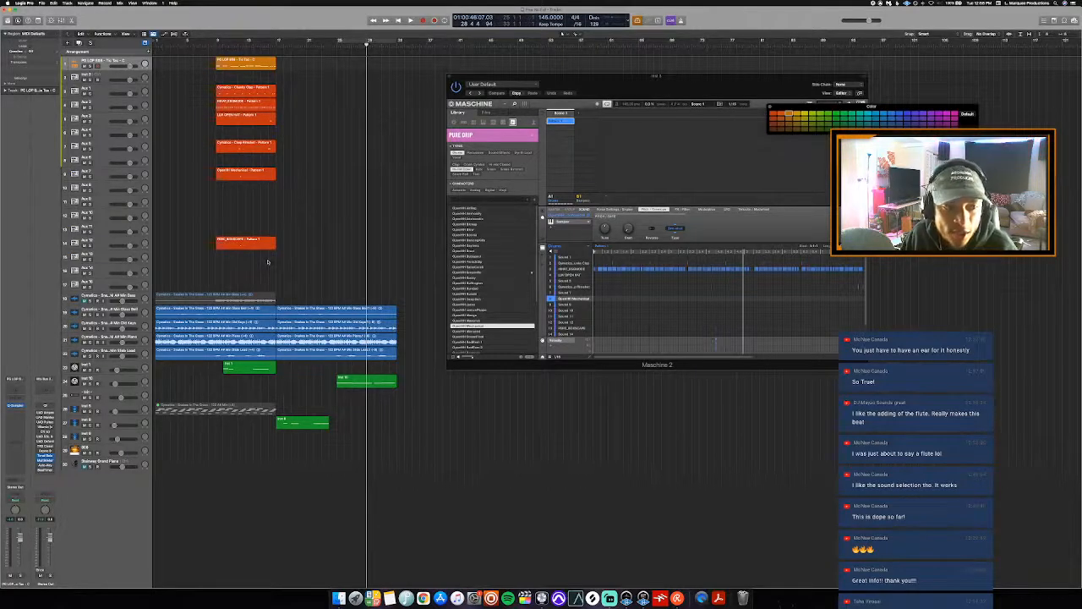
# - Play the arrangement briefly from the beginning, with the second blue audio loop selected
pyautogui.click(186, 311)
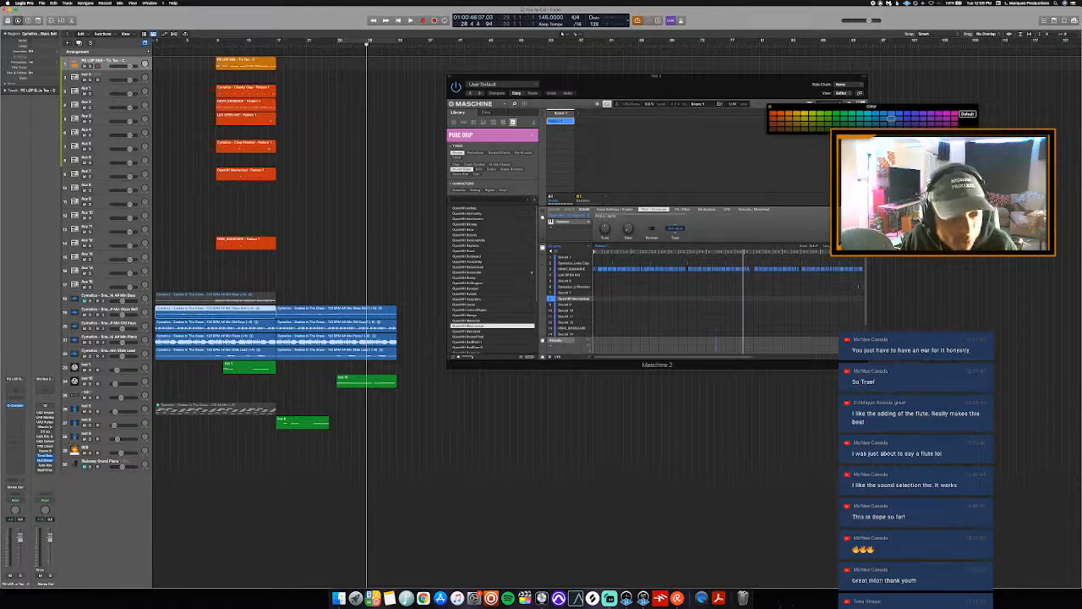
pyautogui.click(297, 312)
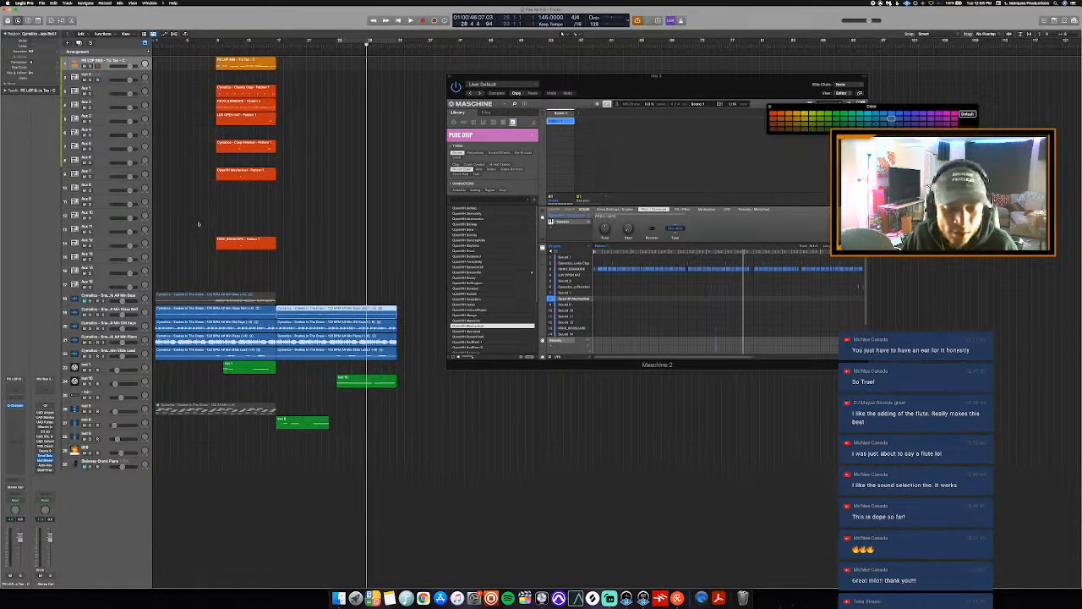
pyautogui.press('Return')
pyautogui.press('space')
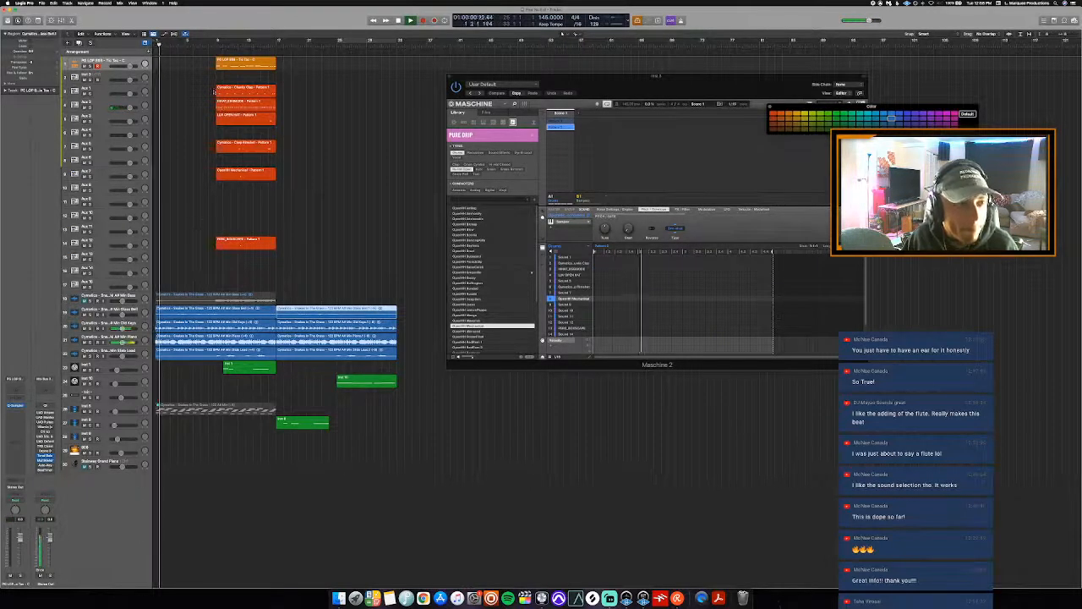
pyautogui.press('space')
# - Copy all the red-orange drum regions without the 808 and paste them at bar 1
pyautogui.press('Return')
pyautogui.moveTo(196, 82); pyautogui.dragTo(284, 259)
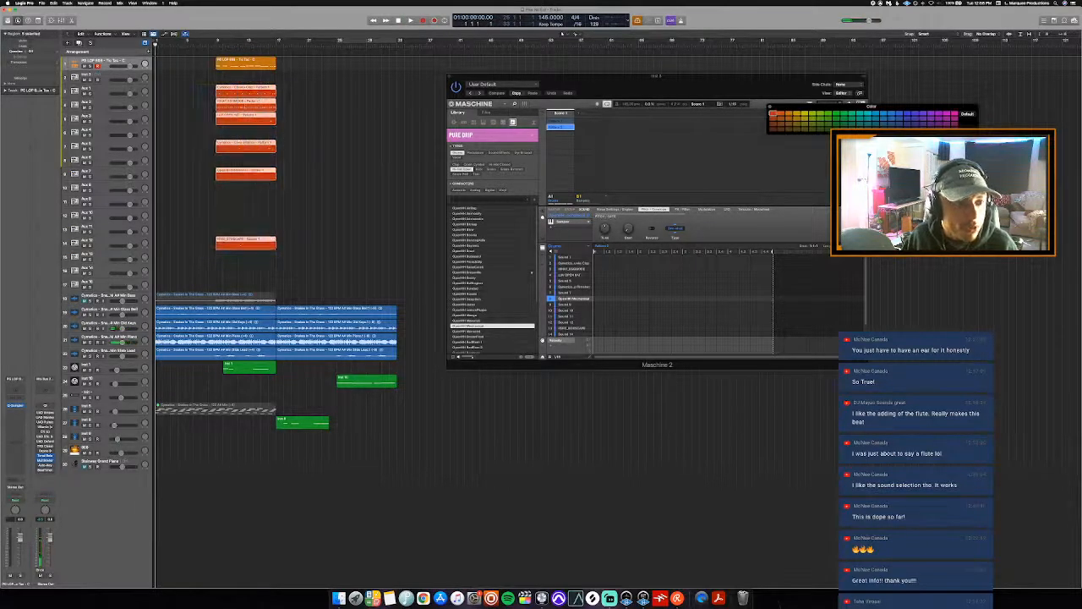
pyautogui.press('super+c')
pyautogui.press('super+v')
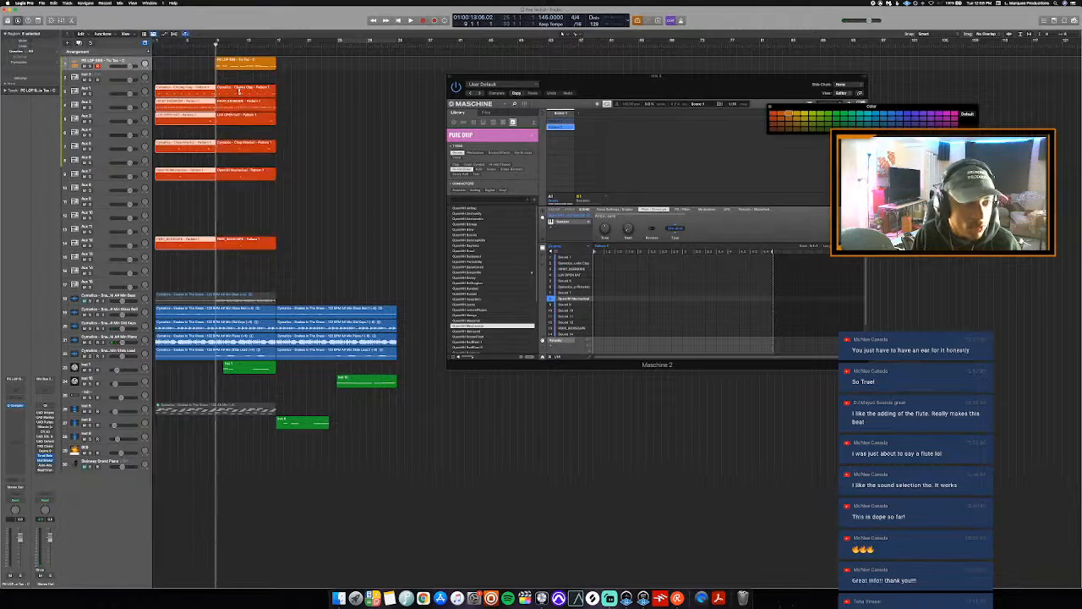
# - Listen to the pasted drums from the beginning, with the timeline zoomed in horizontally
pyautogui.press('Return')
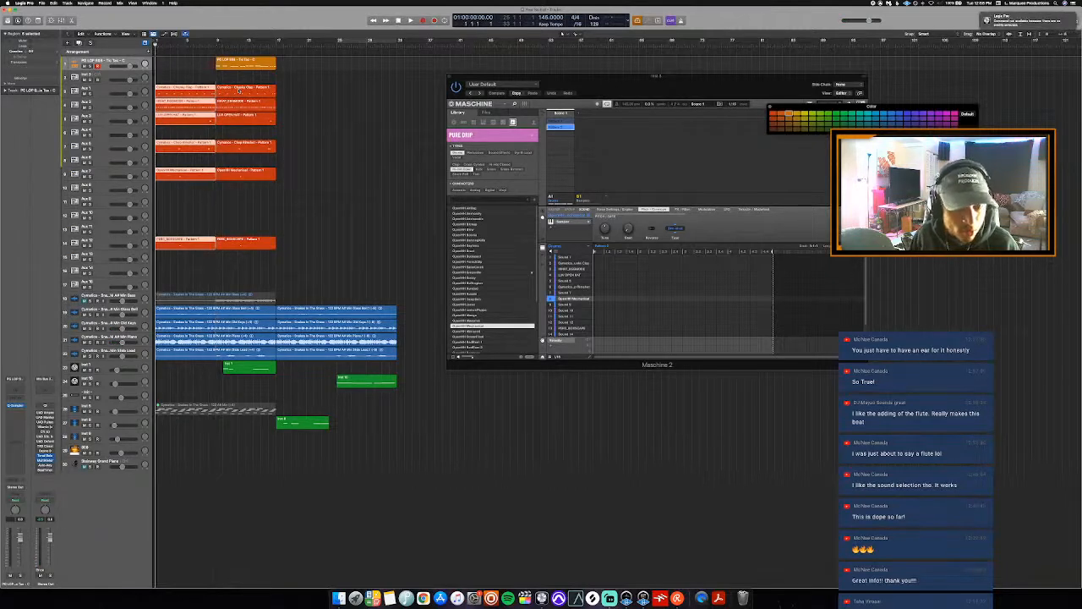
pyautogui.press('space')
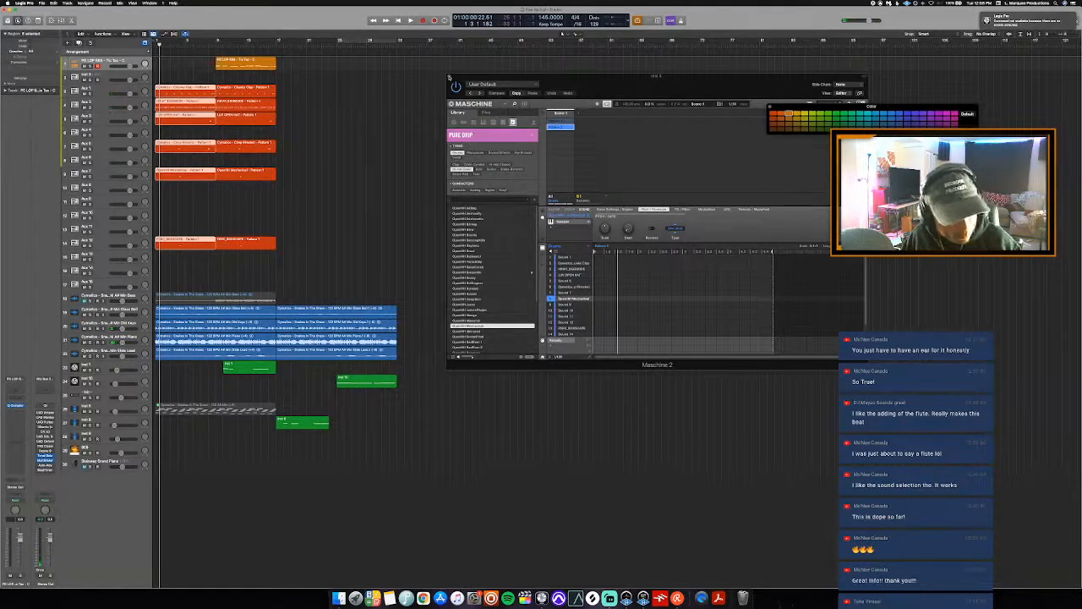
pyautogui.press('Return')
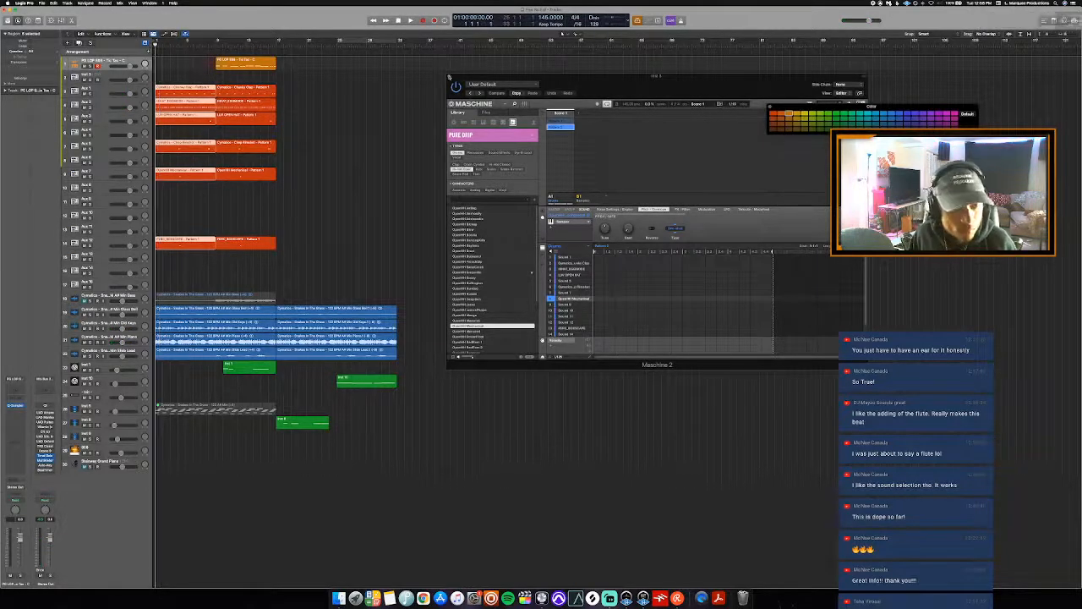
pyautogui.press('space')
pyautogui.press('Return')
pyautogui.press('super+Right')
pyautogui.press('super+Right')
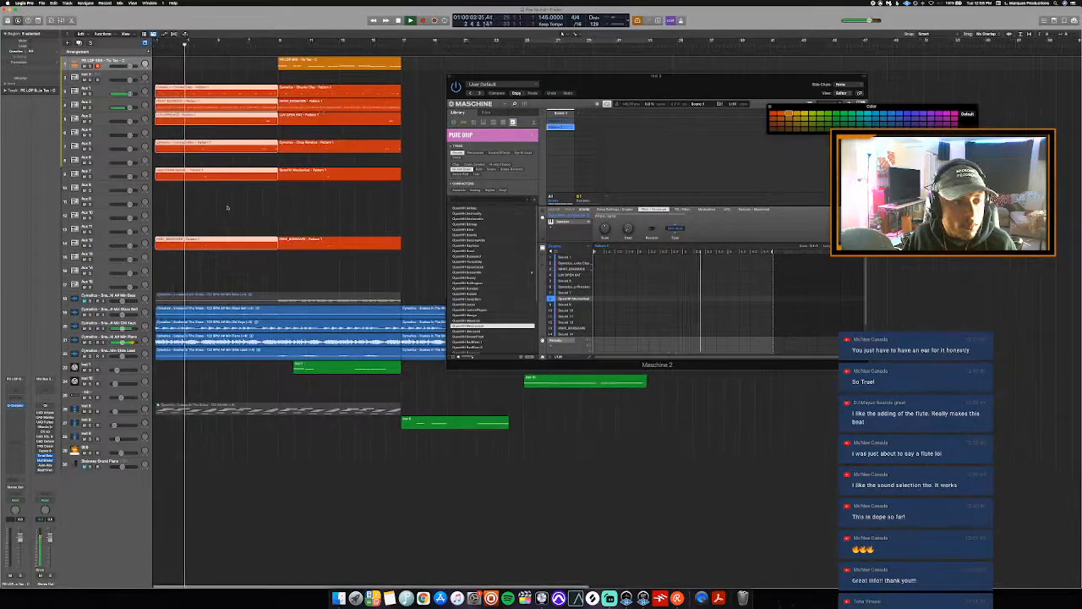
# - Split the pasted intro drum regions at bar 5 and delete the parts between bars 5 and 9
pyautogui.click(231, 275)
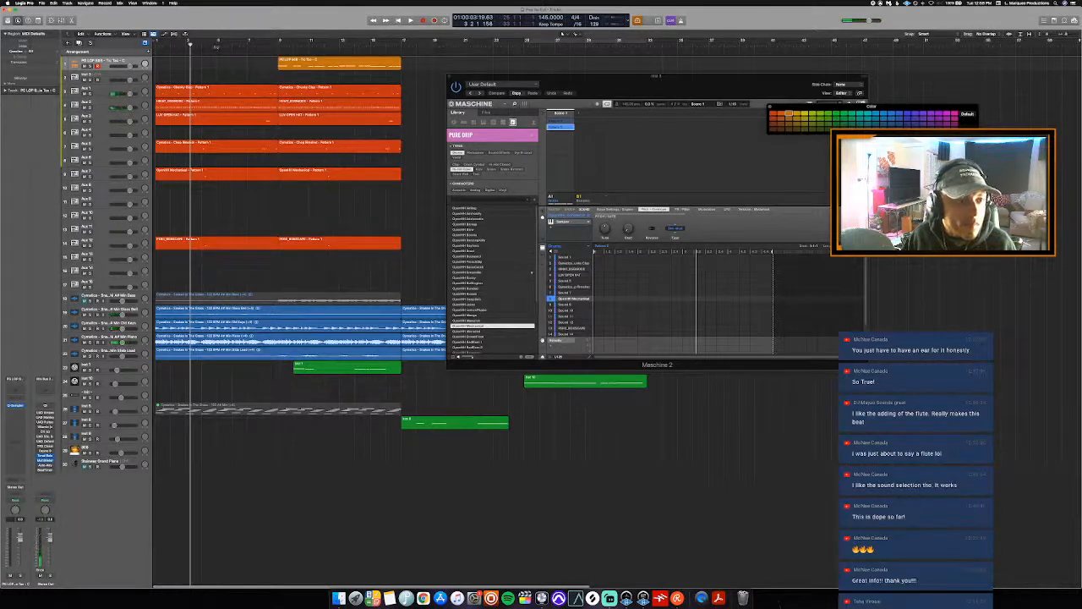
pyautogui.doubleClick(216, 47)
pyautogui.moveTo(222, 270); pyautogui.dragTo(225, 89)
pyautogui.keyDown('super'); pyautogui.click(216, 96); pyautogui.keyUp('super')
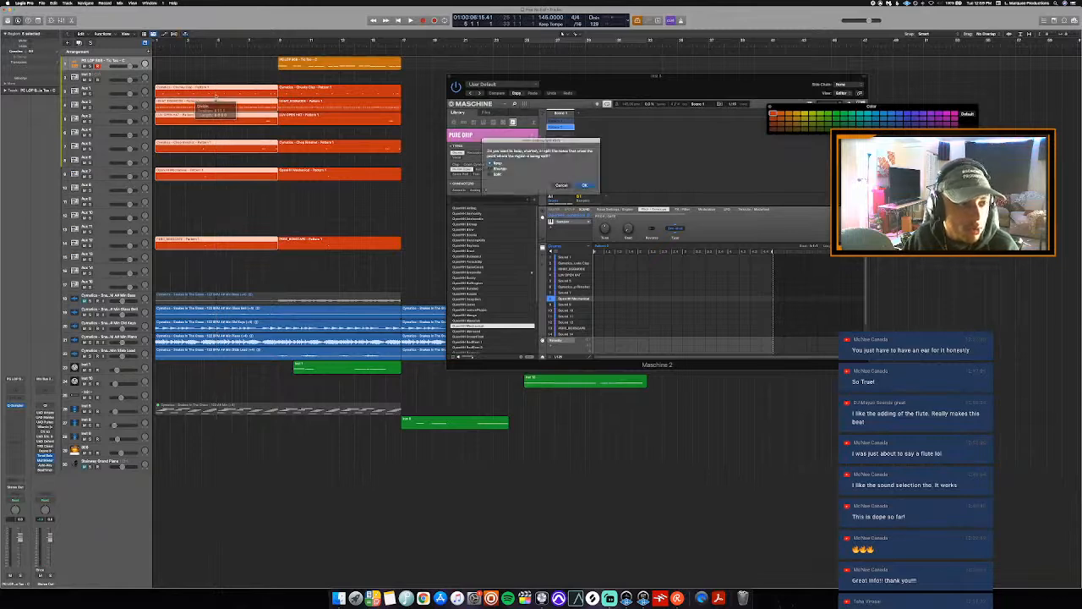
pyautogui.press('Return')
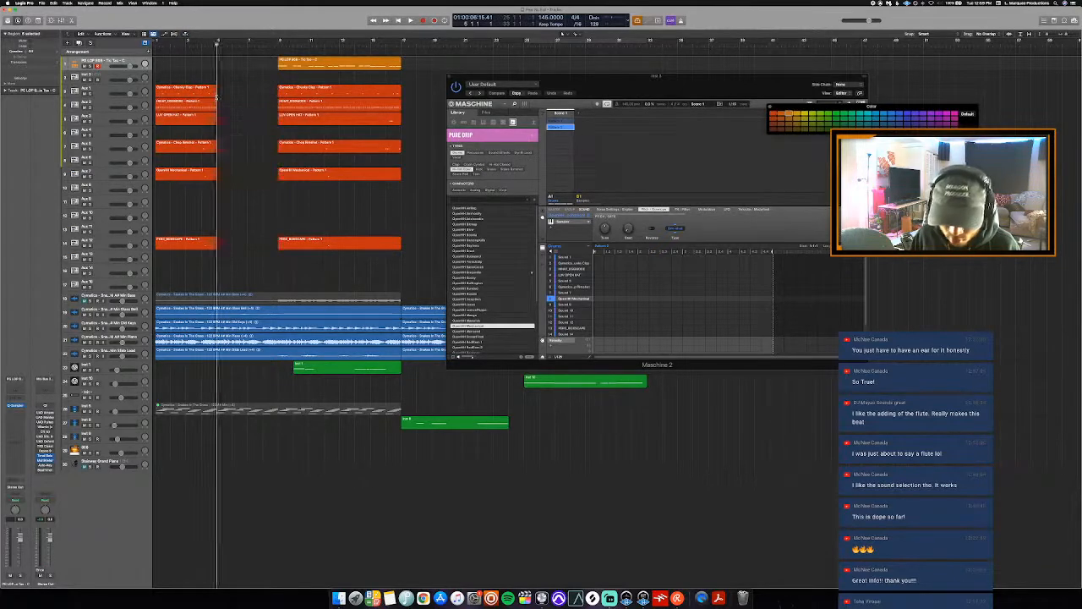
# - Audition the intro and delete its drum regions below the hi-hat, keeping only the clap and hi-hat
pyautogui.press('Return')
pyautogui.press('space')
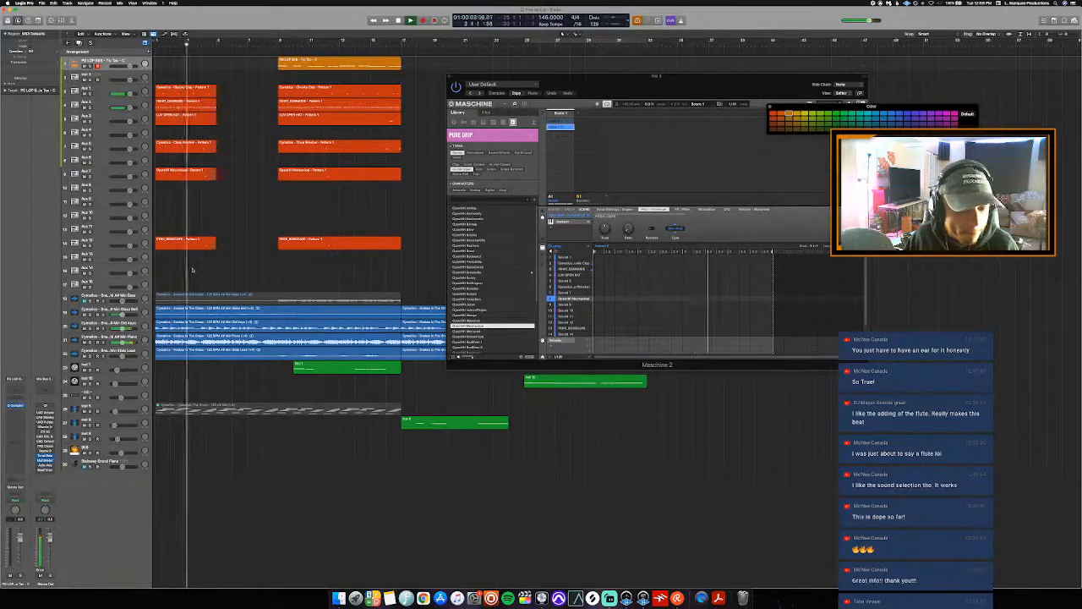
pyautogui.press('space')
pyautogui.moveTo(192, 269); pyautogui.dragTo(177, 119)
pyautogui.press('Delete')
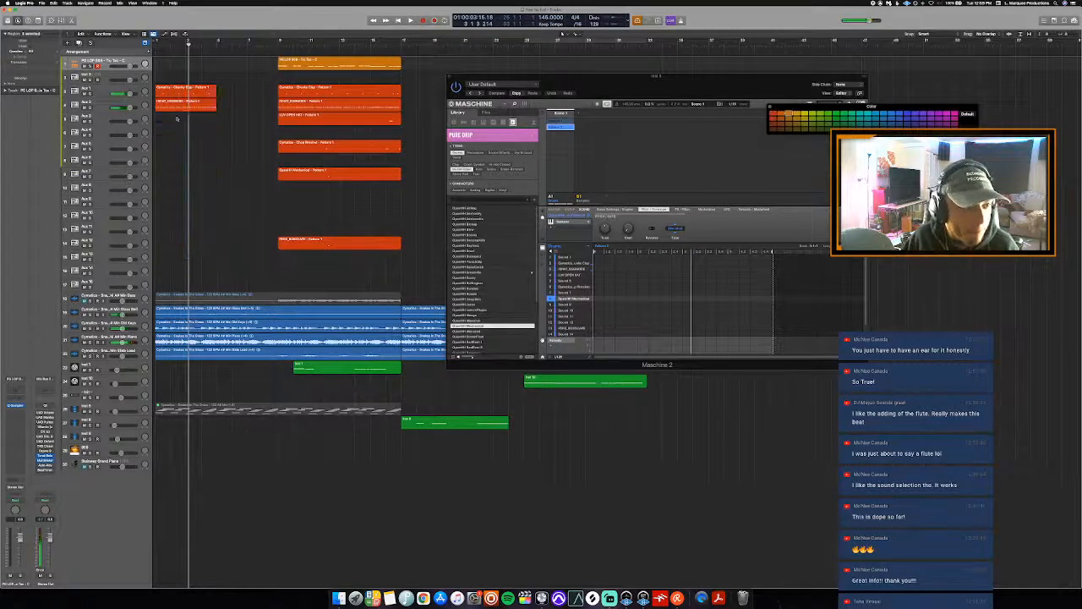
# - Open the intro hi-hat region in the Piano Roll and zoom in on its opening notes
pyautogui.press('Return')
pyautogui.doubleClick(179, 108)
pyautogui.press('space')
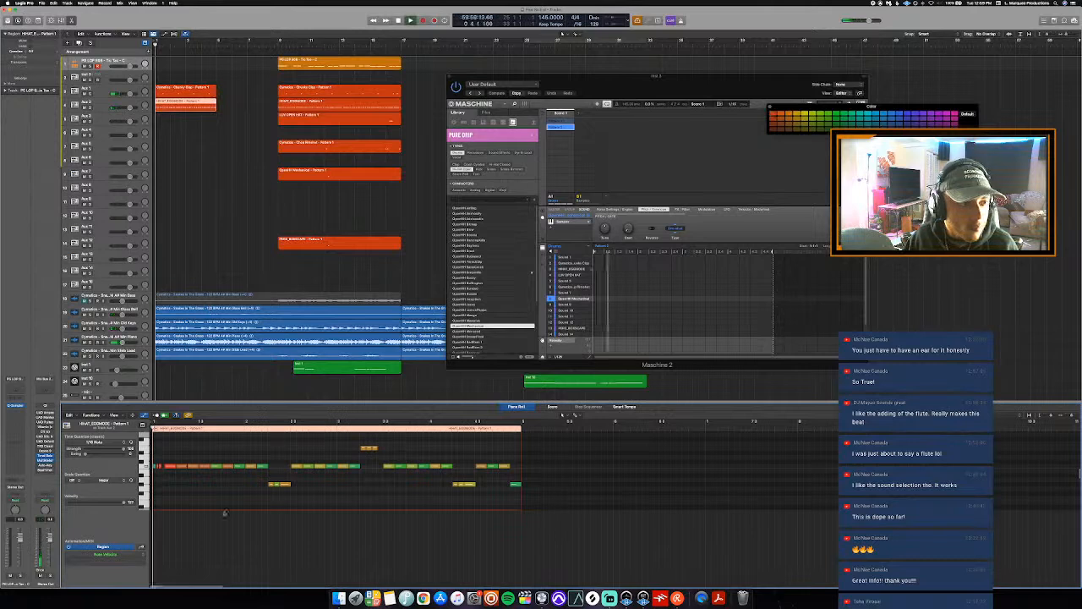
pyautogui.press('space')
pyautogui.press('super+Right')
pyautogui.press('super+Right')
pyautogui.press('super+Right')
pyautogui.press('super+Right')
pyautogui.press('super+Right')
pyautogui.hscroll(1, 182, 484)
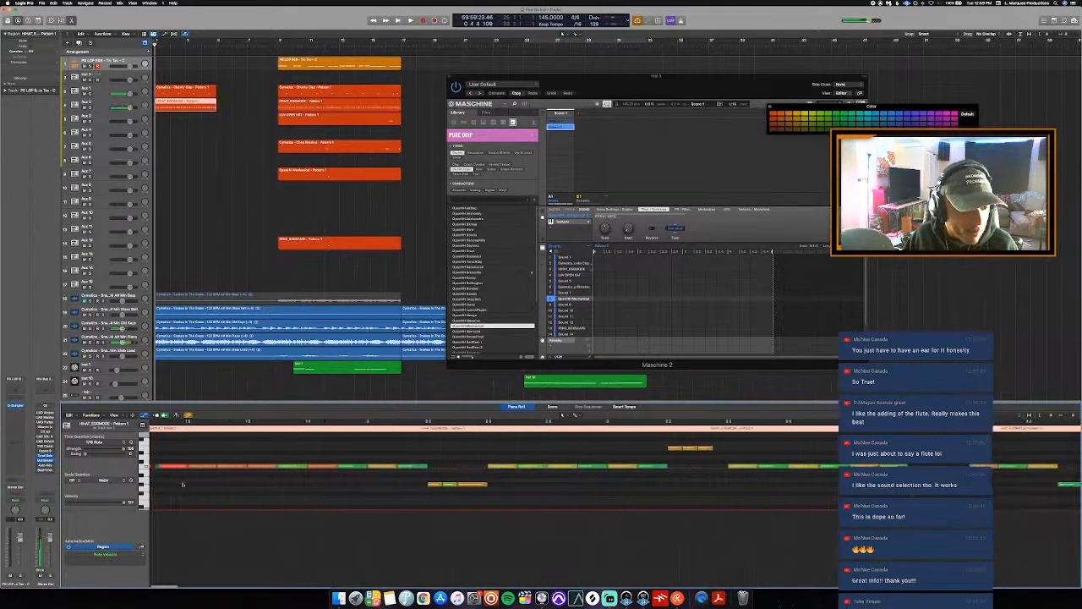
pyautogui.hscroll(-1, 182, 483)
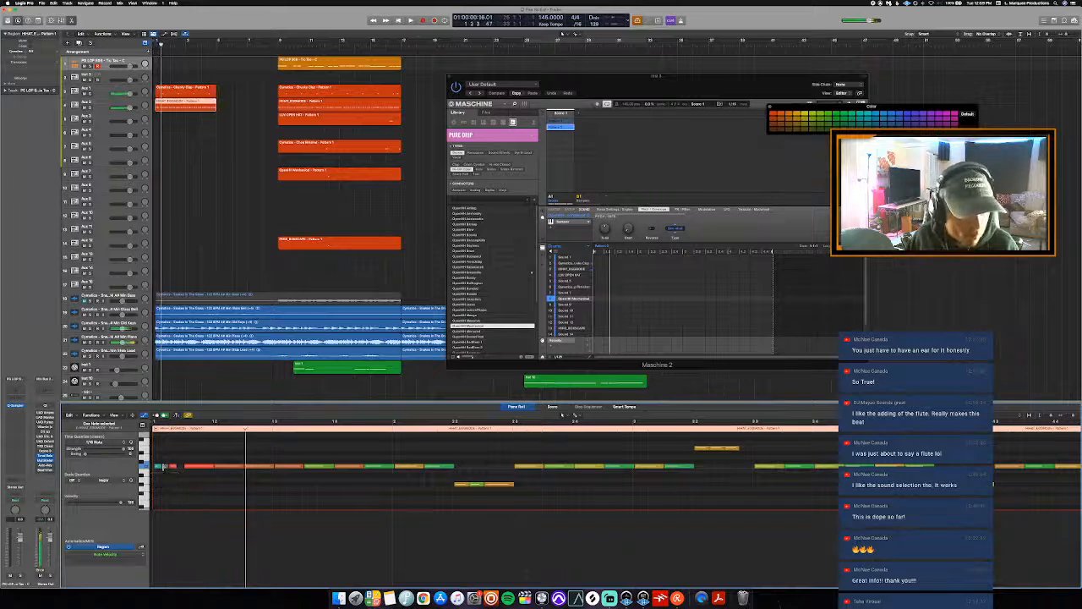
# - Audition the intro hi-hat pattern from the start of the song while checking its opening notes
pyautogui.press('space')
pyautogui.press('space')
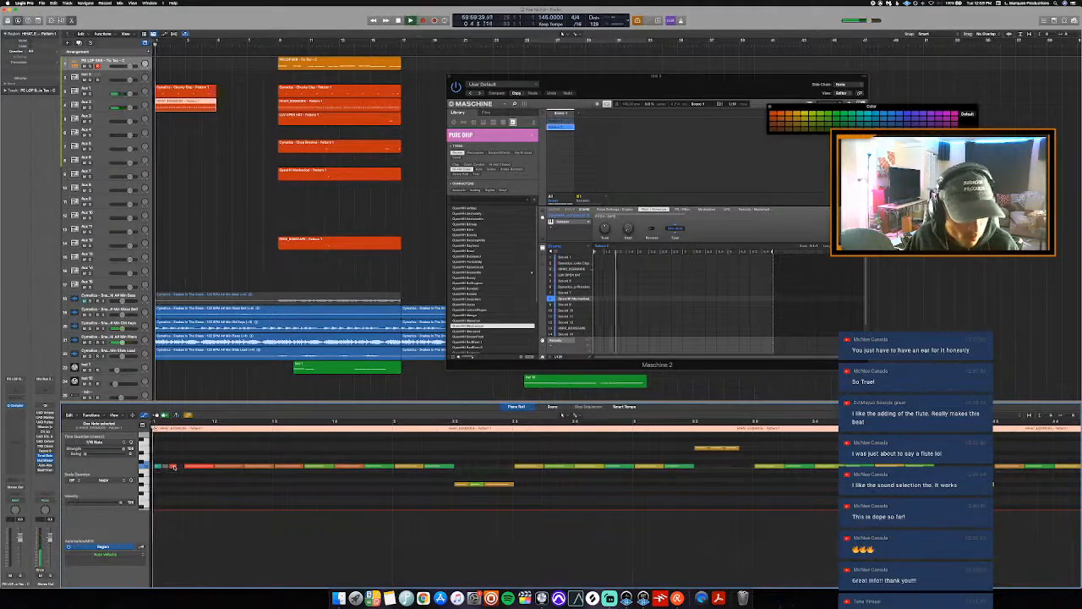
pyautogui.press('space')
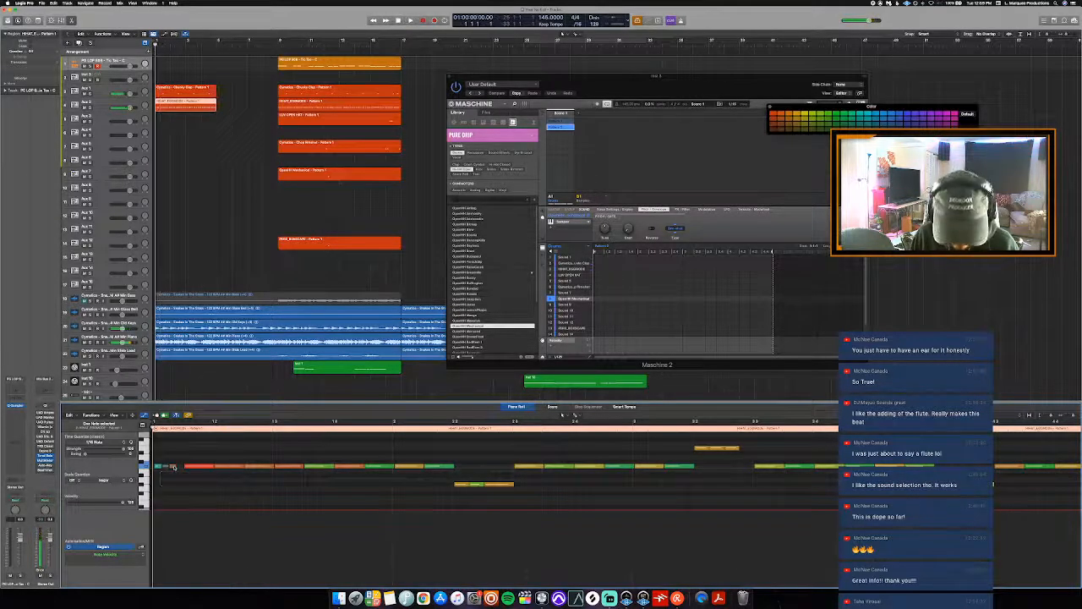
pyautogui.press('space')
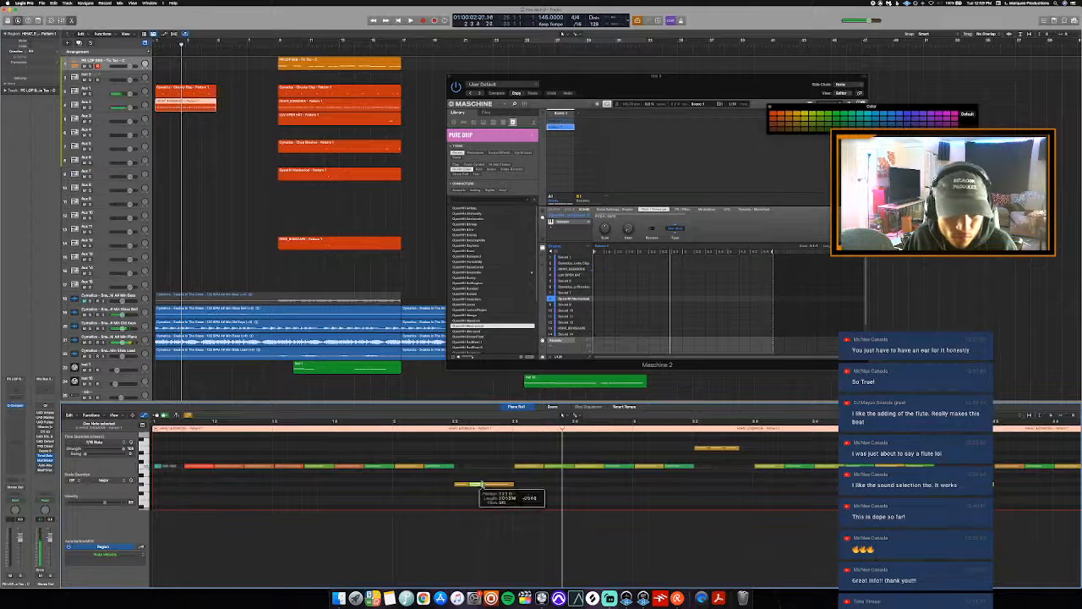
# - Mute the middle of the three low hi-hat notes, raise the outer two to the main hi-hat row, and audition the intro
pyautogui.moveTo(480, 484); pyautogui.dragTo(479, 493)
pyautogui.click(499, 484)
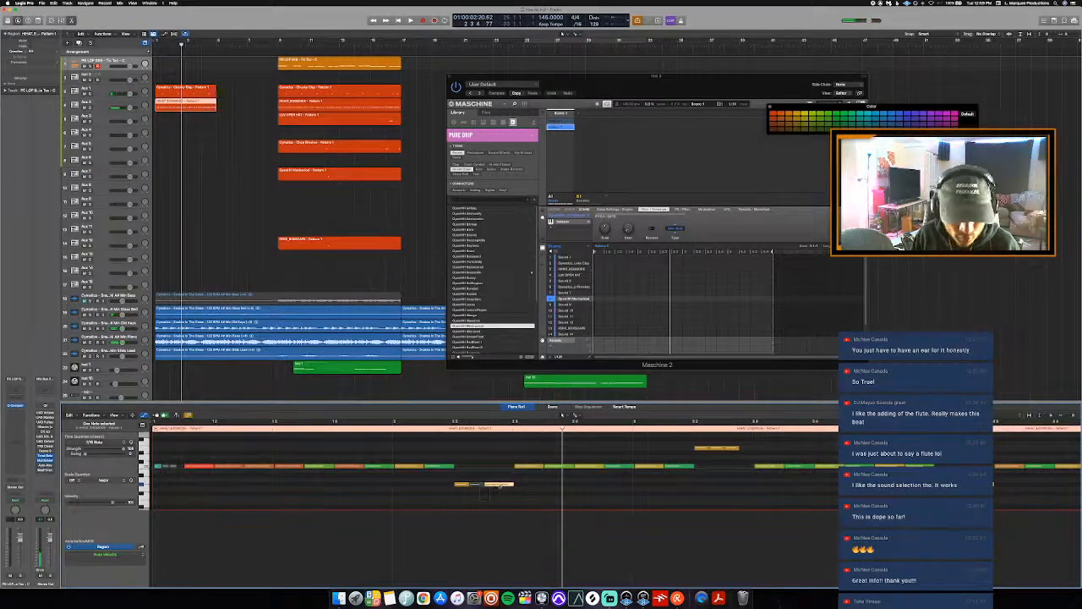
pyautogui.keyDown('shift'); pyautogui.click(458, 485); pyautogui.keyUp('shift')
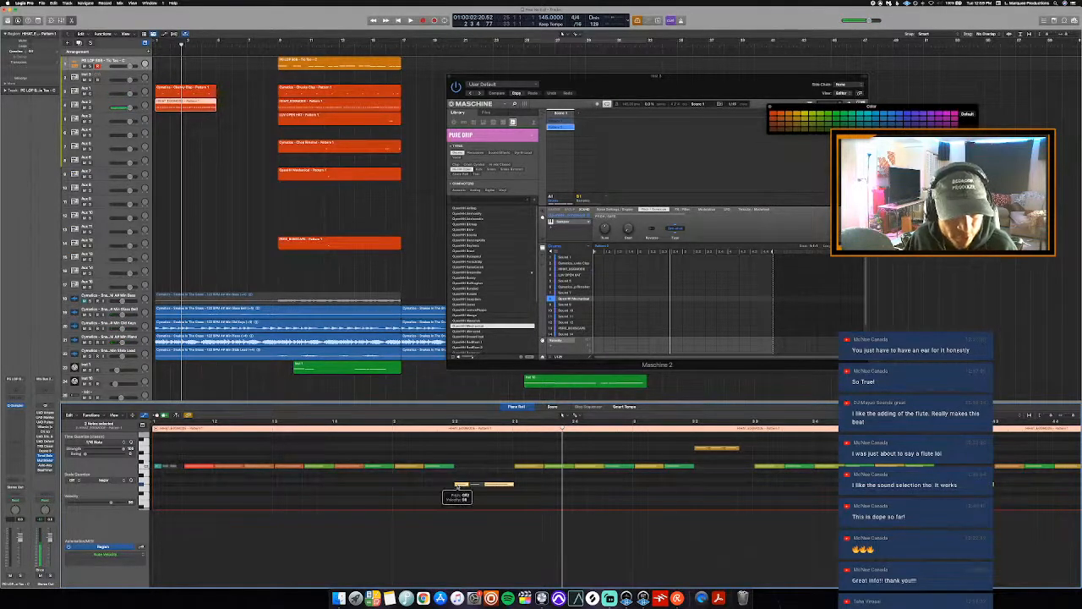
pyautogui.hotkey('alt', 'Up')
pyautogui.hotkey('alt', 'Up')
pyautogui.hotkey('alt', 'Up')
pyautogui.hotkey('alt', 'Up')
pyautogui.press('space')
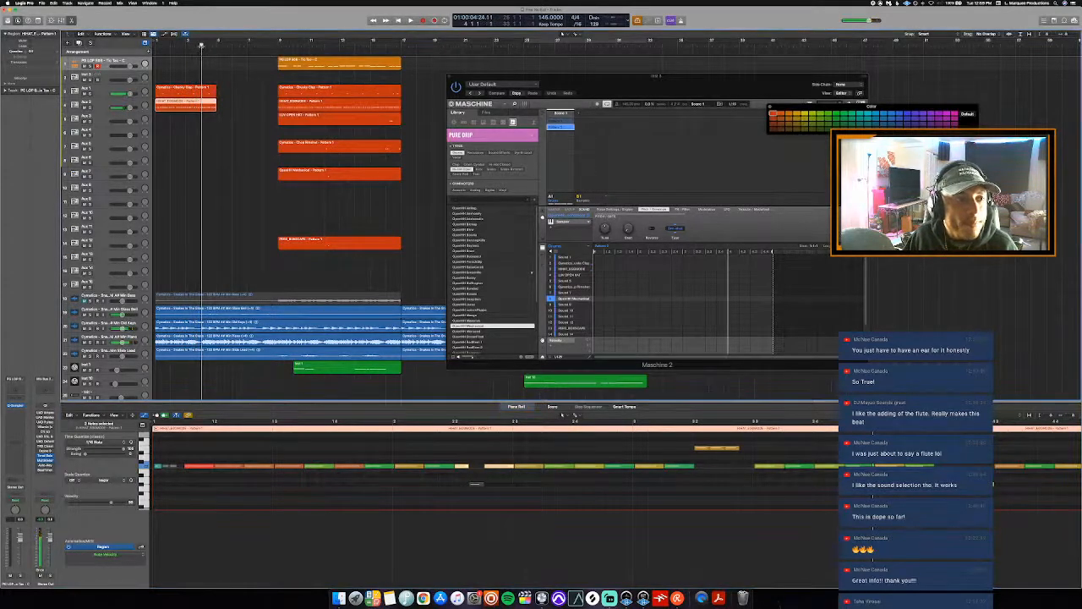
# - Split the intro clap and hi-hat regions at bar 4, keeping overlapping notes, and mute the parts after the split
pyautogui.moveTo(216, 60); pyautogui.dragTo(212, 148)
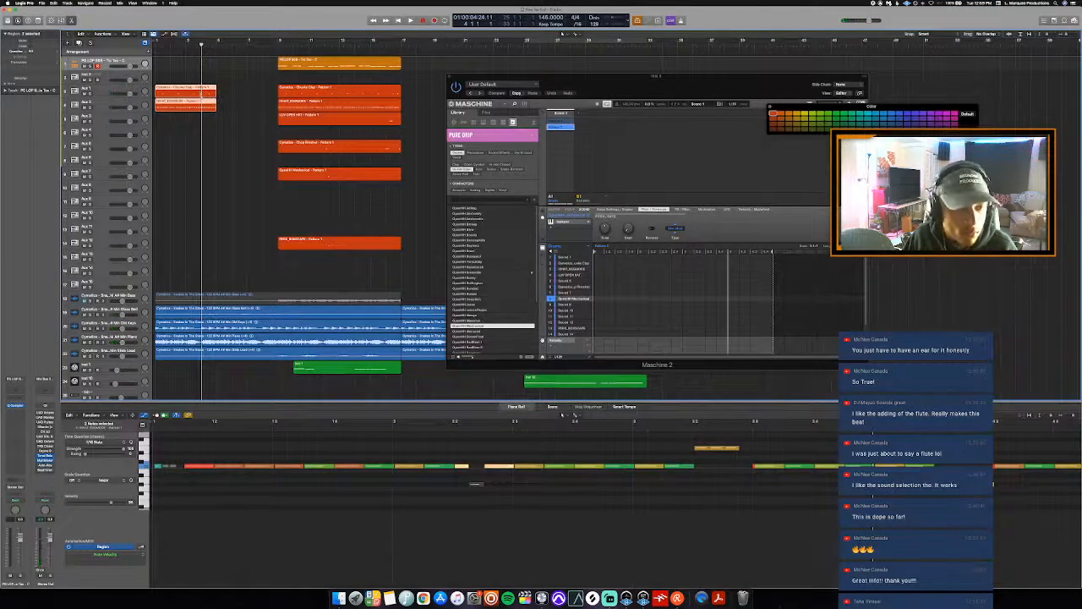
pyautogui.press('super+t')
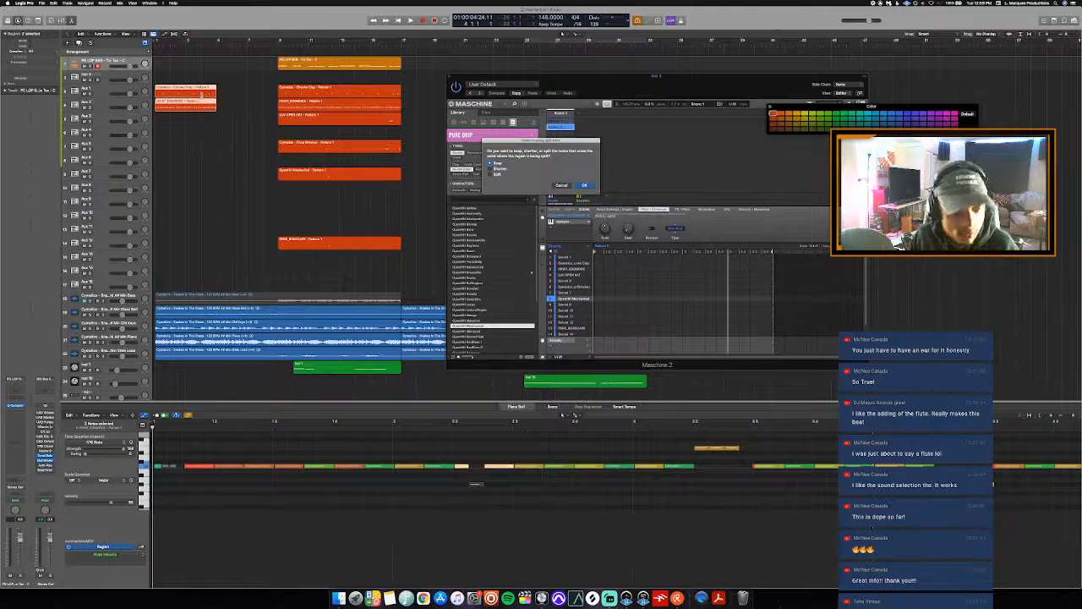
pyautogui.press('Return')
pyautogui.press('Return')
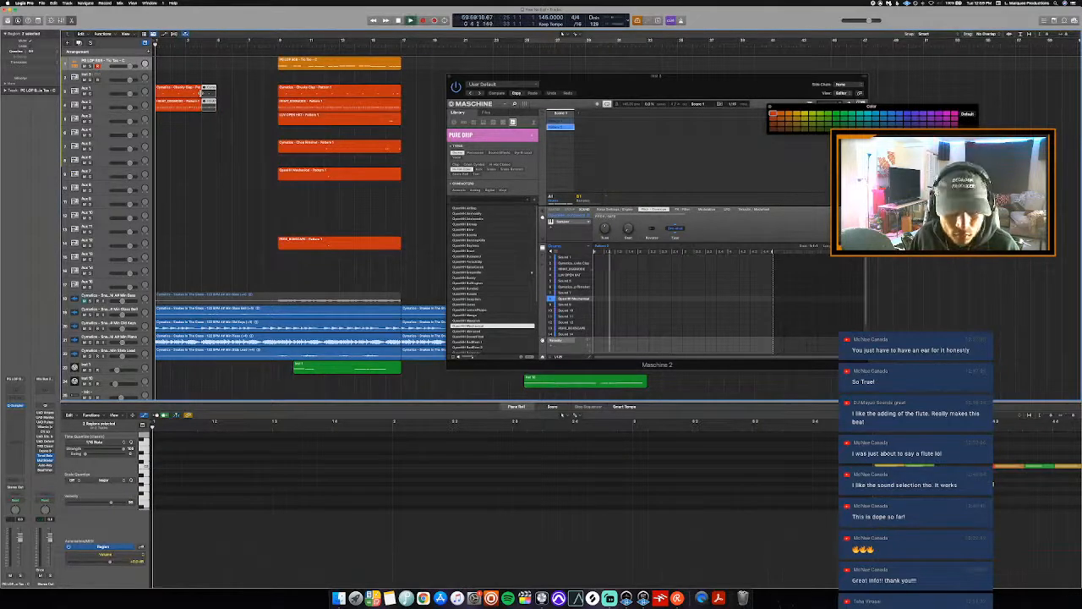
# - Show the velocity lane for the intro hi-hat region and raise the velocity of its very first note
pyautogui.press('space')
pyautogui.click(180, 104)
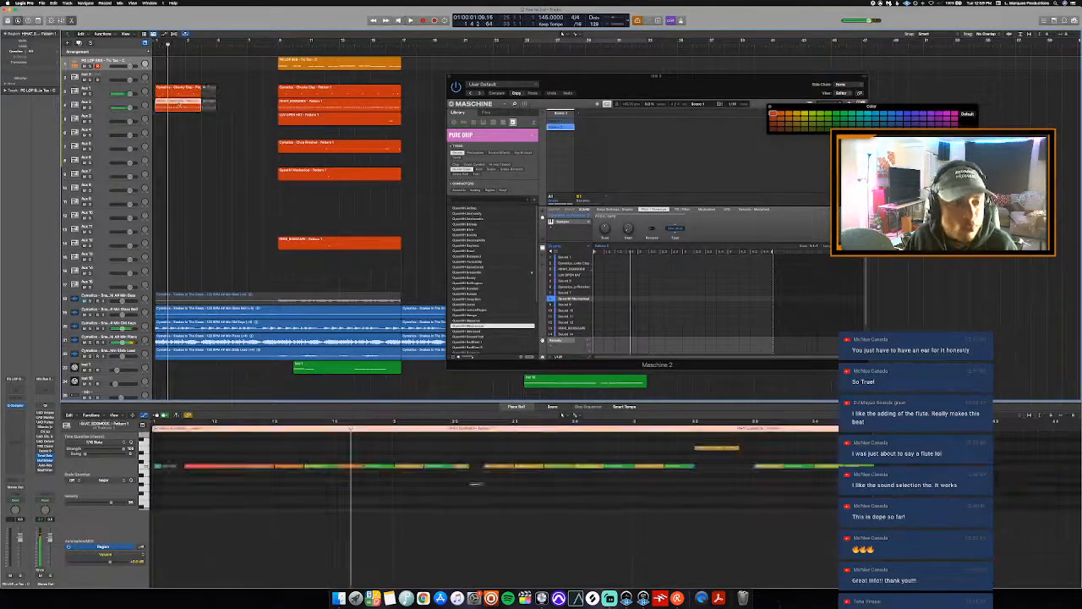
pyautogui.click(158, 466)
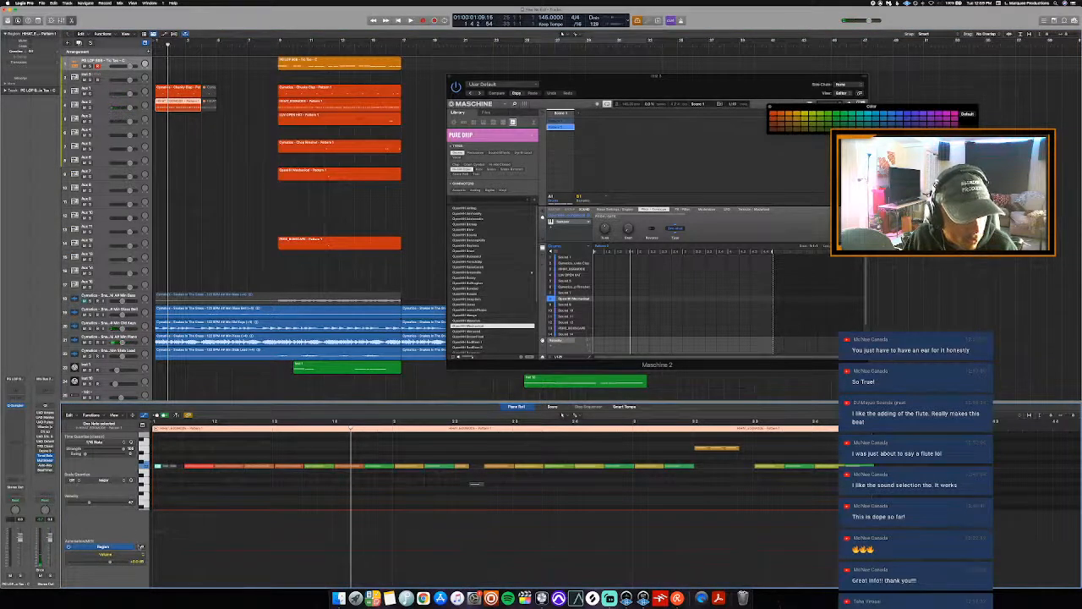
pyautogui.click(140, 547)
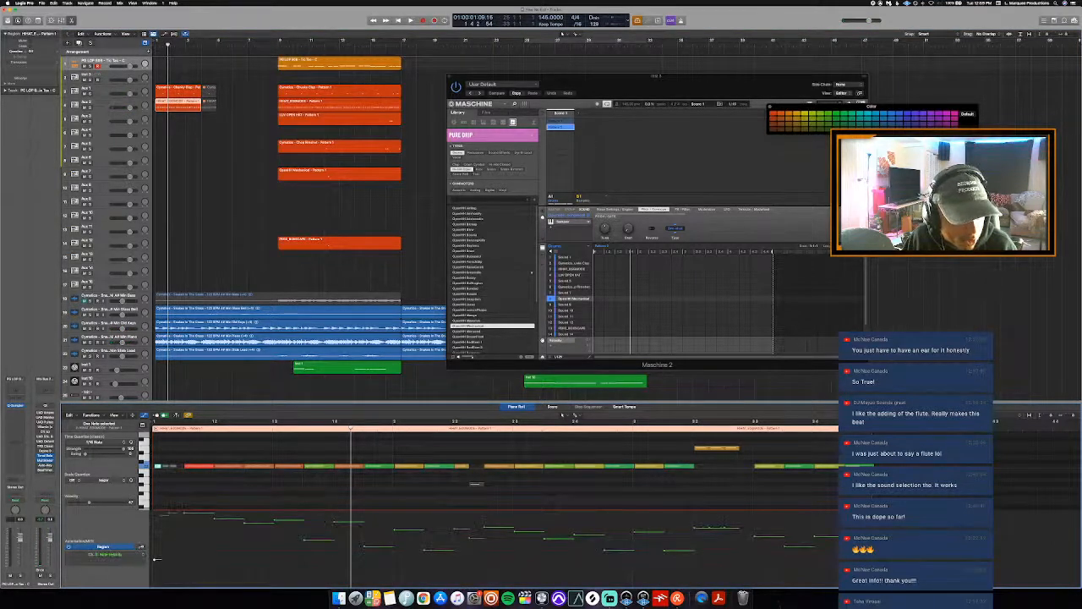
pyautogui.press('Return')
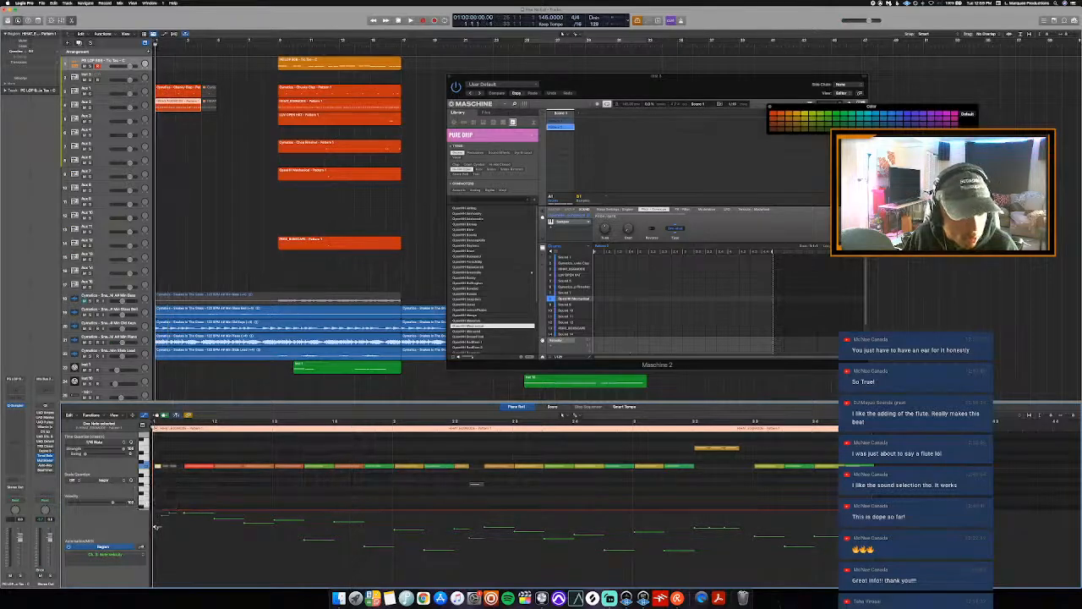
# - Audition the intro through bar 5 while checking the muted low hi-hat note
pyautogui.press('e')
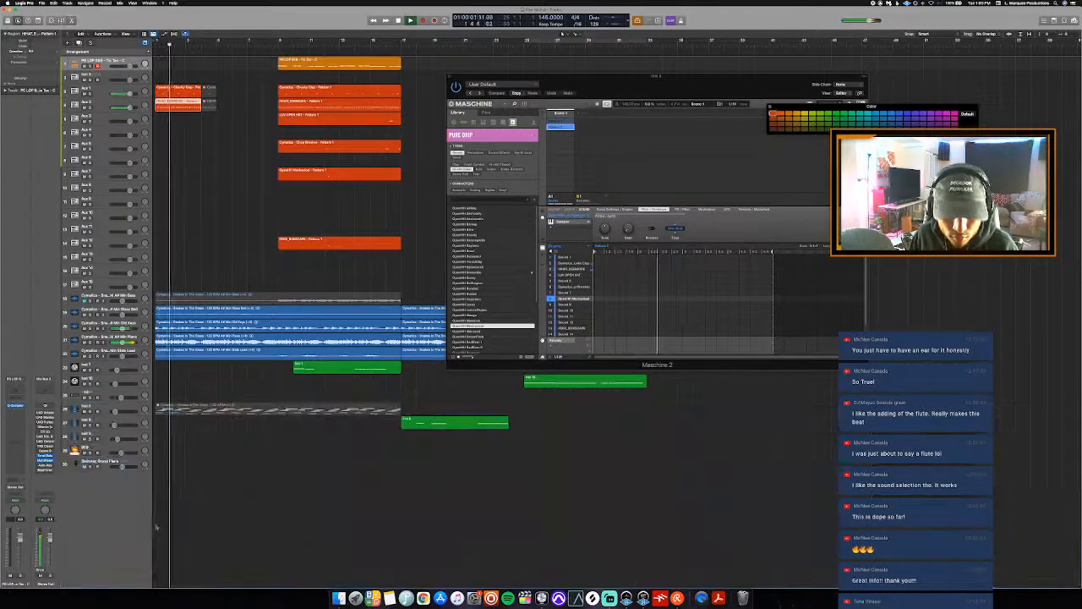
pyautogui.press('e')
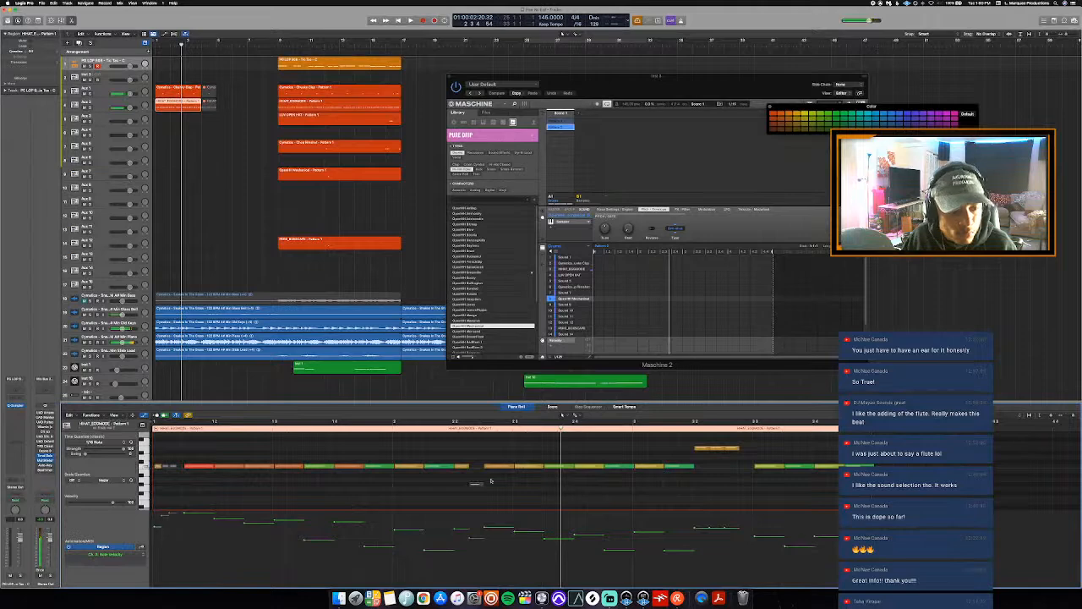
pyautogui.click(477, 484)
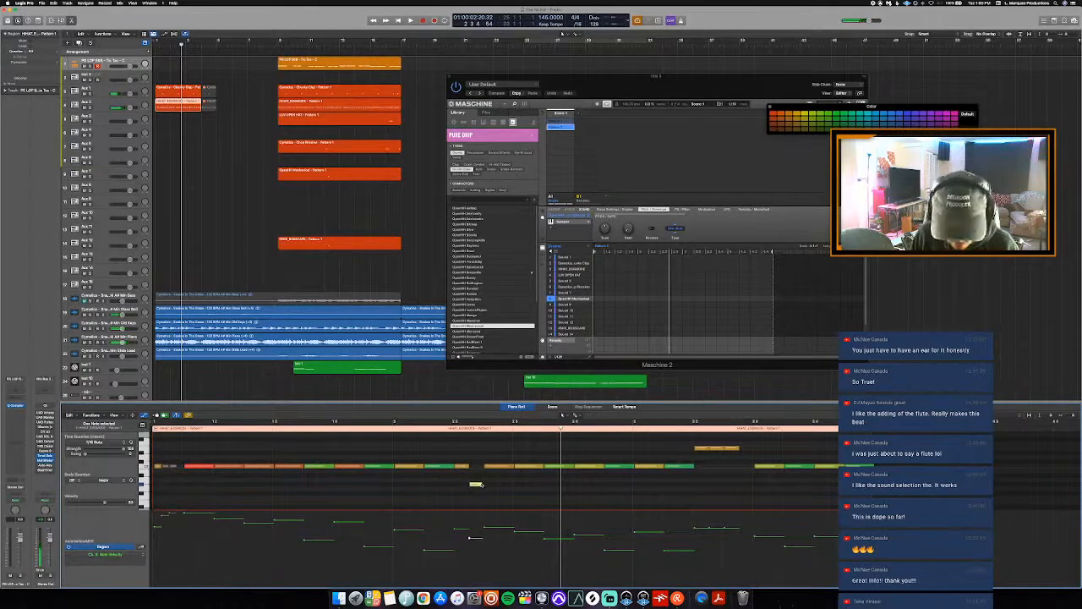
pyautogui.press('n')
pyautogui.press('n')
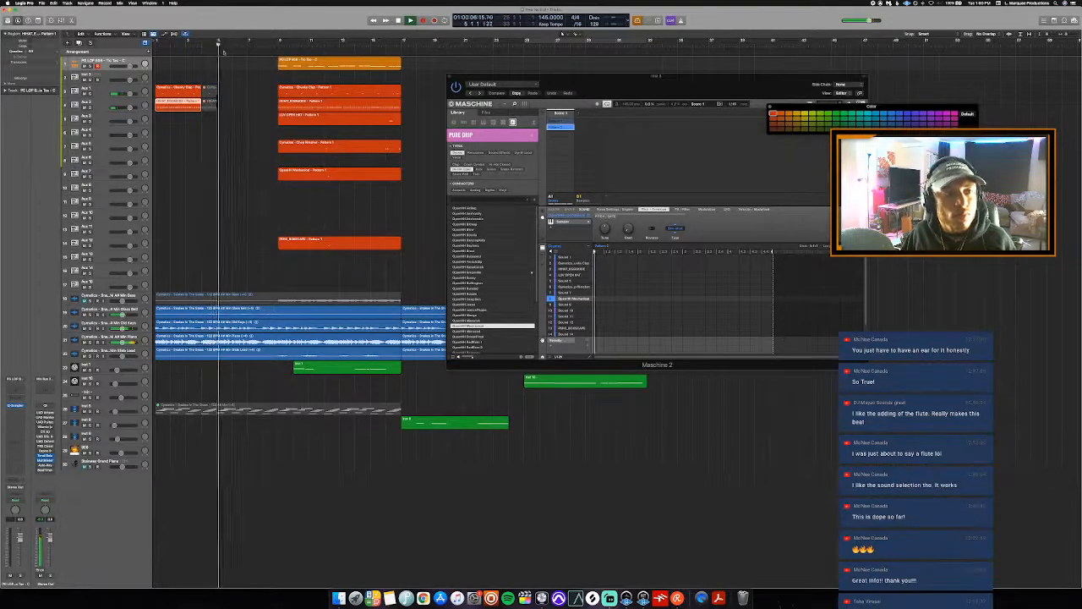
pyautogui.press('space')
# - Move the 808 and drum regions starting at bar 9 to the playhead at bar 5
pyautogui.moveTo(267, 69); pyautogui.dragTo(366, 237)
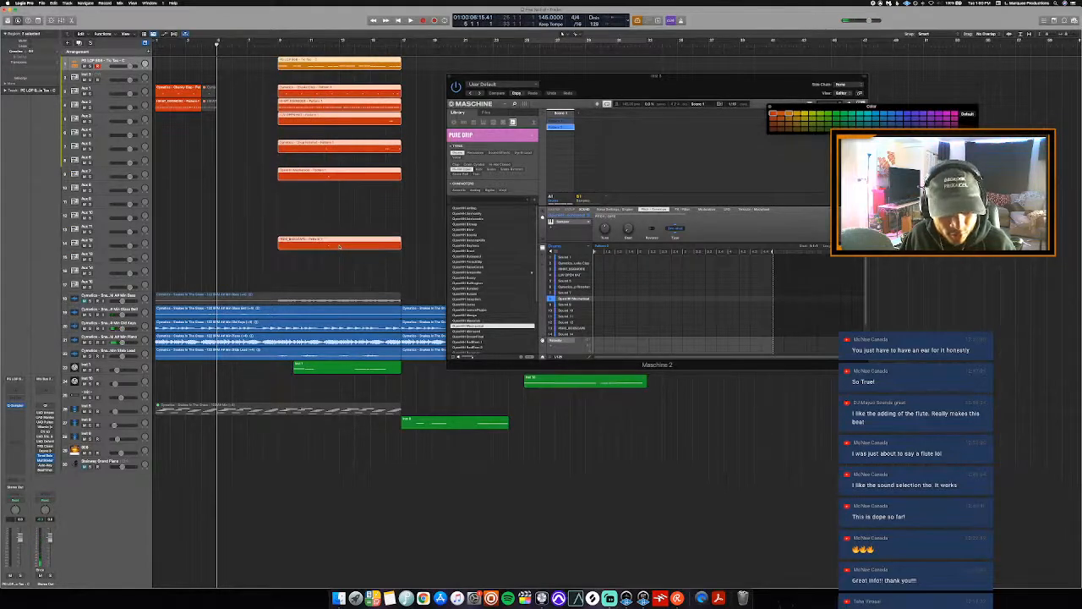
pyautogui.rightClick(339, 246)
pyautogui.click(351, 253)
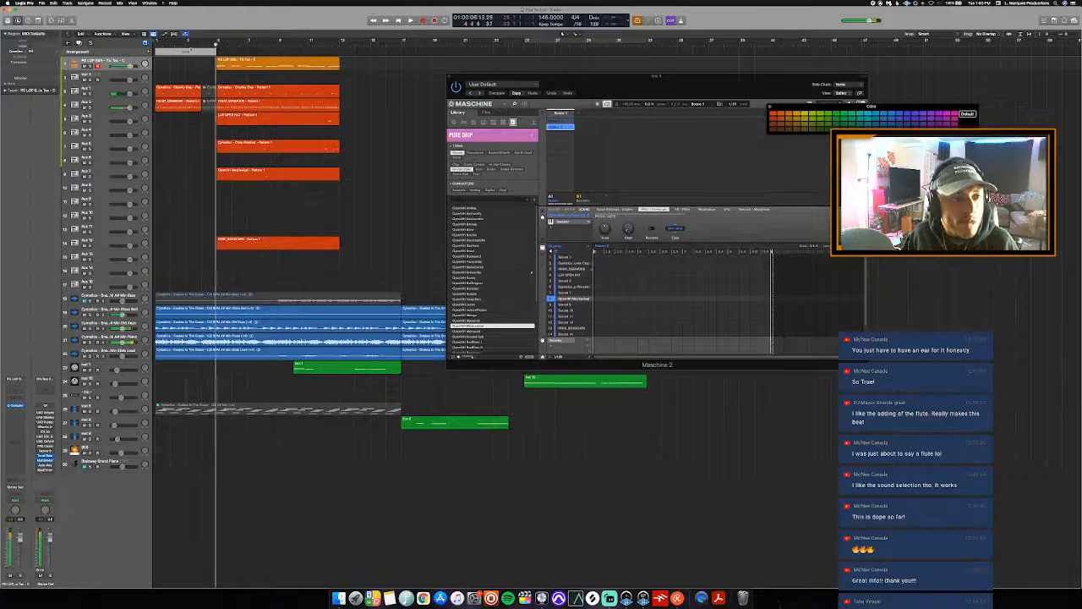
# - Record a one-bar 808 lead-in from bar 4 to bar 5 on the 808 track and play it back
pyautogui.press('super+Right')
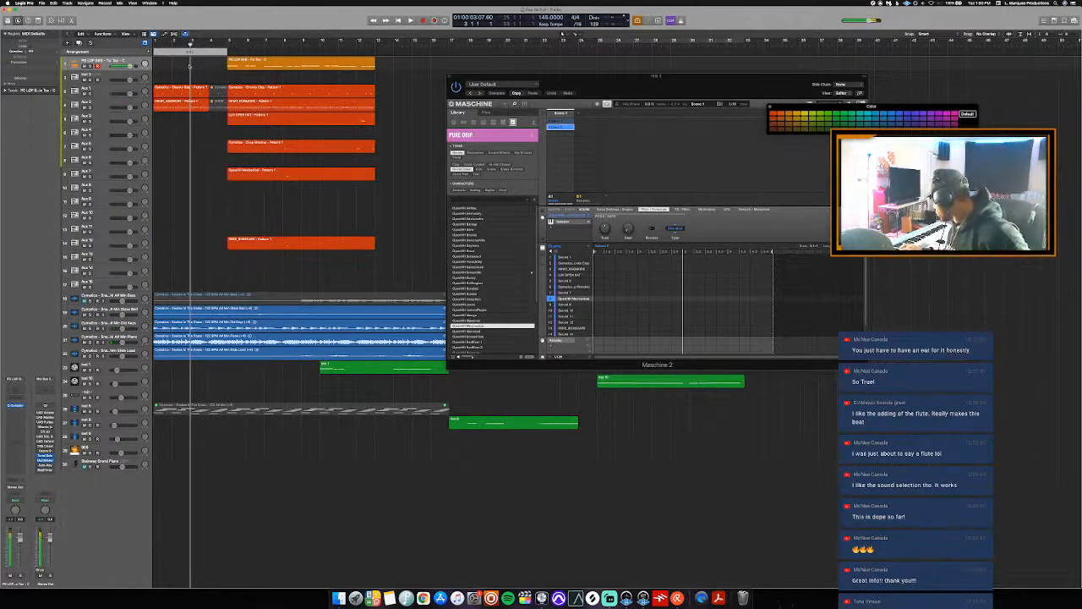
pyautogui.press('space')
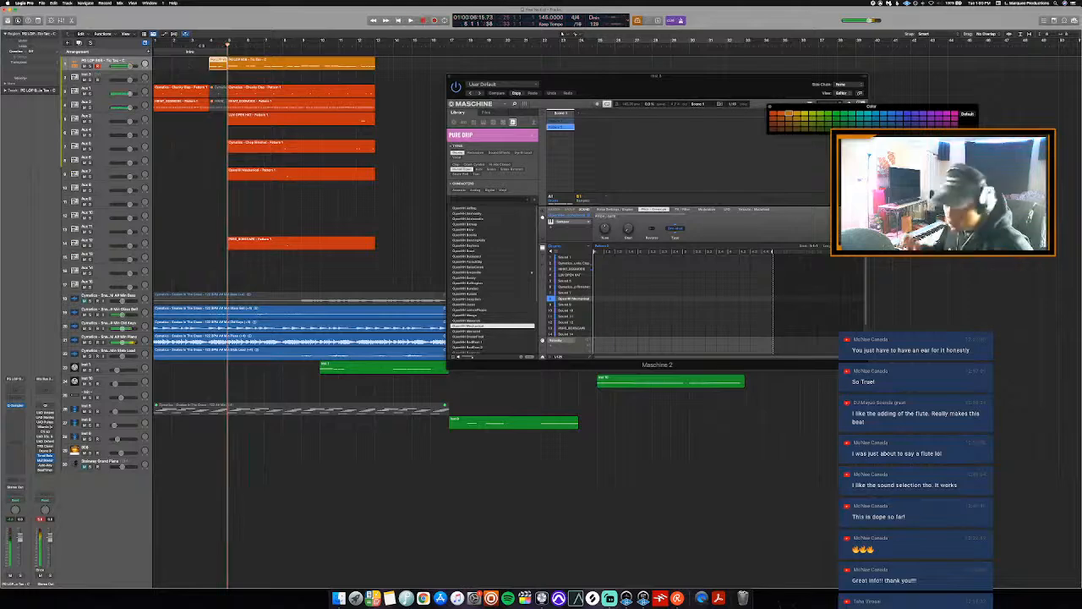
pyautogui.click(201, 45)
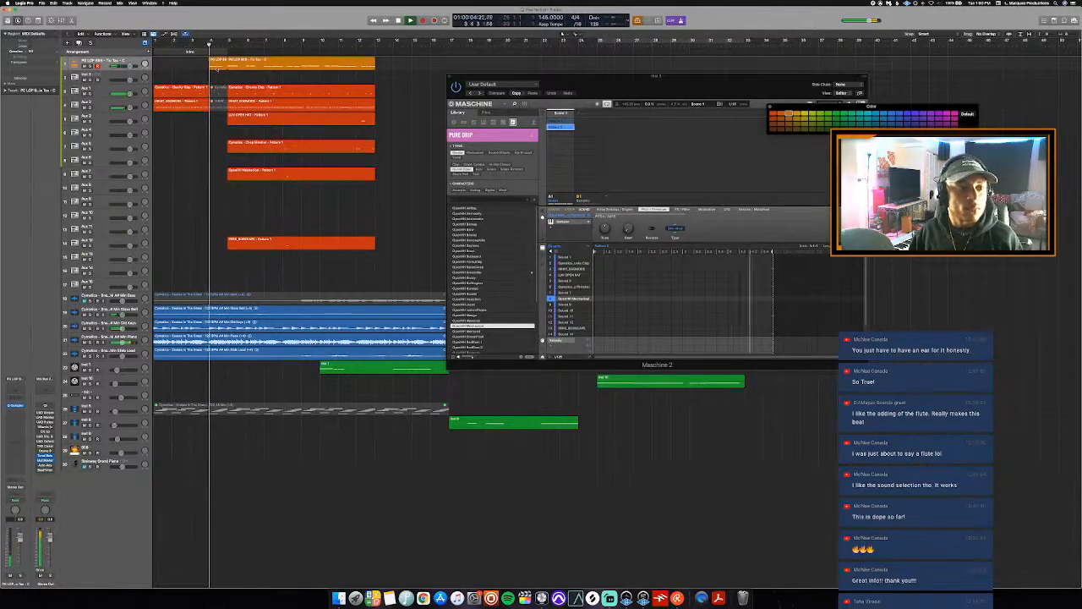
pyautogui.scroll(8, 224, 79)
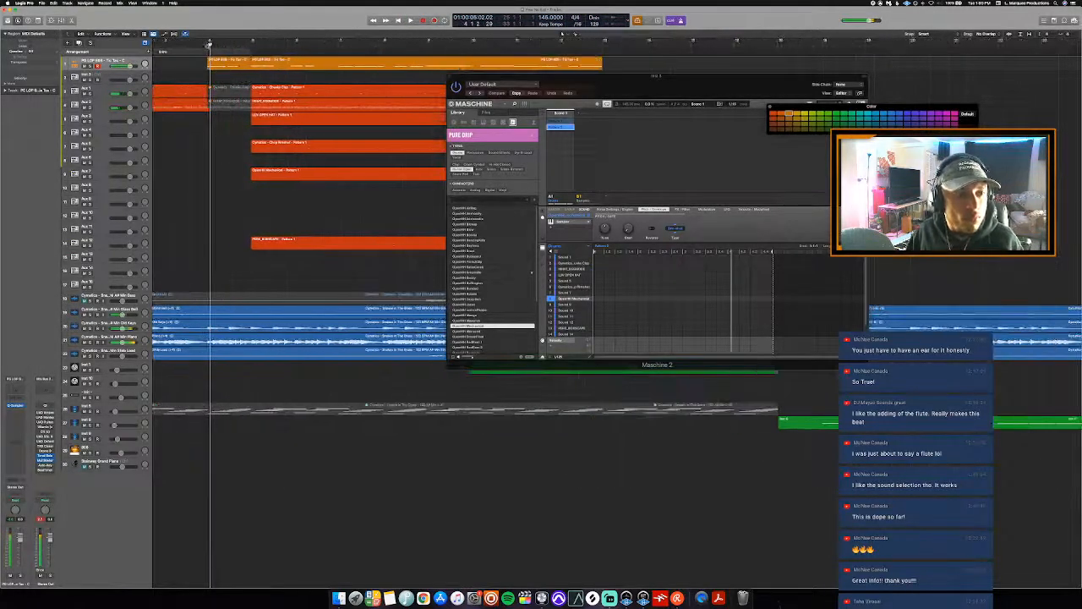
# - Close the Maschine 2 plug-in window to clear the arrangement
pyautogui.moveTo(209, 80); pyautogui.dragTo(203, 89)
pyautogui.click(448, 77)
pyautogui.click(449, 77)
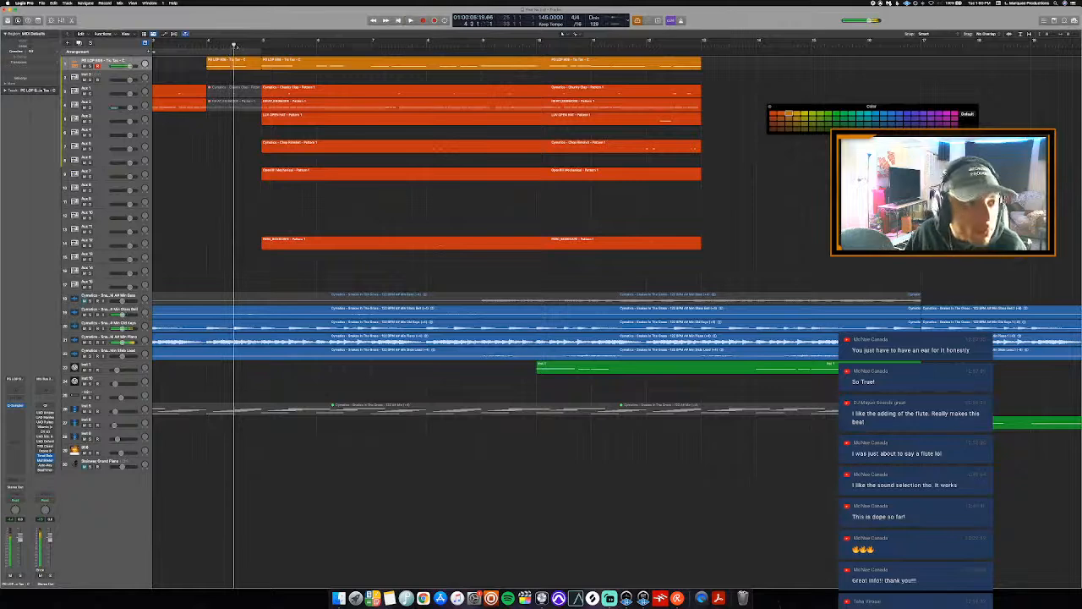
# - Split the four blue Cymatics loop regions at bar 4 and halfway through it, and repeat that half-bar slice once
pyautogui.moveTo(248, 396); pyautogui.dragTo(248, 317)
pyautogui.keyDown('super'); pyautogui.click(235, 315); pyautogui.keyUp('super')
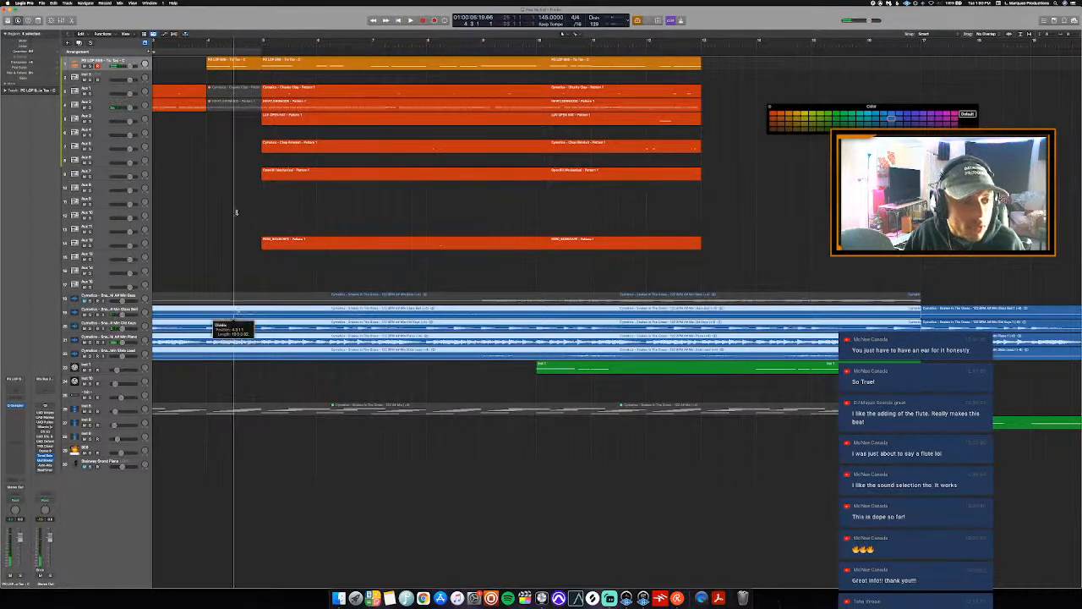
pyautogui.press(',')
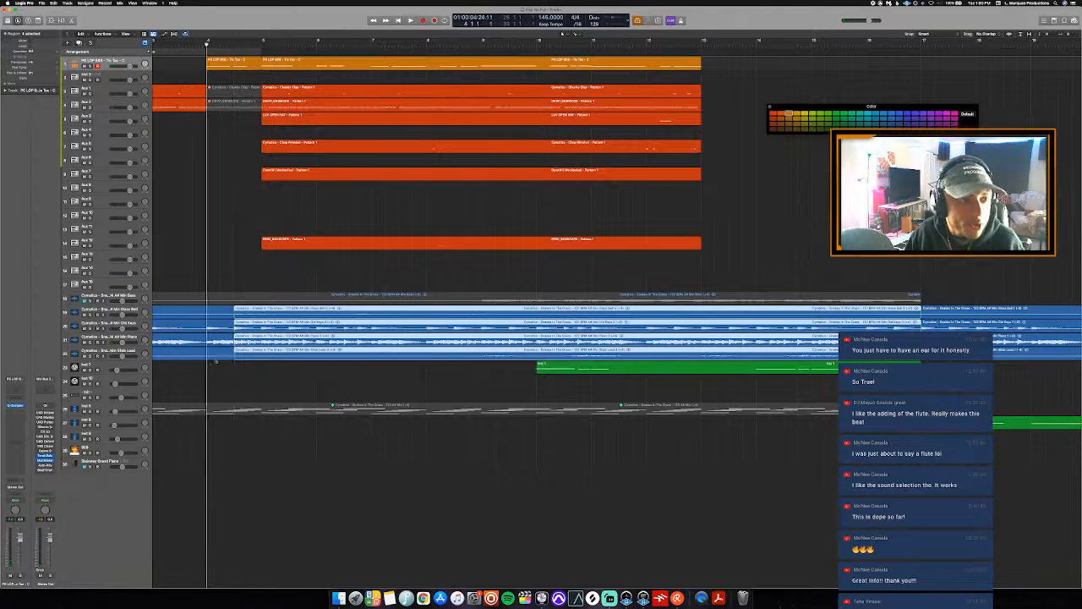
pyautogui.moveTo(216, 362); pyautogui.dragTo(212, 339)
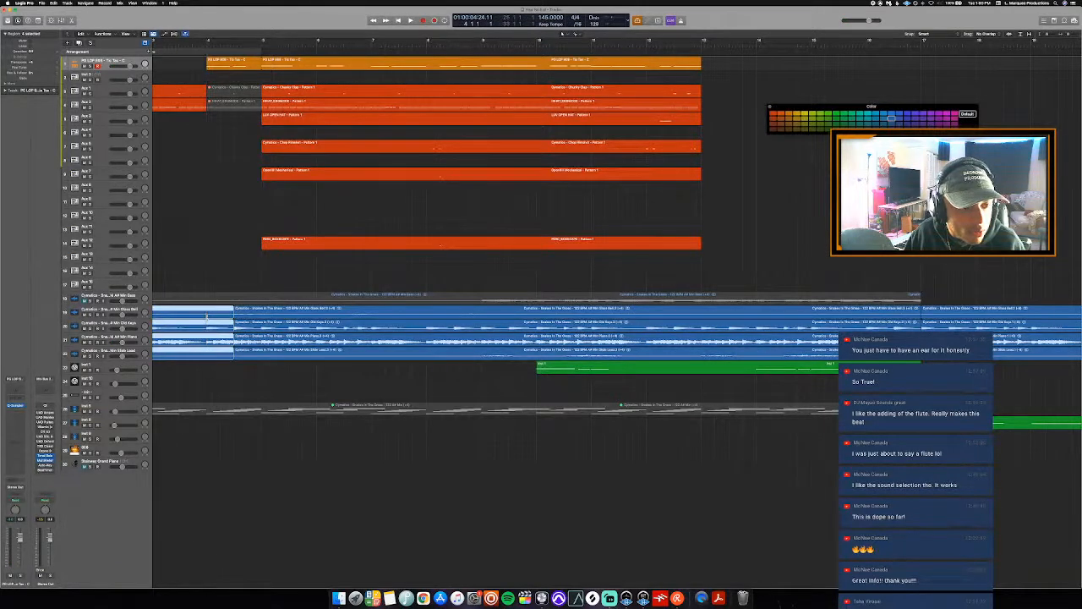
pyautogui.keyDown('super'); pyautogui.click(207, 326); pyautogui.keyUp('super')
pyautogui.press('super+r')
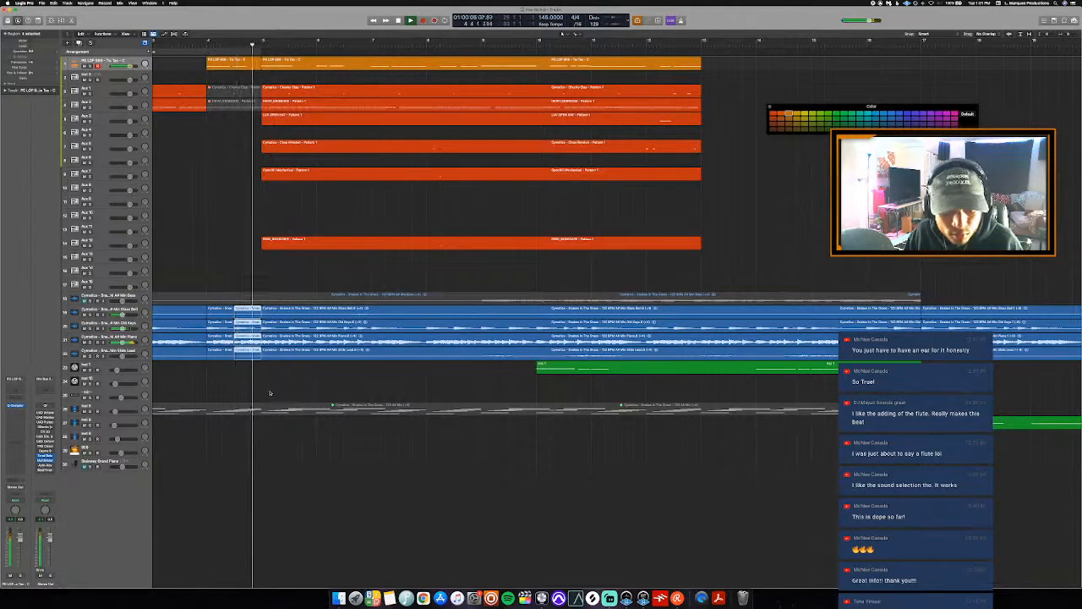
# - Listen through the arrangement from the repeated half-bar slices to bar 17 with the whole timeline in view
pyautogui.press('super+Left')
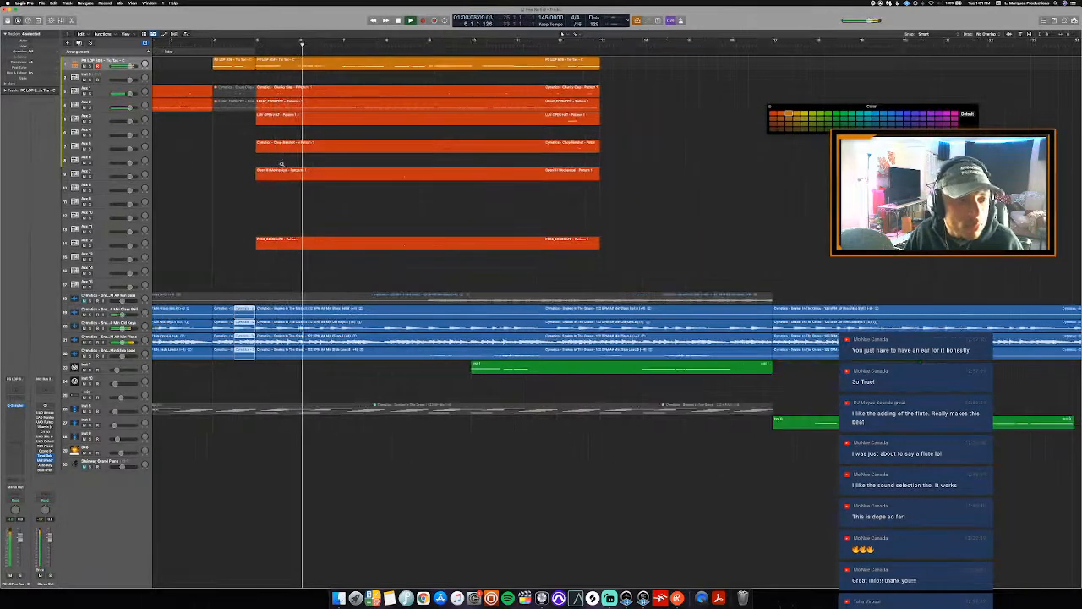
pyautogui.press('super+Left')
pyautogui.press('super+Left')
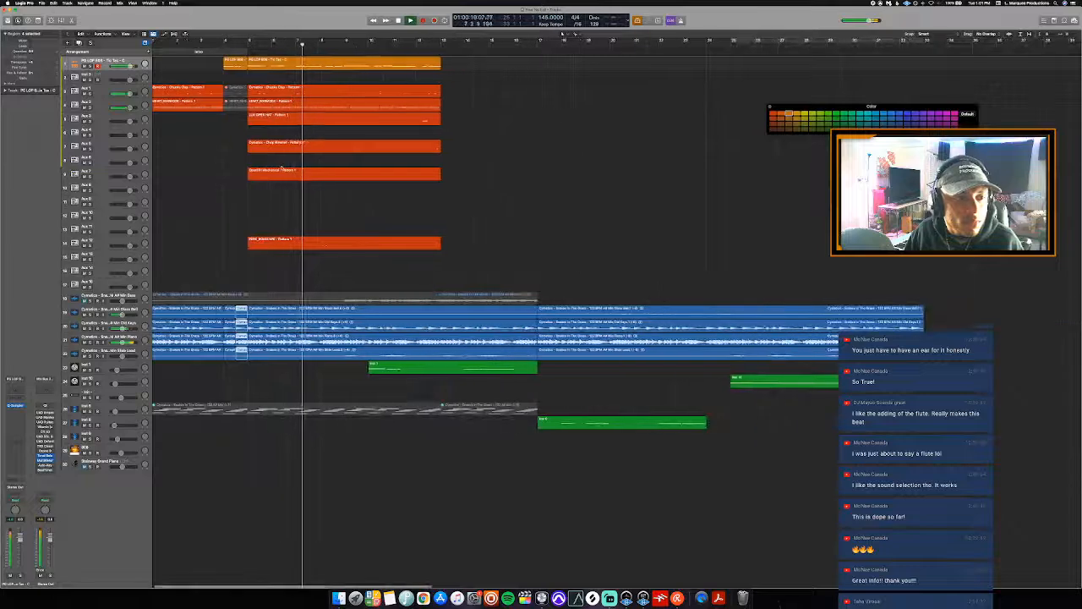
pyautogui.press('super+Left')
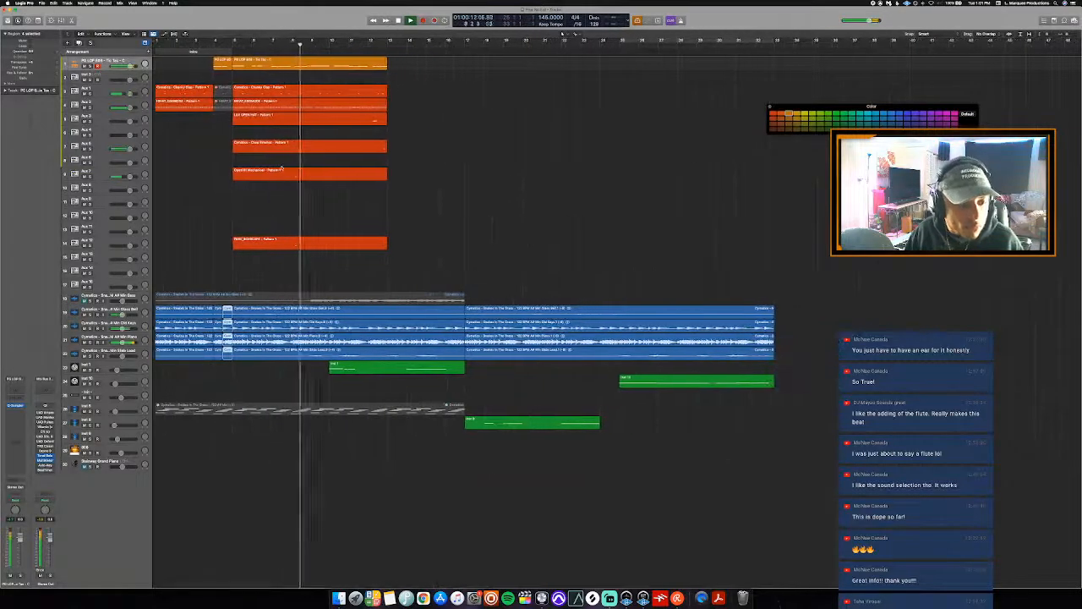
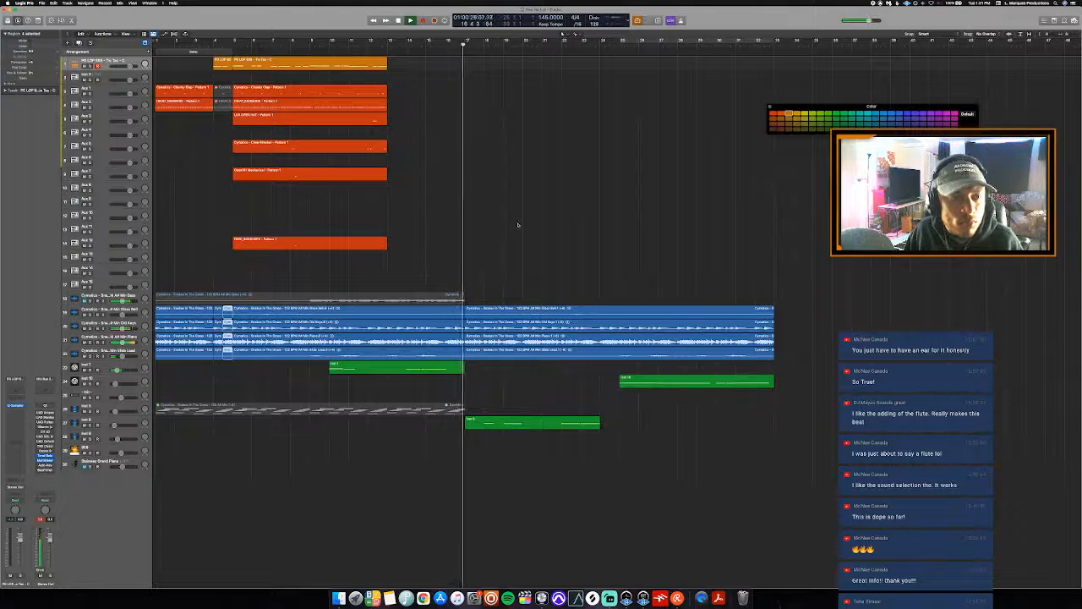
pyautogui.press('space')
# - Split the four blue Cymatics loop regions at bar 13 and delete their parts between bars 13 and 17
pyautogui.click(282, 311)
pyautogui.keyDown('shift'); pyautogui.click(282, 325); pyautogui.keyUp('shift')
pyautogui.keyDown('shift'); pyautogui.click(283, 338); pyautogui.keyUp('shift')
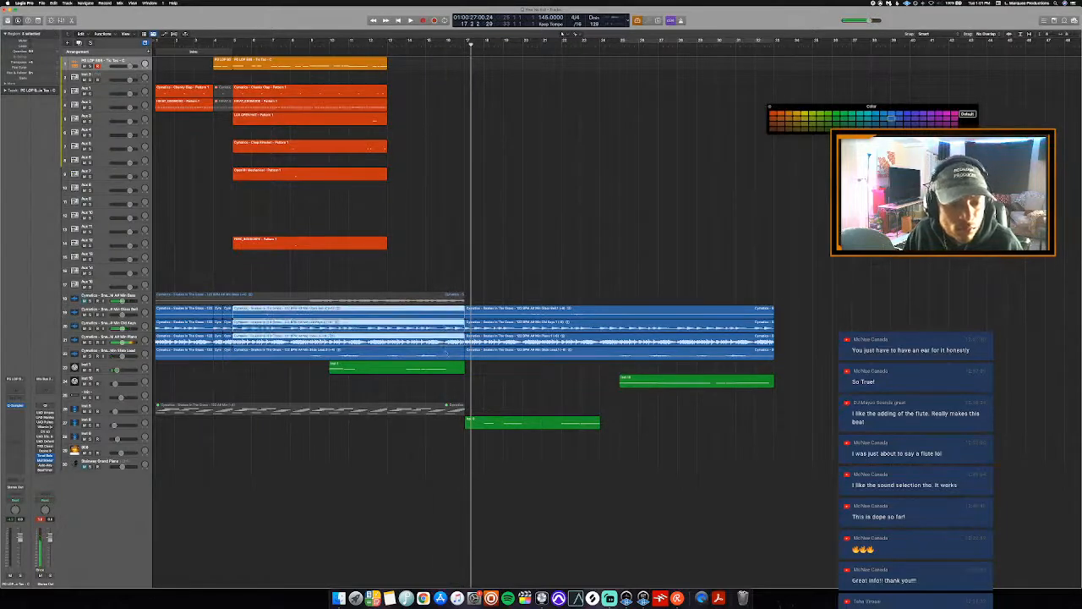
pyautogui.keyDown('shift'); pyautogui.click(283, 352); pyautogui.keyUp('shift')
pyautogui.moveTo(466, 323); pyautogui.dragTo(453, 289)
pyautogui.click(388, 40)
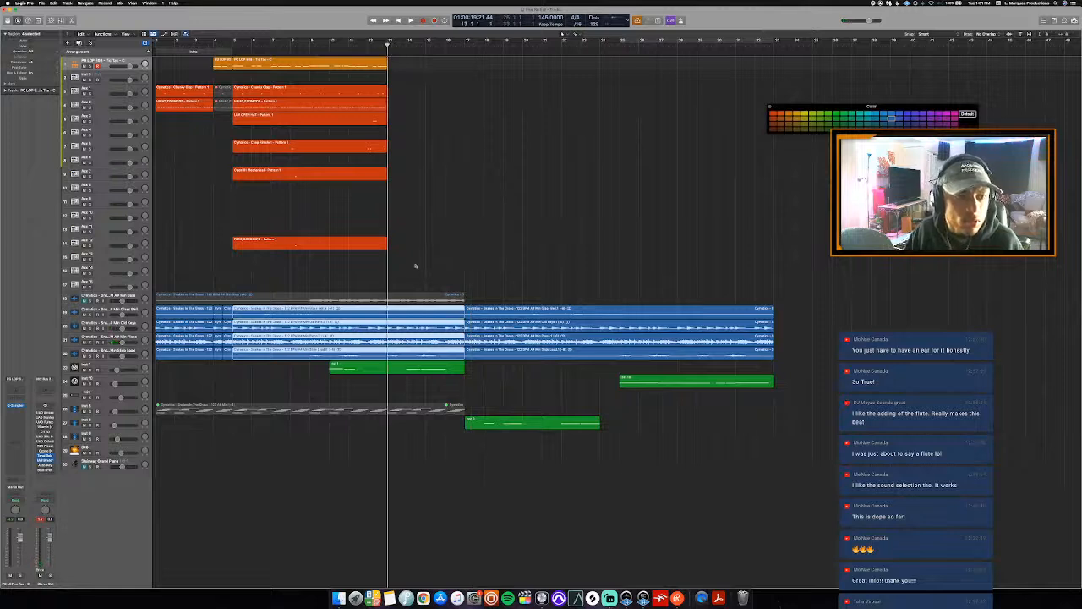
pyautogui.click(387, 319)
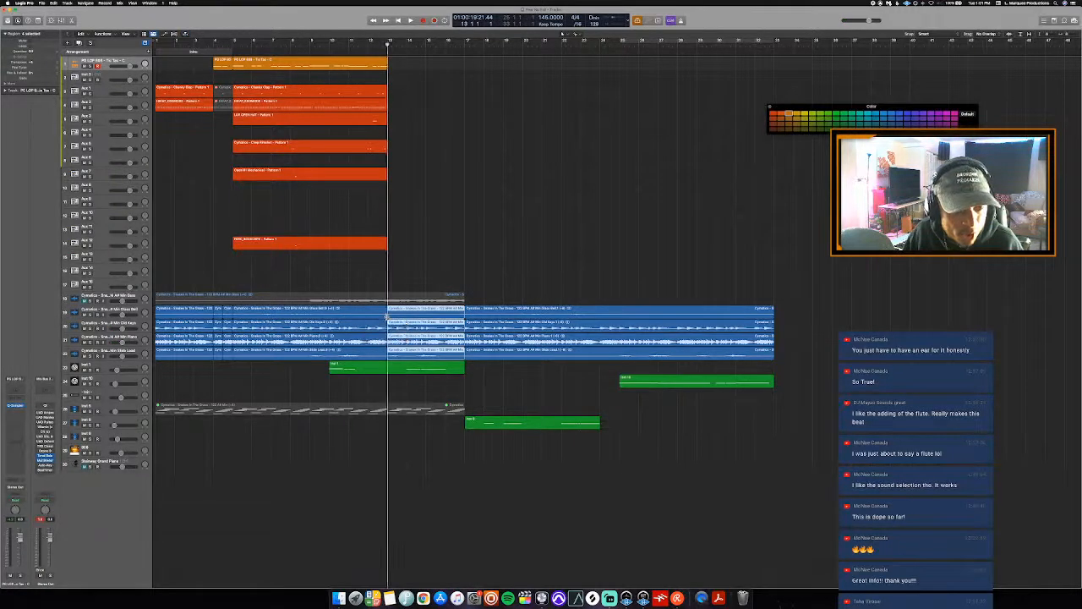
pyautogui.press('Delete')
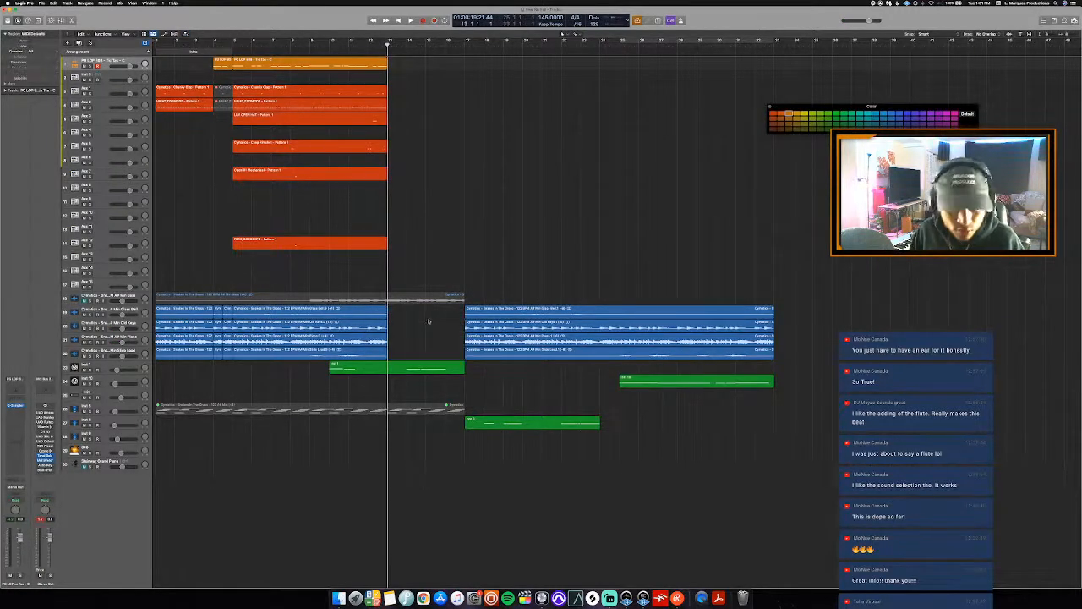
# - Move the four blue loop regions starting at bar 17 to the playhead at bar 13 and play from there
pyautogui.moveTo(427, 313); pyautogui.dragTo(512, 348)
pyautogui.rightClick(495, 310)
pyautogui.click(517, 312)
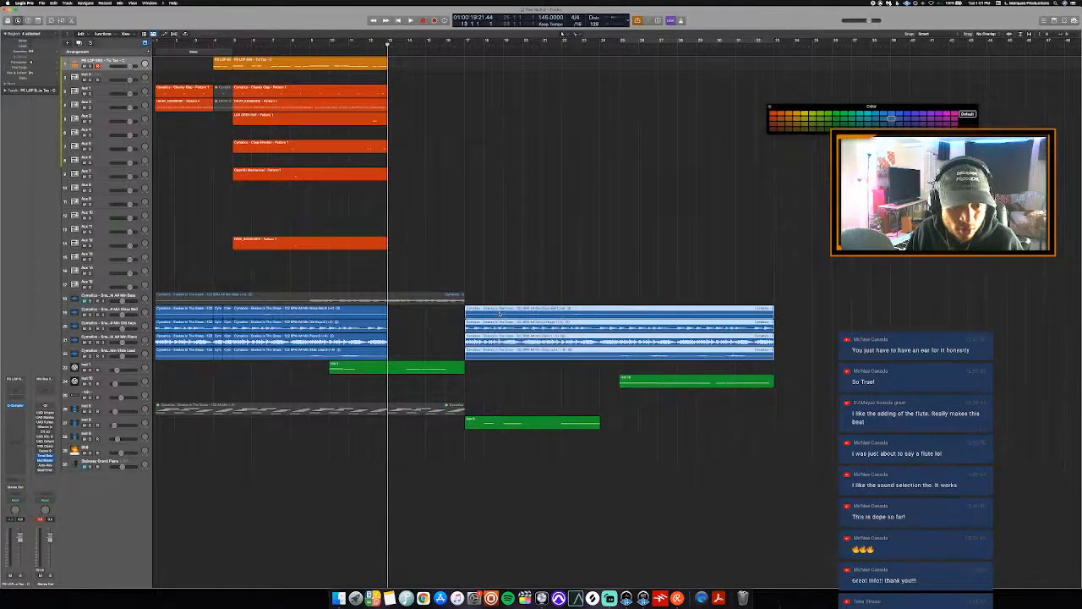
pyautogui.press('space')
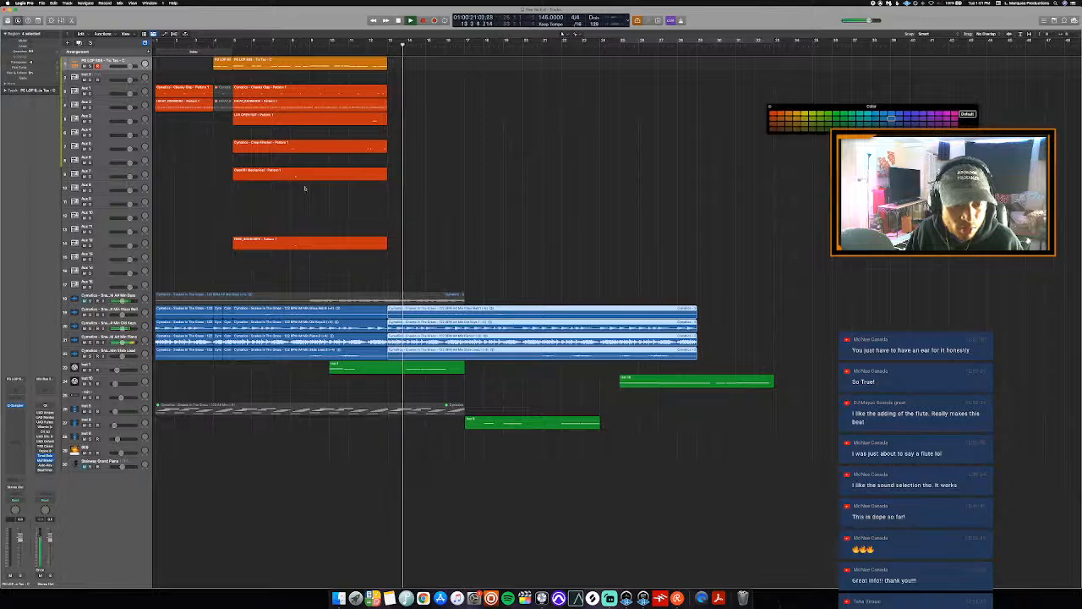
# - Repeat the 808 and drum regions spanning bars 5 to 13 three times and play from bar 13
pyautogui.moveTo(310, 280); pyautogui.dragTo(300, 70)
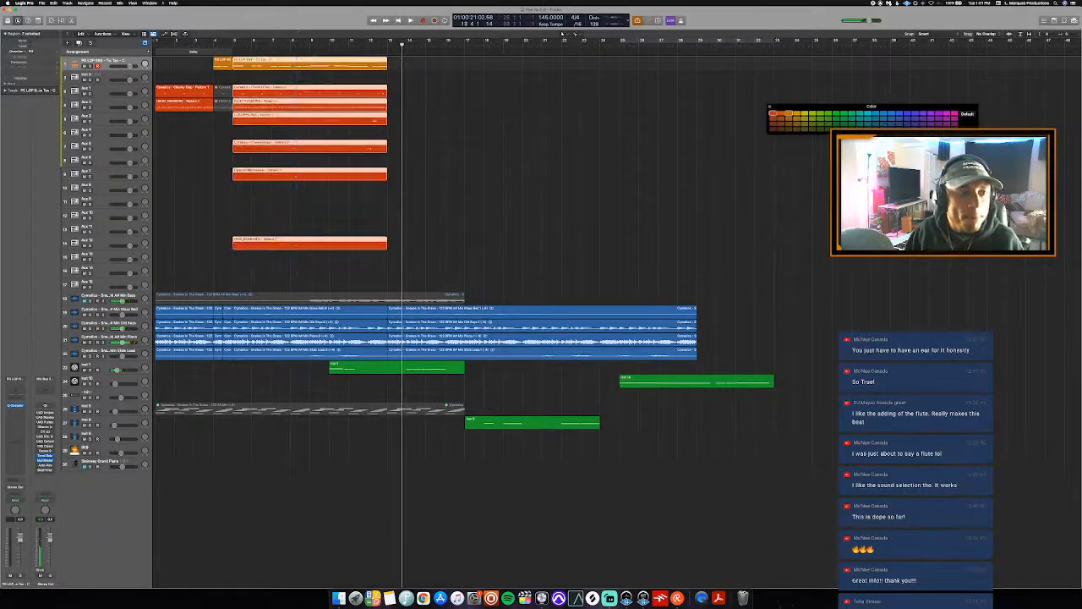
pyautogui.press('super+r')
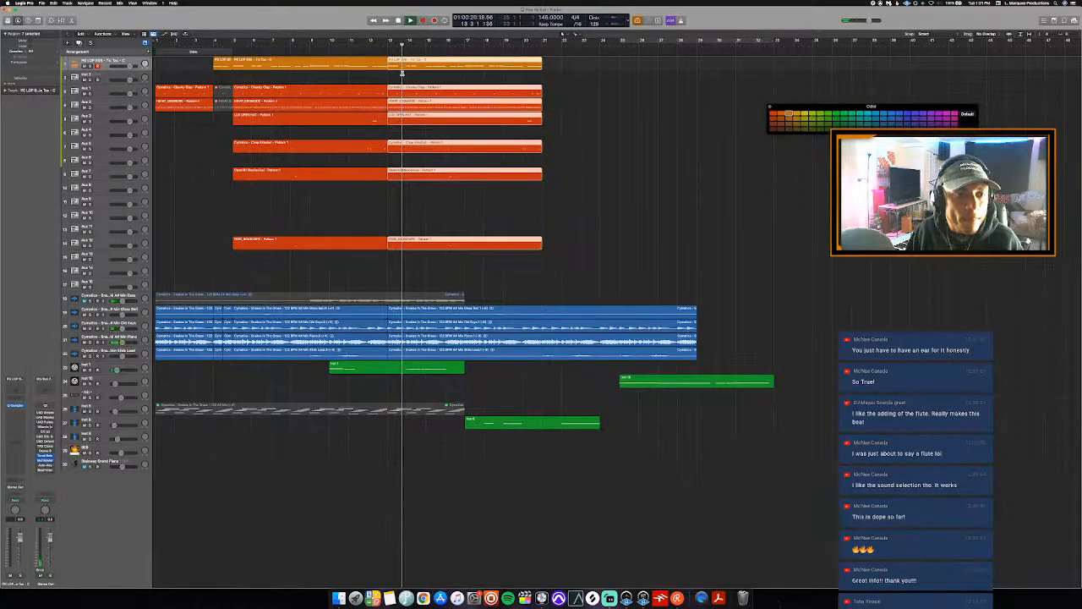
pyautogui.press('super+r')
pyautogui.press('super+r')
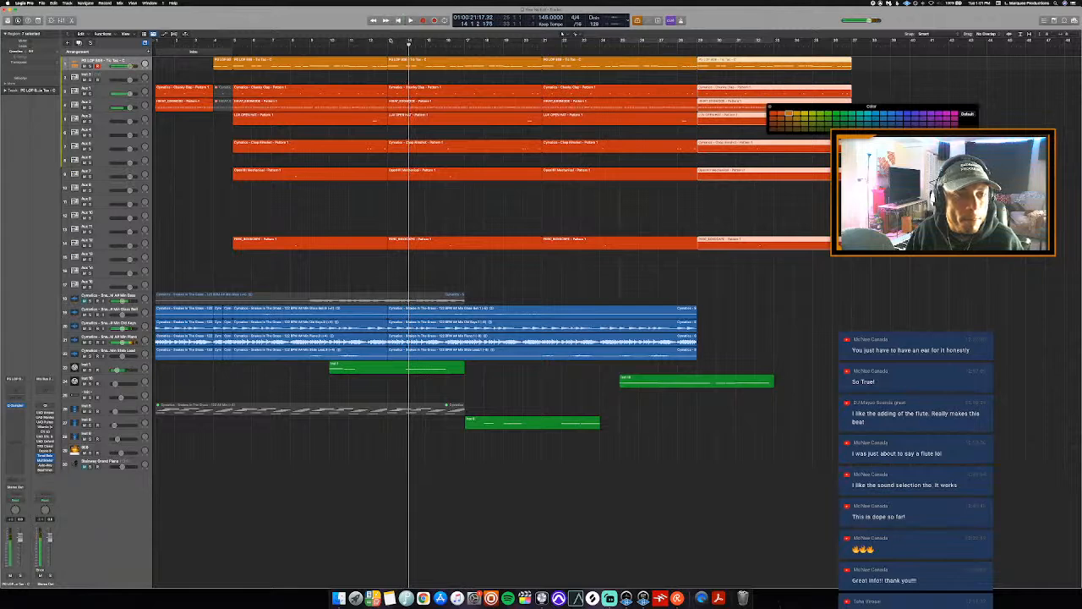
pyautogui.click(392, 40)
pyautogui.click(394, 41)
pyautogui.click(396, 45)
pyautogui.press('space')
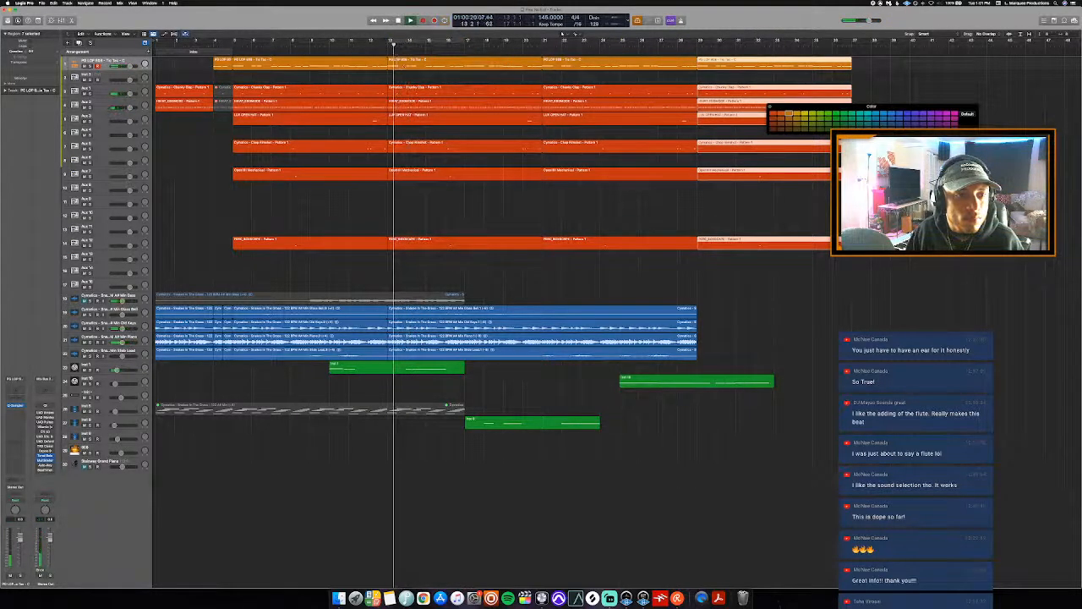
# - Open the 808 region starting at bar 13 in the piano roll, mute its first note and play
pyautogui.press('space')
pyautogui.doubleClick(403, 63)
pyautogui.press('super+Left')
pyautogui.press('super+Left')
pyautogui.press('super+Left')
pyautogui.press('super+Left')
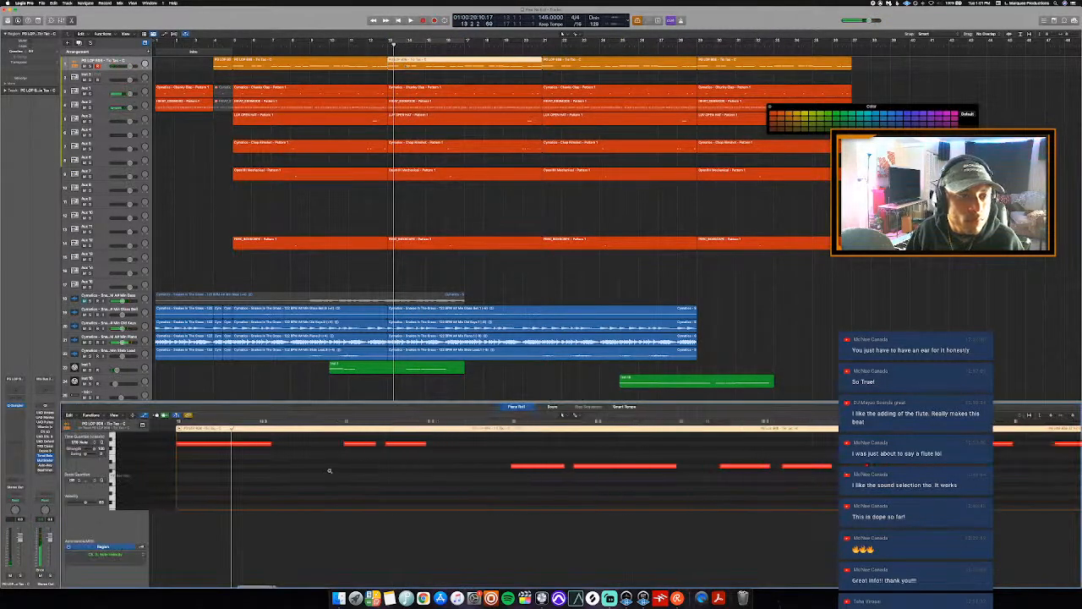
pyautogui.moveTo(226, 440); pyautogui.dragTo(226, 440)
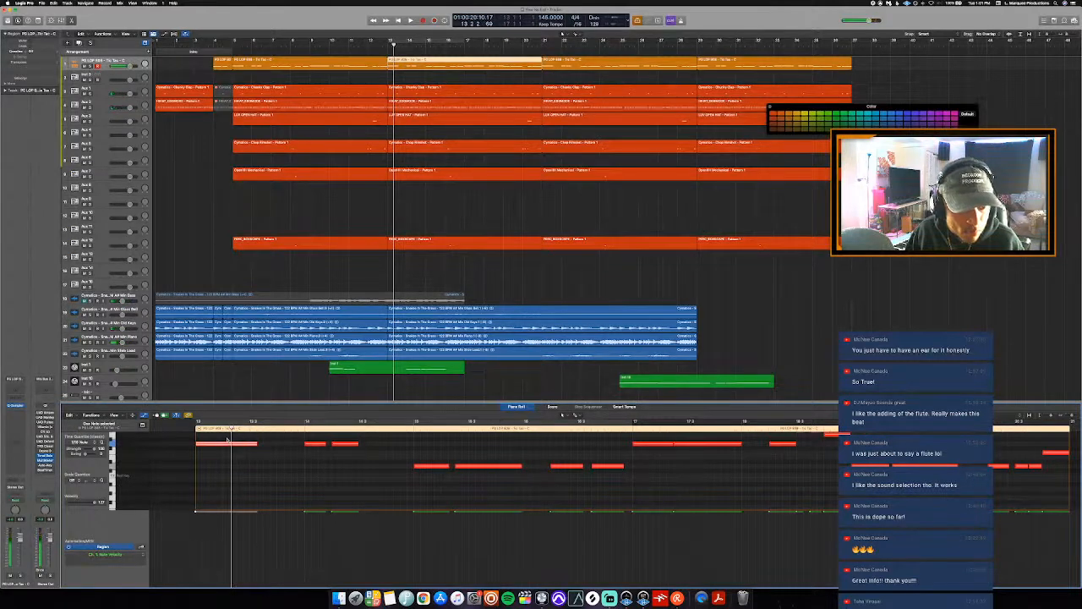
pyautogui.press('space')
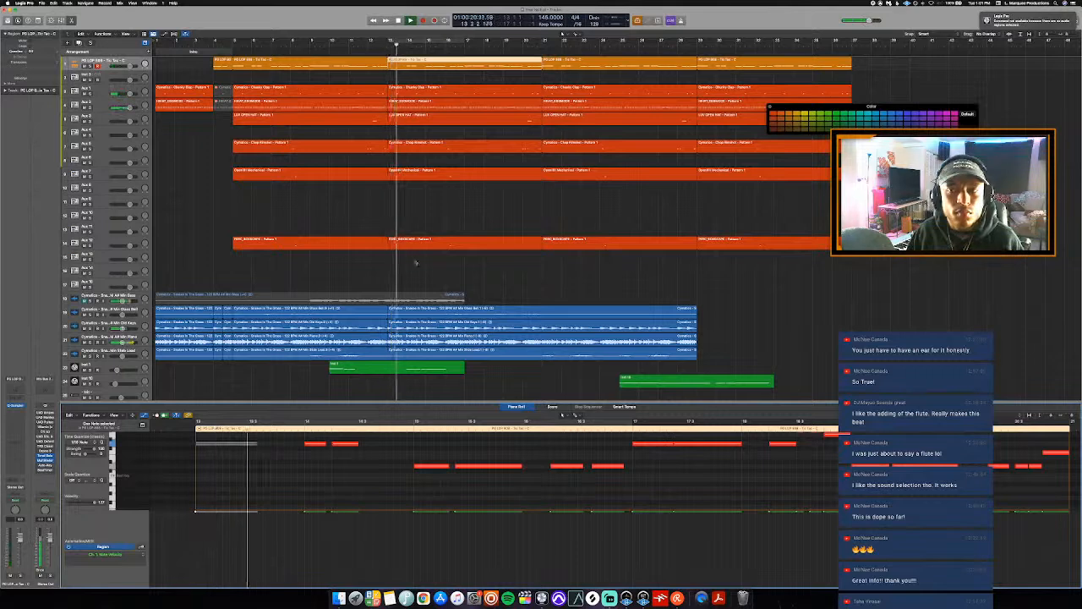
# - Unmute the 808 region's first note and trim its start forward to the playhead within bar 13
pyautogui.click(168, 427)
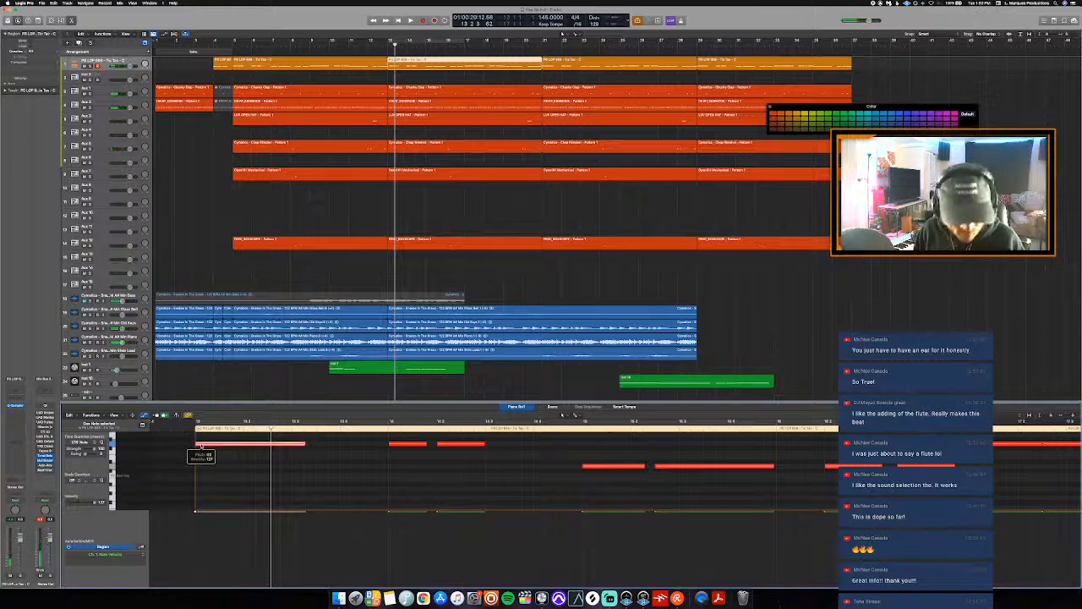
pyautogui.moveTo(197, 446); pyautogui.dragTo(280, 454)
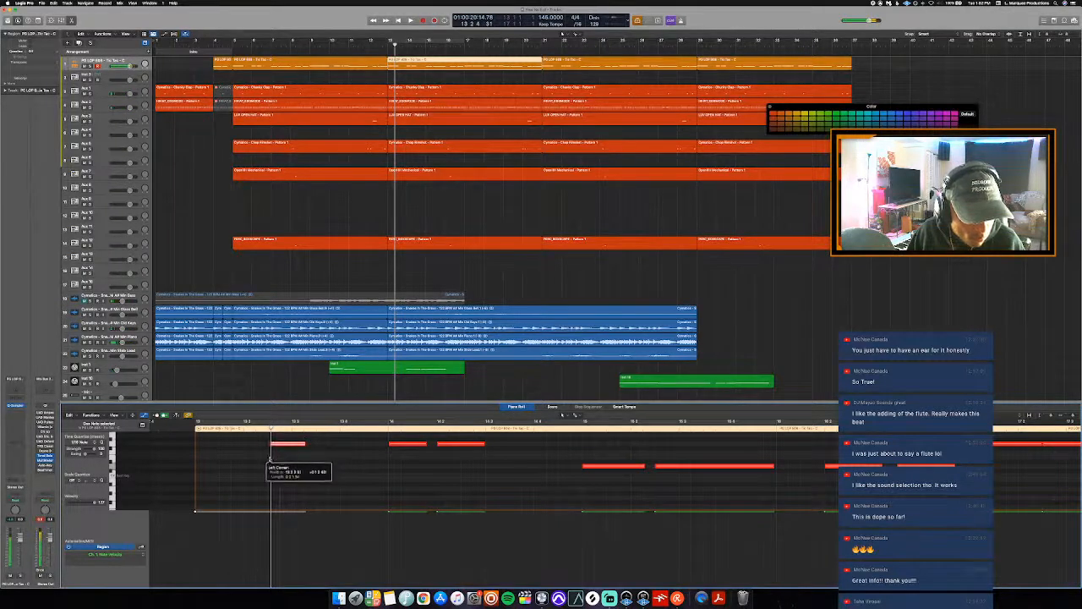
pyautogui.click(182, 427)
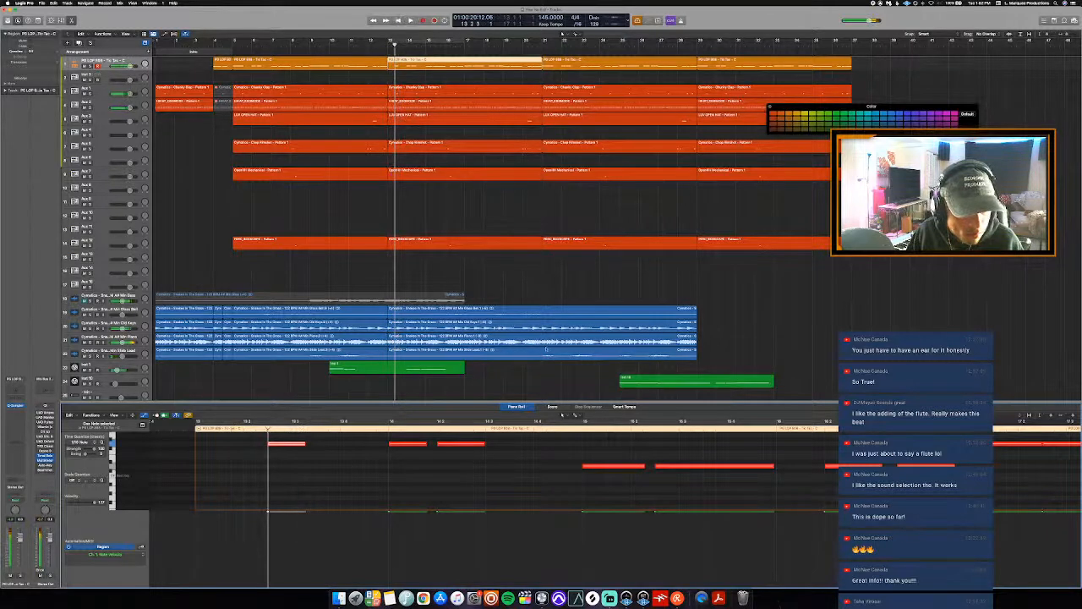
# - Split the drum regions starting at bar 13 at the playhead, keeping overlapping notes, and mute the short slices before it
pyautogui.moveTo(412, 263); pyautogui.dragTo(406, 84)
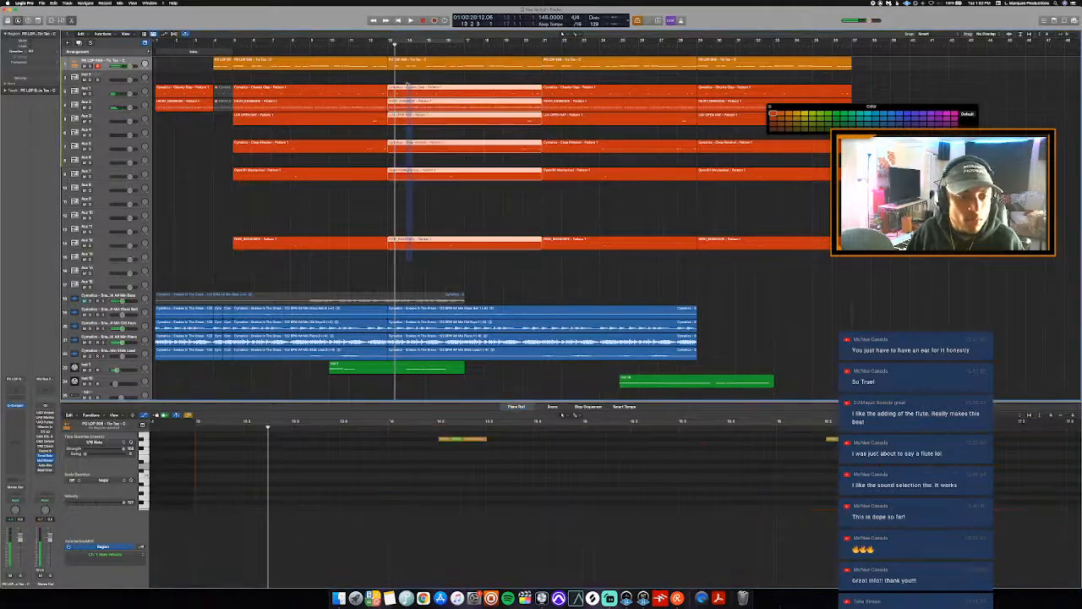
pyautogui.keyDown('super'); pyautogui.click(395, 94); pyautogui.keyUp('super')
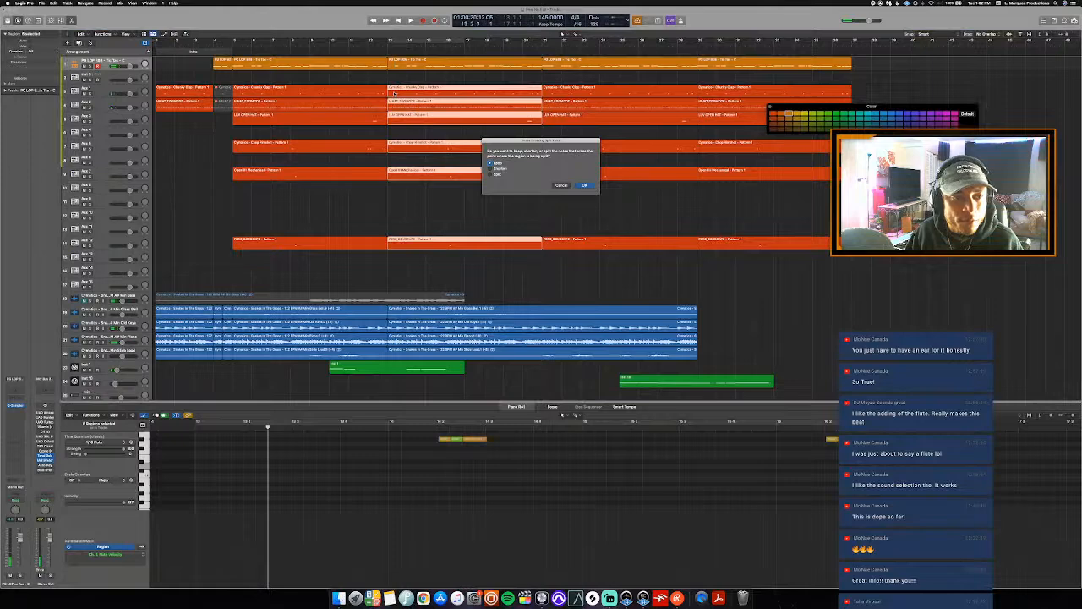
pyautogui.press('Return')
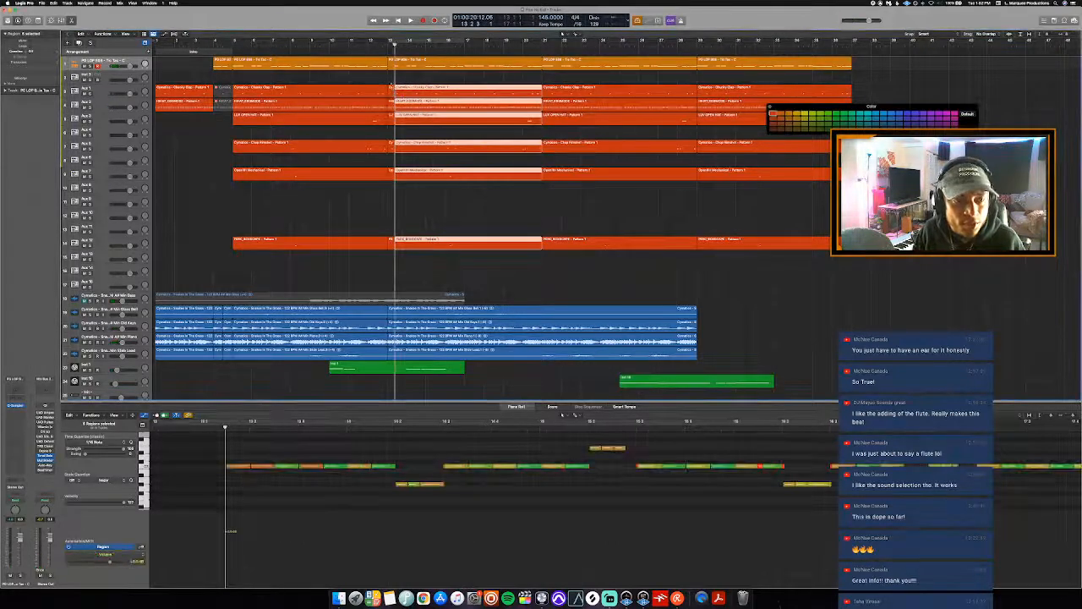
pyautogui.moveTo(391, 78); pyautogui.dragTo(389, 192)
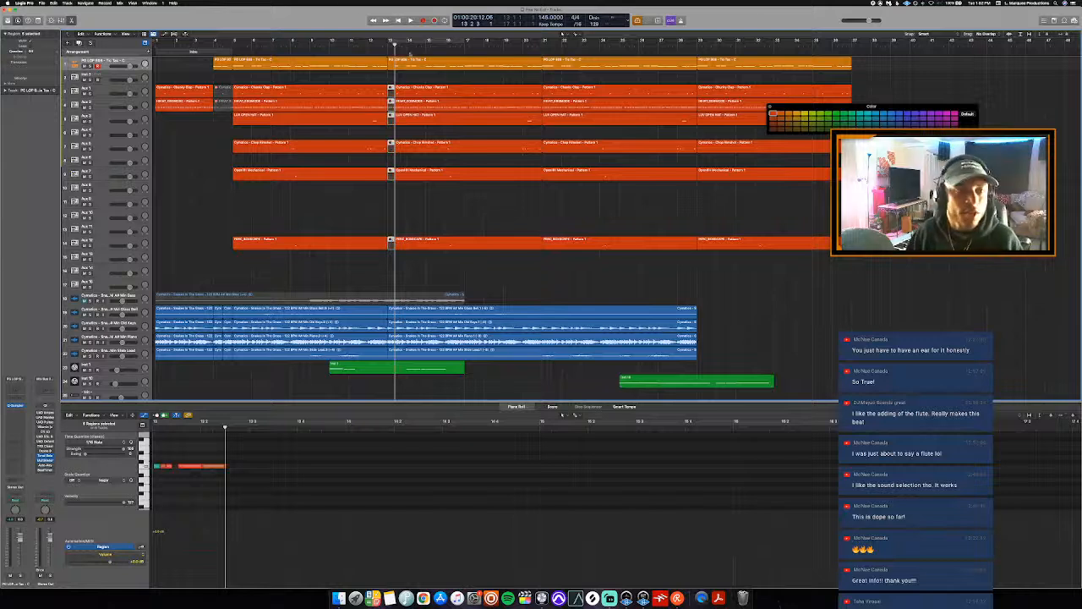
# - Play across the bar 13 transition and change the arrangement marker over bars 5 to 13 to Chorus
pyautogui.click(367, 44)
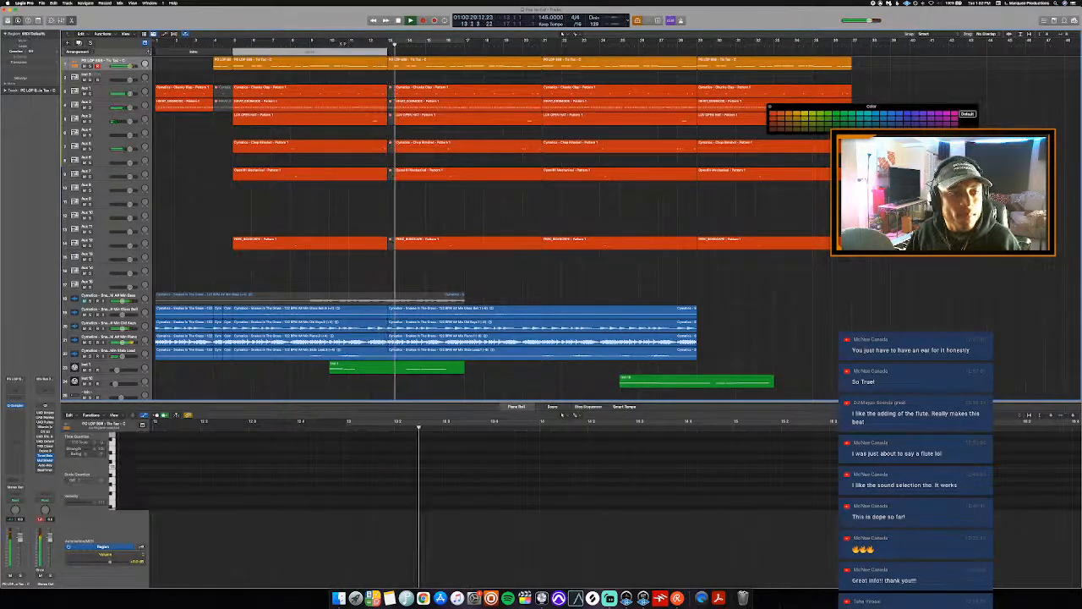
pyautogui.click(312, 52)
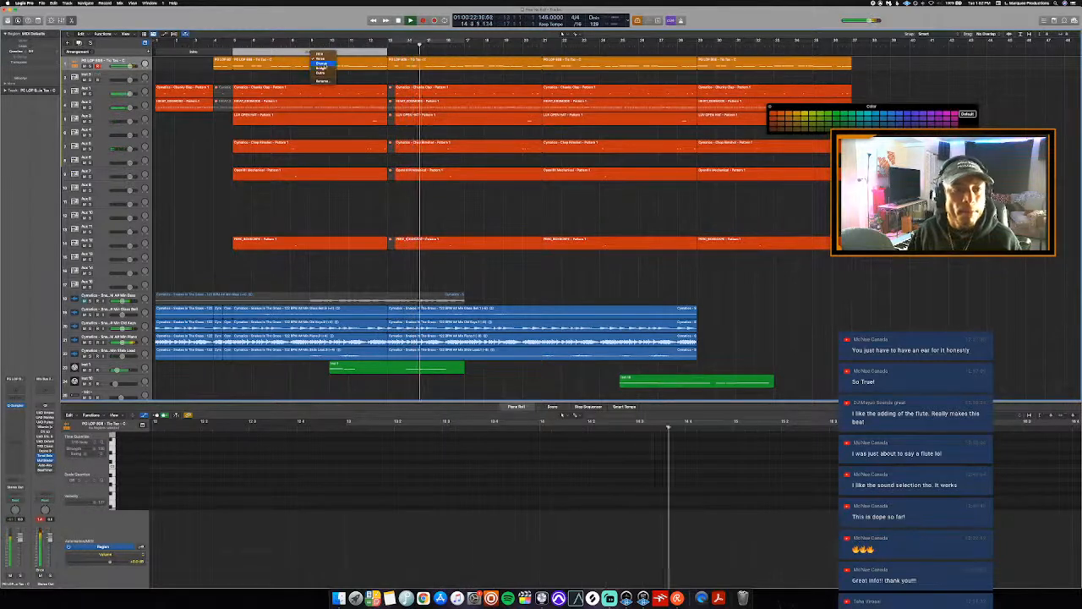
pyautogui.click(322, 67)
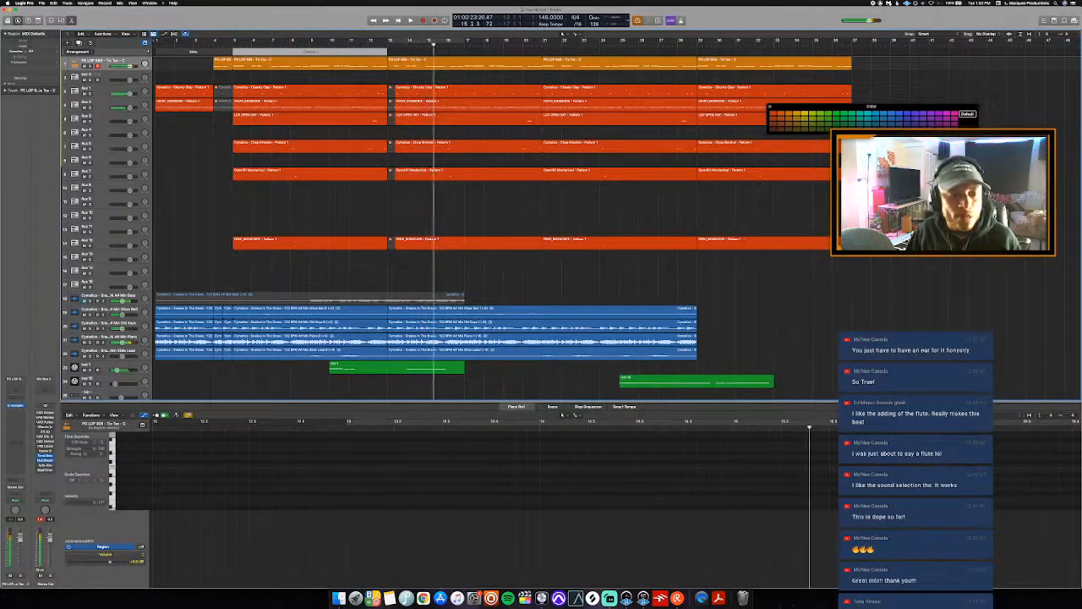
# - Move the first green instrument region, starting near bar 10, to bar 21, mute it, and play the section before it
pyautogui.click(542, 47)
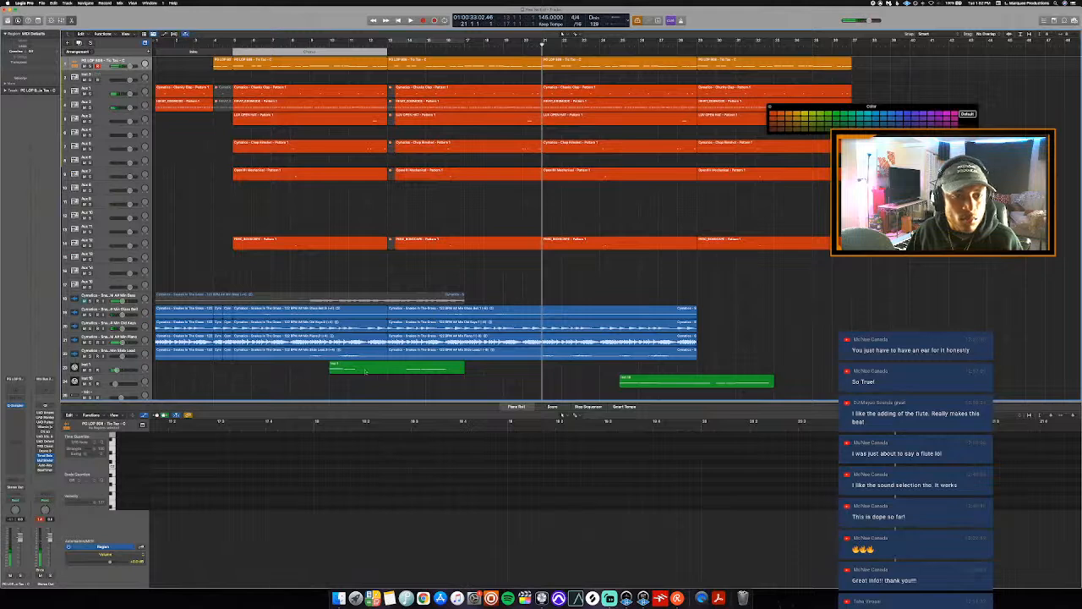
pyautogui.click(365, 371)
pyautogui.rightClick(365, 370)
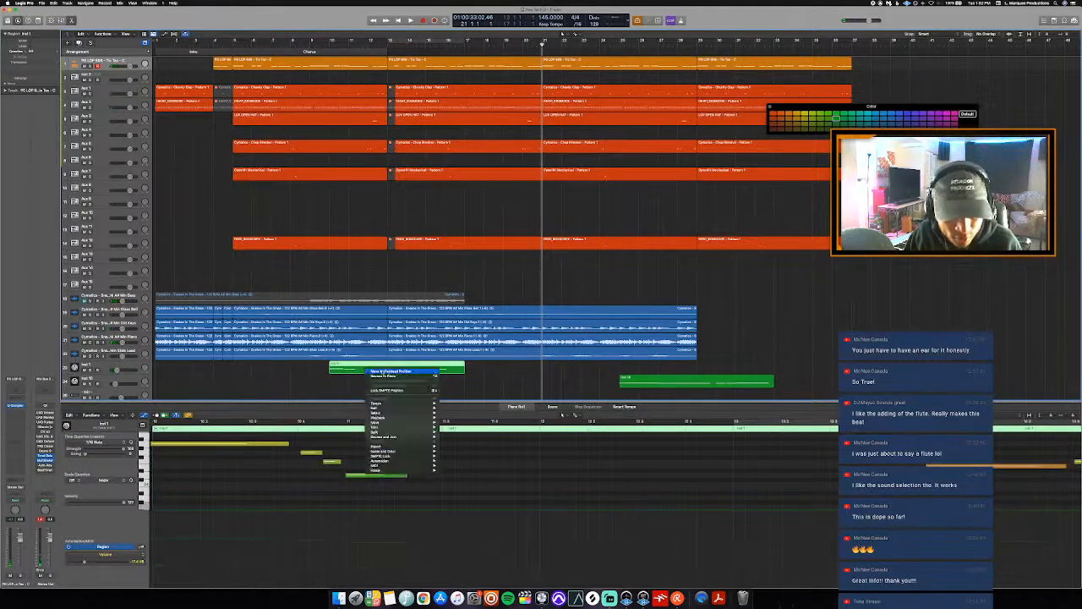
pyautogui.click(383, 371)
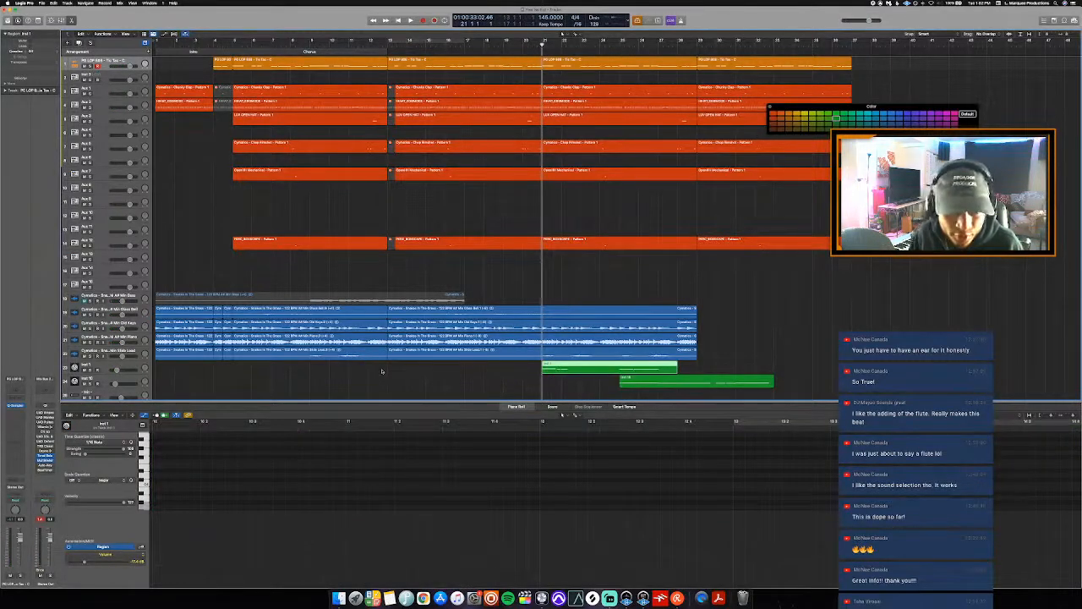
pyautogui.hotkey('ctrl', 'm')
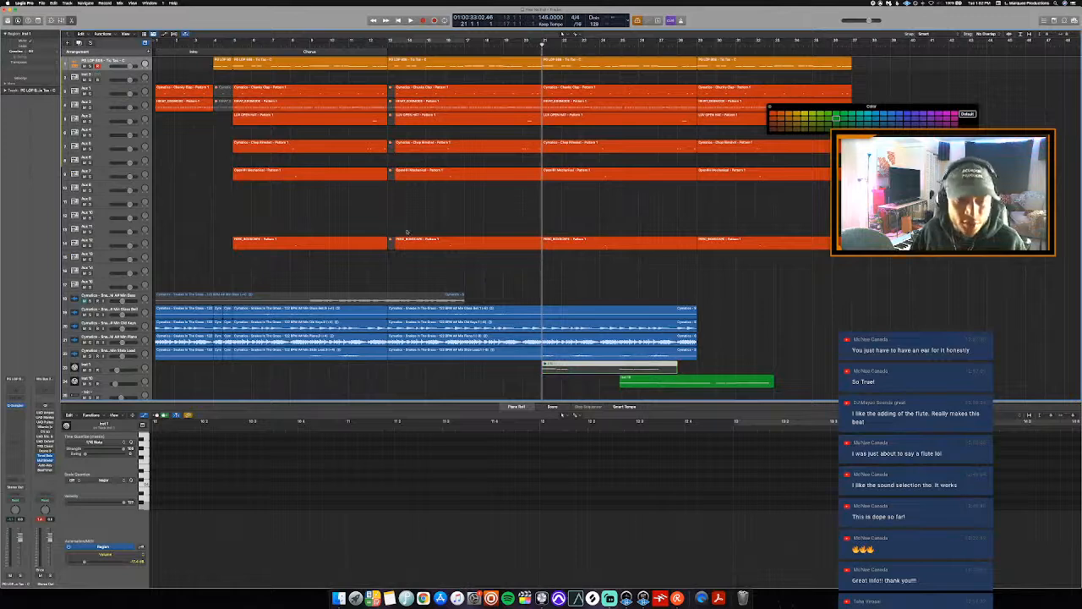
pyautogui.press('c')
pyautogui.press('space')
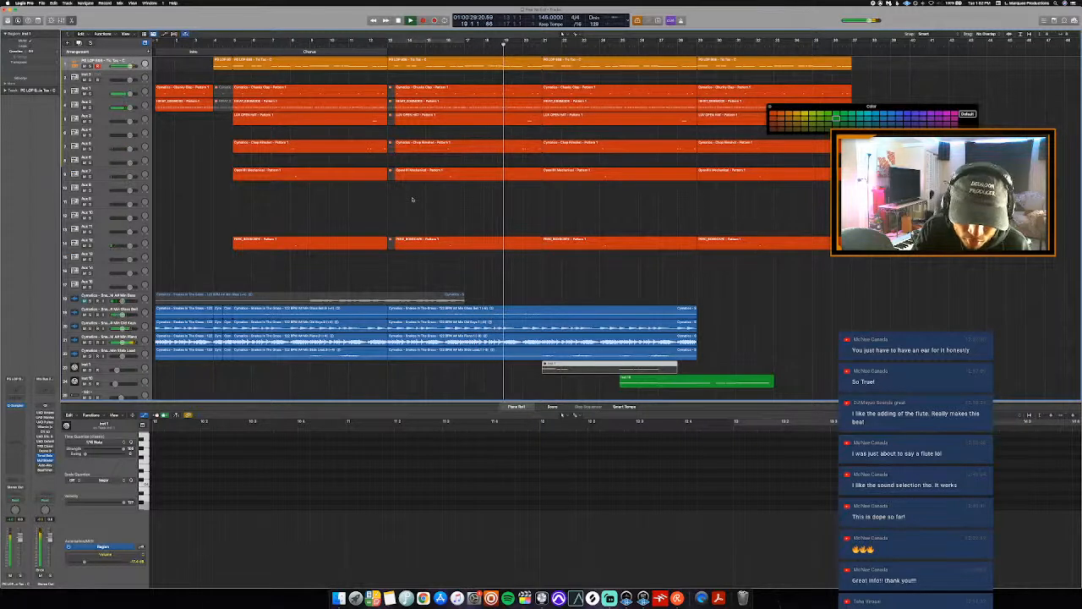
# - Close the piano roll and move the lower green instrument region from bar 17 to the playhead at bar 21
pyautogui.press('e')
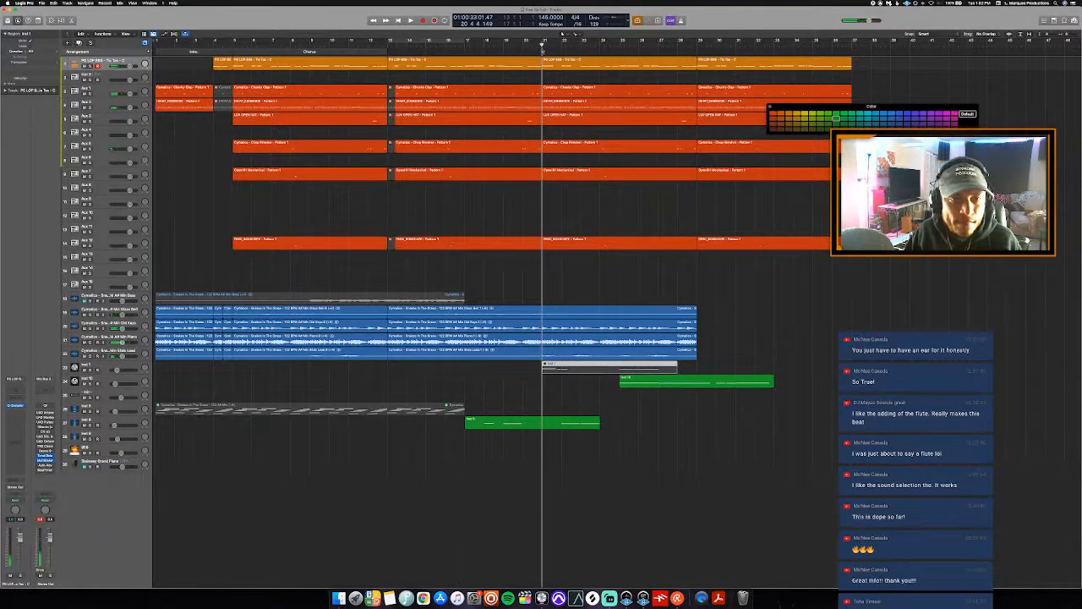
pyautogui.rightClick(522, 423)
pyautogui.click(541, 425)
pyautogui.press('space')
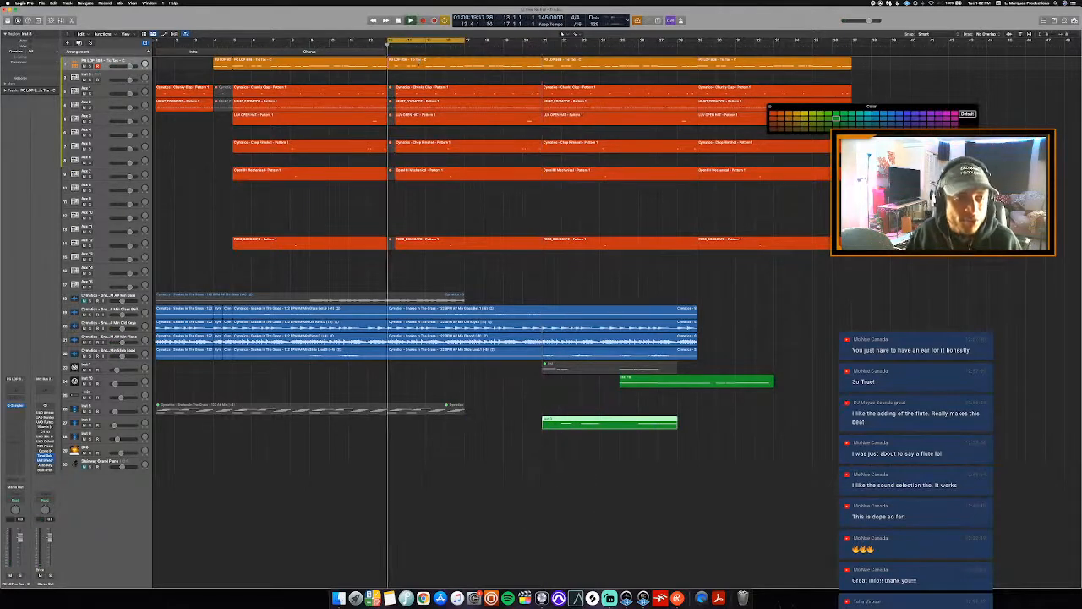
# - Reopen the 808 region at bar 13 and mute the long note in bar 15 and the second note in bar 17
pyautogui.doubleClick(427, 67)
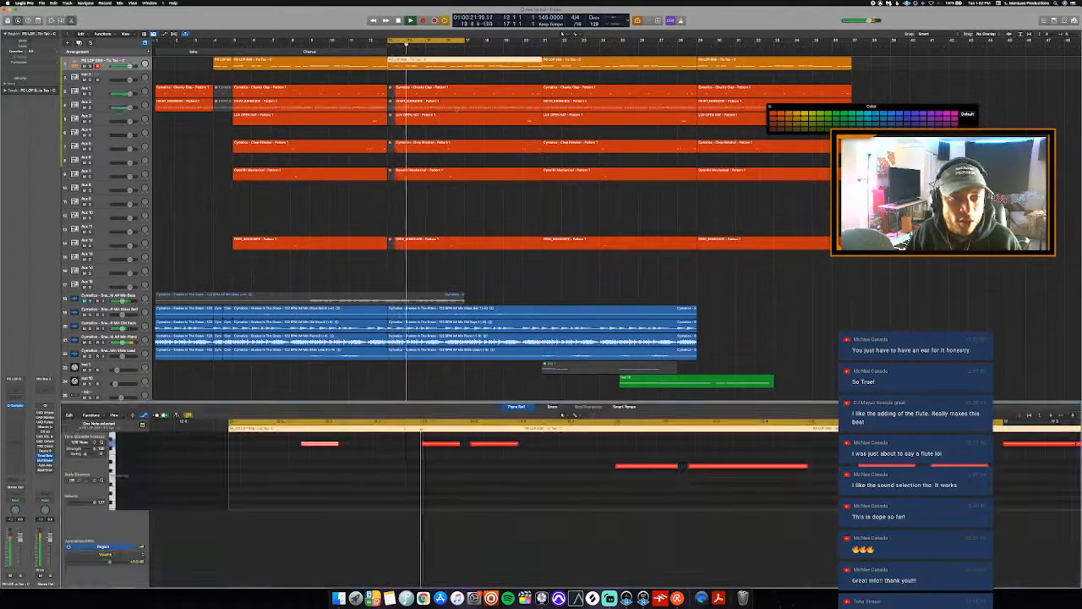
pyautogui.hscroll(5, 641, 507)
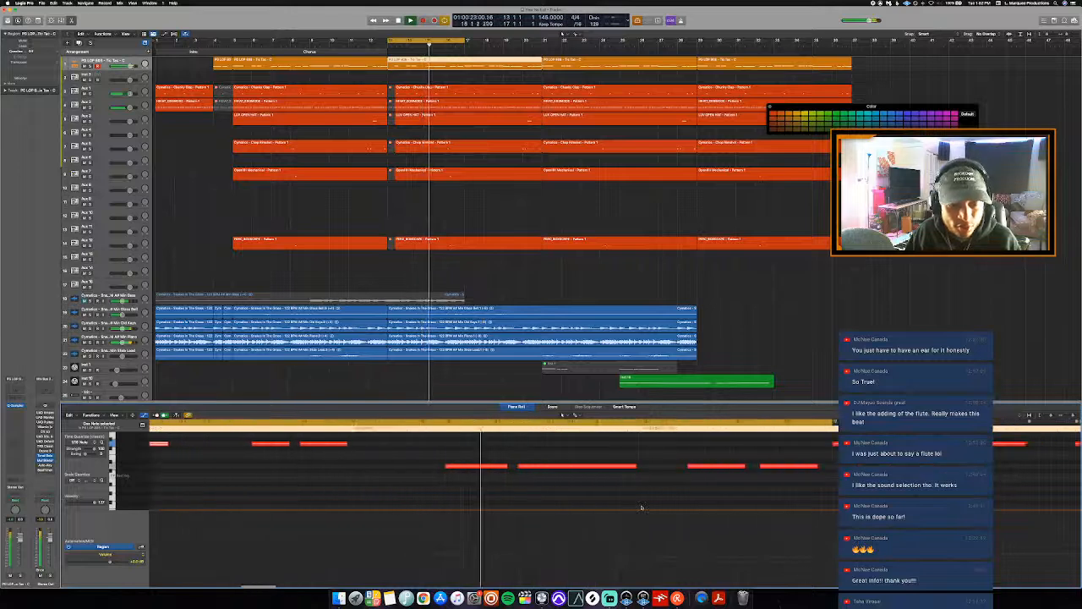
pyautogui.click(550, 475)
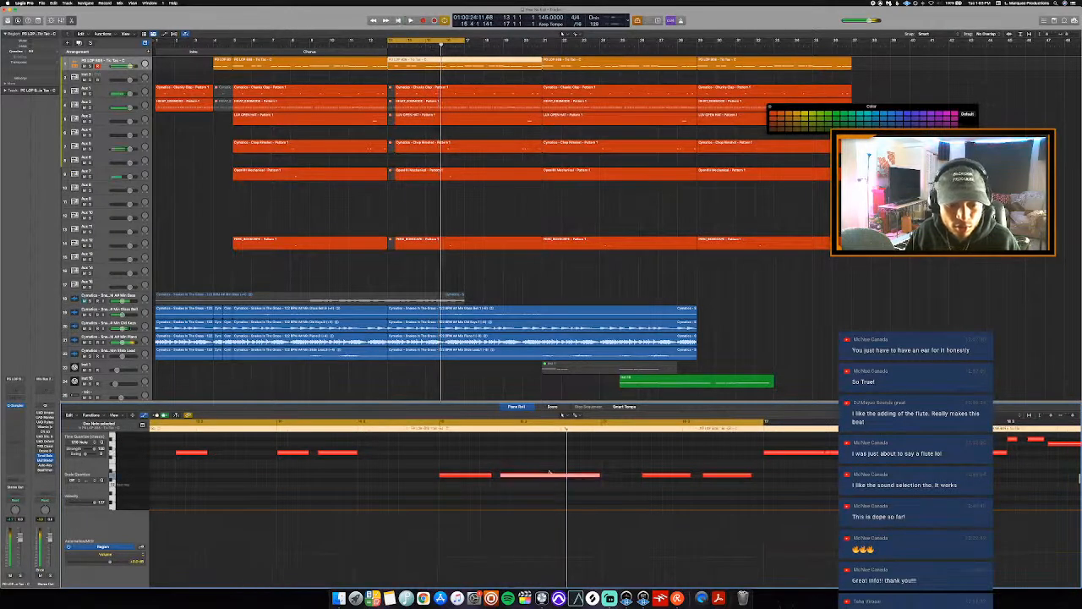
pyautogui.click(430, 429)
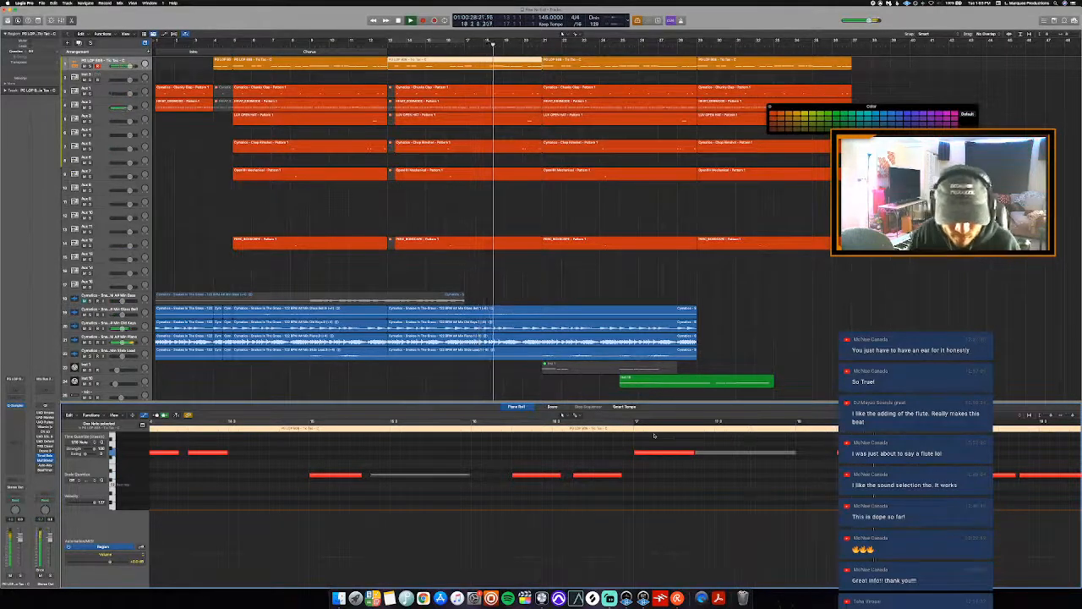
pyautogui.hscroll(3, 659, 435)
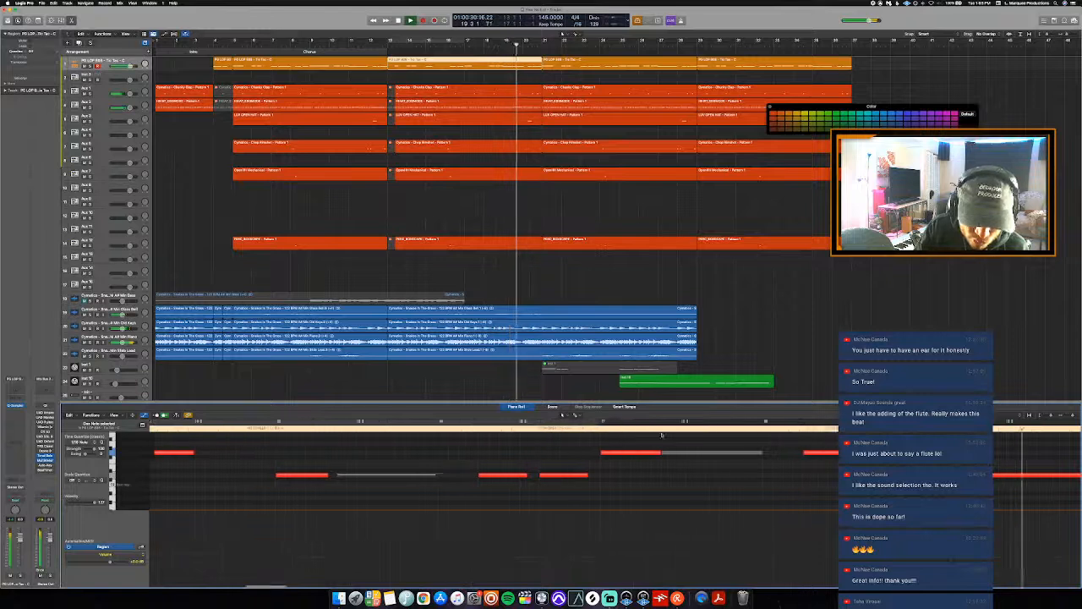
# - Replay the 808 region from bar 17 and mute the three short high notes at the end of bar 18
pyautogui.press('space')
pyautogui.click(531, 430)
pyautogui.press('space')
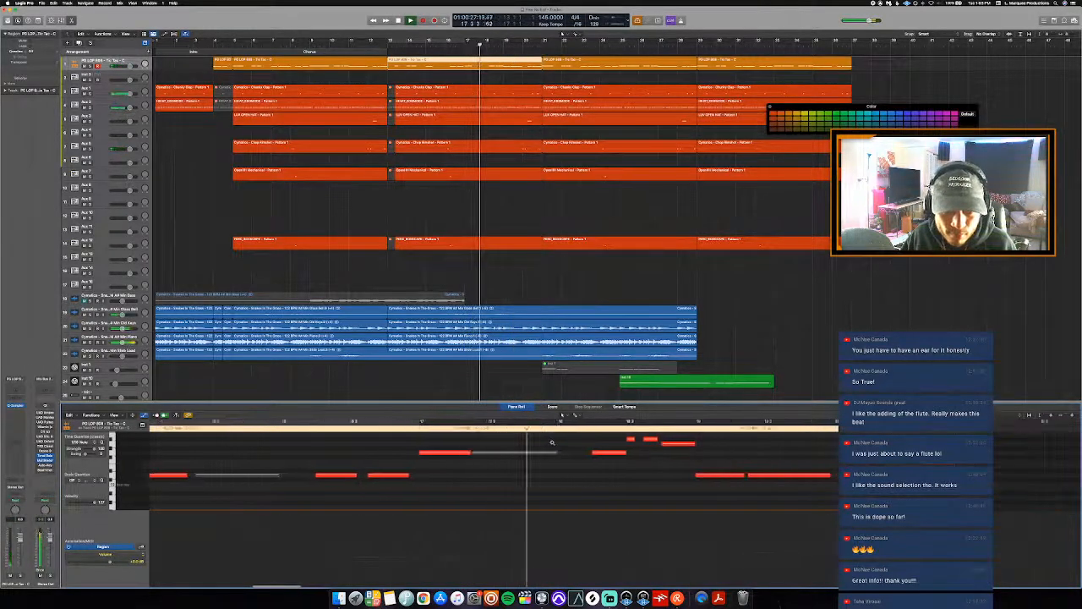
pyautogui.scroll(-3, 552, 442)
pyautogui.press('space')
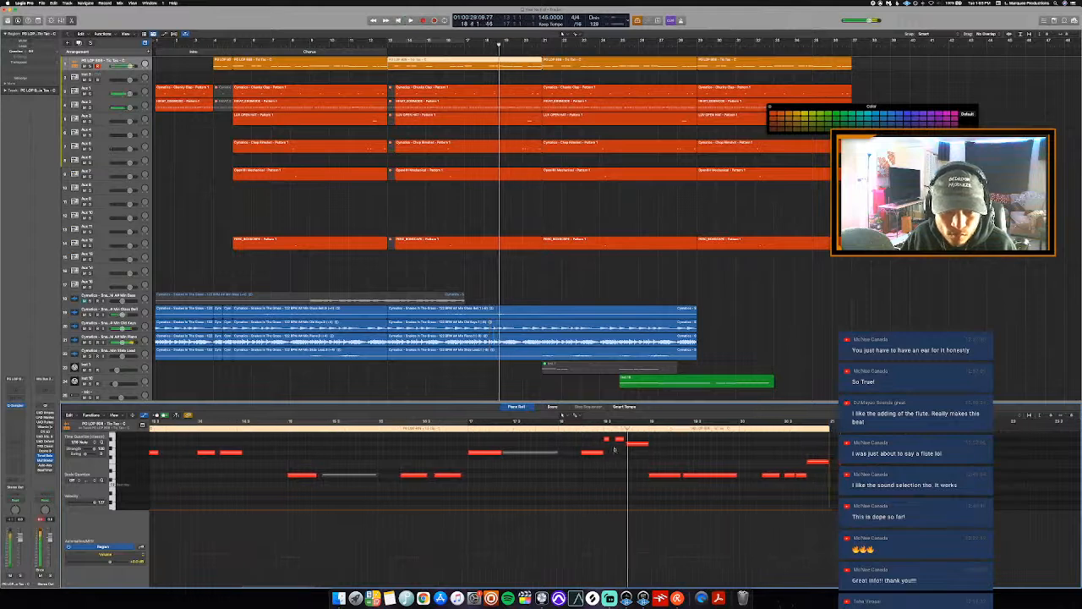
pyautogui.click(621, 440)
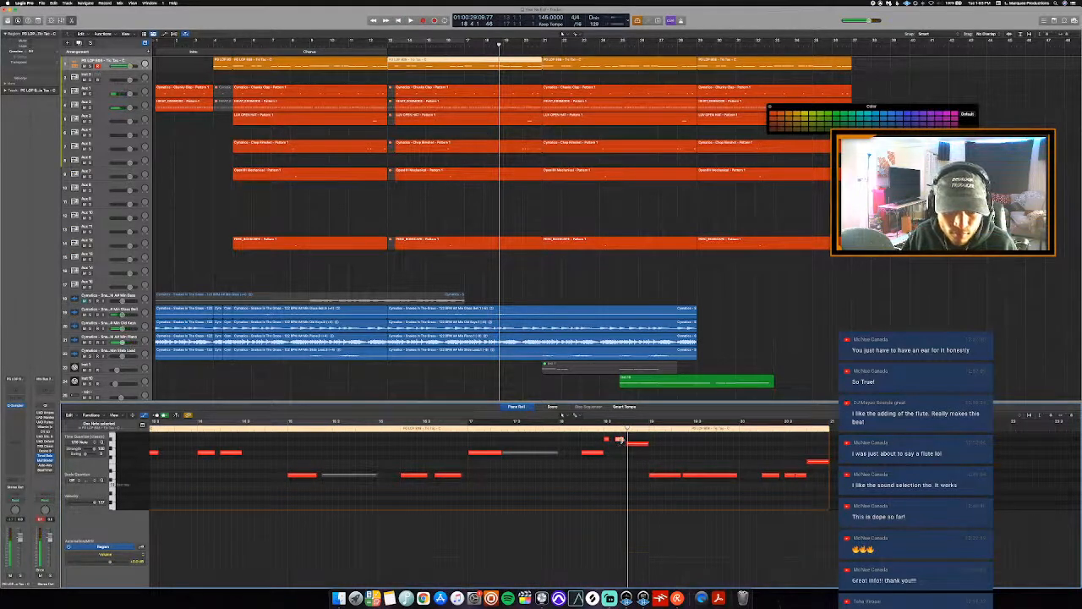
pyautogui.click(564, 422)
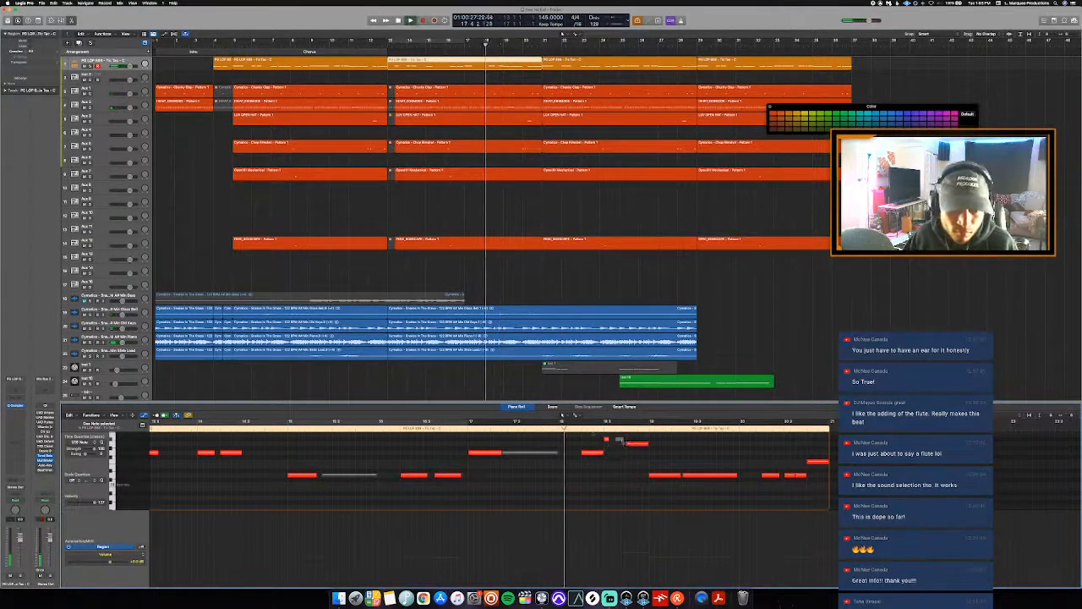
pyautogui.press('space')
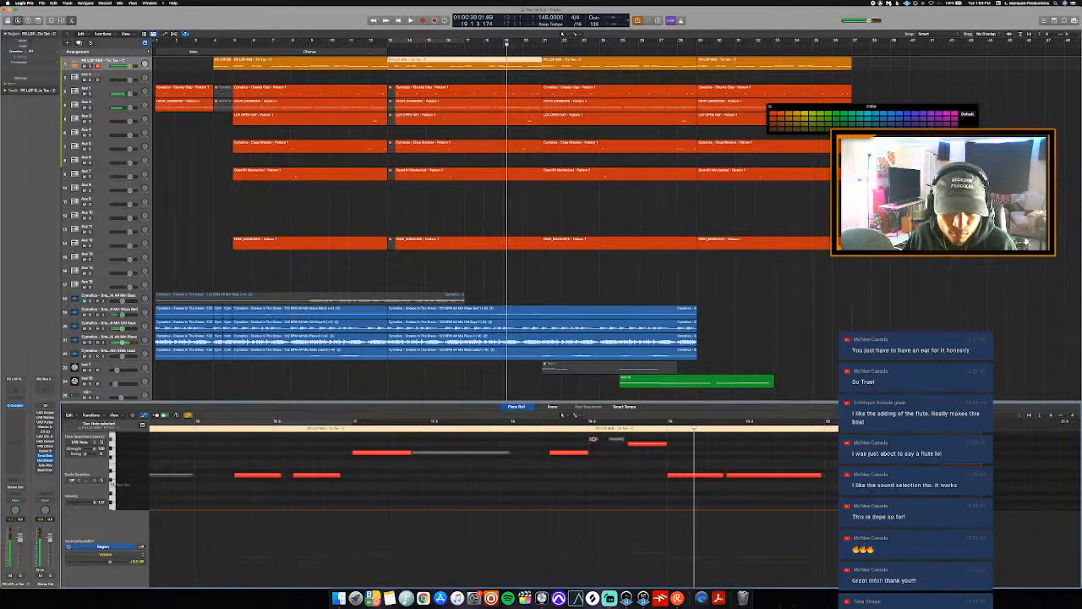
pyautogui.click(541, 428)
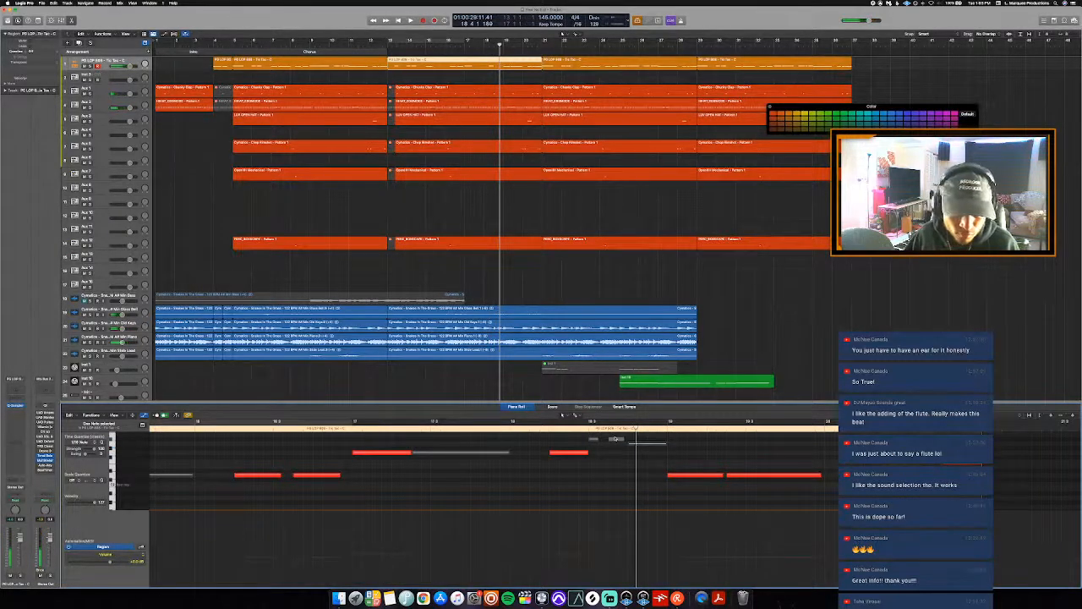
# - Lengthen the high 808 note at the end of bar 18 to bar 19, unmuted, and replay from bar 18
pyautogui.moveTo(625, 441); pyautogui.dragTo(666, 441)
pyautogui.click(537, 430)
pyautogui.press('space')
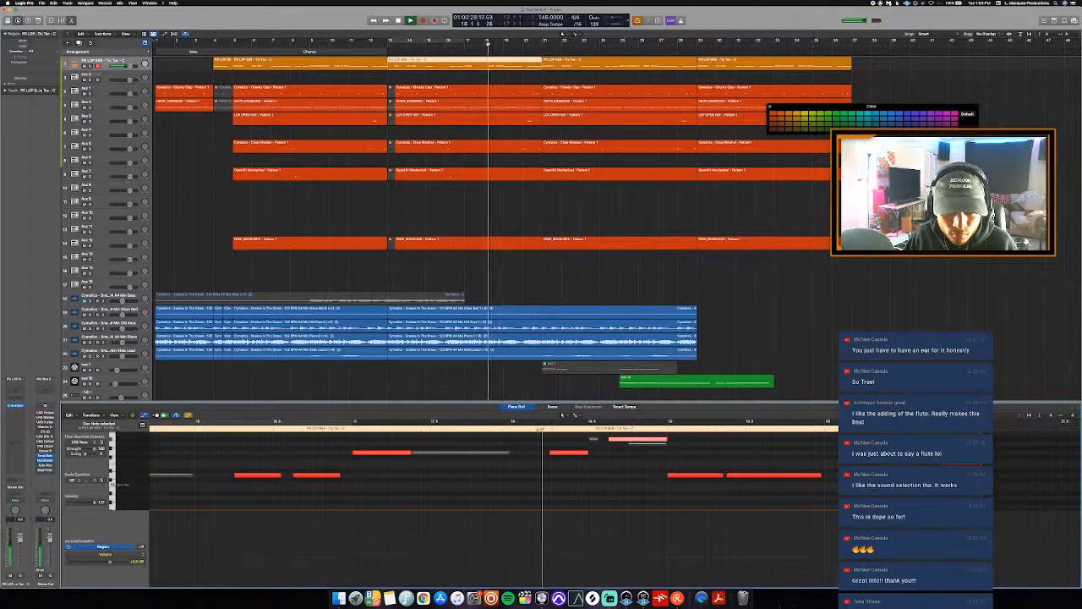
pyautogui.press('space')
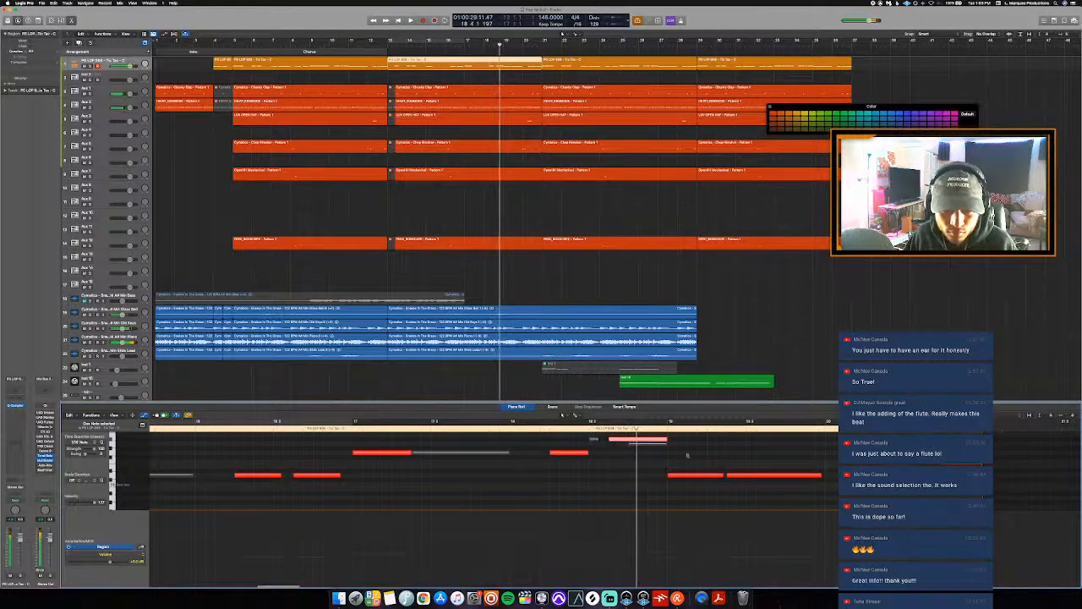
# - Mute all 808 notes following the first note of bar 19 up to bar 21, and replay the ending
pyautogui.press('space')
pyautogui.click(570, 475)
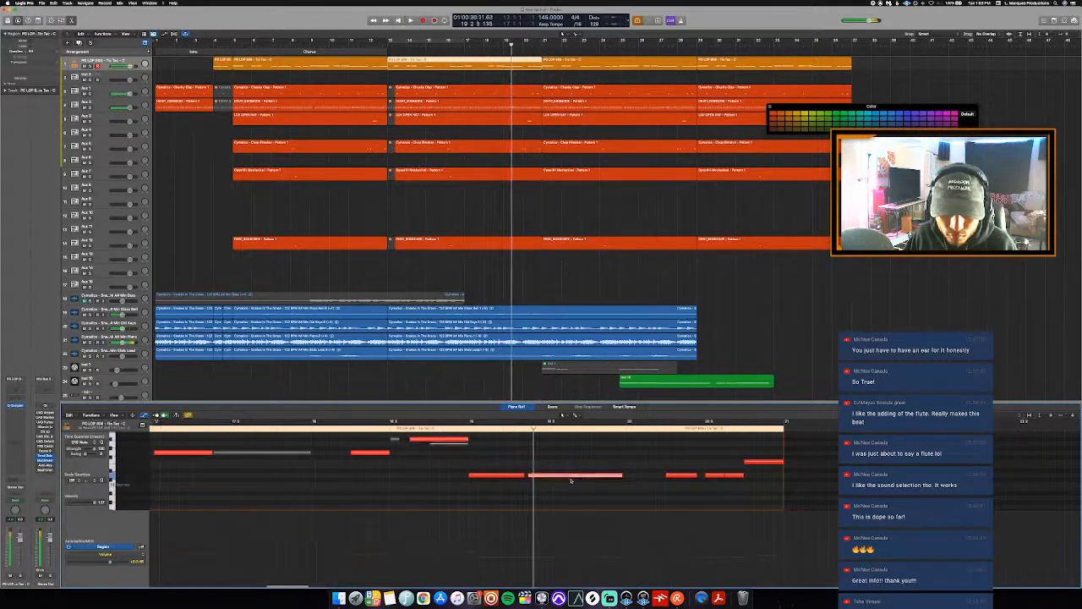
pyautogui.moveTo(677, 452); pyautogui.dragTo(820, 511)
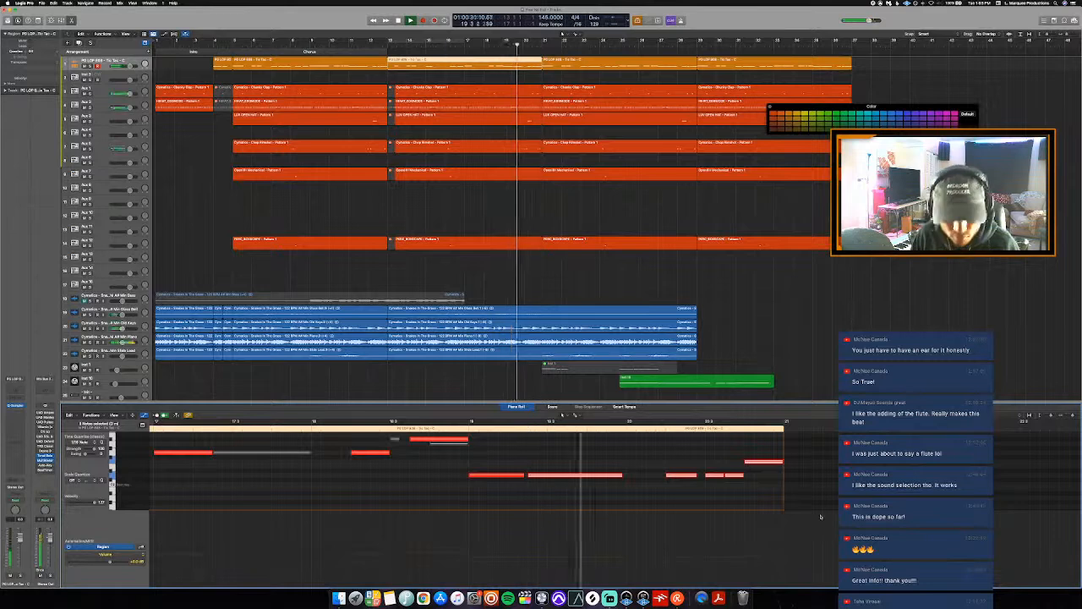
pyautogui.hotkey('ctrl', 'm')
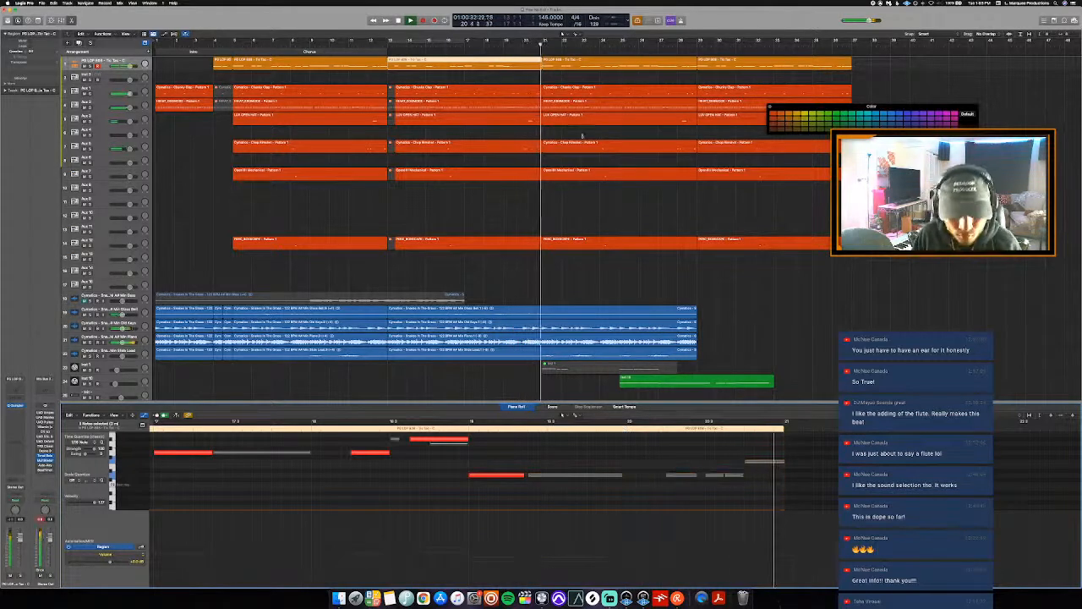
pyautogui.click(493, 44)
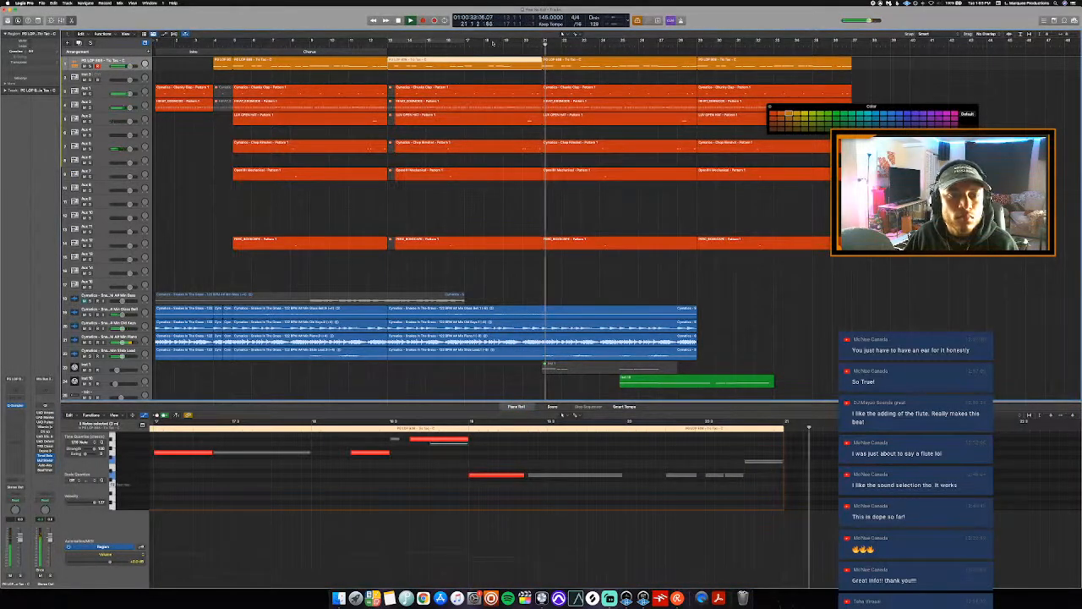
pyautogui.click(485, 43)
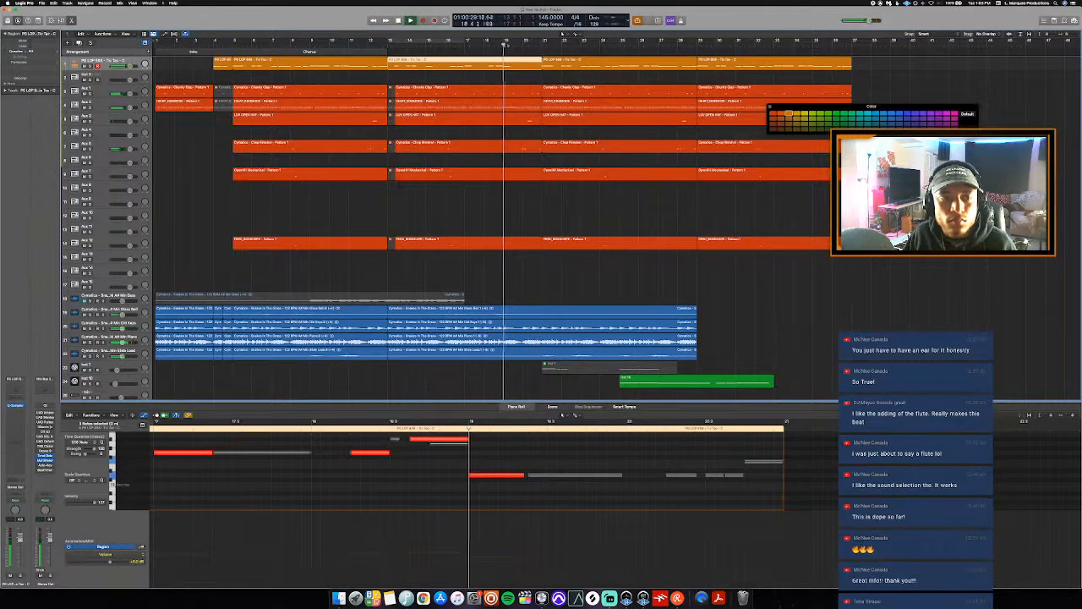
# - Open the hi-hat region that starts at bar 13, mute its last two notes before bar 21, and play on
pyautogui.press('e')
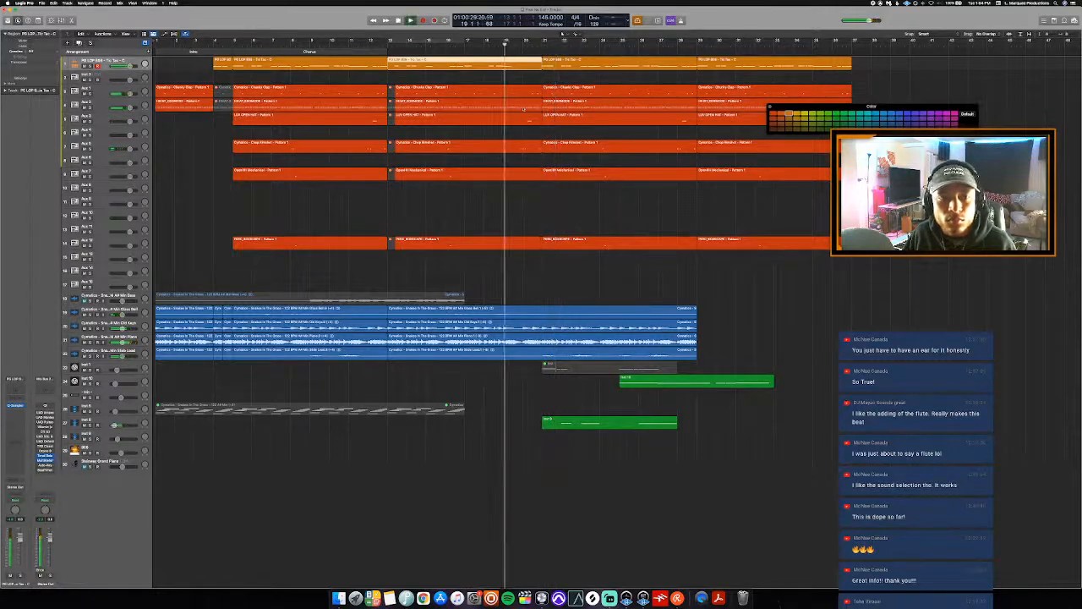
pyautogui.click(532, 101)
pyautogui.press('e')
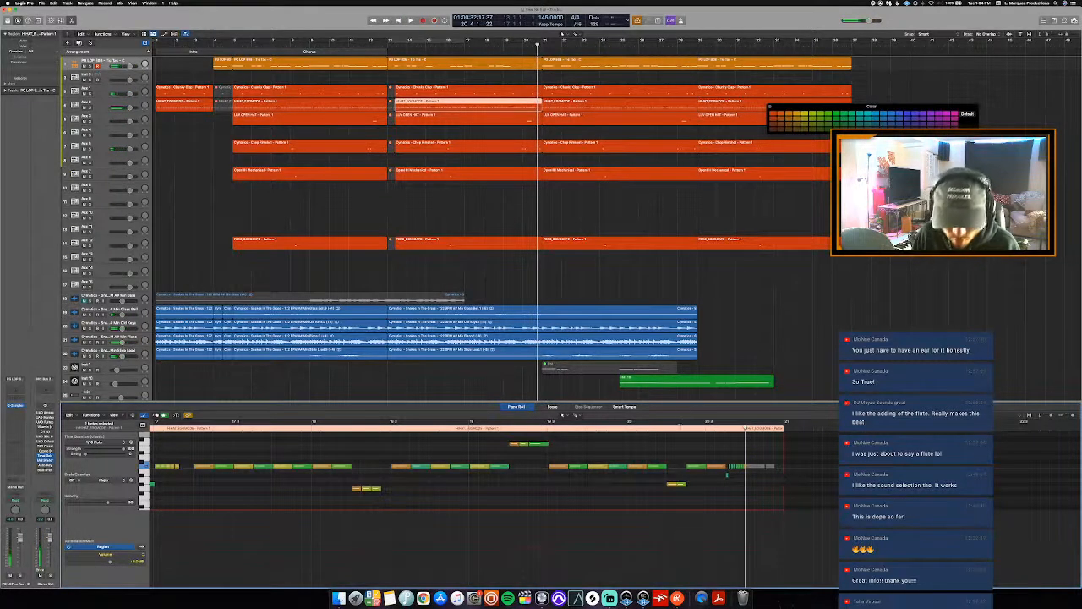
pyautogui.press('space')
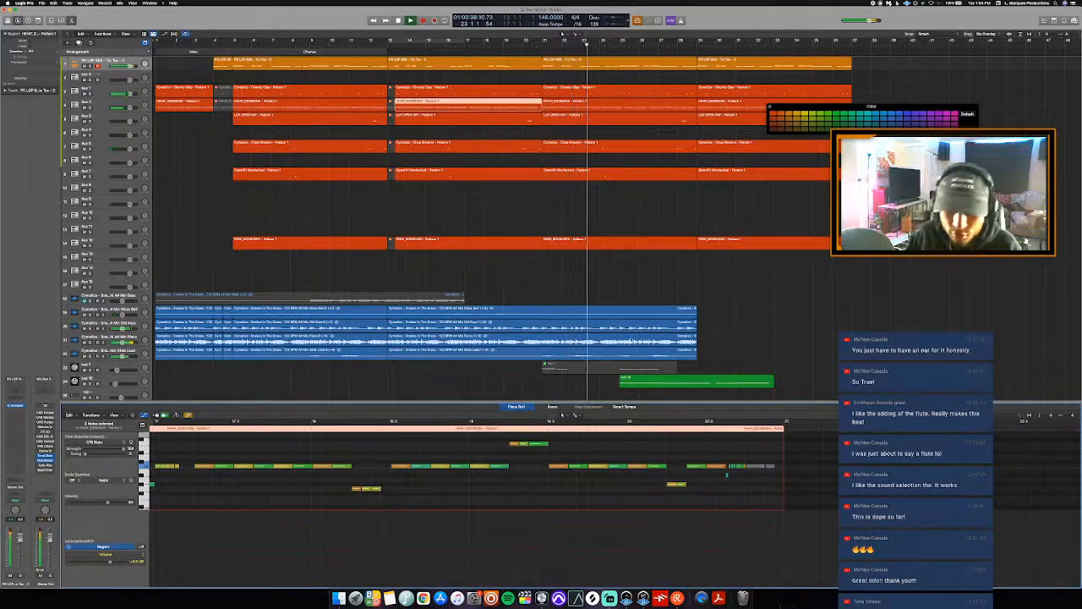
# - Close the piano roll and split the four blue loop regions at bar 21
pyautogui.press('p')
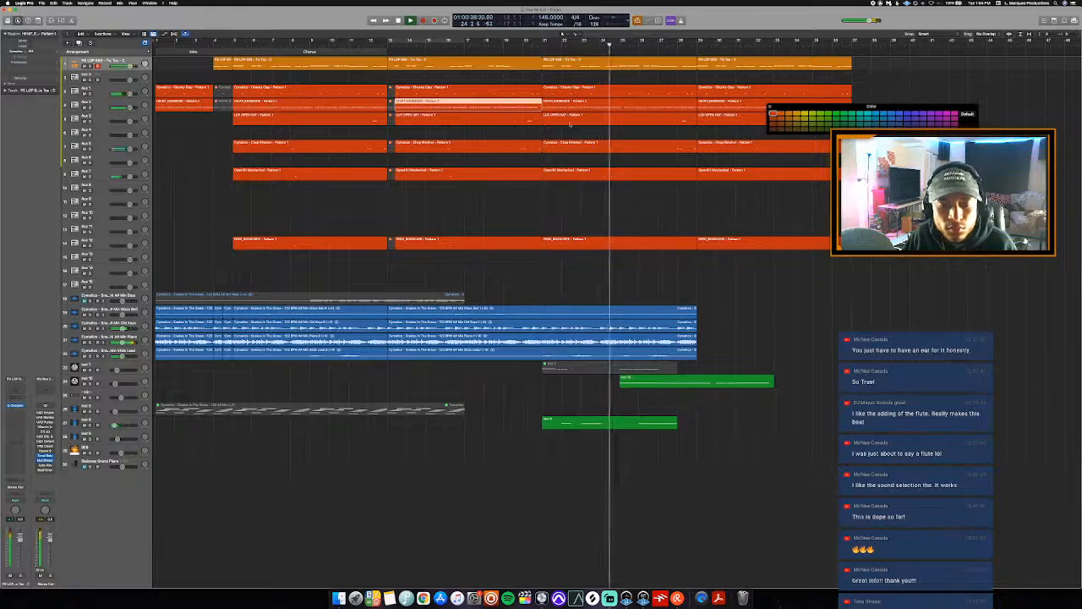
pyautogui.click(543, 40)
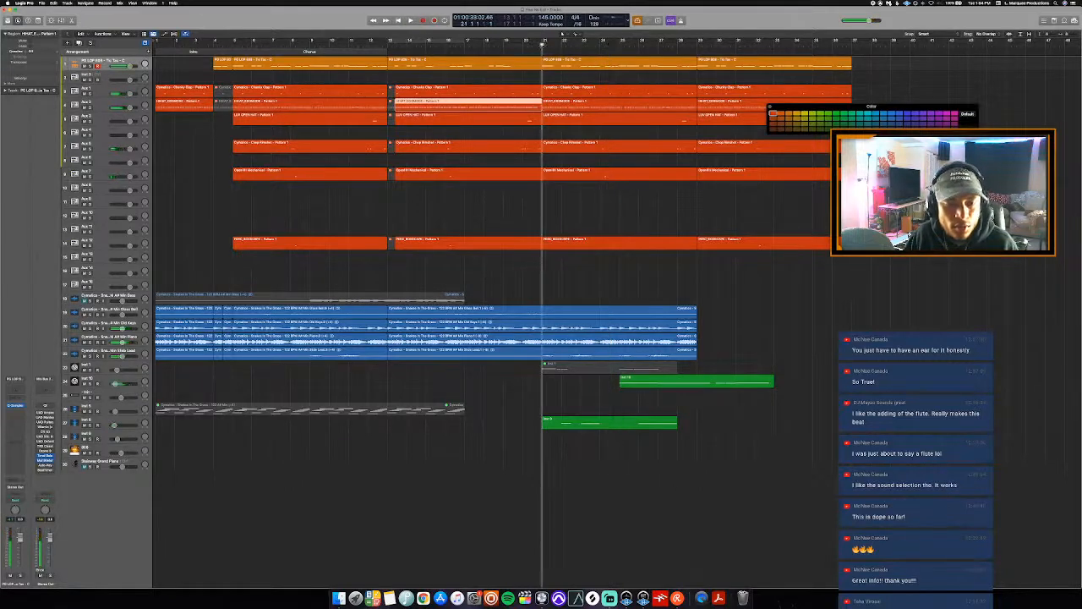
pyautogui.moveTo(559, 288); pyautogui.dragTo(562, 360)
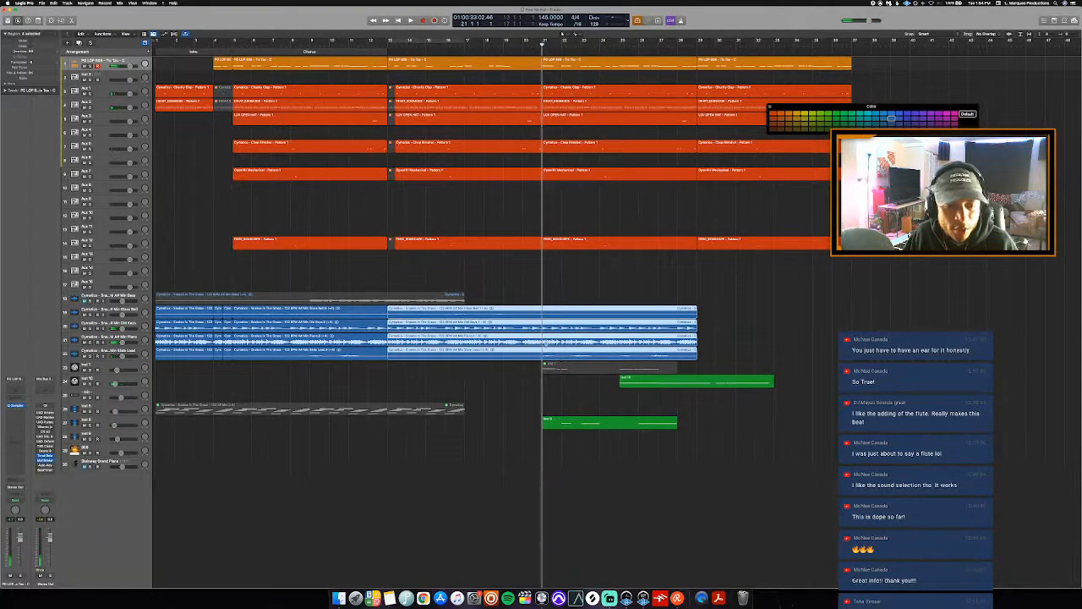
pyautogui.click(542, 348)
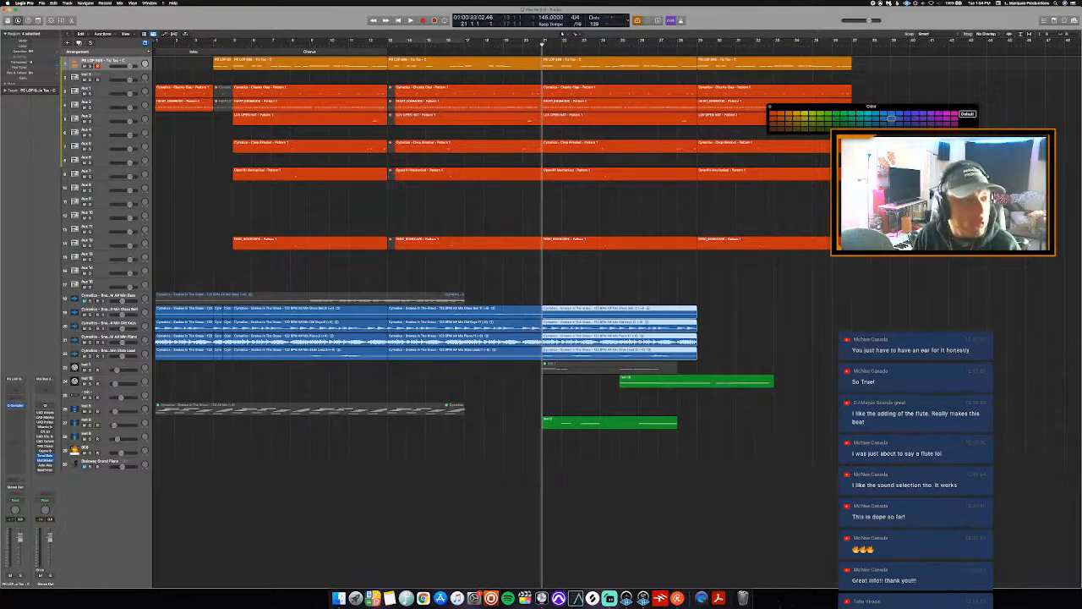
# - Play from bar 21 and mute the lowest blue loop region there and the green instrument region starting at bar 25
pyautogui.press('space')
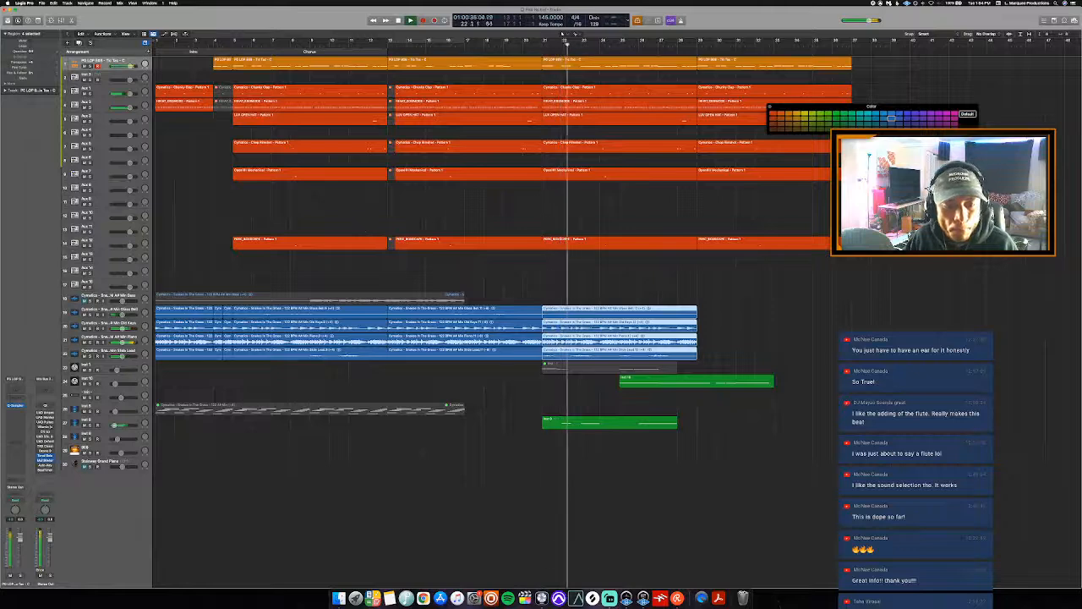
pyautogui.click(366, 226)
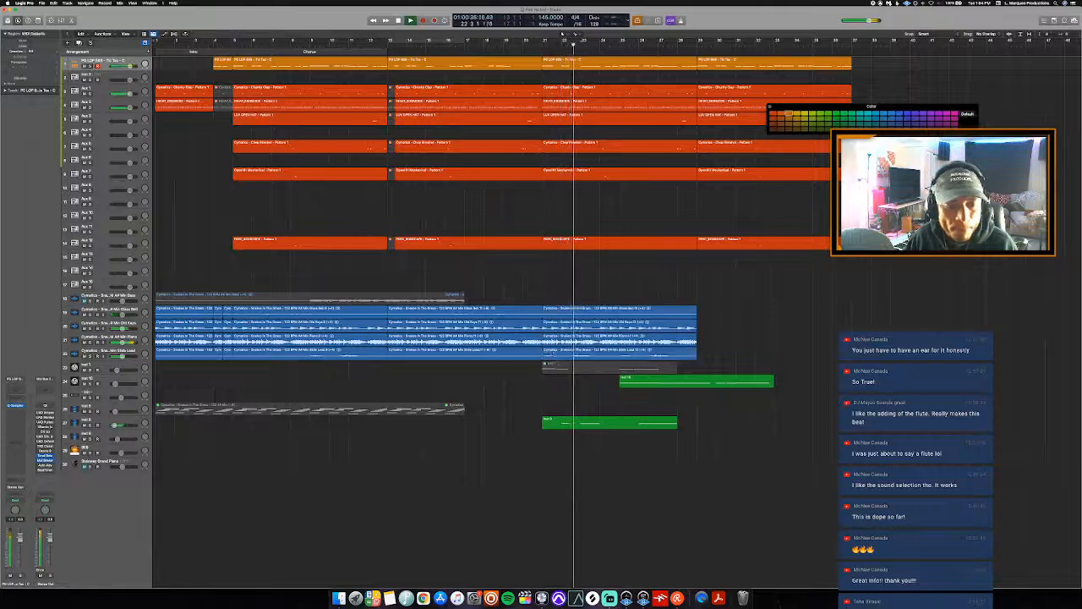
pyautogui.click(568, 355)
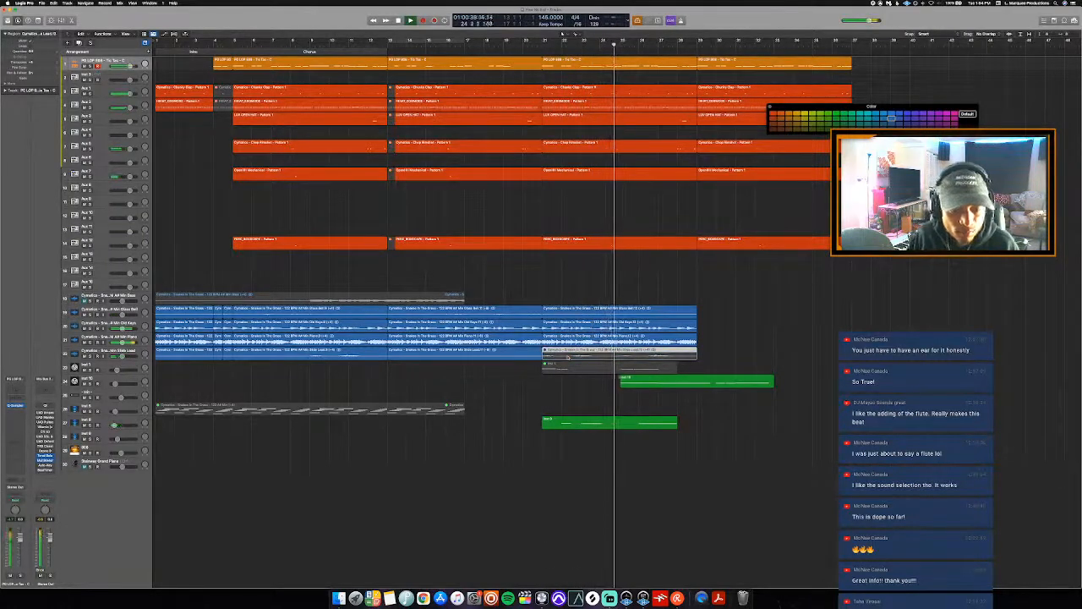
pyautogui.click(664, 381)
pyautogui.hotkey('ctrl', 'm')
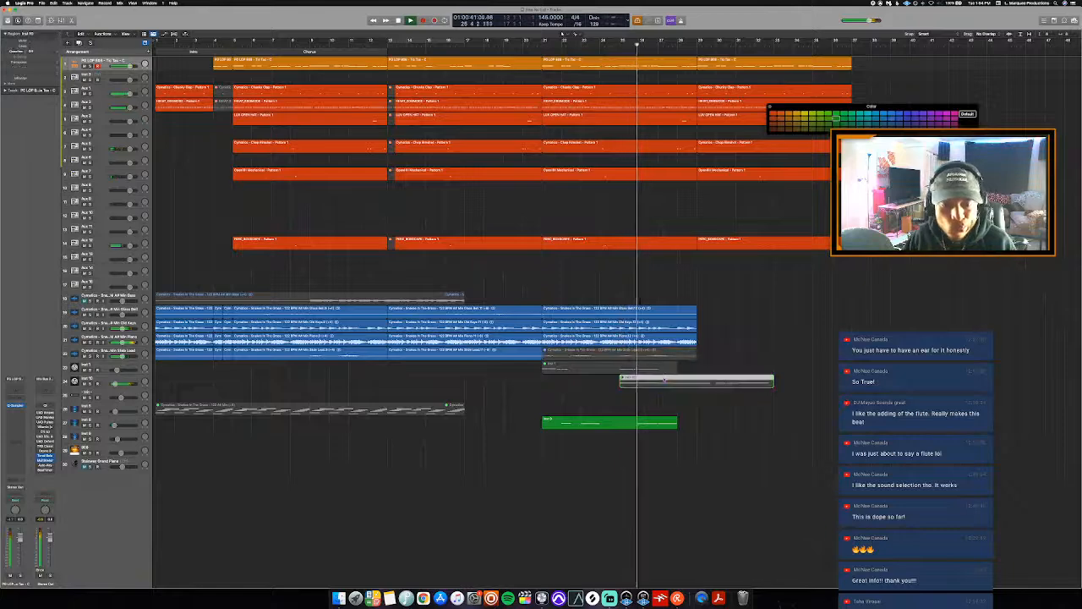
pyautogui.scroll(-1, 651, 264)
pyautogui.scroll(-5, 650, 264)
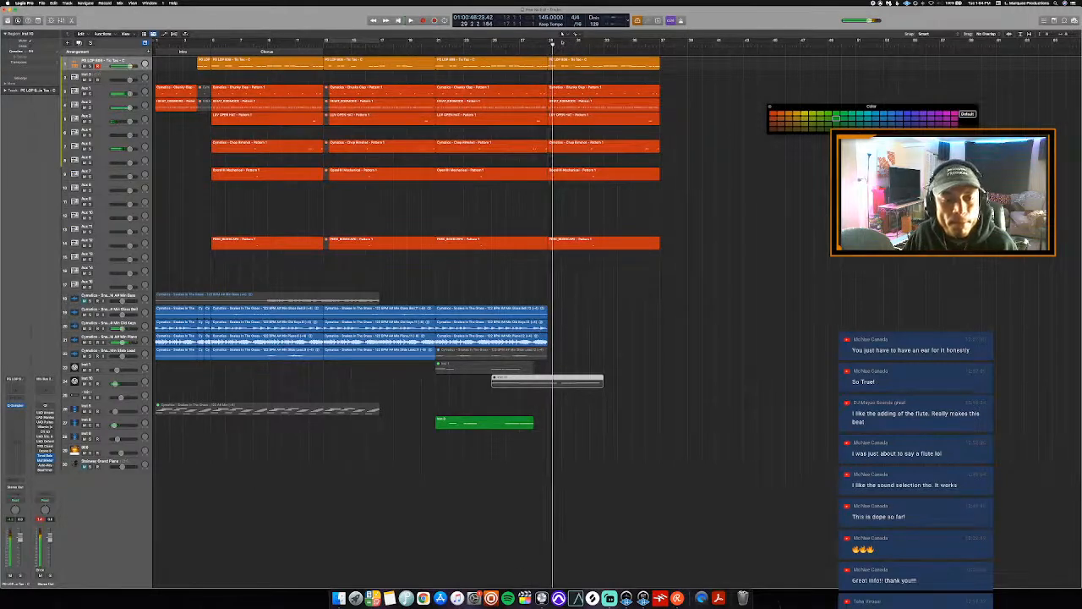
# - Copy the four blue loop regions of the bar 13 section to bar 29
pyautogui.click(547, 44)
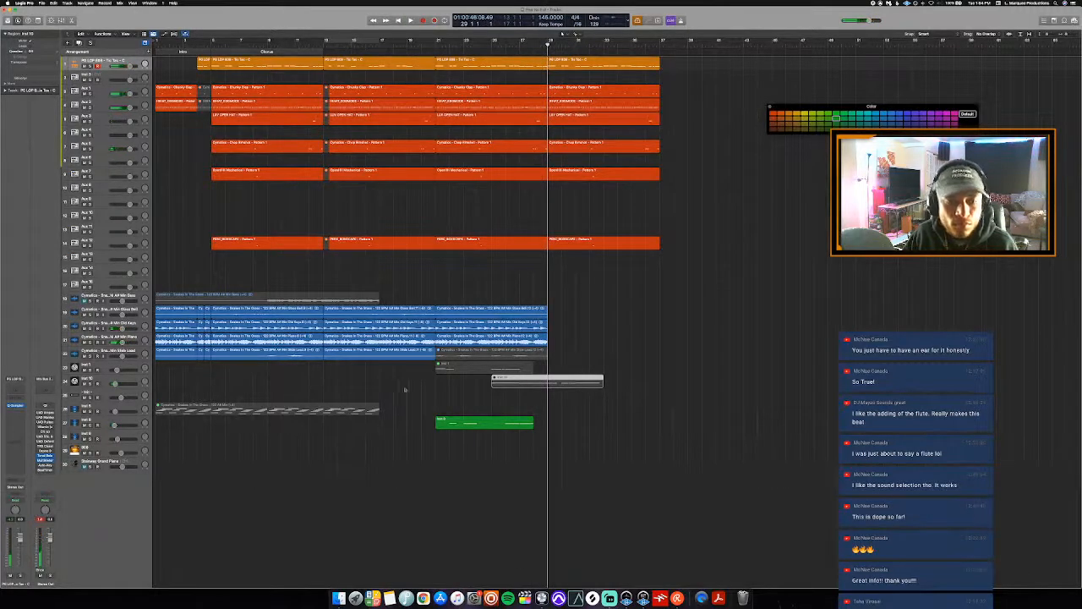
pyautogui.moveTo(406, 367); pyautogui.dragTo(408, 290)
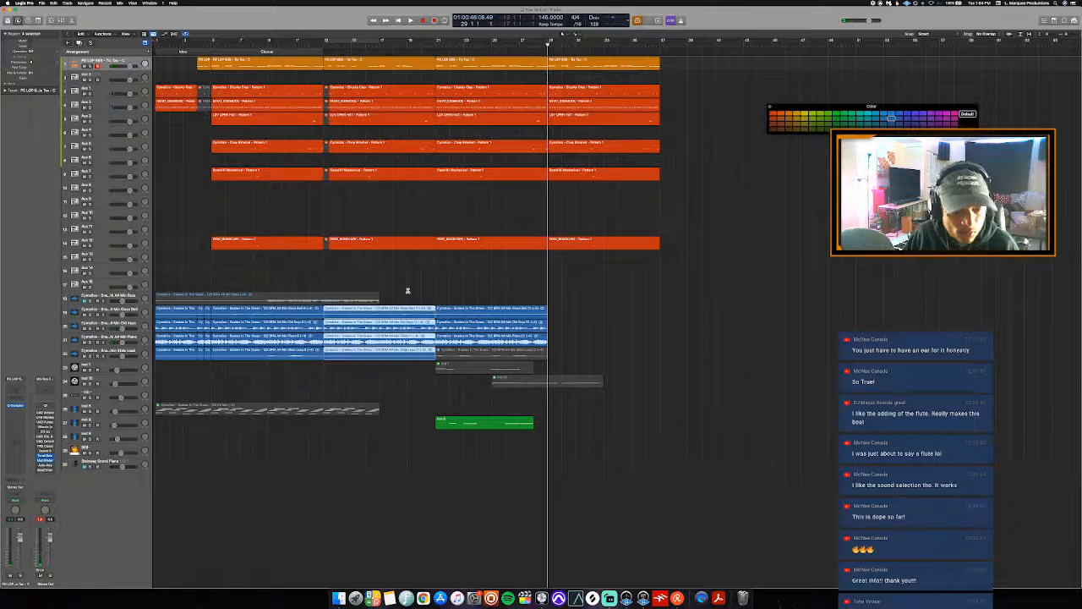
pyautogui.press('super+v')
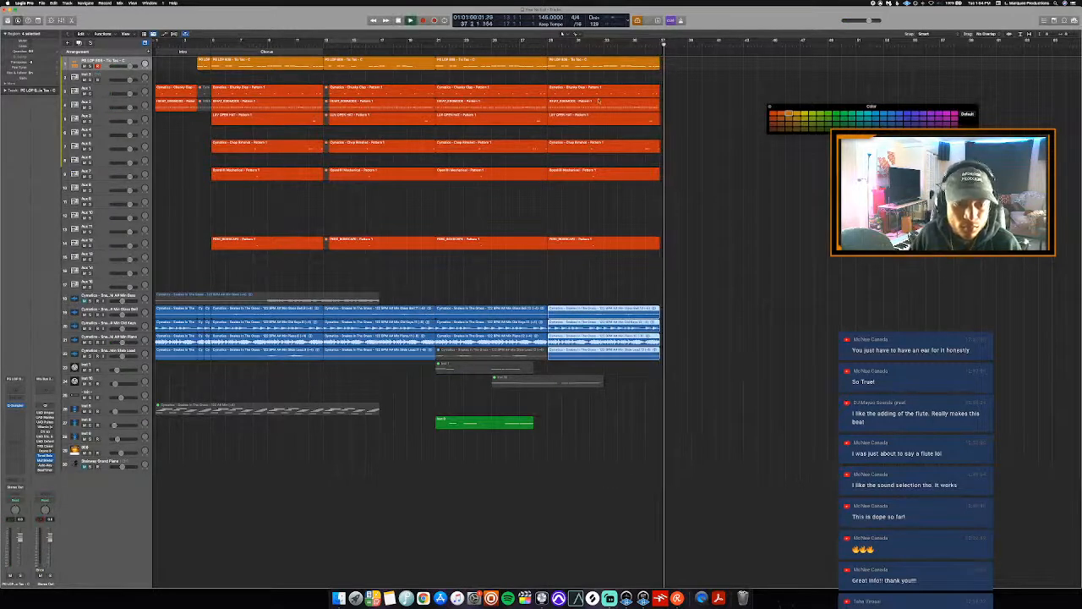
# - Play the transition into bar 29 and mute the 808 region of that section
pyautogui.click(542, 41)
pyautogui.click(575, 65)
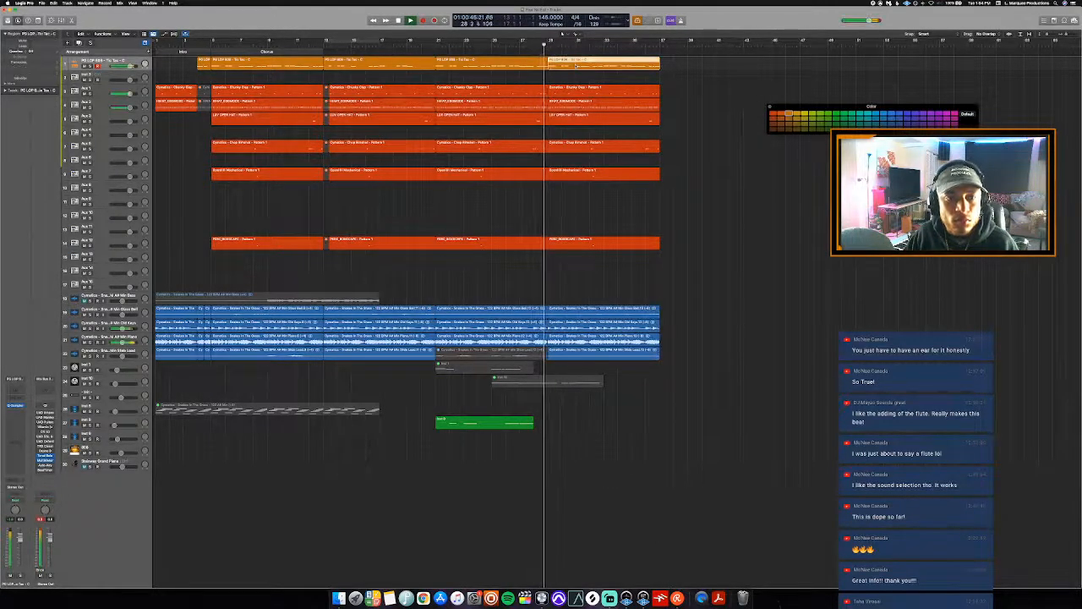
pyautogui.hotkey('ctrl', 'm')
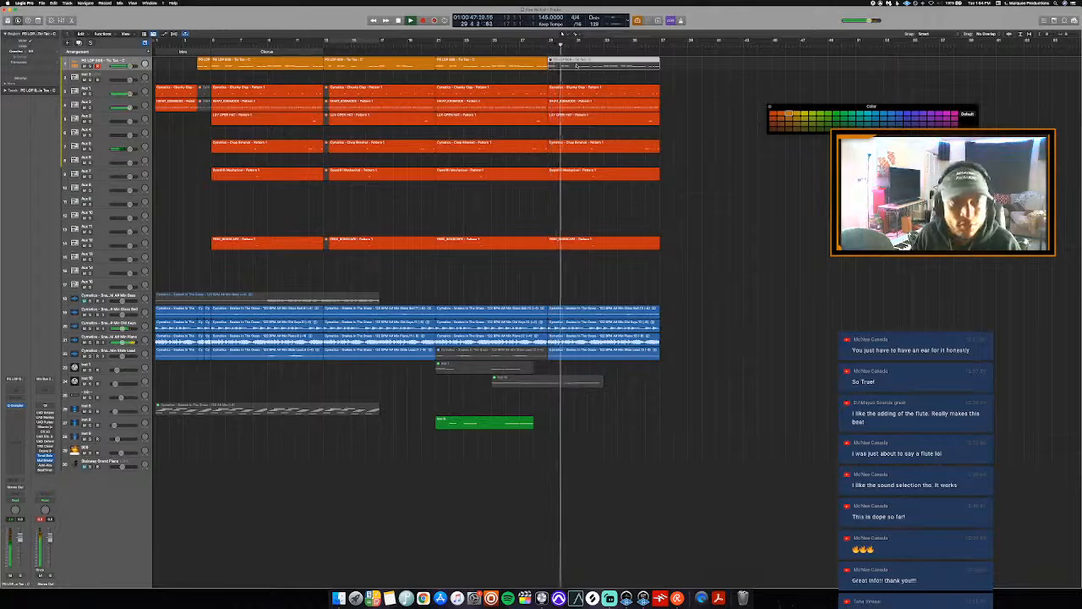
# - Set a playback cycle from bar 29 to bar 37 and mute the hi-hat region in it
pyautogui.moveTo(550, 41); pyautogui.dragTo(656, 79)
pyautogui.press('space')
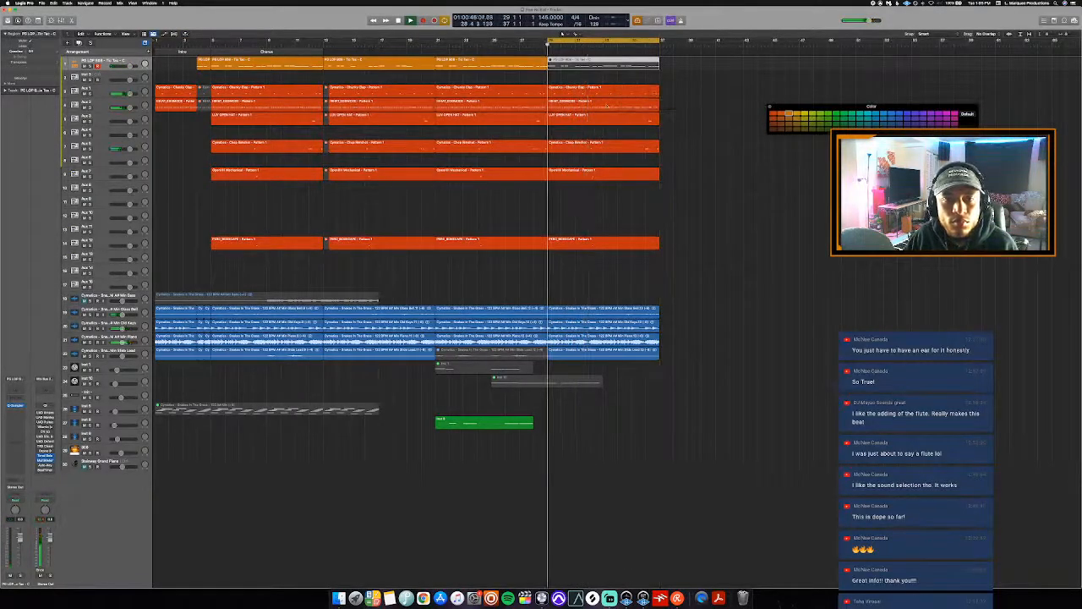
pyautogui.doubleClick(610, 107)
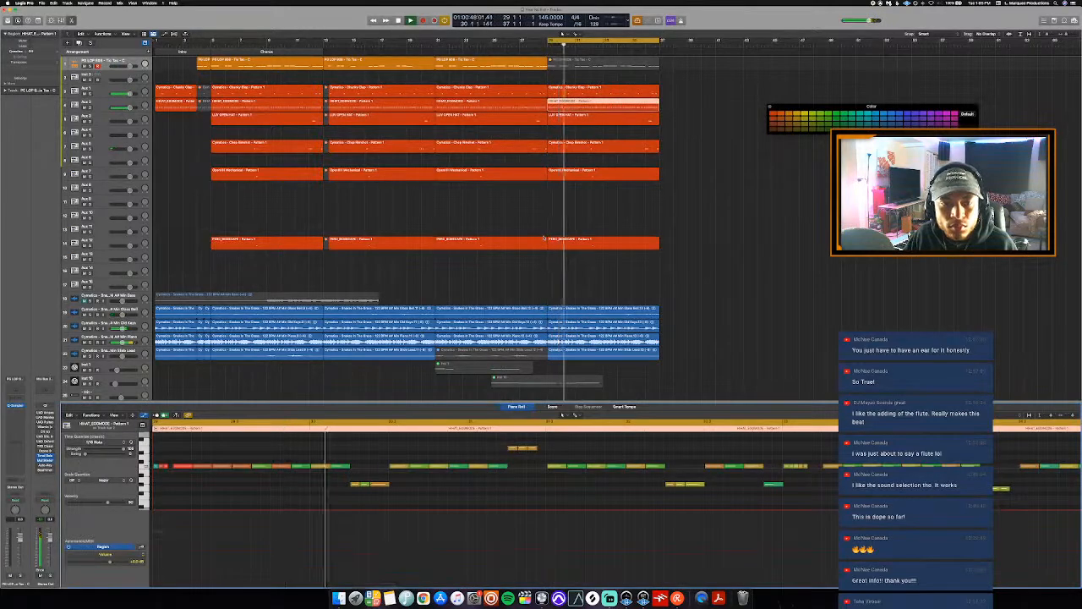
pyautogui.press('e')
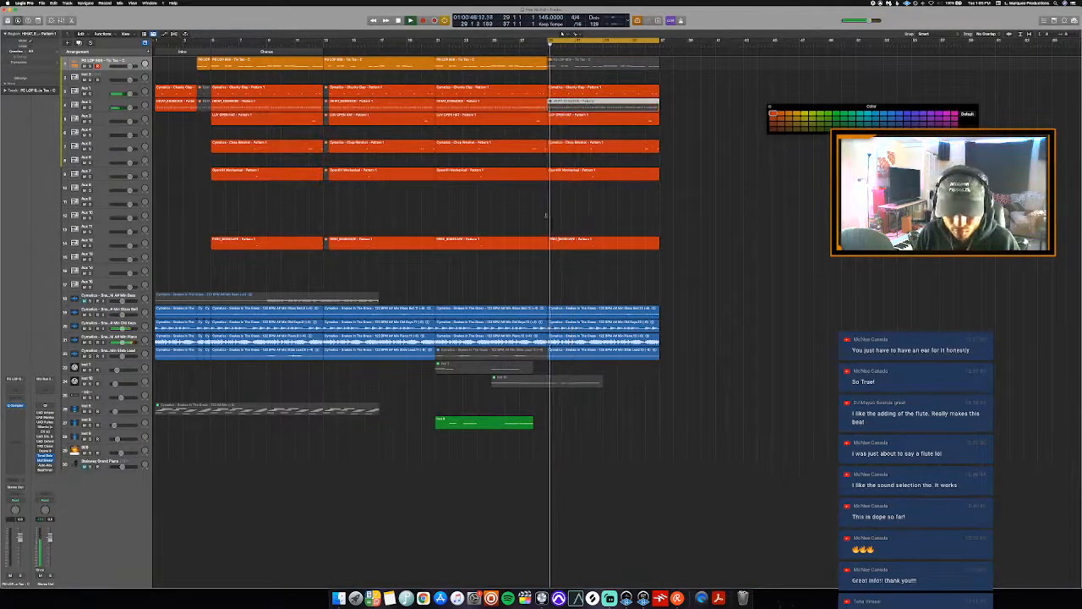
# - Replay the transition into bar 29 and mute that section's open hat, clap and Openhi regions
pyautogui.click(518, 42)
pyautogui.press('c')
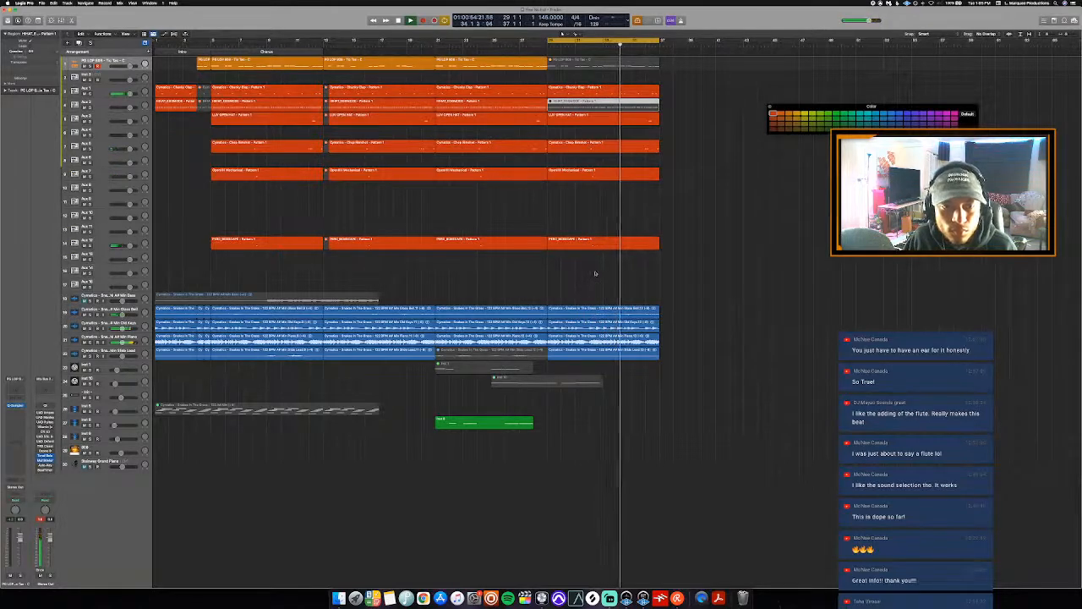
pyautogui.moveTo(614, 210); pyautogui.dragTo(575, 123)
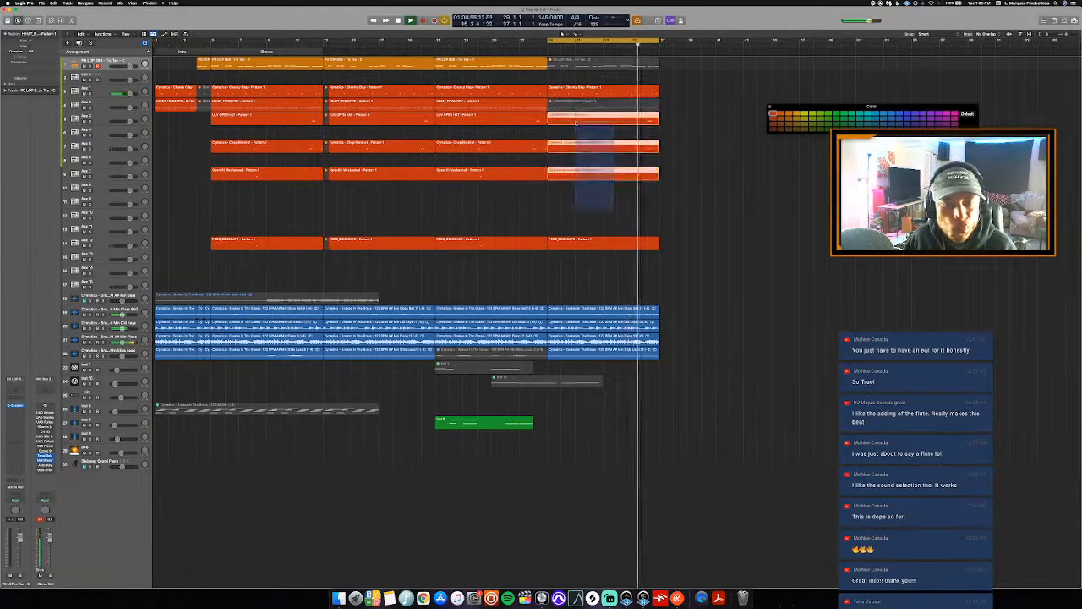
pyautogui.hotkey('ctrl', 'm')
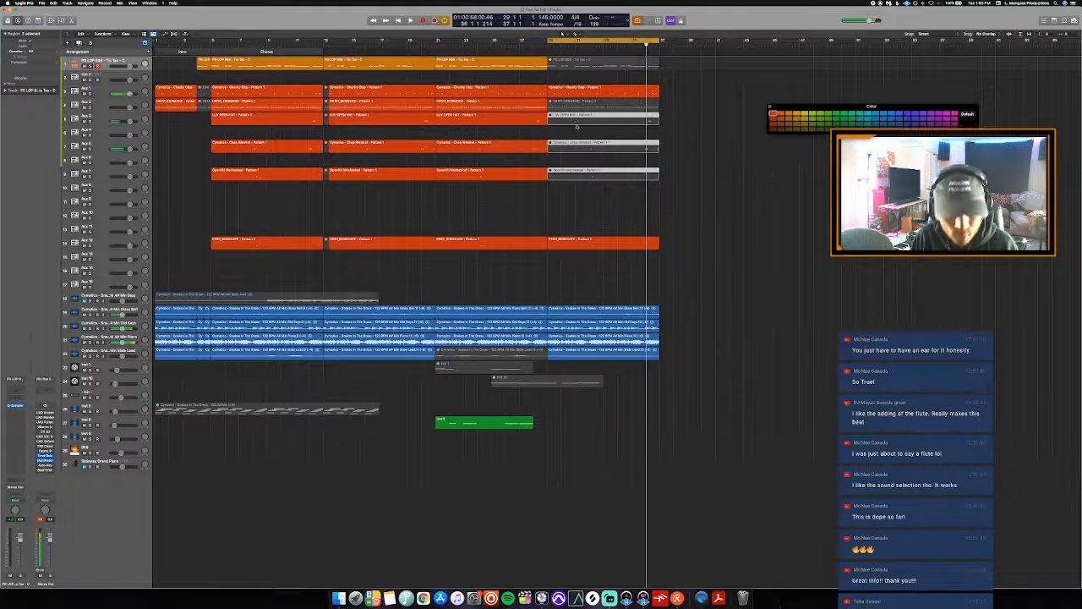
# - Turn off the cycle, delete the muted 808 region at bar 29, and record a short 808 part at bar 36
pyautogui.press('c')
pyautogui.click(632, 44)
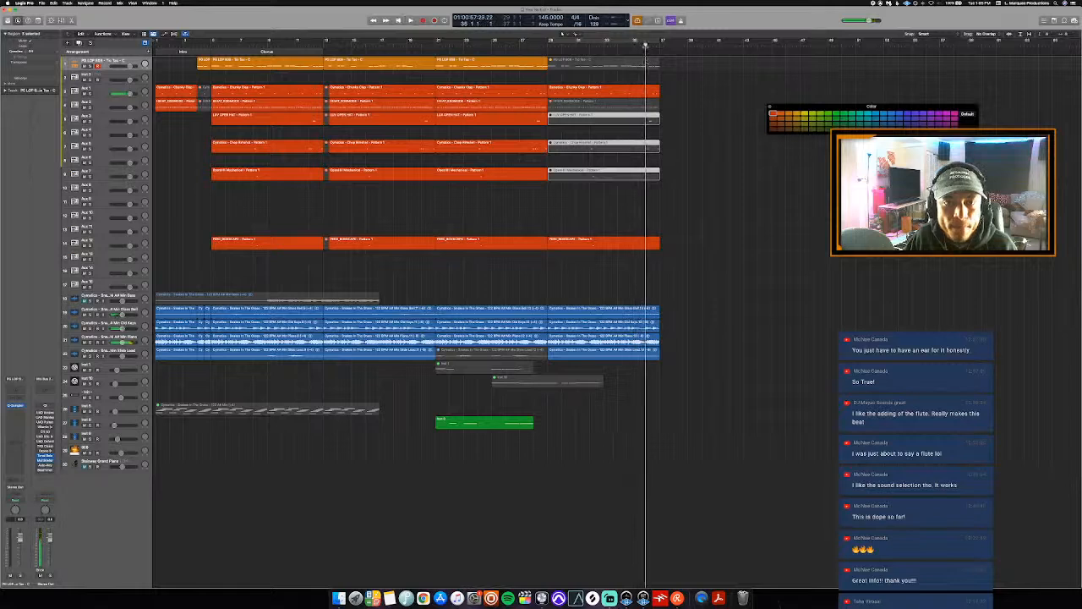
pyautogui.click(649, 65)
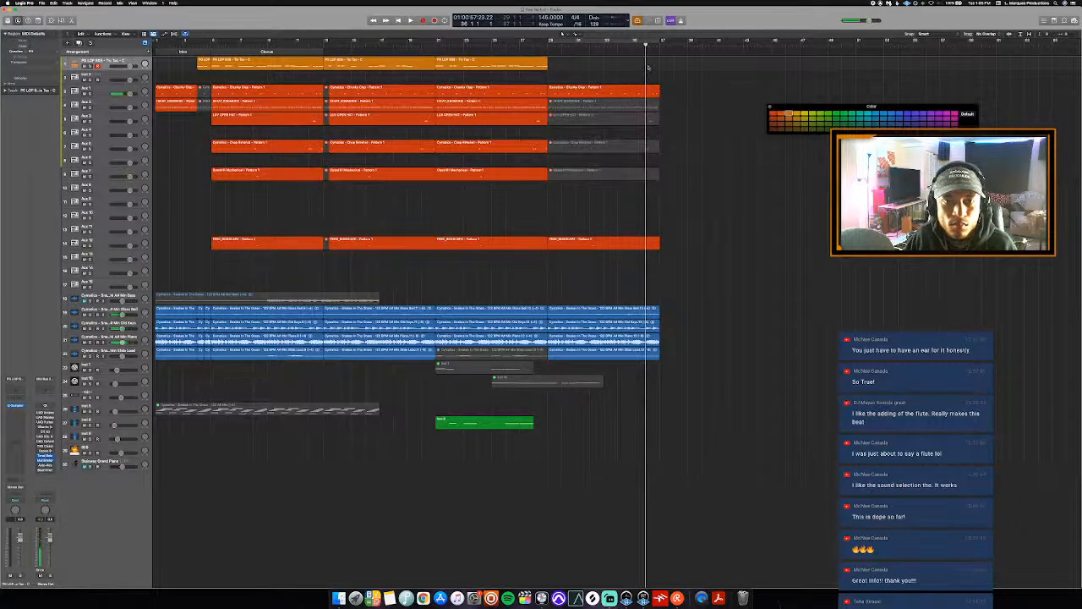
pyautogui.press('r')
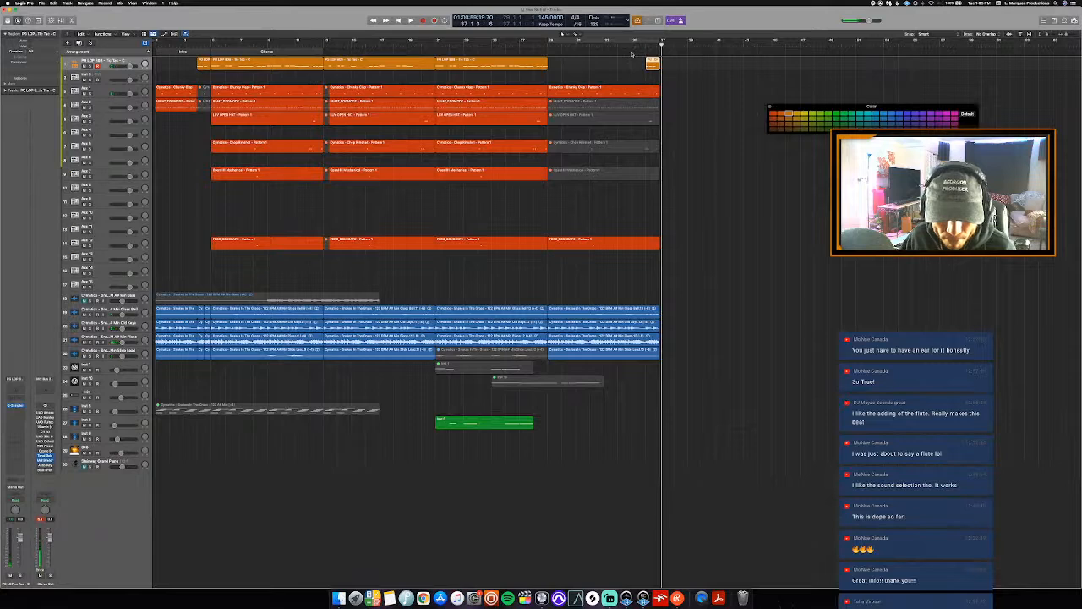
# - Play the new 808 part at bar 36 and raise the velocity of its notes to the maximum
pyautogui.click(631, 45)
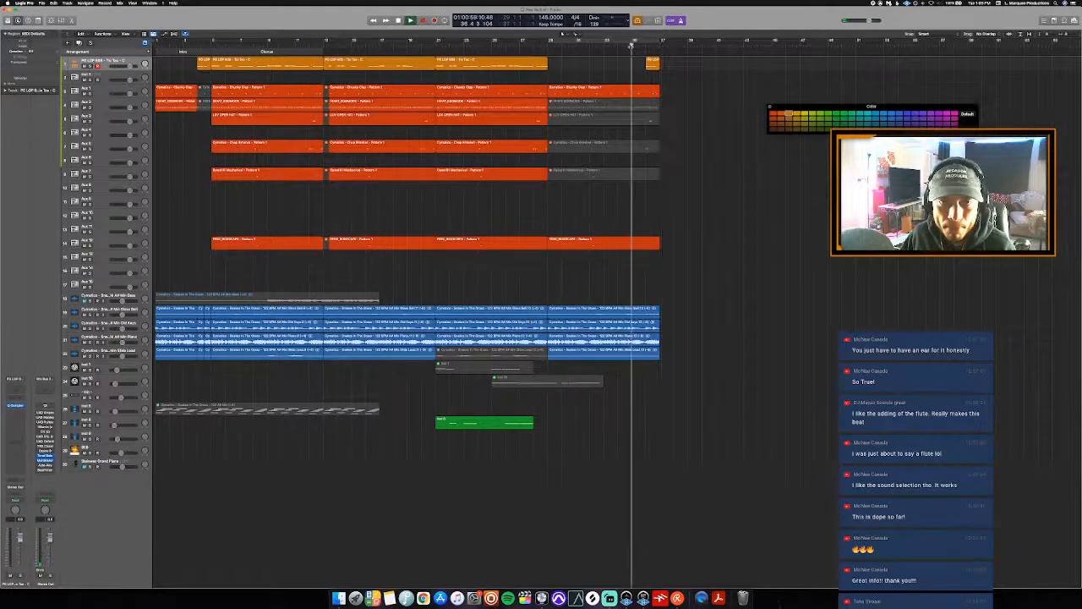
pyautogui.doubleClick(657, 66)
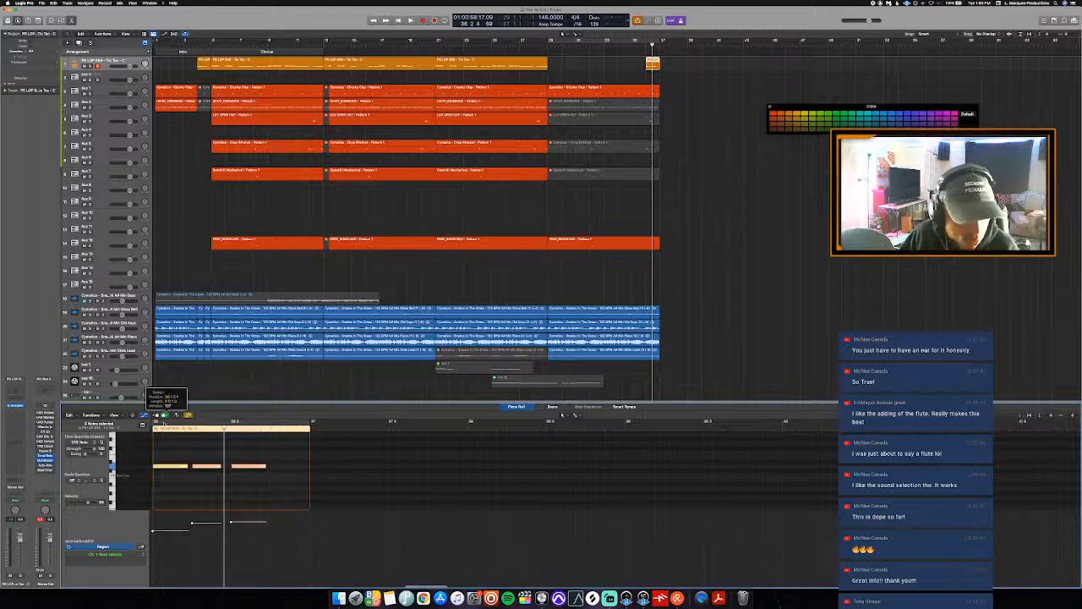
pyautogui.moveTo(192, 521); pyautogui.dragTo(182, 450)
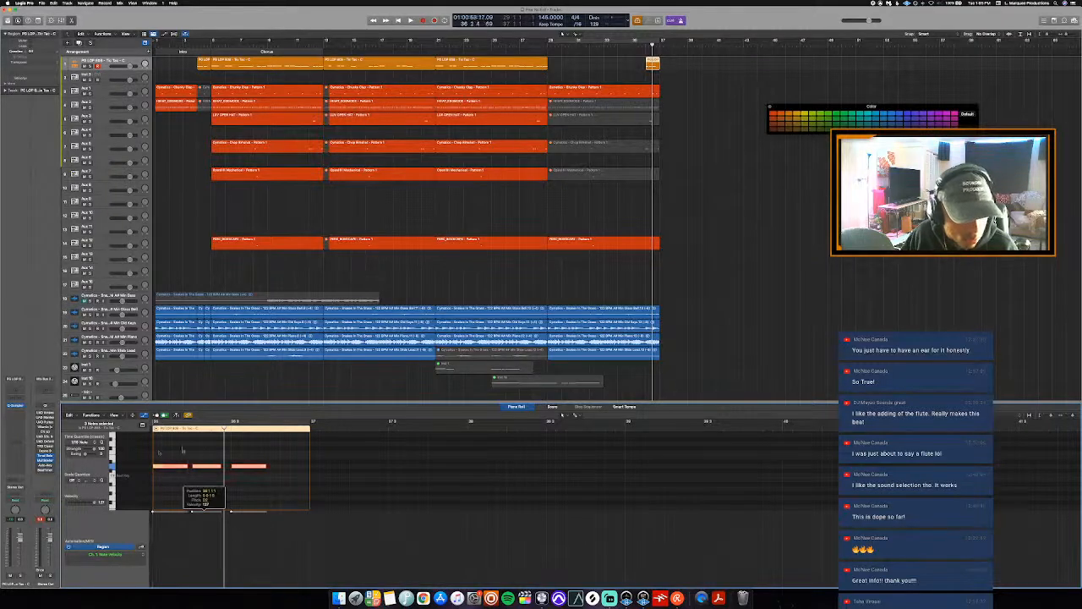
pyautogui.click(159, 434)
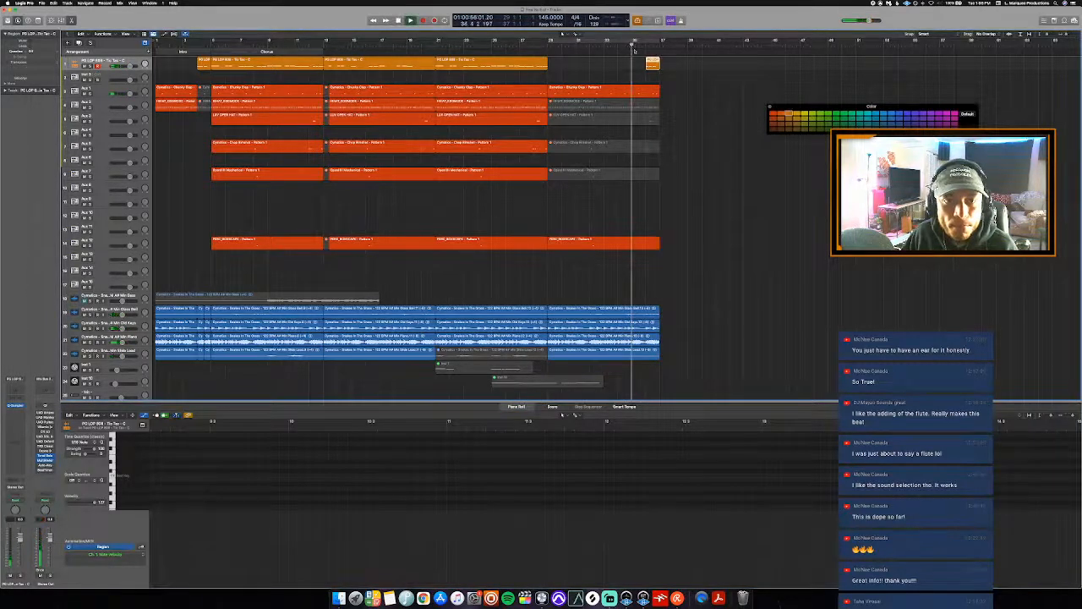
# - Play the transition into bar 36 and split the four blue melody regions at bar 36
pyautogui.scroll(-1, 657, 82)
pyautogui.moveTo(646, 45); pyautogui.dragTo(647, 55)
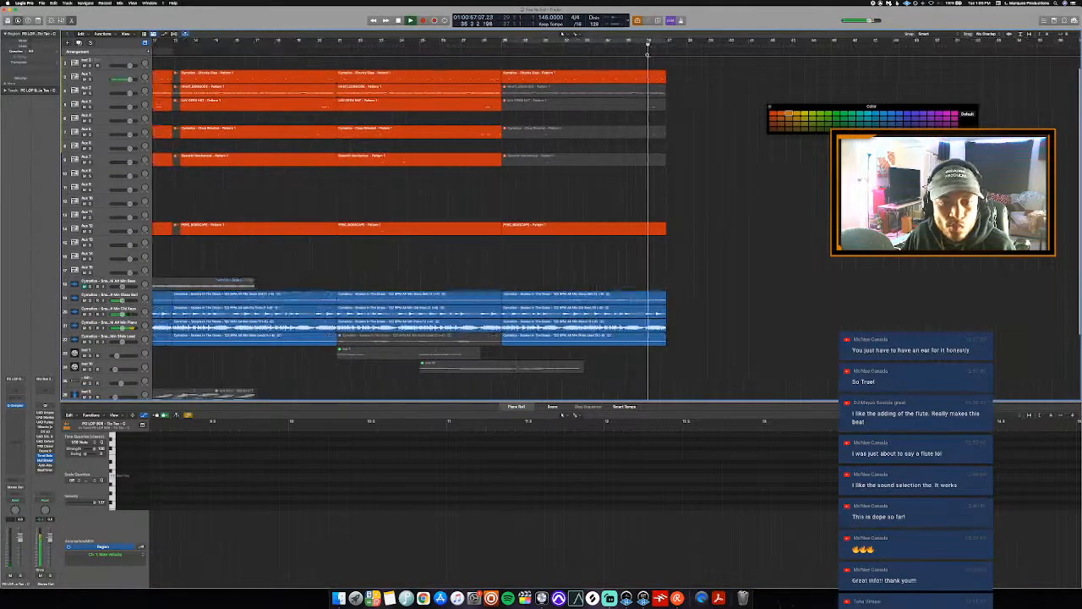
pyautogui.scroll(1, 648, 55)
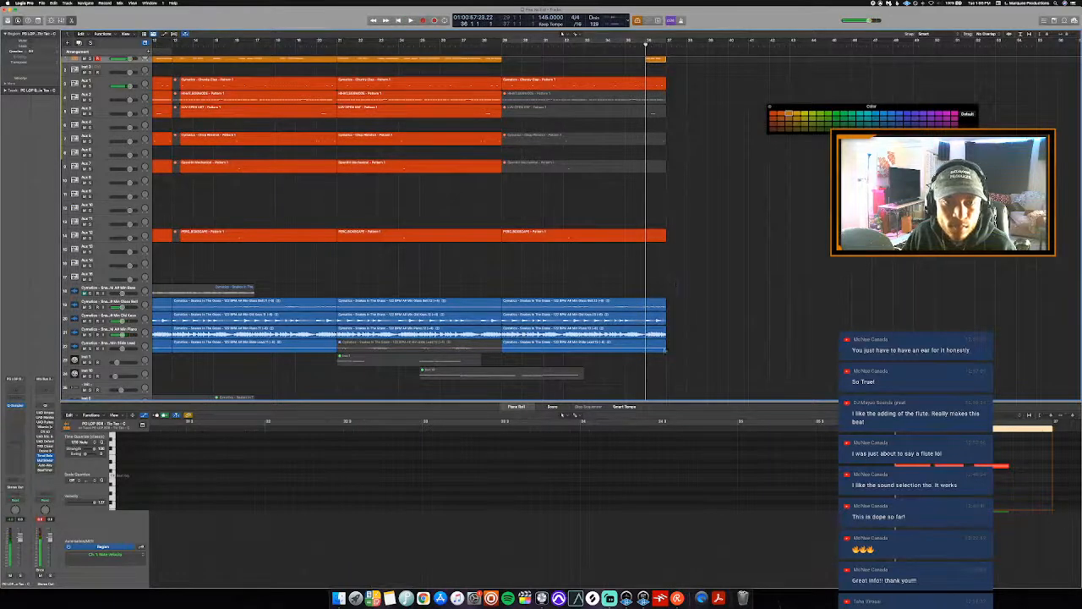
pyautogui.moveTo(677, 282); pyautogui.dragTo(660, 377)
pyautogui.keyDown('super'); pyautogui.click(646, 306); pyautogui.keyUp('super')
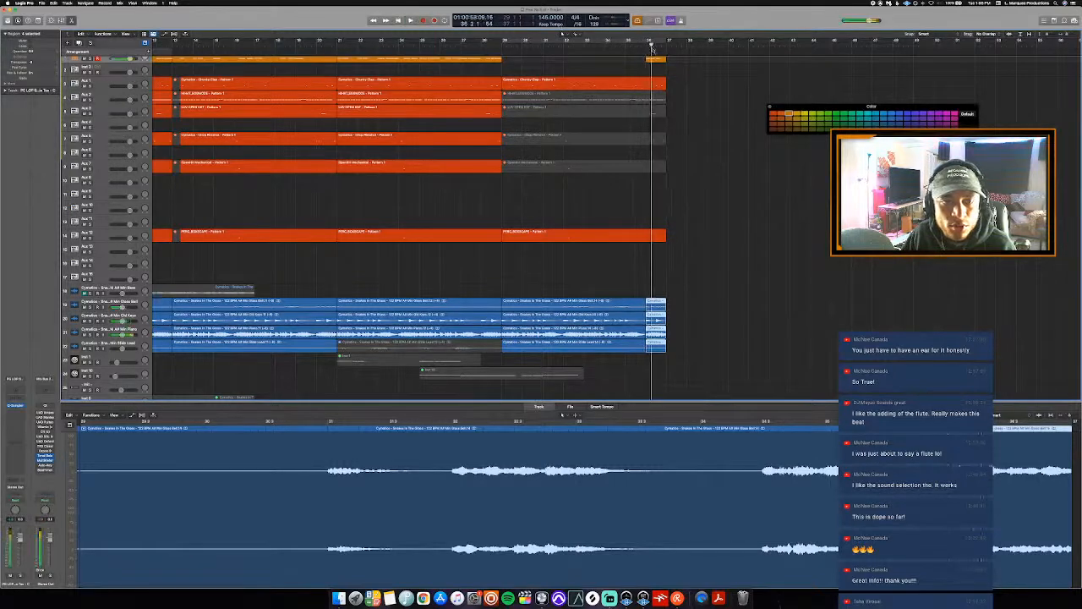
pyautogui.click(651, 42)
pyautogui.click(655, 43)
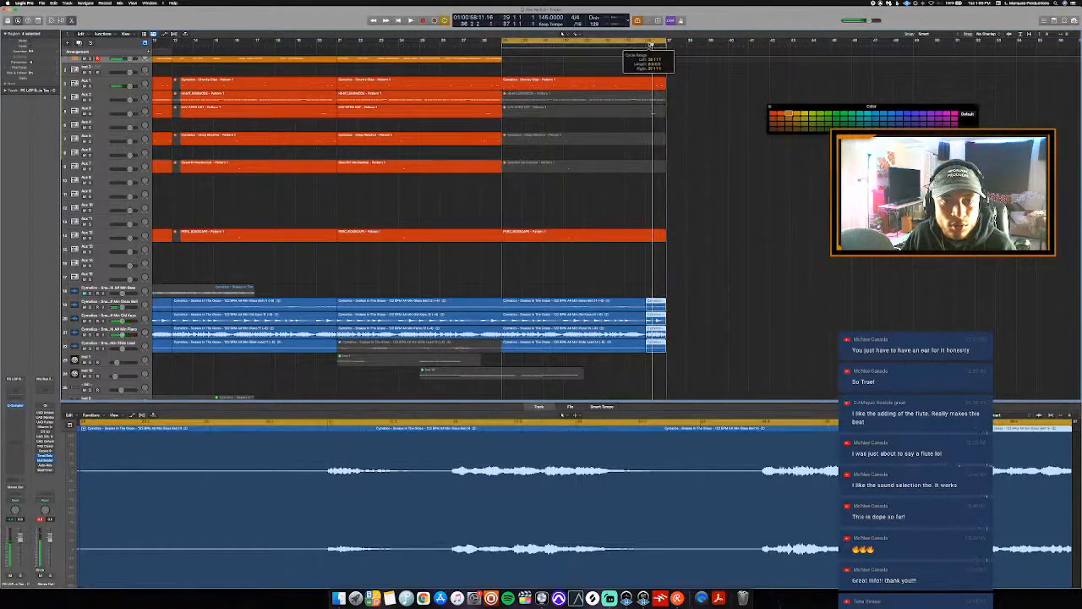
pyautogui.click(670, 57)
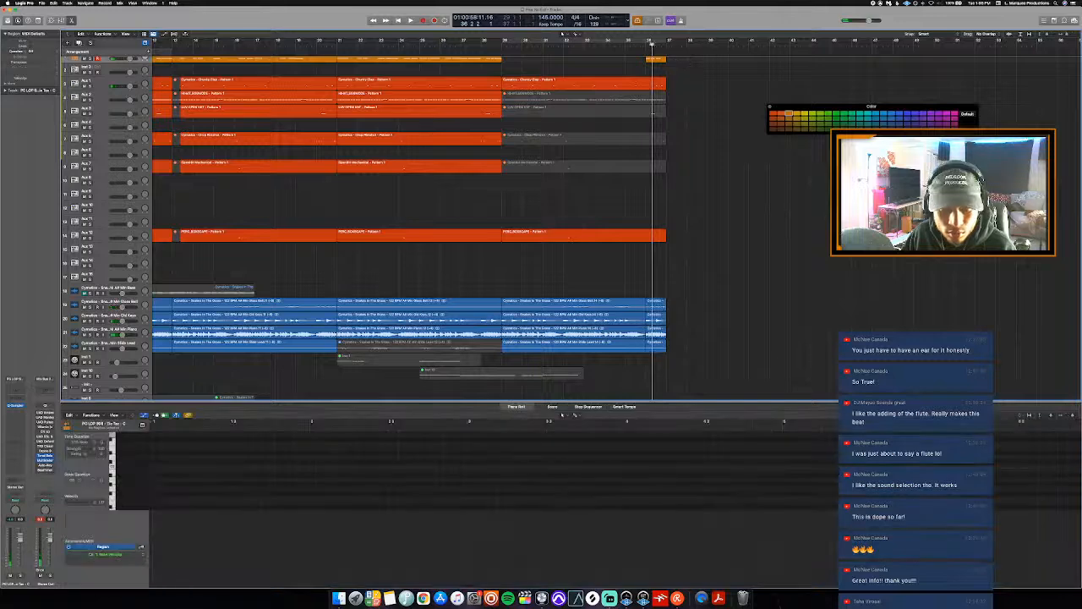
# - Cut a short slice inside bar 36 on the four melody tracks and play the result
pyautogui.click(650, 303)
pyautogui.moveTo(652, 302); pyautogui.dragTo(656, 346)
pyautogui.click(654, 332)
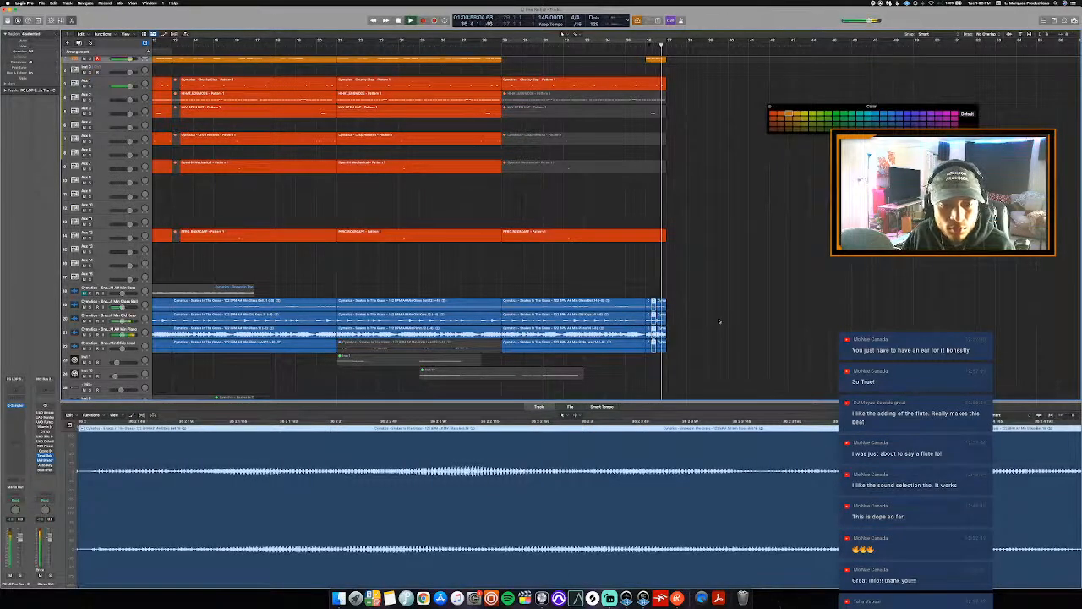
pyautogui.scroll(2, 726, 262)
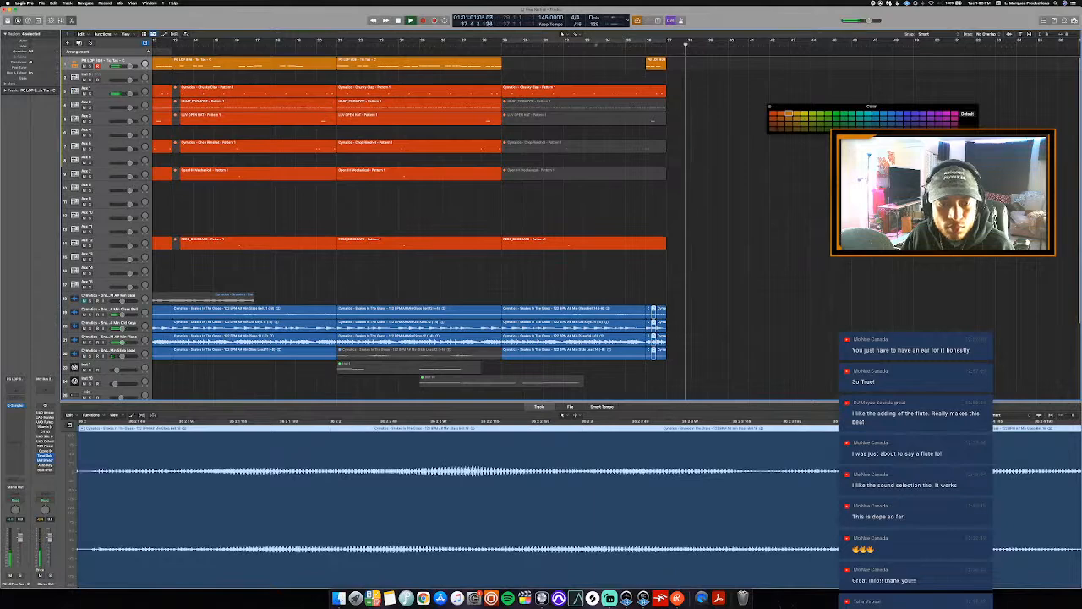
# - Mute the last two notes of the Chunky Clap region that starts at bar 29
pyautogui.click(603, 46)
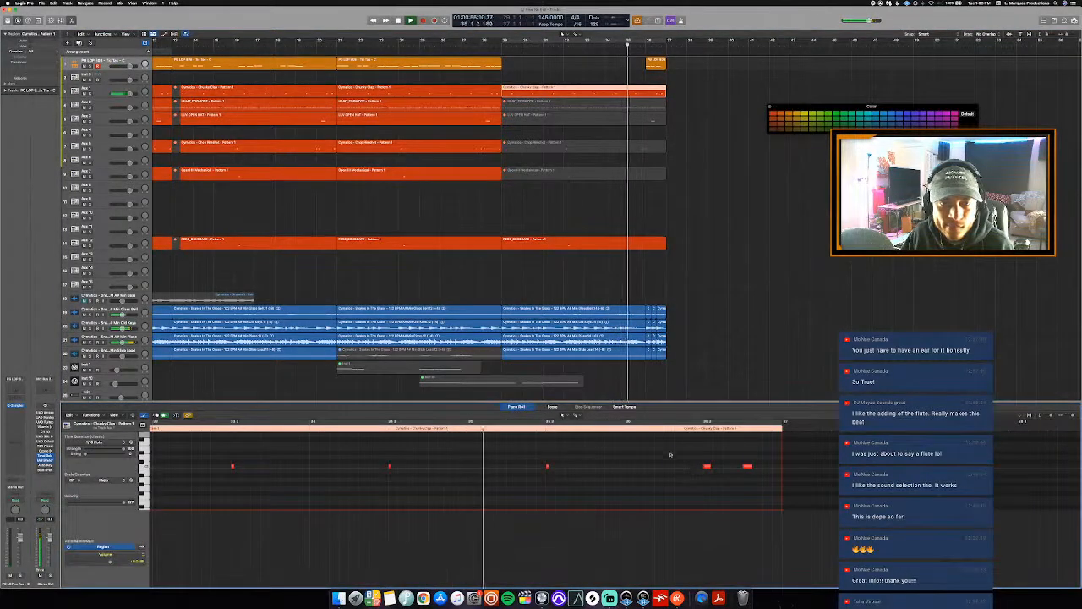
pyautogui.moveTo(671, 454); pyautogui.dragTo(764, 478)
pyautogui.hotkey('ctrl', 'm')
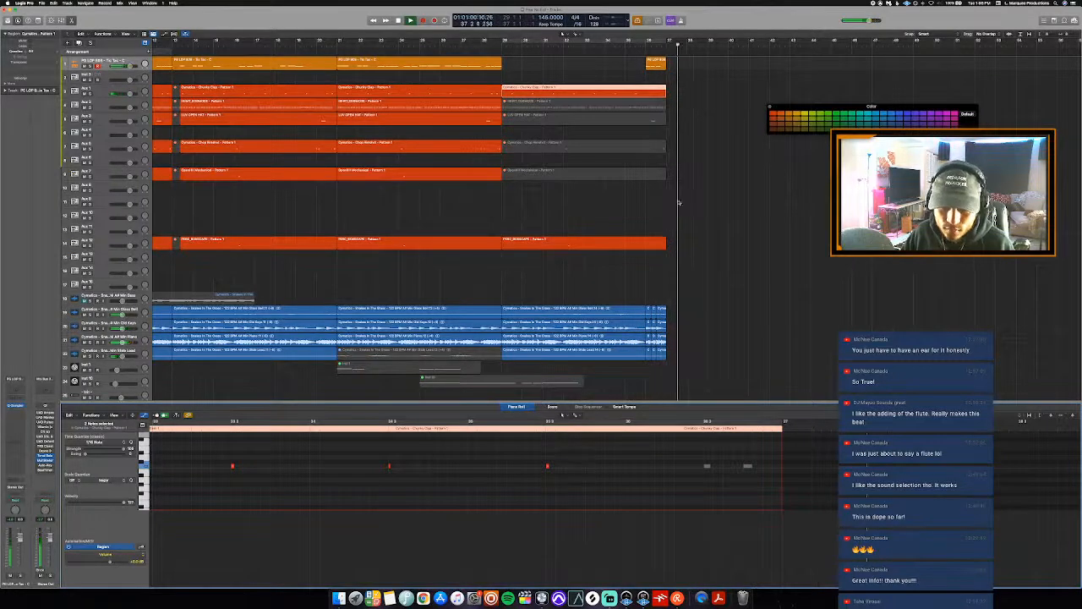
# - Replay the lead-in to bar 36 and mute the last note of the 808 region there
pyautogui.press('space')
pyautogui.click(636, 44)
pyautogui.click(664, 68)
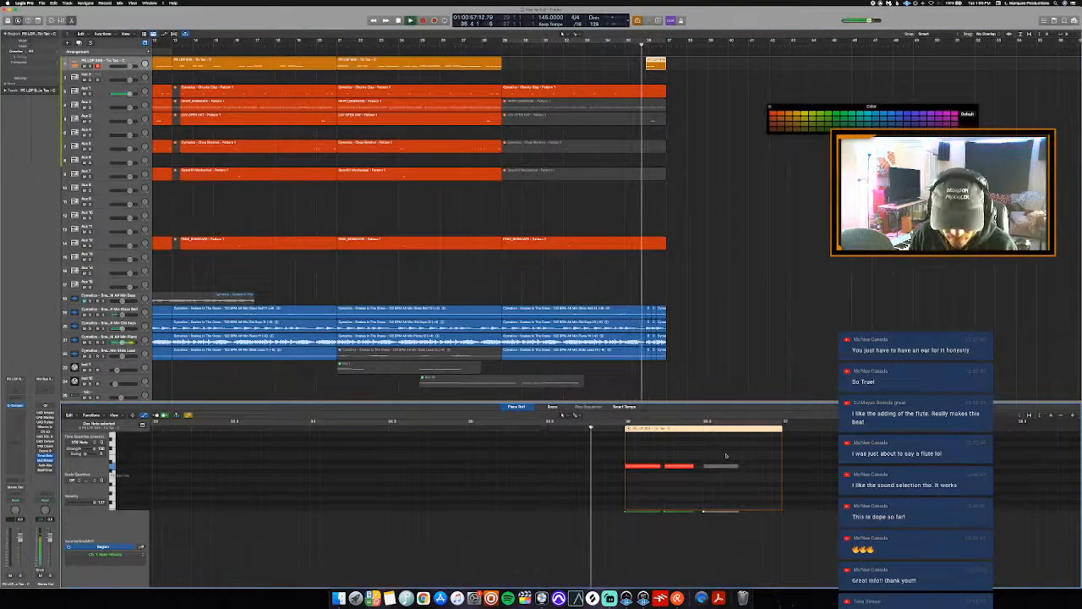
pyautogui.press('p')
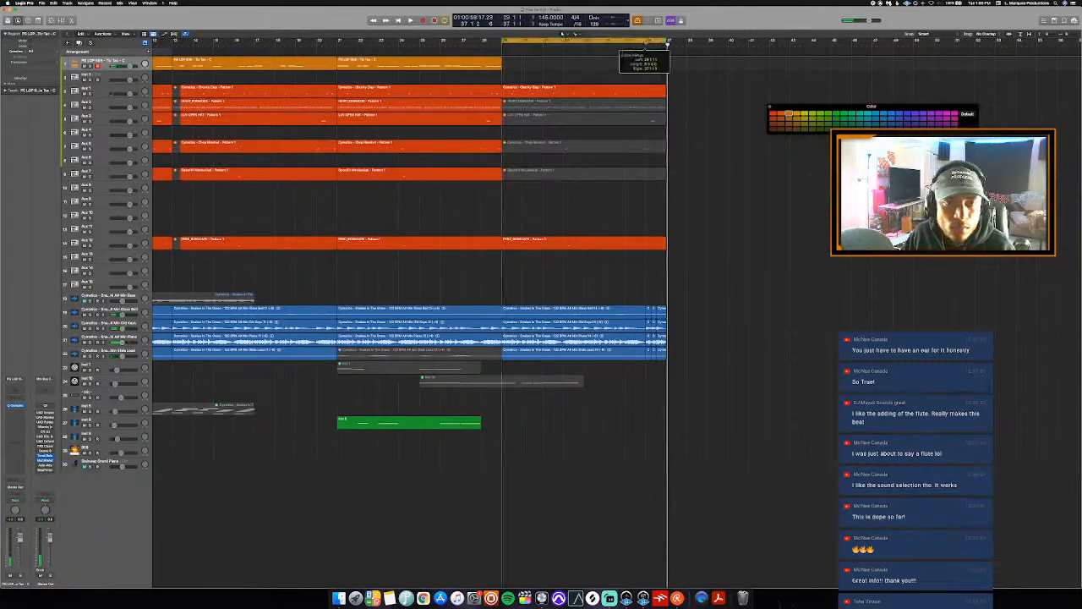
# - Set the playback cycle to bar 36 through 37 and open the muted open hat region's notes while it plays
pyautogui.click(647, 122)
pyautogui.press('p')
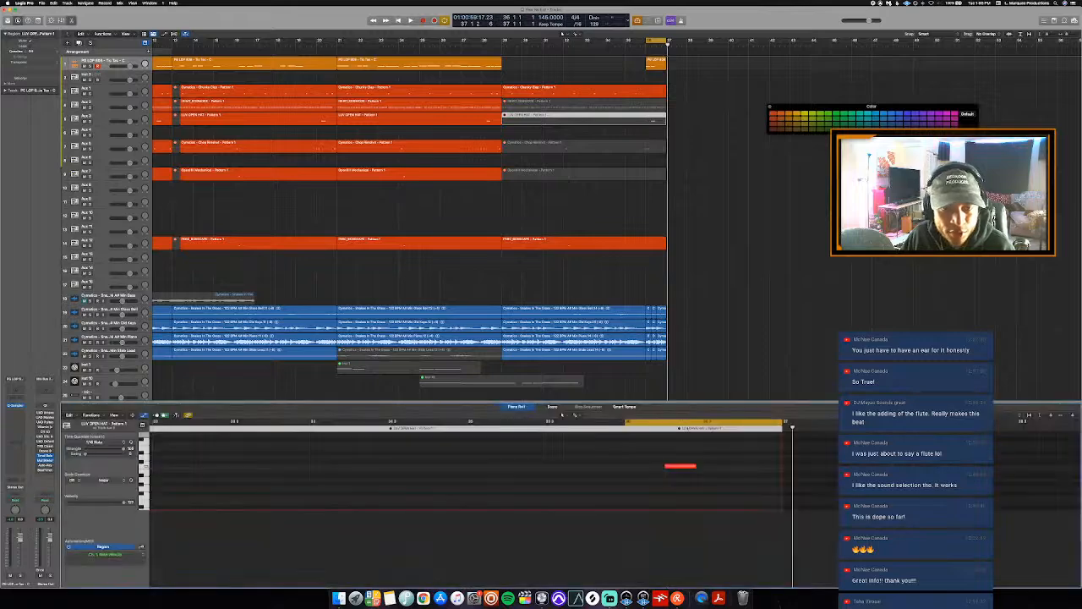
pyautogui.press('space')
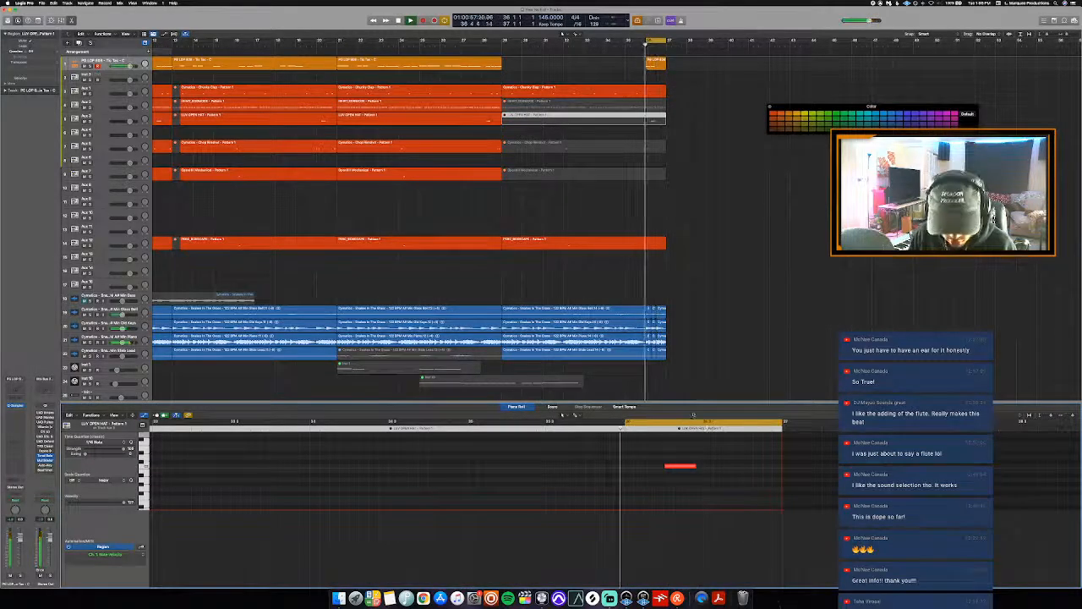
pyautogui.press('space')
# - Unmute the open hat region from bar 29 and play it within the bar 36 cycle
pyautogui.click(748, 299)
pyautogui.click(661, 118)
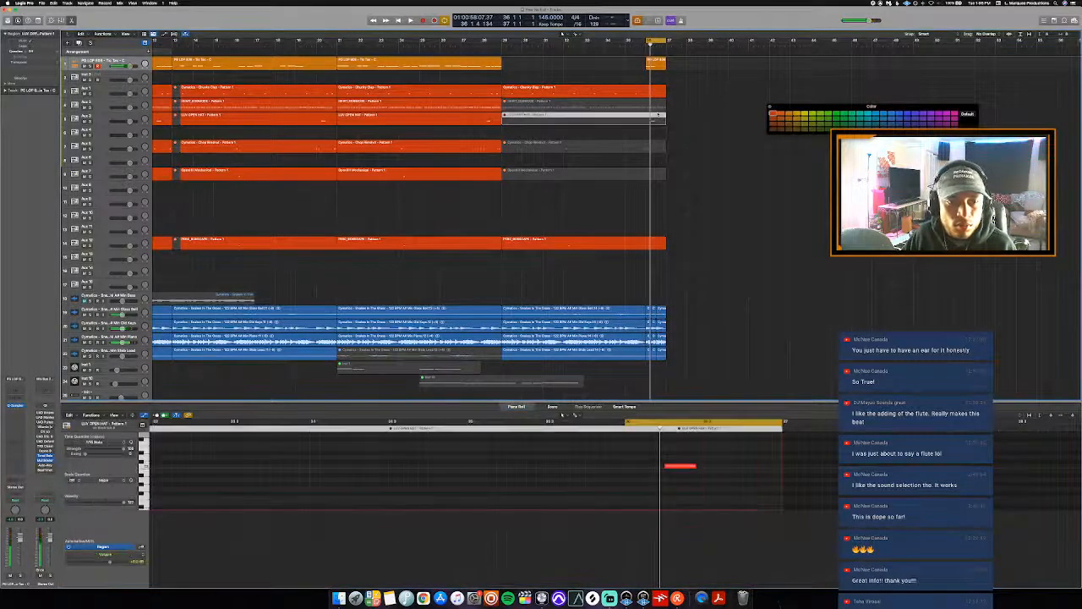
pyautogui.press('space')
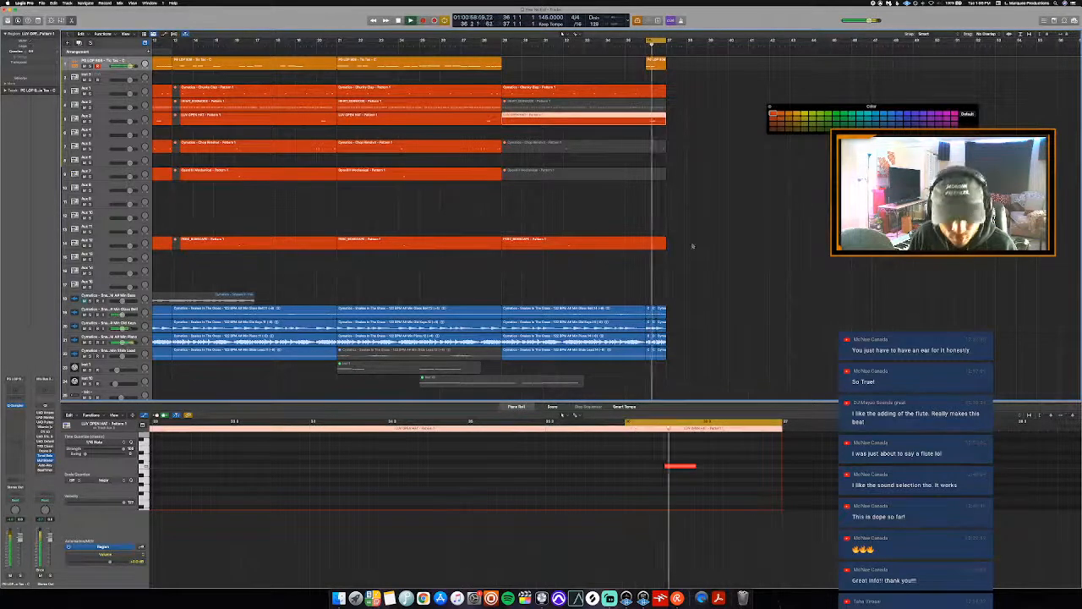
pyautogui.press('space')
# - Add an open hat note at the start of bar 36, lengthen the existing note to the bar's middle, and play them
pyautogui.moveTo(626, 466); pyautogui.dragTo(676, 471)
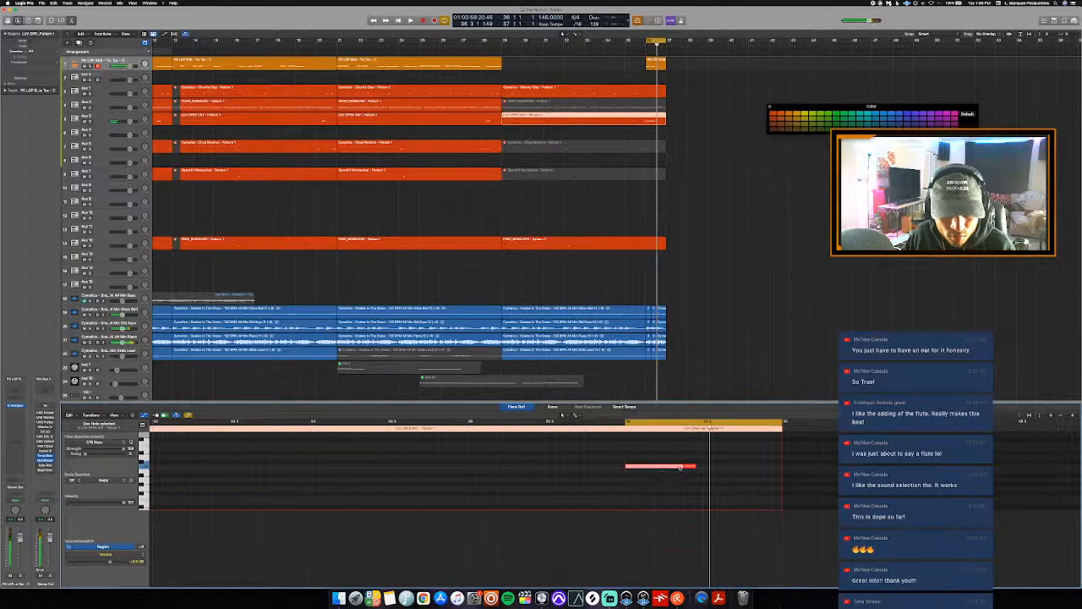
pyautogui.moveTo(681, 467)
pyautogui.mouseDown()
pyautogui.moveTo(662, 475)
pyautogui.moveTo(701, 470)
pyautogui.mouseUp()
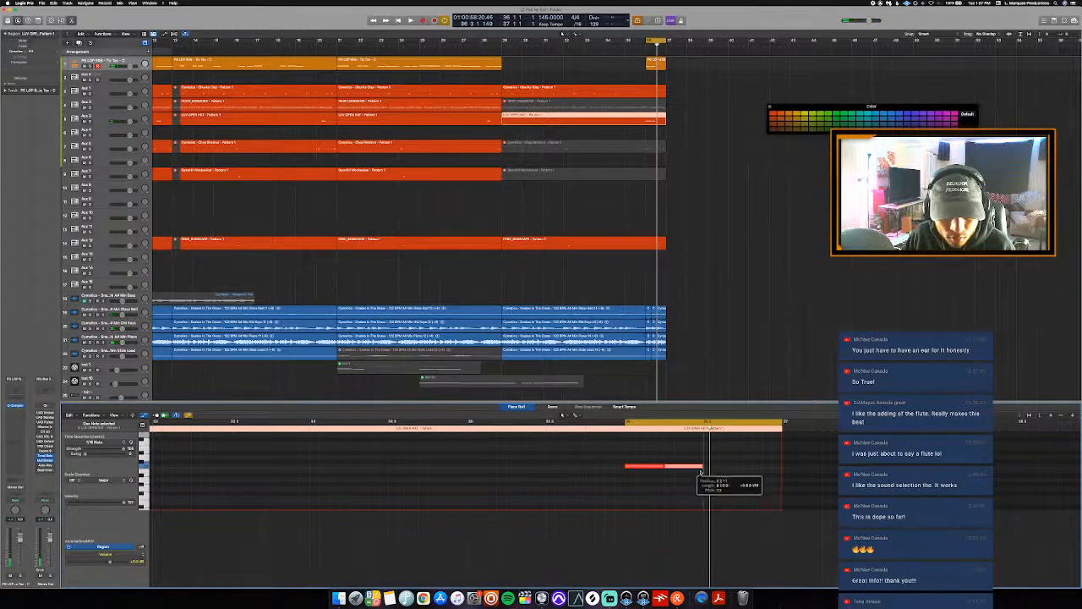
pyautogui.press('space')
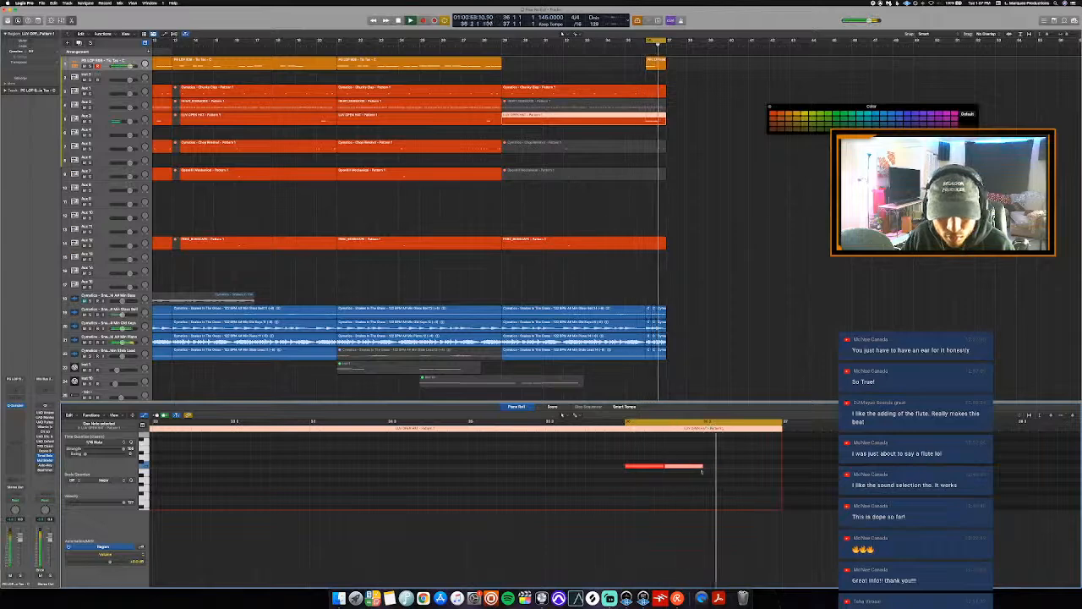
pyautogui.press('space')
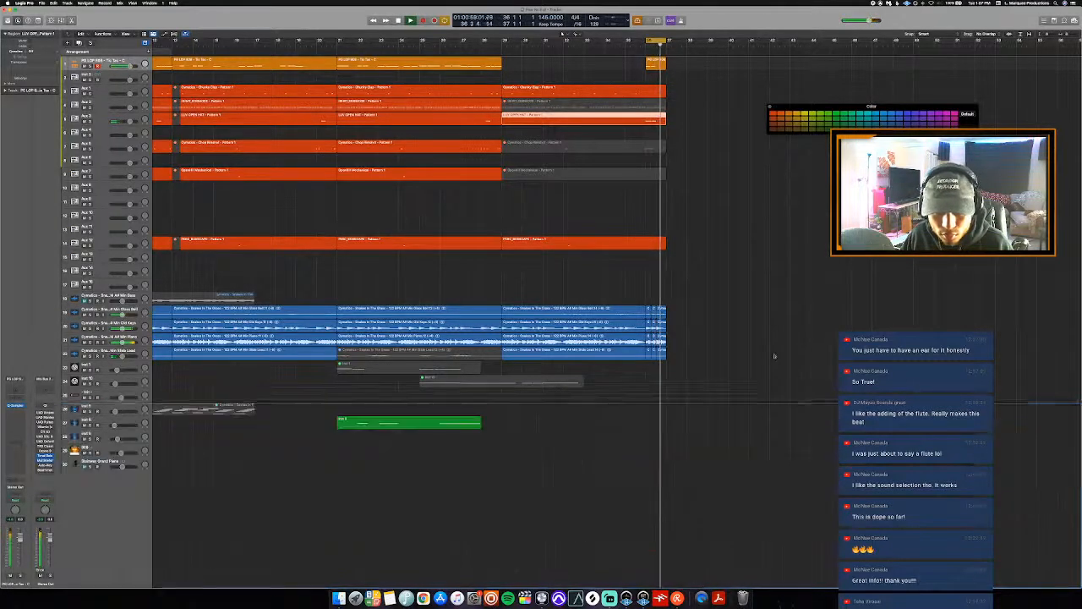
# - Close the note editor, turn off the cycle and play out past bar 37
pyautogui.press('p')
pyautogui.press('super+Left')
pyautogui.press('super+Left')
pyautogui.press('super+Left')
pyautogui.press('super+Left')
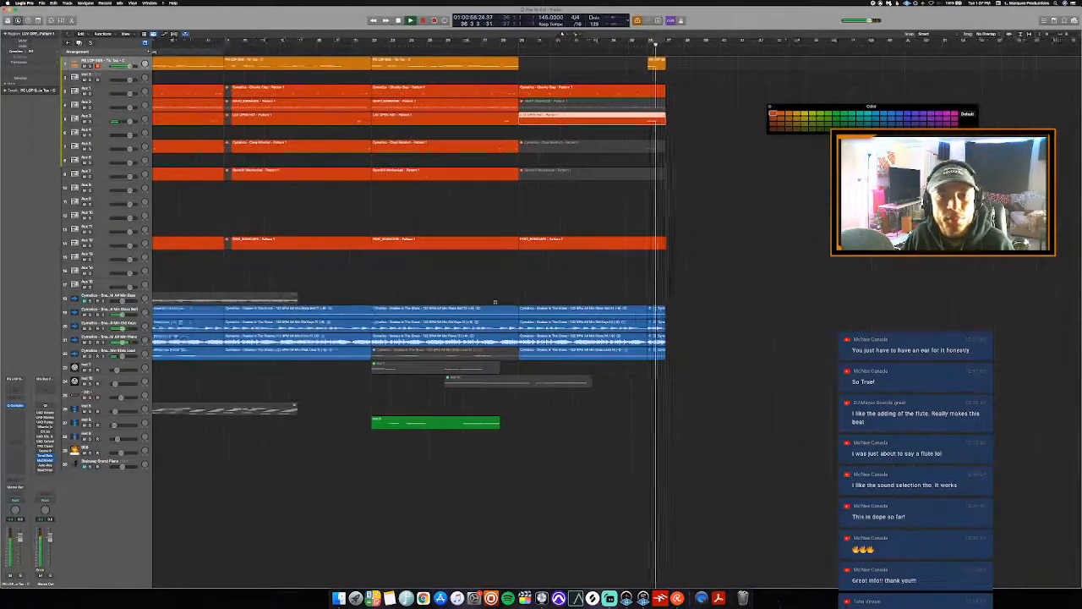
pyautogui.press('space')
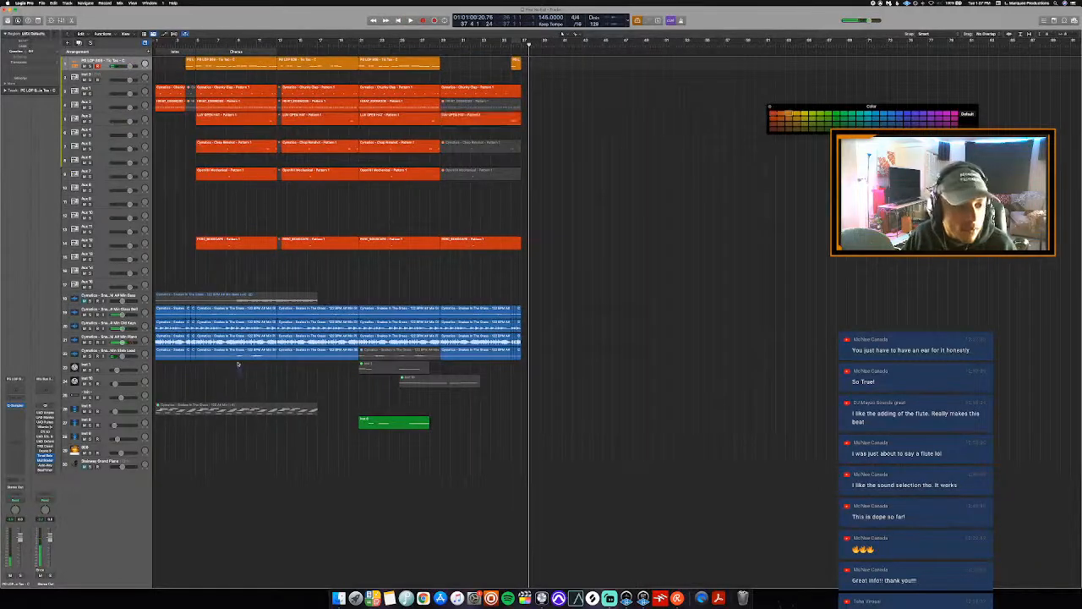
# - Try to paste the chorus regions from bars 5 to 13 at bar 37
pyautogui.moveTo(237, 364); pyautogui.dragTo(234, 52)
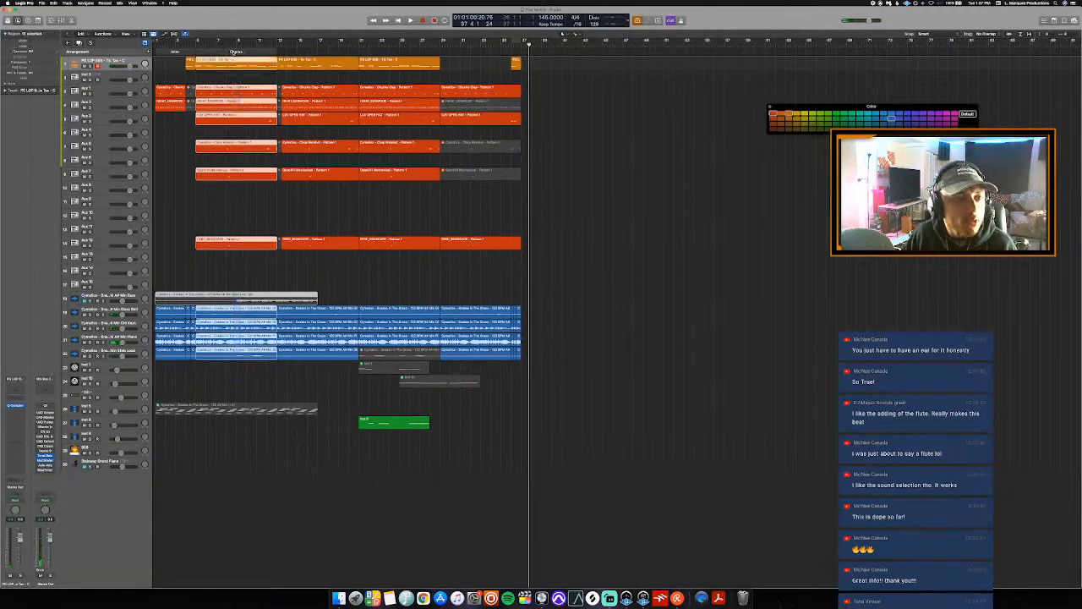
pyautogui.click(521, 45)
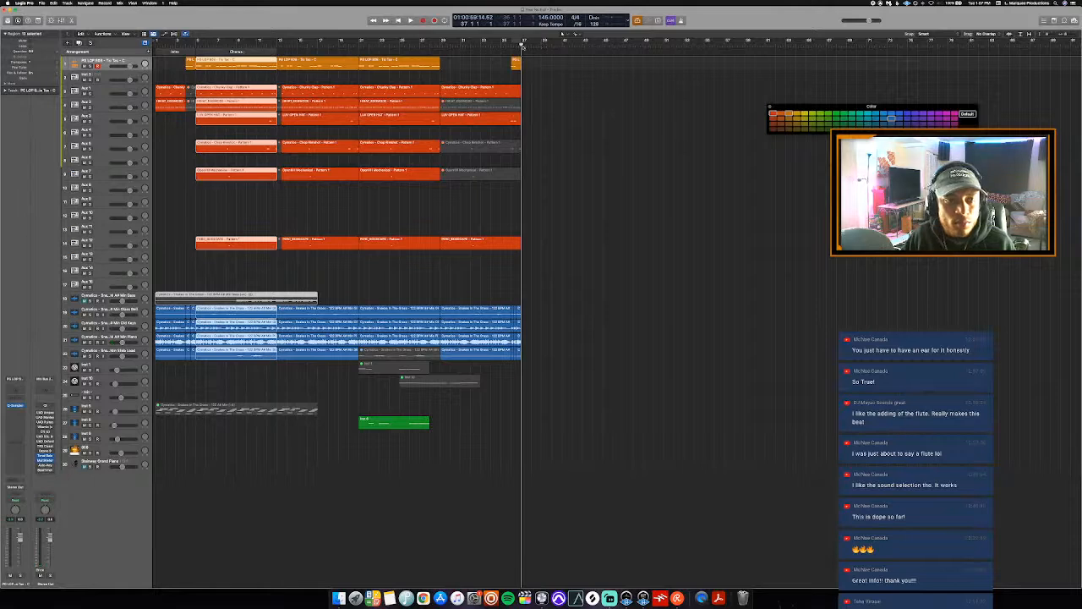
pyautogui.press('super+v')
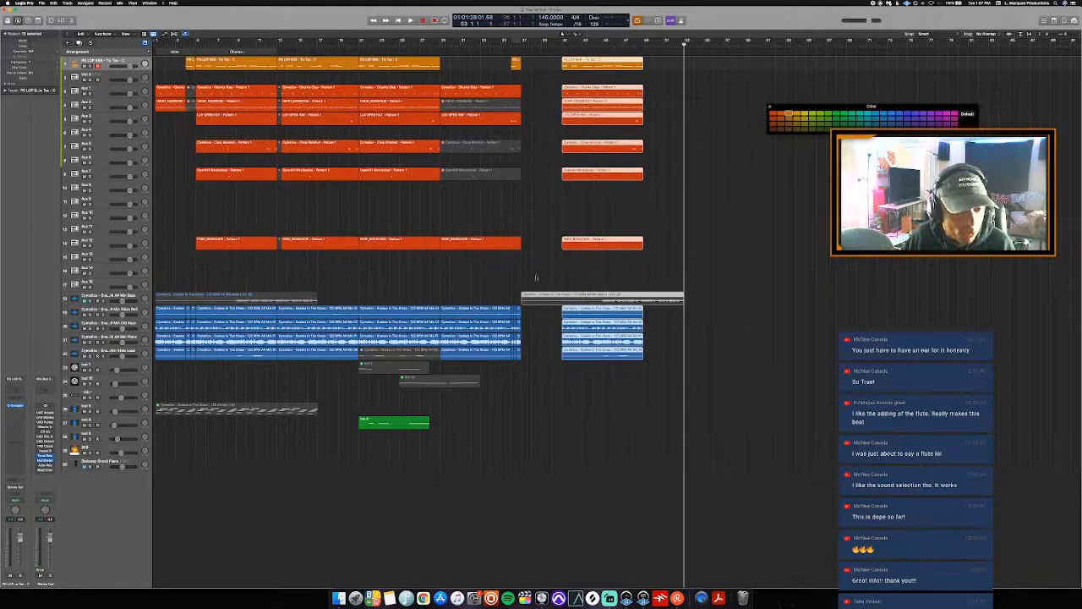
pyautogui.press('super+z')
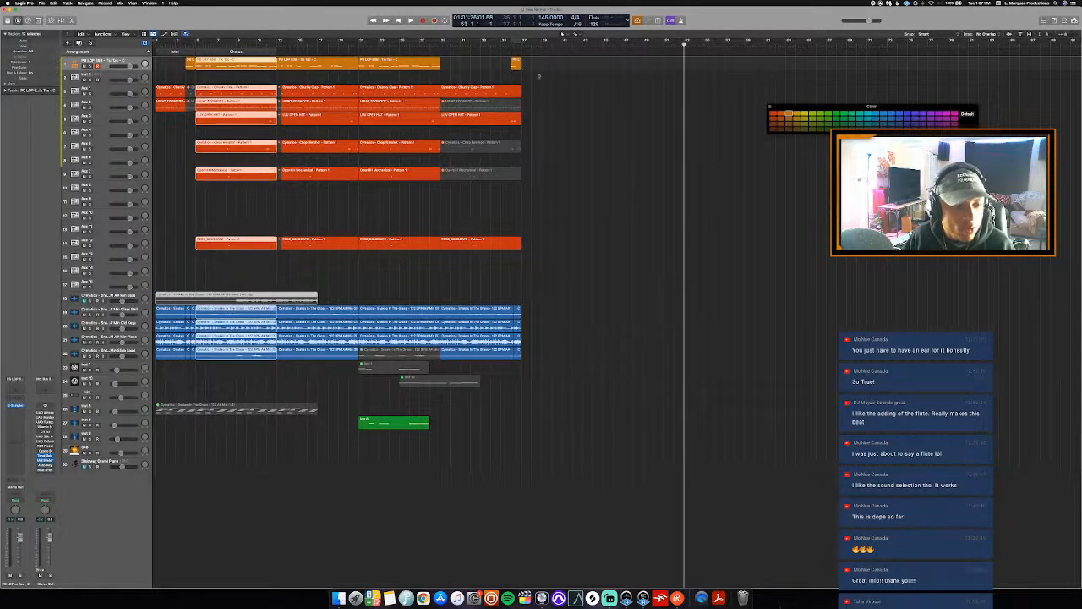
# - Drop the muted bass region from the chorus selection and try the paste at bar 37 again
pyautogui.keyDown('shift'); pyautogui.click(234, 296); pyautogui.keyUp('shift')
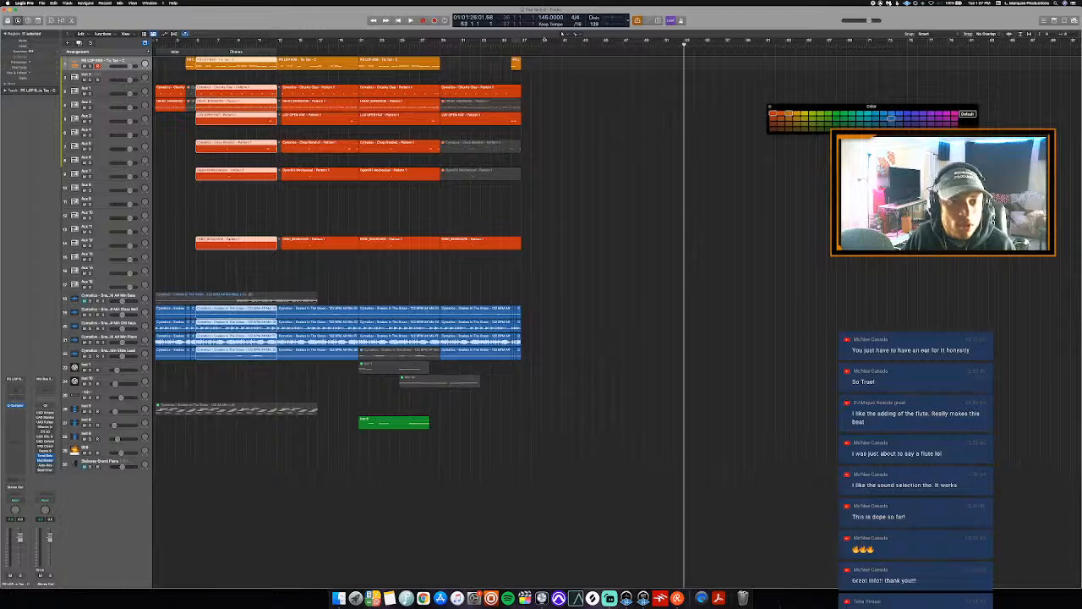
pyautogui.click(522, 46)
pyautogui.press('super+v')
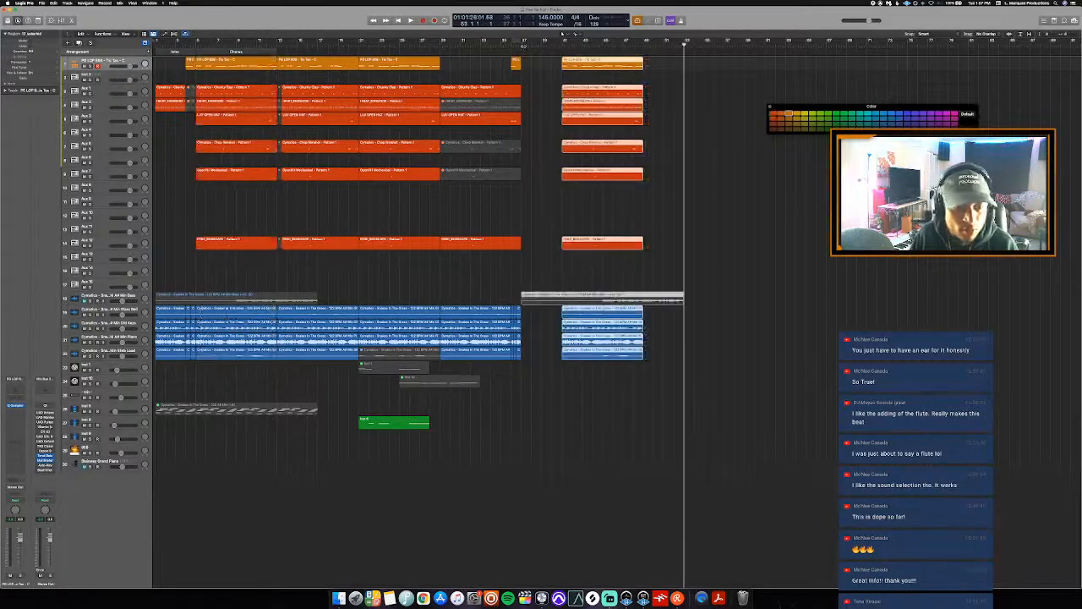
pyautogui.press('super+z')
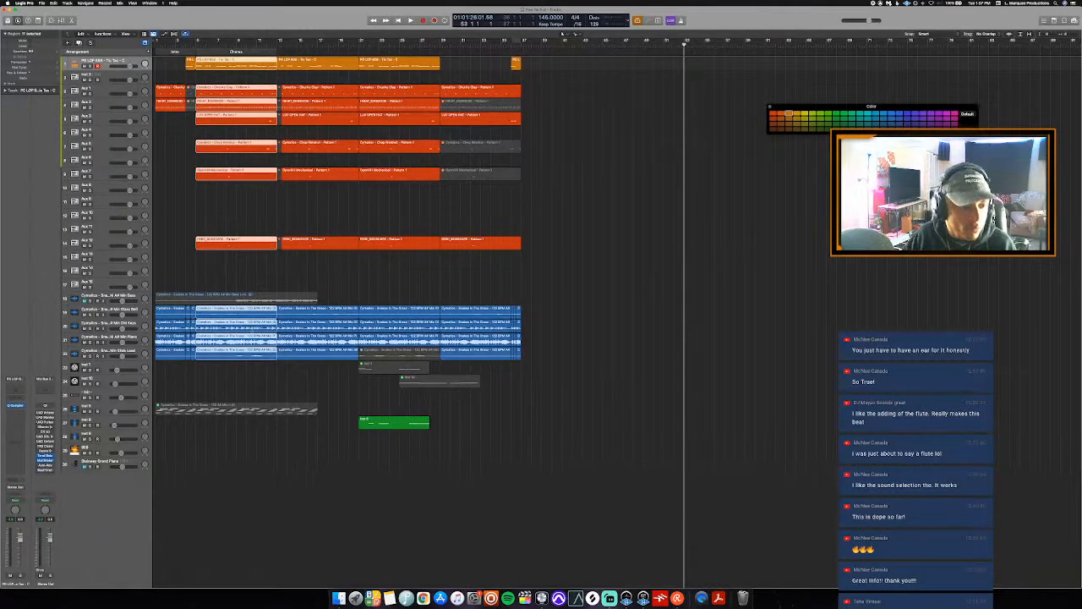
# - Paste the chorus regions from bars 5 to 13 at bar 37, leaving out the muted bass region, and play the transition from bar 35
pyautogui.click(237, 377)
pyautogui.moveTo(237, 378); pyautogui.dragTo(240, 59)
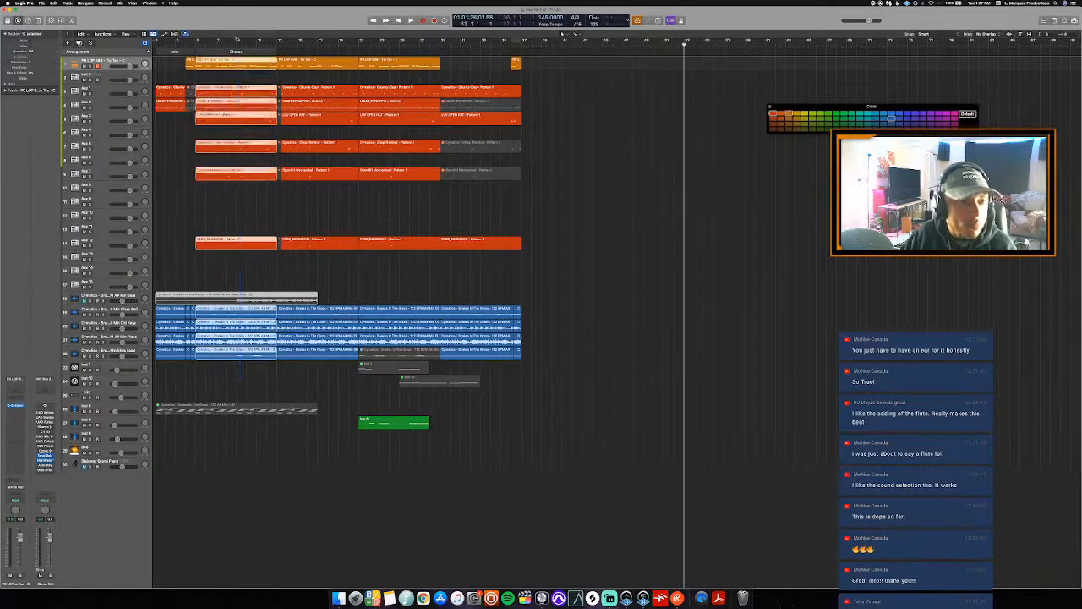
pyautogui.keyDown('shift'); pyautogui.click(260, 299); pyautogui.keyUp('shift')
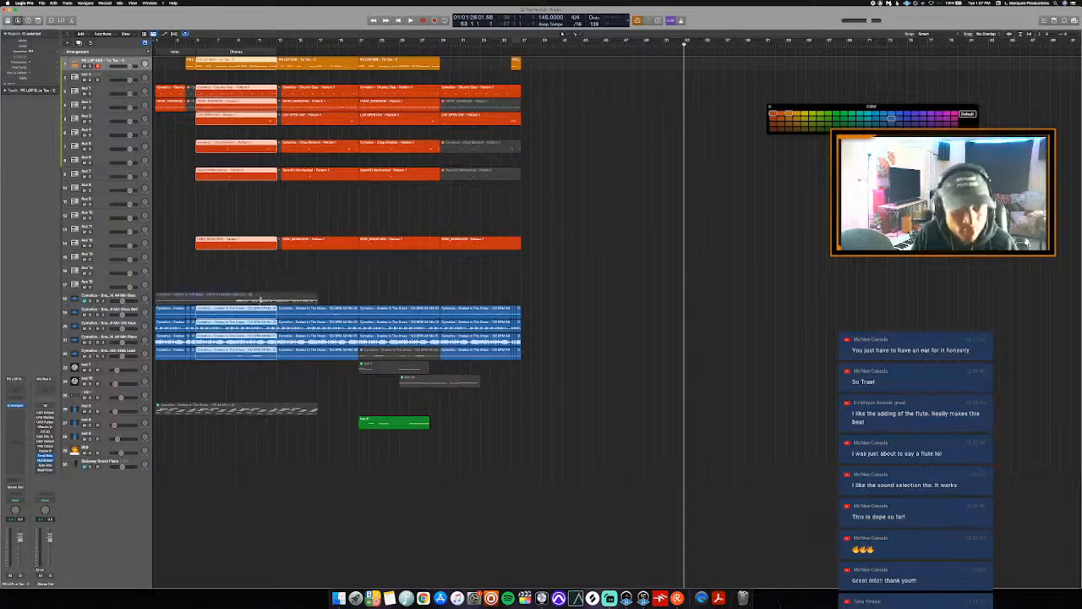
pyautogui.click(520, 46)
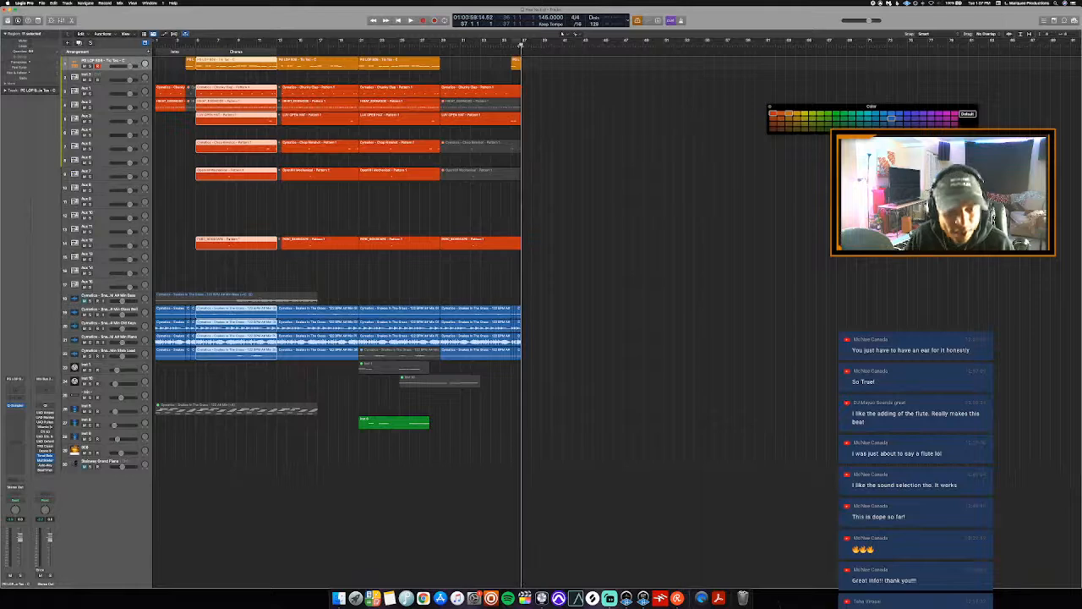
pyautogui.press('super+v')
pyautogui.click(502, 45)
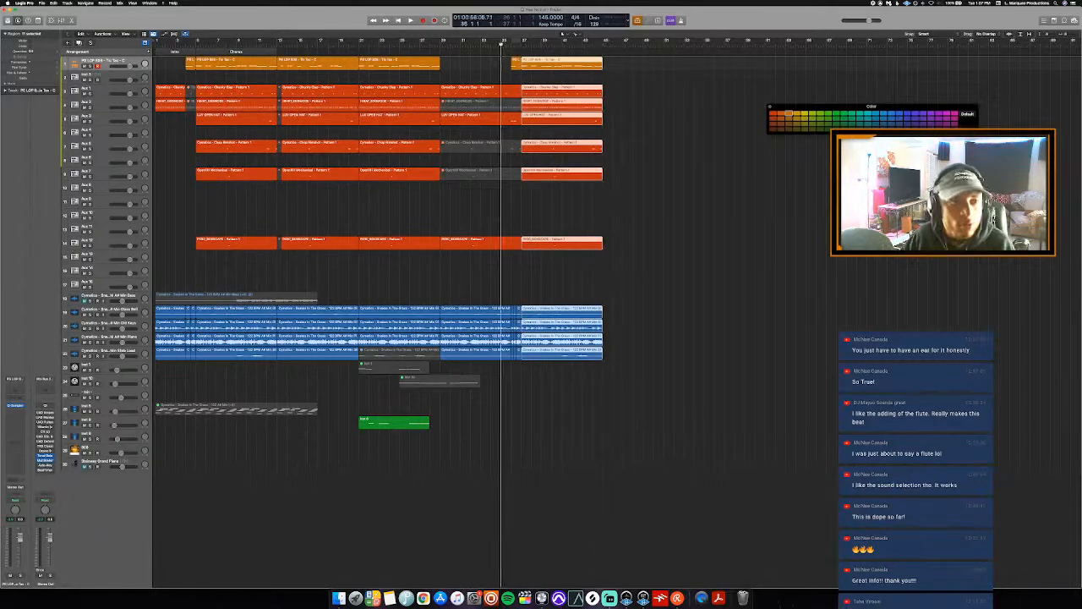
pyautogui.click(349, 223)
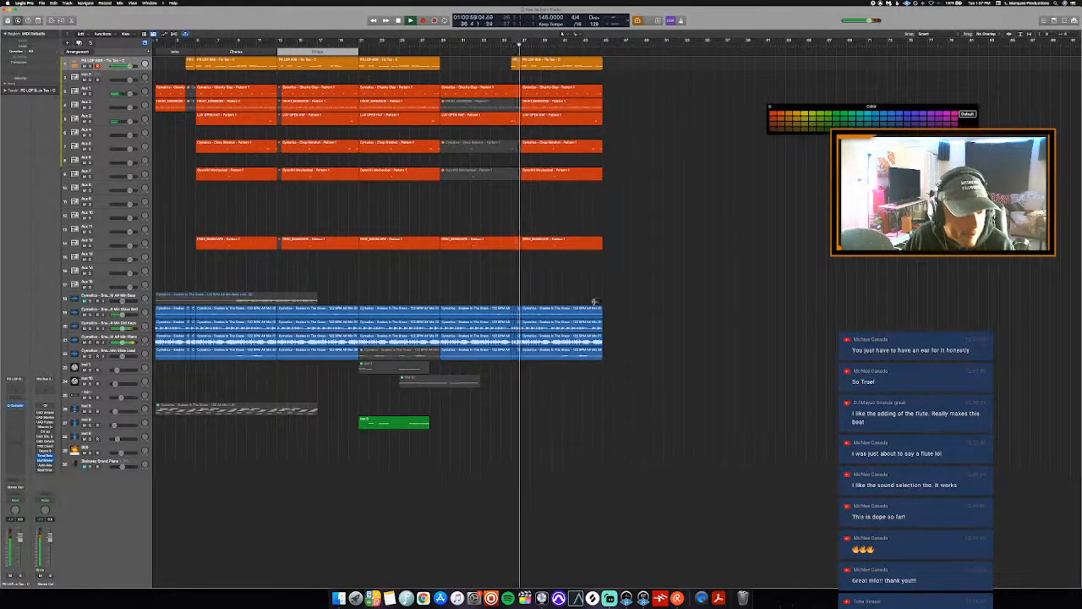
# - Move the long muted melody MIDI region from the song's start to bar 45 and unmute it
pyautogui.doubleClick(603, 45)
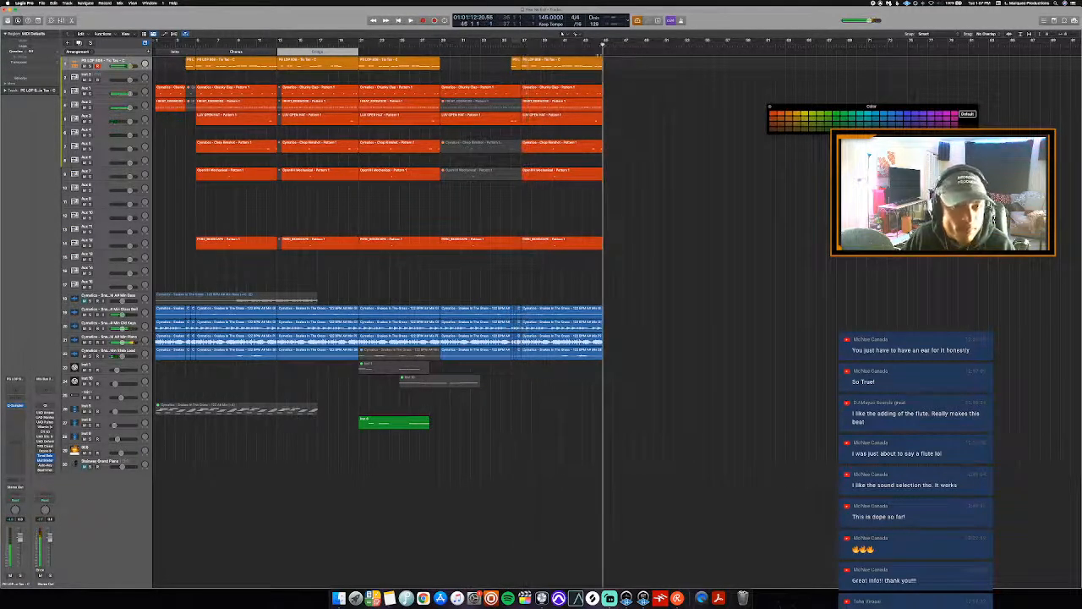
pyautogui.rightClick(195, 408)
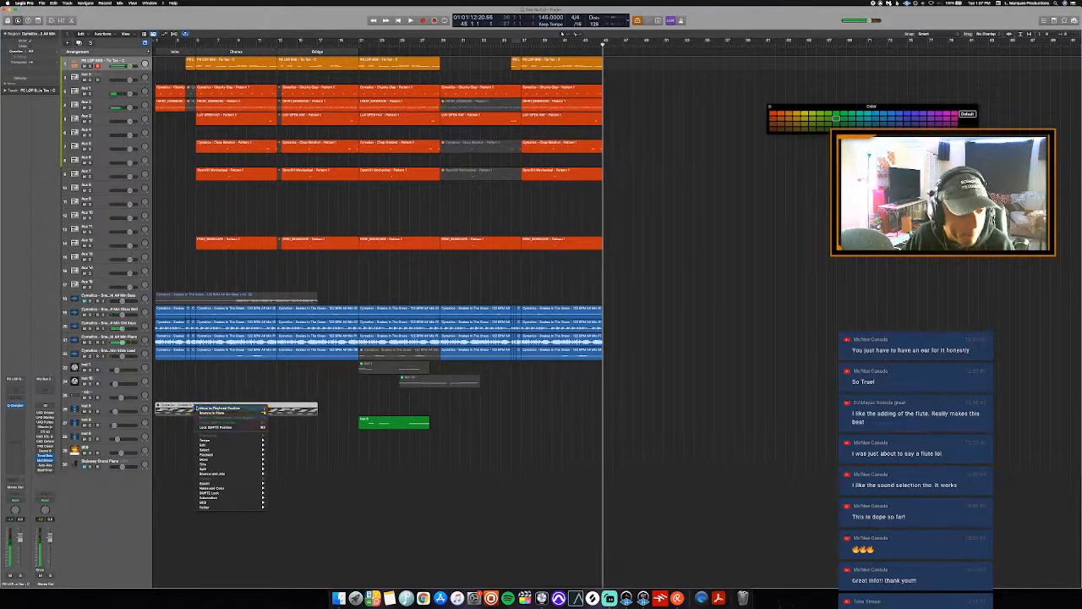
pyautogui.click(203, 408)
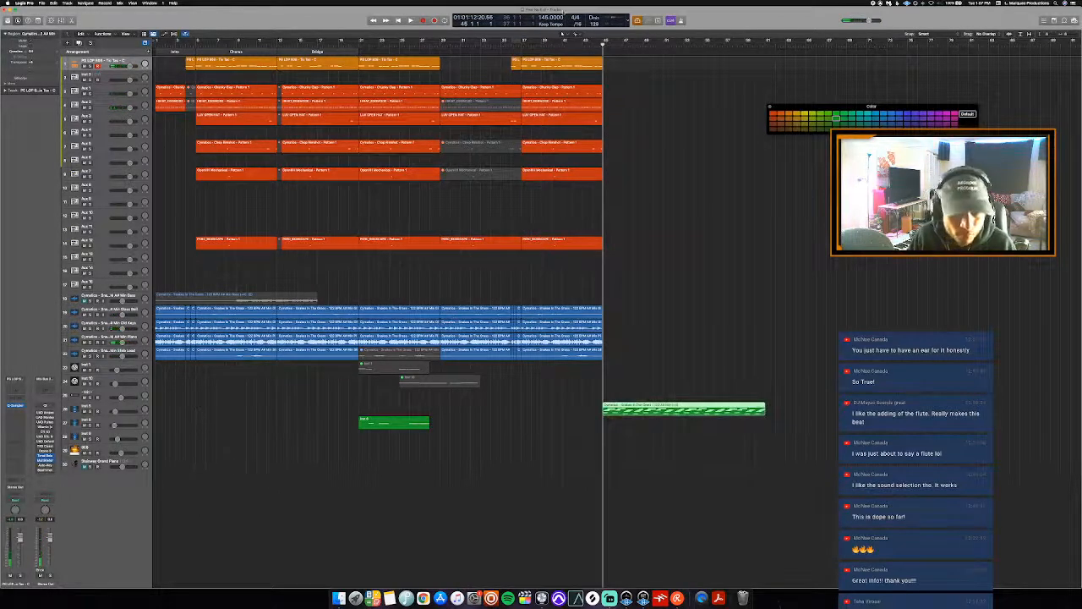
# - Move the muted Inst 1 region from bar 21 to bar 37, unmute it and play it with the chorus
pyautogui.click(523, 43)
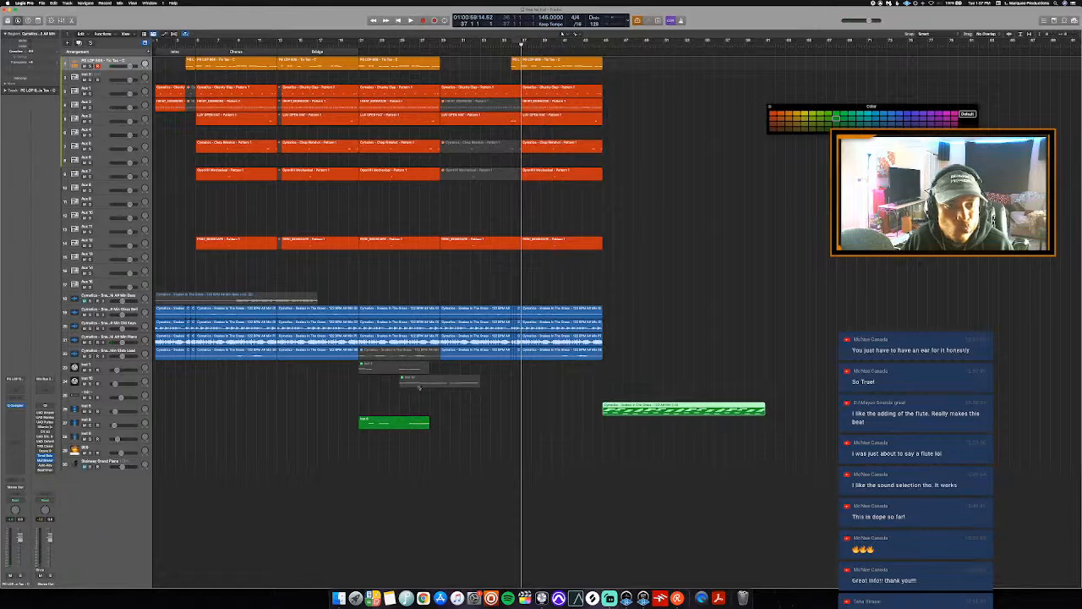
pyautogui.rightClick(376, 370)
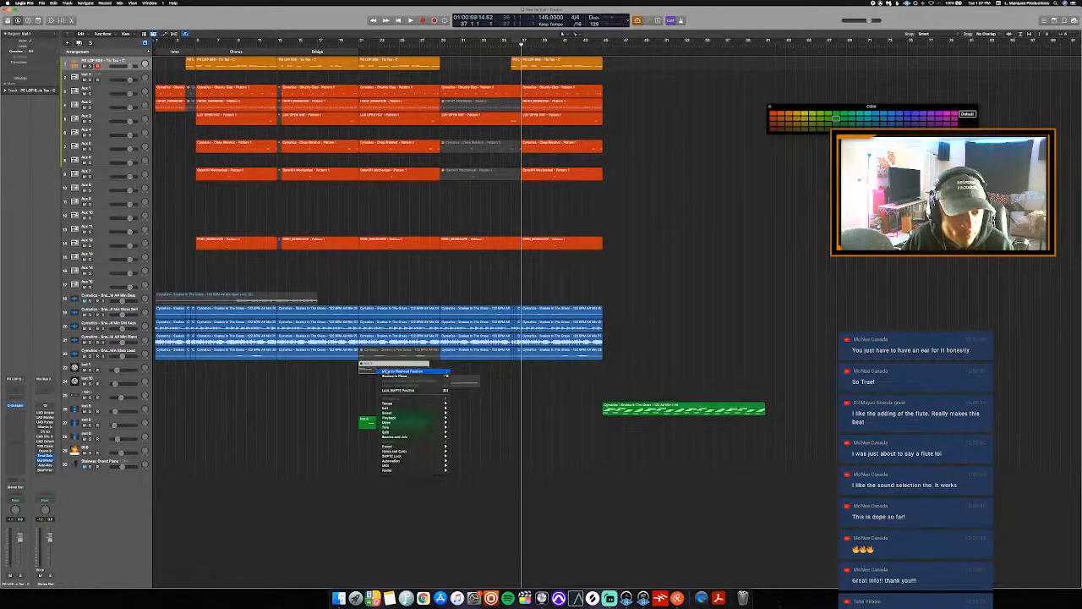
pyautogui.click(387, 371)
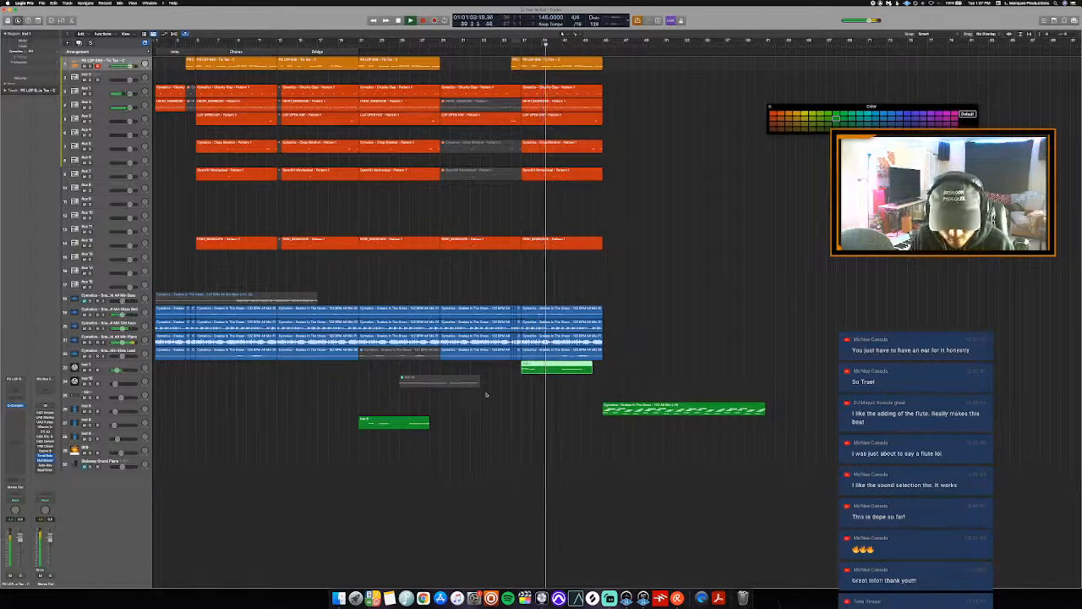
# - Repeat the Inst 1 region three times in a row and delete the first two regions of the resulting row
pyautogui.press('super+r')
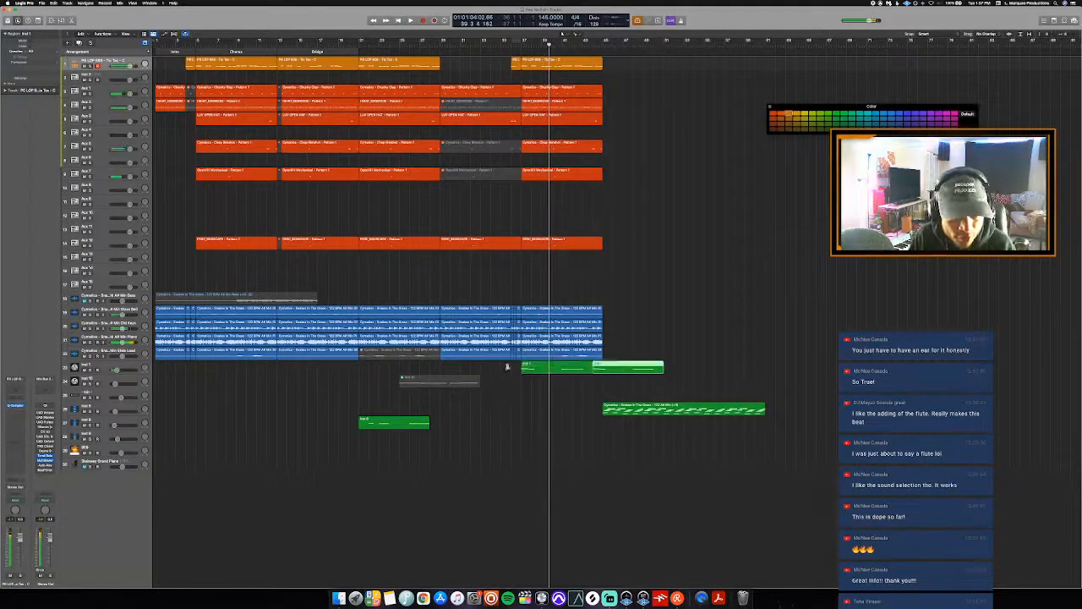
pyautogui.press('super+r')
pyautogui.press('super+r')
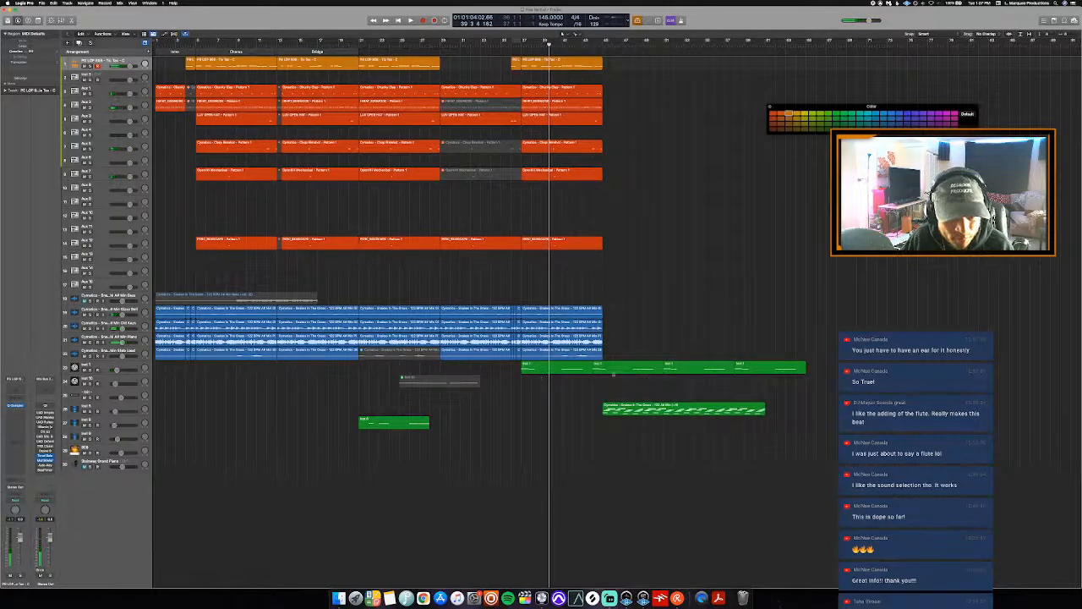
pyautogui.moveTo(601, 377); pyautogui.dragTo(543, 371)
pyautogui.press('Delete')
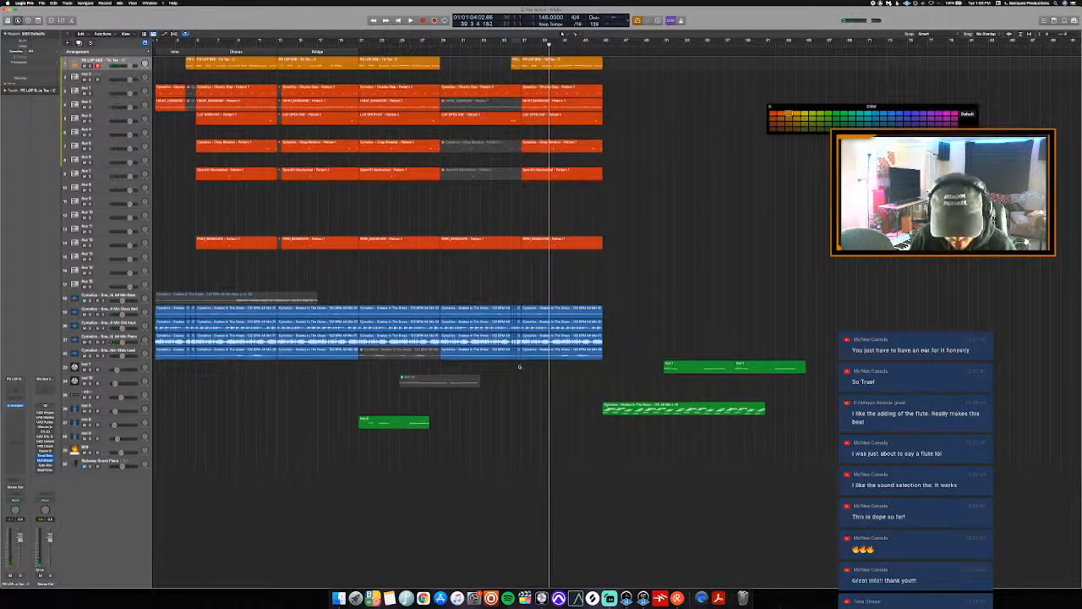
# - Move the muted Inst 10 region to bar 37, unmute it and play it with the chorus
pyautogui.click(523, 47)
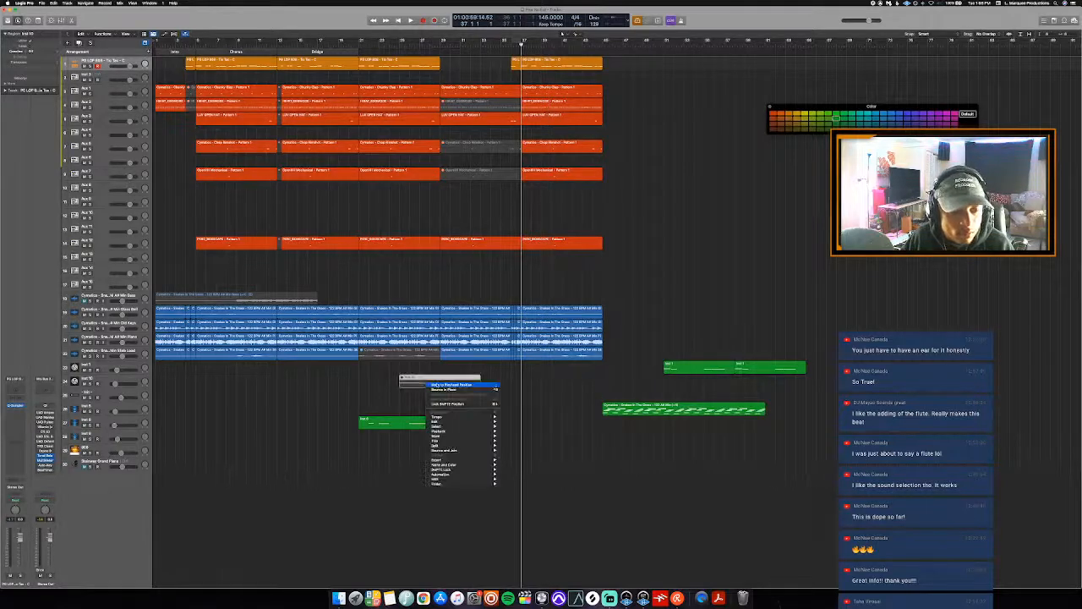
pyautogui.click(427, 382)
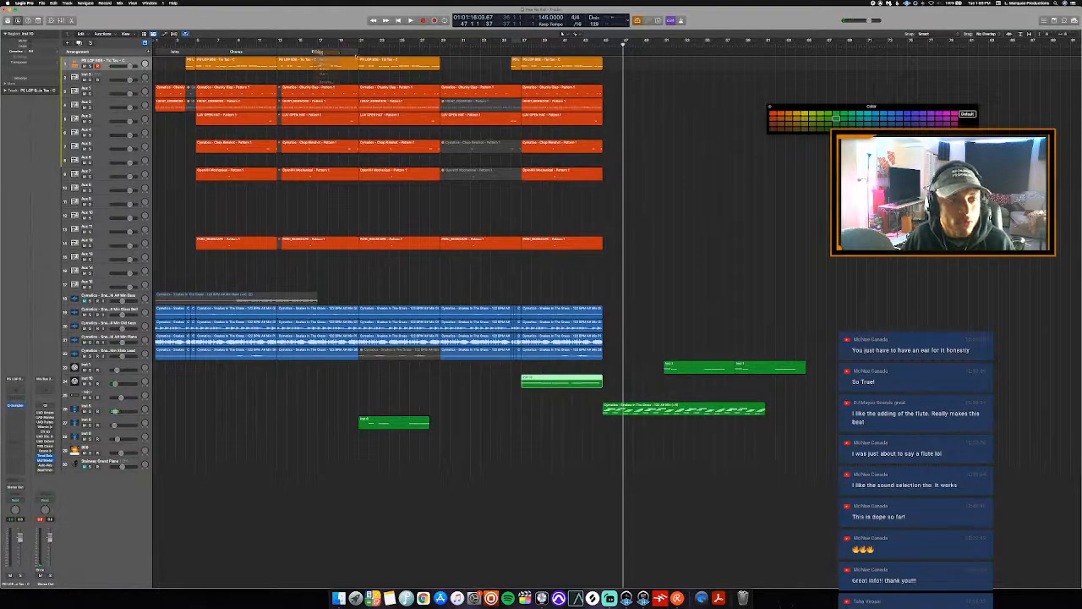
# - Change the Bridge arrangement marker to Verse, extend it to bar 37, and add Chorus and Verse markers up to bar 53
pyautogui.moveTo(356, 53); pyautogui.dragTo(521, 81)
pyautogui.click(150, 52)
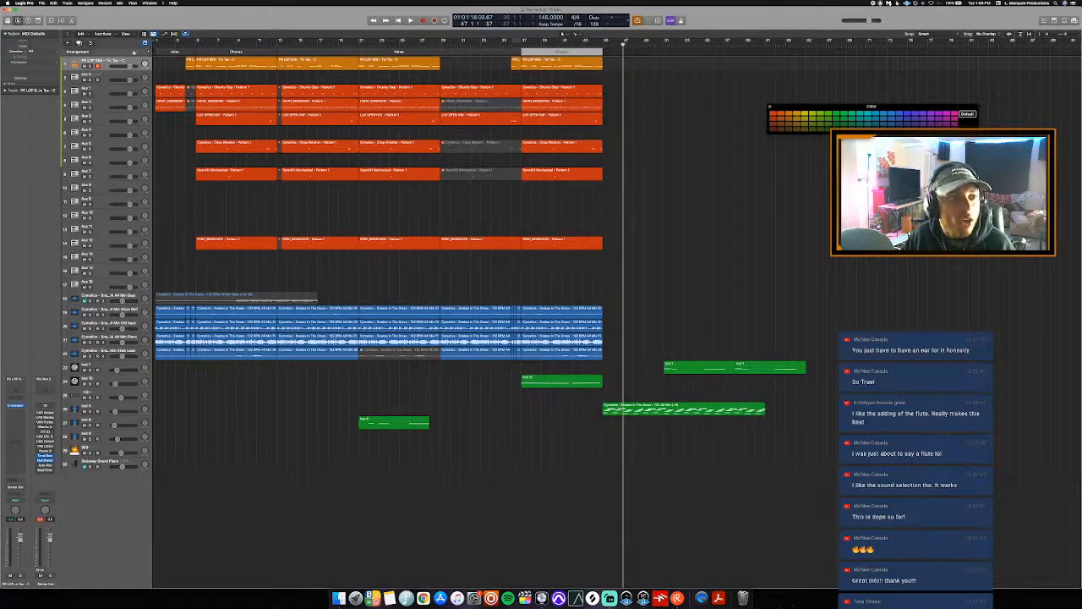
pyautogui.click(150, 51)
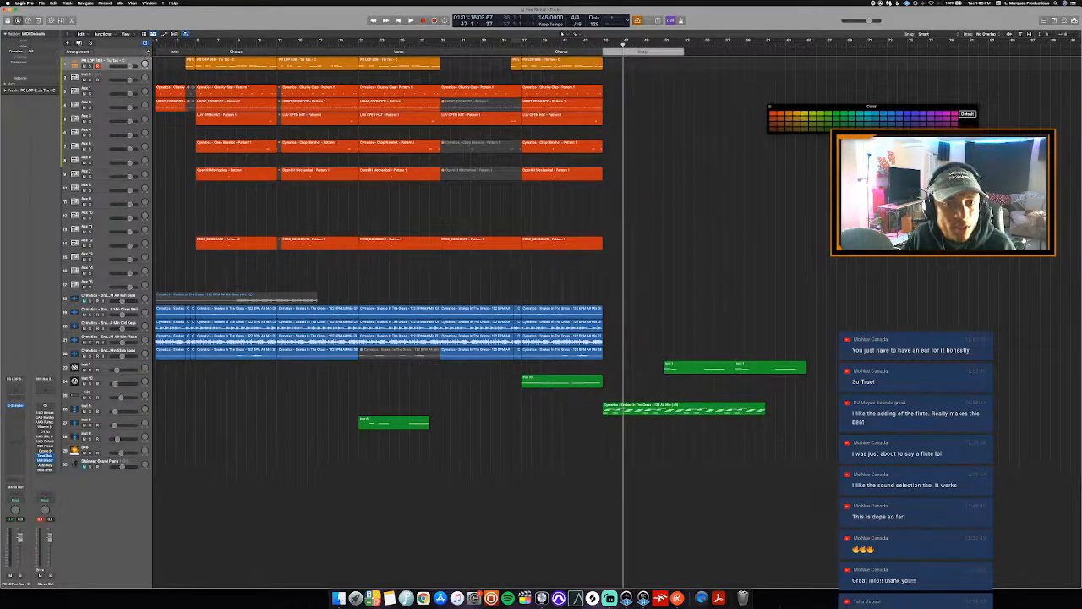
# - Try to paste a copy of the blue loop regions from bars 29 to 45 at bar 57
pyautogui.click(603, 45)
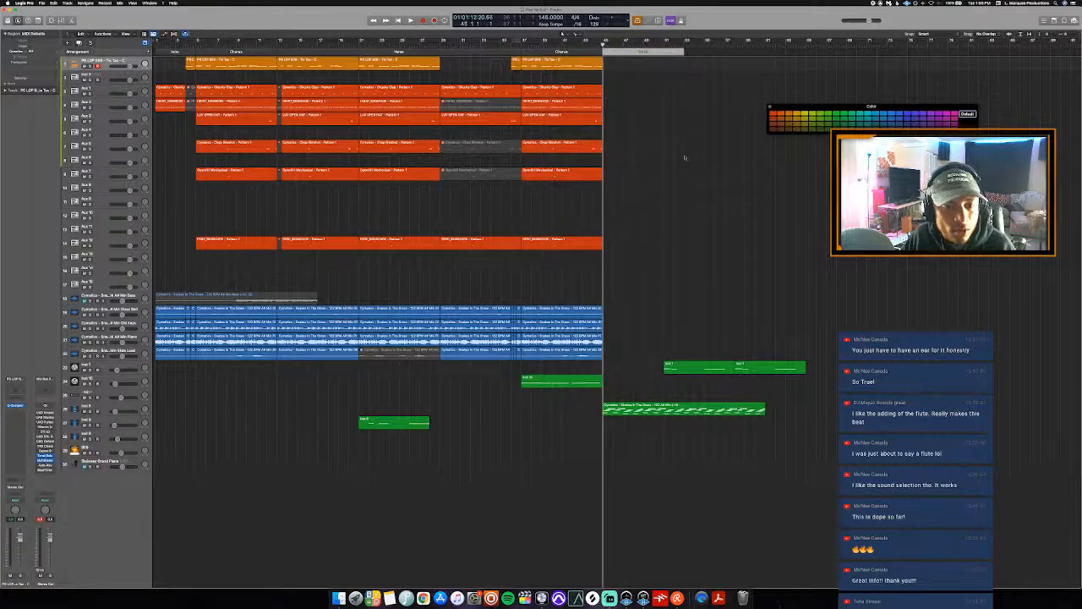
pyautogui.click(724, 47)
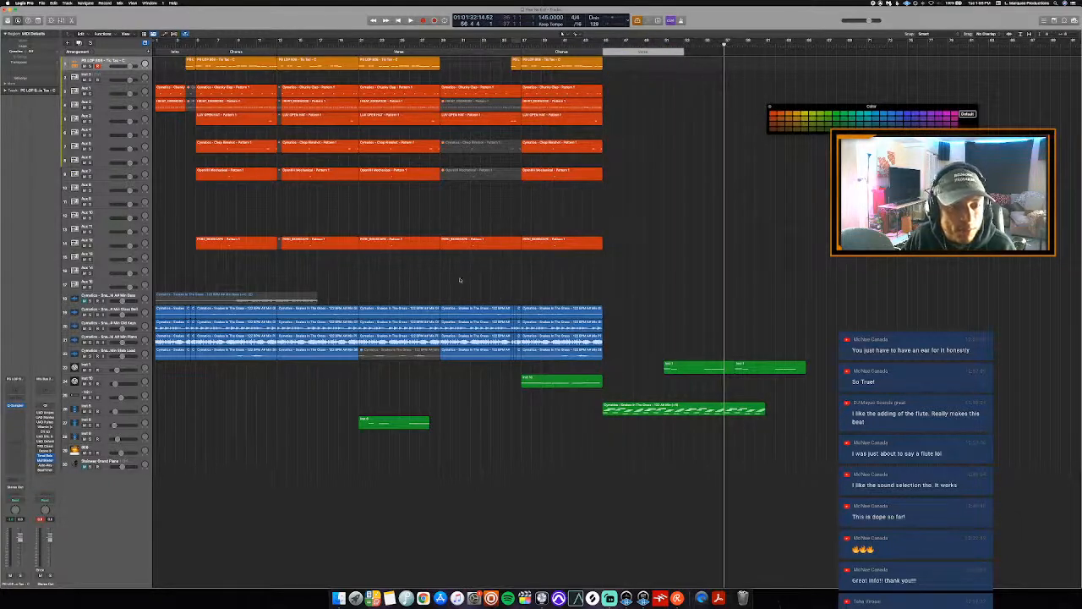
pyautogui.moveTo(474, 287); pyautogui.dragTo(550, 361)
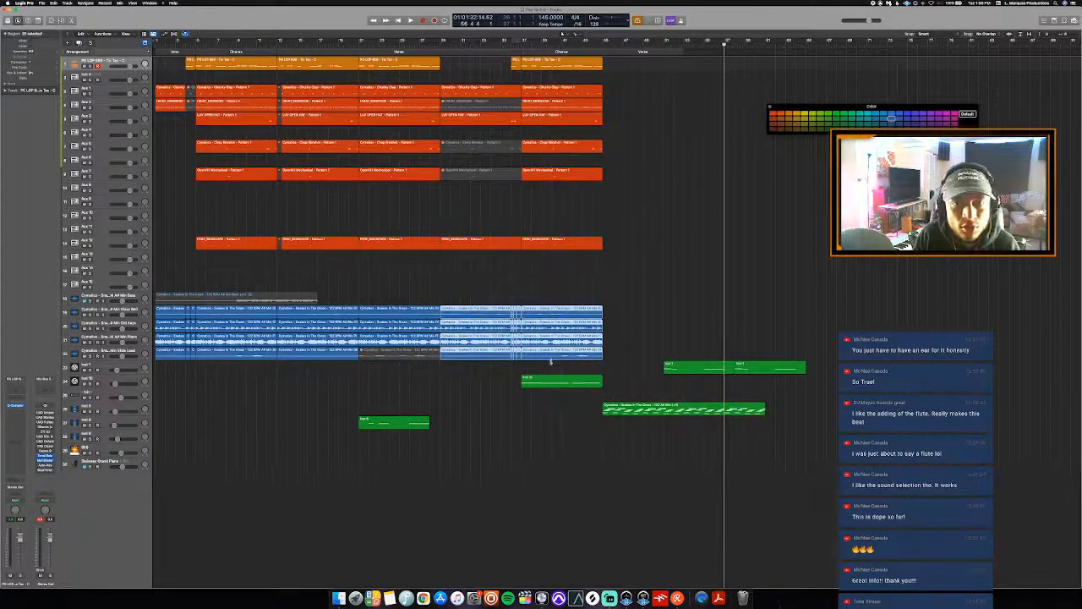
pyautogui.press('super+v')
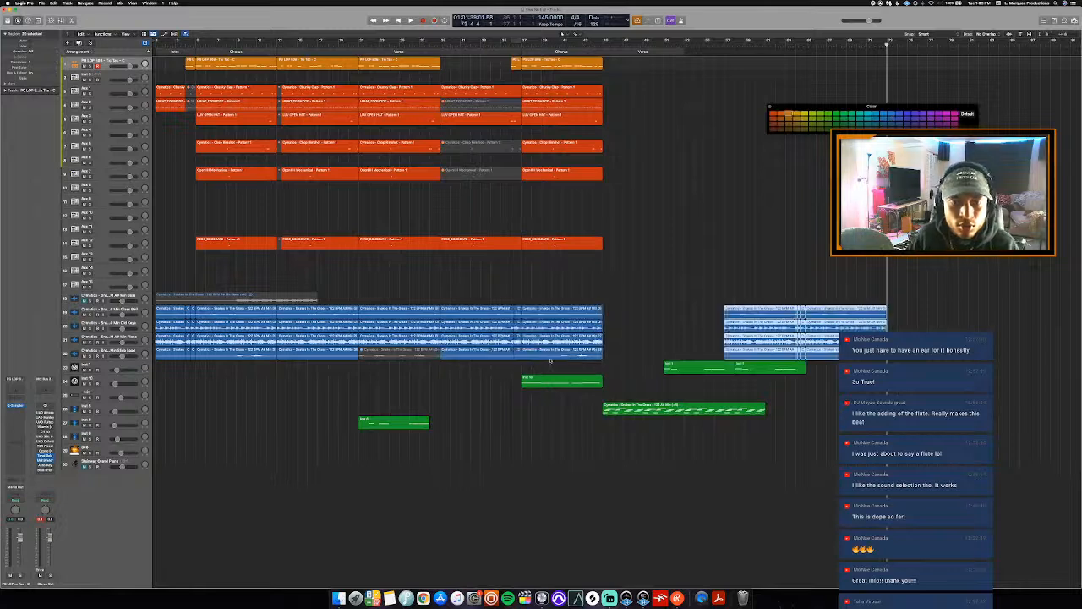
pyautogui.press('super+z')
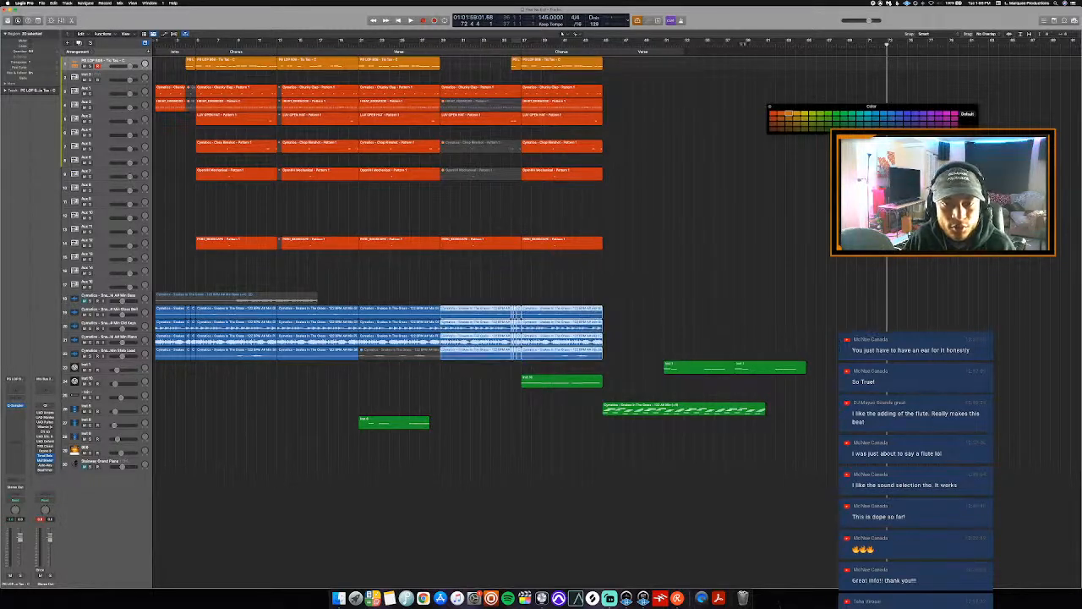
pyautogui.press('space')
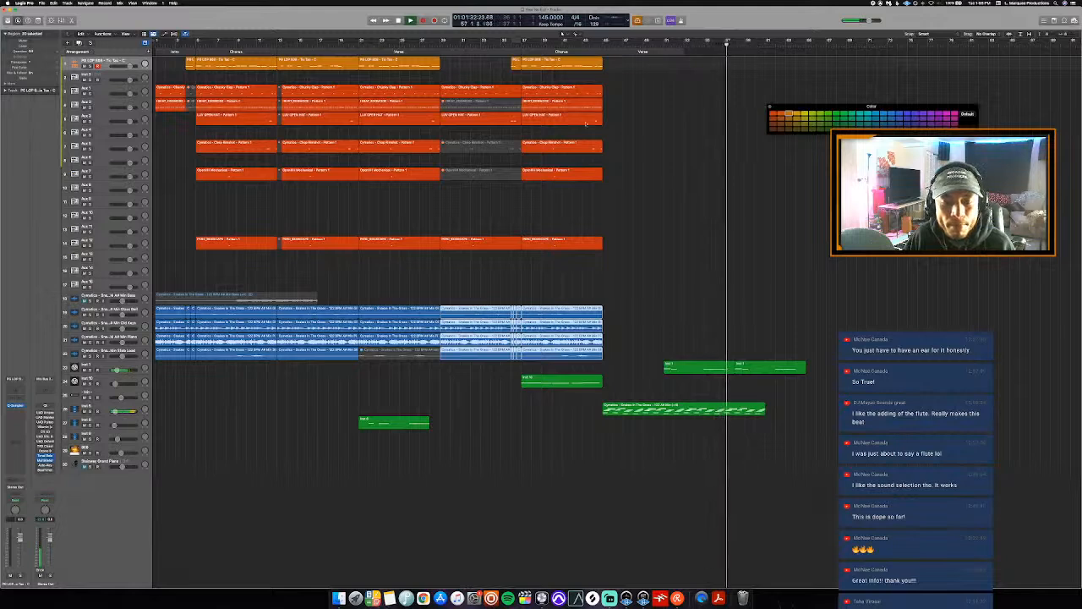
pyautogui.click(590, 369)
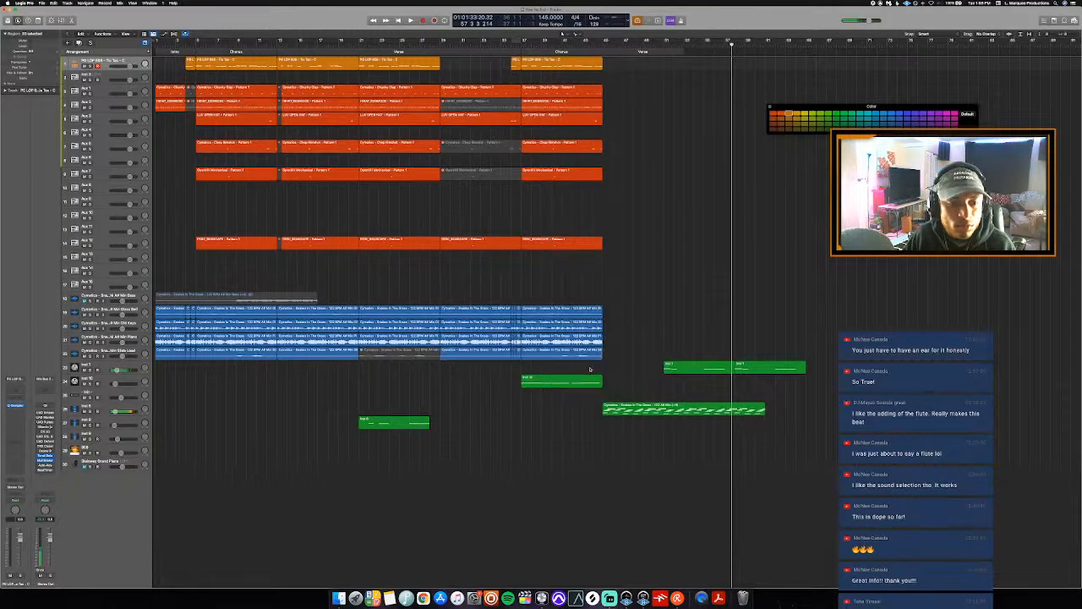
# - Paste the regions from bars 13 to 45 at bar 45, without the muted bass region, and mute the pasted blue loops up to bar 61
pyautogui.moveTo(601, 368); pyautogui.dragTo(300, 51)
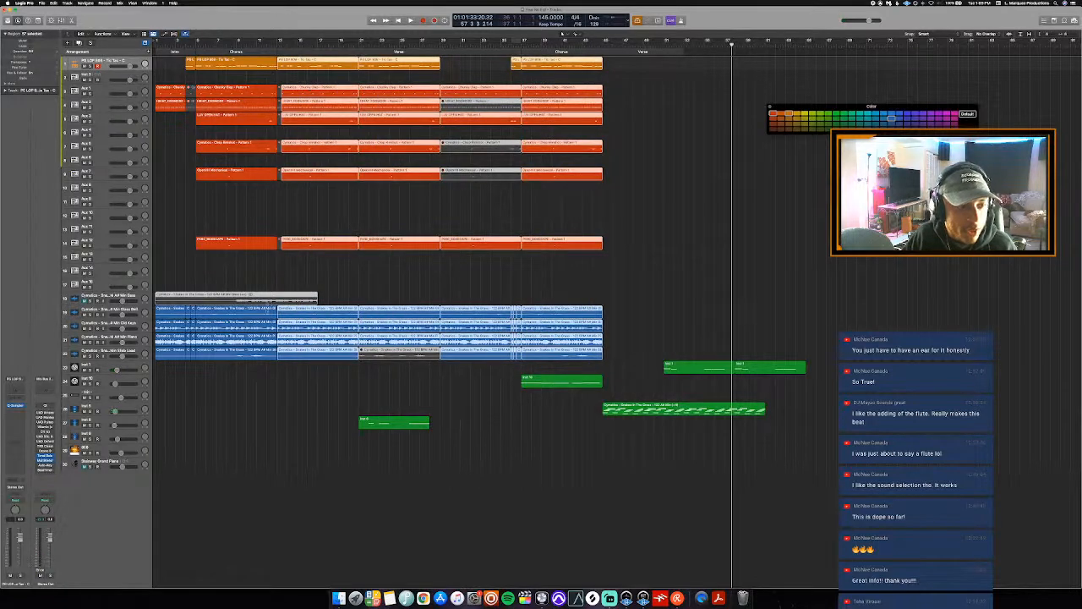
pyautogui.keyDown('shift'); pyautogui.click(266, 300); pyautogui.keyUp('shift')
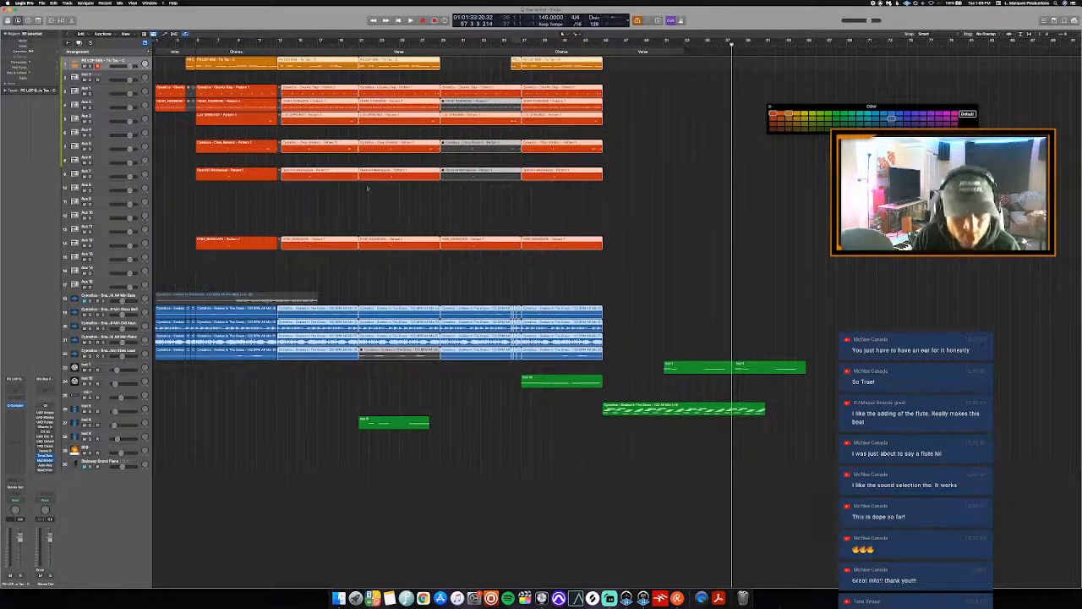
pyautogui.click(604, 46)
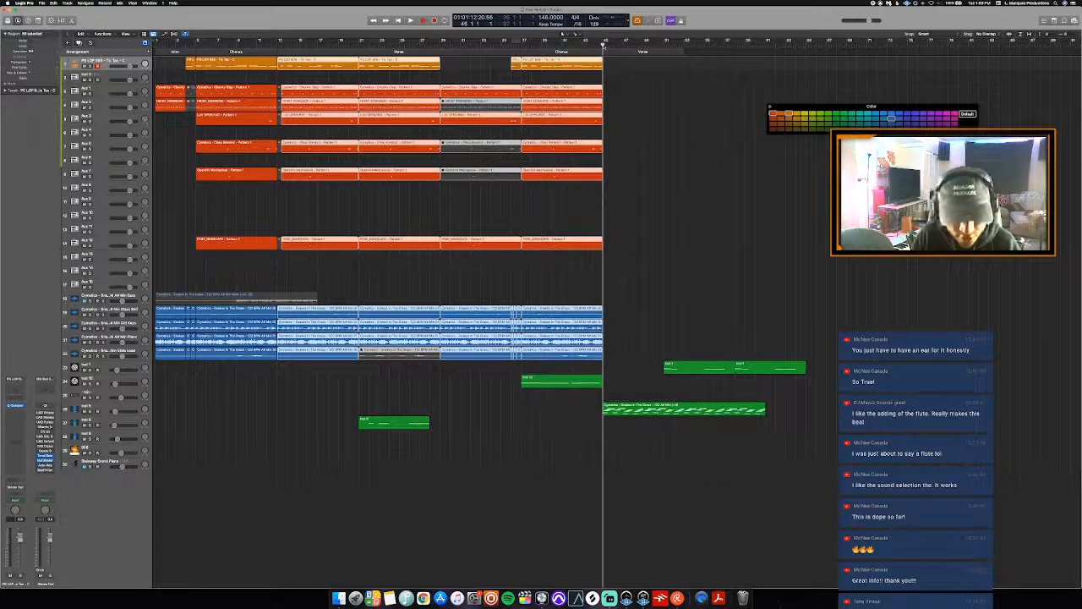
pyautogui.press('super+v')
pyautogui.moveTo(645, 288); pyautogui.dragTo(694, 342)
pyautogui.hotkey('ctrl', 'm')
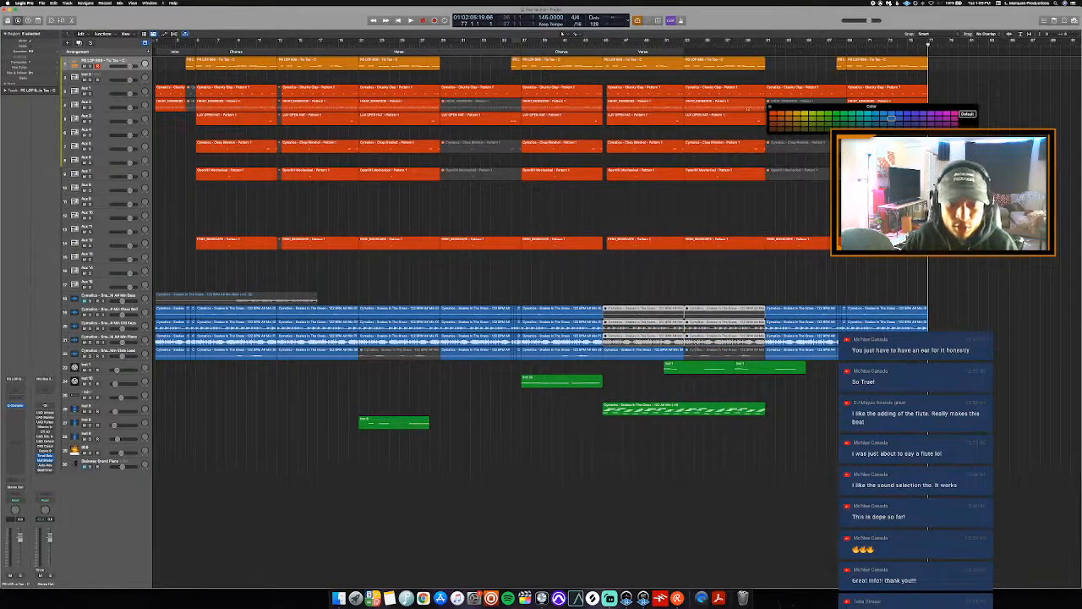
# - Move both Inst 1 regions together so they start at bar 53, and play from there
pyautogui.click(686, 46)
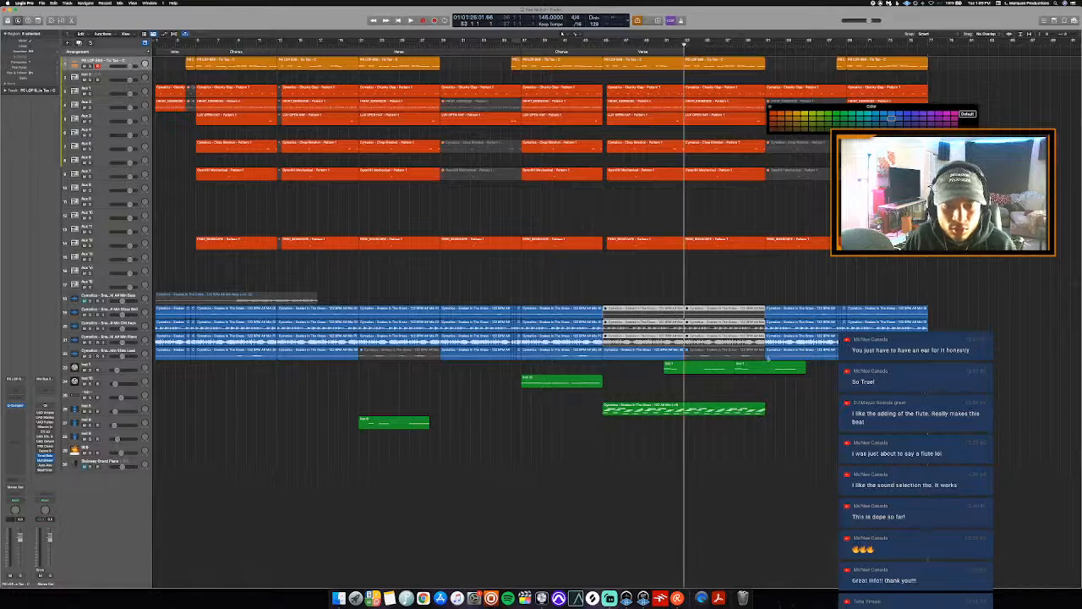
pyautogui.moveTo(760, 383); pyautogui.dragTo(675, 369)
pyautogui.rightClick(676, 368)
pyautogui.click(674, 369)
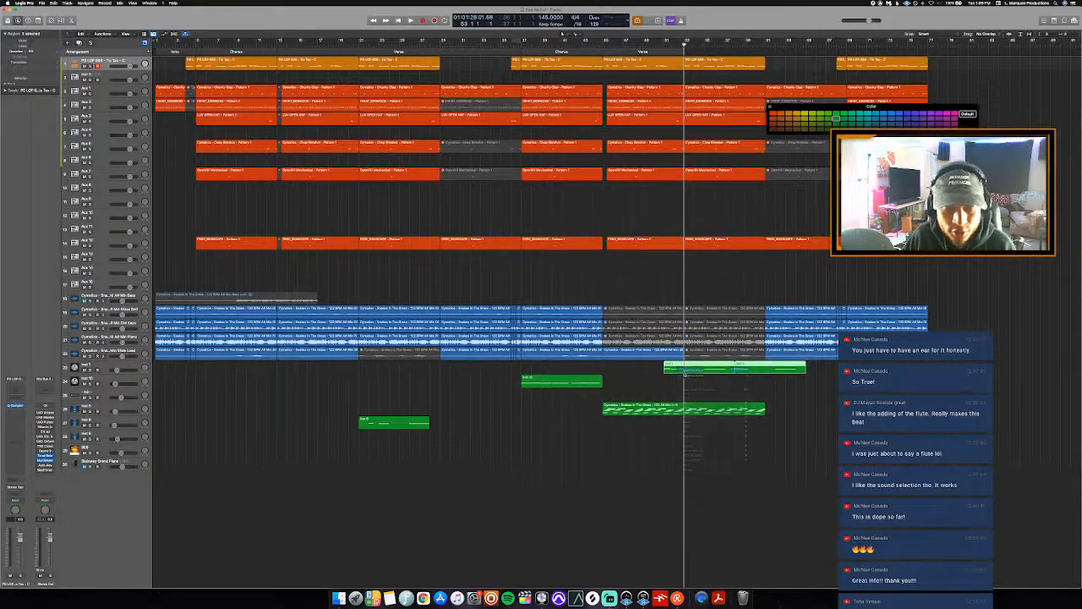
pyautogui.press(';')
pyautogui.press('space')
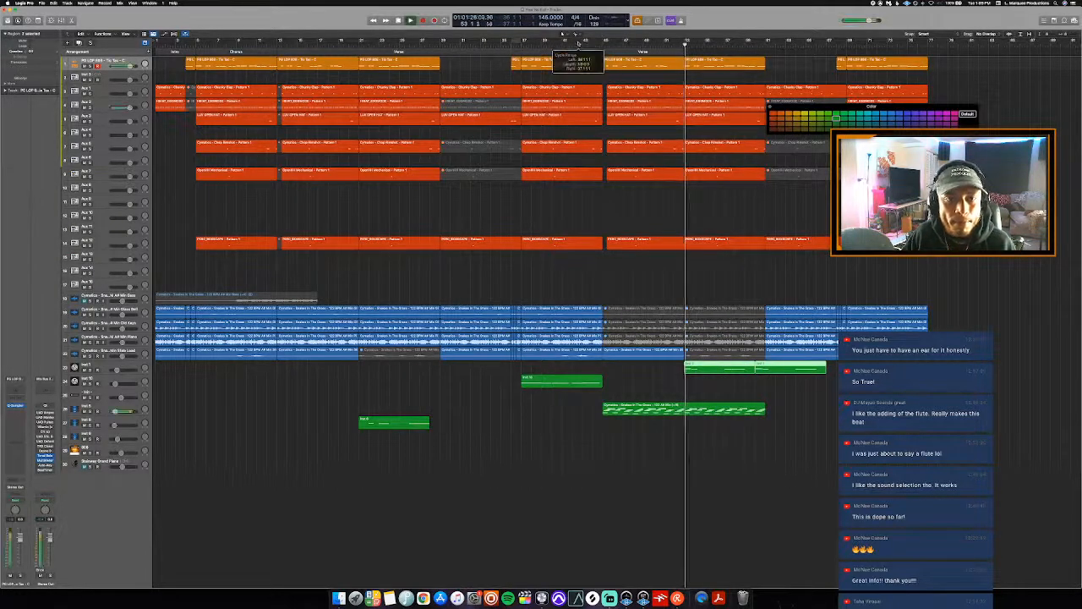
# - Mute the 808 region in bars 45 to 53 and play the transition from the chorus into the second verse
pyautogui.click(575, 46)
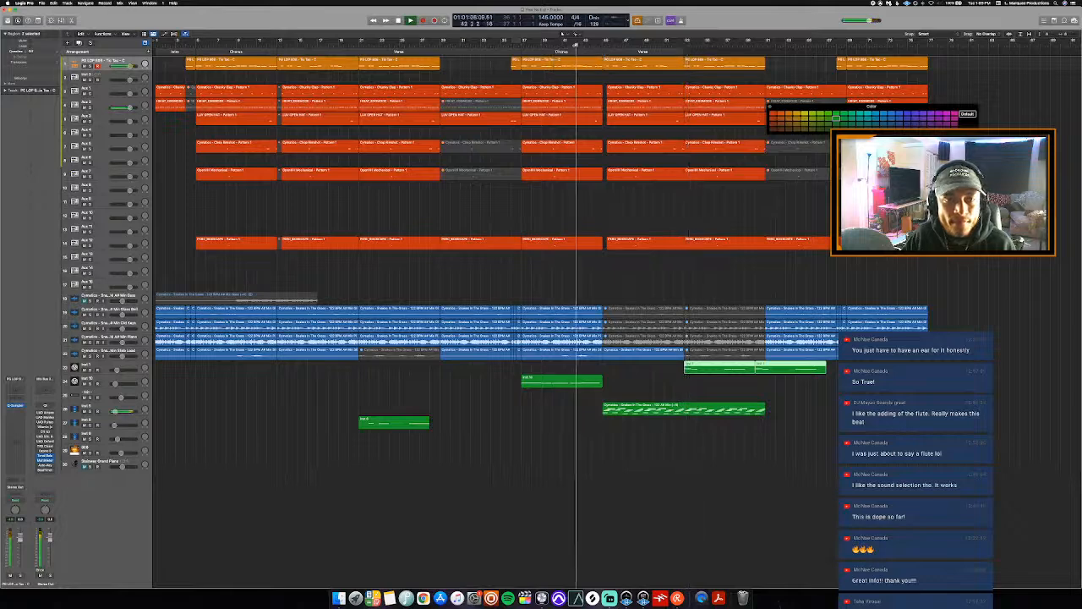
pyautogui.click(620, 69)
pyautogui.hotkey('ctrl', 'm')
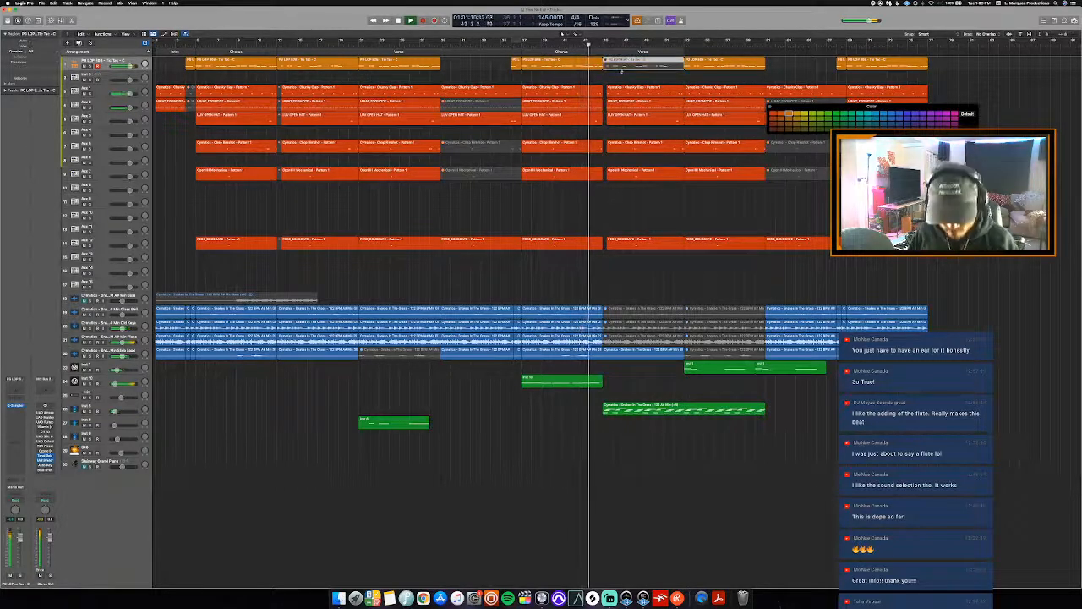
pyautogui.click(574, 42)
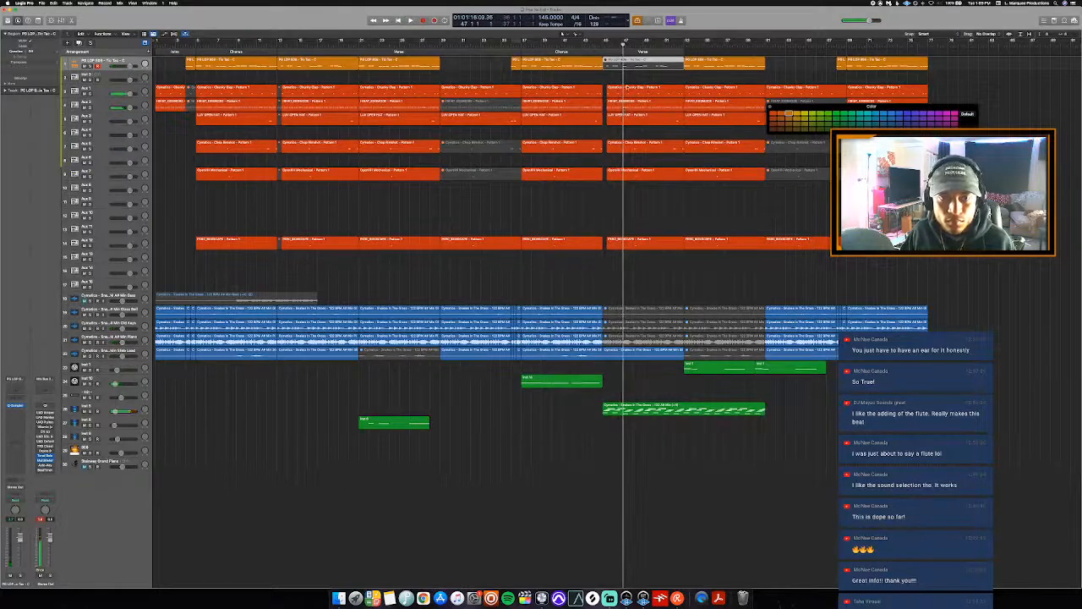
# - Split the top two red drum regions at bar 47, keeping overlapping notes, mute their parts before bar 47 and play the transition
pyautogui.moveTo(627, 82); pyautogui.dragTo(625, 109)
pyautogui.press('super+t')
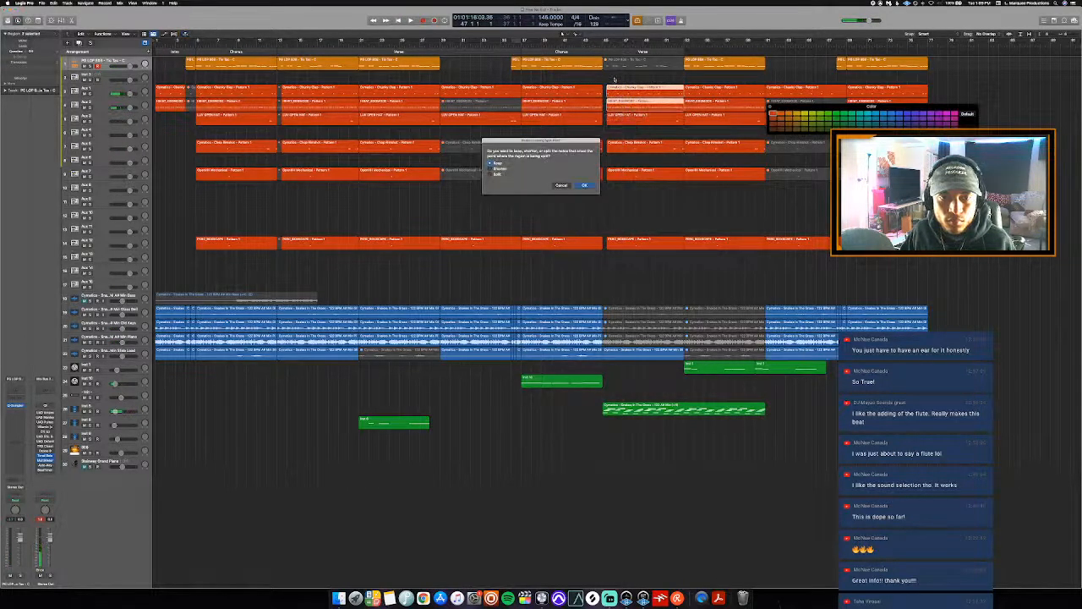
pyautogui.press('Return')
pyautogui.press('Return')
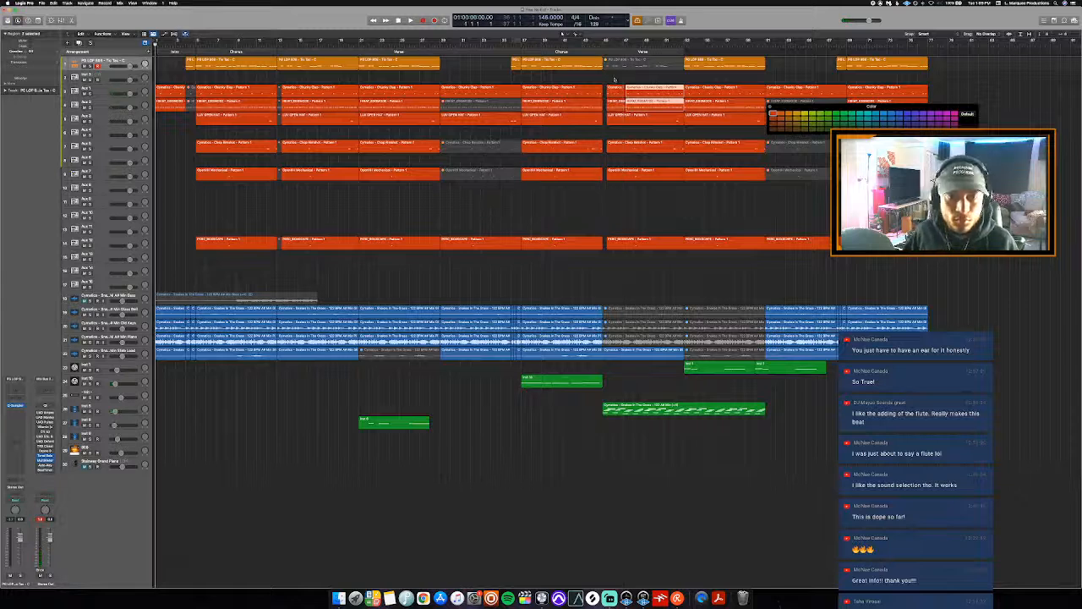
pyautogui.moveTo(615, 80); pyautogui.dragTo(616, 111)
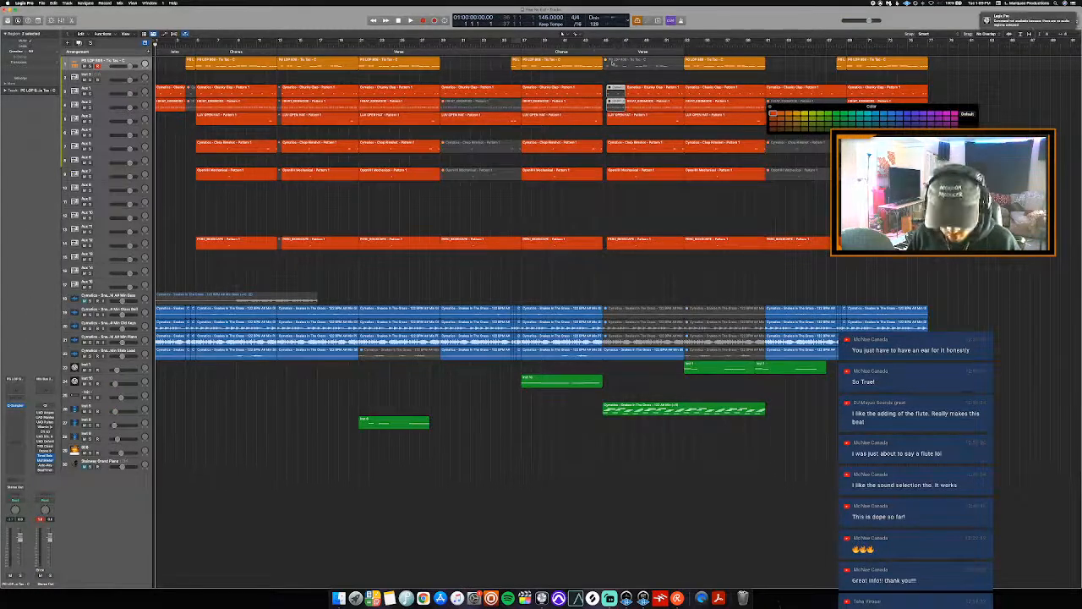
pyautogui.doubleClick(592, 46)
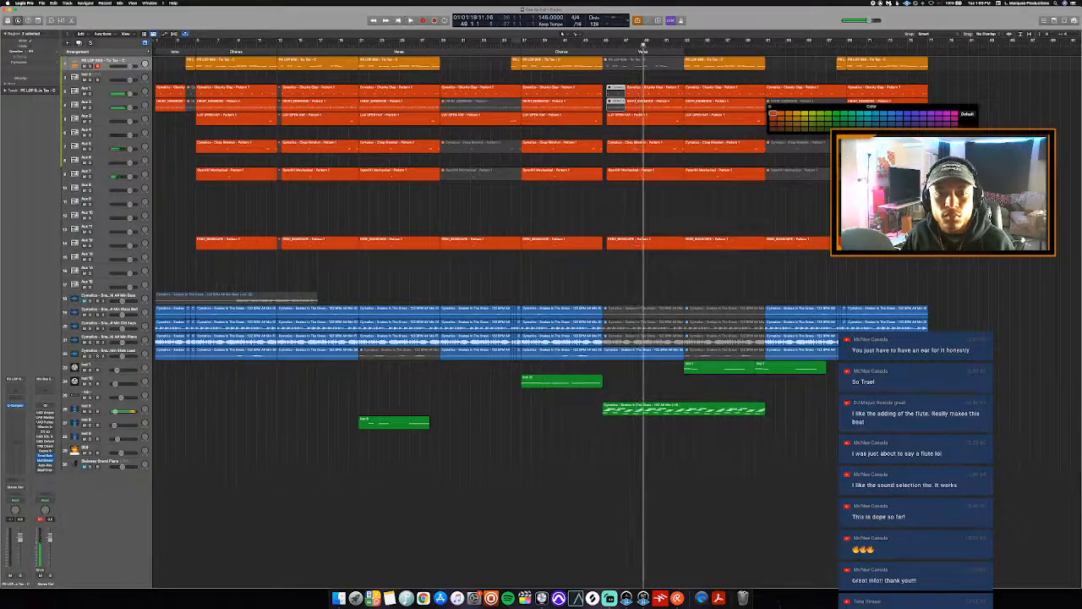
# - Split the same two drum regions at bar 49, keeping overlapping notes, mute their parts from bar 47 to 49 and play from bar 45
pyautogui.click(643, 107)
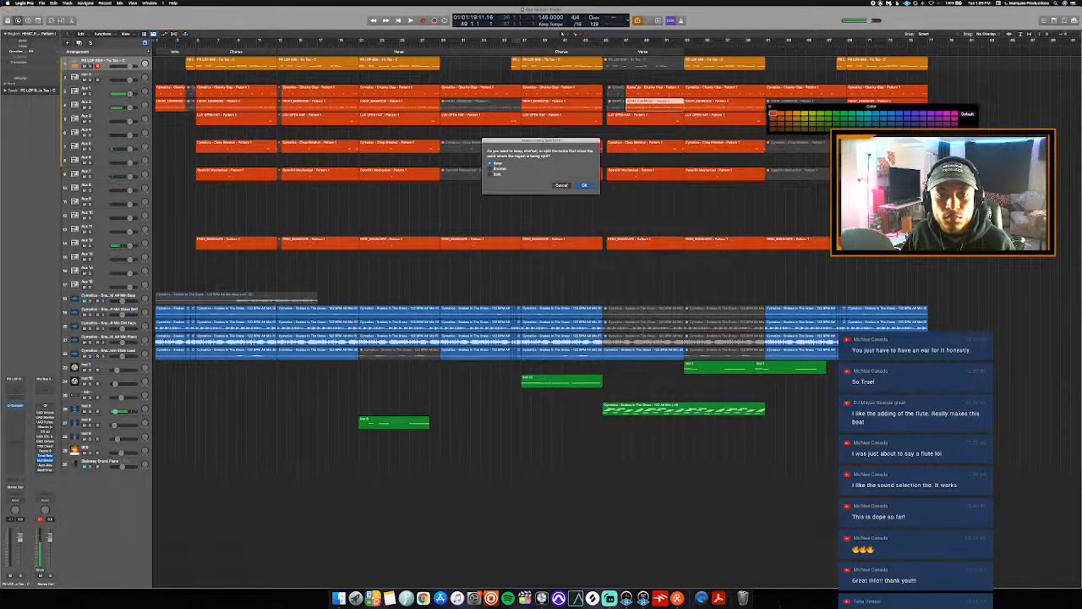
pyautogui.press('Return')
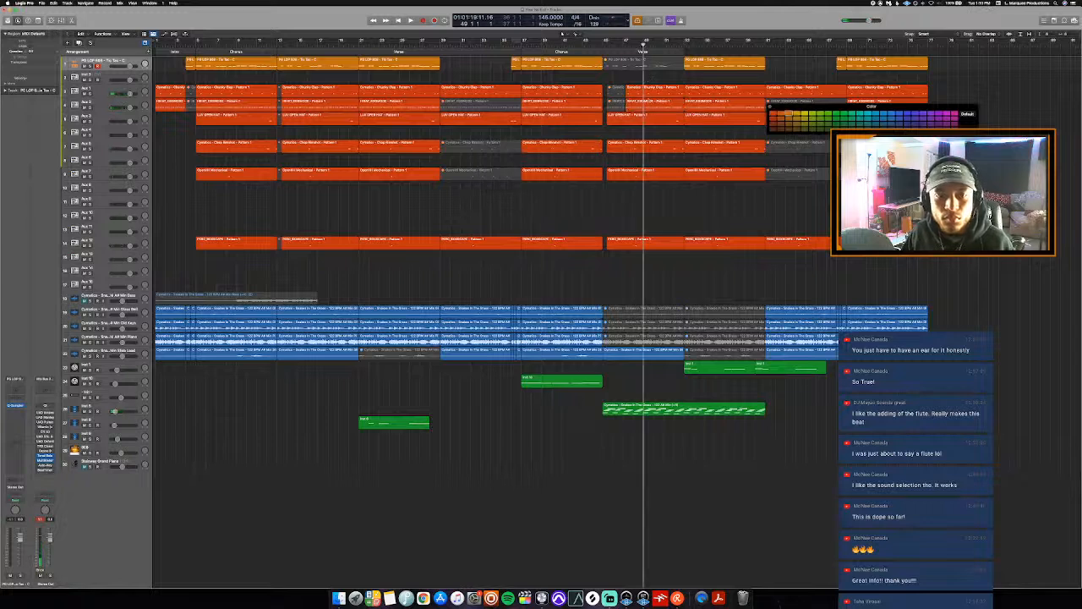
pyautogui.click(645, 110)
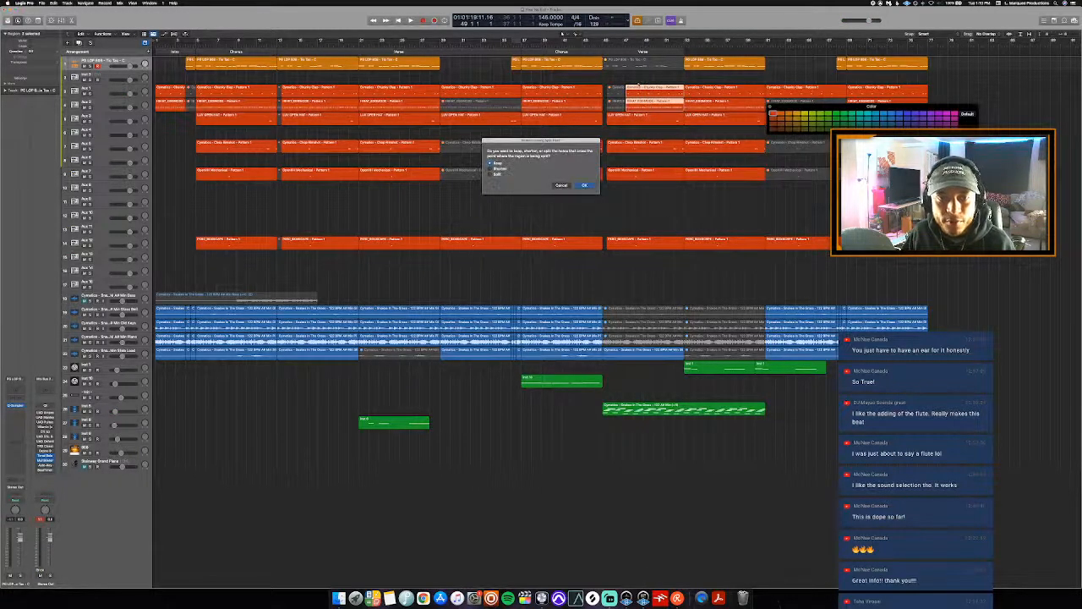
pyautogui.press('Return')
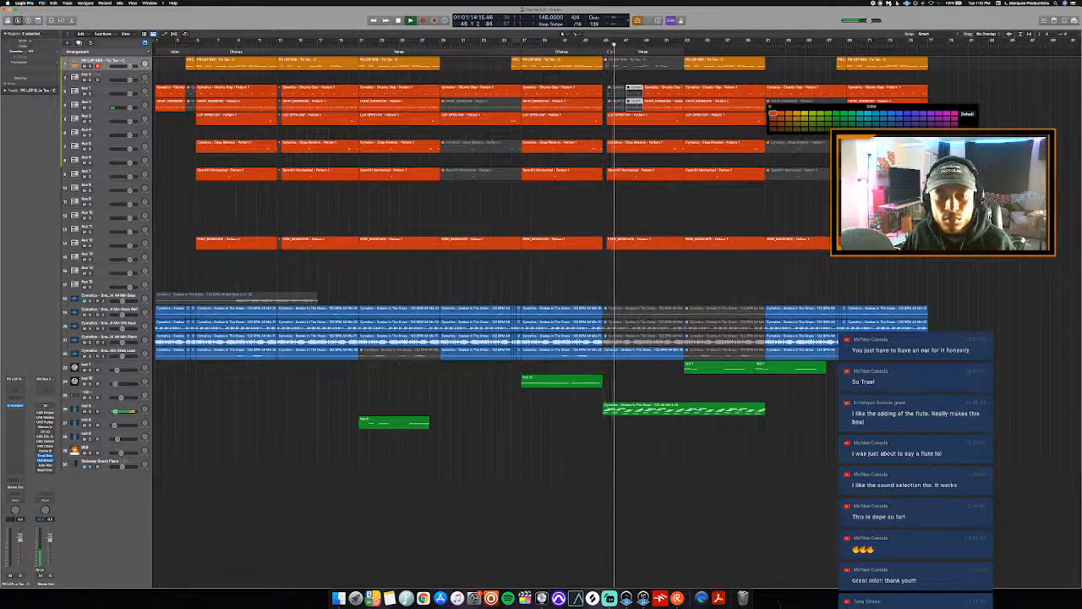
# - Color the verse marker at bar 45 red, and unmute the blue piano loop in bars 53 to 61 while listening to that passage
pyautogui.click(774, 113)
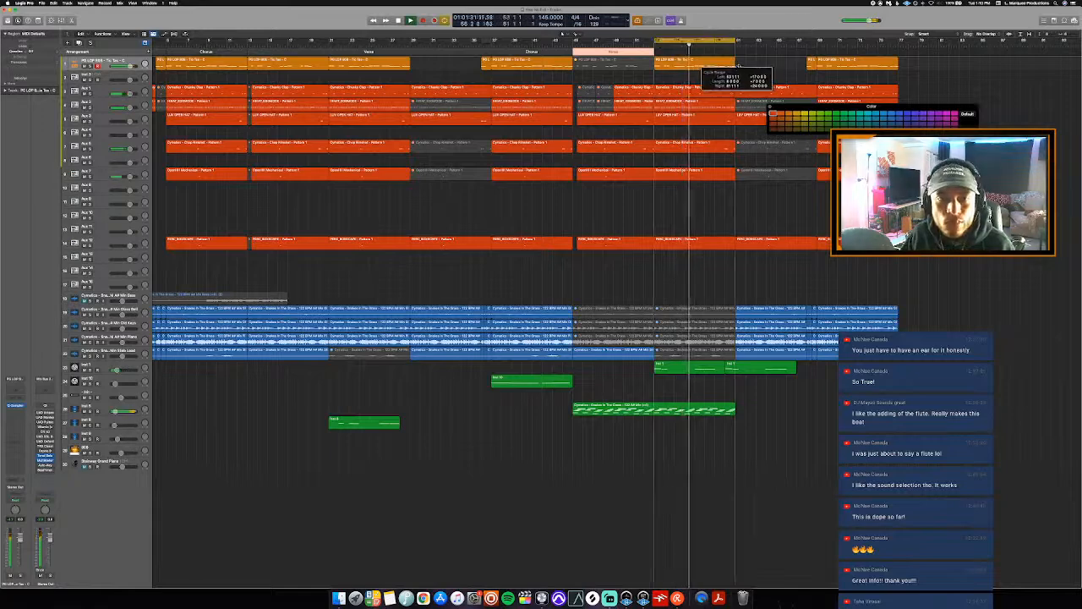
pyautogui.press('space')
pyautogui.click(689, 338)
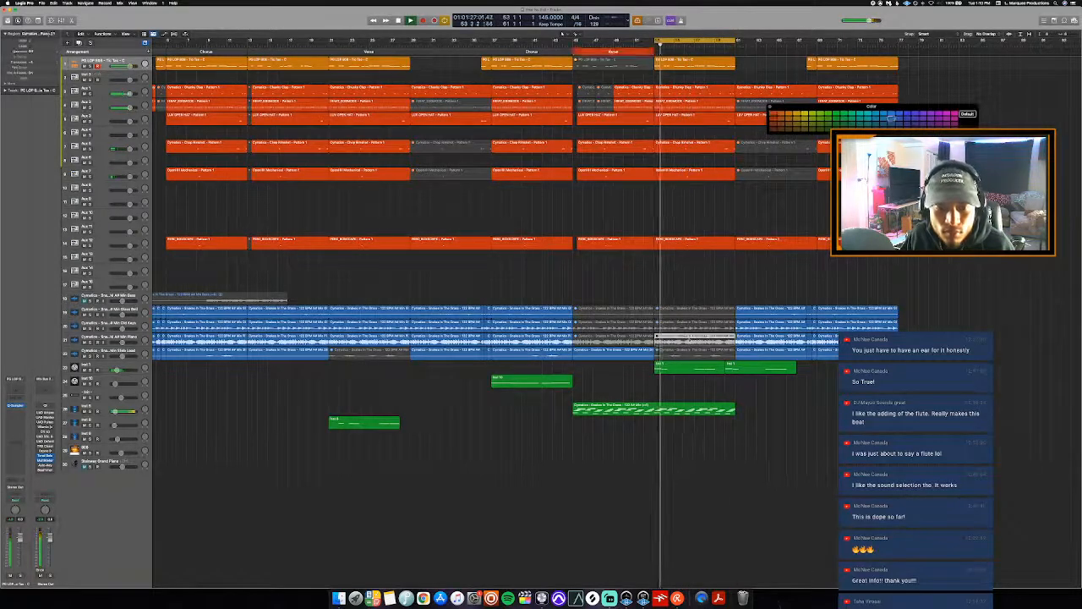
pyautogui.hotkey('ctrl', 'm')
pyautogui.press('space')
pyautogui.press('space')
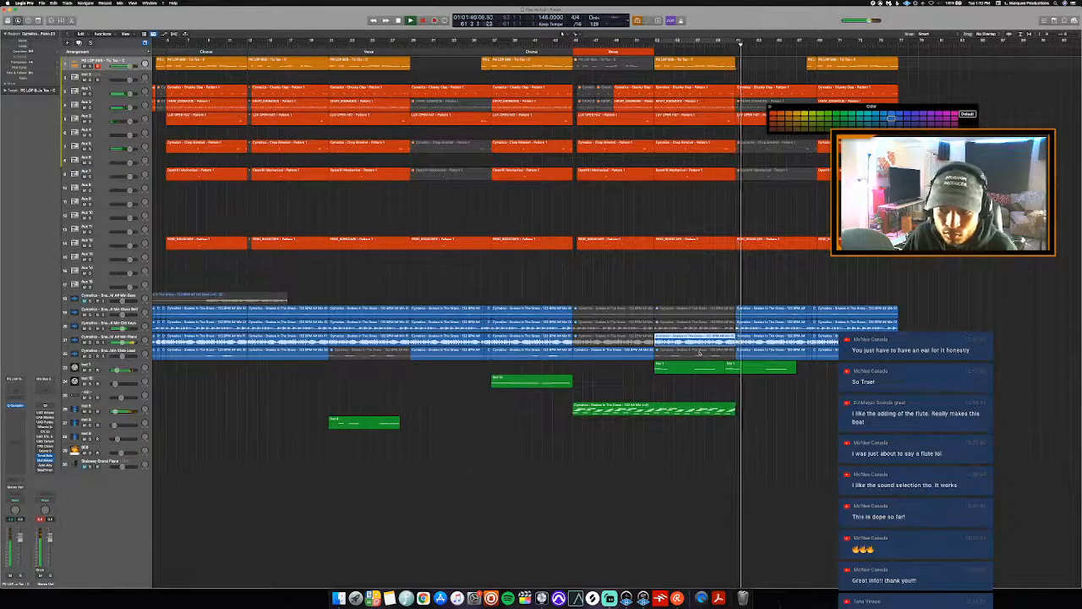
# - Color the verse marker at bar 13 red and the chorus marker at bar 37 blue while playing from bar 45
pyautogui.hscroll(1, 700, 353)
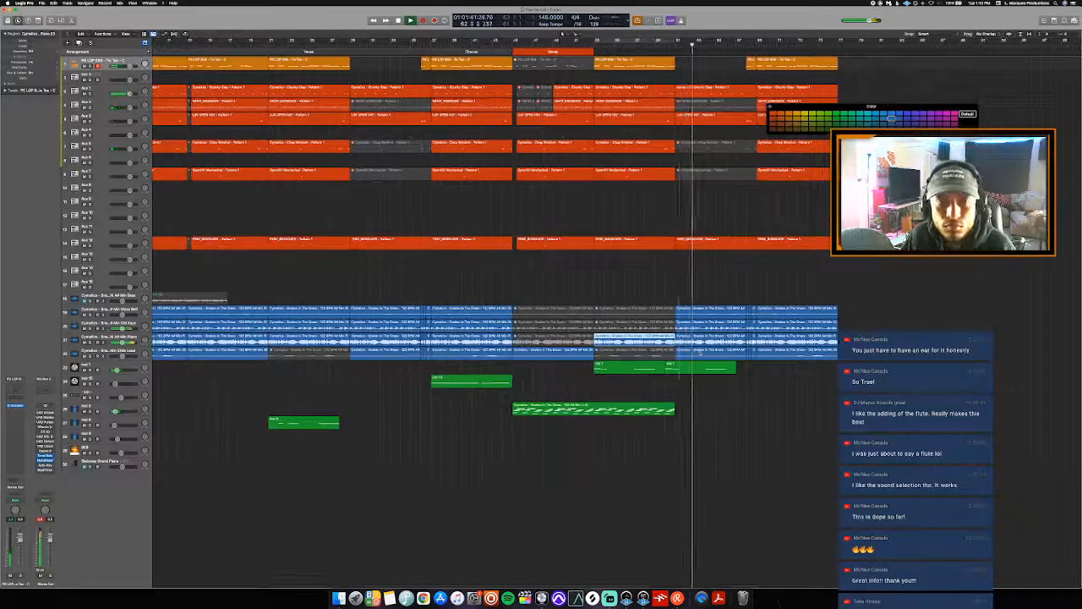
pyautogui.press('super+Left')
pyautogui.scroll(-1, 699, 354)
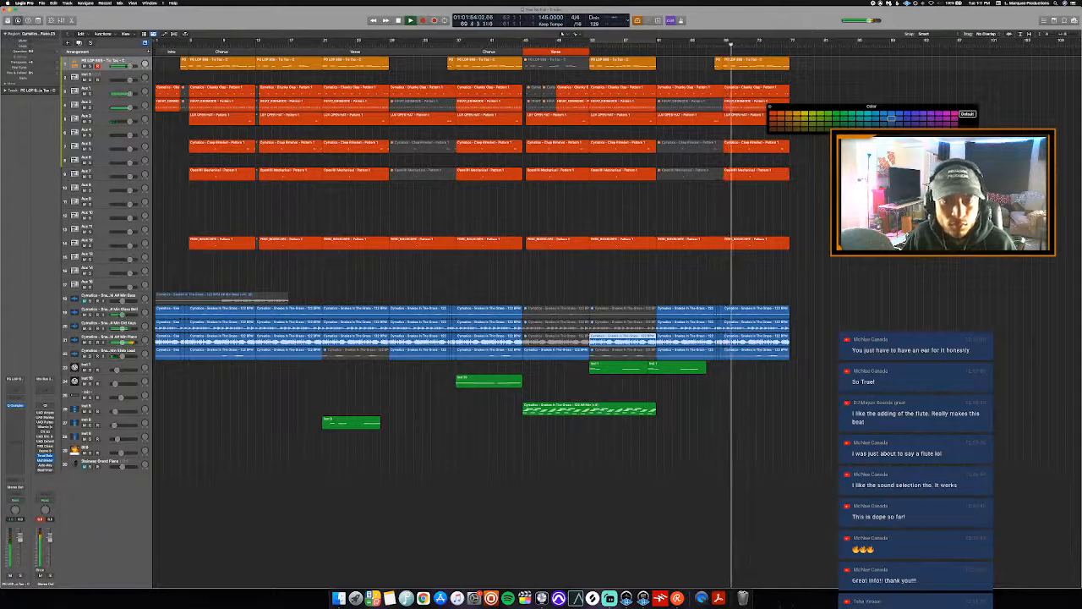
pyautogui.click(523, 42)
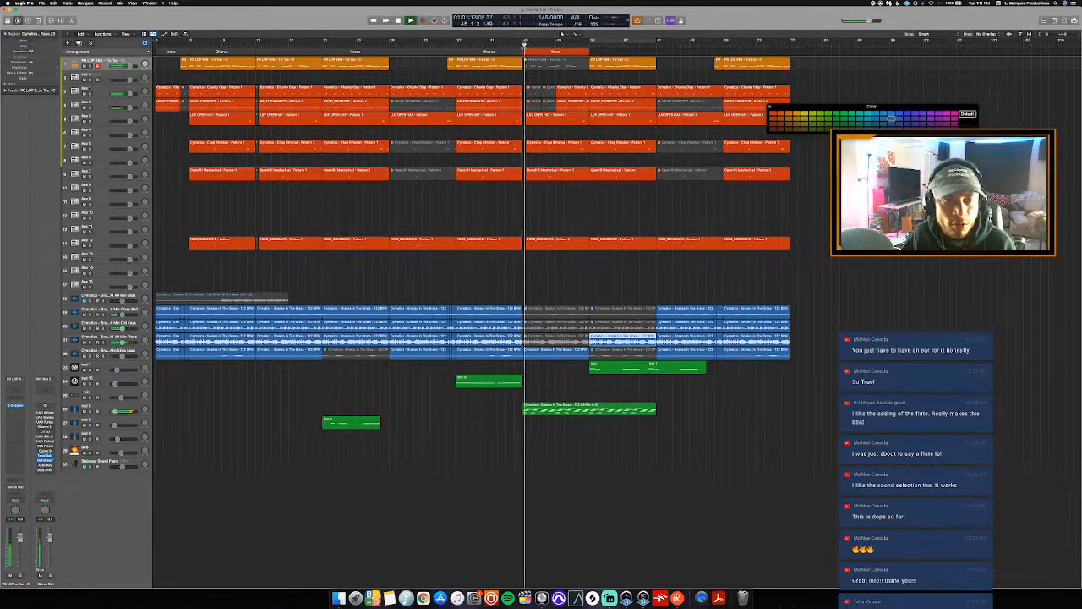
pyautogui.click(378, 52)
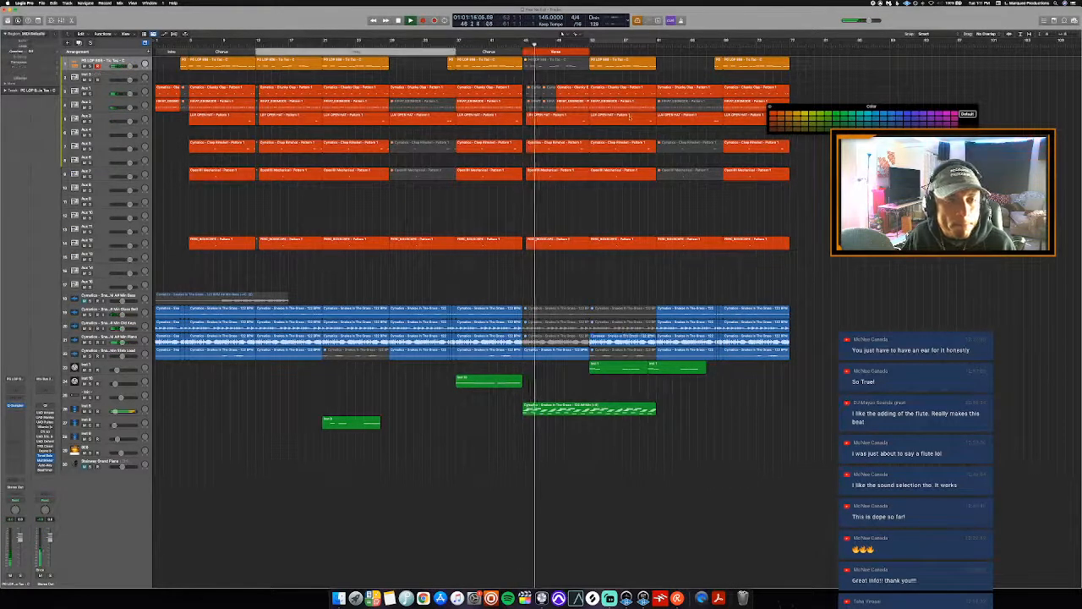
pyautogui.click(772, 114)
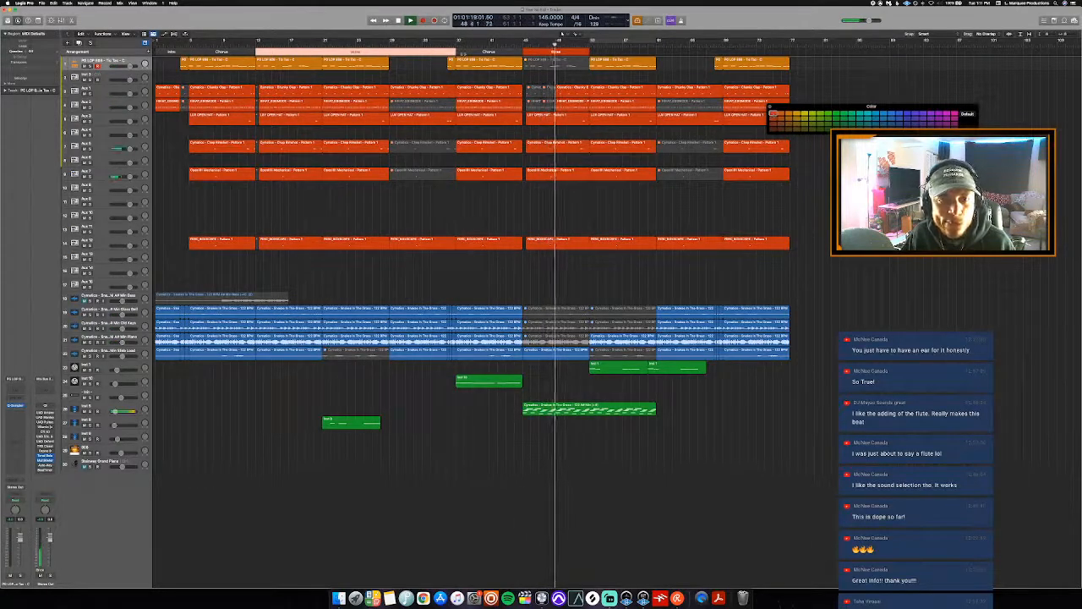
pyautogui.click(470, 53)
pyautogui.click(905, 114)
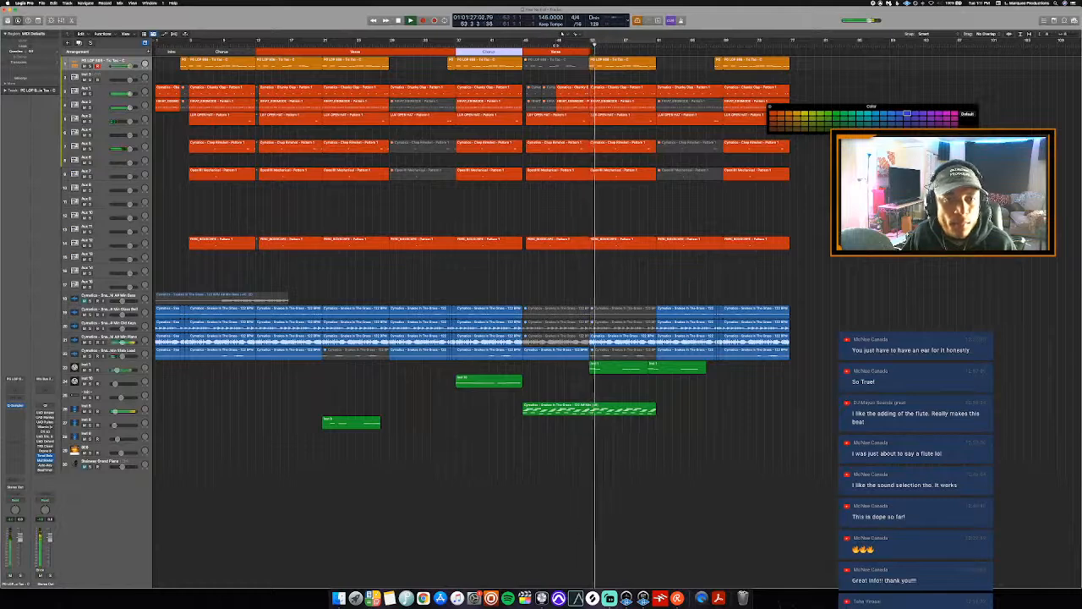
# - Split the open hat region and the two drum regions below it at bar 48 beat 4, mute their earlier parts and play on
pyautogui.moveTo(556, 45); pyautogui.dragTo(563, 45)
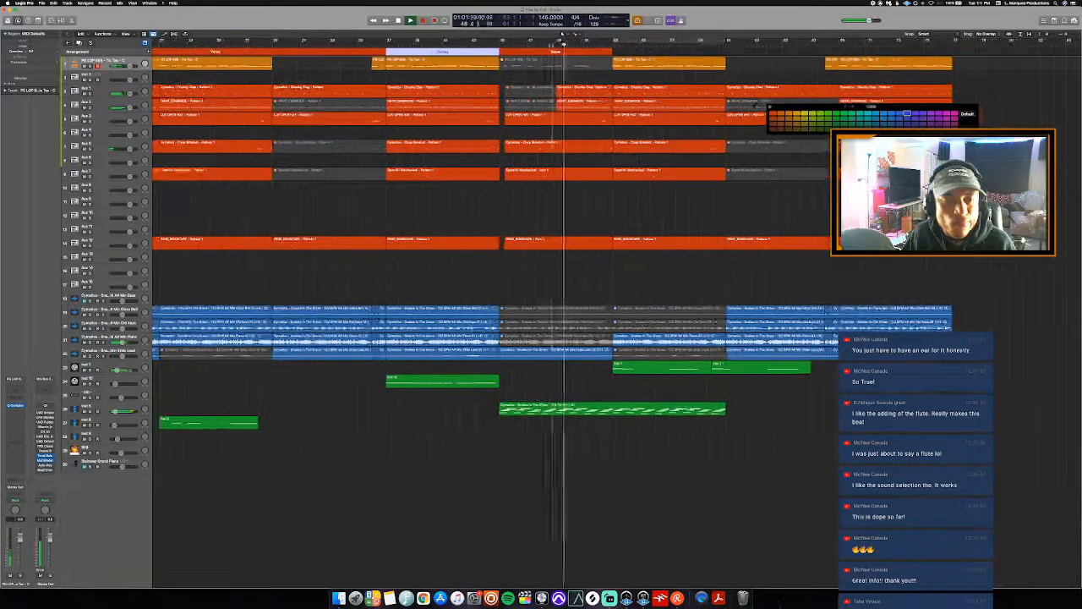
pyautogui.press('space')
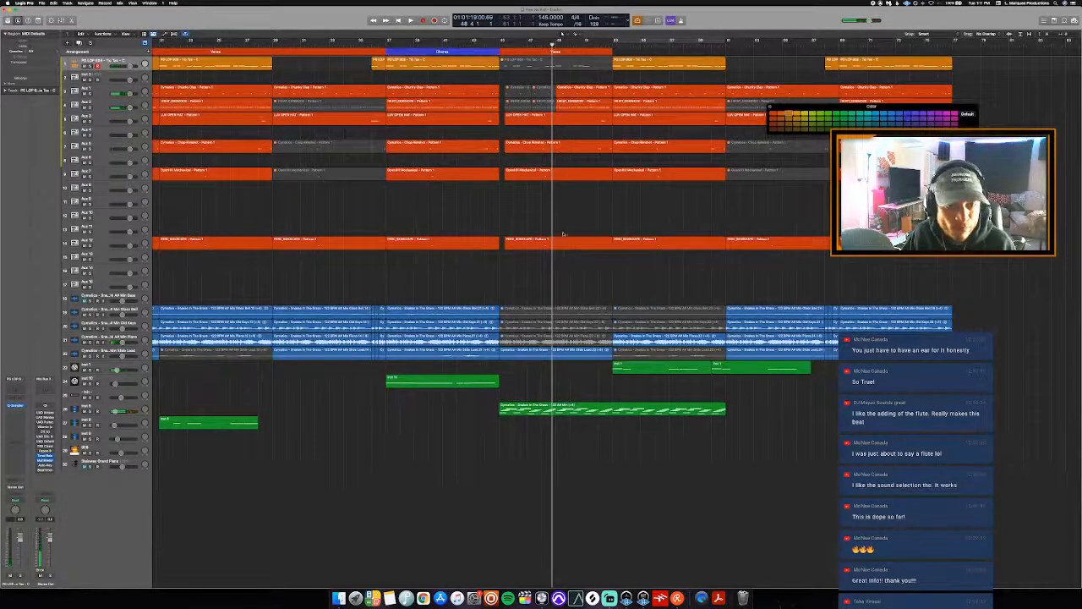
pyautogui.moveTo(563, 234); pyautogui.dragTo(560, 122)
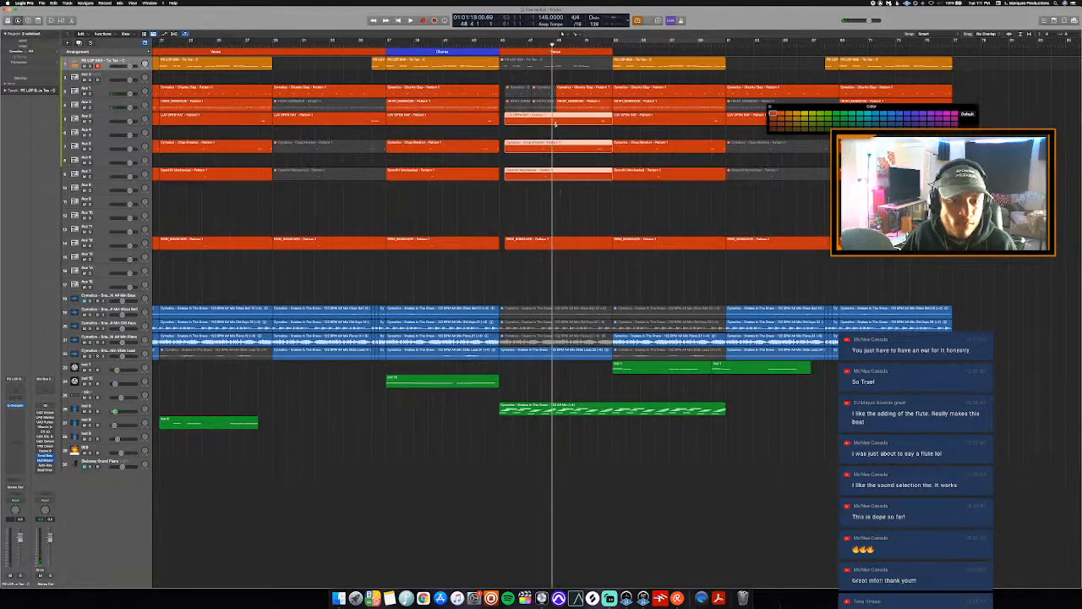
pyautogui.click(552, 125)
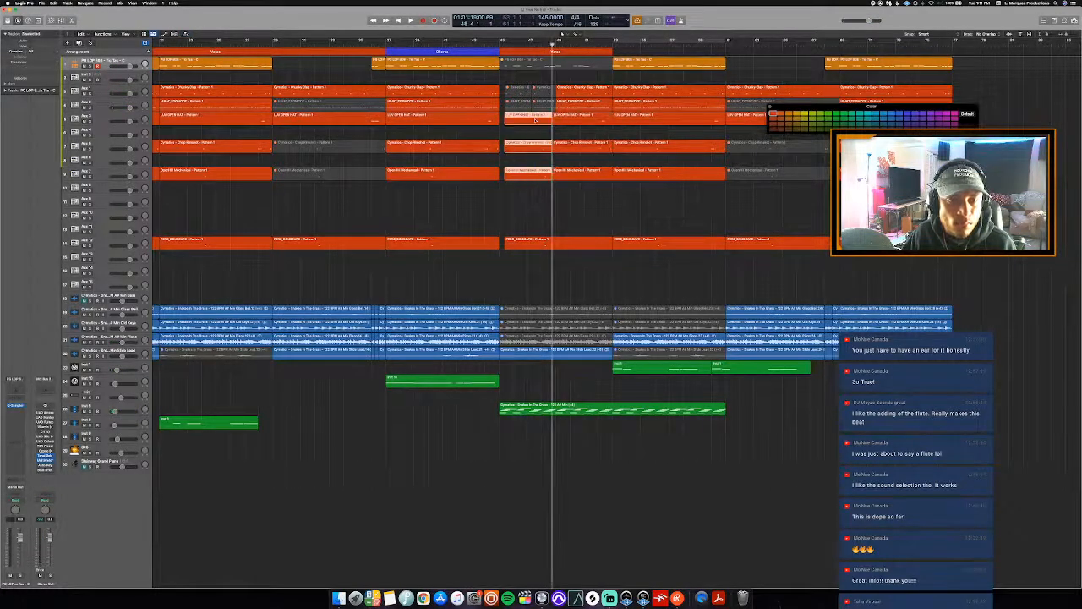
pyautogui.press('space')
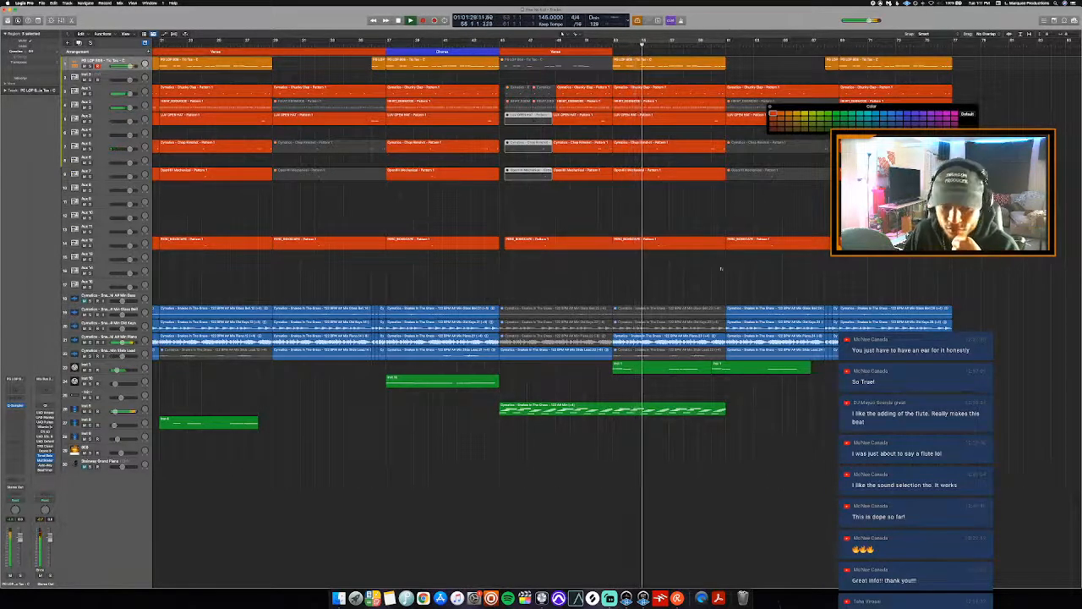
# - Mute the first Inst 1 region at bar 53 and listen through to bar 61
pyautogui.click(682, 366)
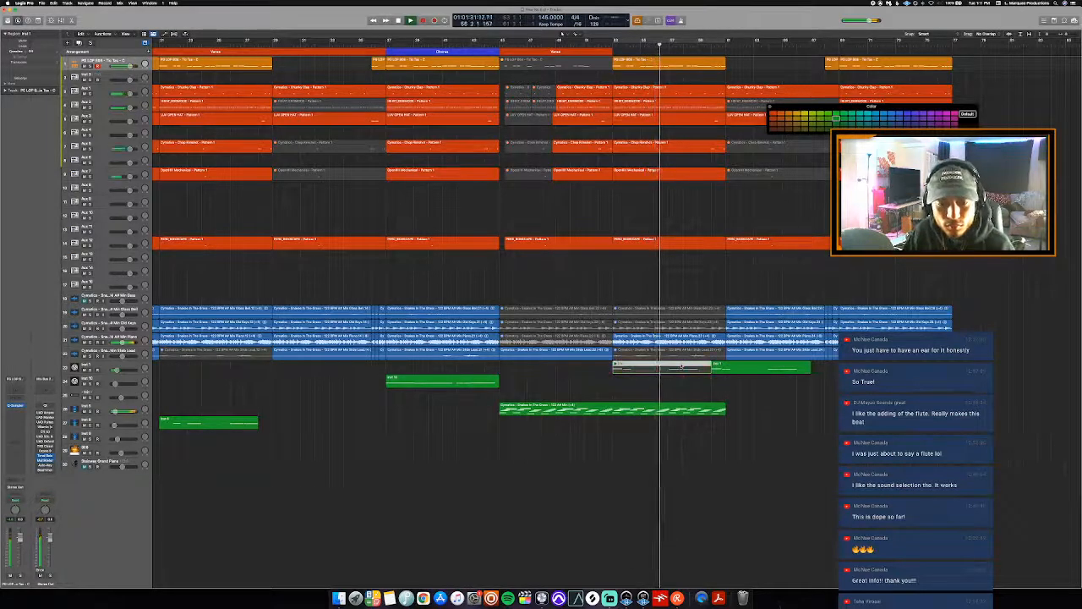
pyautogui.hscroll(3, 809, 209)
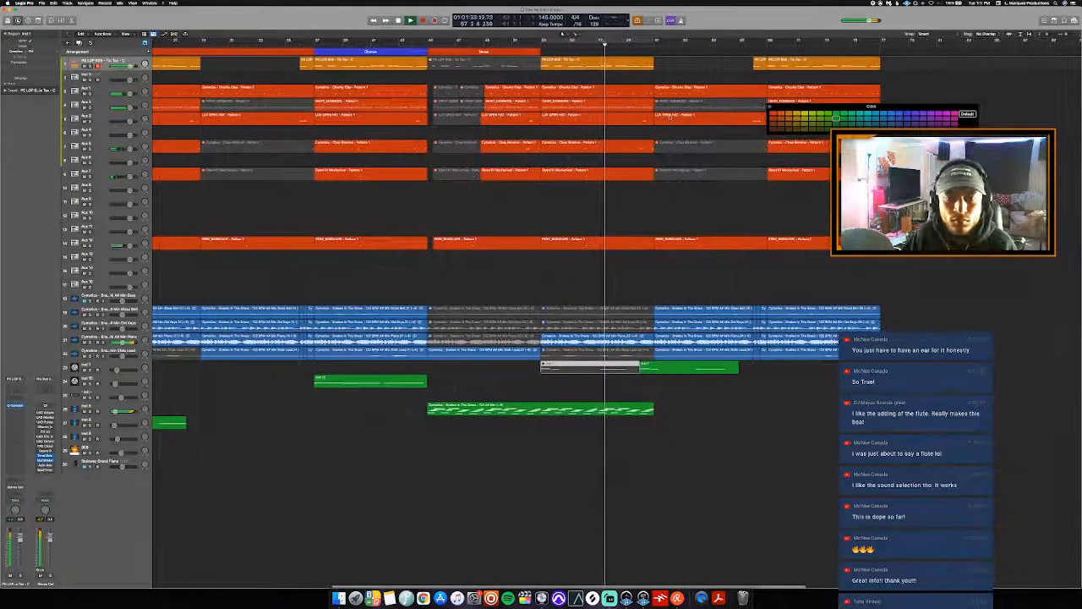
pyautogui.click(589, 66)
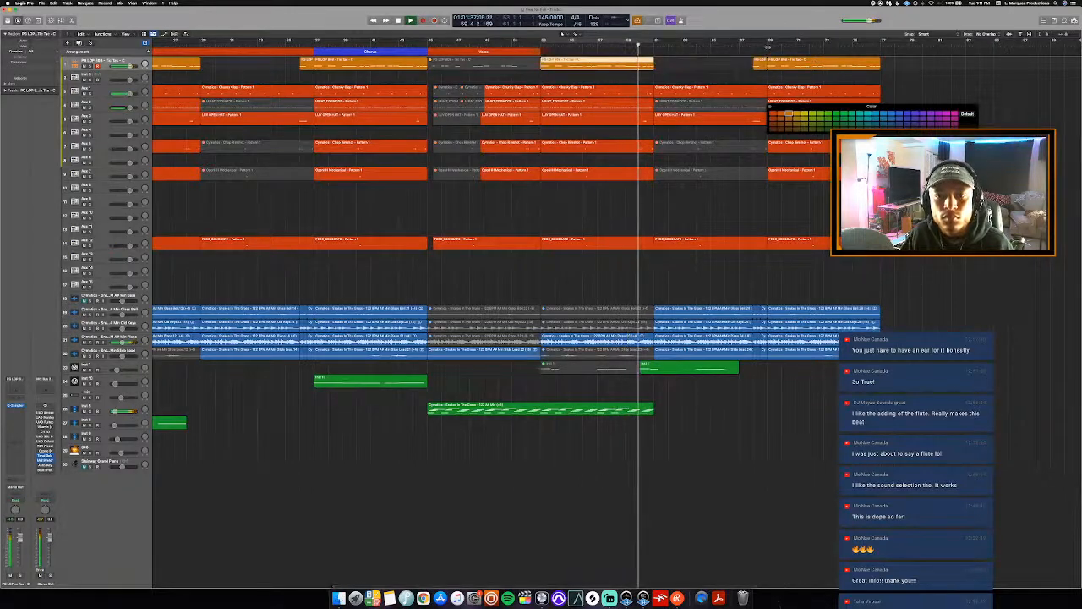
pyautogui.press('space')
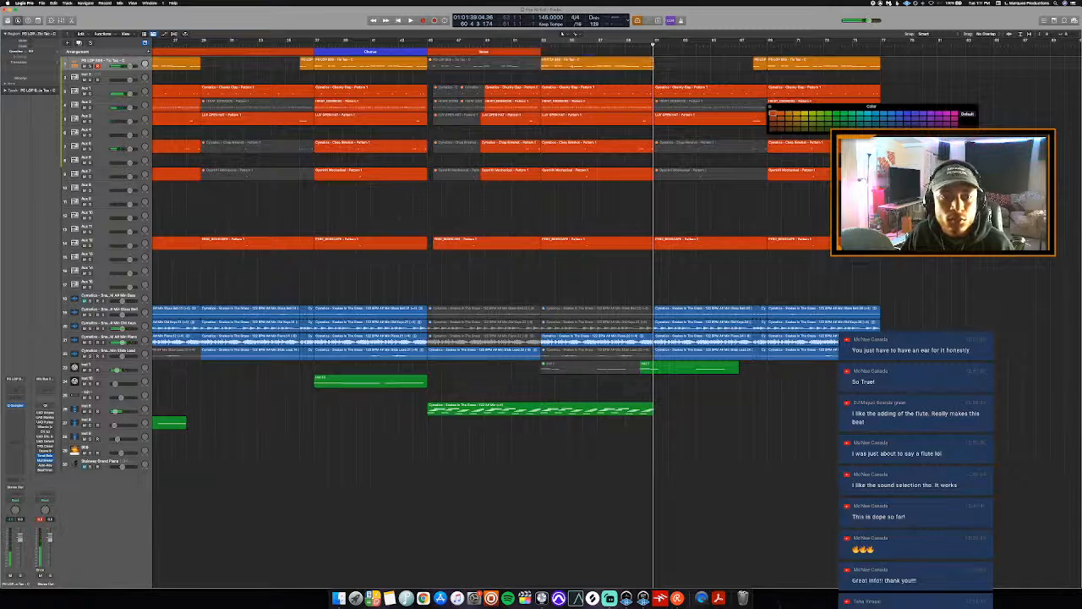
# - Extend the verse marker from bar 45 to end at bar 77, and move all regions of bars 61 to 77 to start at bar 69
pyautogui.moveTo(539, 52)
pyautogui.mouseDown()
pyautogui.moveTo(606, 68)
pyautogui.moveTo(873, 81)
pyautogui.mouseUp()
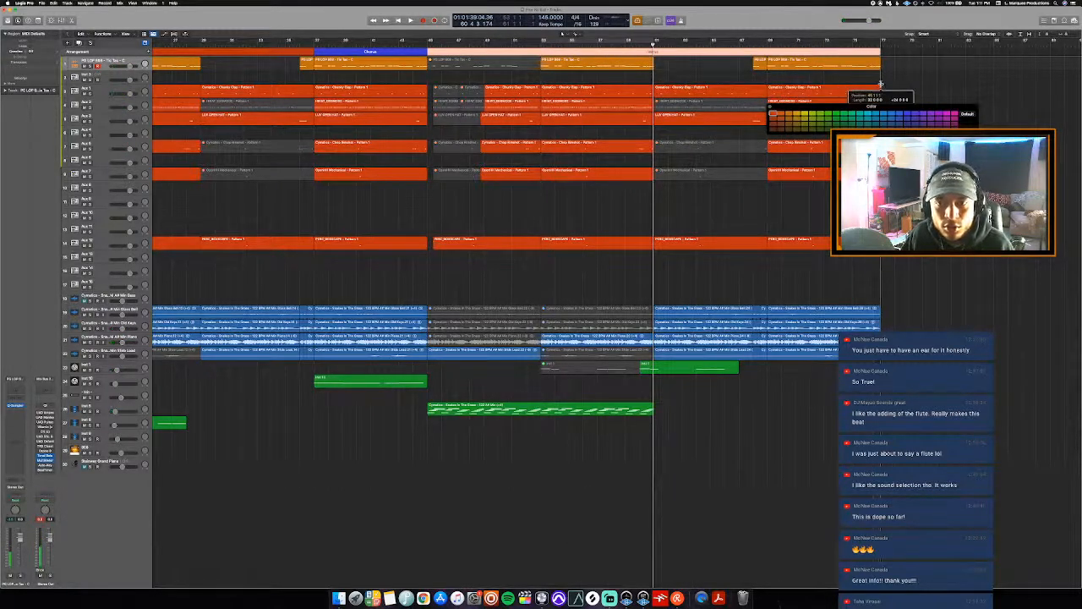
pyautogui.click(881, 44)
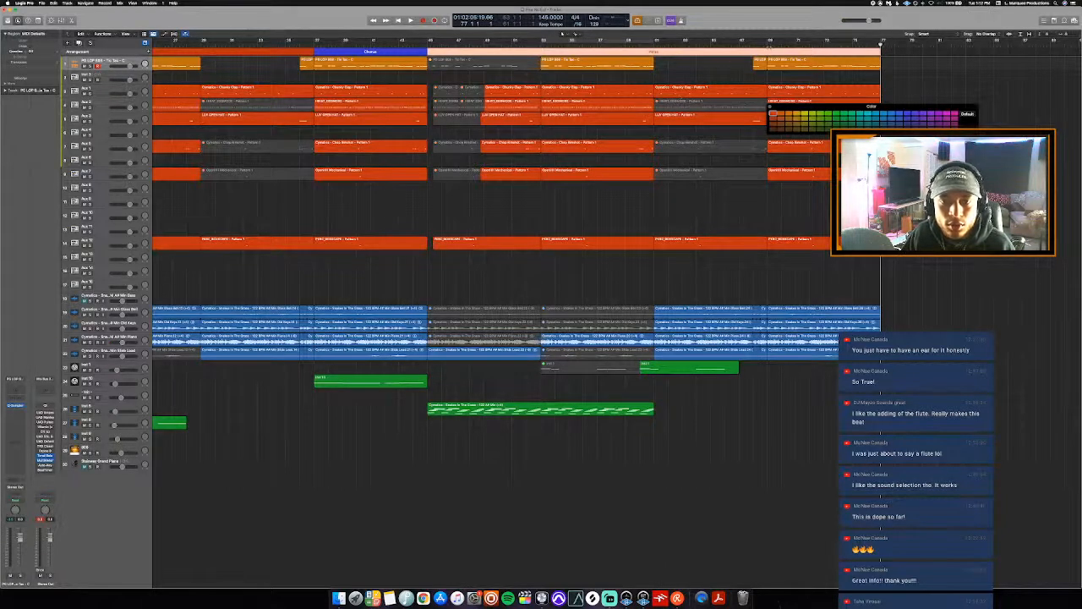
pyautogui.click(769, 45)
pyautogui.moveTo(684, 59); pyautogui.dragTo(810, 322)
pyautogui.rightClick(811, 314)
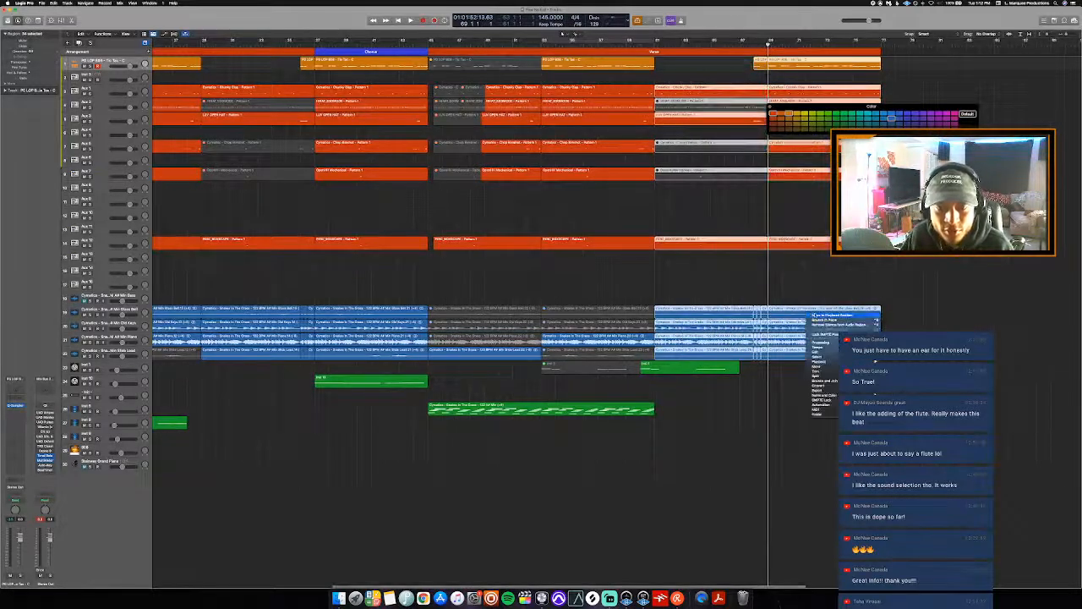
pyautogui.click(833, 315)
# - Divide the extended verse marker into two verse sections with the boundary at bar 61, and play from bar 53
pyautogui.click(670, 55)
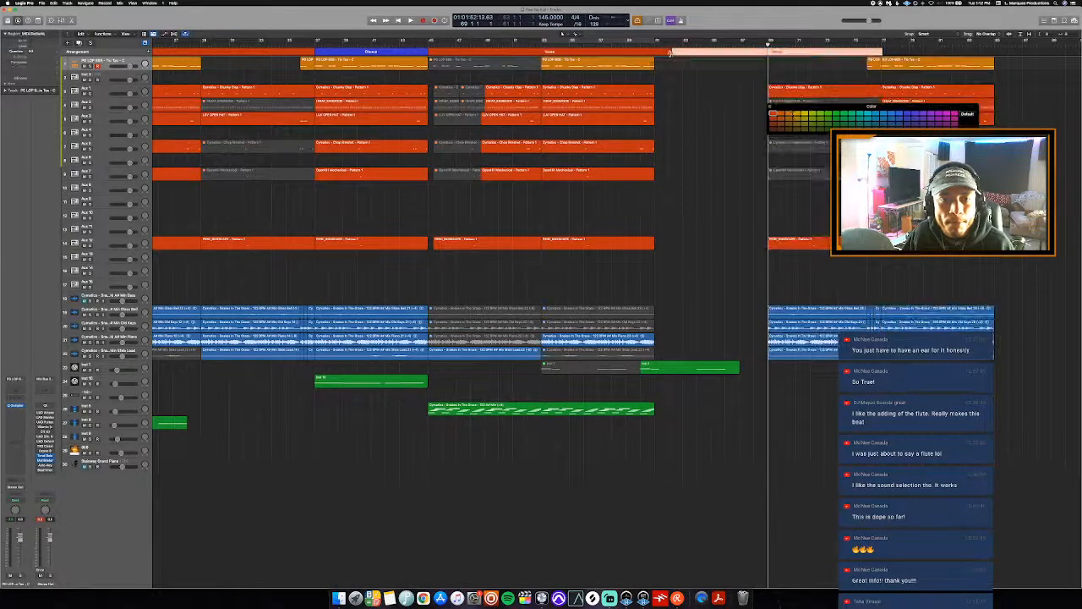
pyautogui.moveTo(671, 54); pyautogui.dragTo(655, 55)
pyautogui.press('space')
pyautogui.press('c')
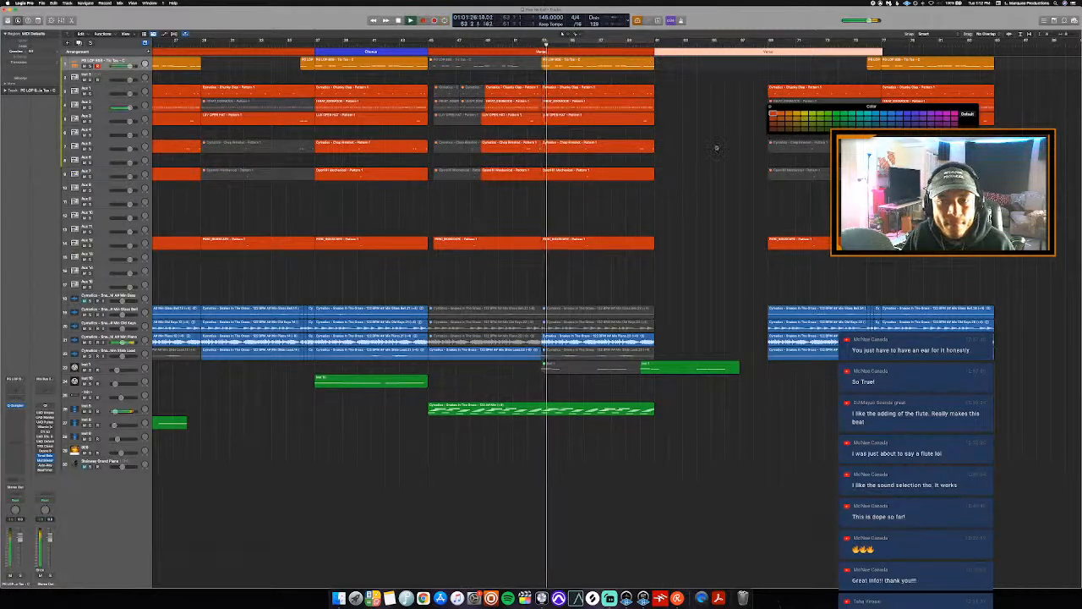
pyautogui.click(715, 148)
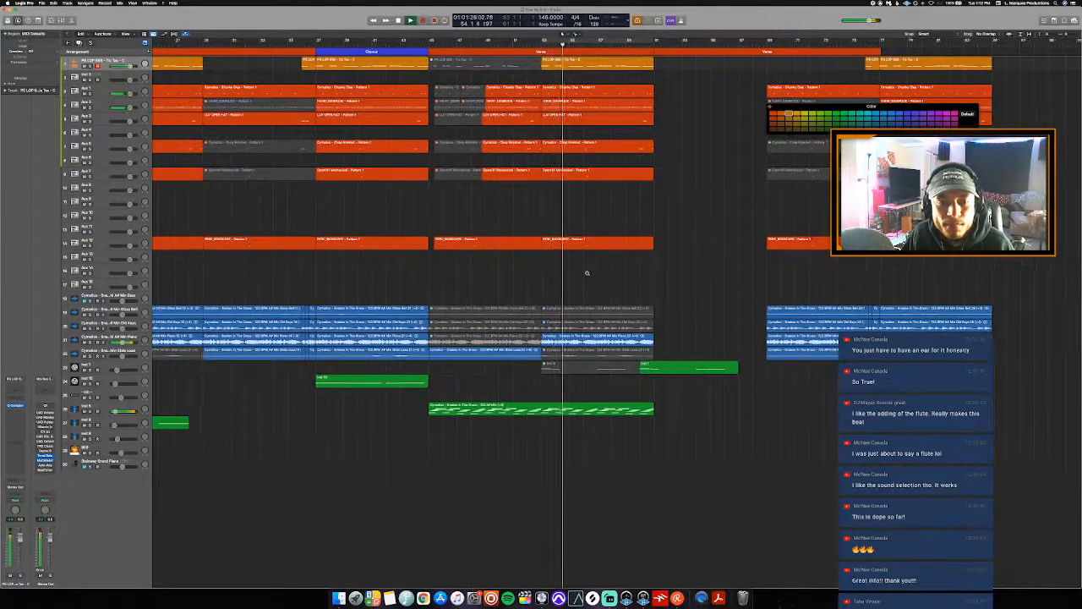
# - Repeat the 808 and all red drum regions of bars 53 to 61 once so the copies fill bars 61 to 69
pyautogui.scroll(-5, 587, 272)
pyautogui.scroll(-2, 587, 273)
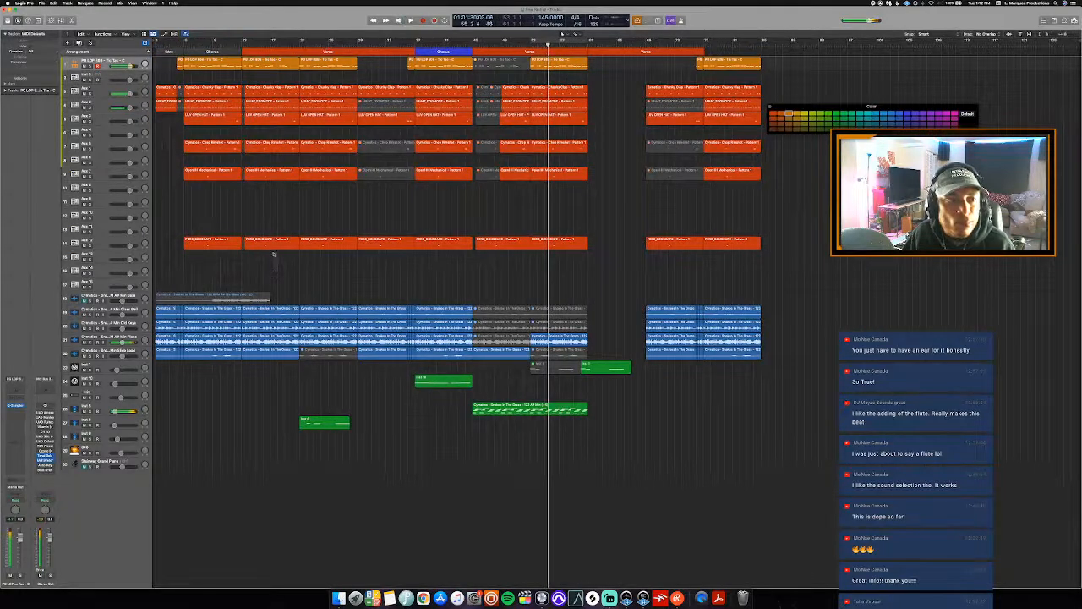
pyautogui.moveTo(277, 267); pyautogui.dragTo(247, 76)
pyautogui.moveTo(571, 261); pyautogui.dragTo(569, 125)
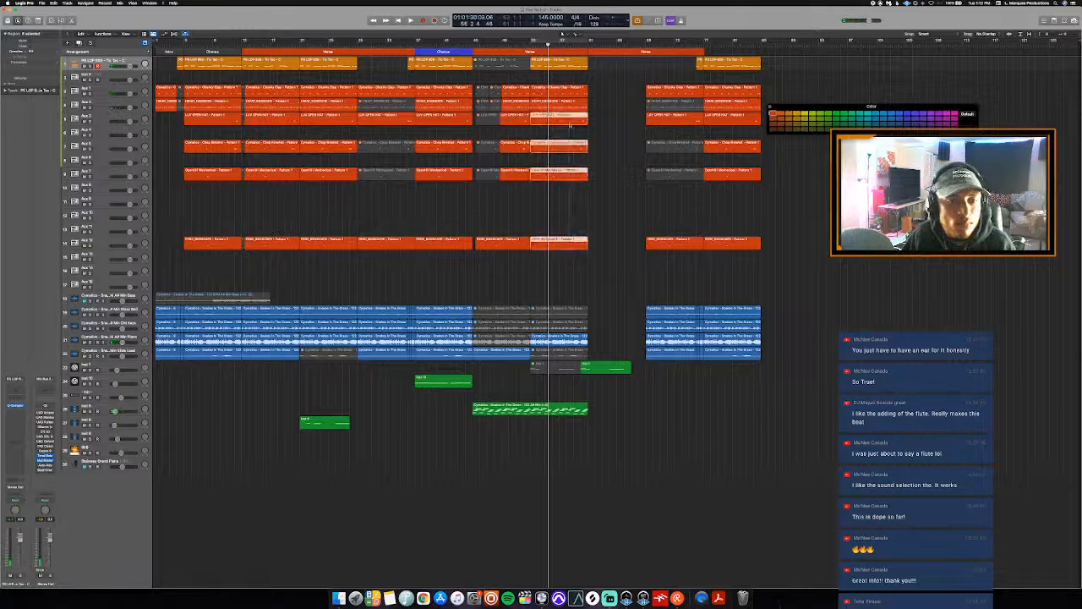
pyautogui.press('super+r')
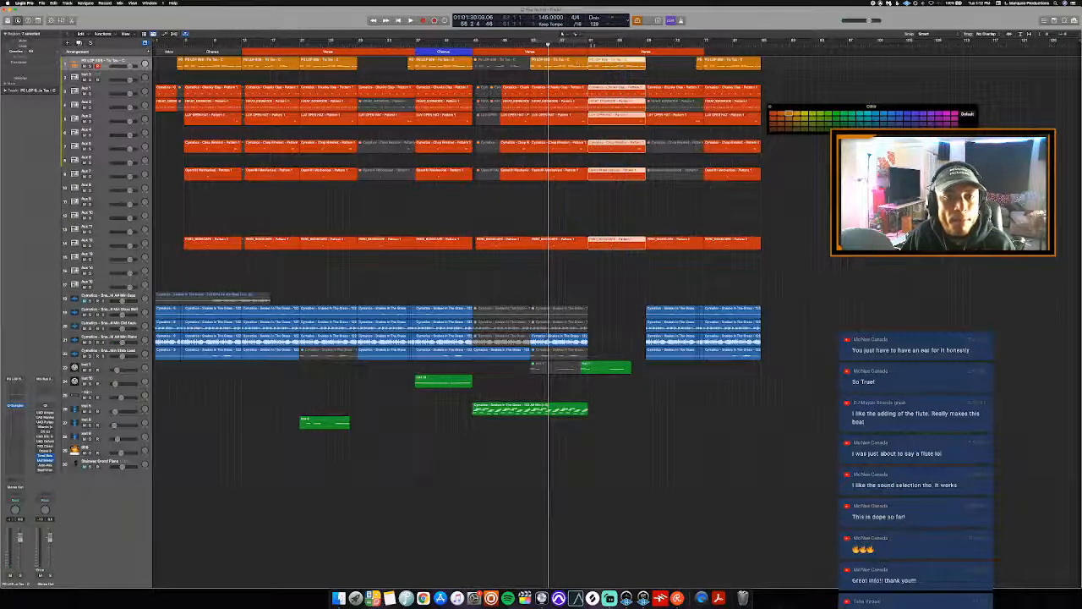
# - Split the 808 and drum copies at bar 62, keeping overlapping notes, and mute the pieces between bars 61 and 62
pyautogui.click(591, 45)
pyautogui.scroll(10, 617, 73)
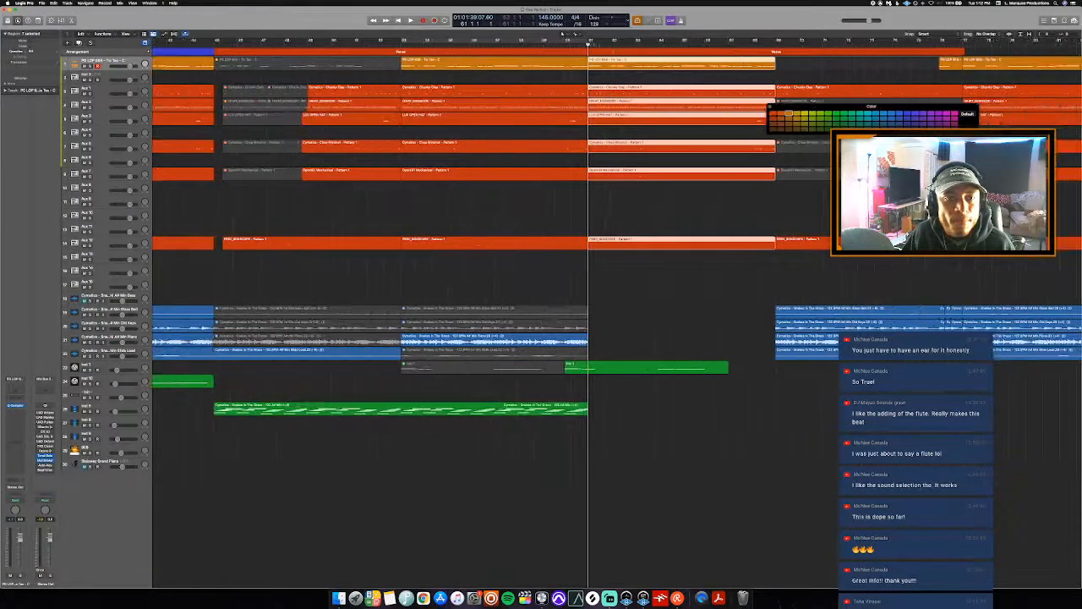
pyautogui.press('space')
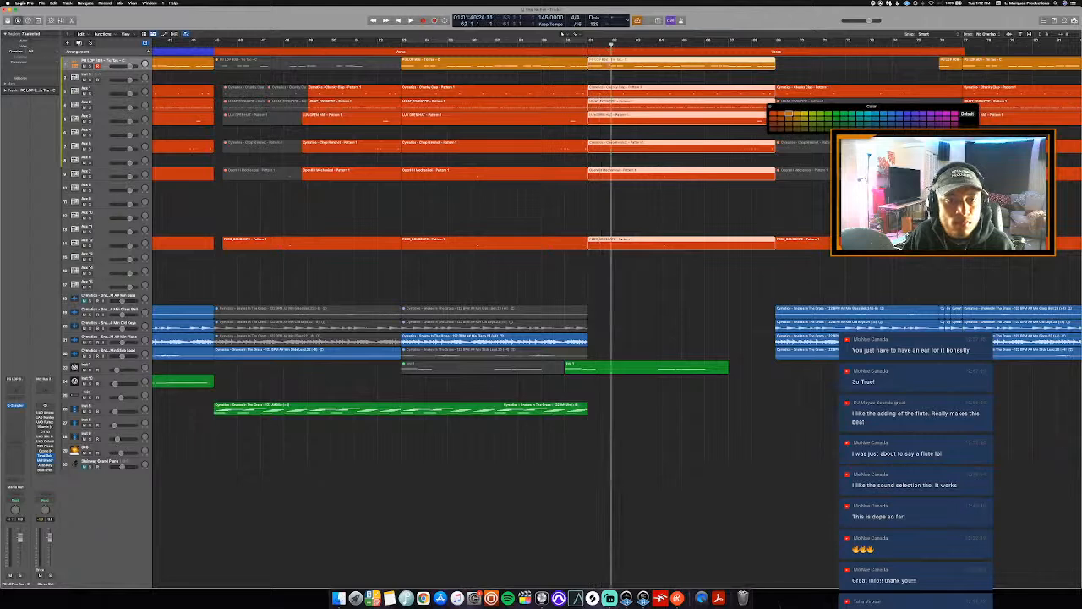
pyautogui.click(611, 72)
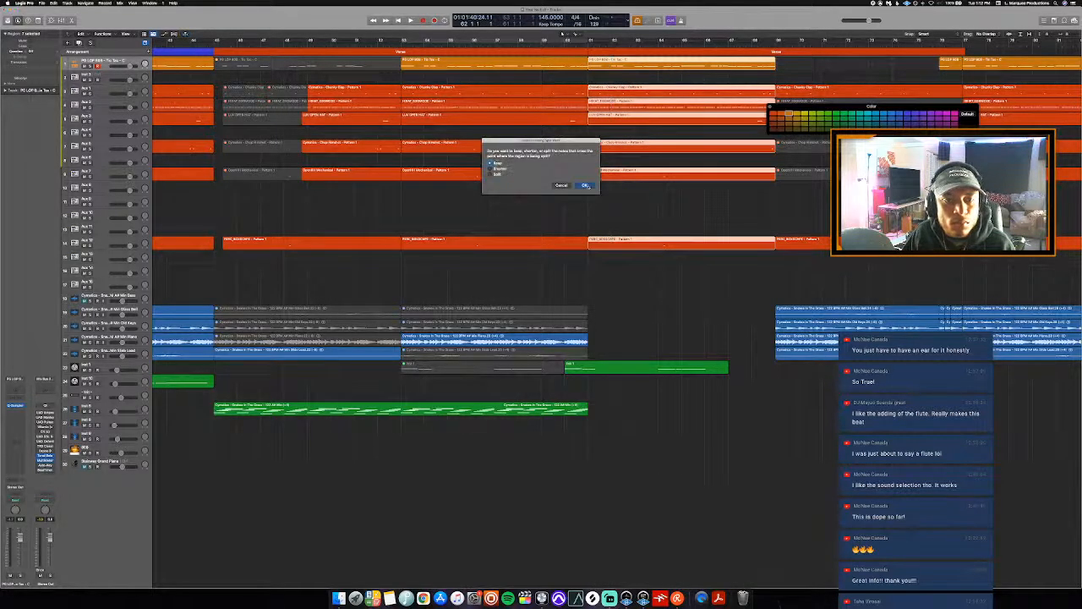
pyautogui.press('Return')
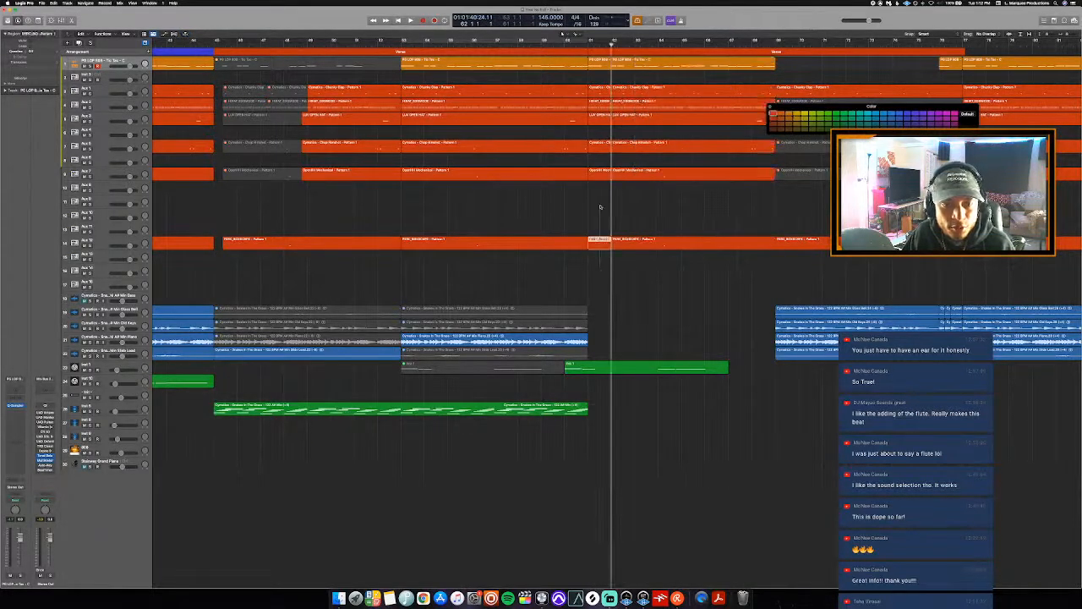
pyautogui.moveTo(600, 207); pyautogui.dragTo(593, 45)
pyautogui.hotkey('ctrl', 'm')
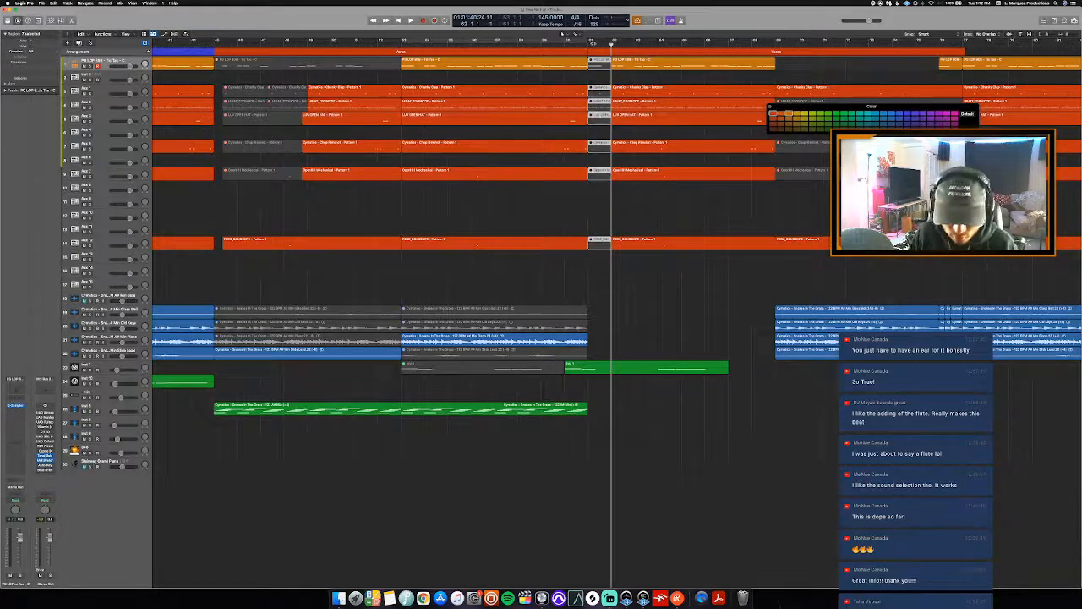
# - Play the second verse and rename the verse marker starting at bar 45 to "Verse 2 A"
pyautogui.press('super+Left')
pyautogui.press('super+Left')
pyautogui.press('super+Left')
pyautogui.press('super+Left')
pyautogui.press('c')
pyautogui.press('space')
pyautogui.press('c')
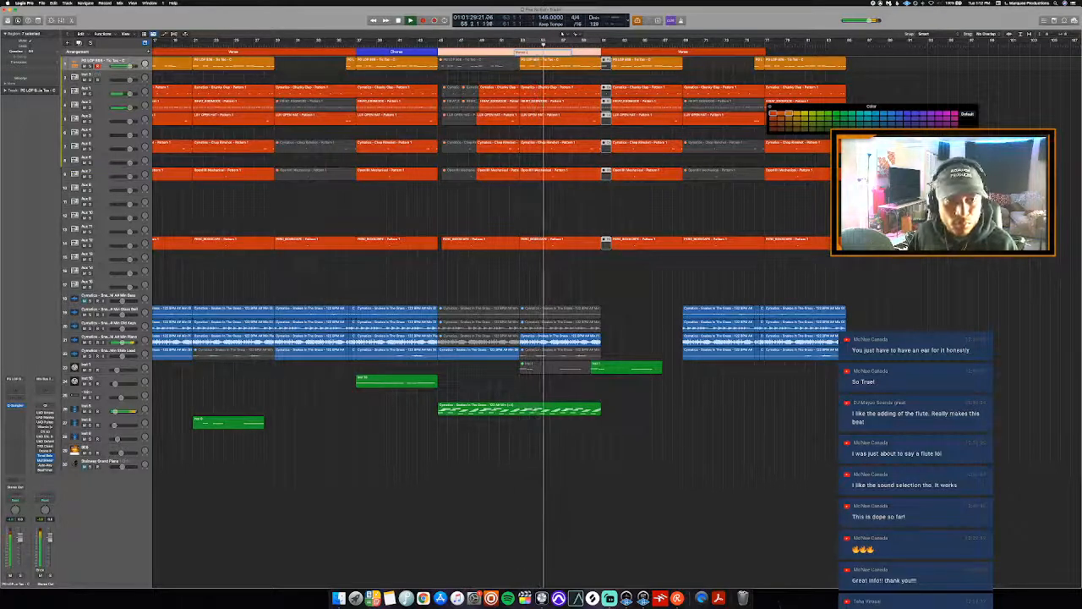
pyautogui.write('2 A')
pyautogui.click(710, 77)
# - Rename the verse marker starting at bar 61 to "Verse 2 B" and add a blue chorus marker from bar 77
pyautogui.click(683, 52)
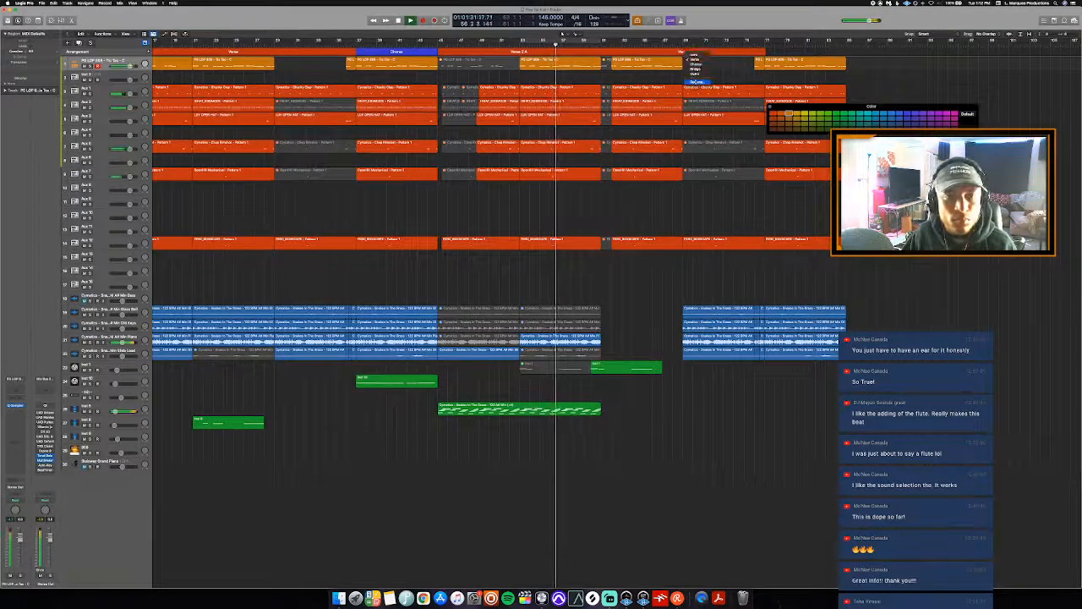
pyautogui.click(697, 81)
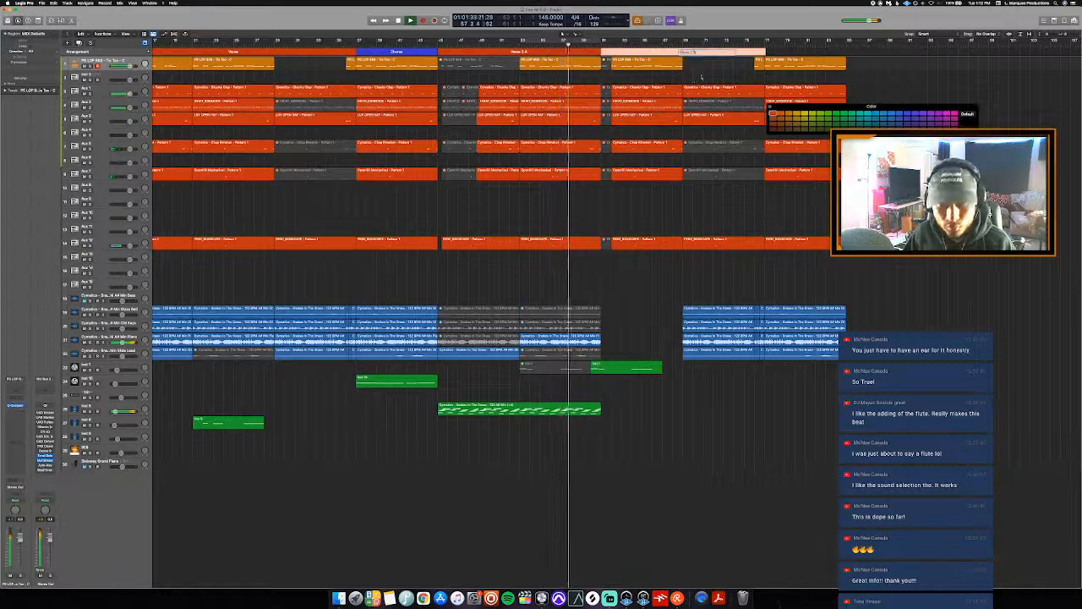
pyautogui.press('Return')
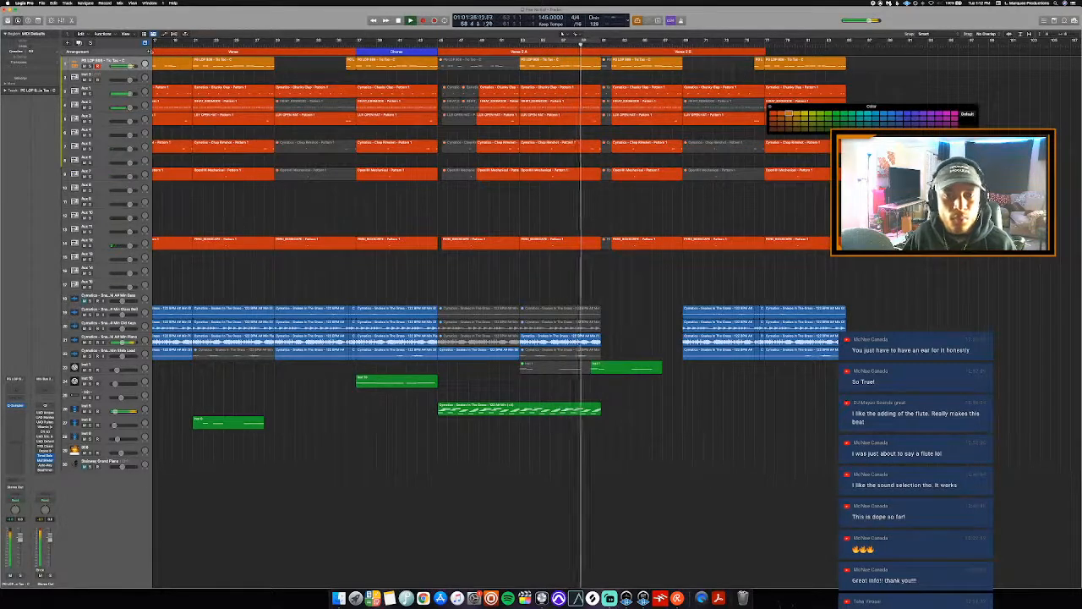
pyautogui.click(149, 52)
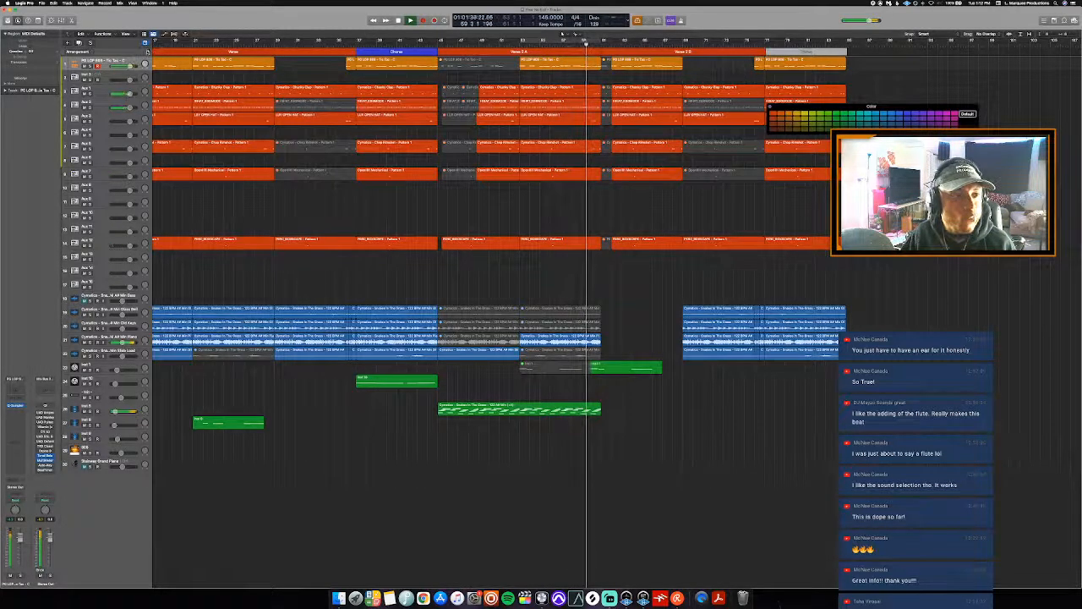
pyautogui.click(907, 112)
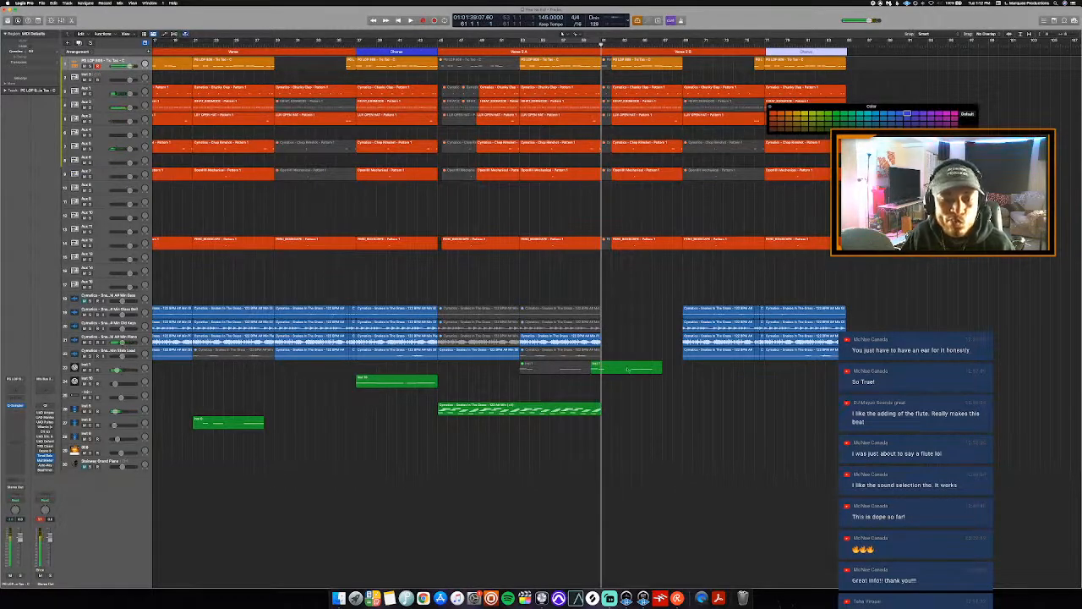
# - Move the unmuted green Inst 1 region so it starts at bar 62
pyautogui.rightClick(628, 370)
pyautogui.click(644, 370)
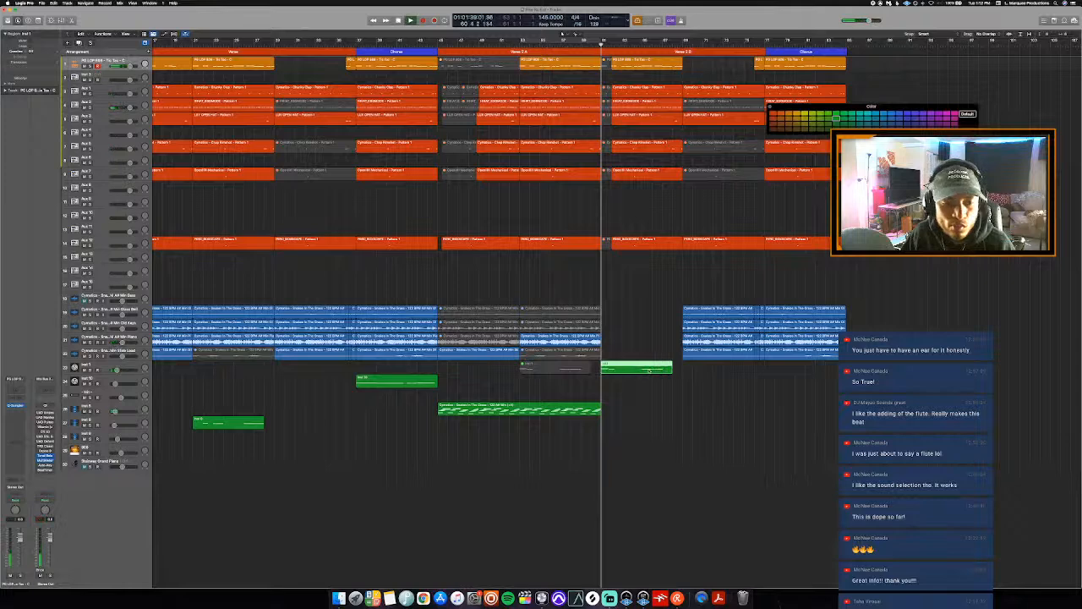
pyautogui.moveTo(655, 368); pyautogui.dragTo(660, 370)
pyautogui.scroll(-3, 499, 374)
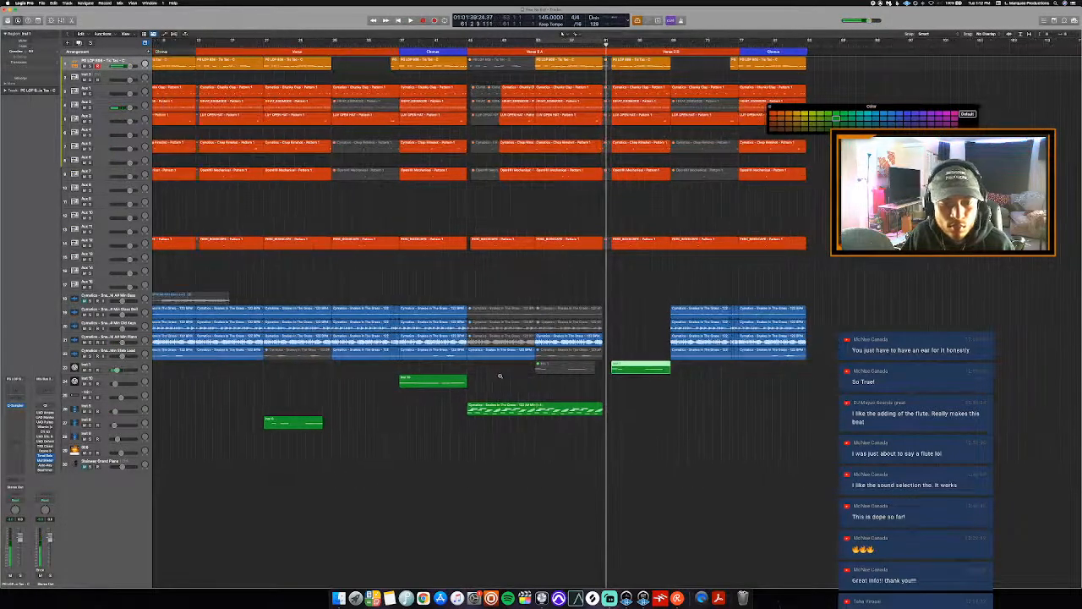
# - Copy the four blue melody regions from bar 29 to bar 61 and extend the copies to end at bar 69
pyautogui.scroll(-3, 499, 375)
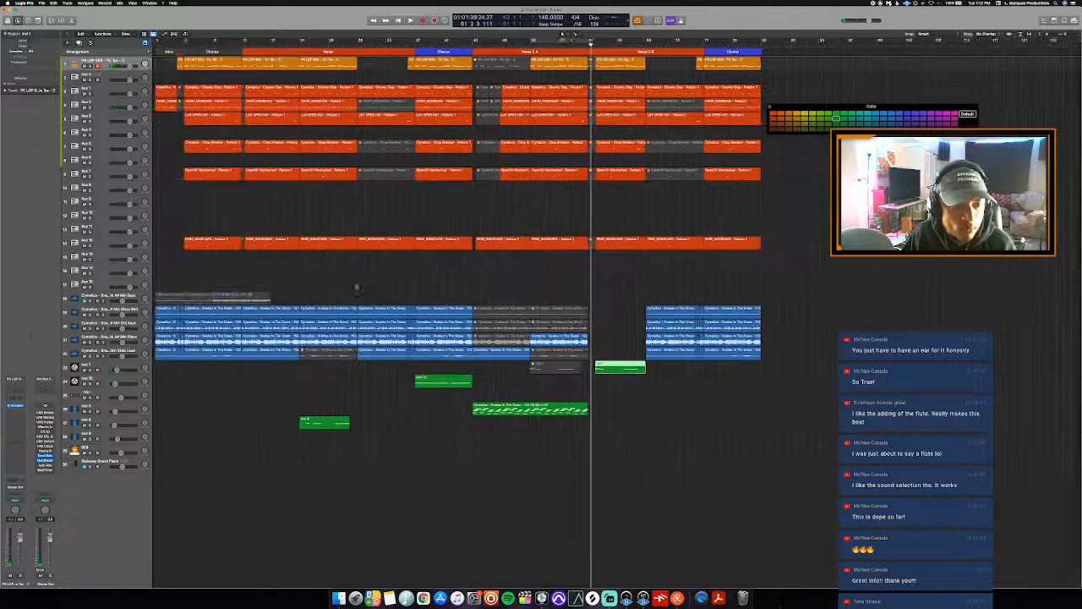
pyautogui.moveTo(333, 290); pyautogui.dragTo(379, 292)
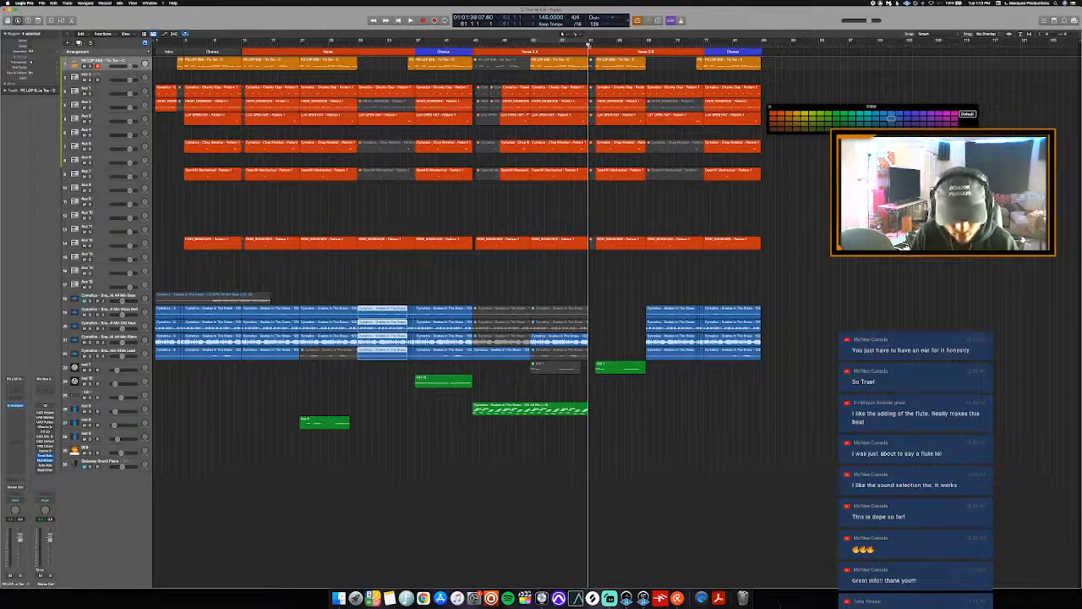
pyautogui.press('super+v')
pyautogui.click(589, 45)
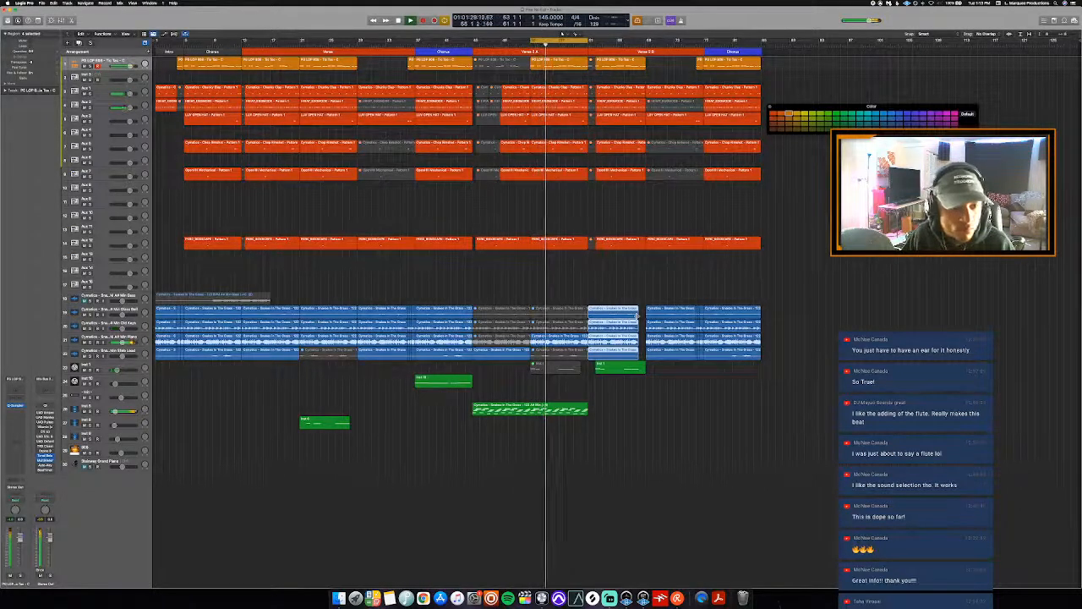
pyautogui.moveTo(638, 323); pyautogui.dragTo(645, 325)
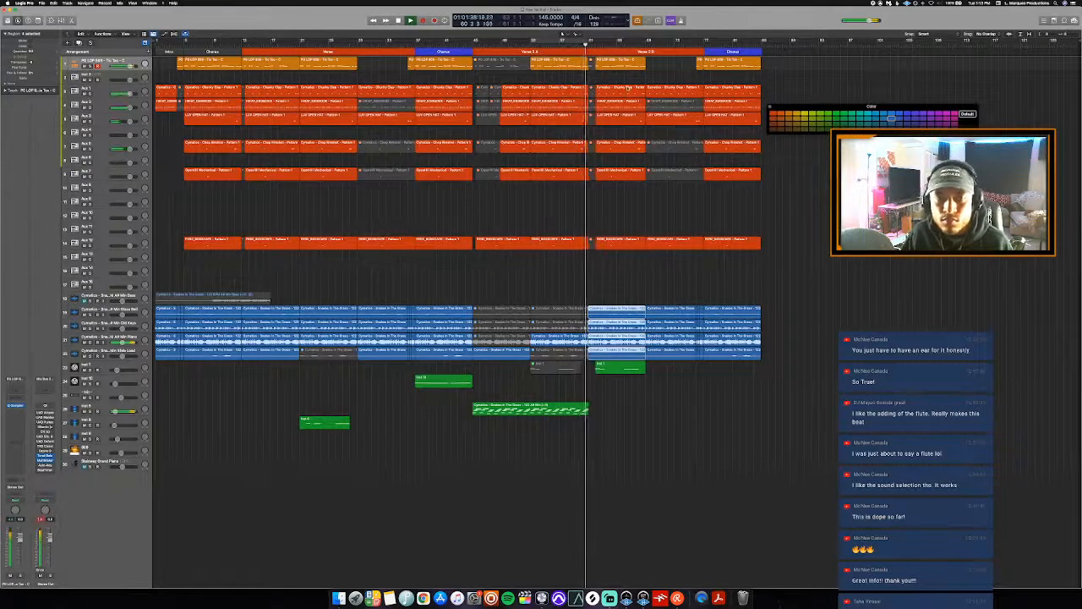
# - Listen to the transition into bar 61, unmute the 808 piece between bars 61 and 62, and open its notes for editing
pyautogui.click(612, 53)
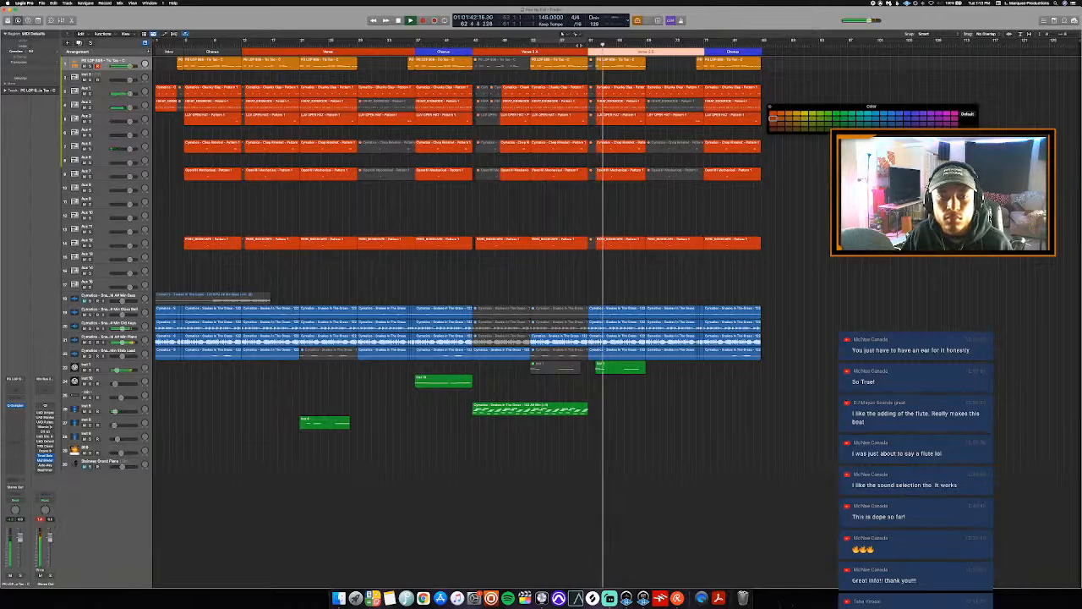
pyautogui.press('super+Right')
pyautogui.press('super+Right')
pyautogui.press('super+Right')
pyautogui.press('super+Right')
pyautogui.press('super+Right')
pyautogui.press('super+Right')
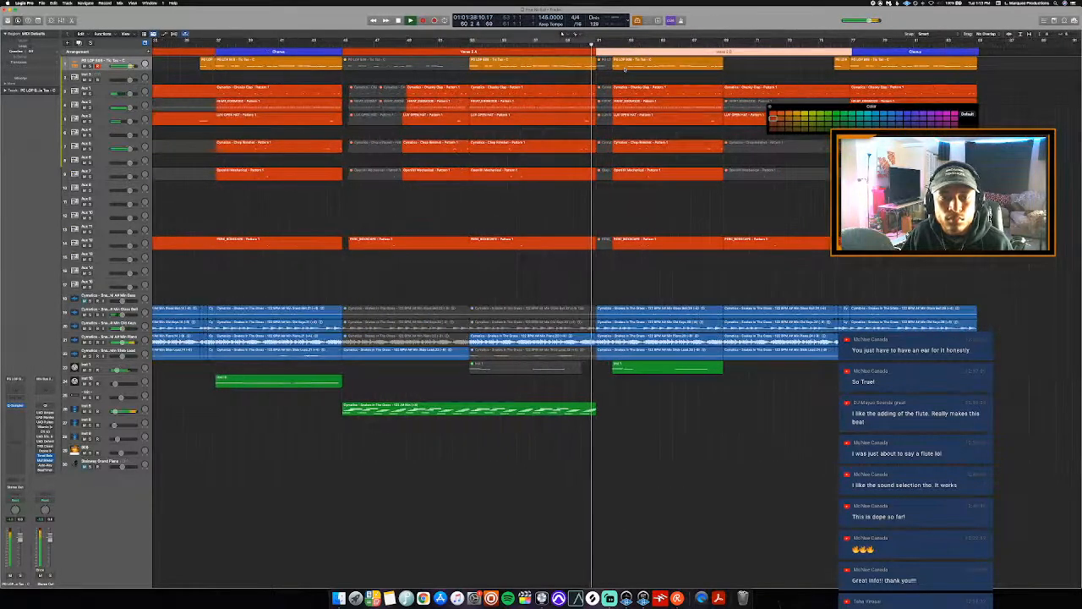
pyautogui.press('super+Right')
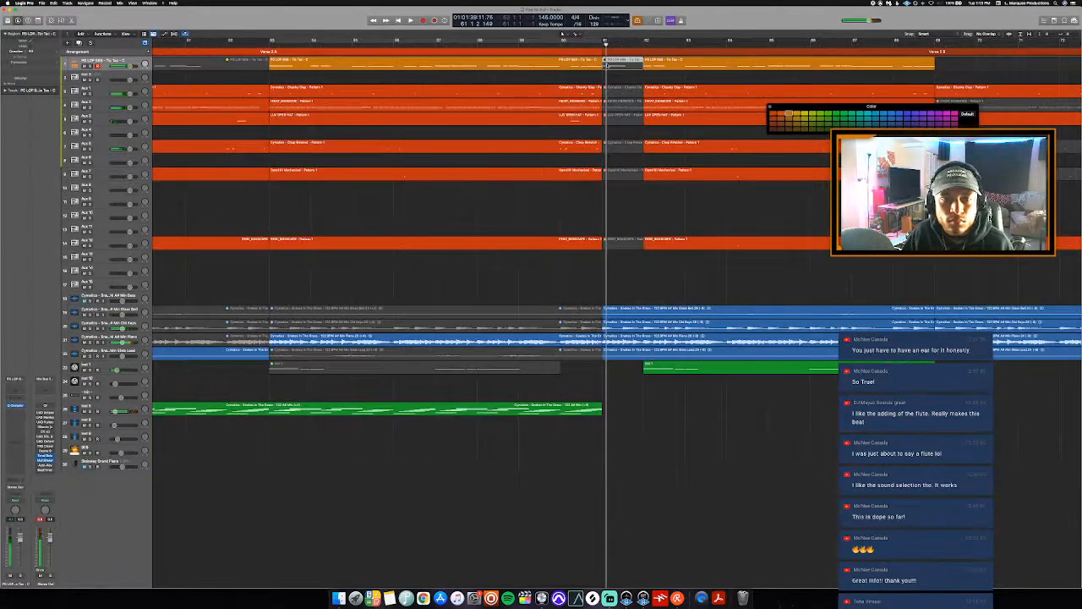
pyautogui.press('p')
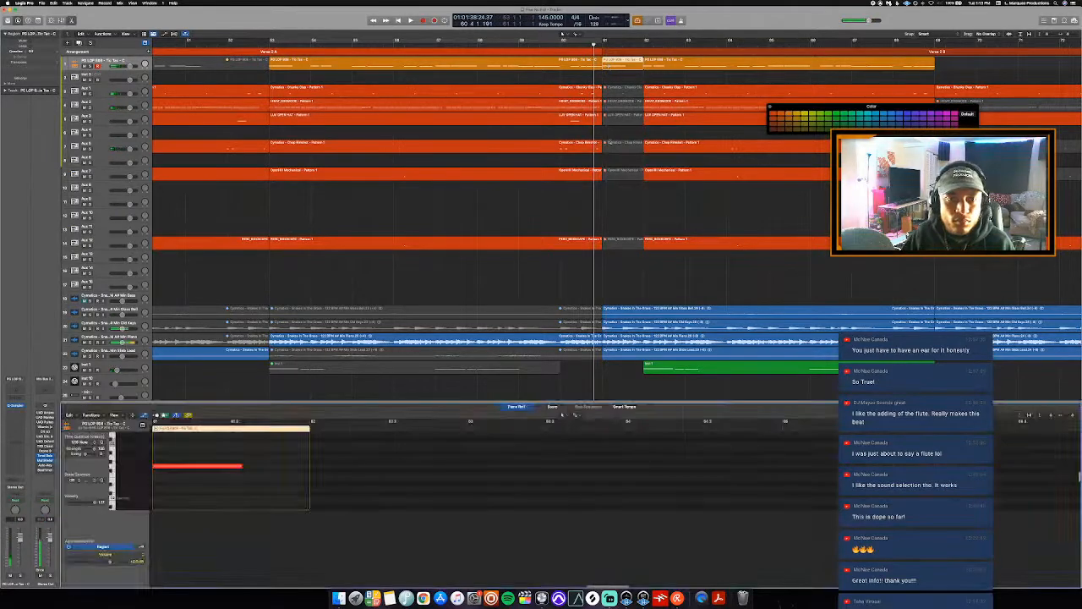
# - Move the 808 note in bar 61 about one and a half beats later and start playback from bar 53
pyautogui.hscroll(-3, 254, 461)
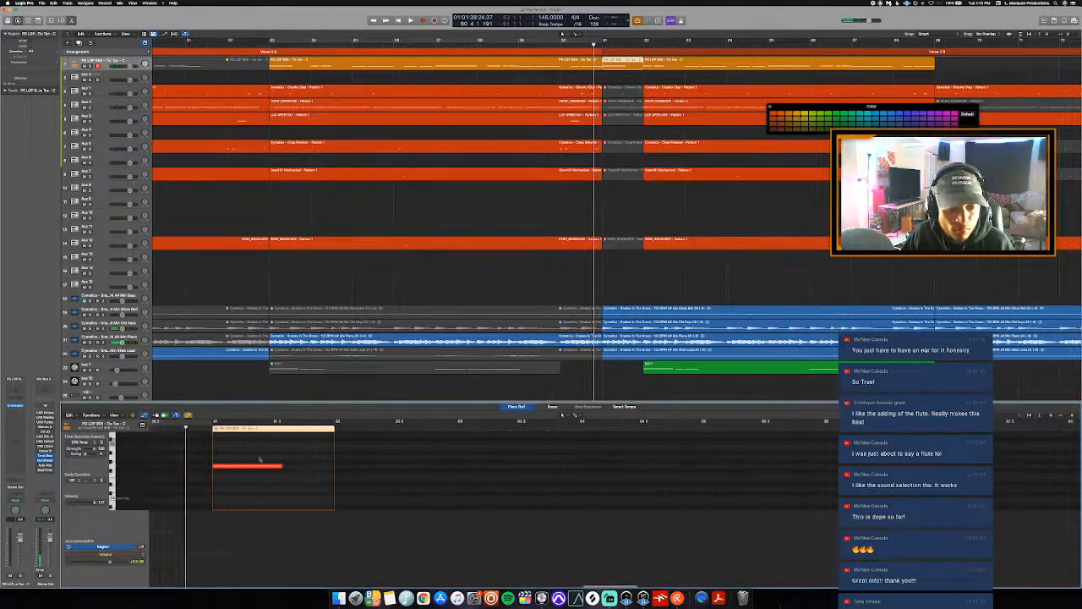
pyautogui.moveTo(252, 467); pyautogui.dragTo(298, 467)
pyautogui.press('space')
pyautogui.click(216, 426)
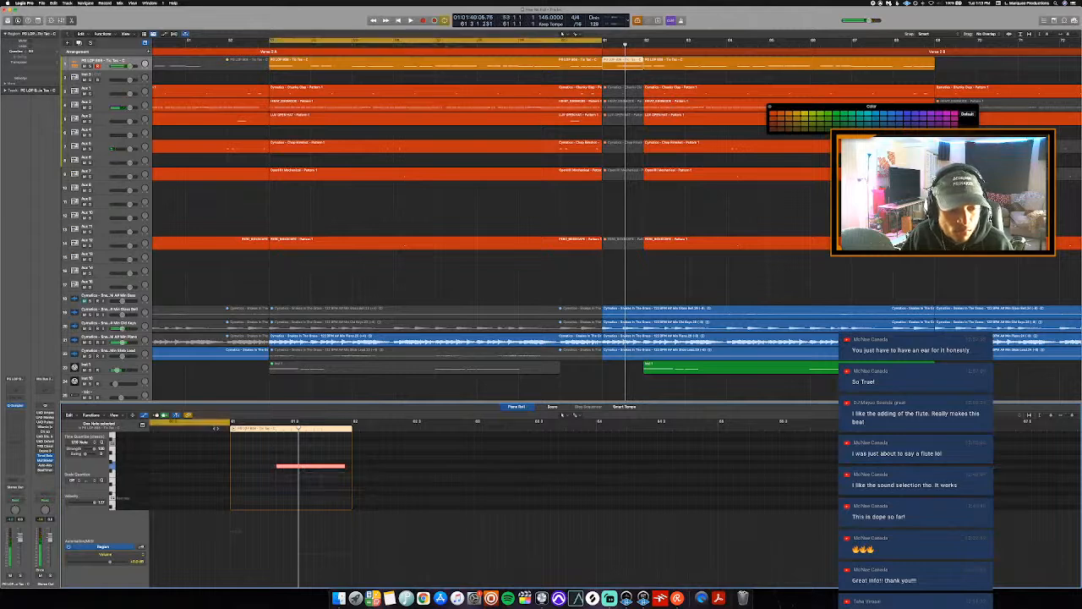
pyautogui.click(216, 426)
pyautogui.press('space')
pyautogui.hscroll(-2, 270, 434)
pyautogui.hscroll(-1, 270, 435)
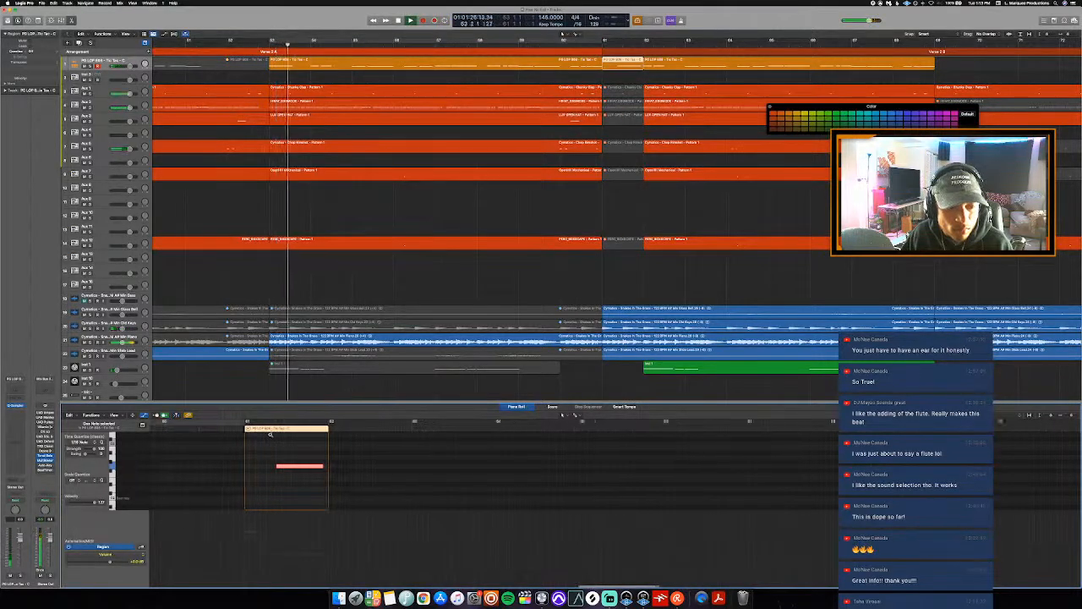
pyautogui.press('space')
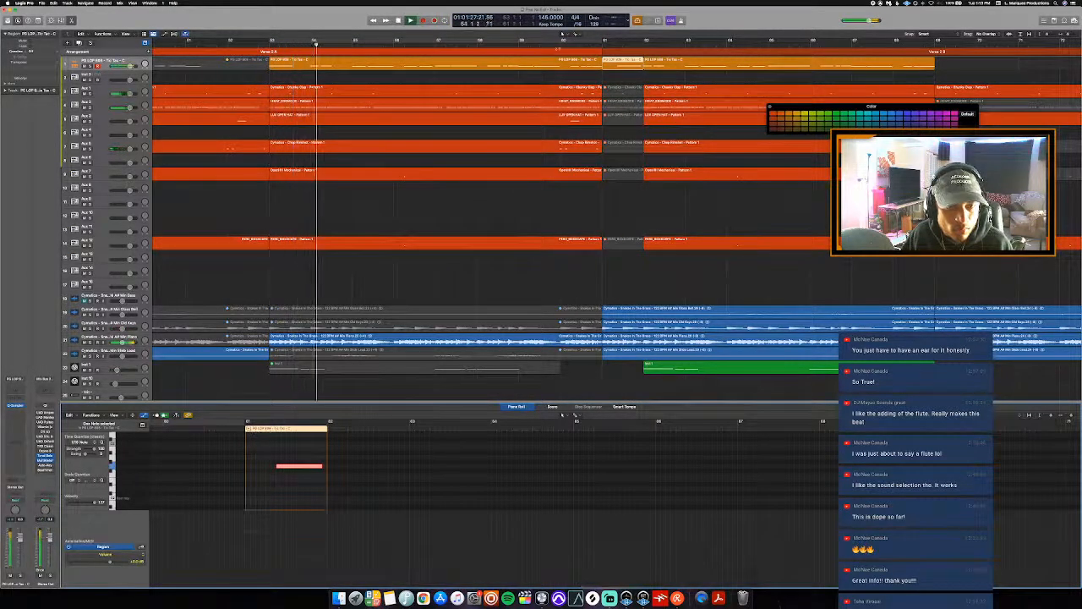
# - Play from bar 60 into bar 61 to check the timing of the moved 808 note
pyautogui.click(560, 52)
pyautogui.click(560, 46)
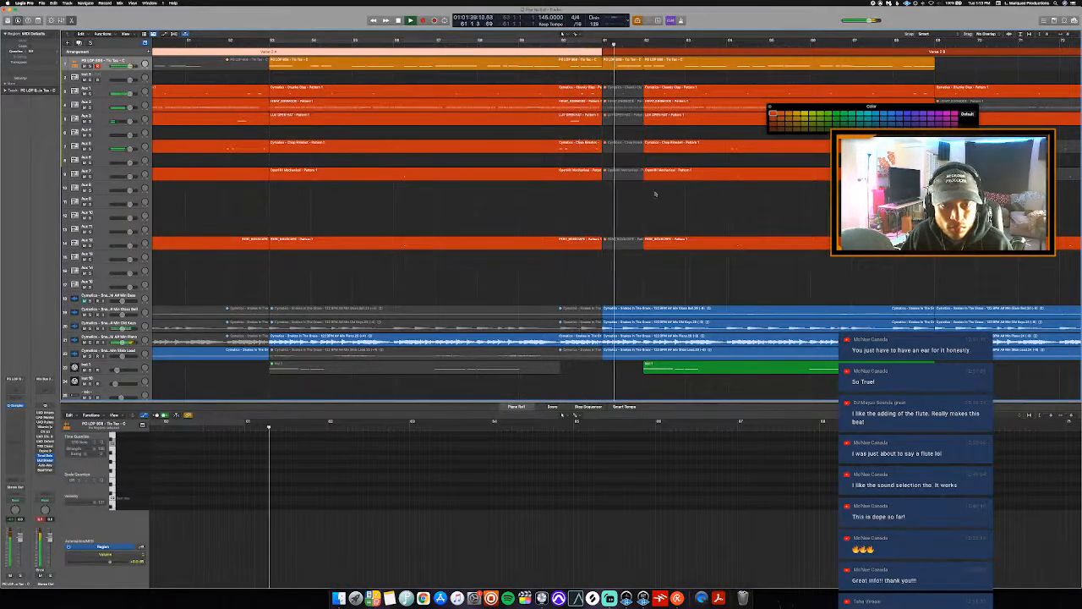
pyautogui.click(627, 65)
pyautogui.press('space')
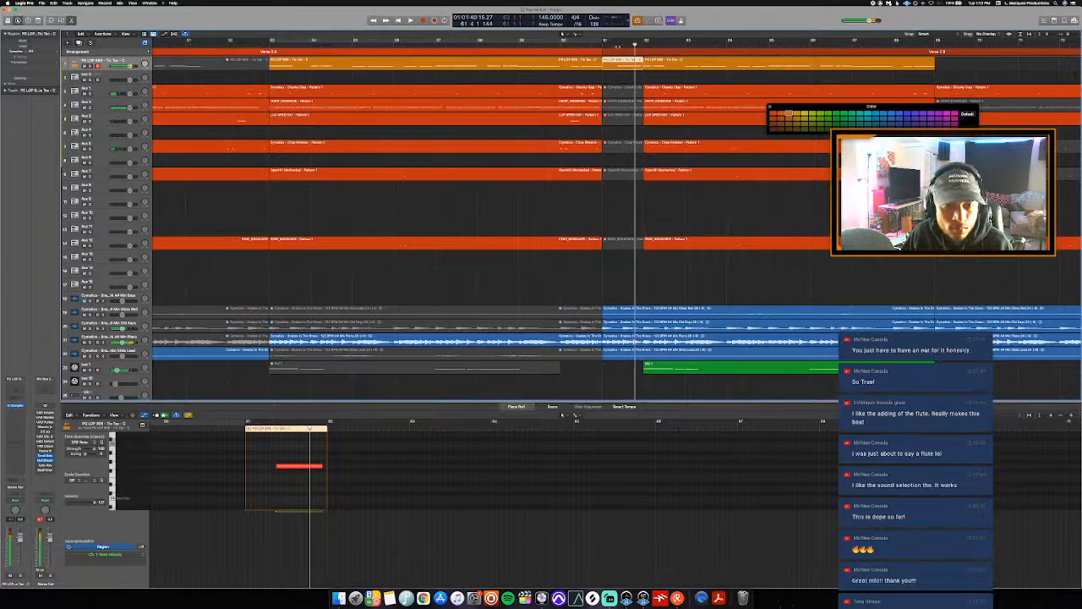
# - Split the muted drum pieces of bar 61 at the start of the 808 note and unmute the parts running to bar 62
pyautogui.click(618, 46)
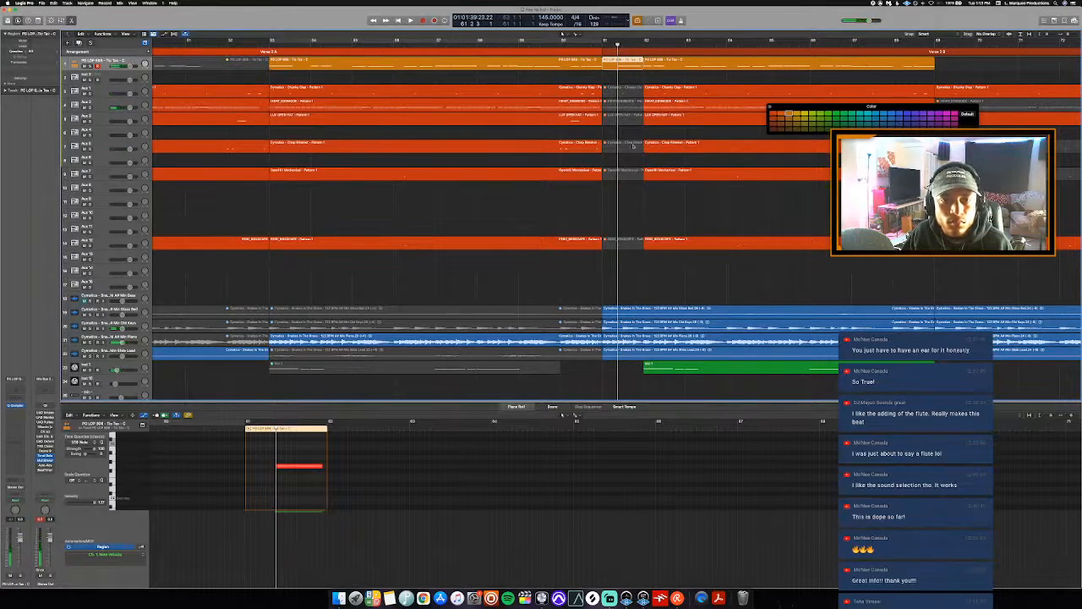
pyautogui.moveTo(623, 284); pyautogui.dragTo(623, 89)
pyautogui.click(618, 91)
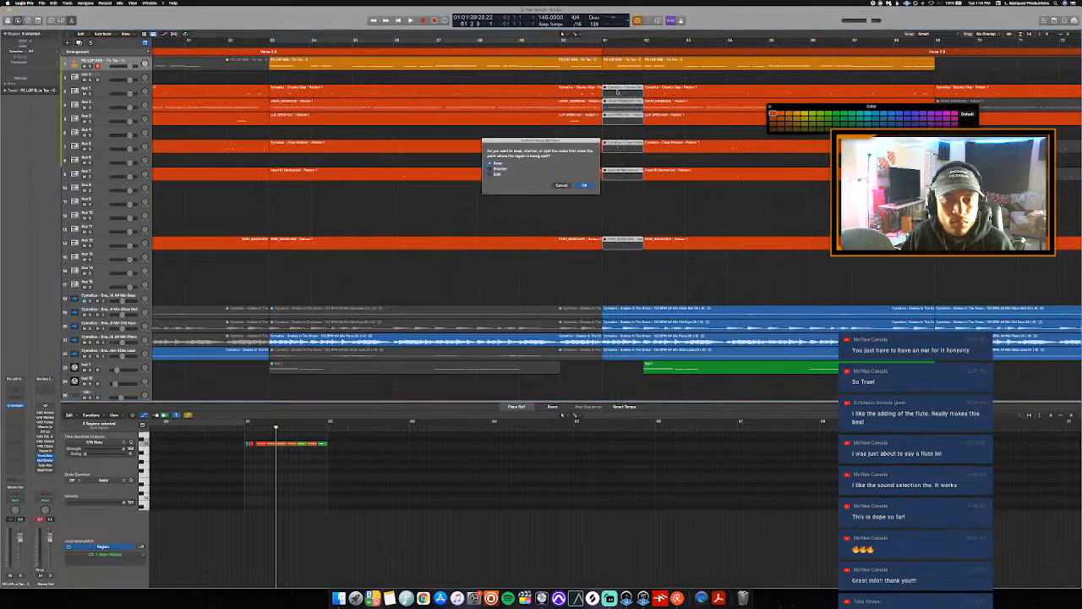
pyautogui.press('Return')
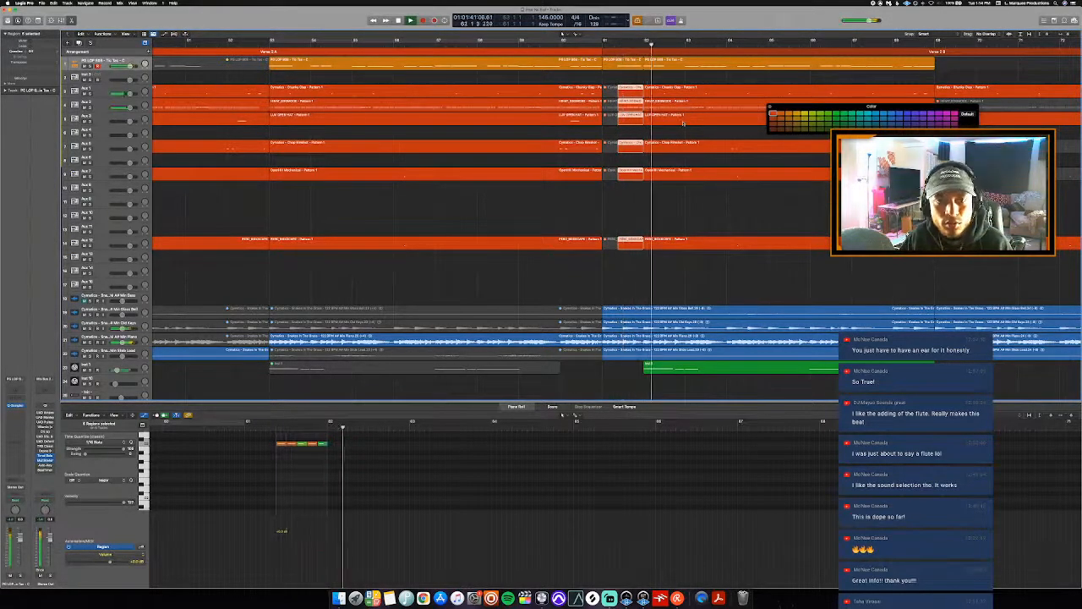
# - Close the note editor and color palette and listen through Verse 2 B in the full arrangement
pyautogui.press('super+Left')
pyautogui.press('super+Left')
pyautogui.press('super+Left')
pyautogui.press('super+Left')
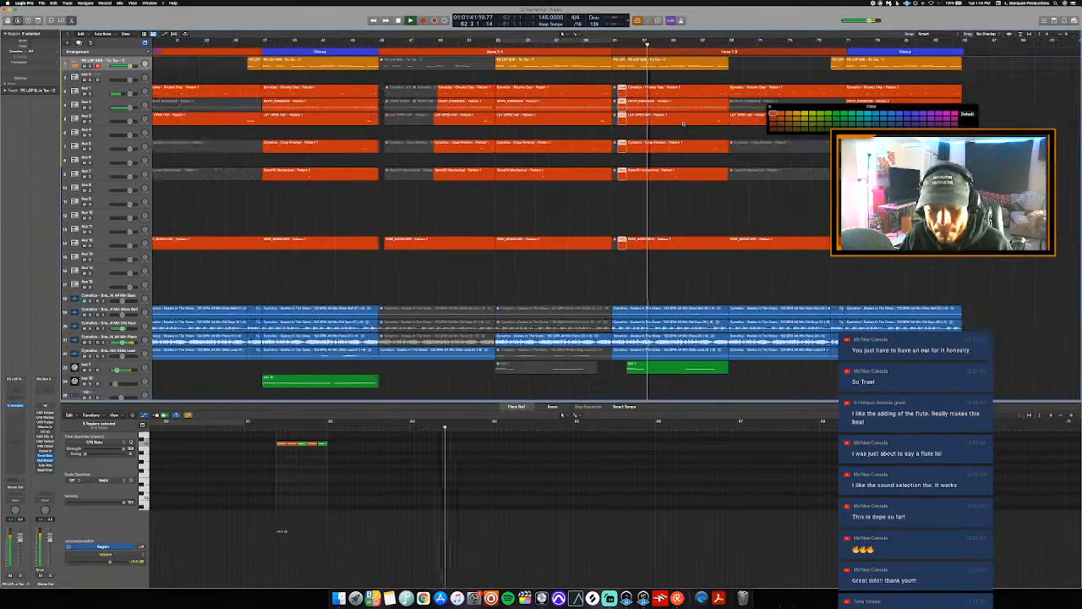
pyautogui.press('super+Up')
pyautogui.press('super+Left')
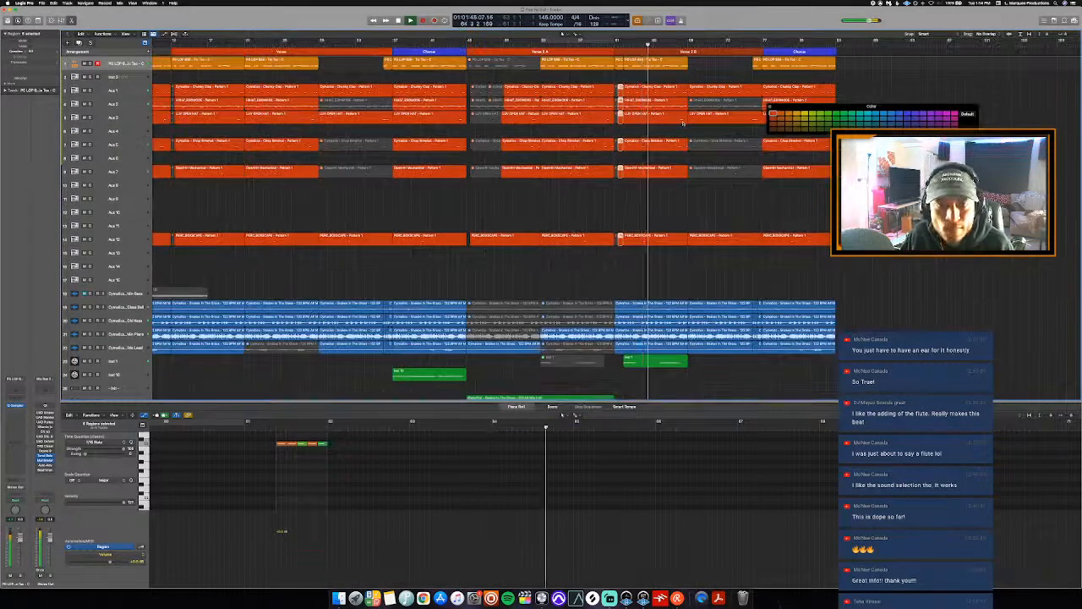
pyautogui.press('e')
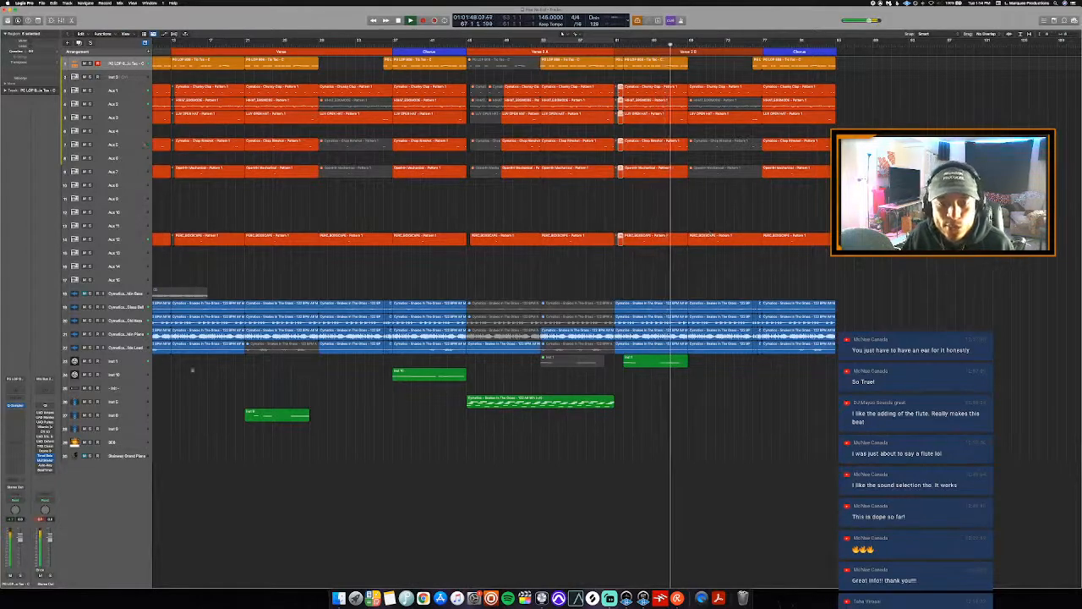
pyautogui.press('super+Down')
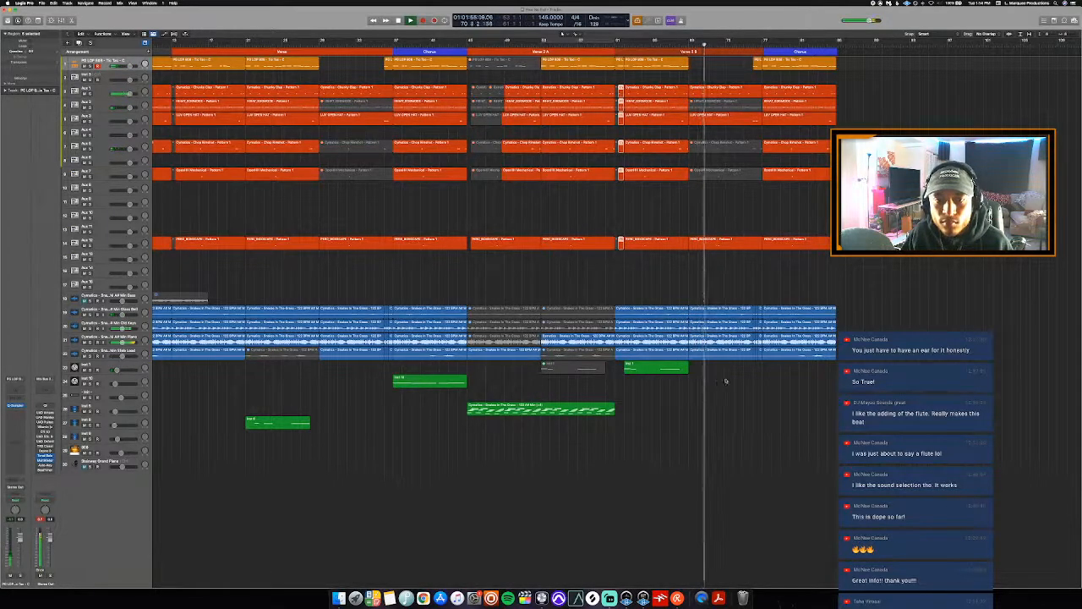
# - Duplicate the four melody loop regions of the bar 77 chorus into bars 85 to 93
pyautogui.hscroll(1, 808, 379)
pyautogui.moveTo(783, 394); pyautogui.dragTo(771, 308)
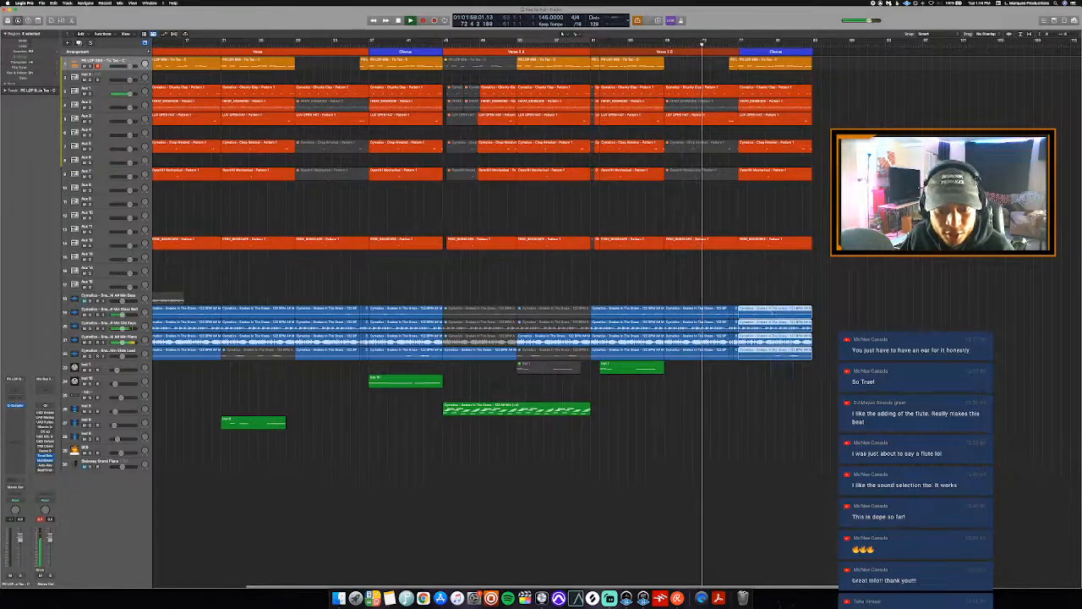
pyautogui.press('super+r')
# - Audition the duplicated melody loops after bar 85 and replay the end of the chorus from about bar 81
pyautogui.click(803, 47)
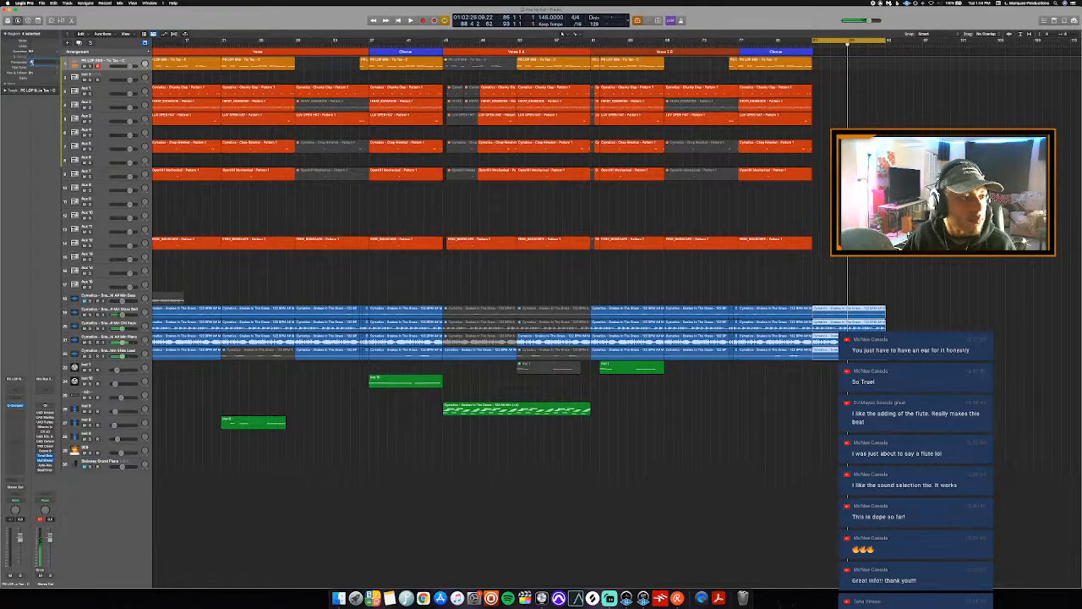
pyautogui.press('space')
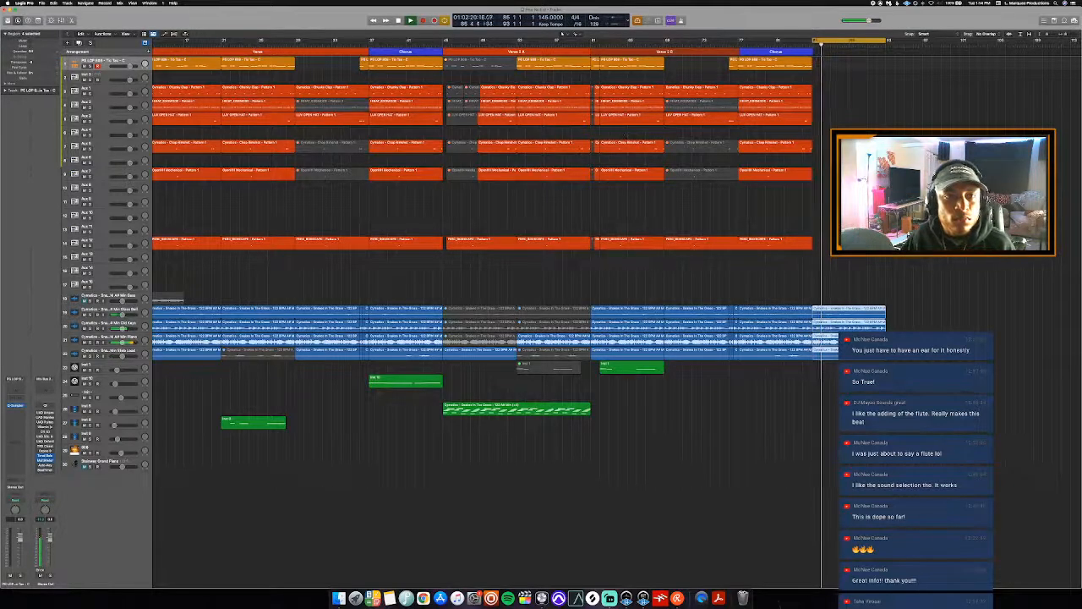
pyautogui.hscroll(3, 842, 326)
pyautogui.hscroll(4, 562, 34)
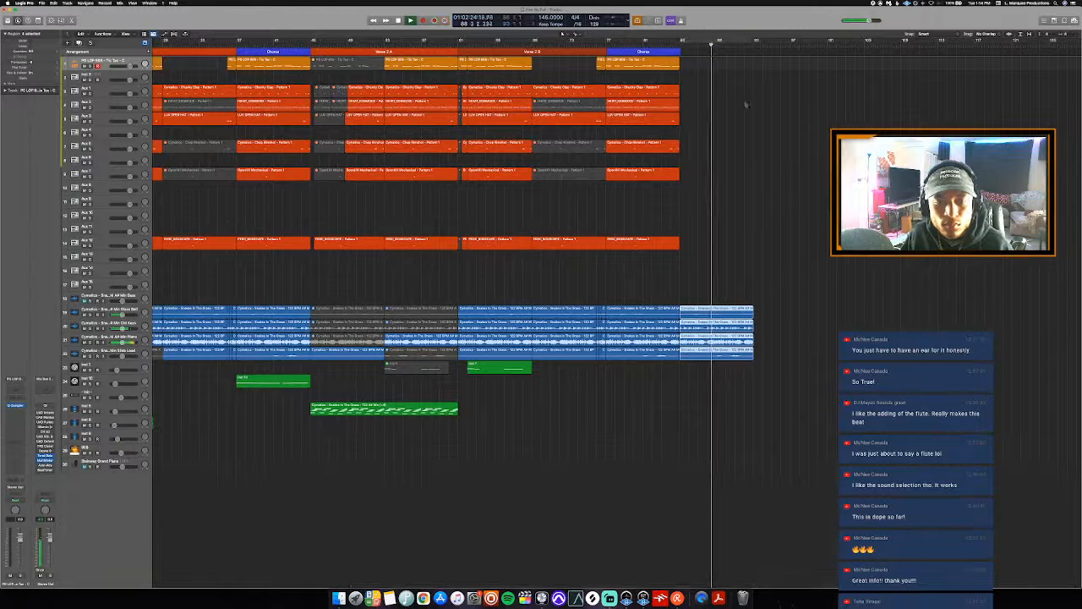
pyautogui.click(647, 45)
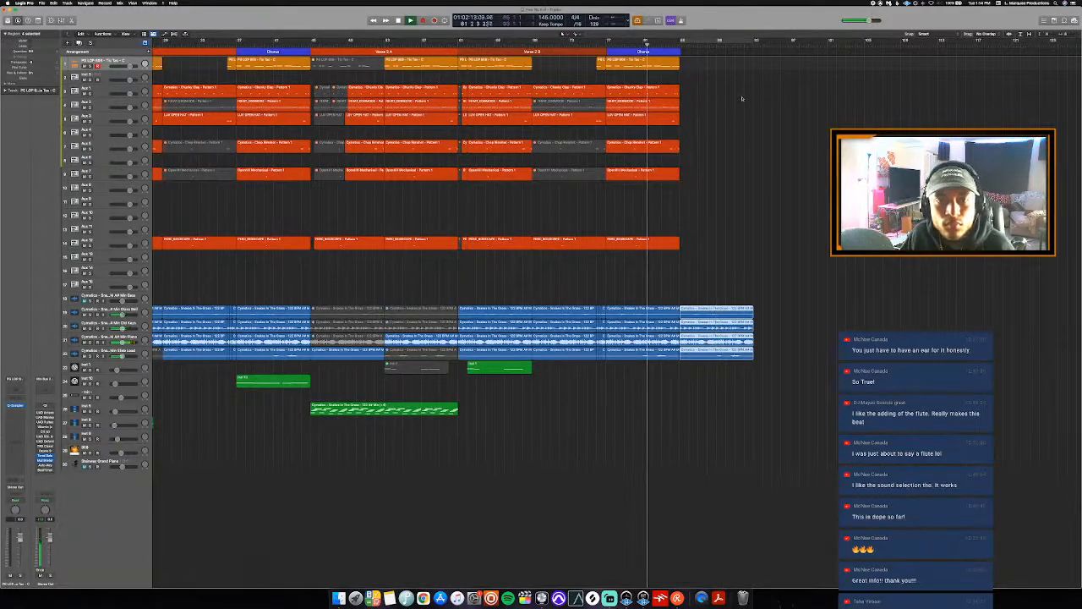
pyautogui.press('super+u')
pyautogui.press('space')
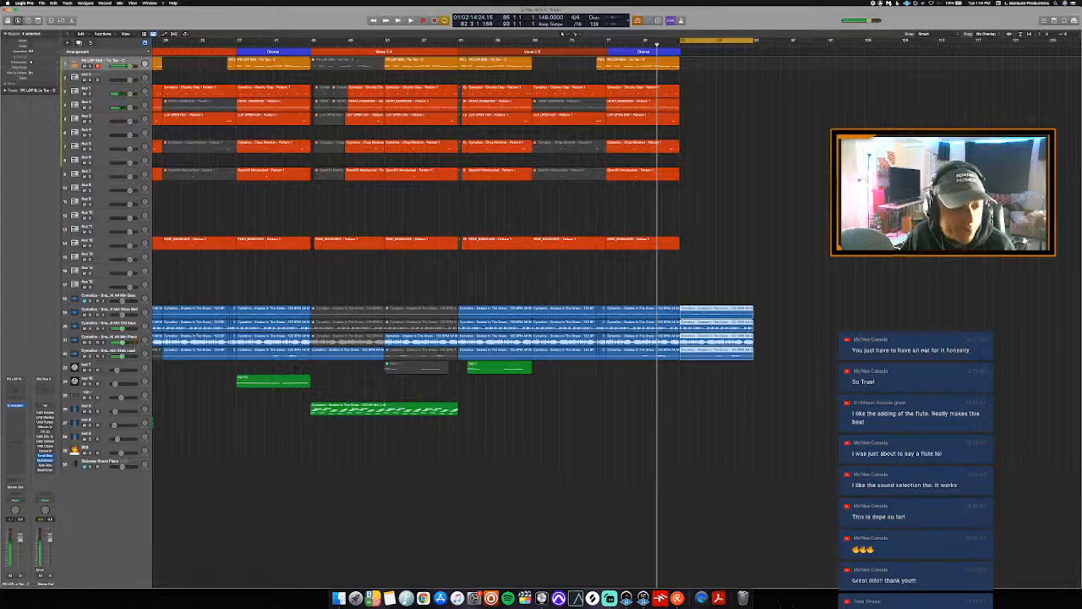
# - Create an arrangement track for the Loop aux channel from the mixer and close the mixer
pyautogui.press('x')
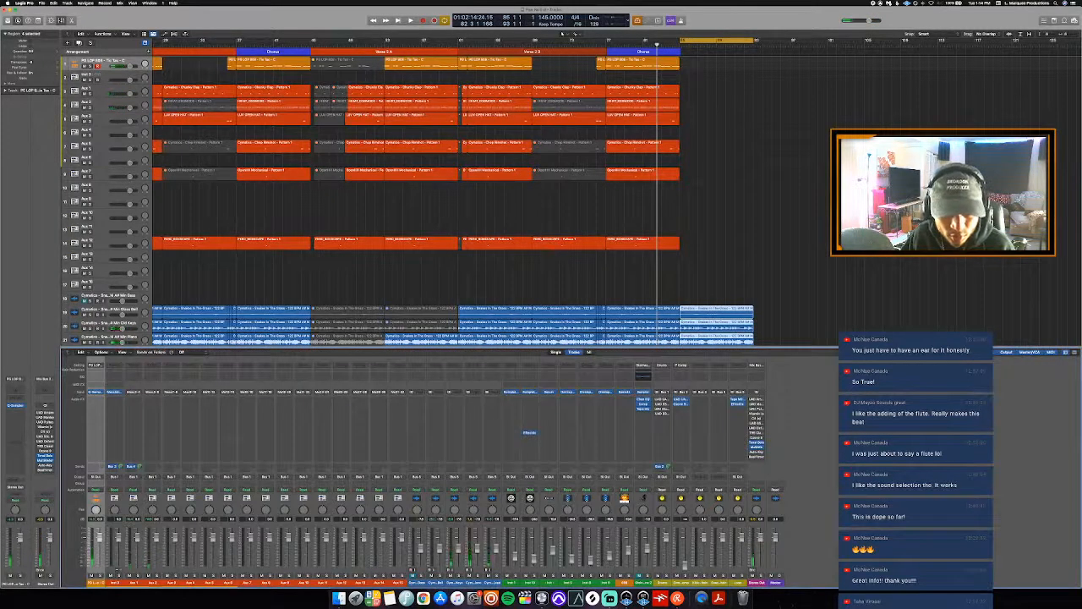
pyautogui.rightClick(743, 499)
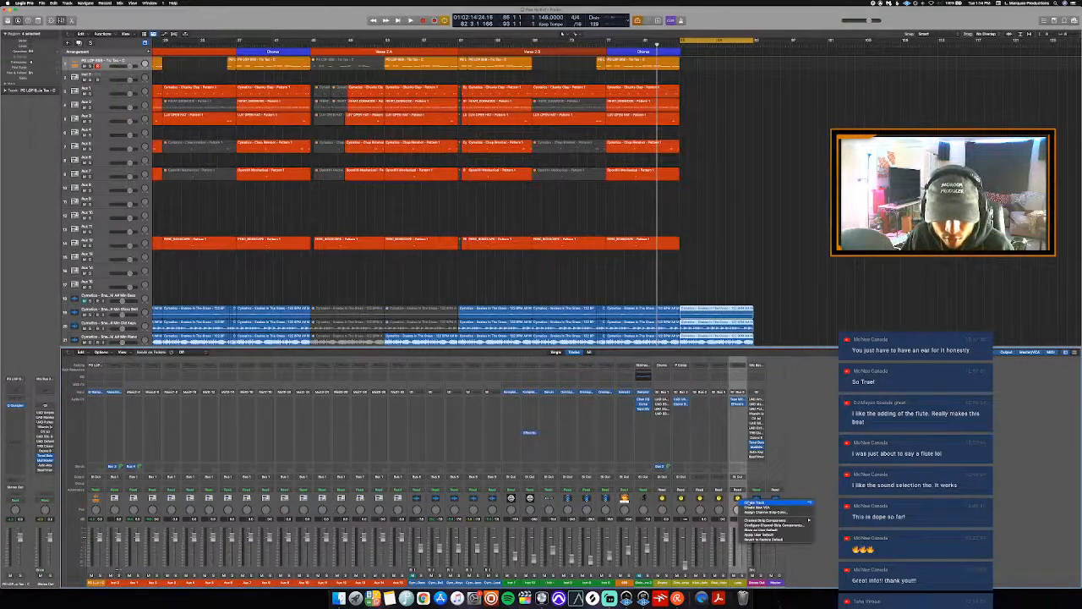
pyautogui.click(749, 503)
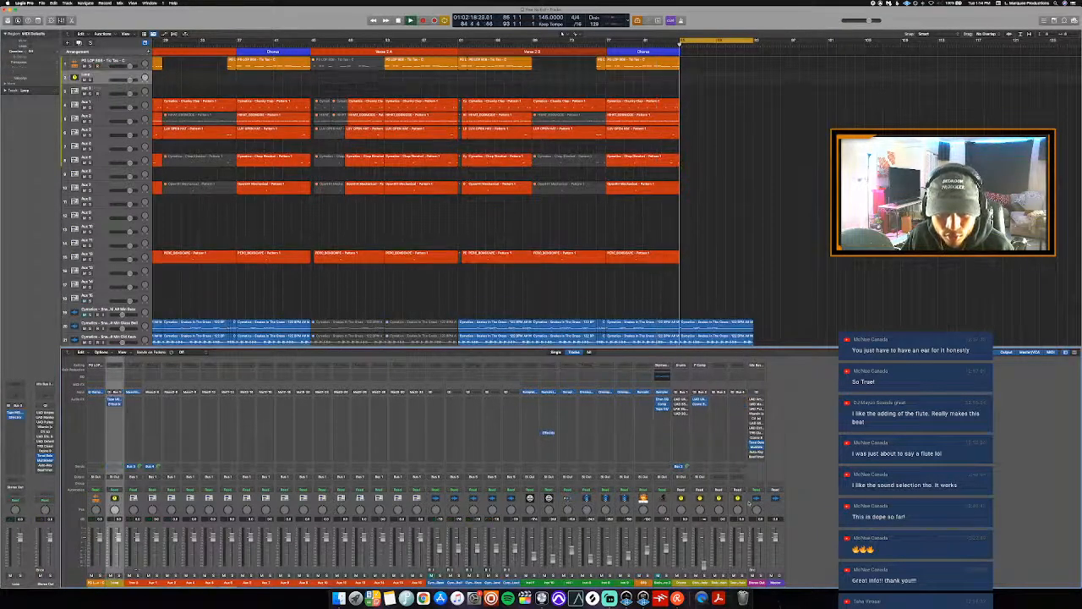
pyautogui.press('x')
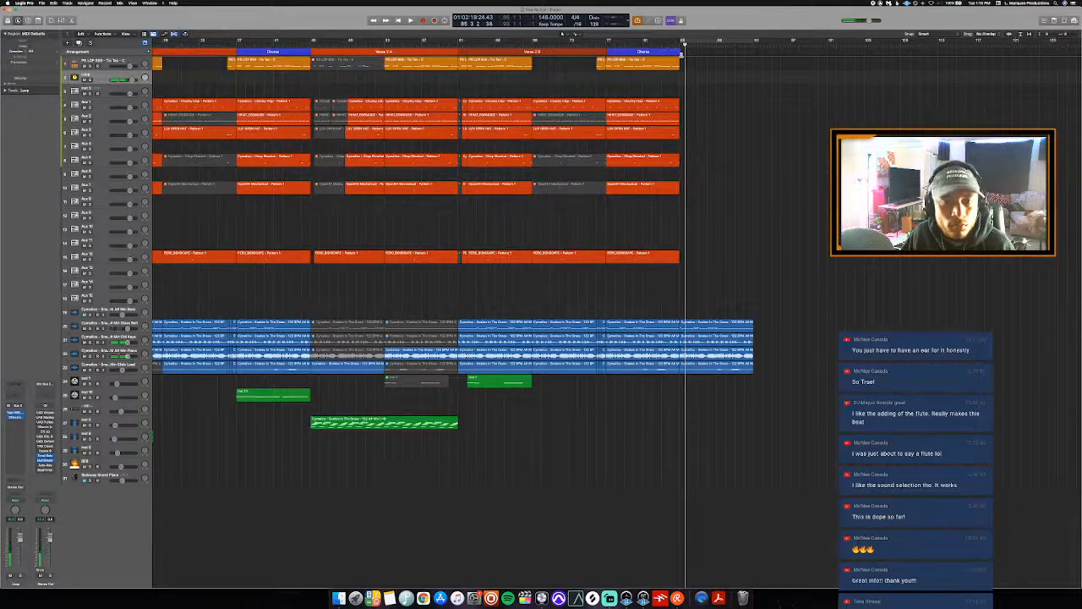
# - Show the Tempo global track, lower the tempo to 132 BPM from bar 85 onward and start playback from bar 76
pyautogui.press('super+Down')
pyautogui.press('super+Down')
pyautogui.click(679, 44)
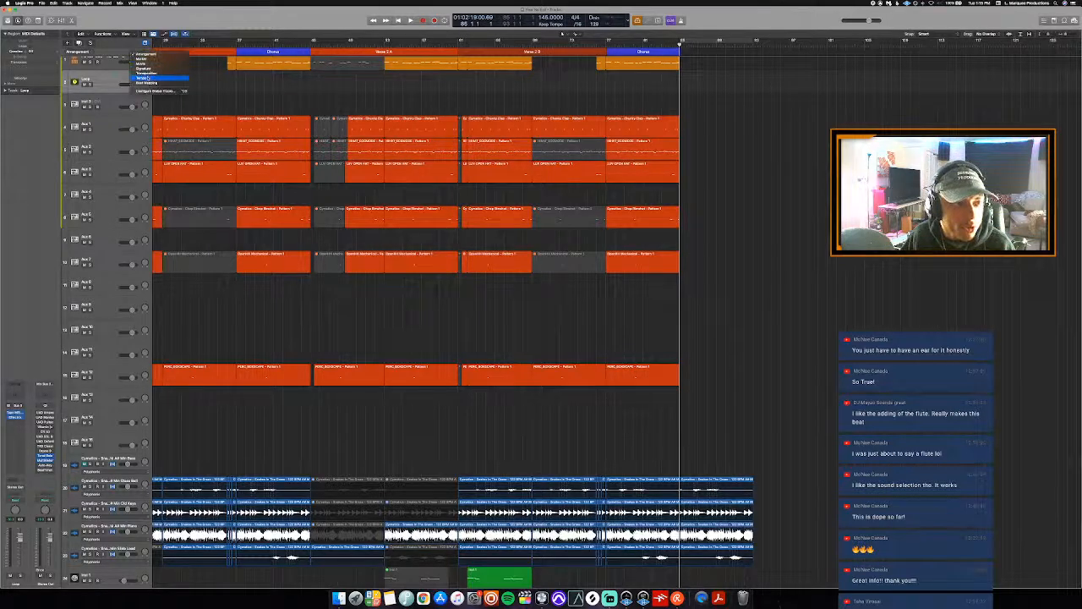
pyautogui.click(142, 77)
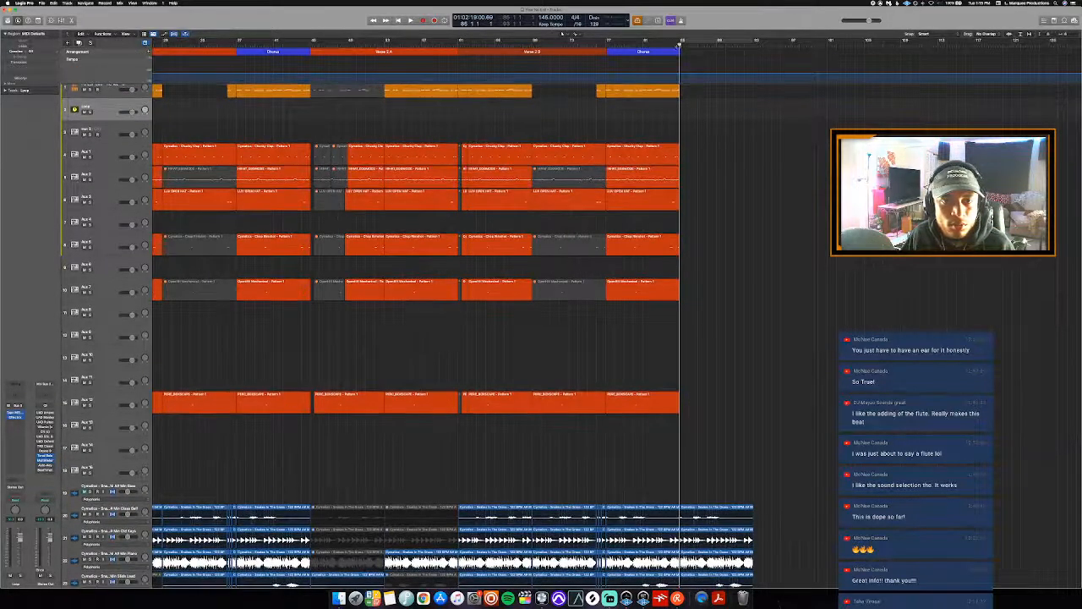
pyautogui.press(',')
pyautogui.hotkey('shift', ',')
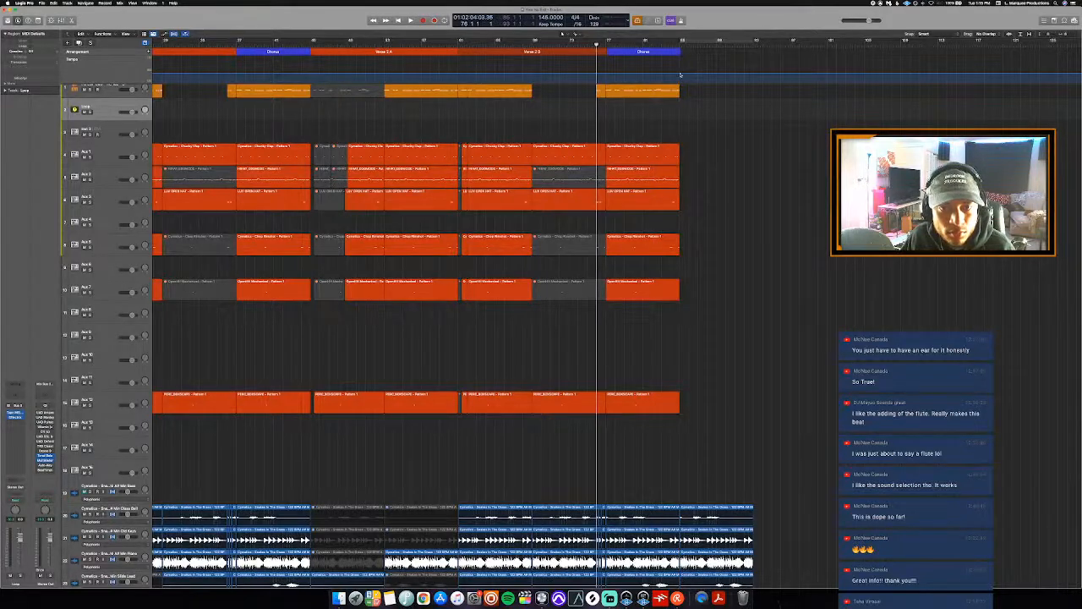
pyautogui.moveTo(682, 76); pyautogui.dragTo(680, 82)
pyautogui.scroll(-5, 680, 81)
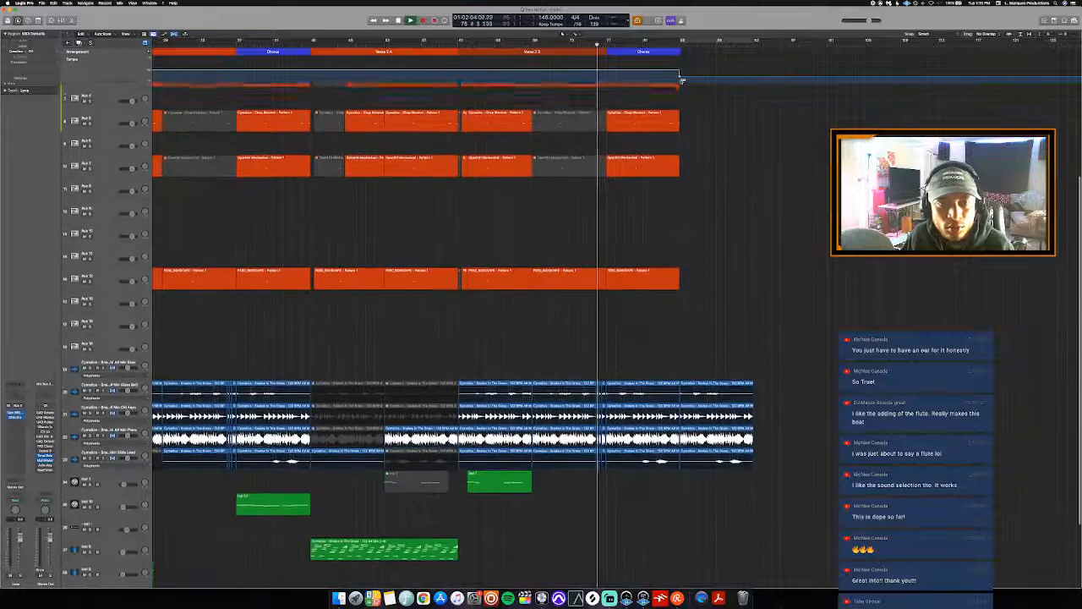
pyautogui.press('space')
# - Copy the first chorus's 808 and drum regions and paste them at bar 85
pyautogui.press('super+f')
pyautogui.hscroll(-8, 474, 175)
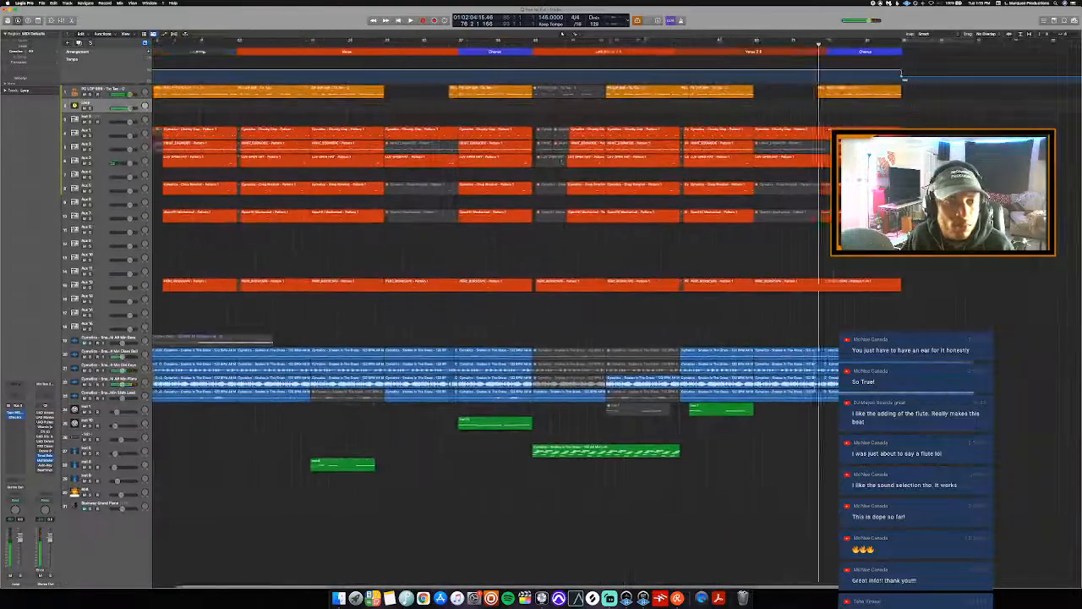
pyautogui.press('super+Left')
pyautogui.press('super+Left')
pyautogui.press('super+Left')
pyautogui.press('super+Left')
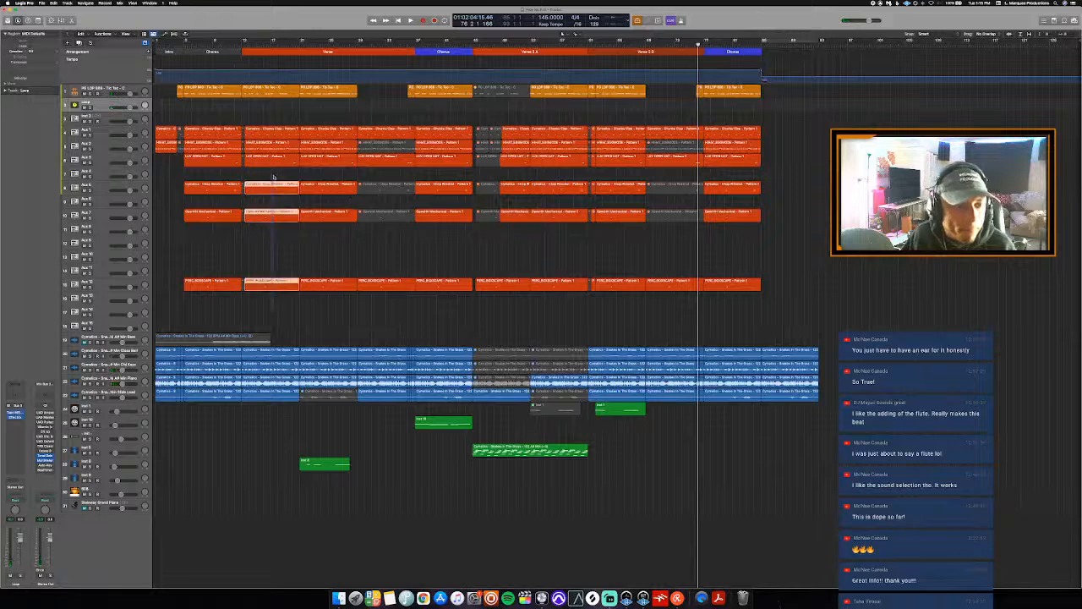
pyautogui.moveTo(273, 178); pyautogui.dragTo(281, 130)
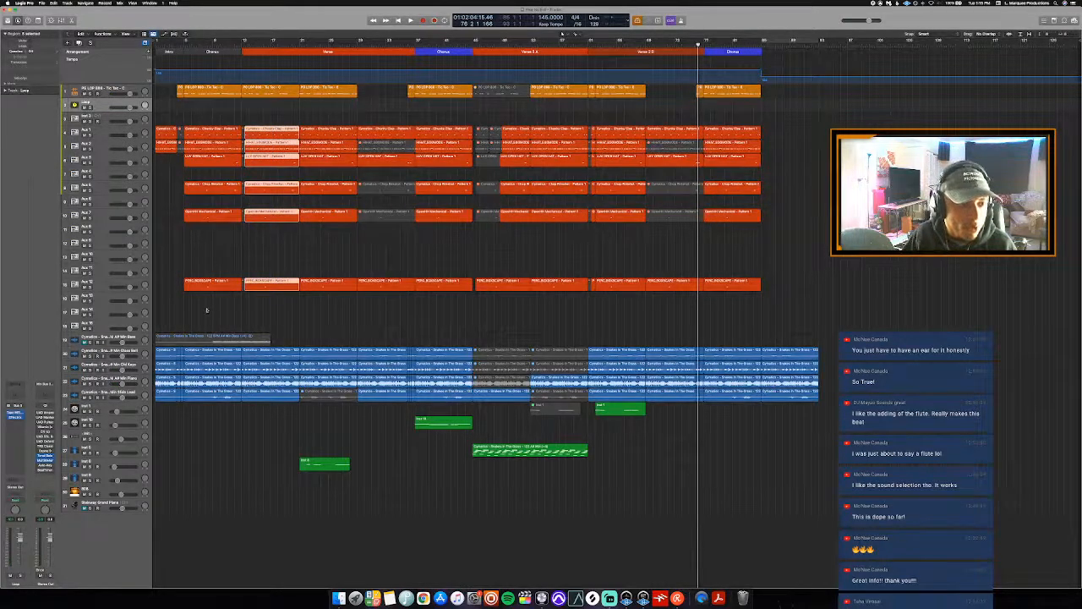
pyautogui.moveTo(206, 310); pyautogui.dragTo(206, 122)
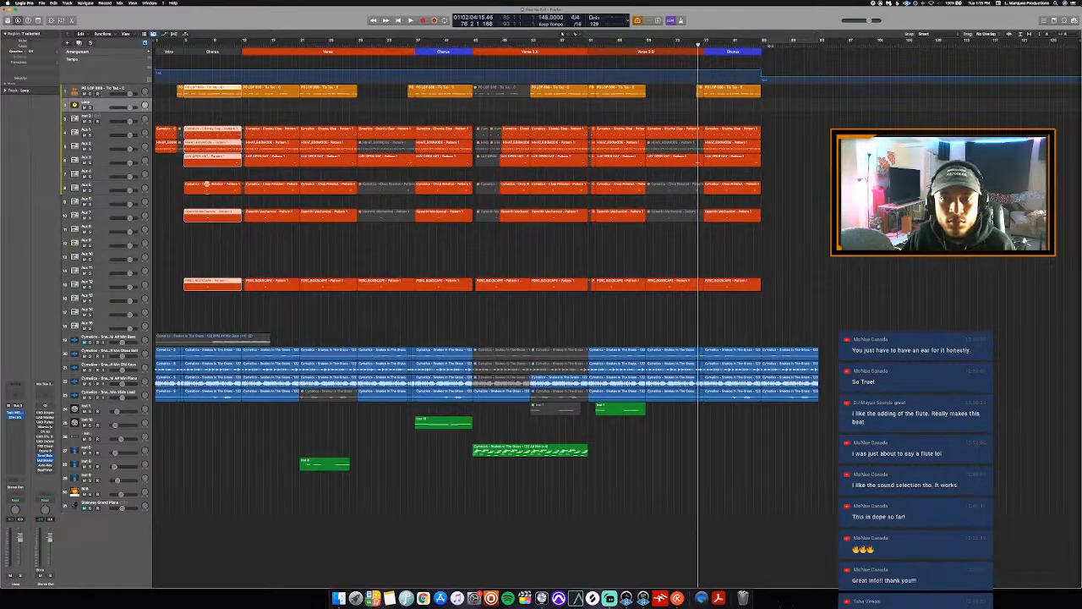
pyautogui.press('super+v')
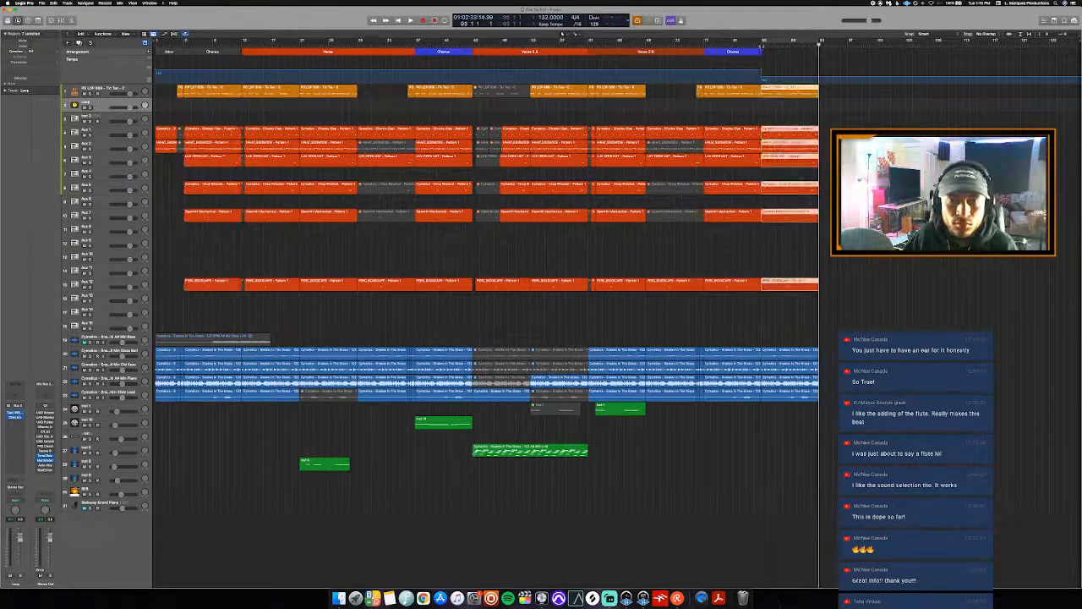
# - Play the end of the chorus from bar 83 and split the pasted 808 and drum regions at bar 87
pyautogui.click(747, 46)
pyautogui.press('space')
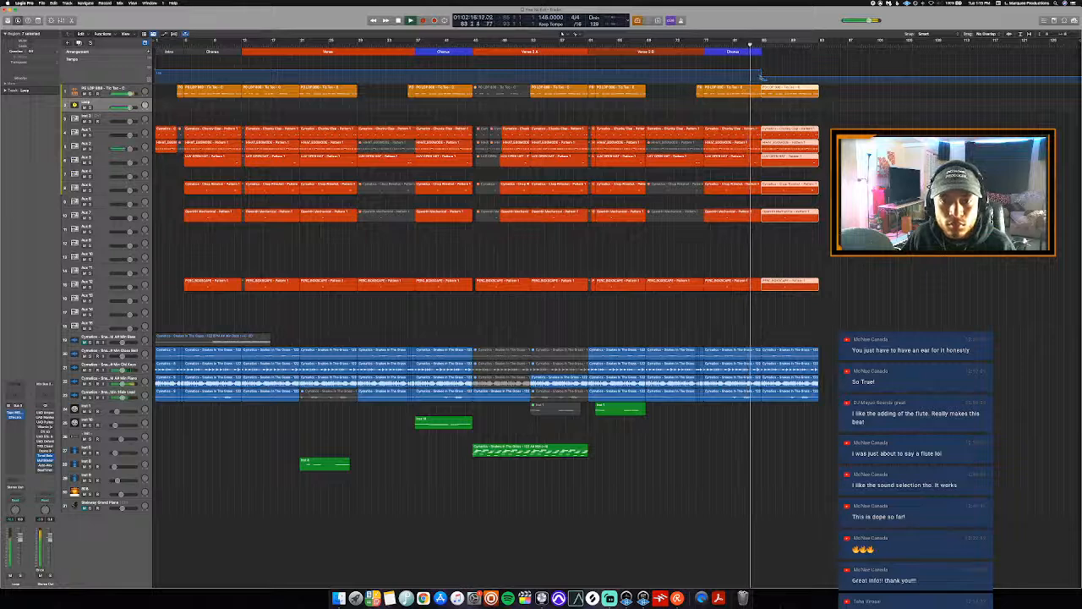
pyautogui.press('super+Right')
pyautogui.press('super+Right')
pyautogui.press('super+Right')
pyautogui.press('super+Right')
pyautogui.press('super+Right')
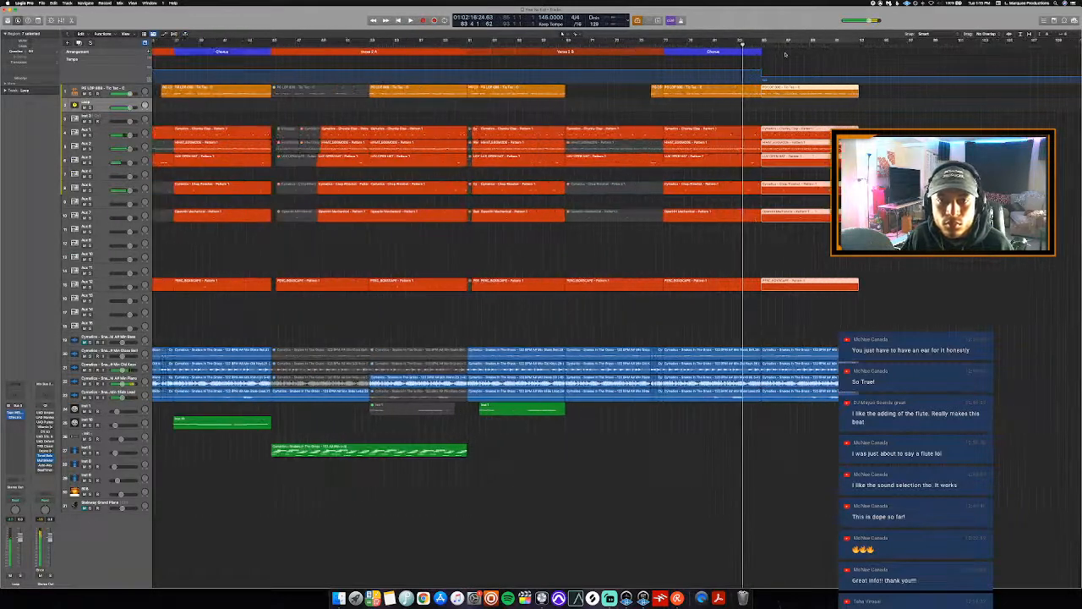
pyautogui.click(793, 45)
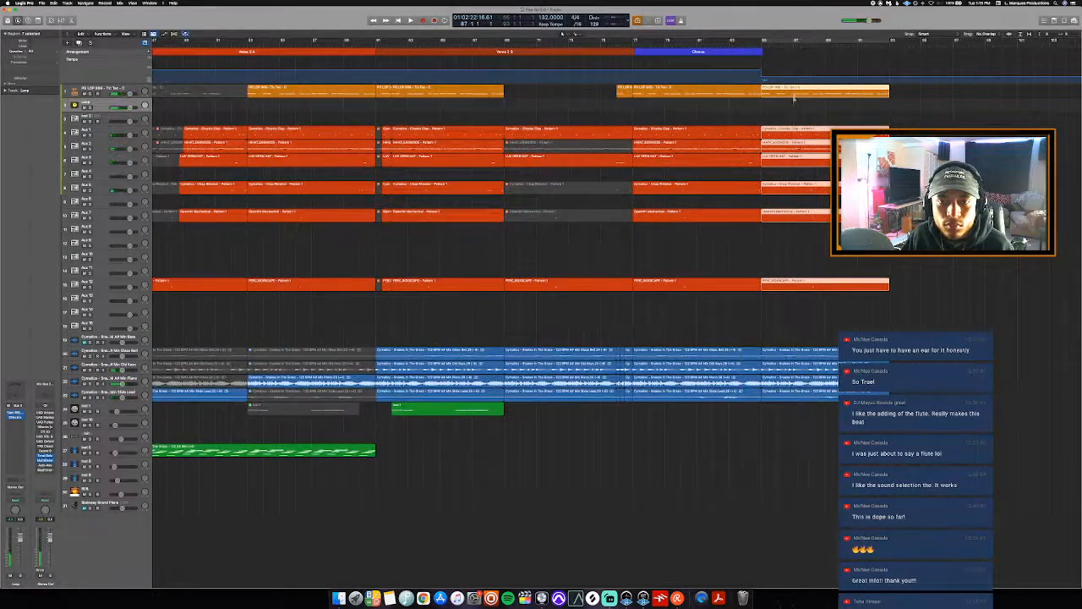
pyautogui.press('super+t')
pyautogui.press('Return')
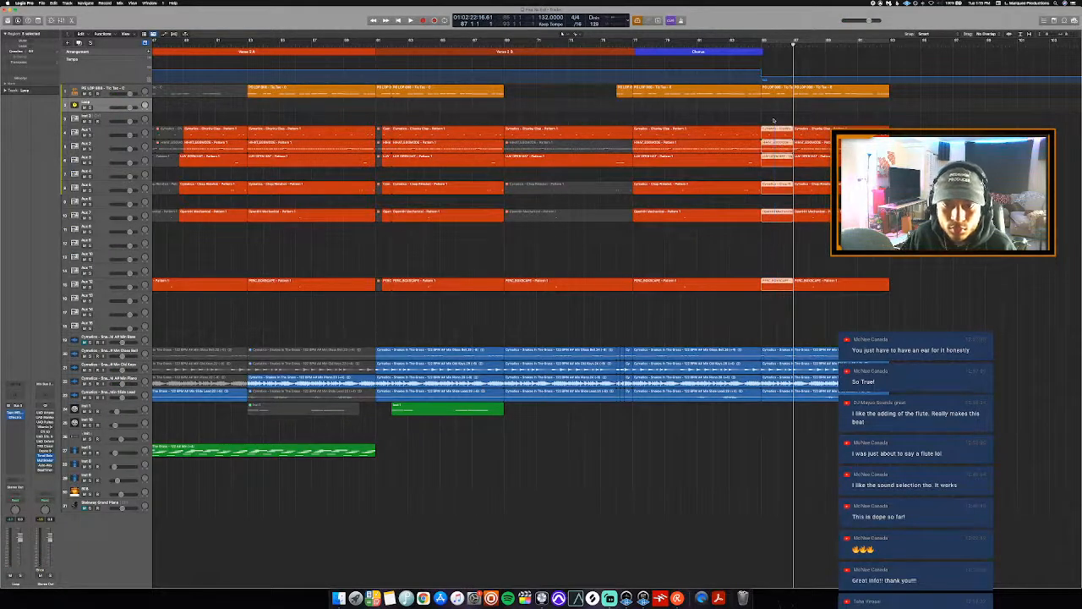
# - Mute the drum and 808 pieces in bars 85 and 86 while checking playback from bar 85
pyautogui.hotkey('ctrl', 'm')
pyautogui.press('c')
pyautogui.press('space')
pyautogui.press('c')
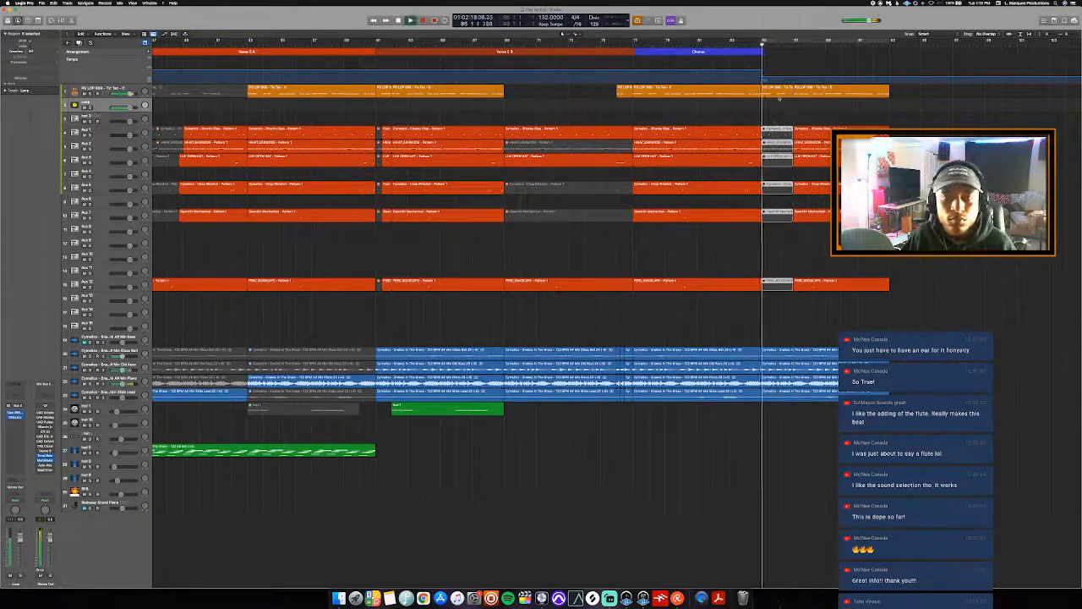
pyautogui.press('space')
pyautogui.click(784, 91)
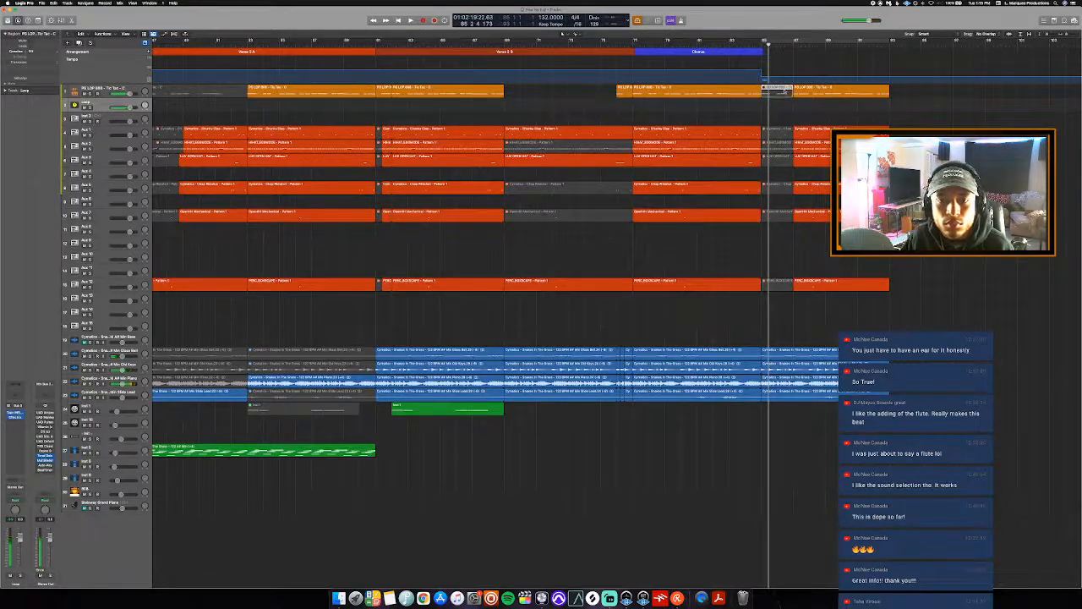
pyautogui.press('c')
pyautogui.press('c')
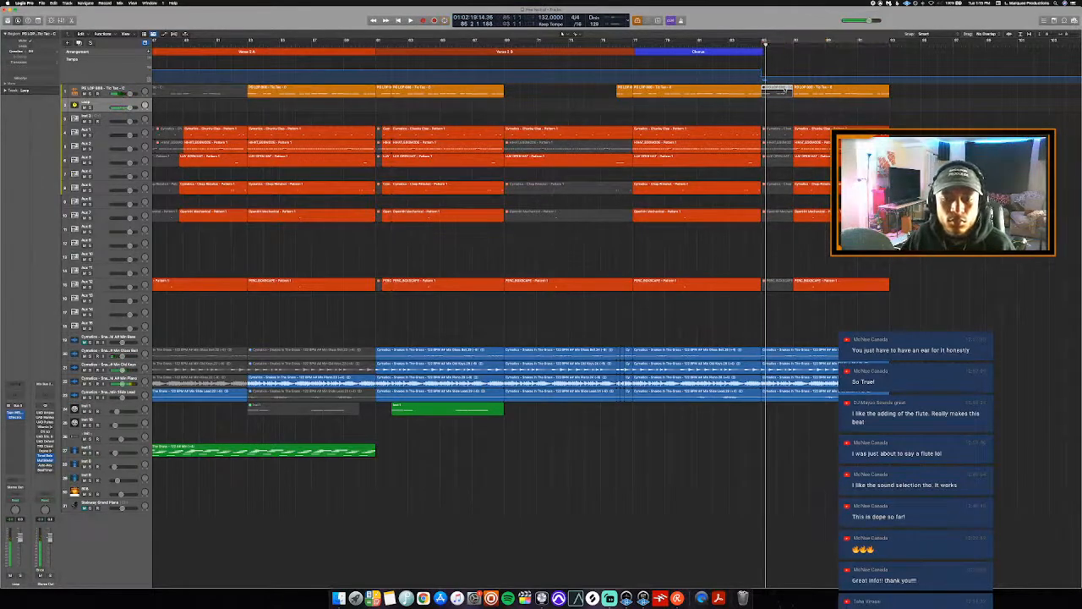
# - Play the new section and lower its tempo from bar 85 to 125 BPM
pyautogui.press('space')
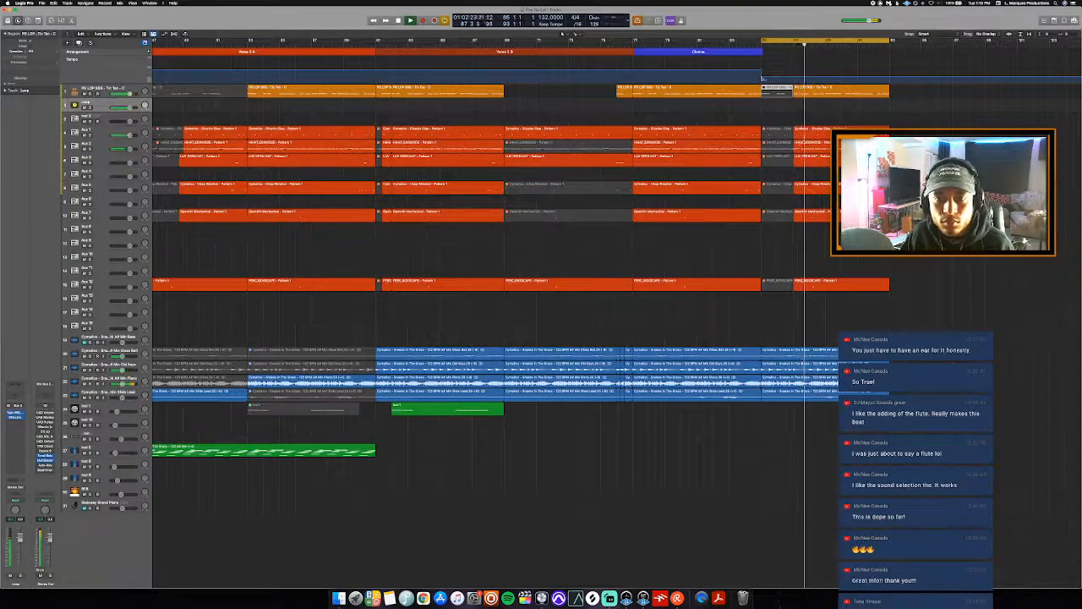
pyautogui.moveTo(762, 79); pyautogui.dragTo(762, 81)
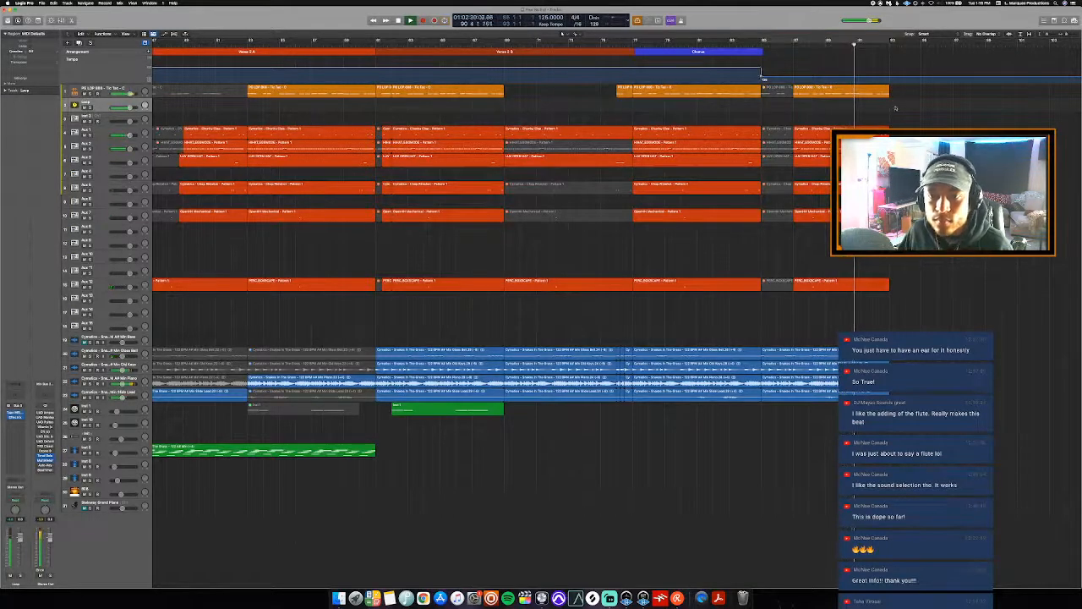
pyautogui.hscroll(5, 901, 107)
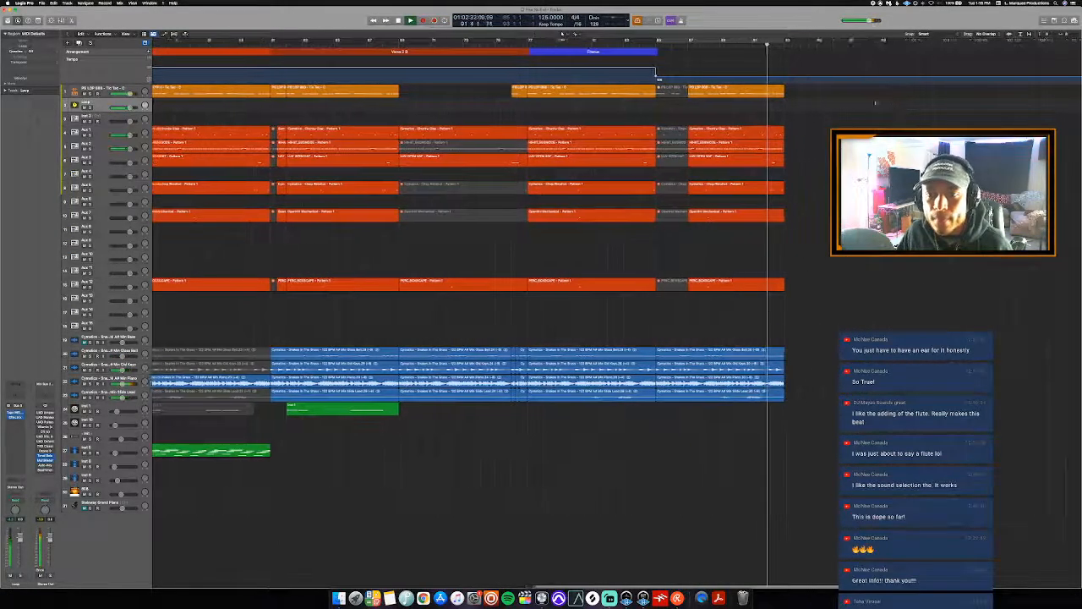
pyautogui.press('space')
# - Cycle bars 91 to 93 and open the unmuted 808 region after bar 87 in the Piano Roll
pyautogui.moveTo(752, 42); pyautogui.dragTo(781, 46)
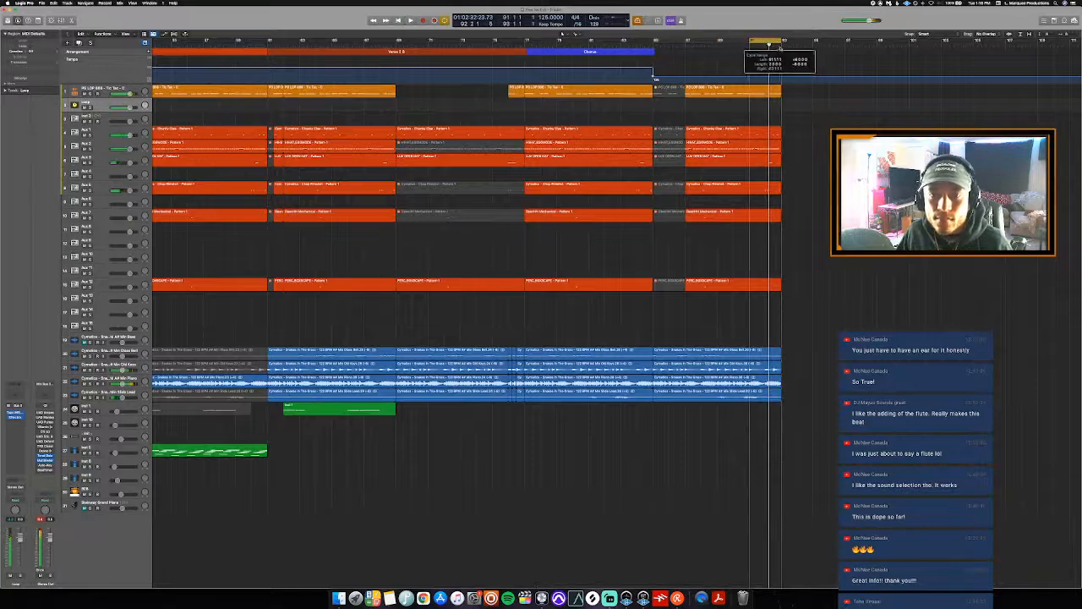
pyautogui.press('space')
pyautogui.click(763, 92)
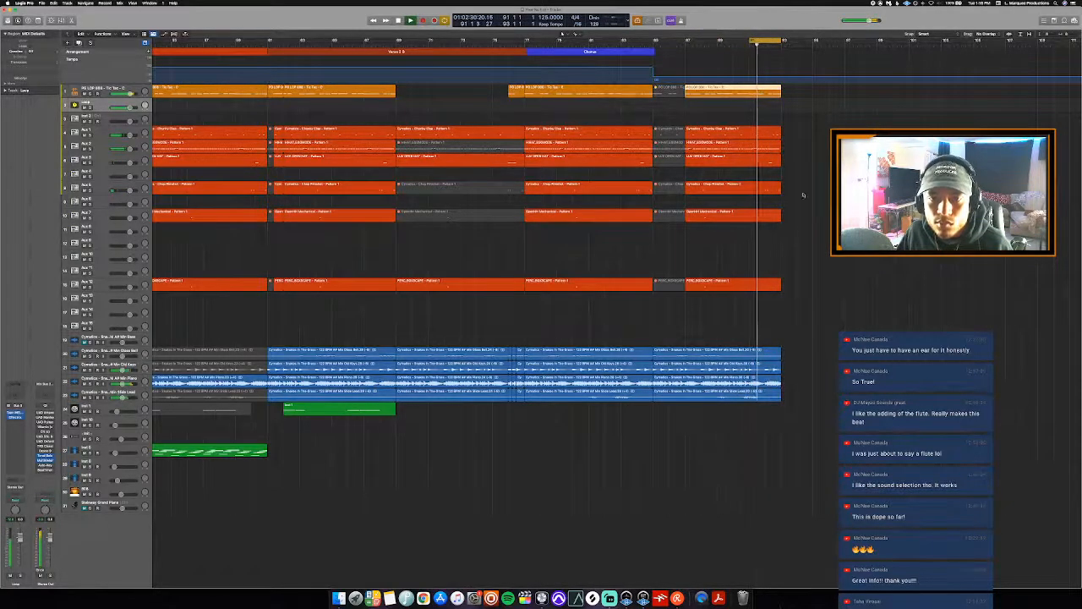
pyautogui.press('p')
pyautogui.press('space')
pyautogui.scroll(5, 632, 475)
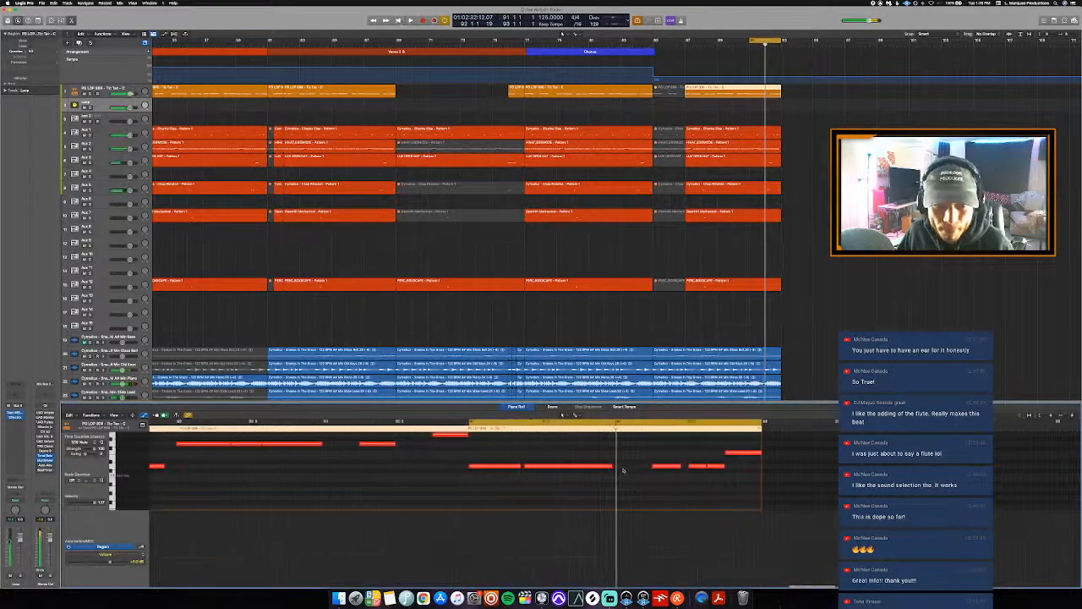
# - Add an 808 note at bar 92 shortened to just under one beat, and mute the bar's last note
pyautogui.keyDown('super'); pyautogui.click(620, 466); pyautogui.keyUp('super')
pyautogui.press('space')
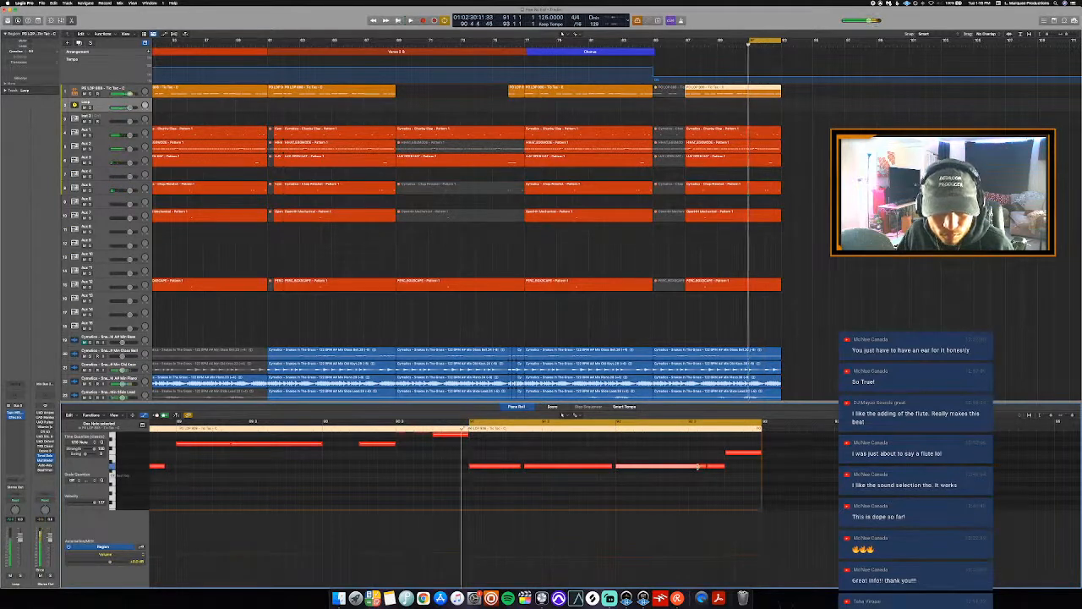
pyautogui.moveTo(697, 467); pyautogui.dragTo(656, 478)
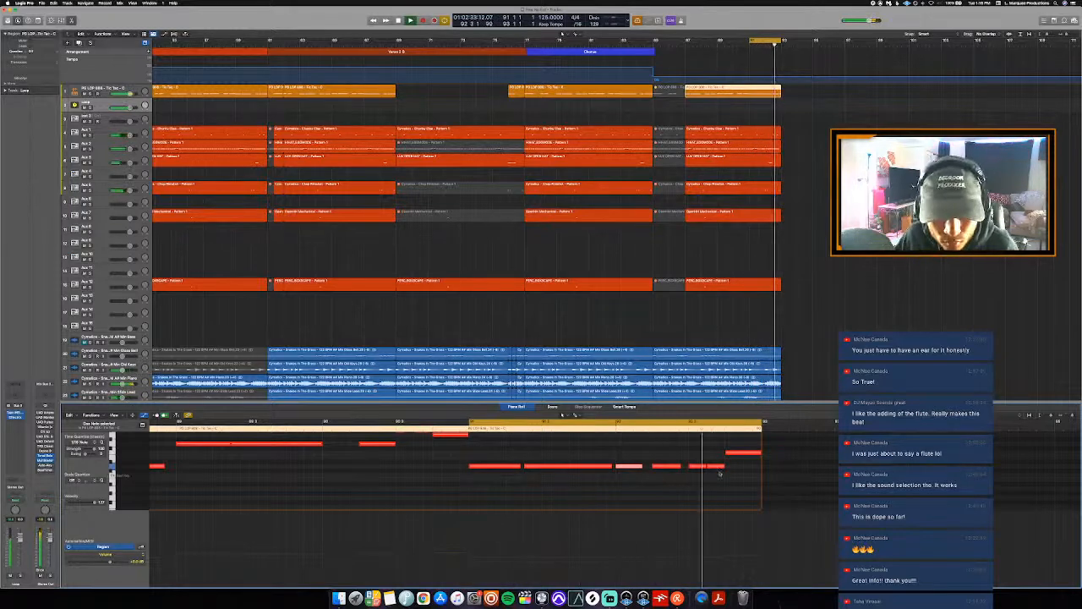
pyautogui.moveTo(716, 456); pyautogui.dragTo(765, 482)
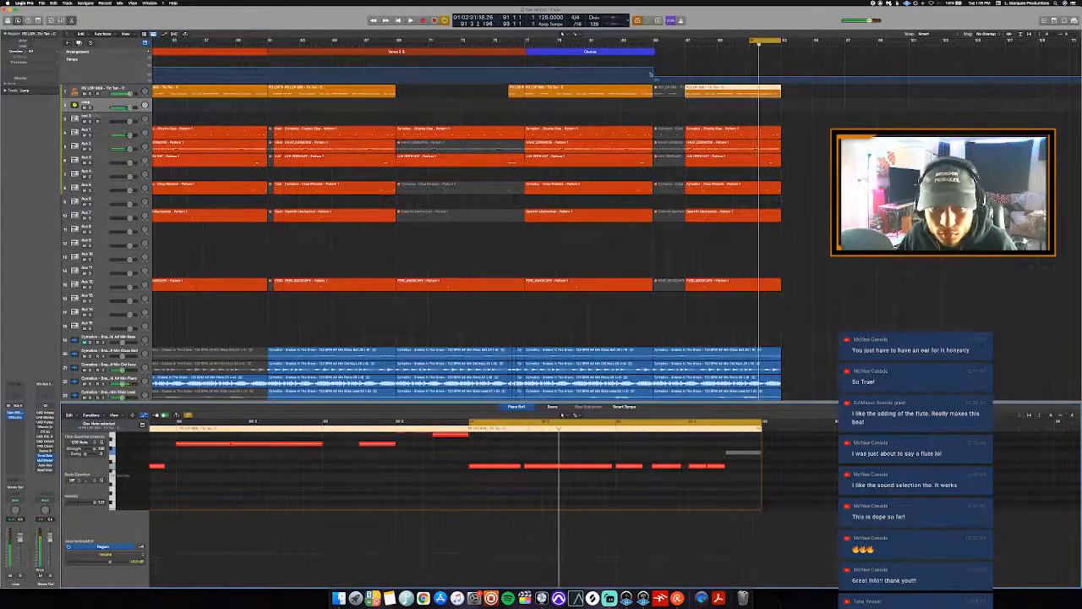
# - Lower the tempo from bar 85 to 117 BPM and close the Piano Roll
pyautogui.click(653, 79)
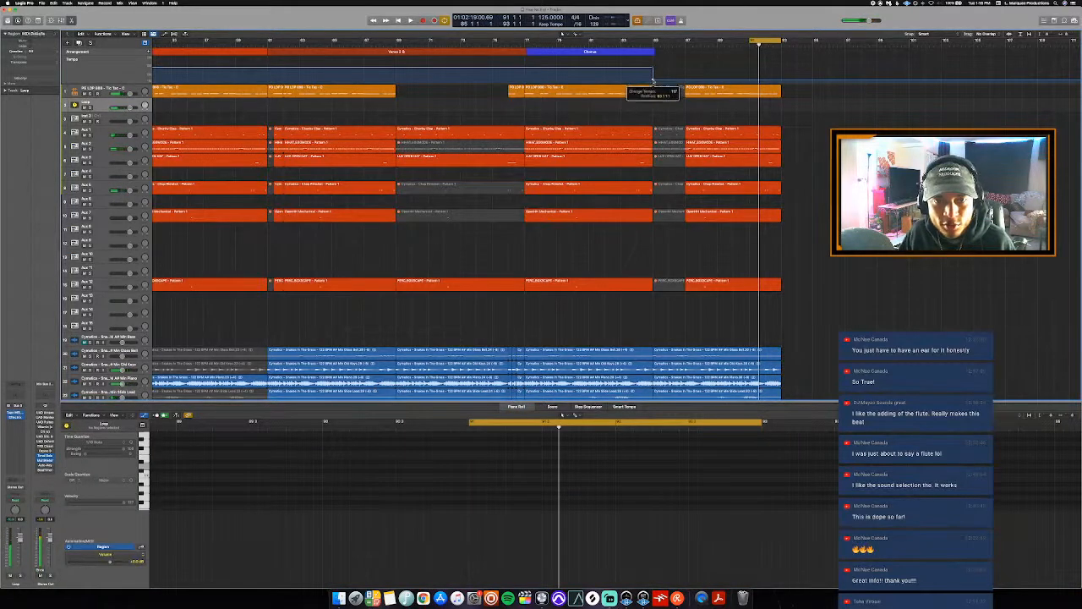
pyautogui.moveTo(654, 80); pyautogui.dragTo(655, 79)
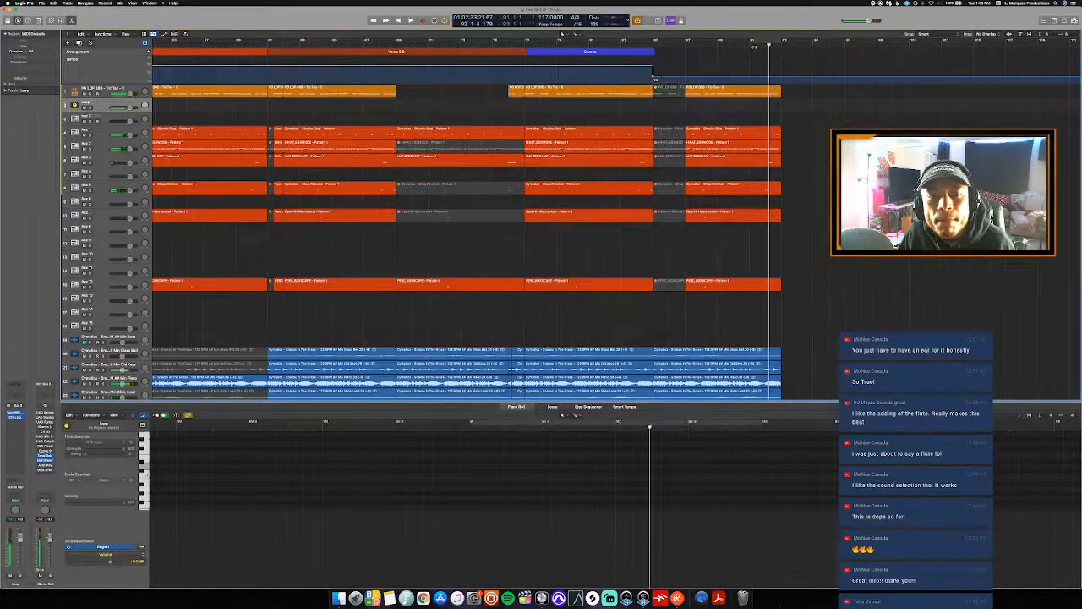
pyautogui.press('e')
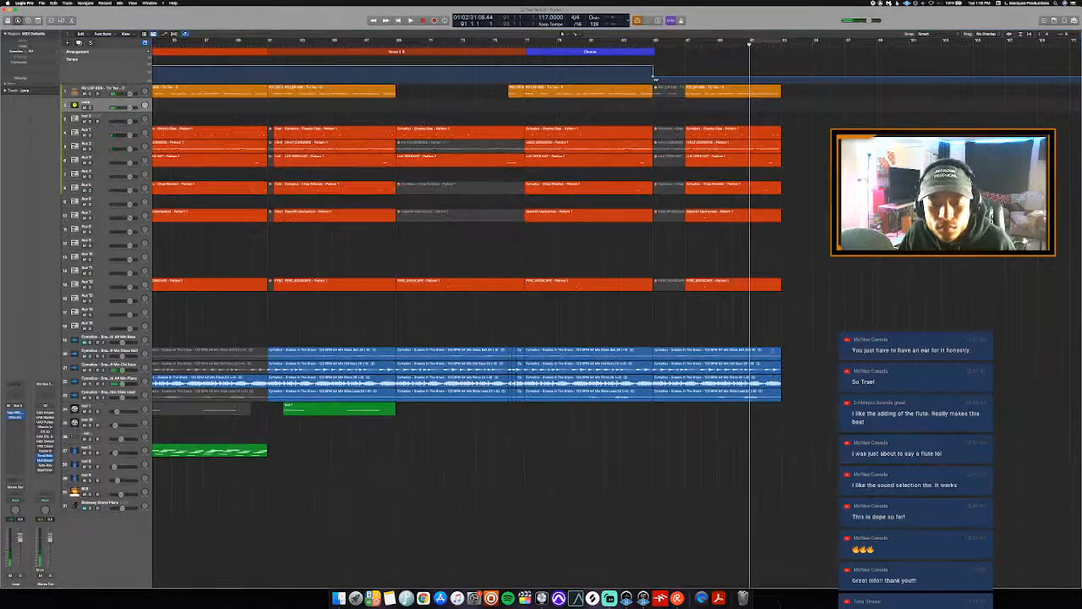
# - Split the four audio loops of the slowed section at bar 91 and play from there
pyautogui.moveTo(762, 320); pyautogui.dragTo(764, 421)
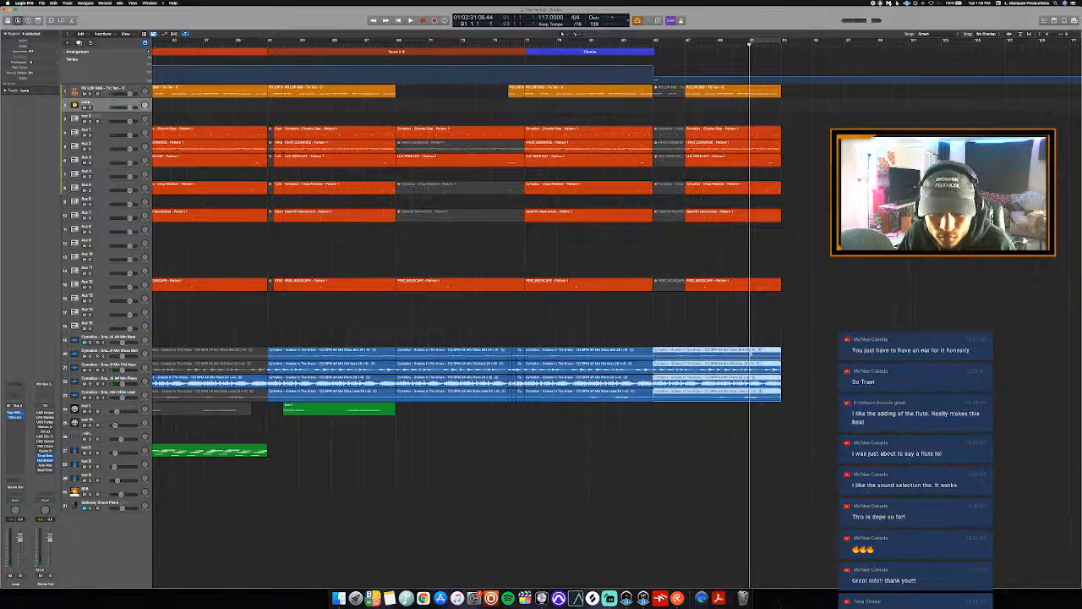
pyautogui.click(749, 365)
pyautogui.press('space')
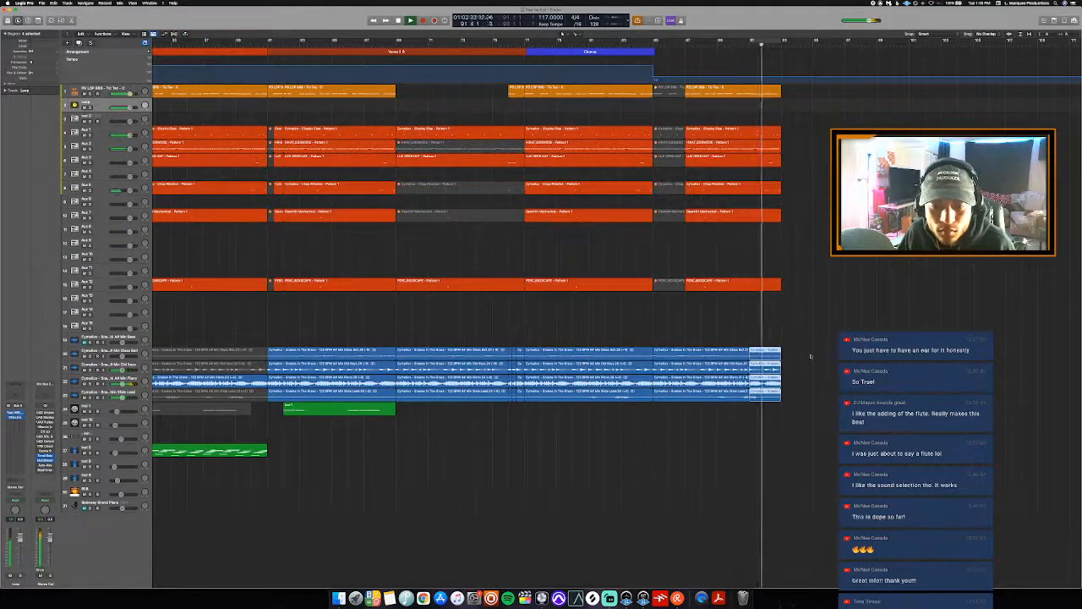
# - Split the audio loops' last piece at bar 92 and again on that bar's second and third beats
pyautogui.scroll(5, 809, 355)
pyautogui.scroll(2, 806, 355)
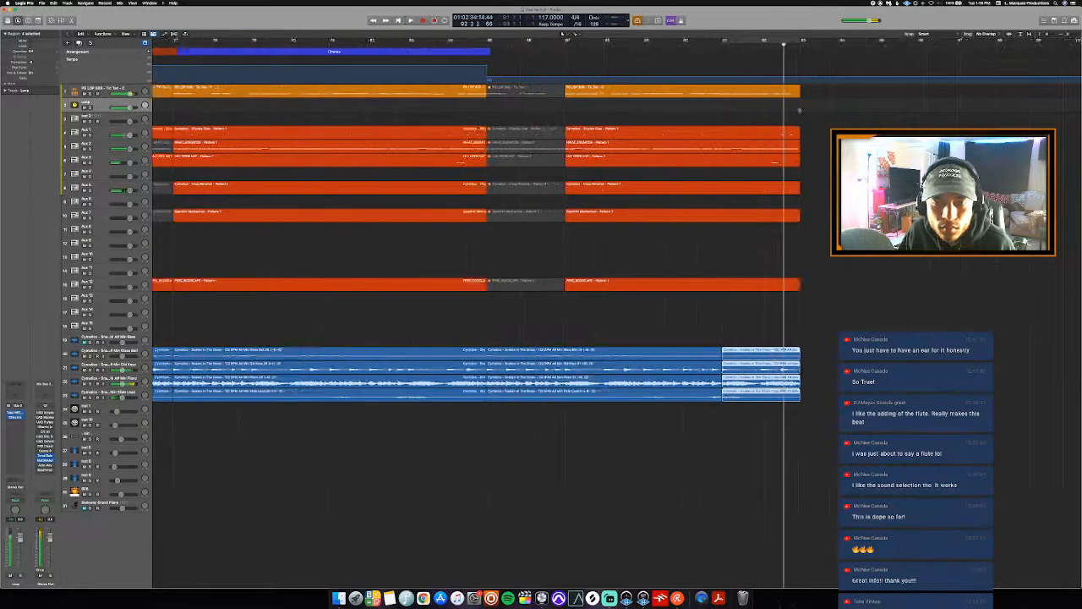
pyautogui.click(759, 45)
pyautogui.click(756, 45)
pyautogui.scroll(3, 759, 45)
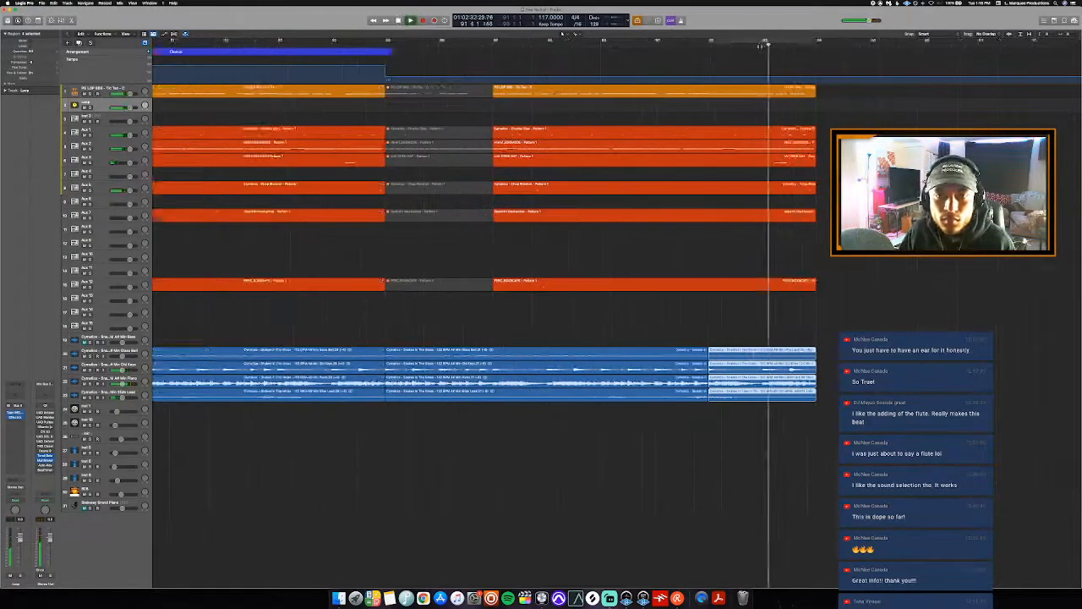
pyautogui.press('space')
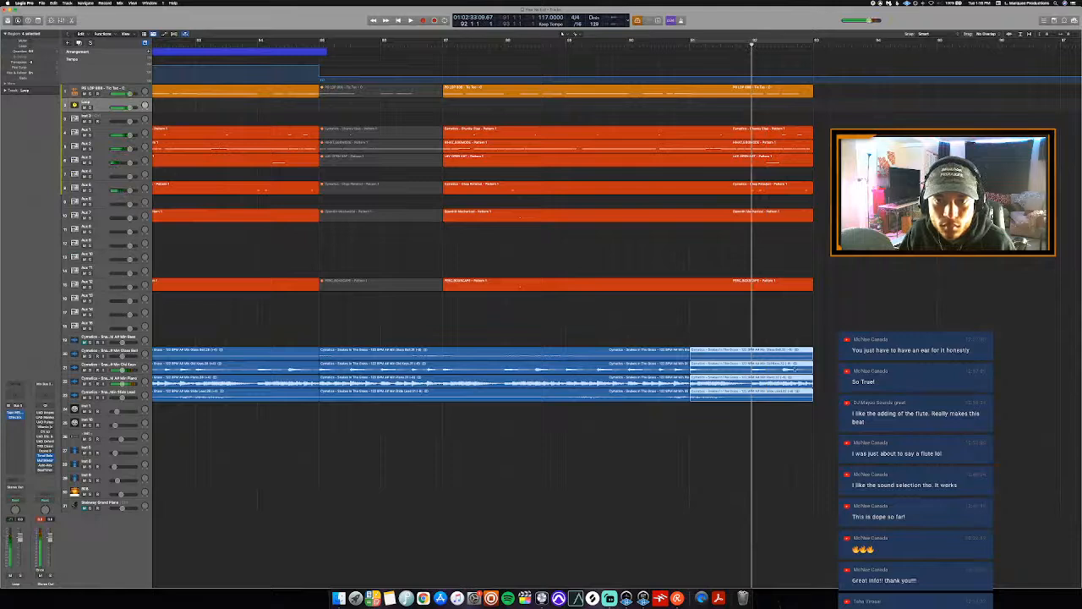
pyautogui.click(751, 364)
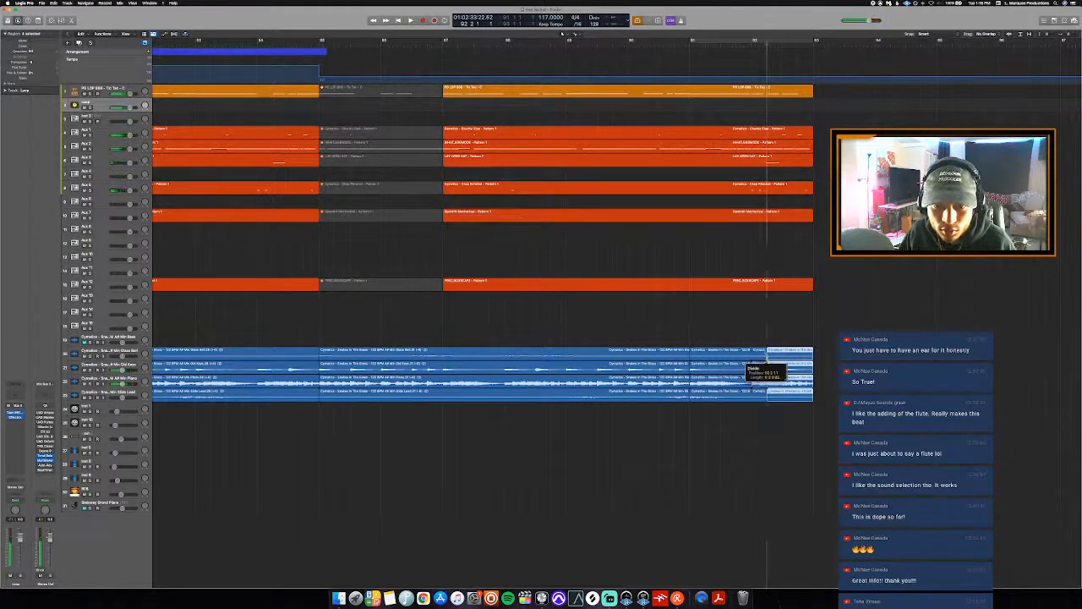
pyautogui.click(758, 393)
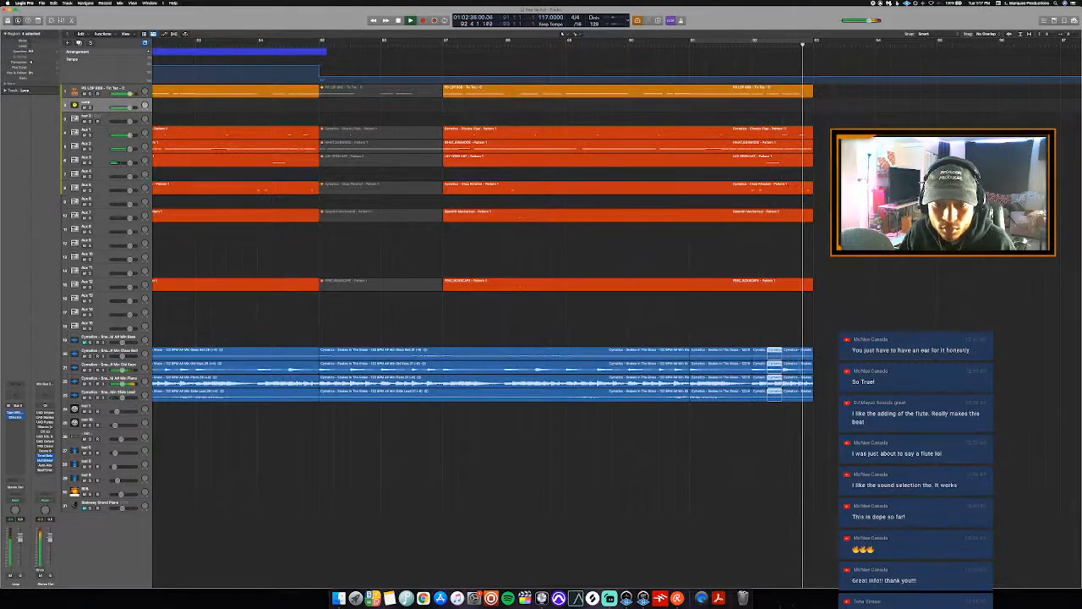
# - Cut the audio loops' final pieces again within bar 92's last two beats and check playback with bars 91 to 93 cycled
pyautogui.press('space')
pyautogui.click(787, 41)
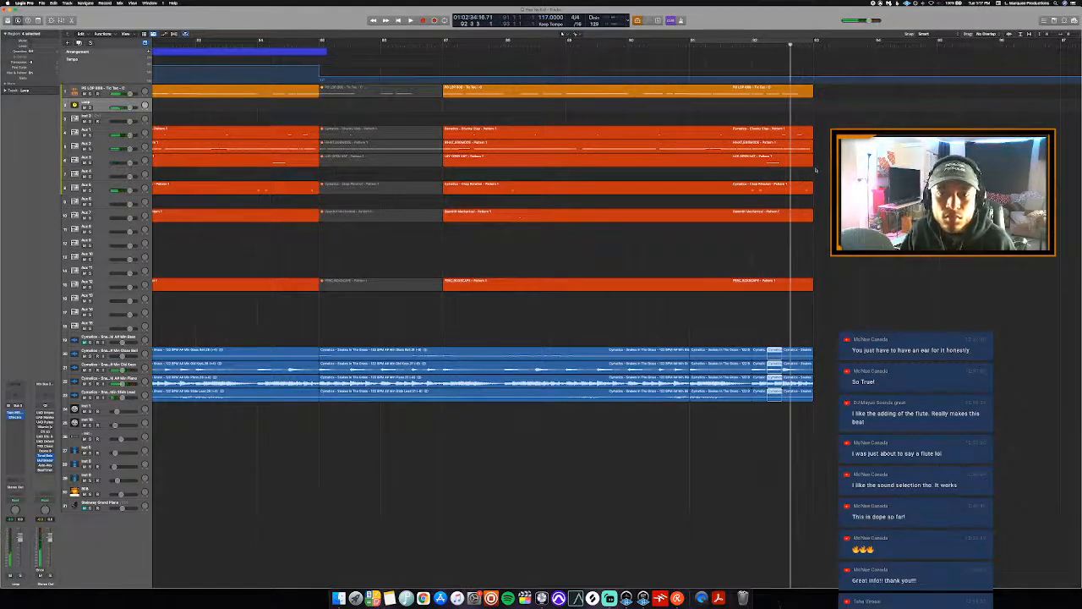
pyautogui.moveTo(832, 361); pyautogui.dragTo(809, 408)
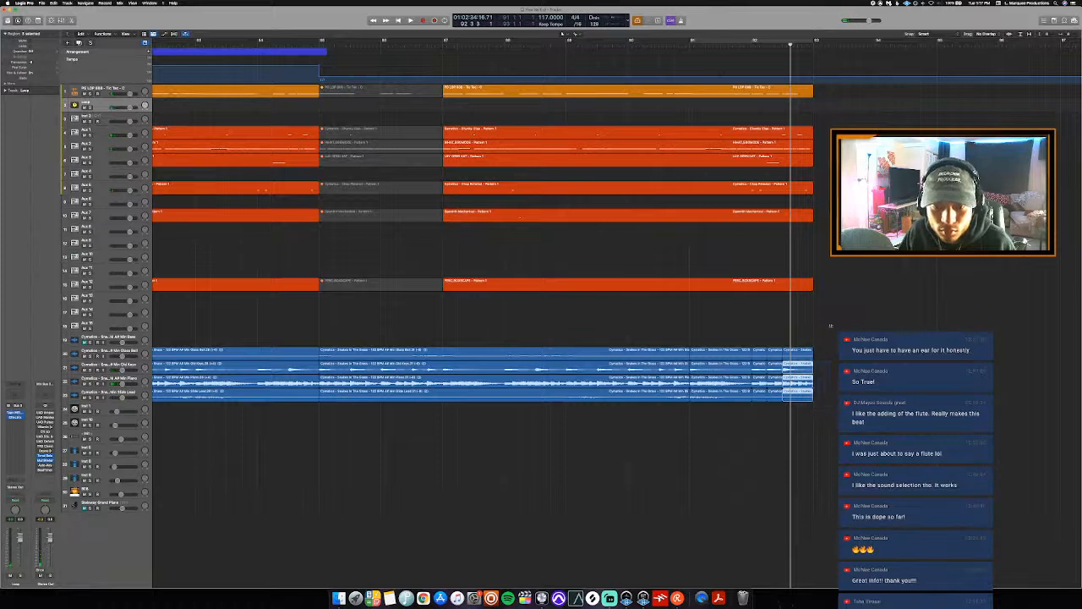
pyautogui.moveTo(831, 326); pyautogui.dragTo(797, 429)
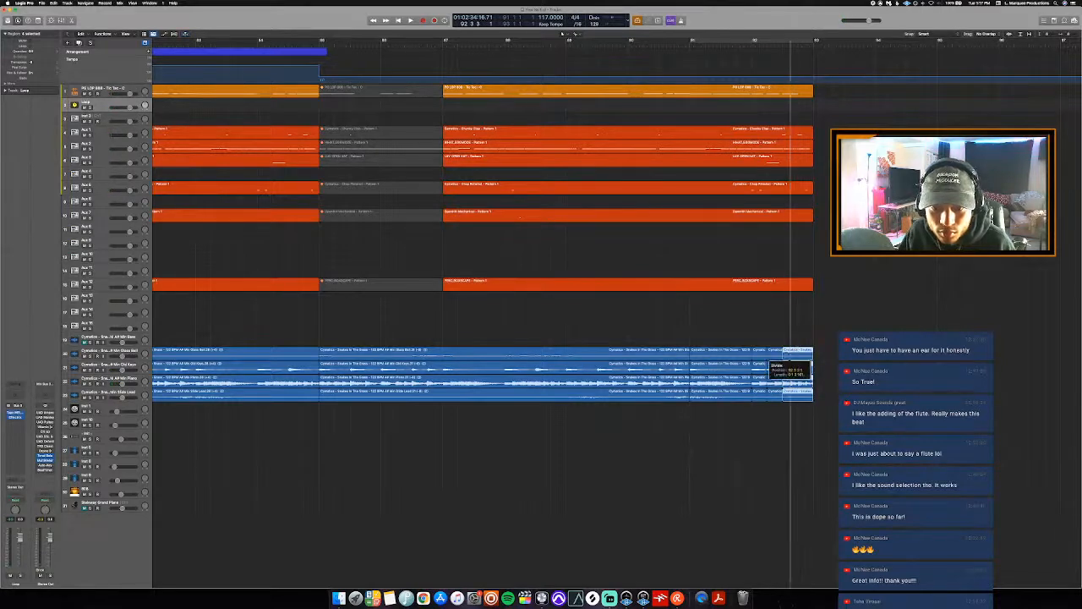
pyautogui.moveTo(787, 339); pyautogui.dragTo(787, 412)
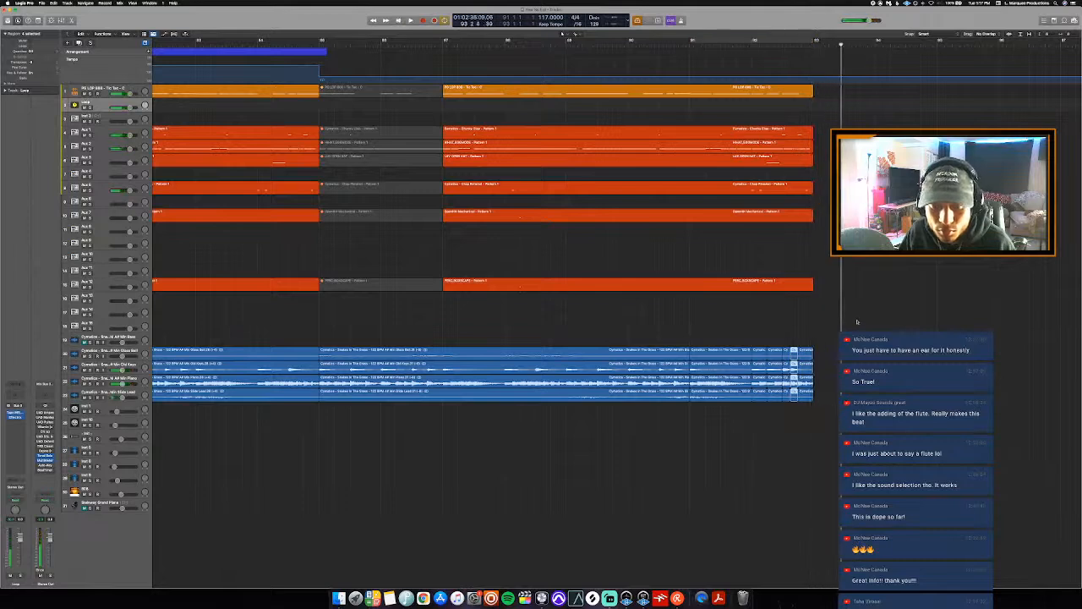
pyautogui.press('space')
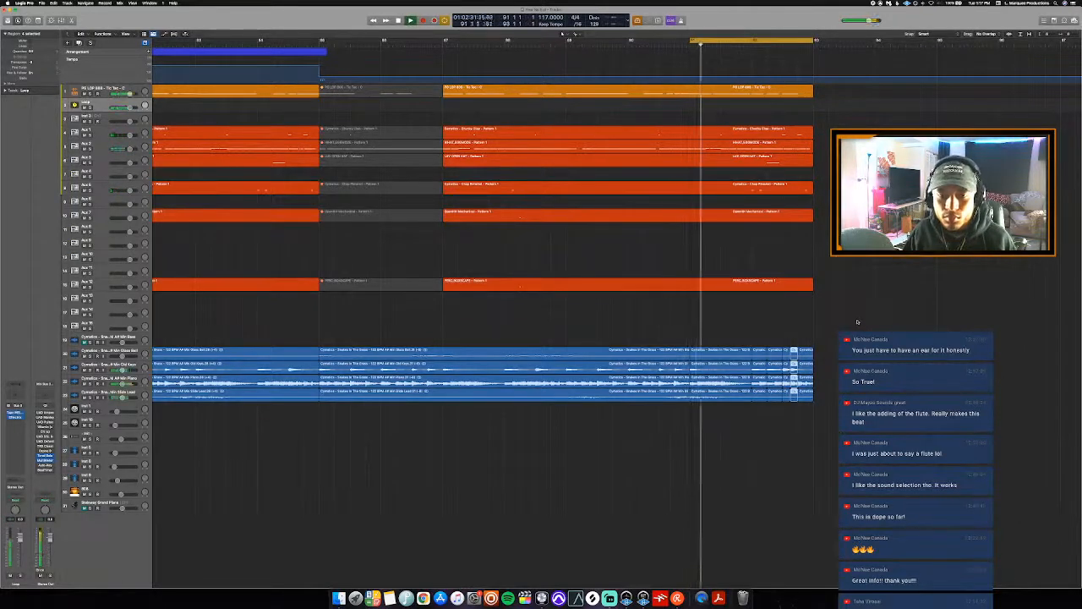
pyautogui.press('c')
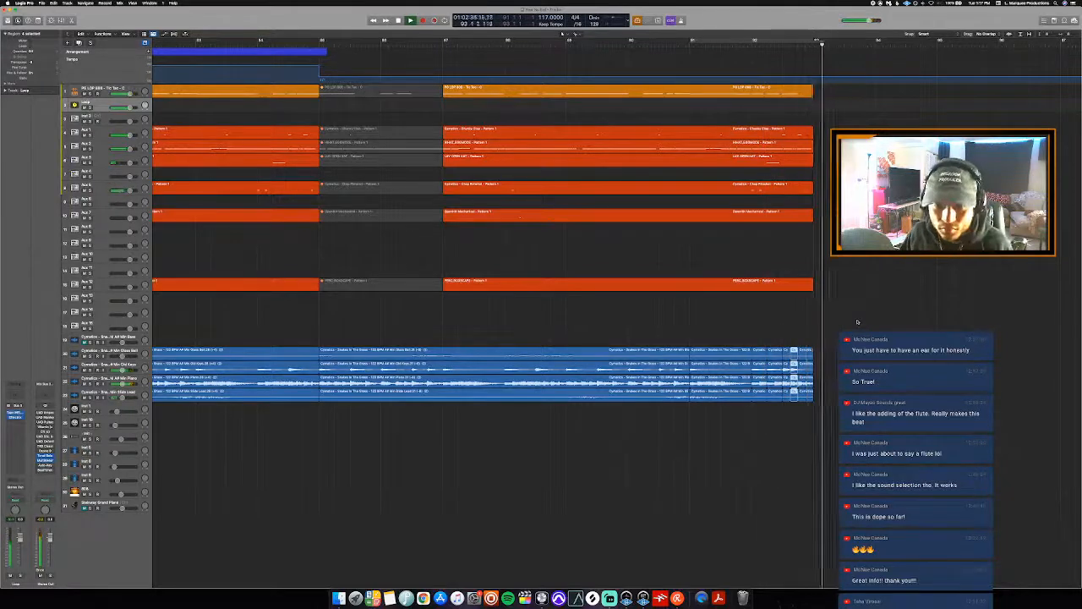
pyautogui.press('c')
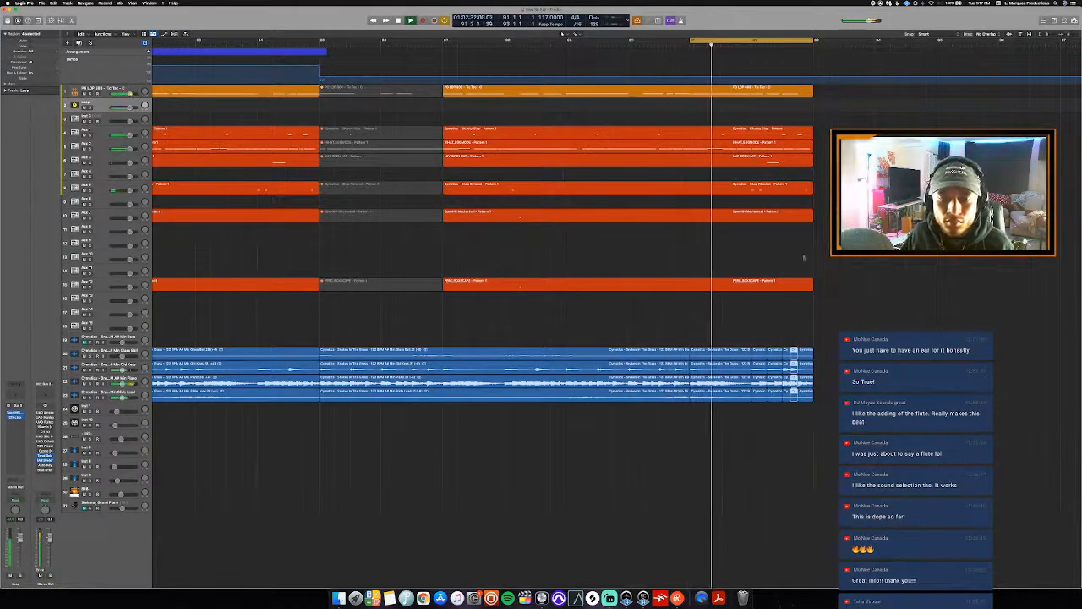
pyautogui.press('space')
# - Open the slowed section's hi-hat region in the Piano Roll, cycle bar 92 and mute the hi-hat notes ending that bar
pyautogui.click(751, 145)
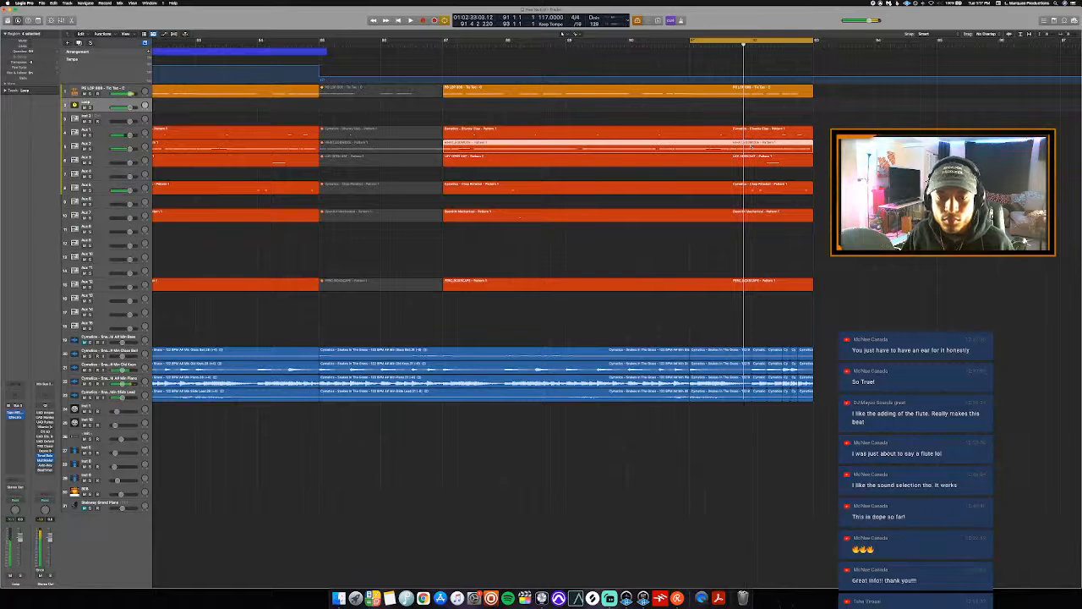
pyautogui.doubleClick(751, 145)
pyautogui.press('space')
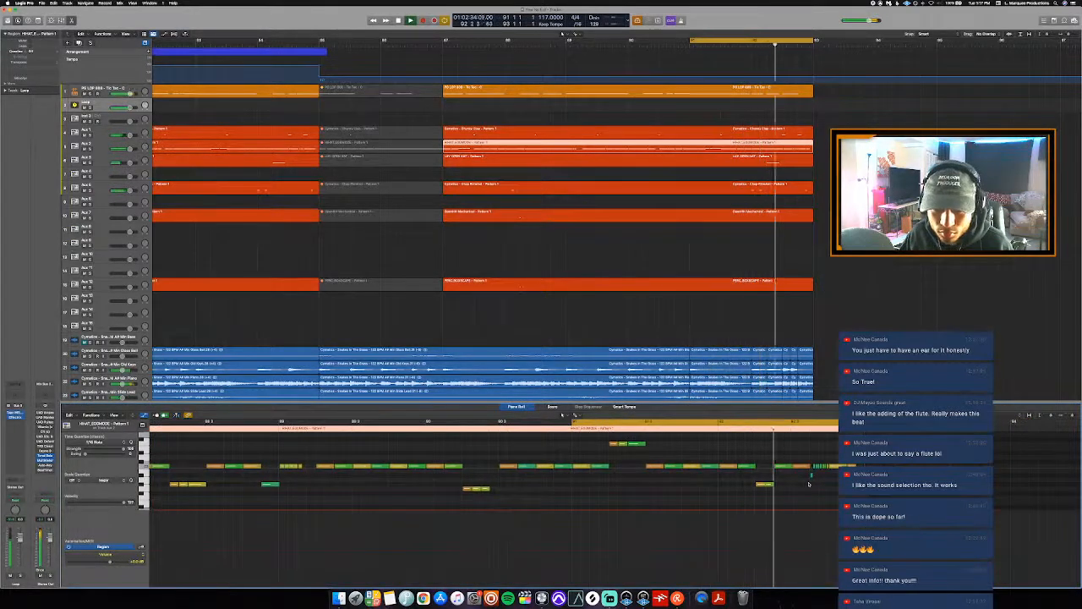
pyautogui.moveTo(724, 423); pyautogui.dragTo(879, 463)
pyautogui.press('space')
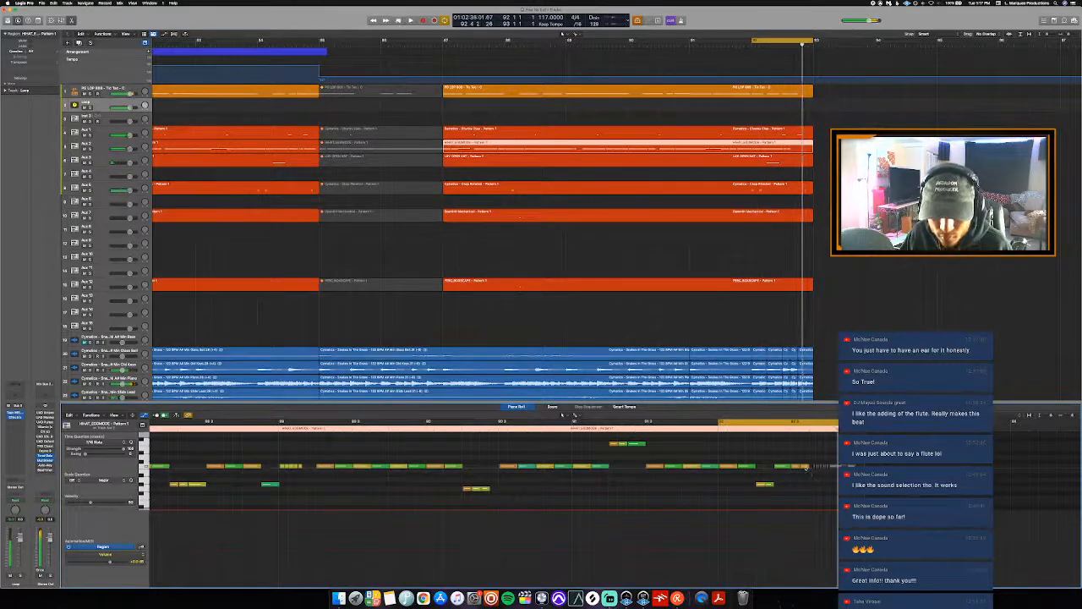
# - Set the hi-hat's time quantize to 1/8 Note and play bar 92
pyautogui.click(78, 444)
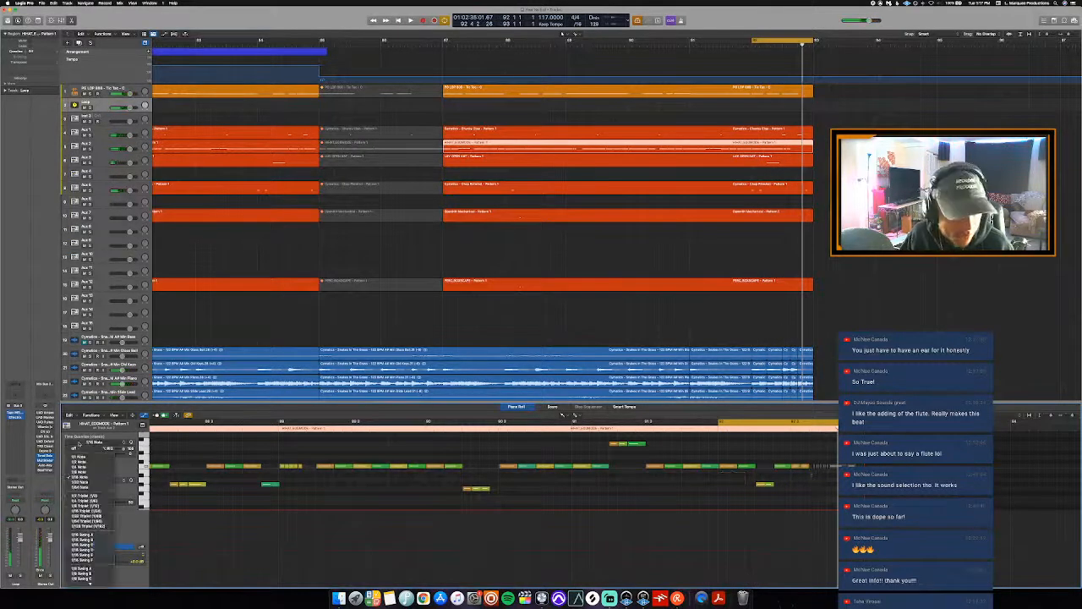
pyautogui.click(91, 471)
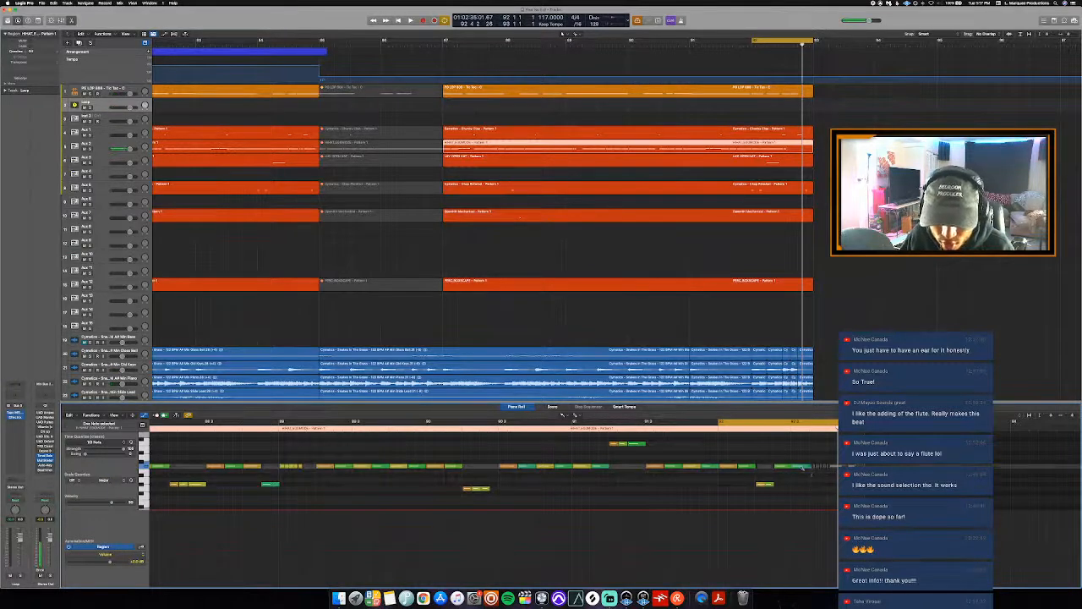
pyautogui.press('space')
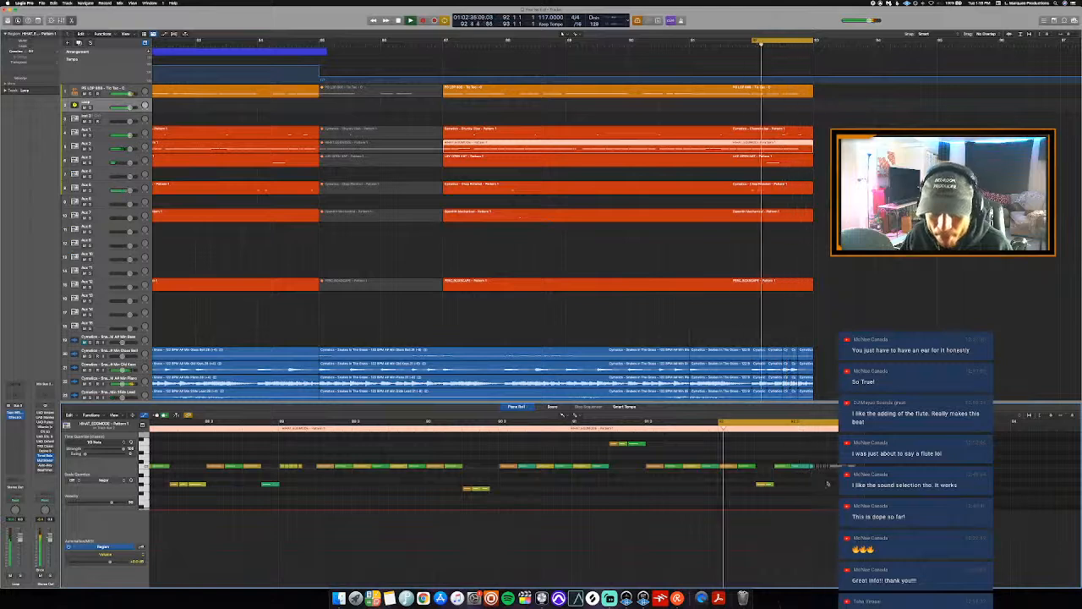
# - Open the slowed section's clap region in the Piano Roll, mute its last note in bar 92 and check playback
pyautogui.press('e')
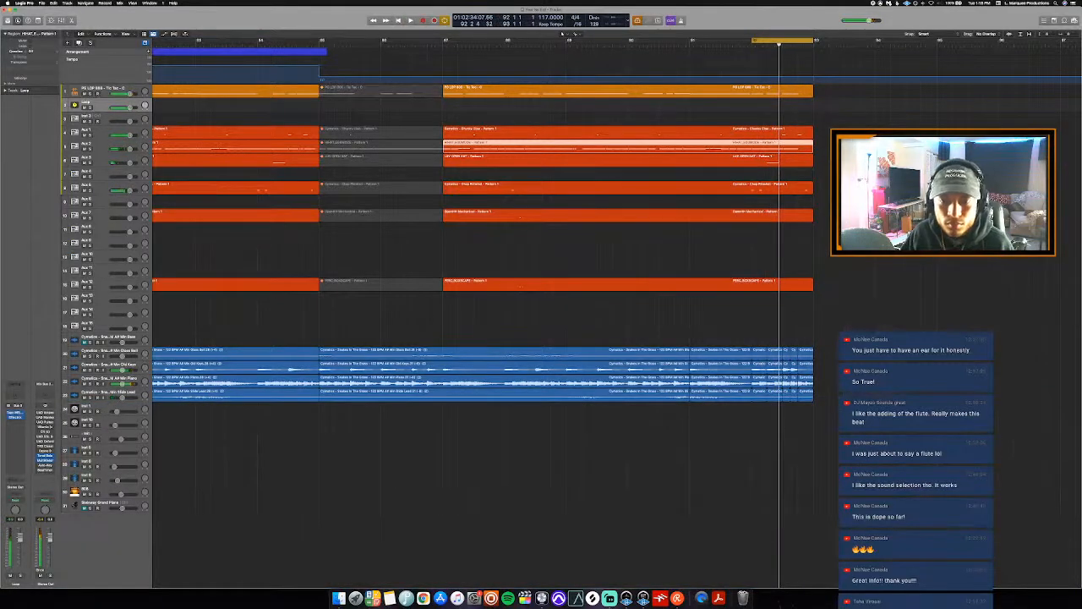
pyautogui.click(796, 133)
pyautogui.press('e')
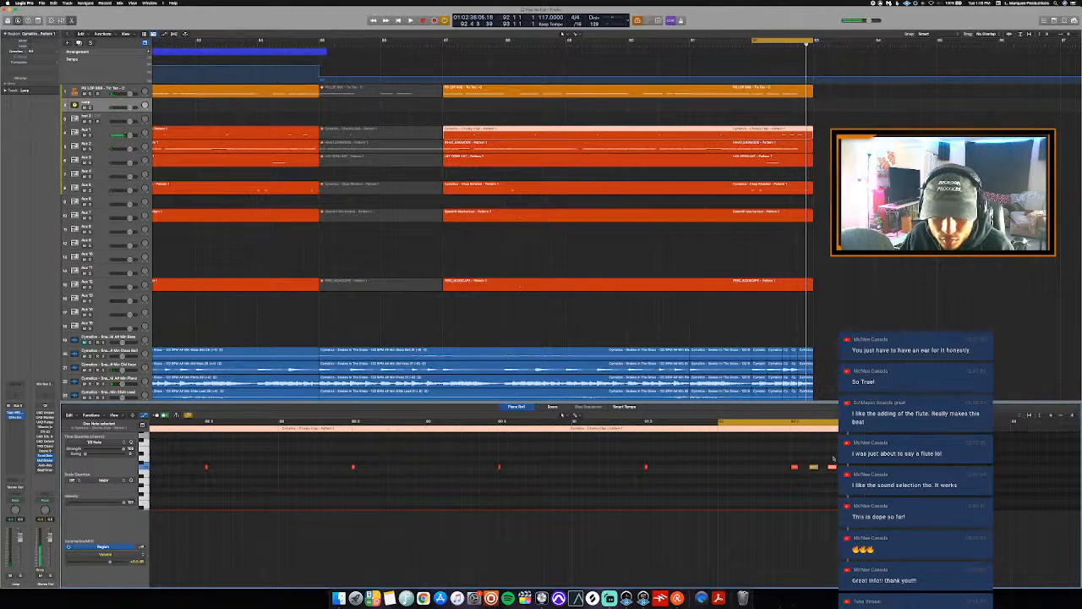
pyautogui.hotkey('ctrl', 'm')
pyautogui.press('space')
pyautogui.click(814, 466)
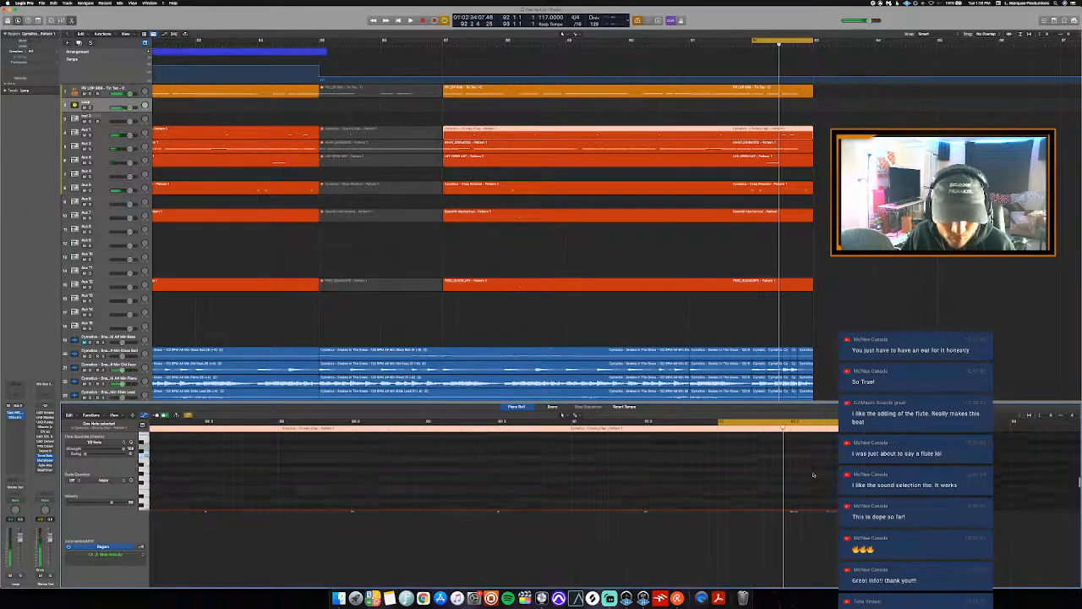
pyautogui.scroll(4, 813, 475)
pyautogui.press('space')
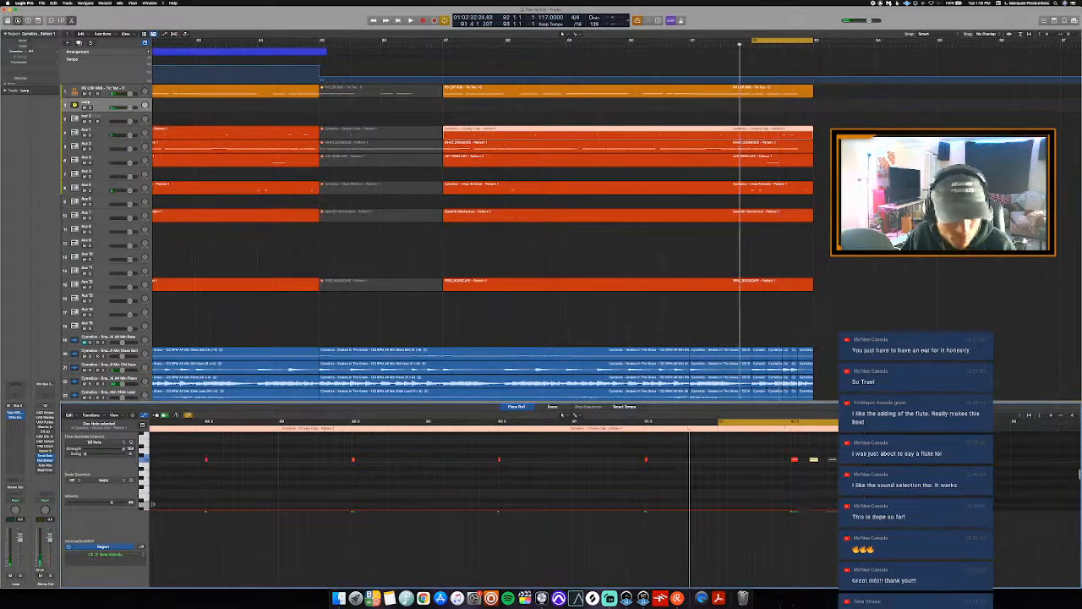
# - Mute the end of the Aux 5 drum region in bar 92 and play the transition from bar 84
pyautogui.press('p')
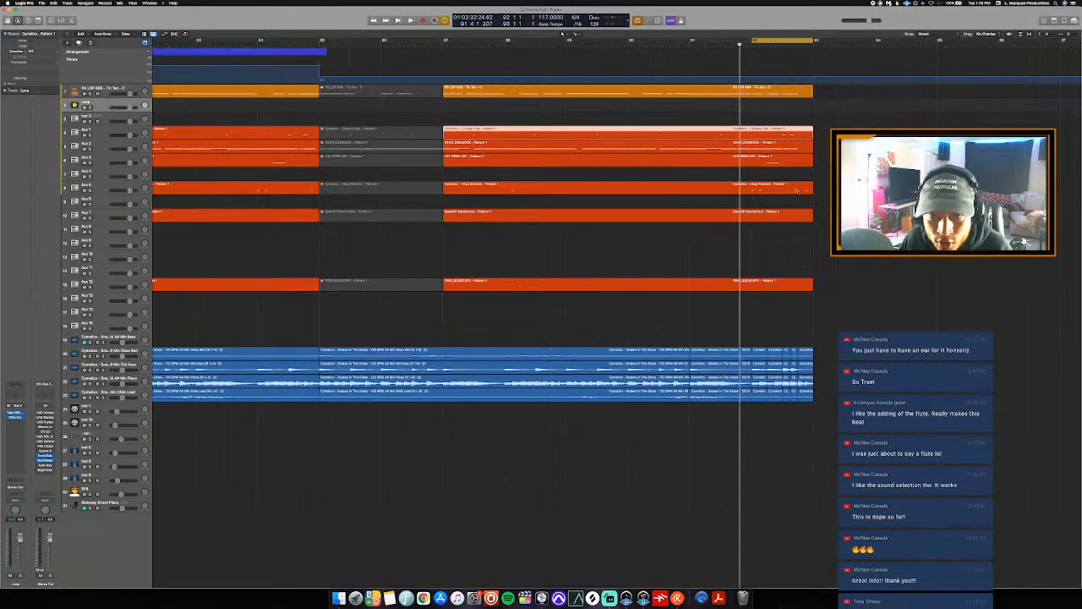
pyautogui.keyDown('super'); pyautogui.click(796, 190); pyautogui.keyUp('super')
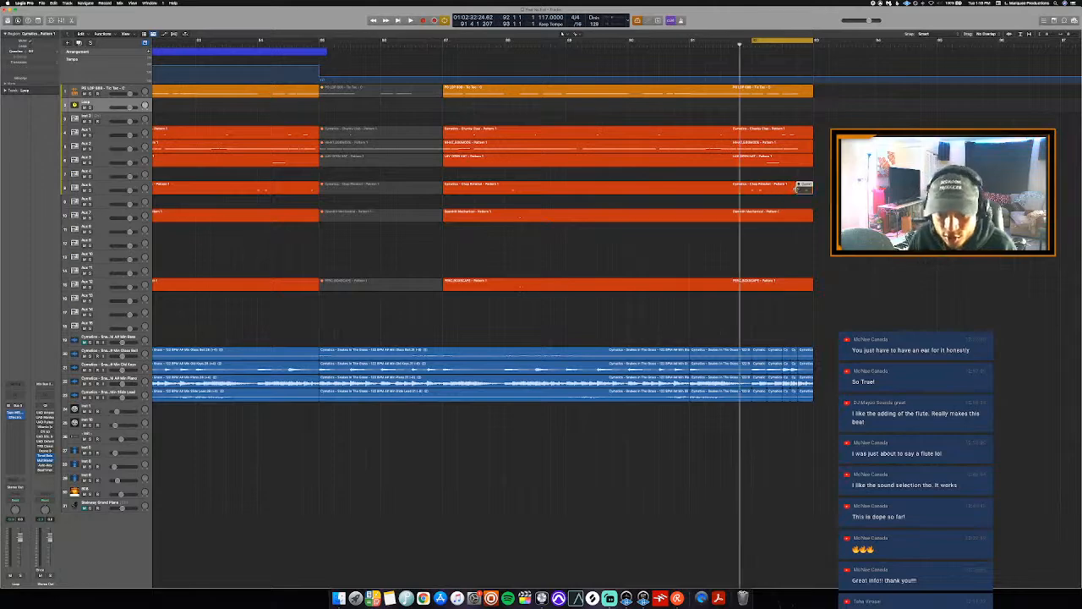
pyautogui.press('space')
pyautogui.scroll(-3, 795, 190)
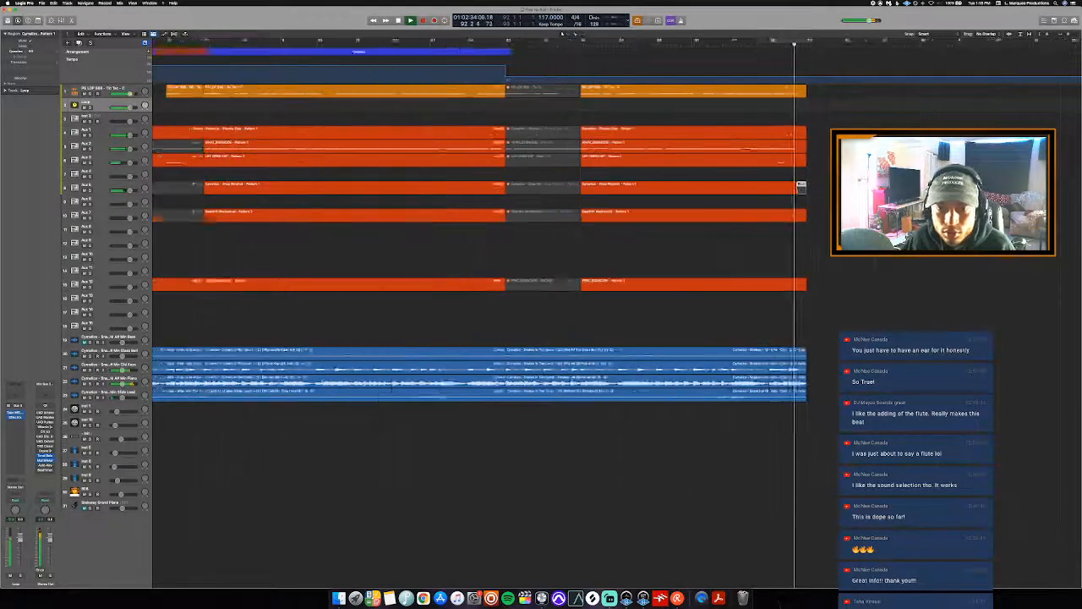
pyautogui.scroll(-1, 796, 190)
pyautogui.press('space')
pyautogui.click(537, 45)
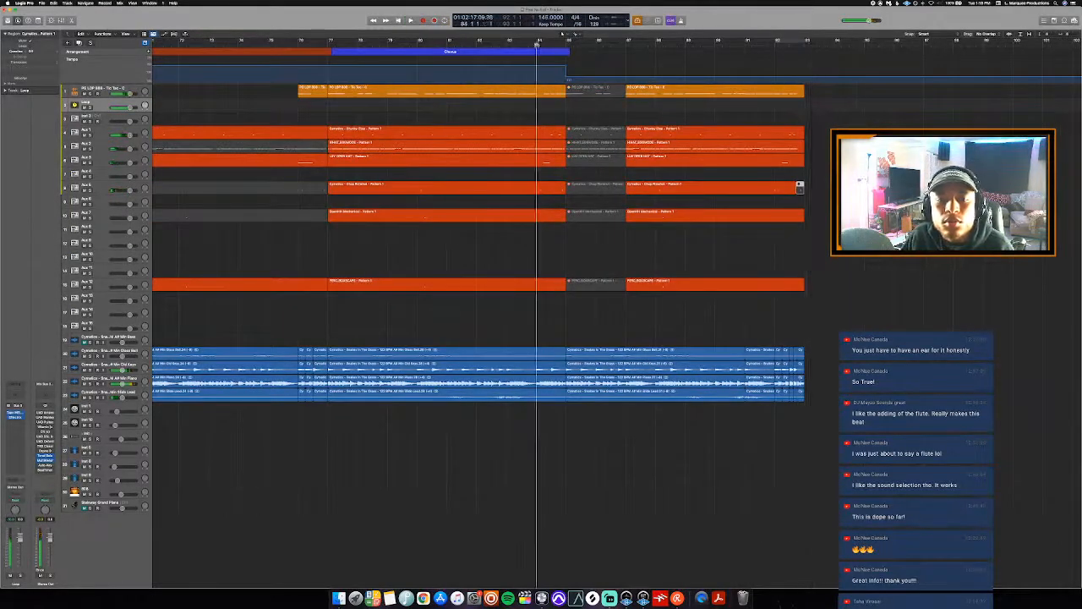
pyautogui.scroll(-4, 644, 131)
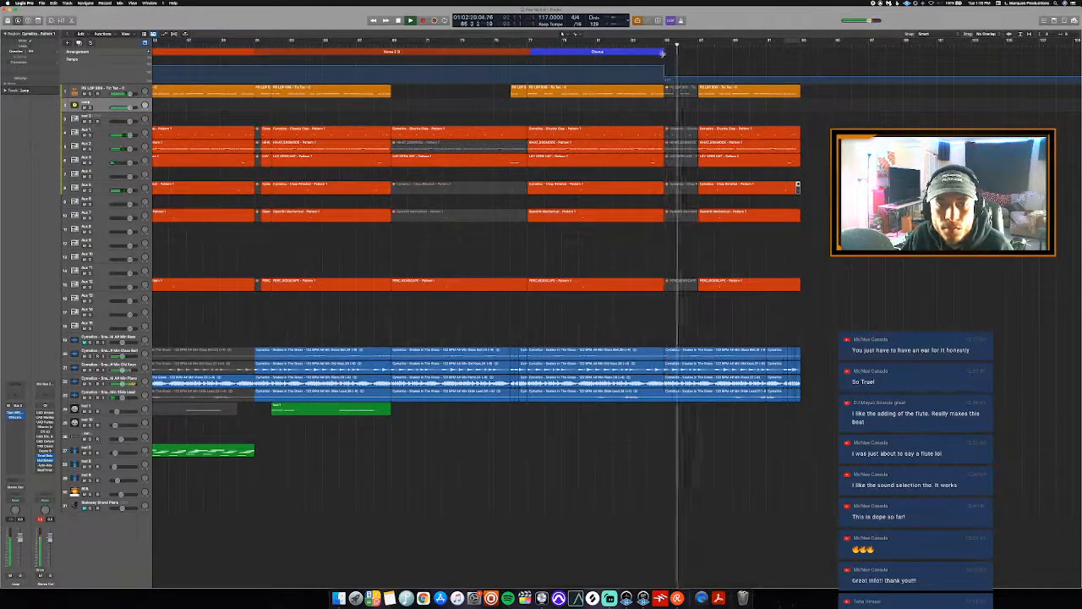
# - Add an arrangement marker over the slowed section after the last chorus and set its type to Outro
pyautogui.moveTo(664, 53); pyautogui.dragTo(663, 55)
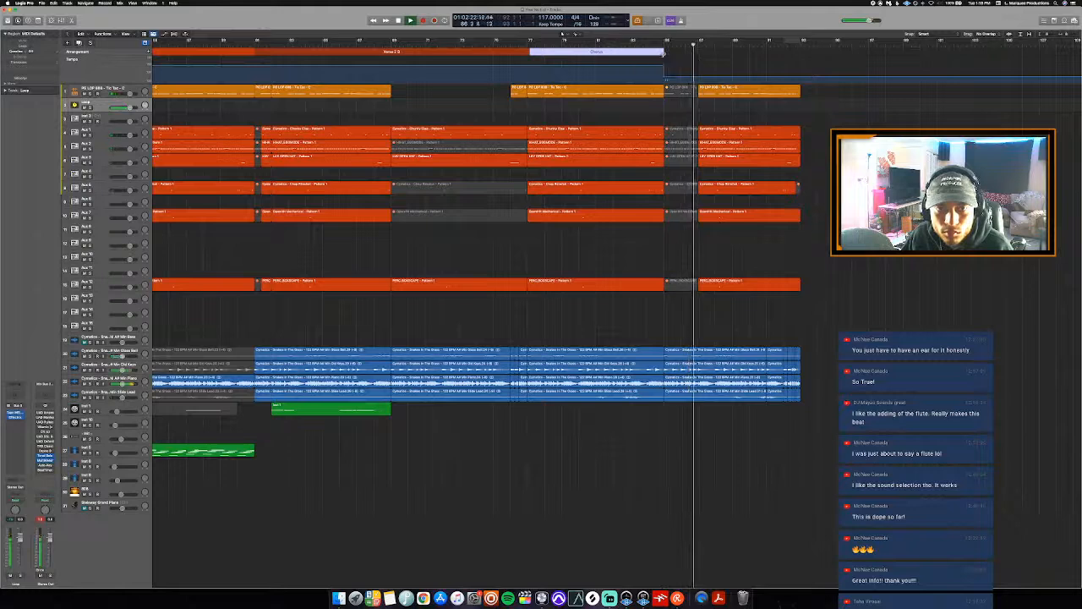
pyautogui.click(148, 51)
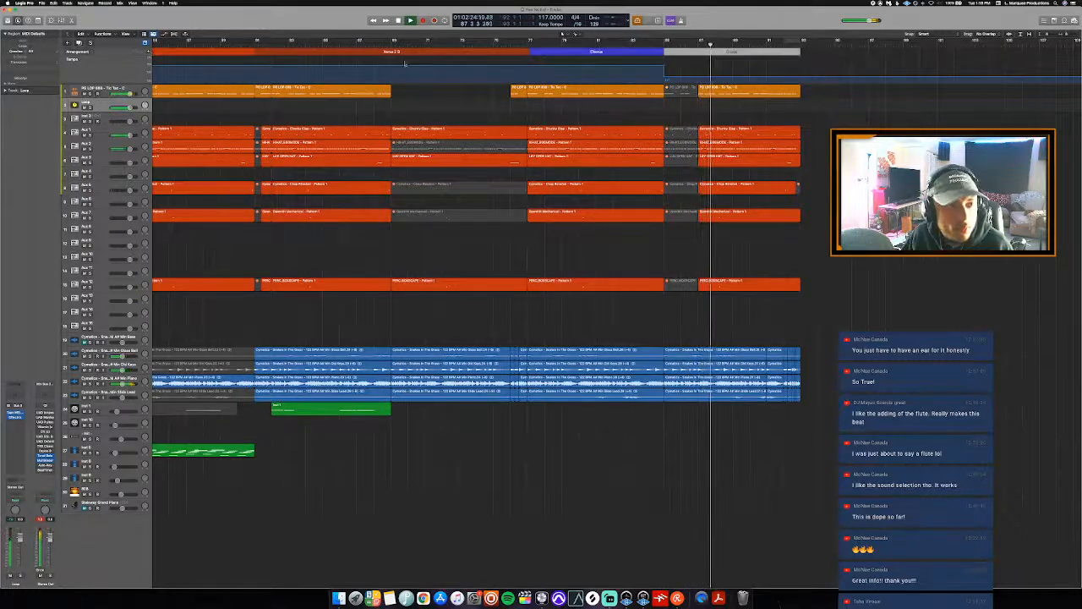
pyautogui.click(732, 51)
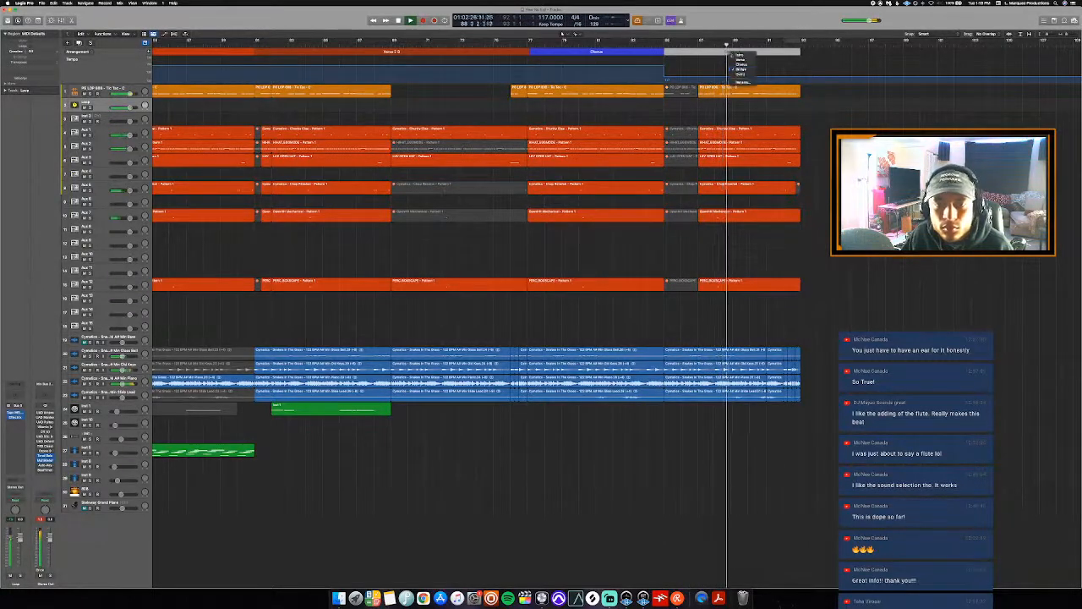
pyautogui.click(741, 74)
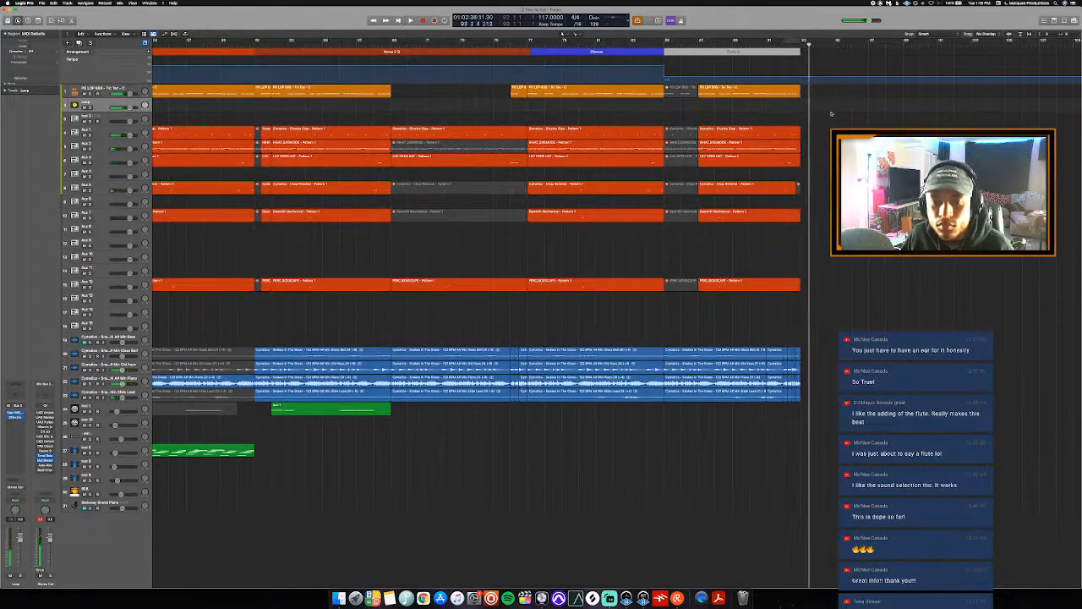
# - Play from the start and color the Intro marker yellow, the first Chorus marker blue and the Outro marker purple
pyautogui.scroll(-5, 831, 112)
pyautogui.press('Return')
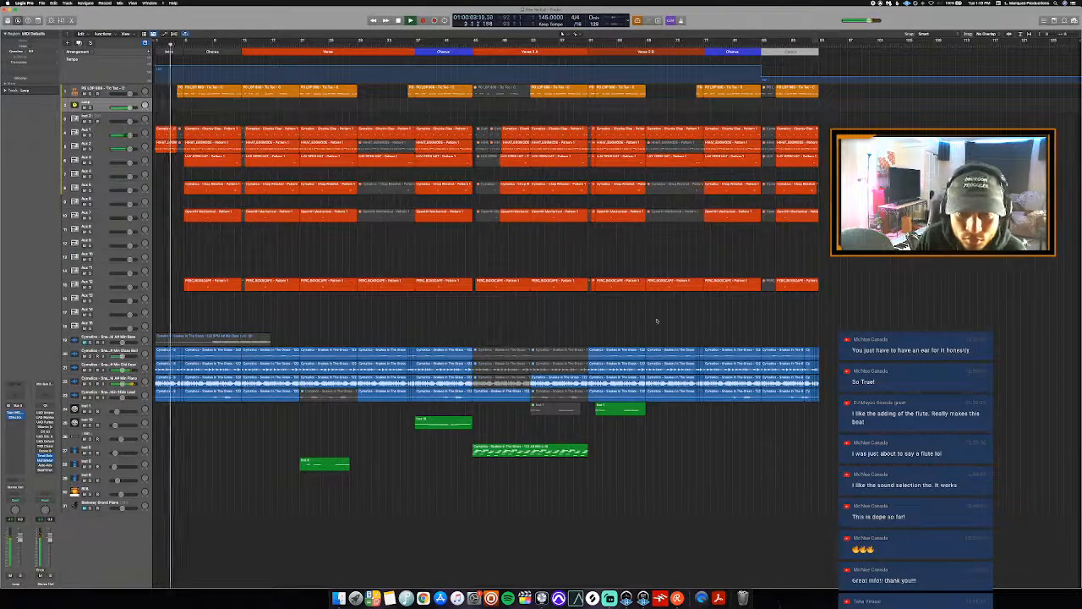
pyautogui.hotkey('alt', 'c')
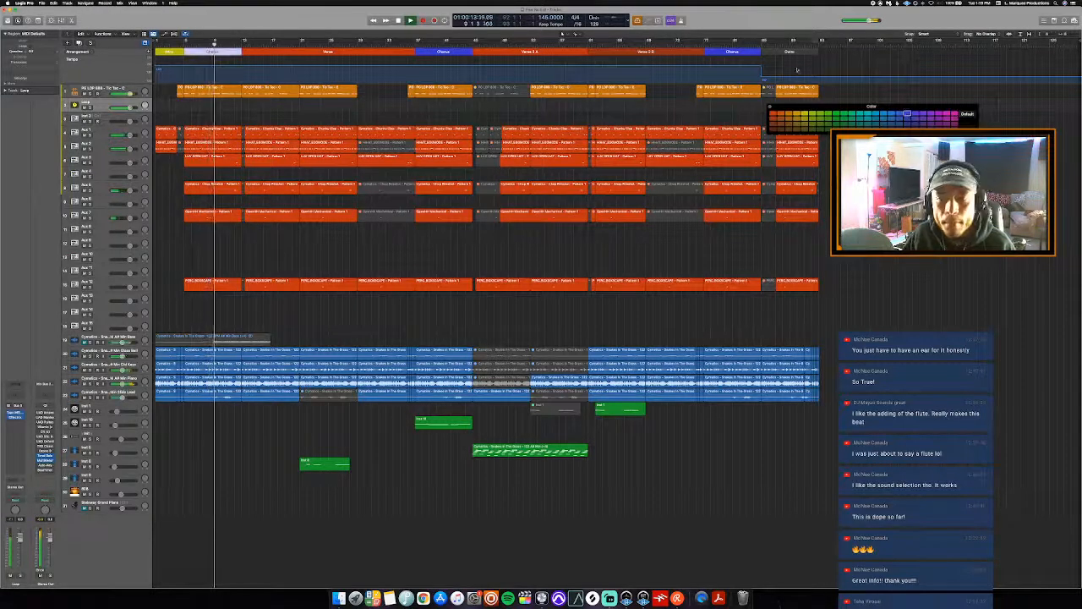
pyautogui.click(937, 128)
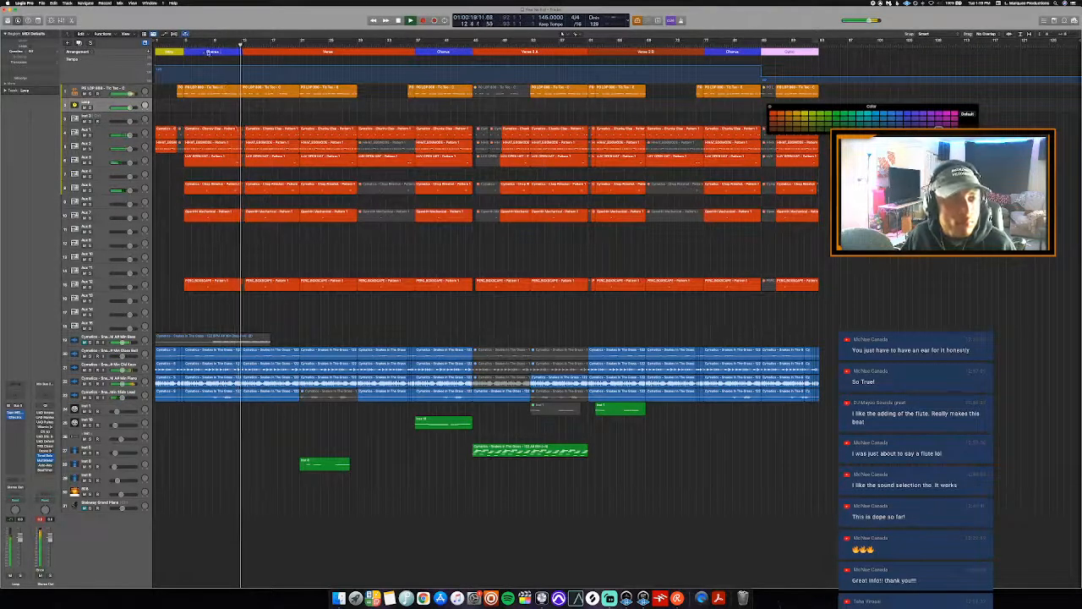
# - Rename the first two chorus arrangement markers as Chorus 1 and Chorus 2
pyautogui.click(209, 51)
pyautogui.click(223, 81)
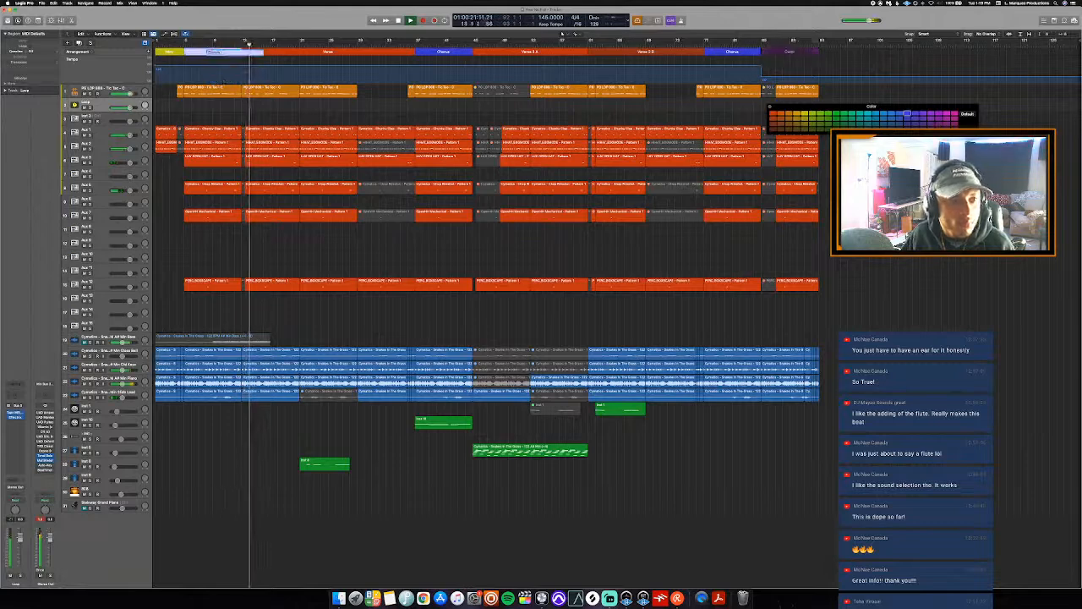
pyautogui.click(443, 51)
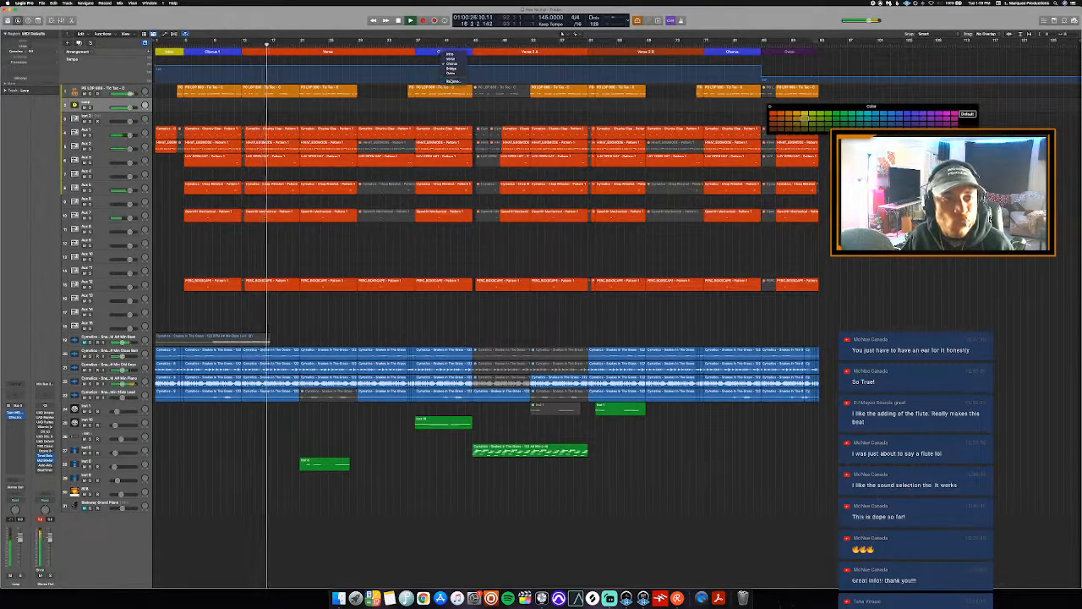
pyautogui.click(451, 80)
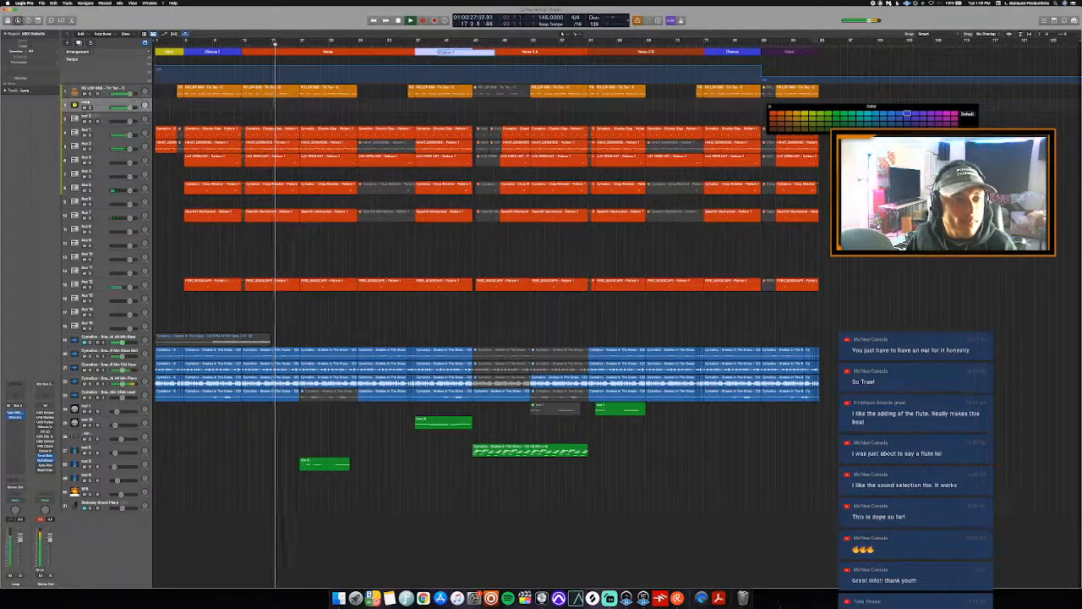
pyautogui.click(377, 106)
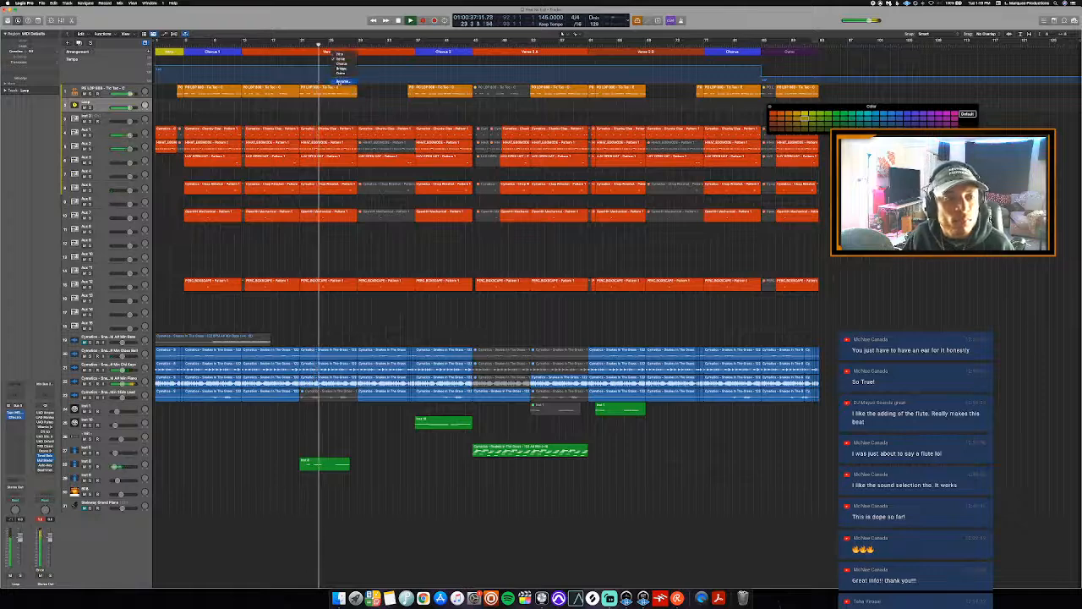
# - Rename the first verse marker as Verse 1 A and split off its part from bar 29
pyautogui.click(332, 52)
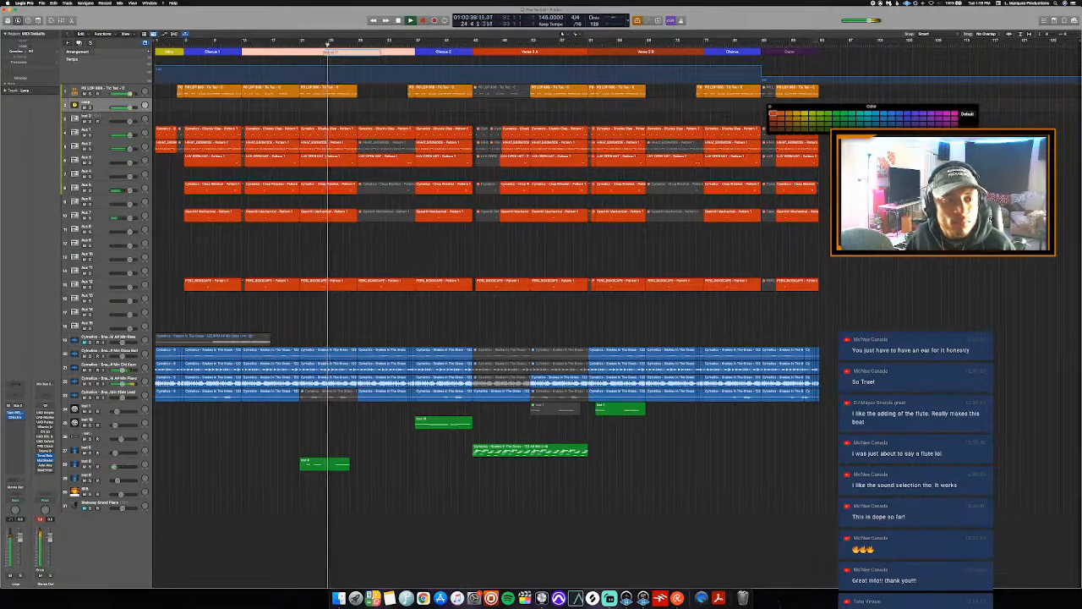
pyautogui.click(362, 90)
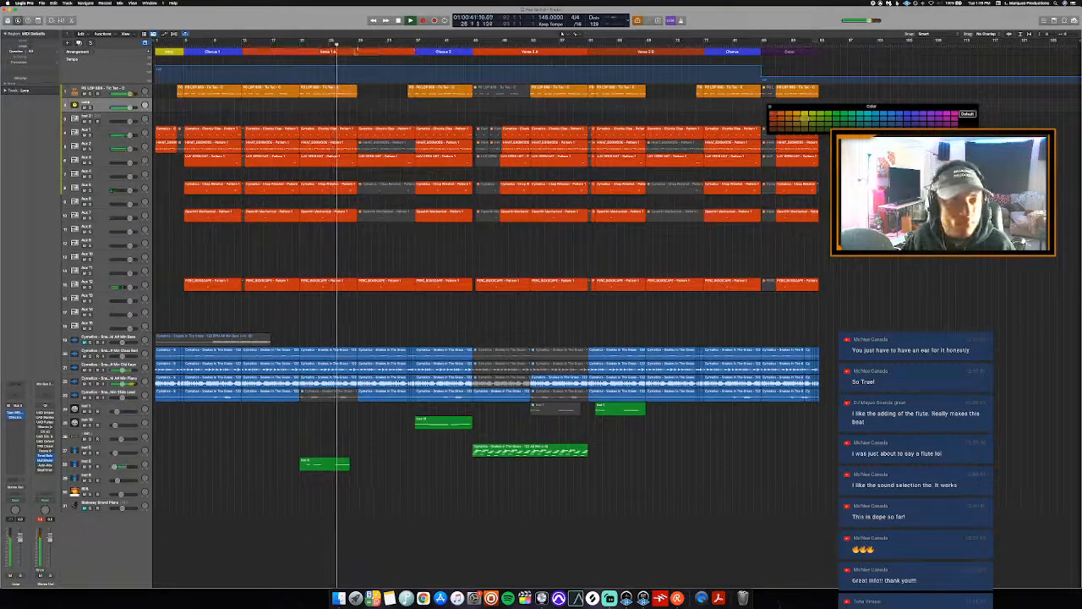
pyautogui.click(363, 53)
# - Rename the new verse marker before Chorus 2 as Verse 1 B and give it a darker orange color
pyautogui.click(388, 52)
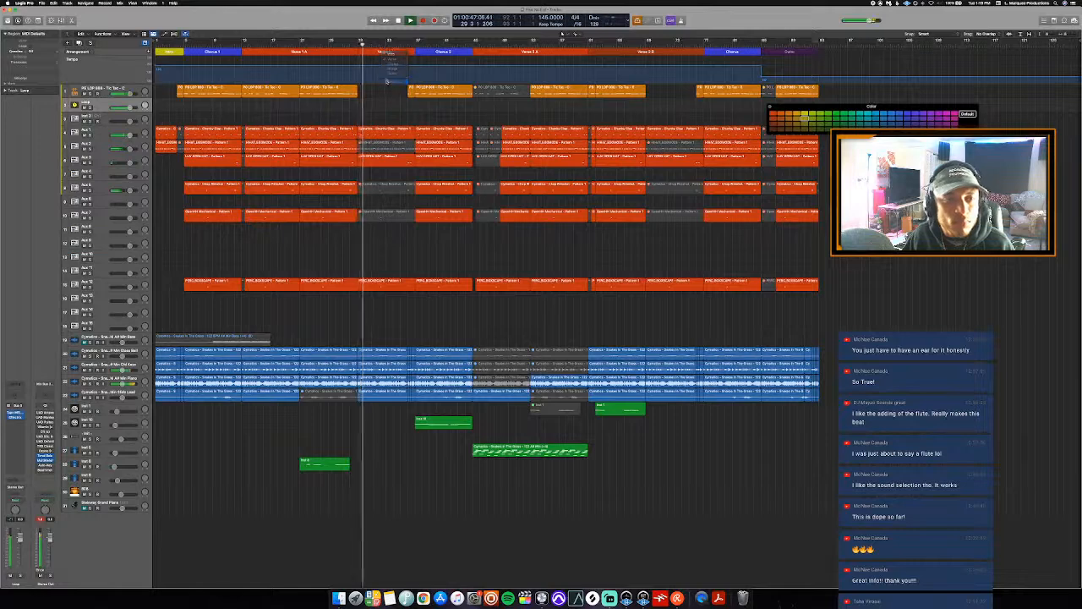
pyautogui.click(394, 81)
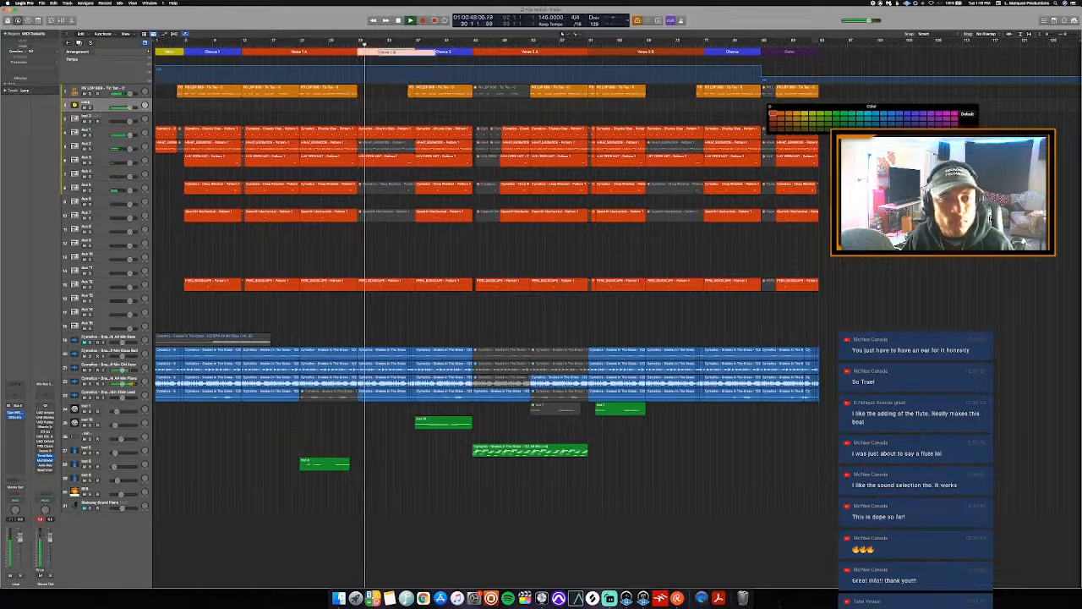
pyautogui.click(395, 89)
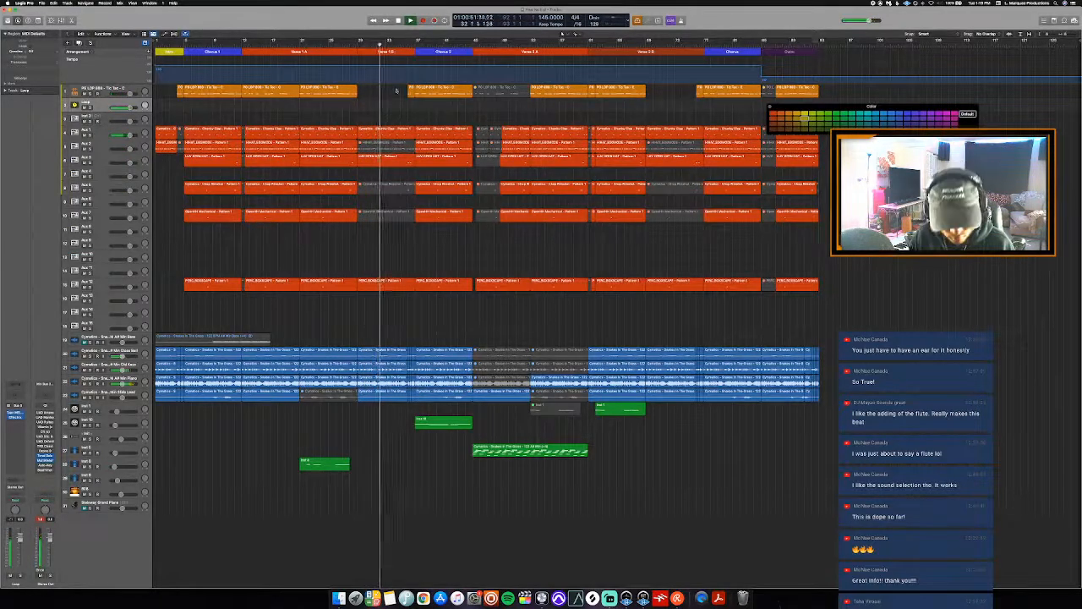
pyautogui.click(373, 52)
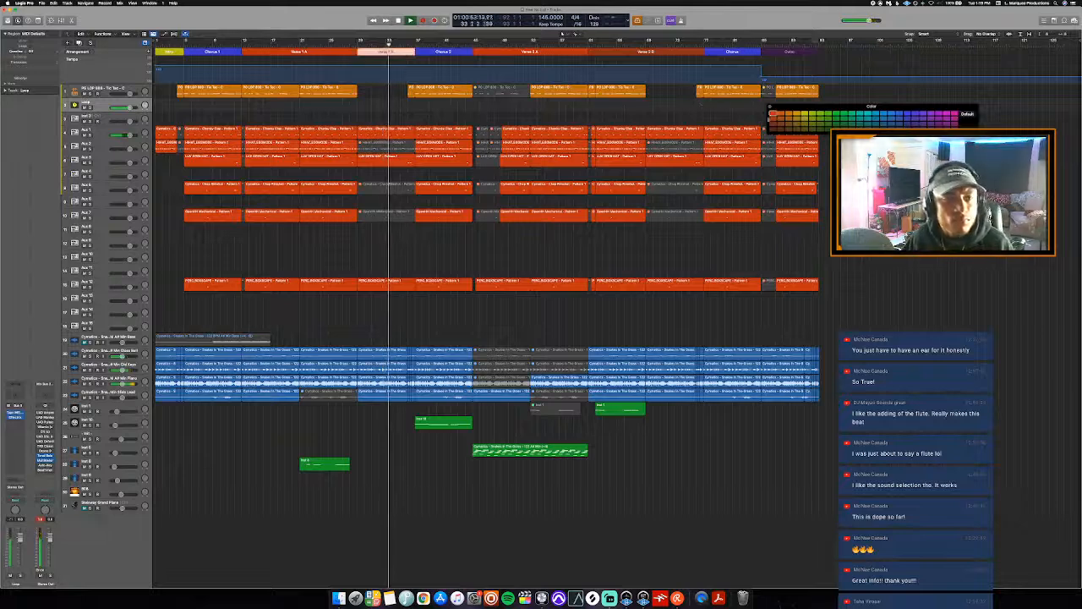
# - Open the last chorus marker's name for editing and slightly lower the volume of the Inst 1 track
pyautogui.click(730, 53)
pyautogui.click(741, 82)
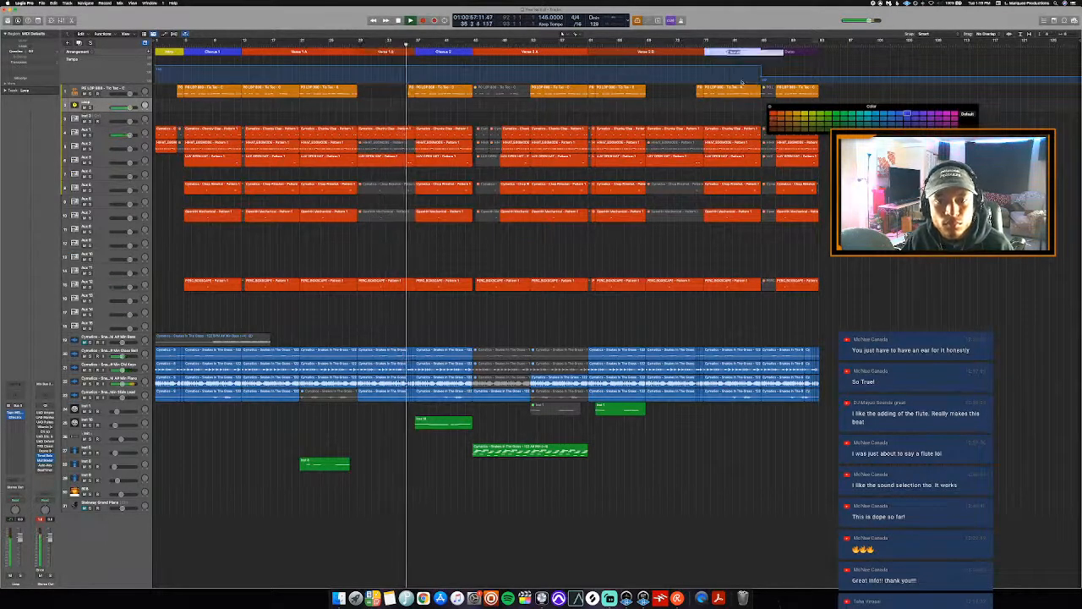
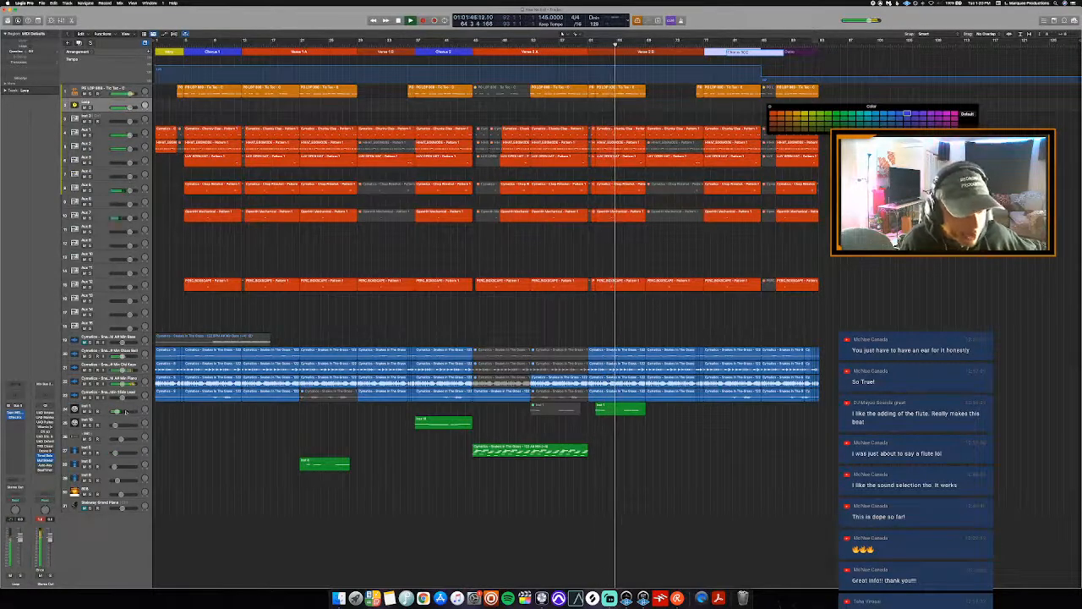
pyautogui.moveTo(117, 411); pyautogui.dragTo(114, 411)
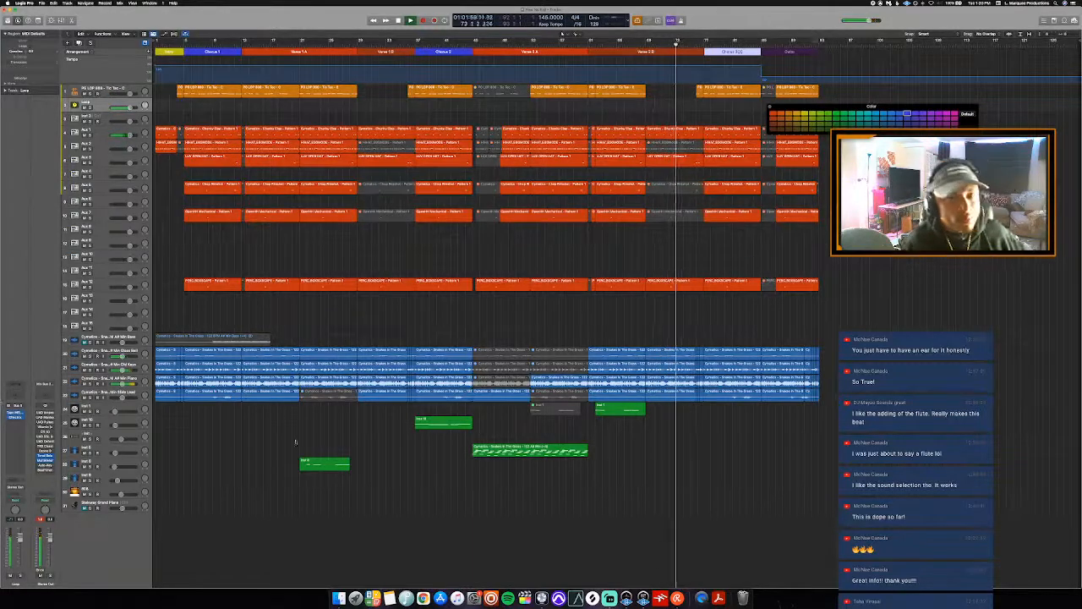
# - Rename the last chorus marker as Chorus 3 and close the color palette
pyautogui.click(741, 51)
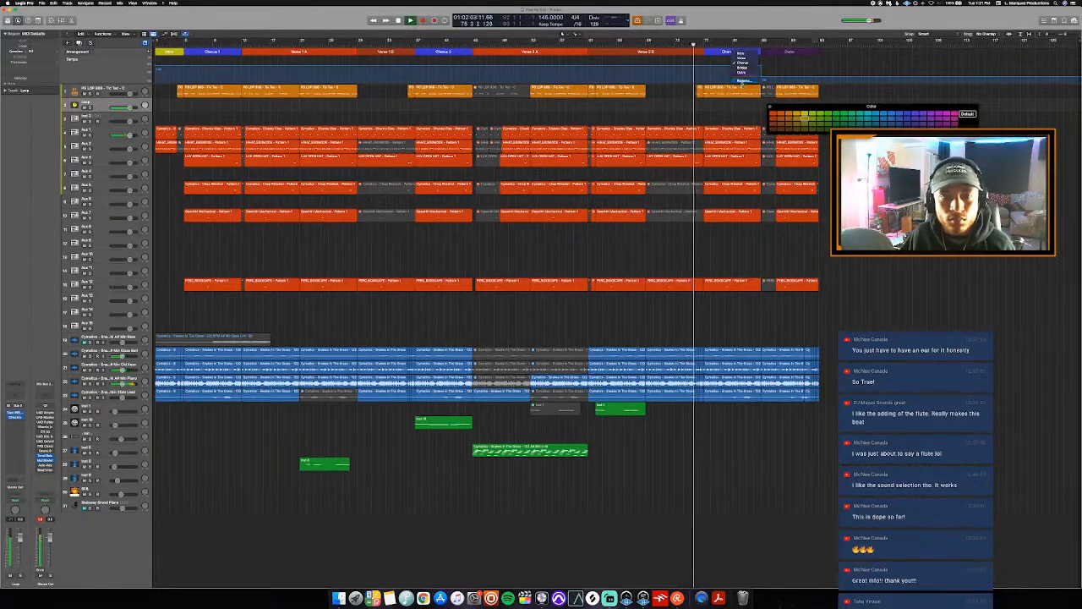
pyautogui.click(743, 81)
pyautogui.write('Chorus 3')
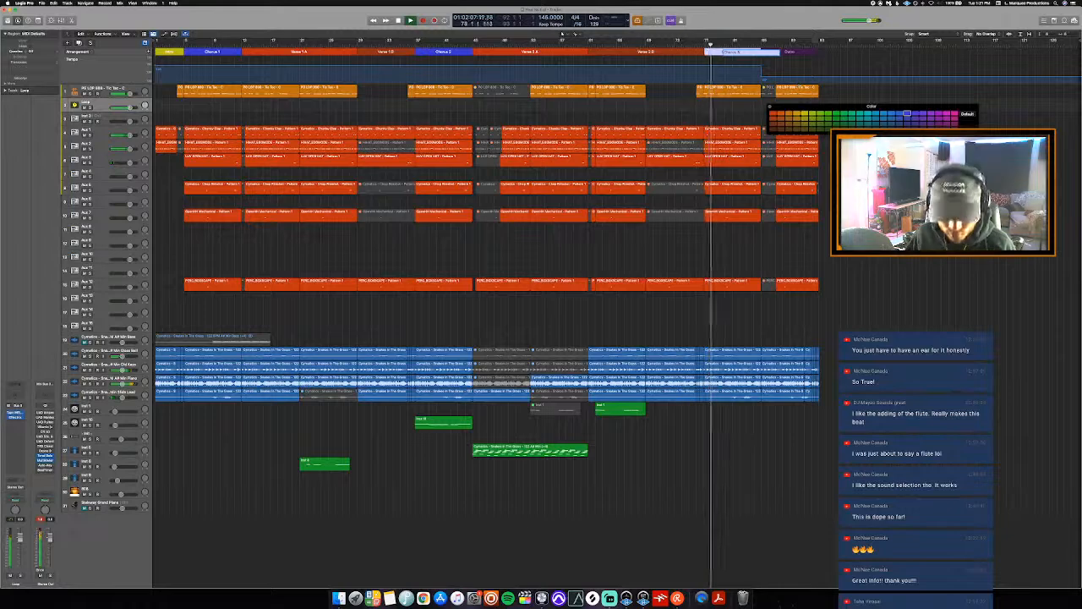
pyautogui.press('Return')
pyautogui.click(770, 106)
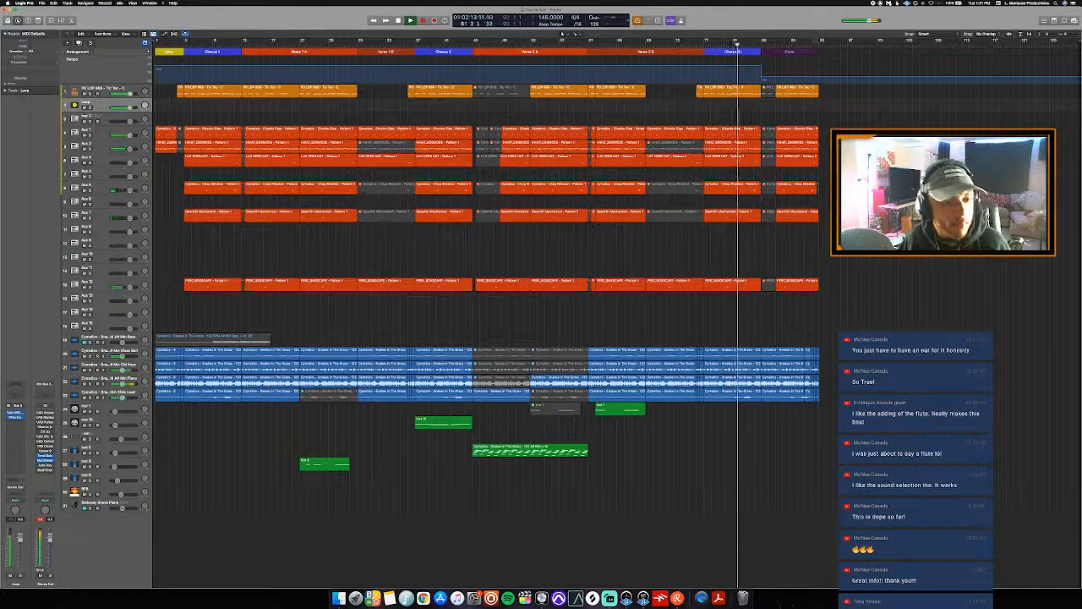
# - Rename the Aux 1 track as Clap and Aux 2 as Closed Hi Hat, and open the Aux 3 name for editing
pyautogui.click(102, 131)
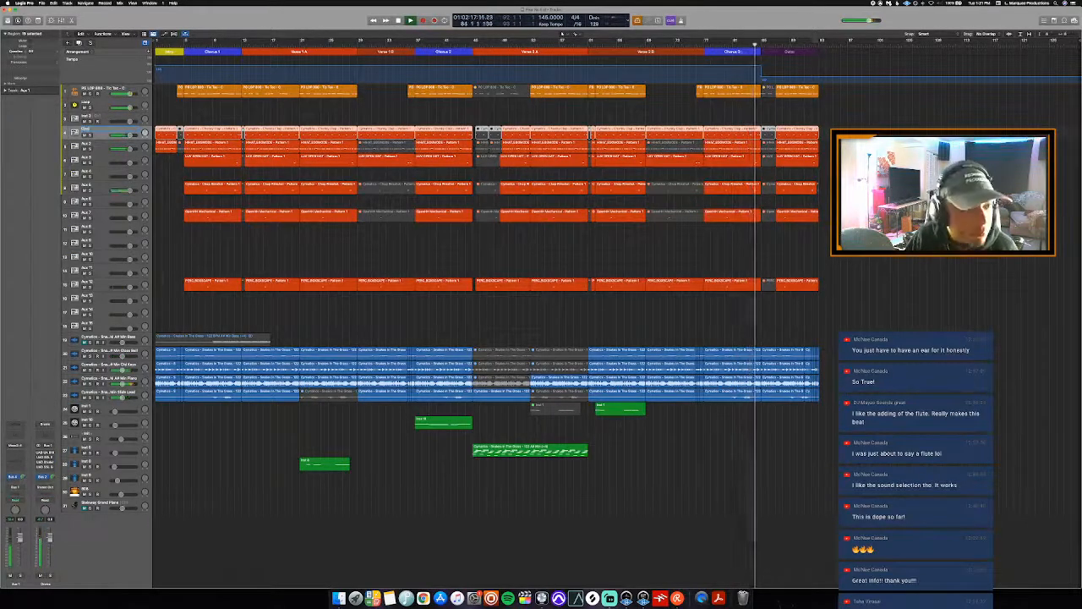
pyautogui.press('Down')
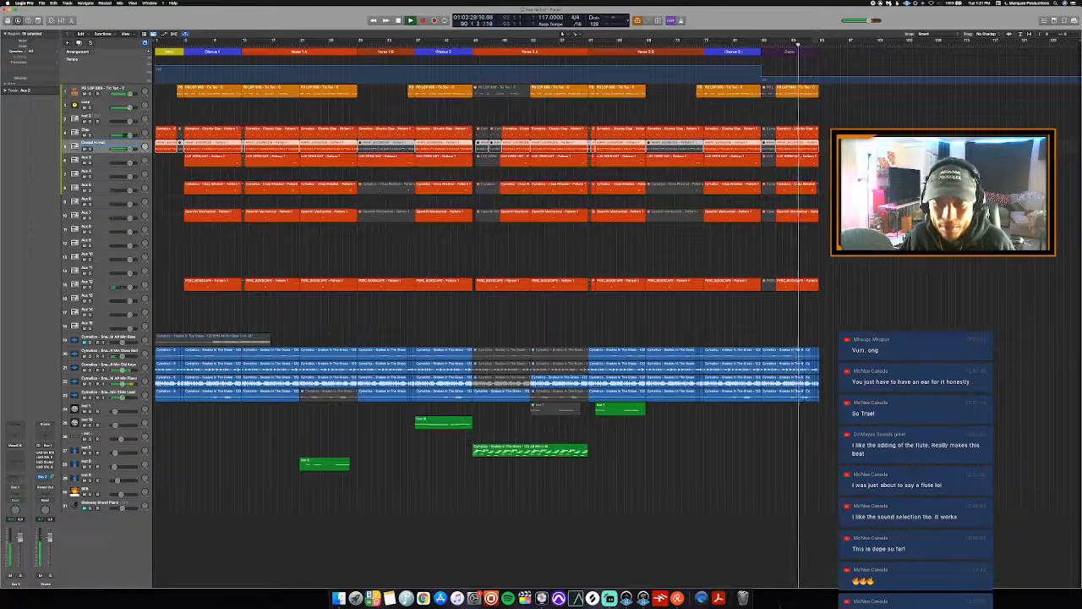
pyautogui.doubleClick(105, 158)
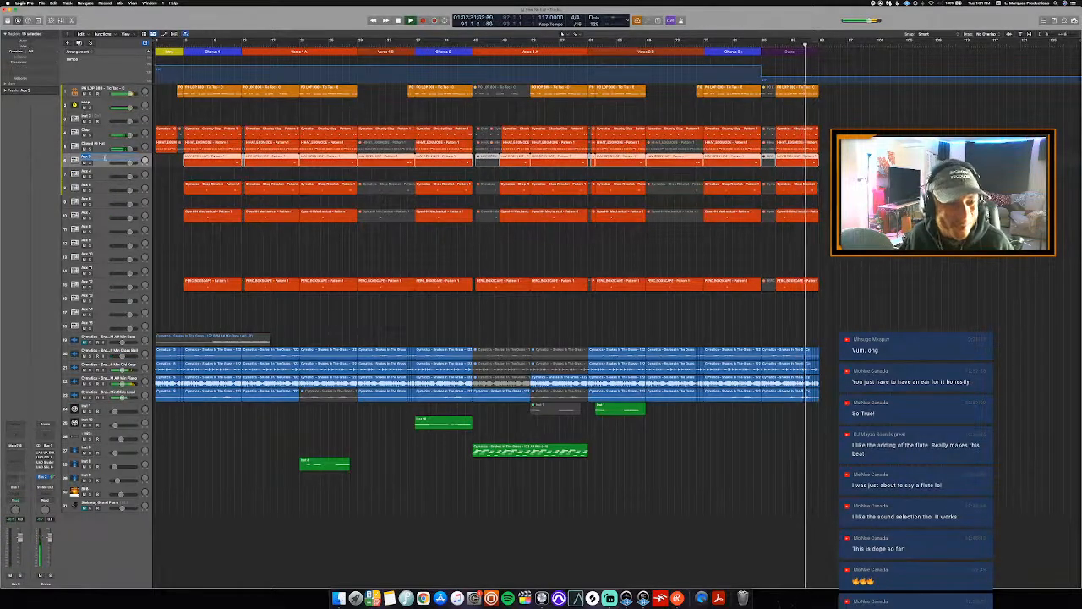
pyautogui.write('Open Hi Hat')
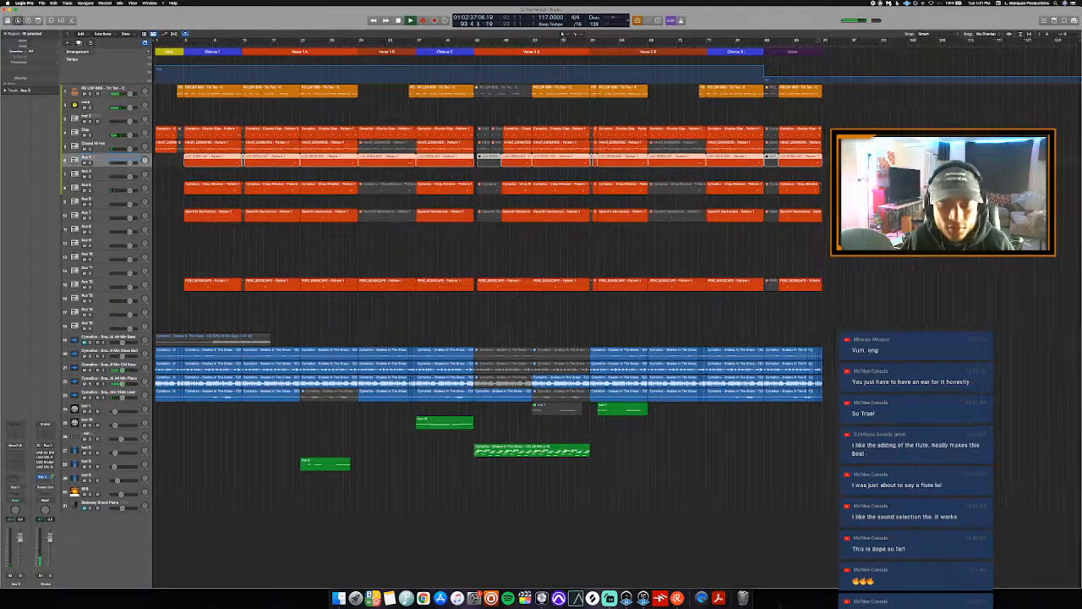
# - Stop playback, open the last slices of the four sample loop tracks in the audio editor and pick the Fade tool for their end
pyautogui.scroll(5, 579, 333)
pyautogui.press('space')
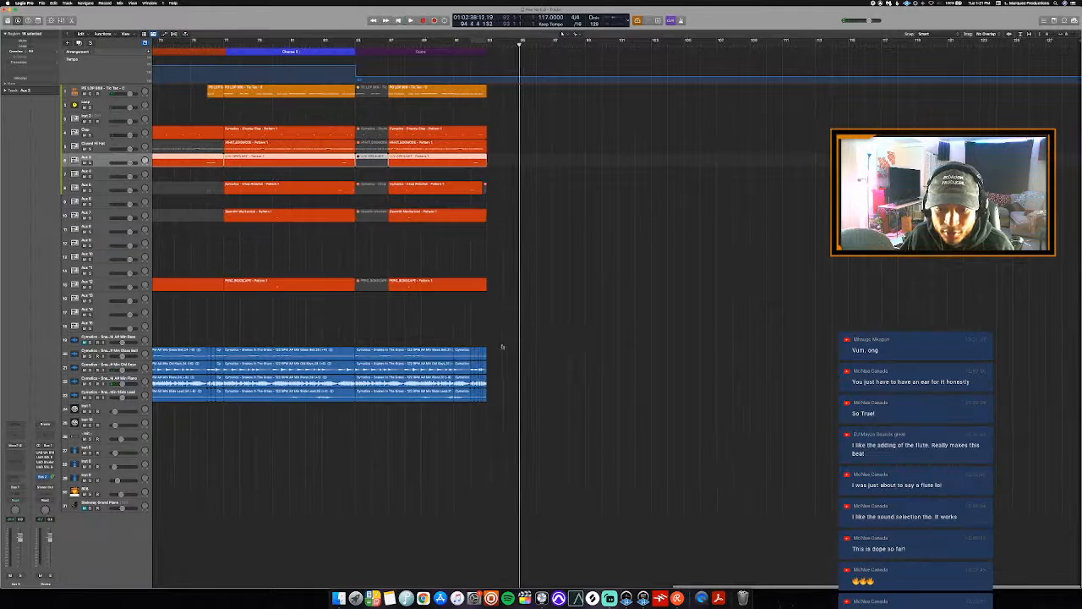
pyautogui.moveTo(501, 351); pyautogui.dragTo(490, 402)
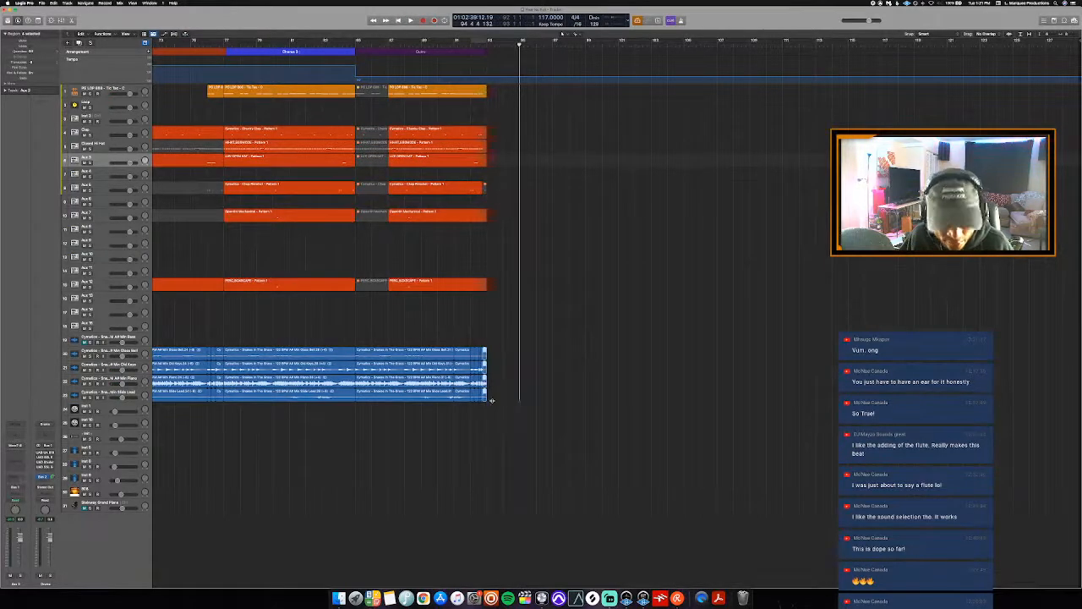
pyautogui.press('e')
pyautogui.scroll(-5, 505, 464)
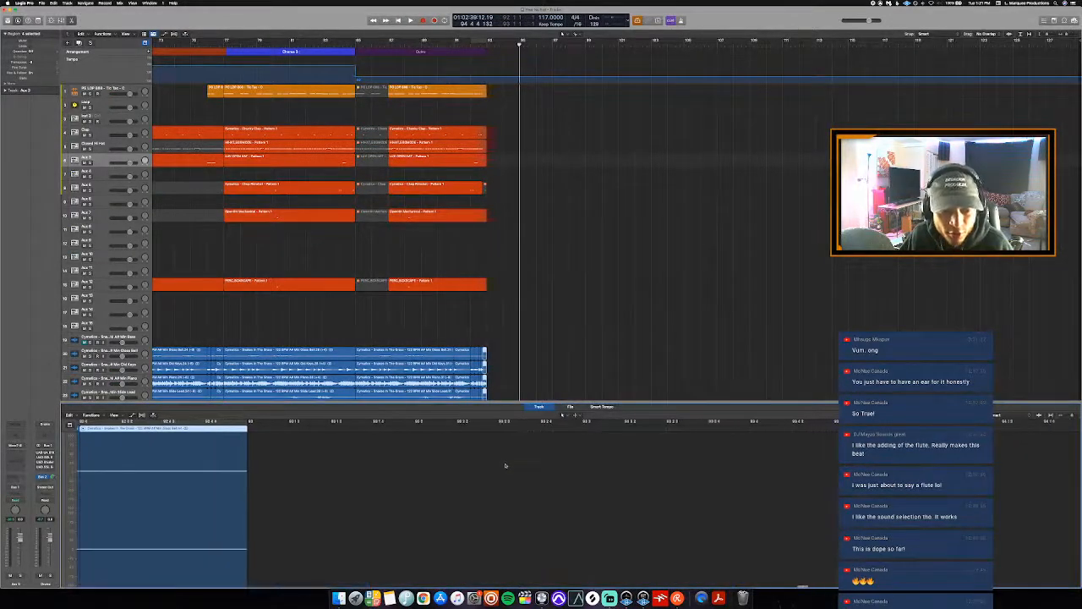
pyautogui.hscroll(-3, 499, 464)
pyautogui.press('t')
pyautogui.press('a')
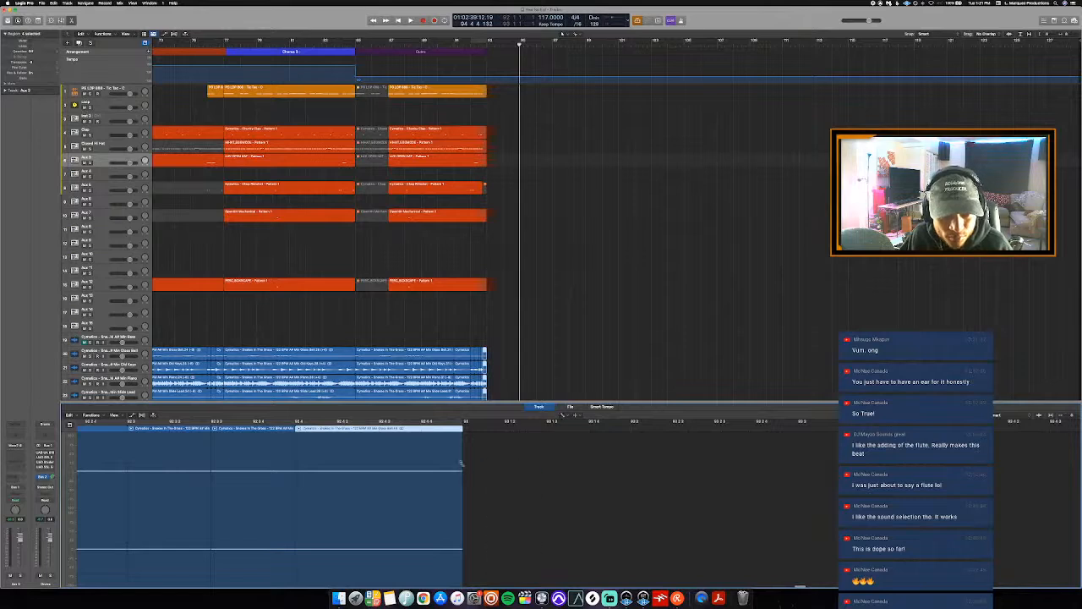
pyautogui.press('e')
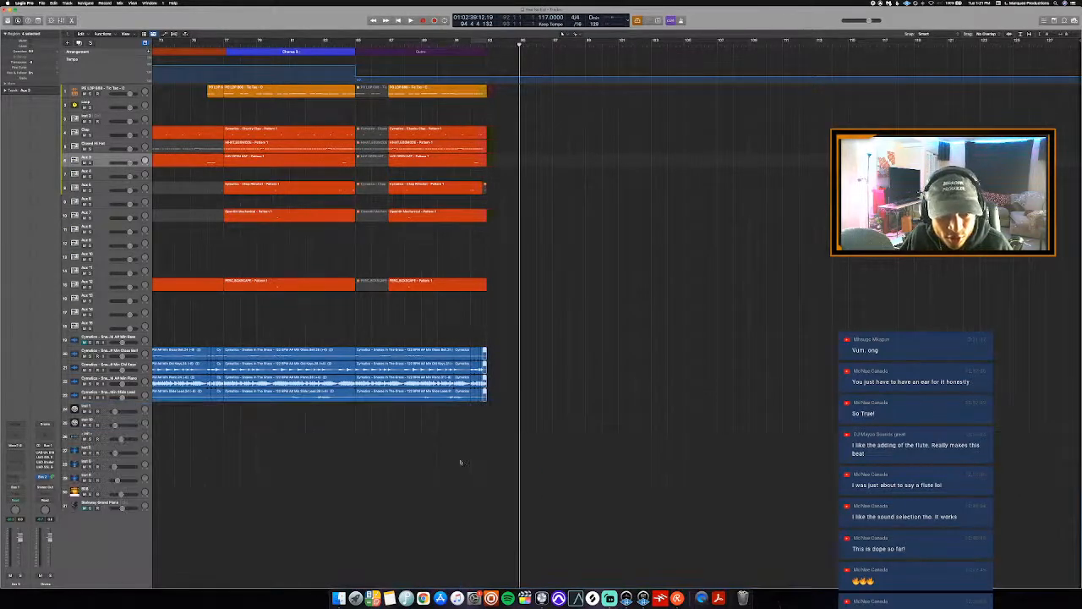
pyautogui.press('t')
pyautogui.press('Escape')
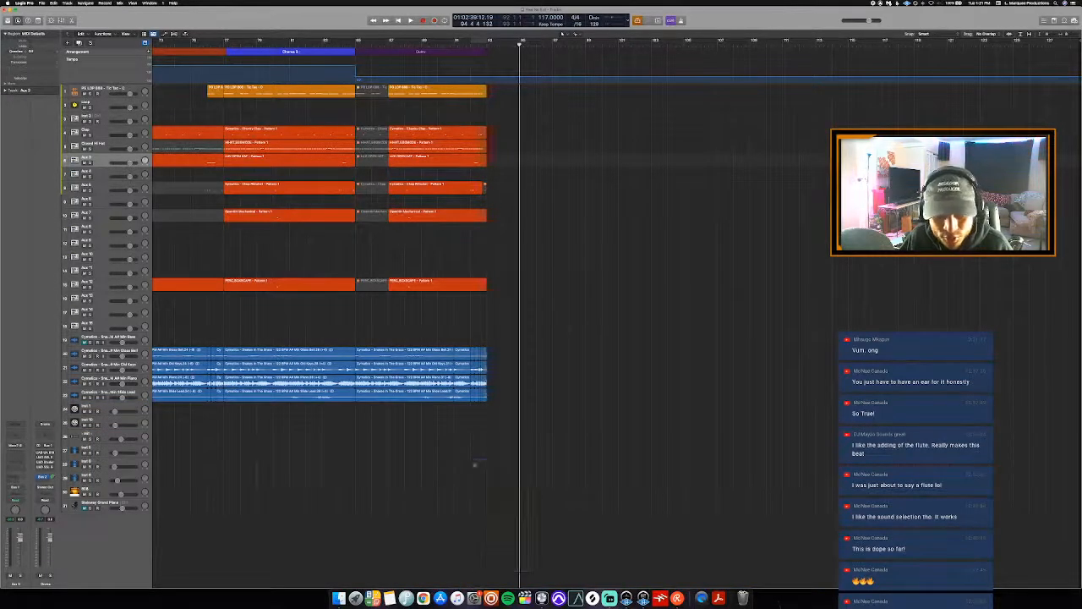
pyautogui.press('t')
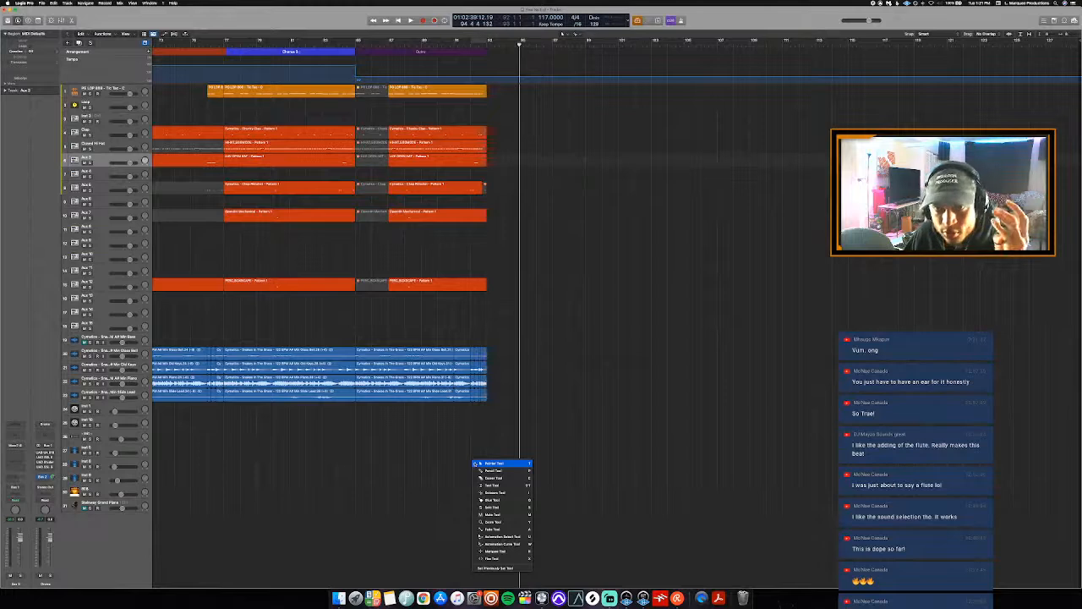
pyautogui.click(564, 443)
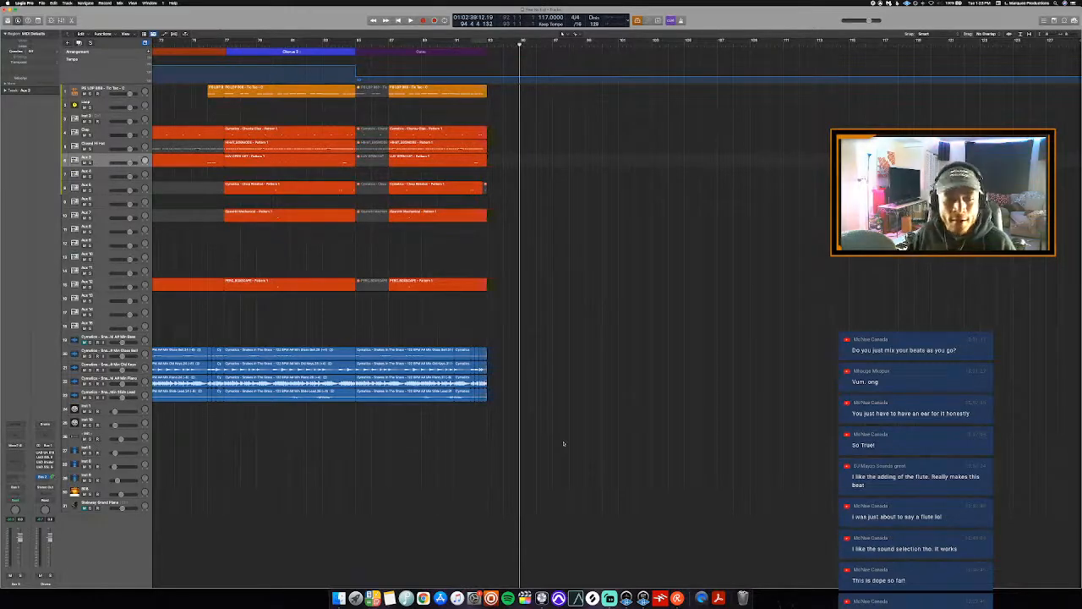
# - Try a Channel EQ with its low-cut band enabled on the instrument track whose region sits in Verse 1A, and remove the plug-in
pyautogui.keyDown('ctrl'); pyautogui.keyDown('alt'); pyautogui.click(563, 443); pyautogui.keyUp('alt'); pyautogui.keyUp('ctrl')
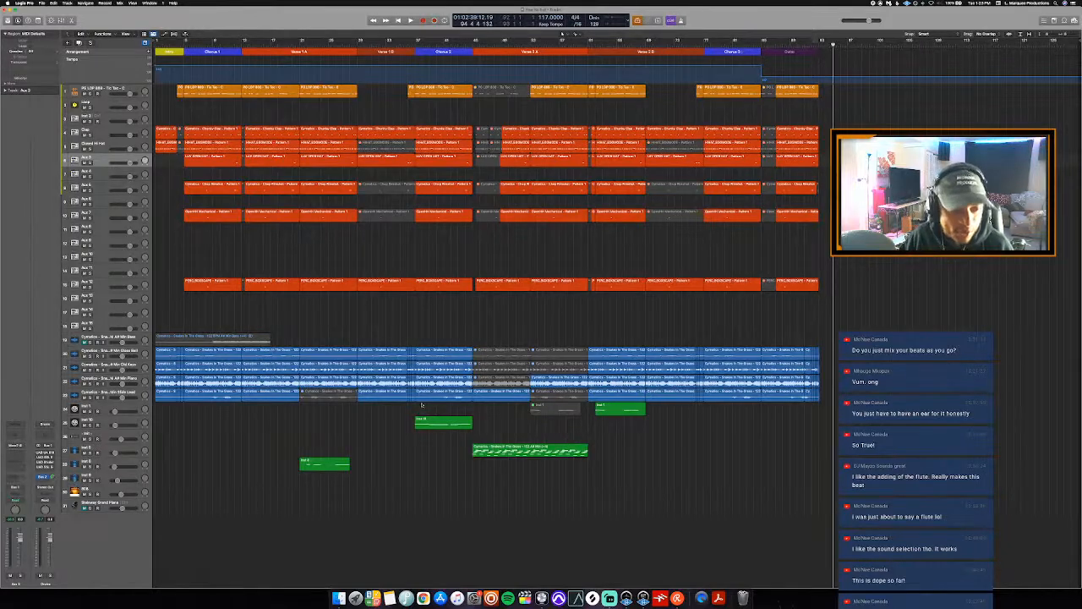
pyautogui.click(123, 465)
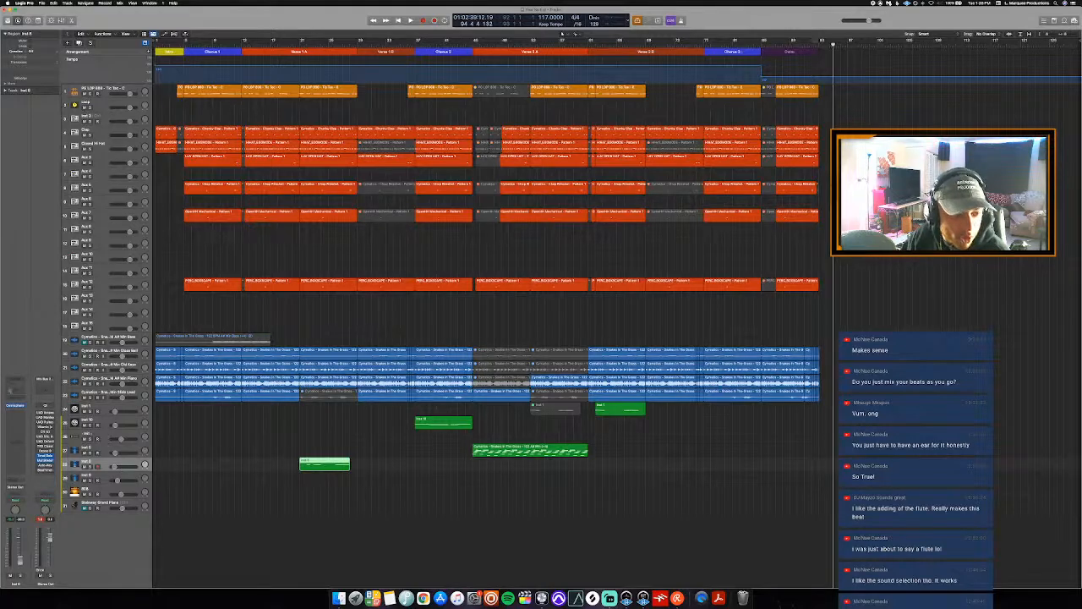
pyautogui.click(13, 391)
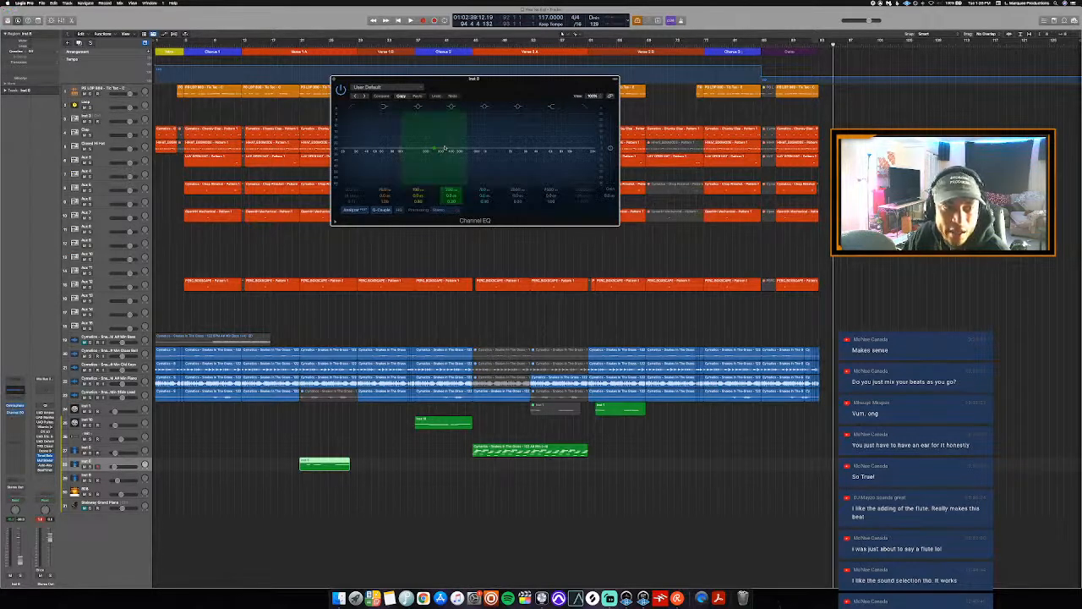
pyautogui.click(351, 108)
pyautogui.moveTo(348, 154)
pyautogui.mouseDown()
pyautogui.moveTo(411, 164)
pyautogui.moveTo(342, 166)
pyautogui.mouseUp()
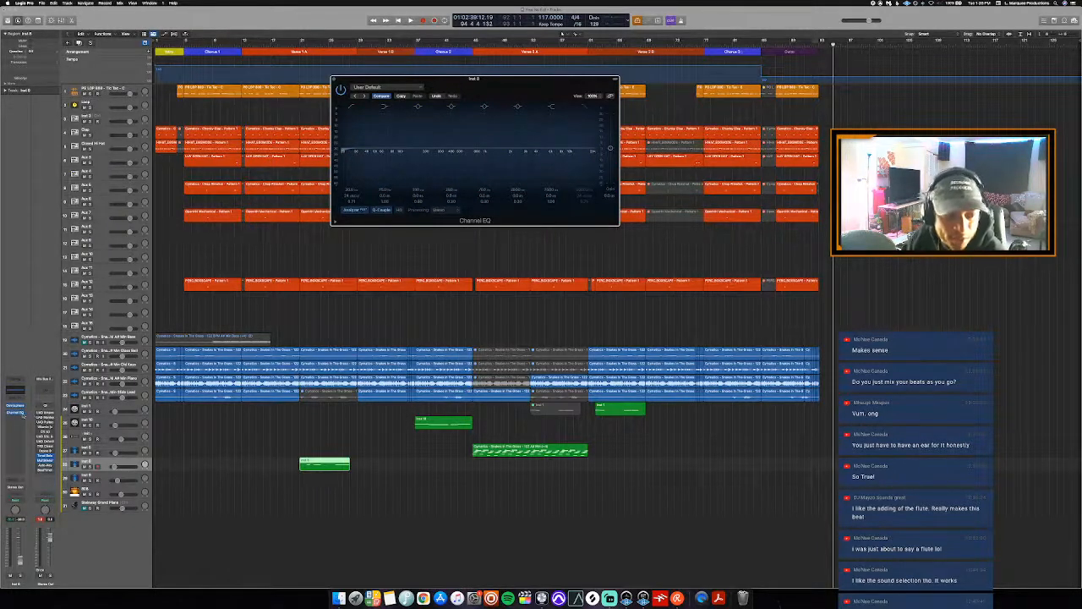
pyautogui.click(17, 411)
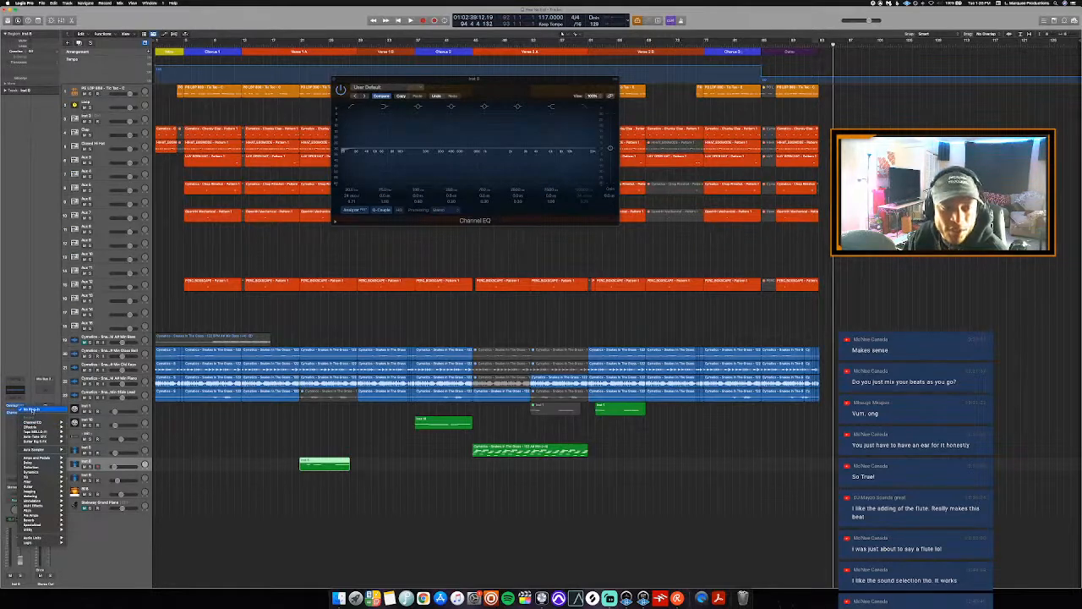
pyautogui.click(32, 410)
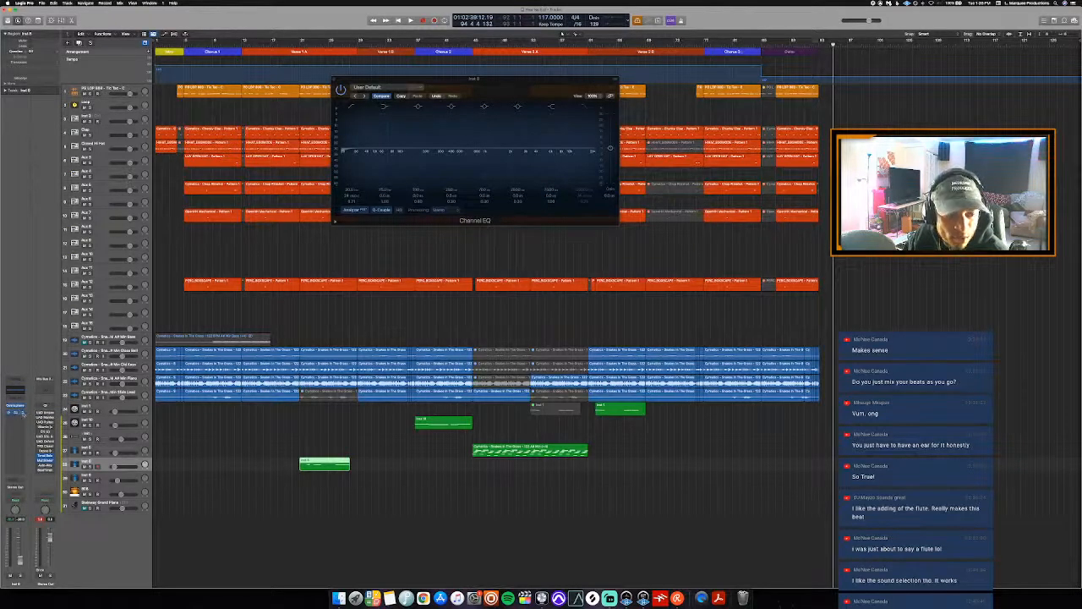
pyautogui.click(33, 413)
pyautogui.press('super+z')
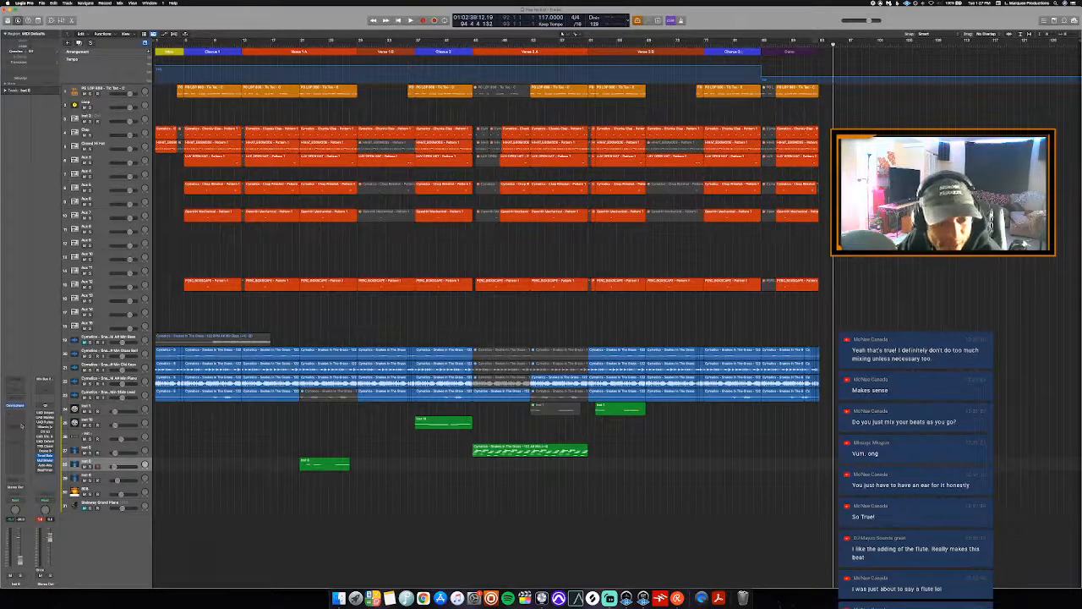
# - Examine the Tape MELLO-FI and Effectrix plug-ins on the Loop bus of the Old Keys sample track, and close both windows
pyautogui.click(108, 366)
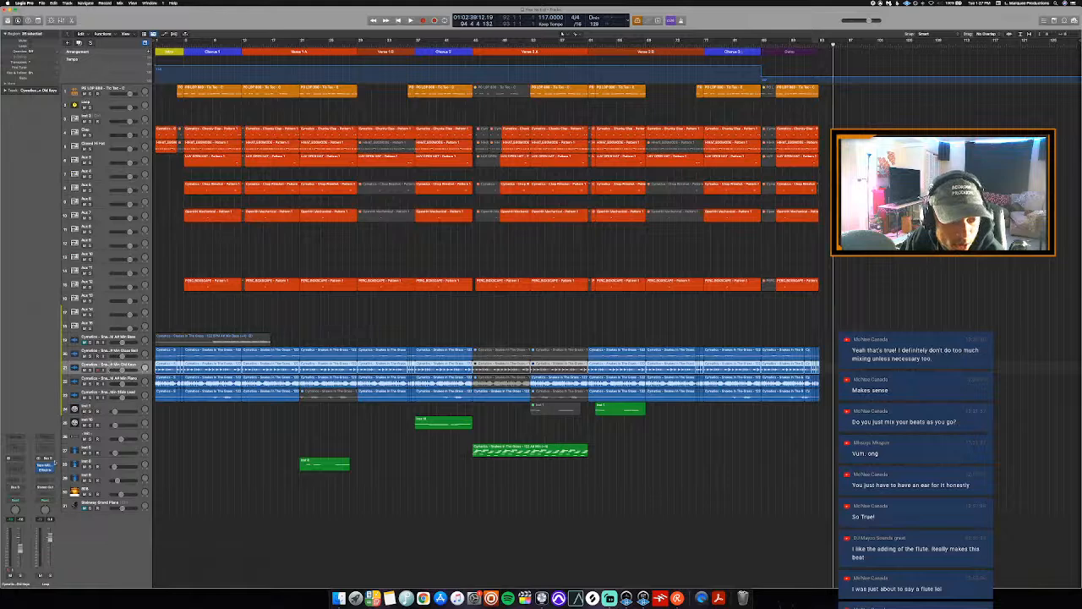
pyautogui.click(44, 467)
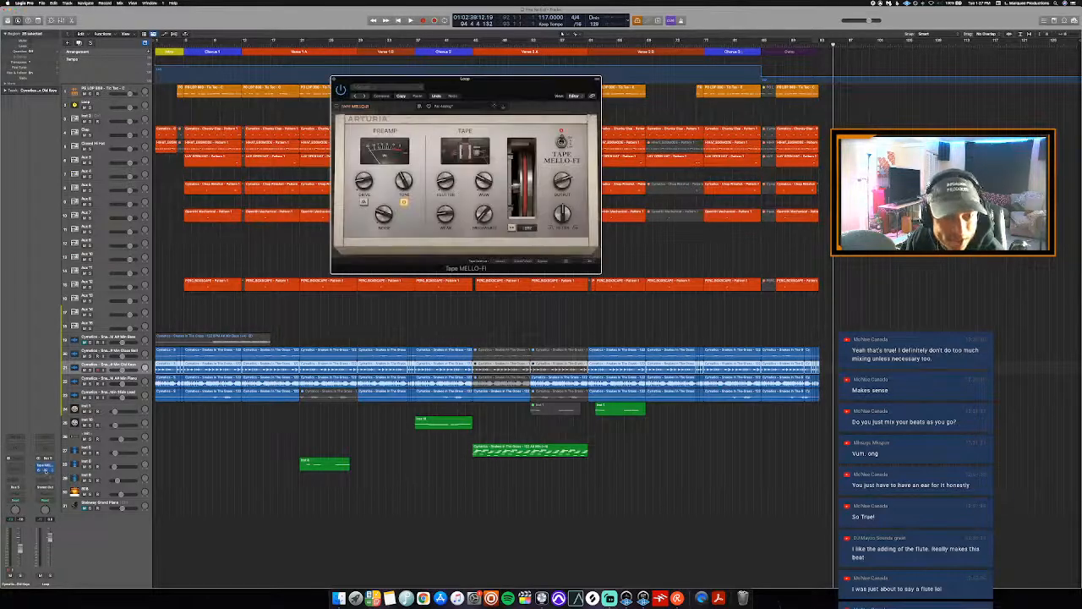
pyautogui.click(45, 471)
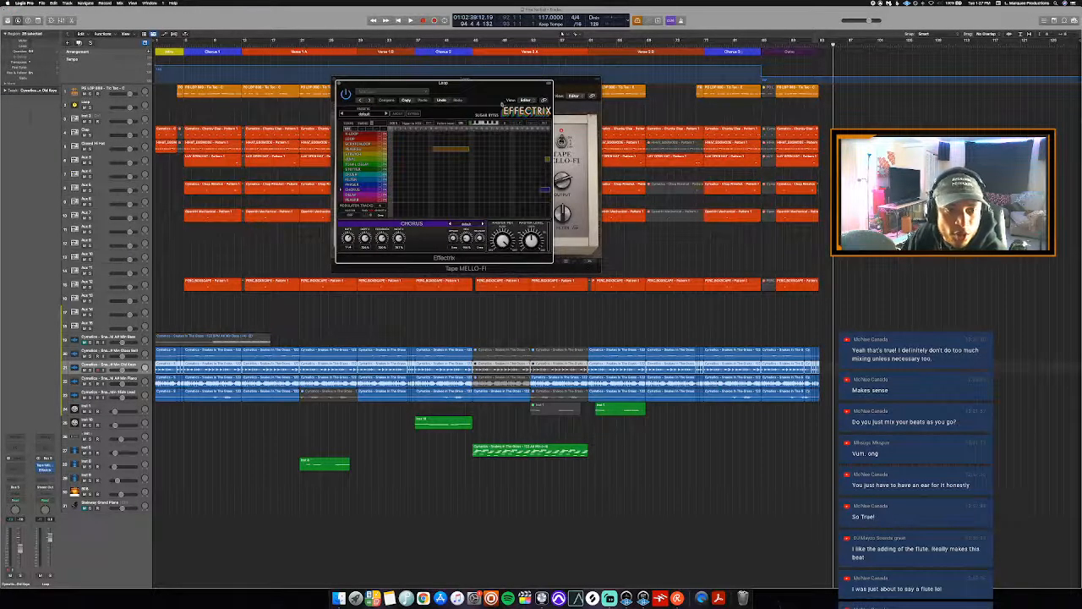
pyautogui.moveTo(496, 95)
pyautogui.mouseDown()
pyautogui.moveTo(722, 119)
pyautogui.moveTo(494, 94)
pyautogui.moveTo(504, 97)
pyautogui.mouseUp()
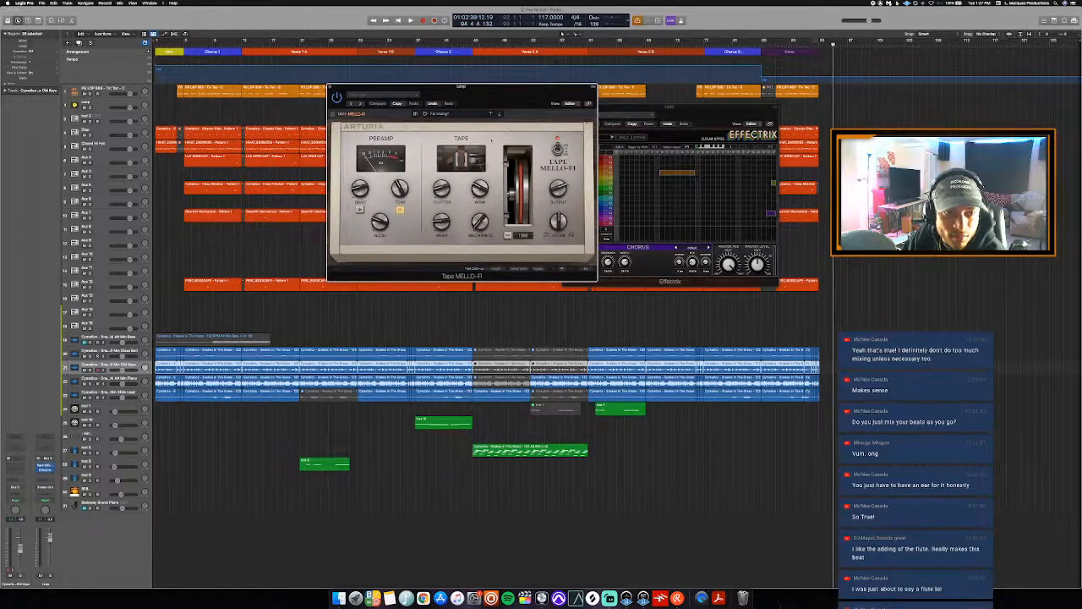
pyautogui.click(676, 113)
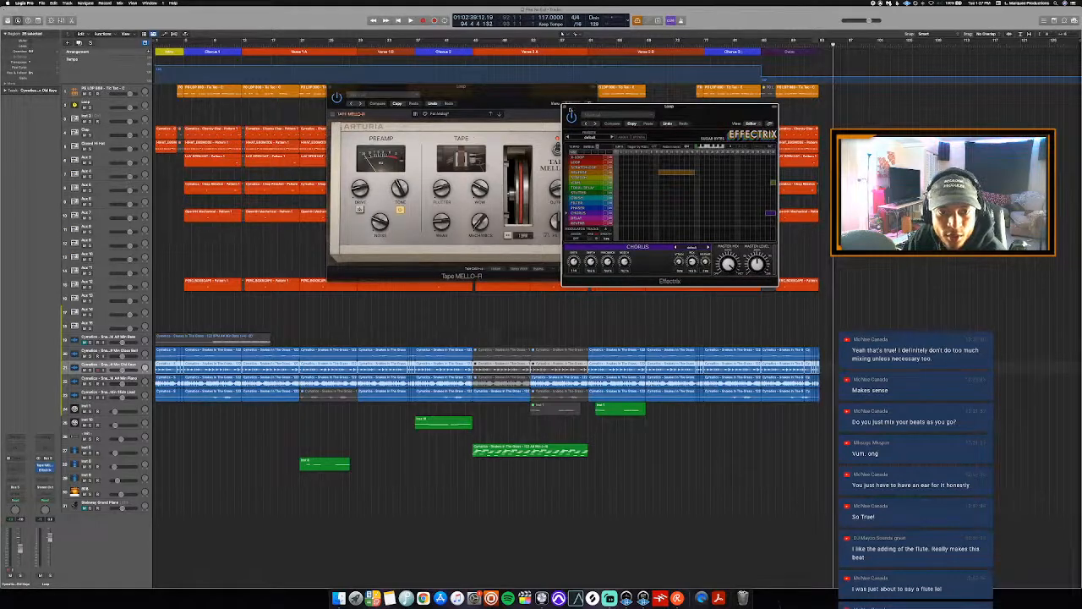
pyautogui.click(565, 107)
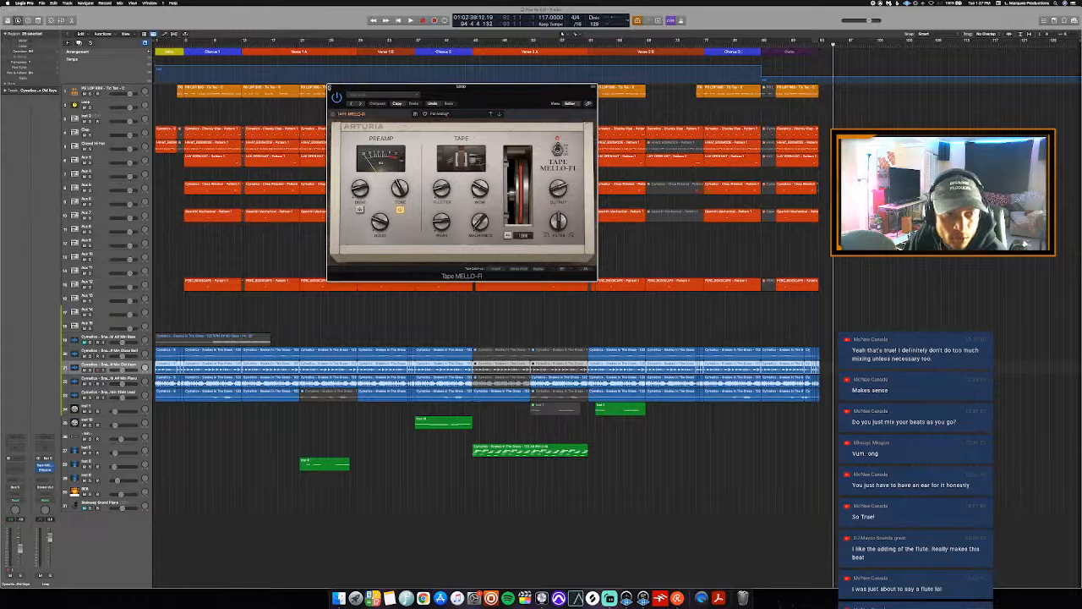
pyautogui.click(331, 87)
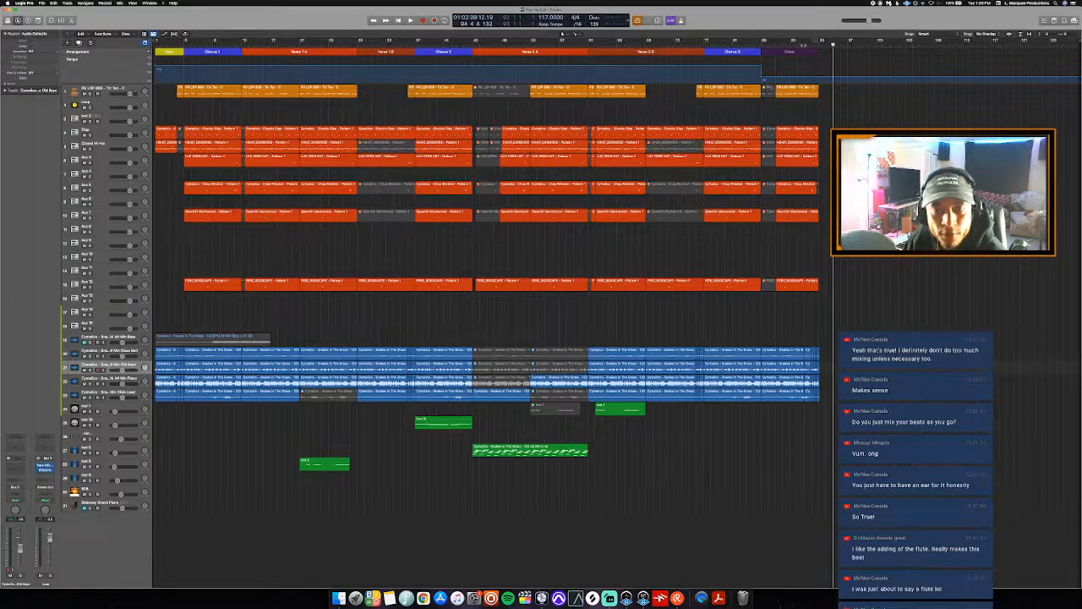
# - Set the cycle range across the whole arrangement, from the start of the intro to the end of the outro
pyautogui.moveTo(822, 42); pyautogui.dragTo(176, 44)
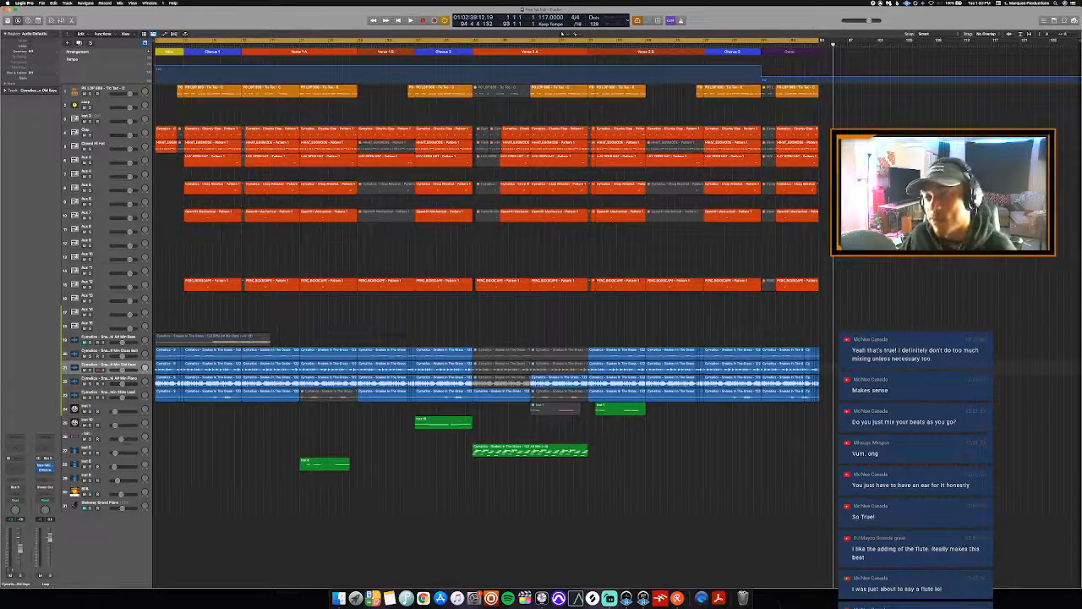
pyautogui.hotkey('ctrl', 'Up')
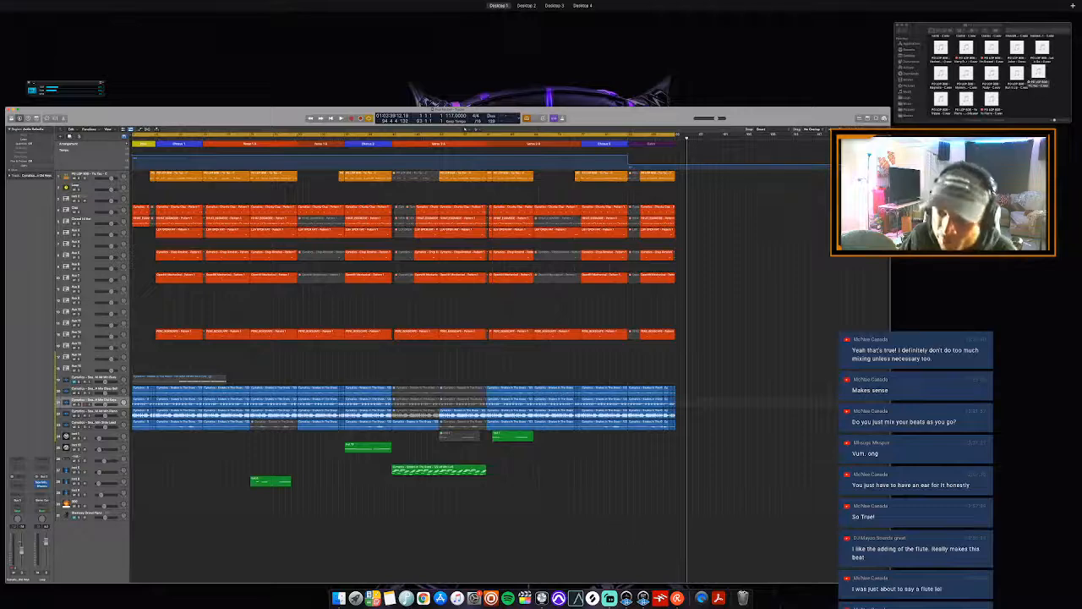
pyautogui.click(488, 128)
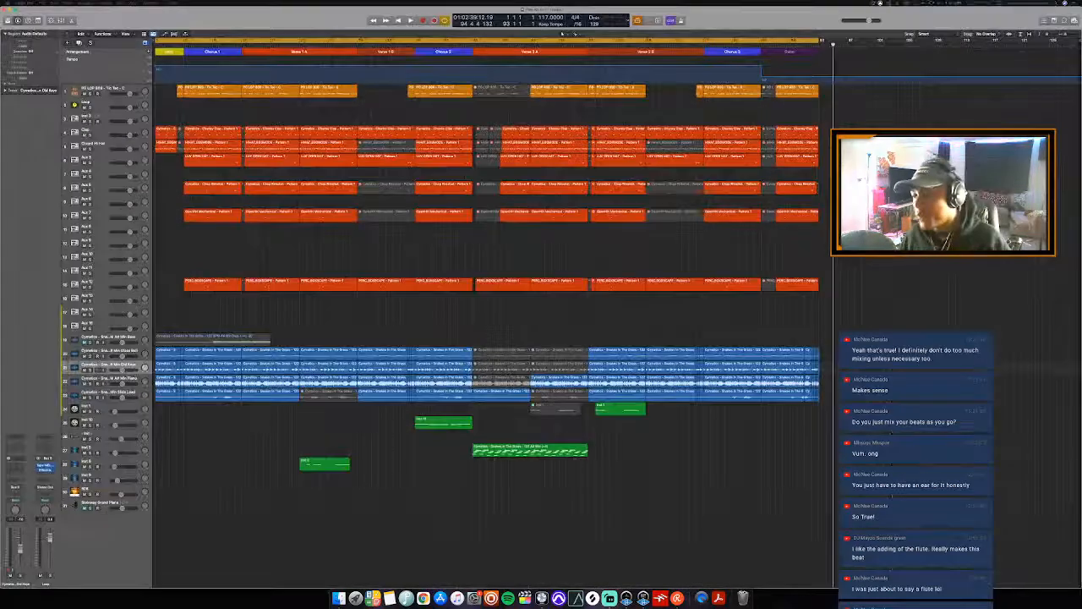